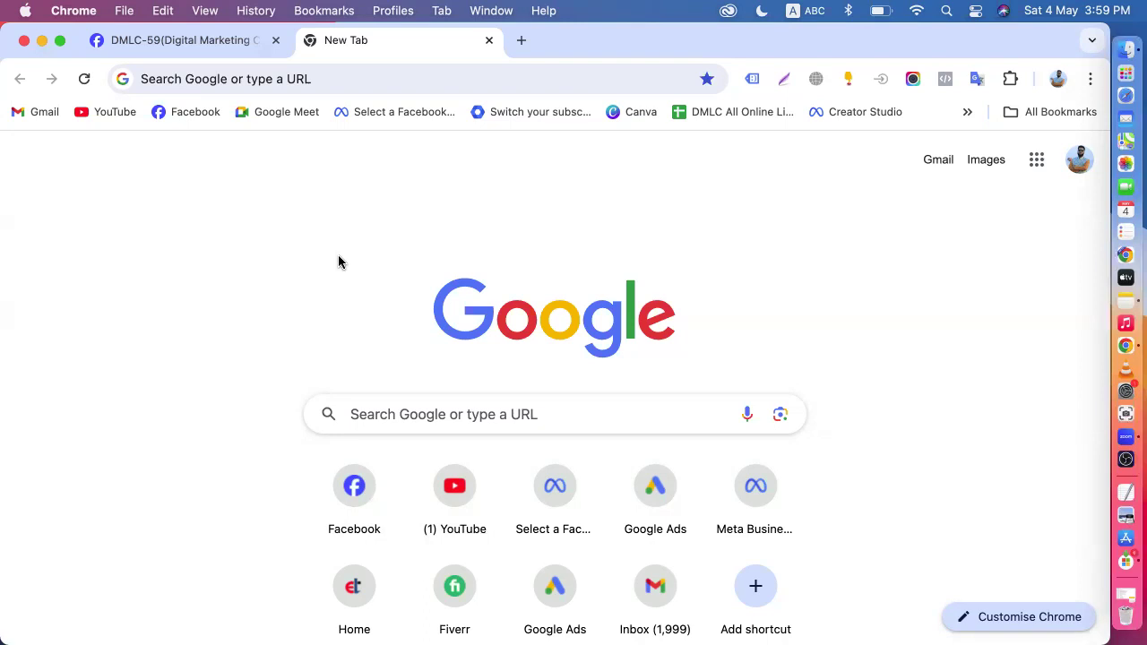
# - Search Google for "google merchant center" and open the Google for Retail site
pyautogui.click(284, 87)
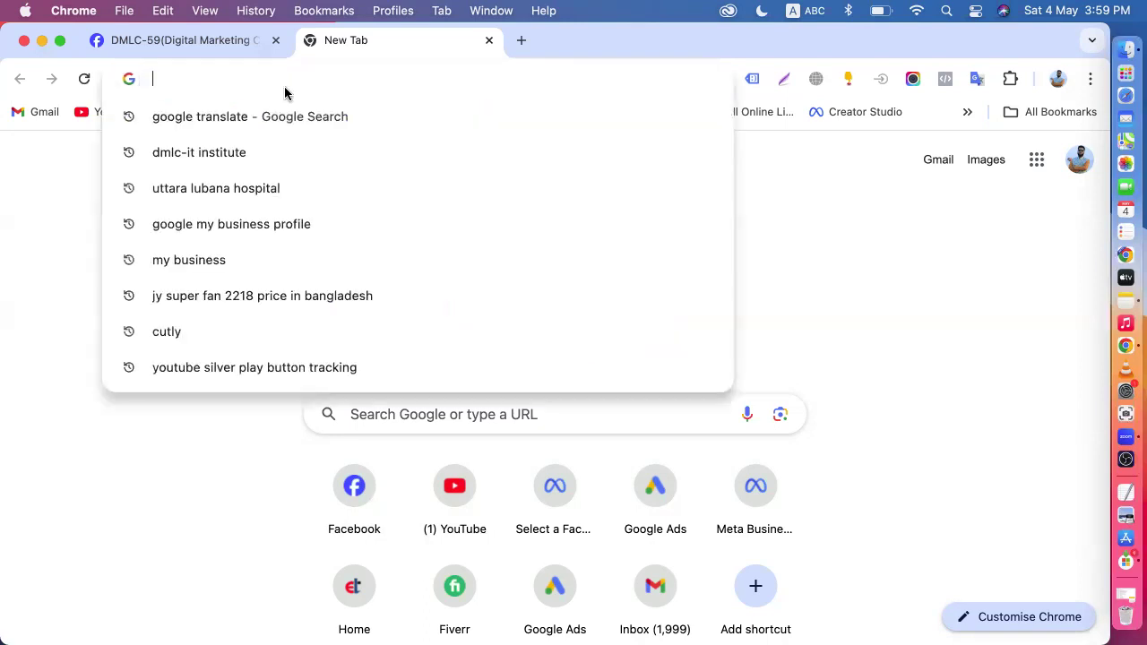
pyautogui.write('google Sheets')
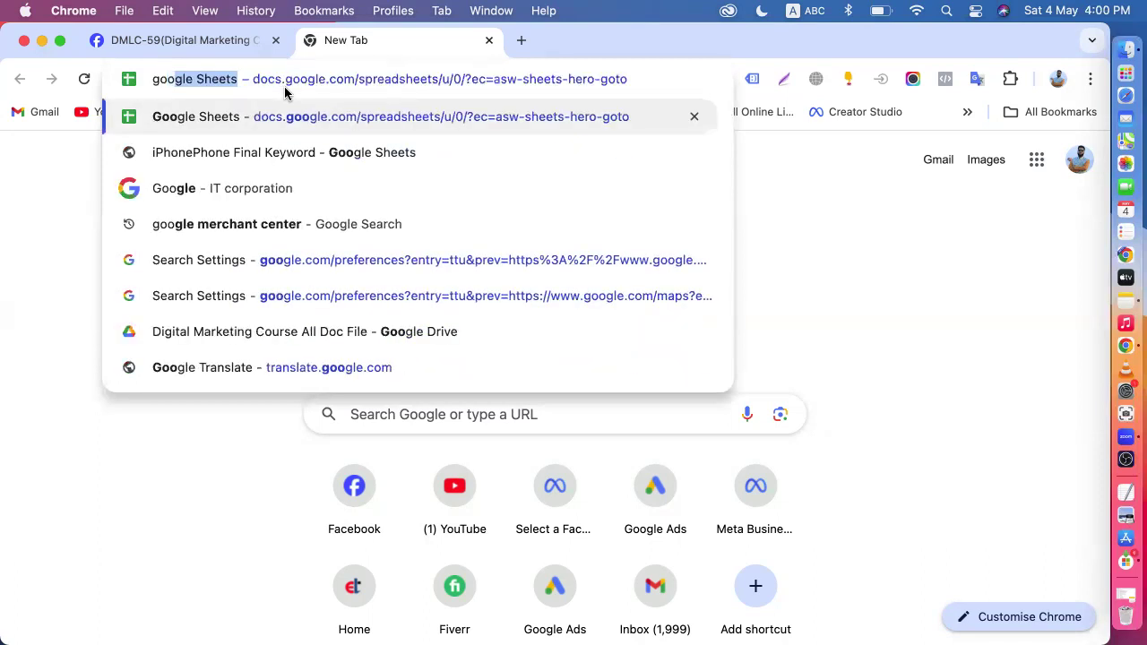
pyautogui.click(264, 223)
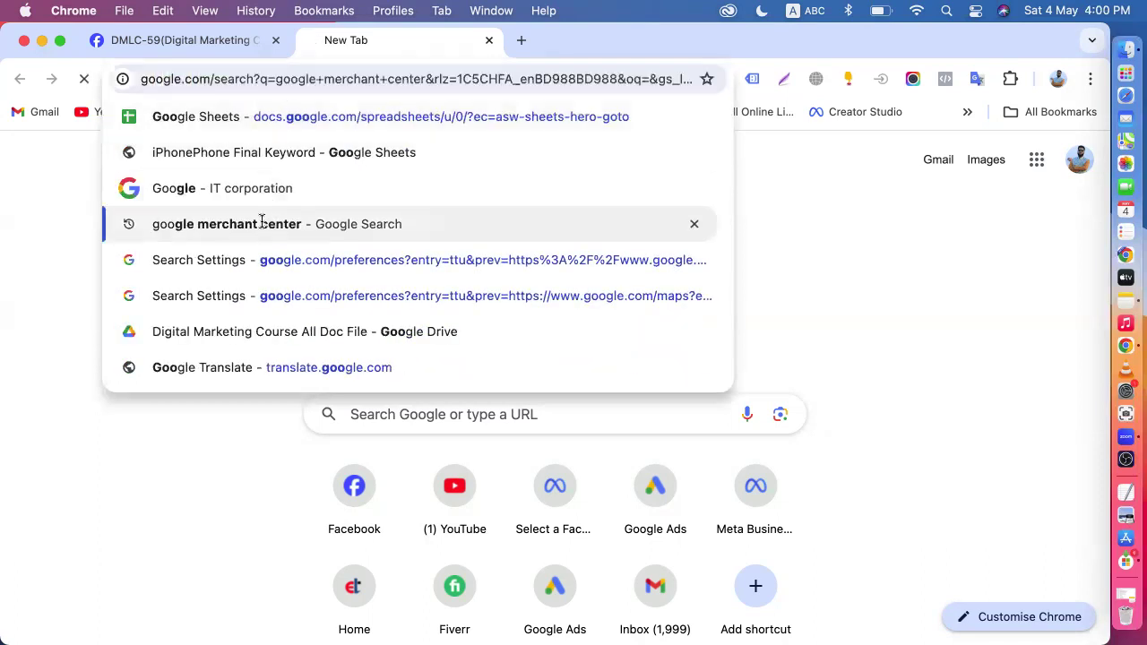
pyautogui.click(243, 392)
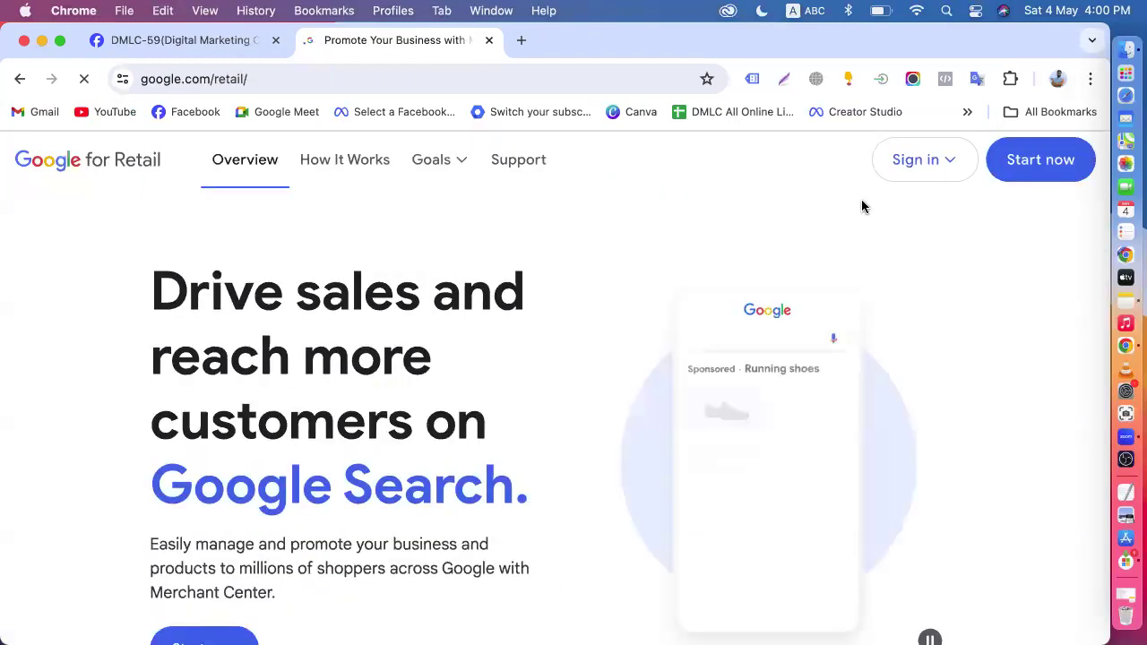
# - Sign in to Merchant Center from the Google for Retail page and close the retail page
pyautogui.click(955, 167)
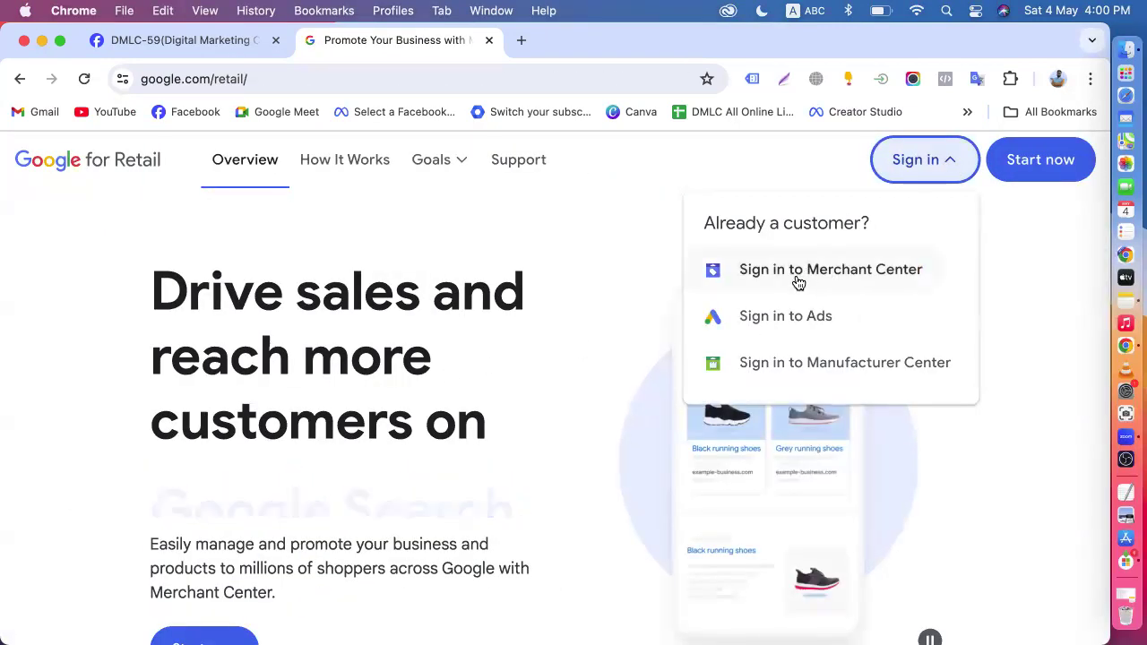
pyautogui.click(764, 284)
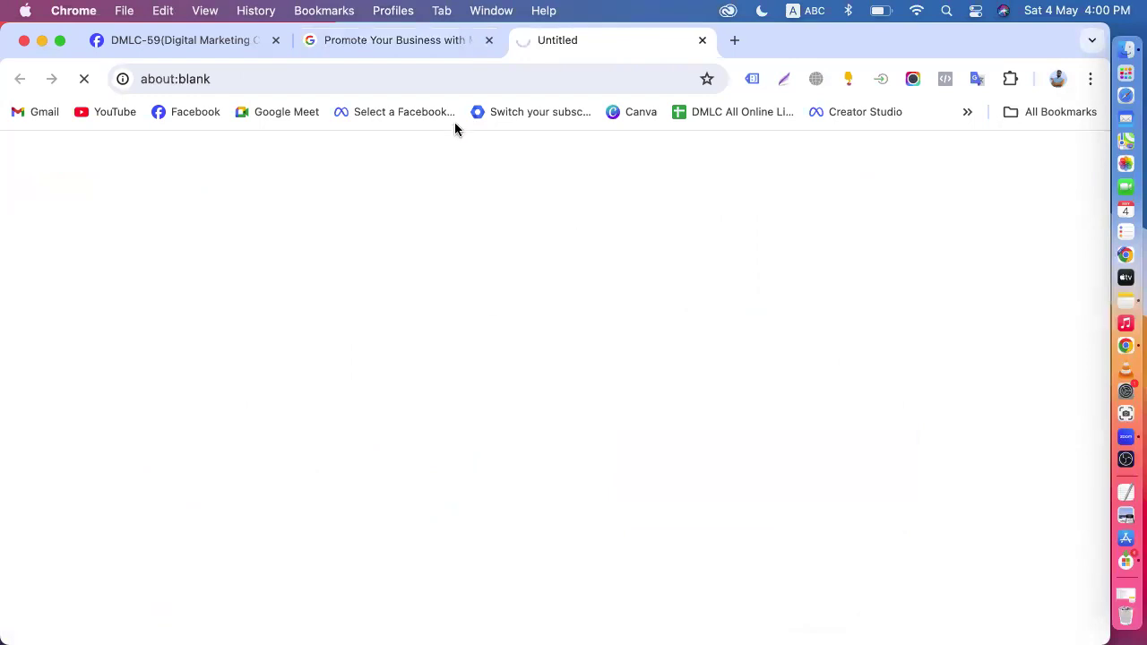
pyautogui.click(492, 41)
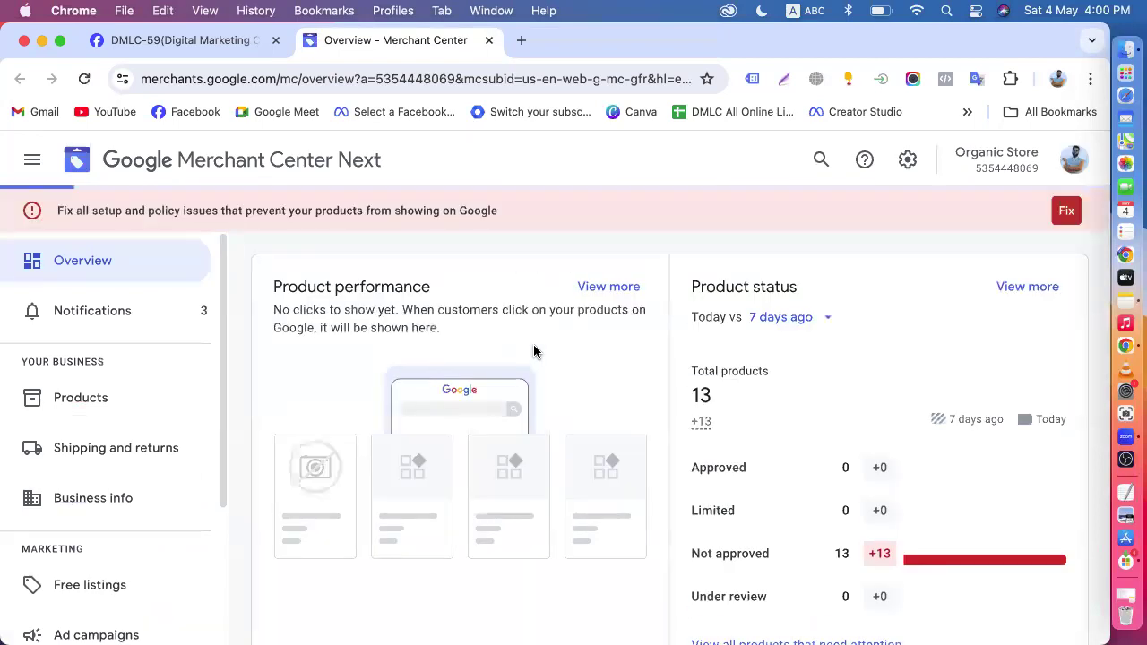
# - Examine the account overview and the status of every item in the Merchant Center products list
pyautogui.scroll(-2, 533, 350)
pyautogui.scroll(-3, 534, 350)
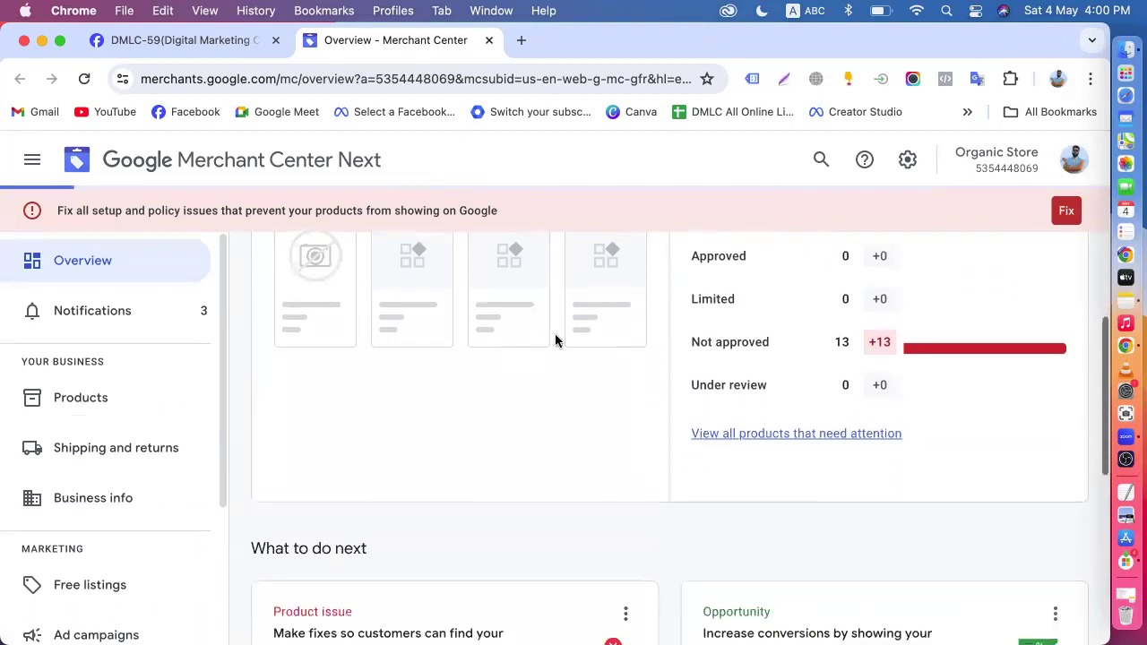
pyautogui.click(117, 402)
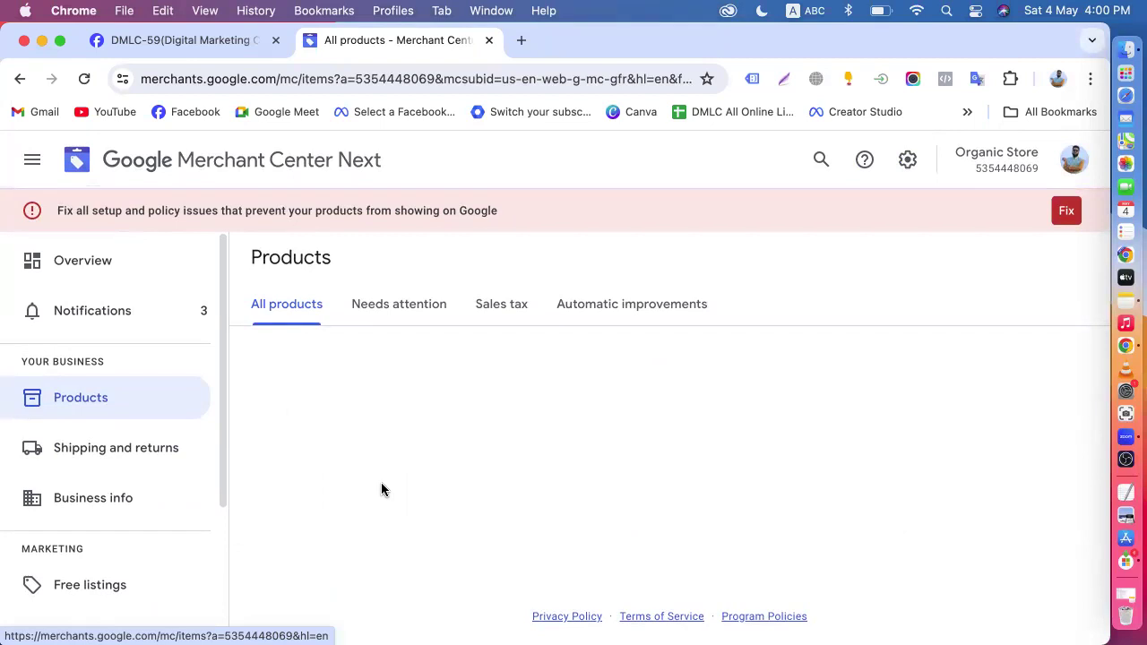
pyautogui.scroll(-10, 380, 489)
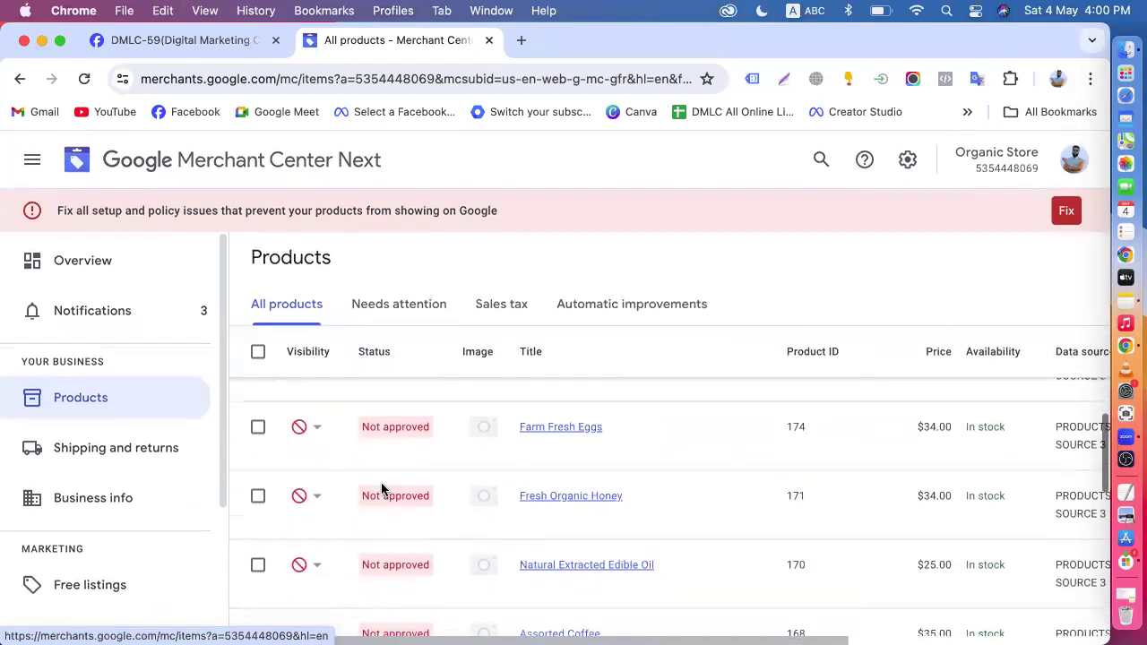
pyautogui.scroll(-5, 381, 488)
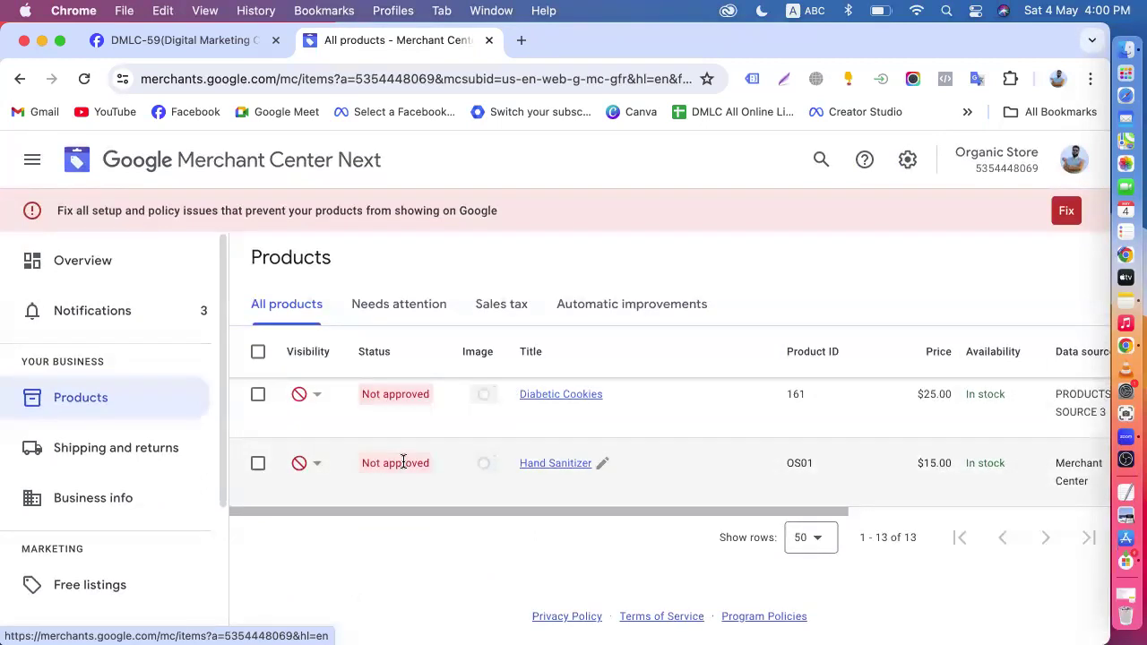
pyautogui.scroll(15, 402, 460)
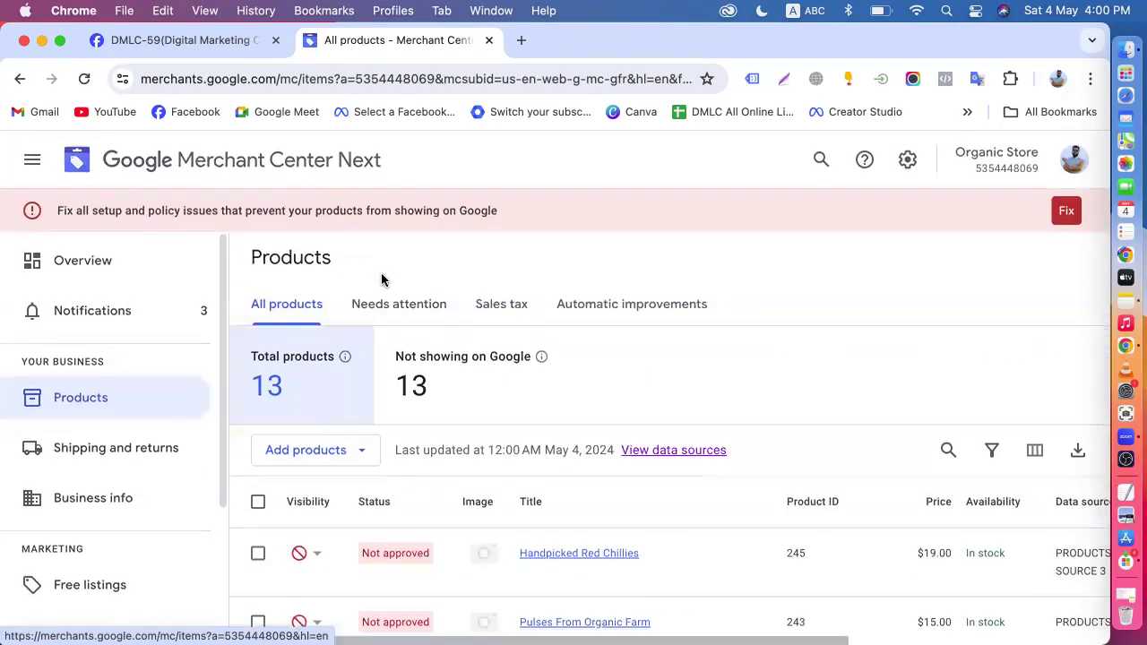
# - Open the bookmarked Online Shop website in a new browser tab
pyautogui.click(520, 40)
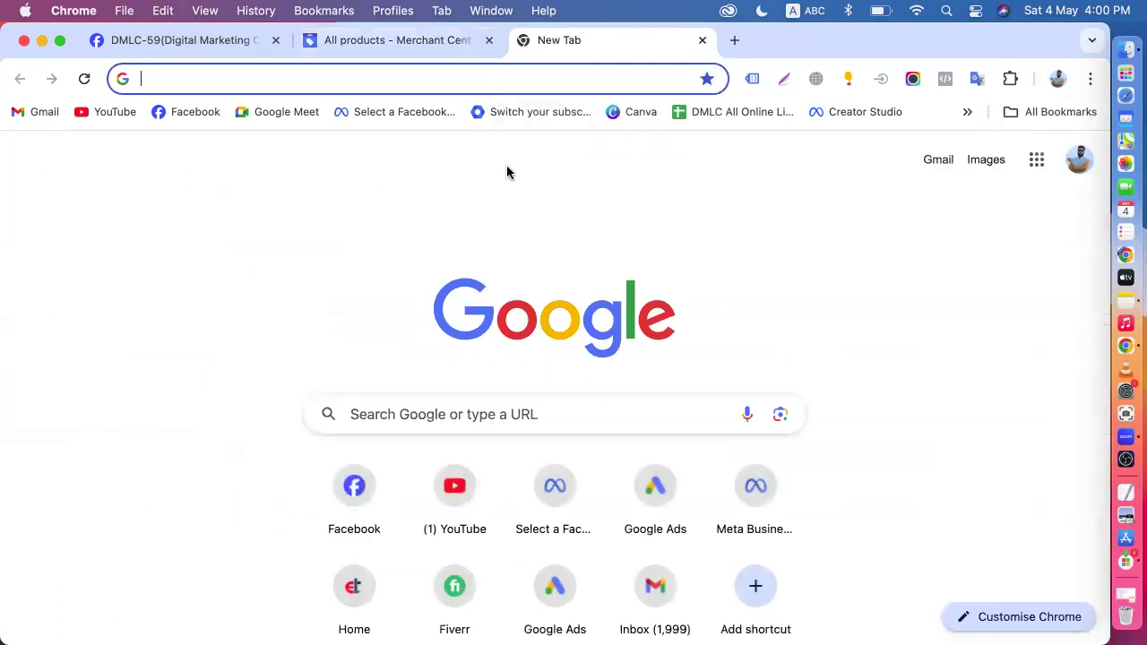
pyautogui.write('o')
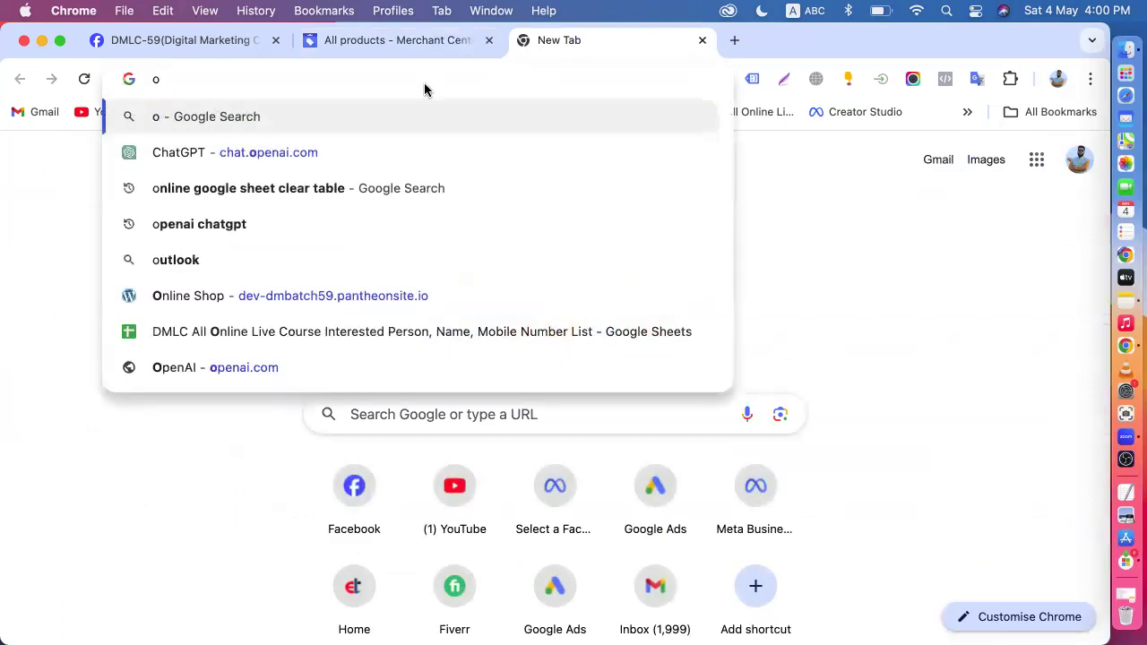
pyautogui.write('m')
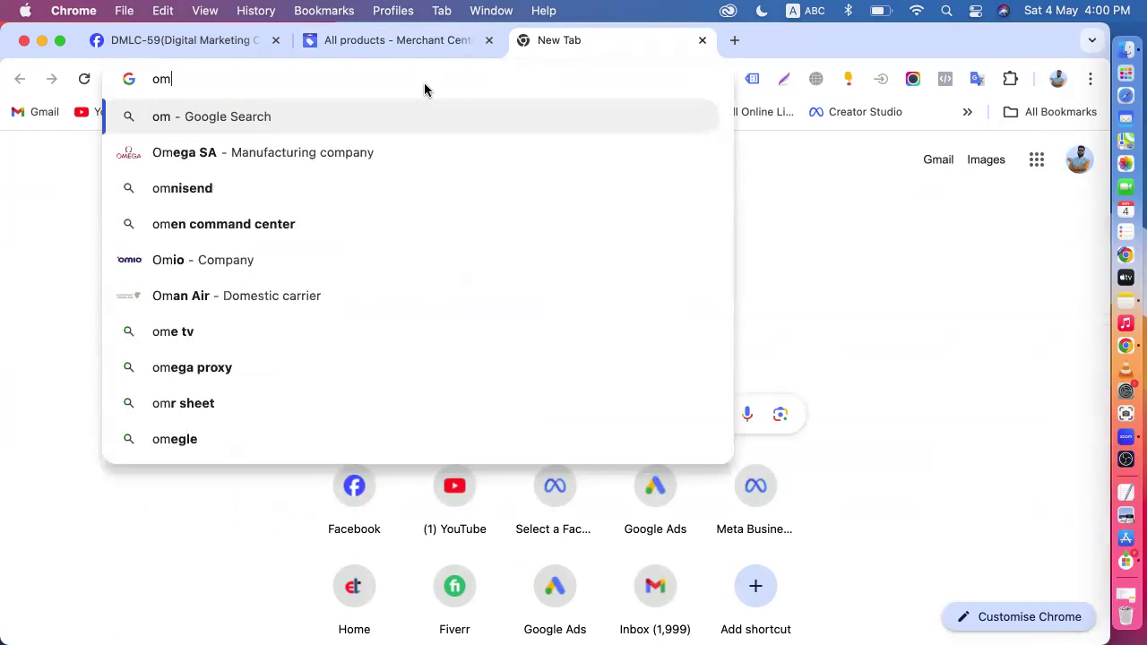
pyautogui.click(966, 111)
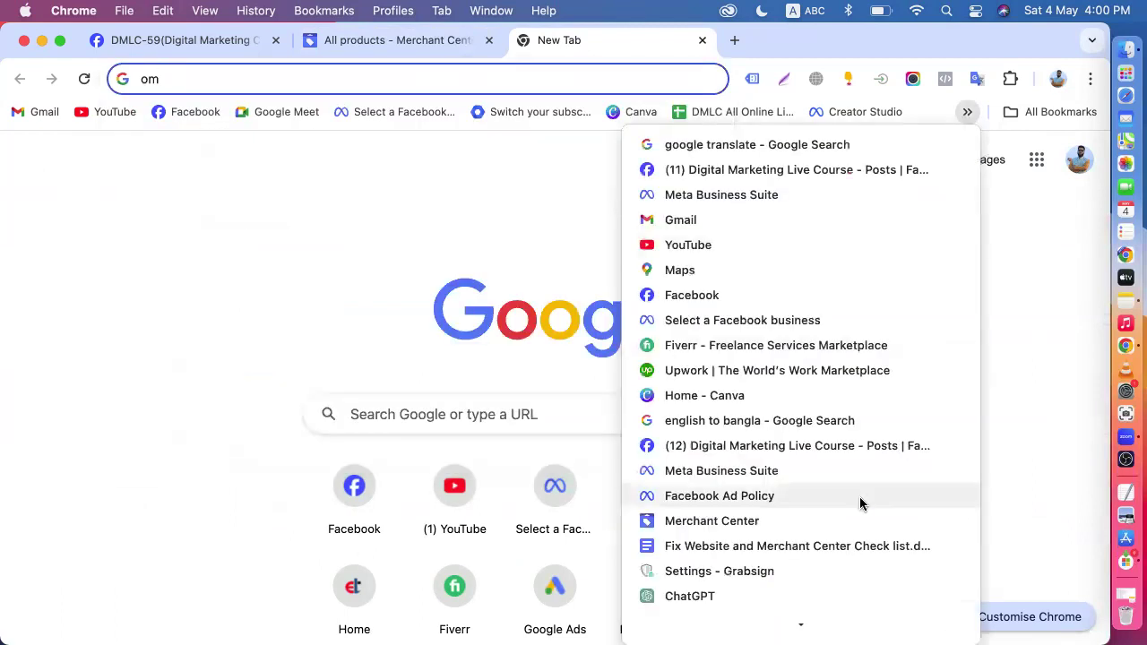
pyautogui.scroll(-5, 856, 502)
pyautogui.click(716, 549)
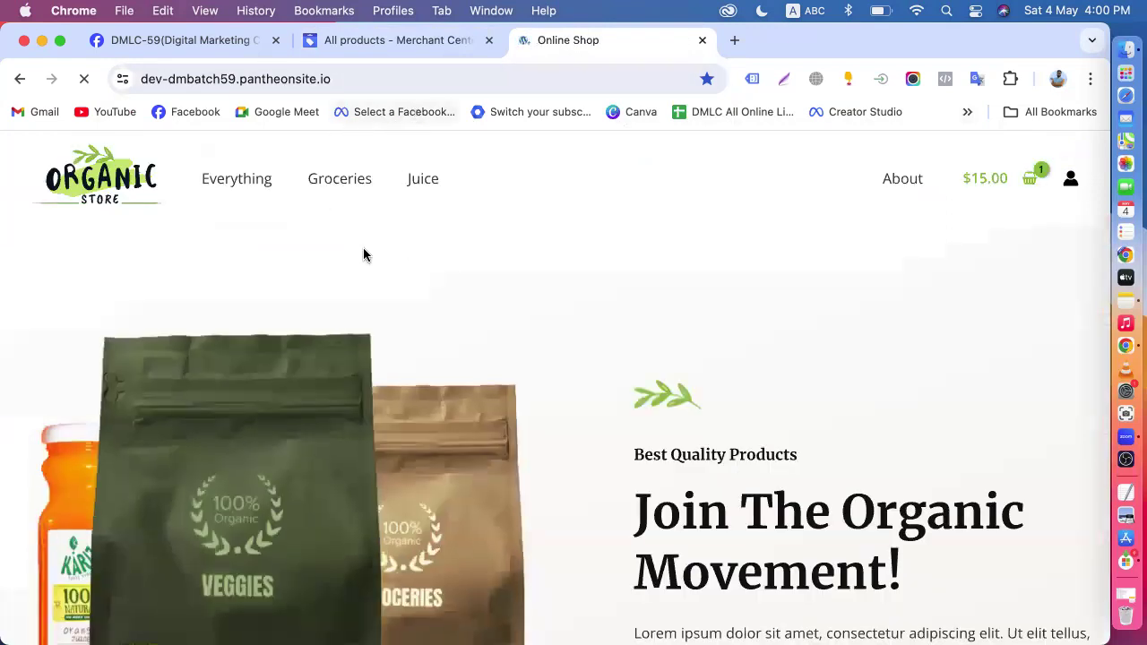
# - Examine the Online Shop homepage from its product sections to the footer links, comparing it with the Merchant Center products page
pyautogui.scroll(-15, 480, 332)
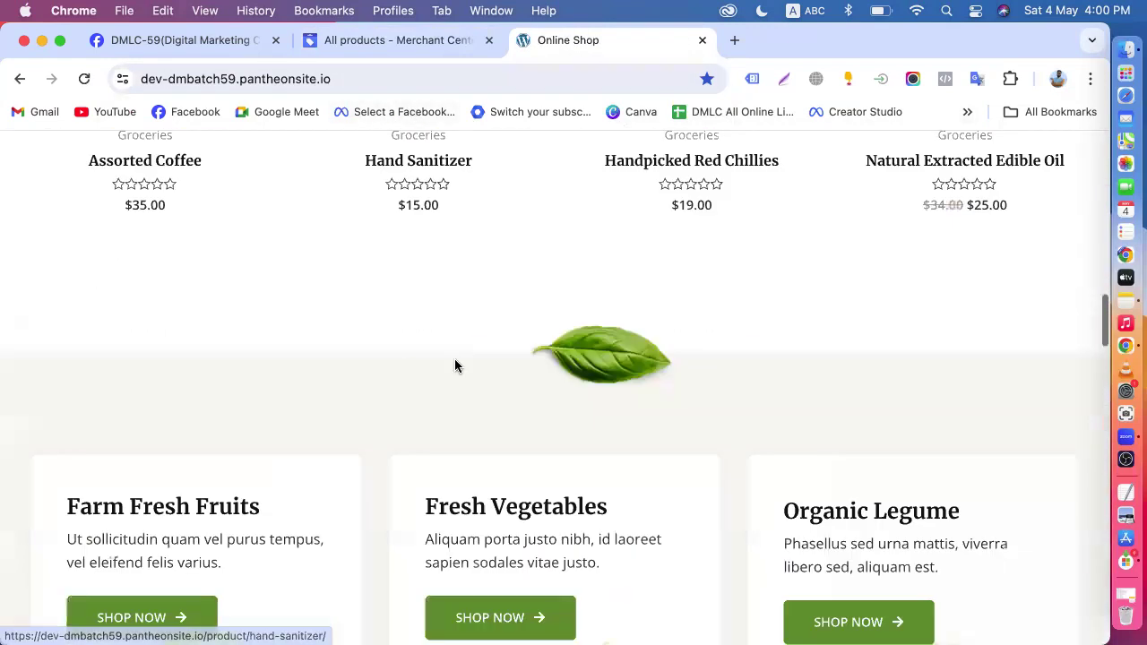
pyautogui.scroll(3, 454, 359)
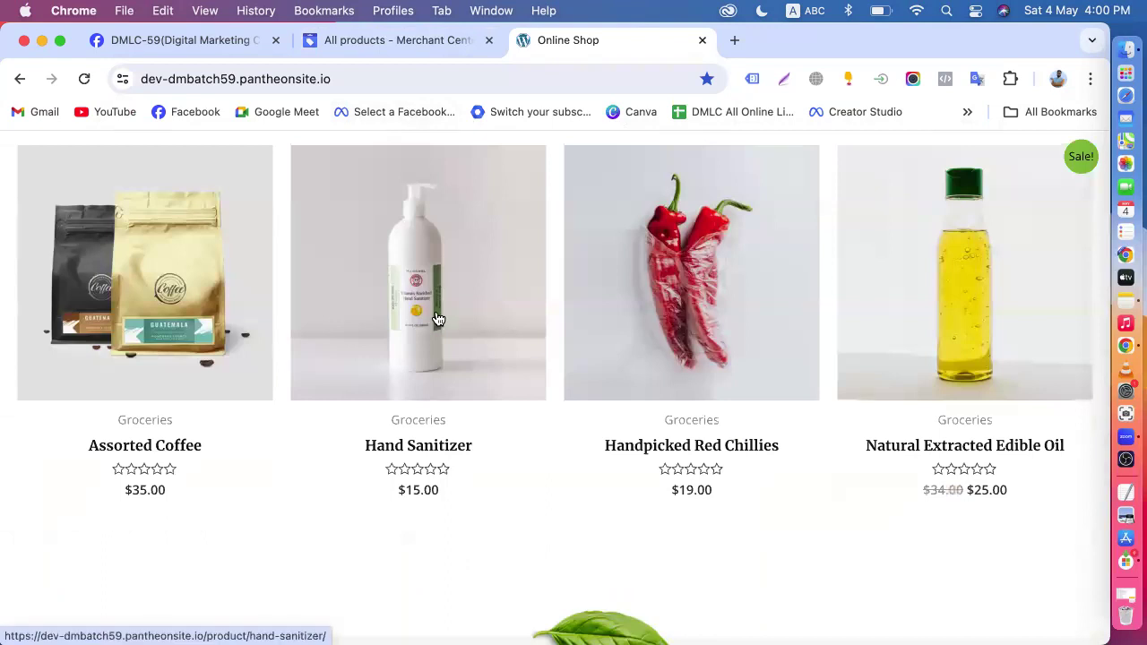
pyautogui.click(374, 47)
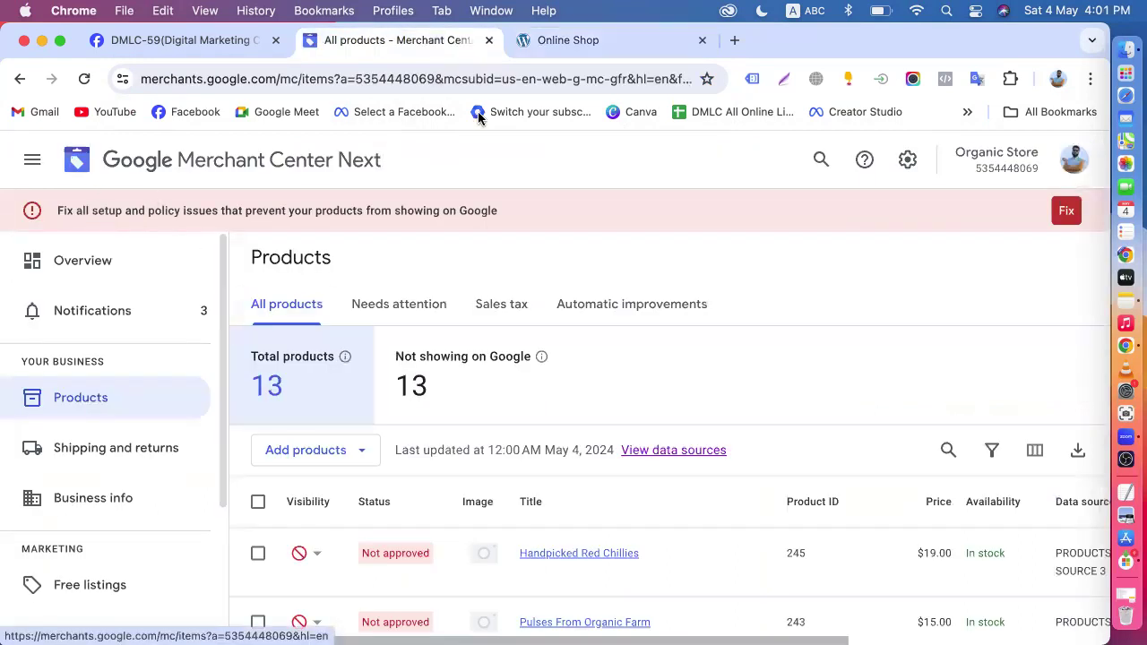
pyautogui.click(583, 39)
pyautogui.scroll(-4, 526, 425)
pyautogui.scroll(-10, 519, 436)
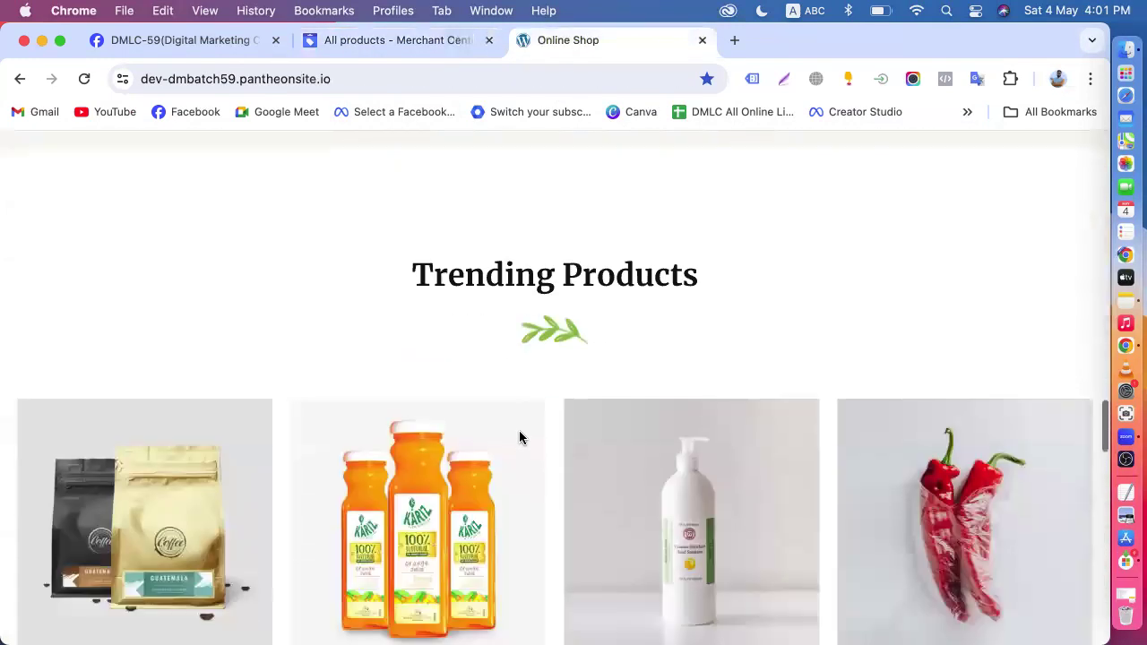
pyautogui.scroll(-10, 522, 437)
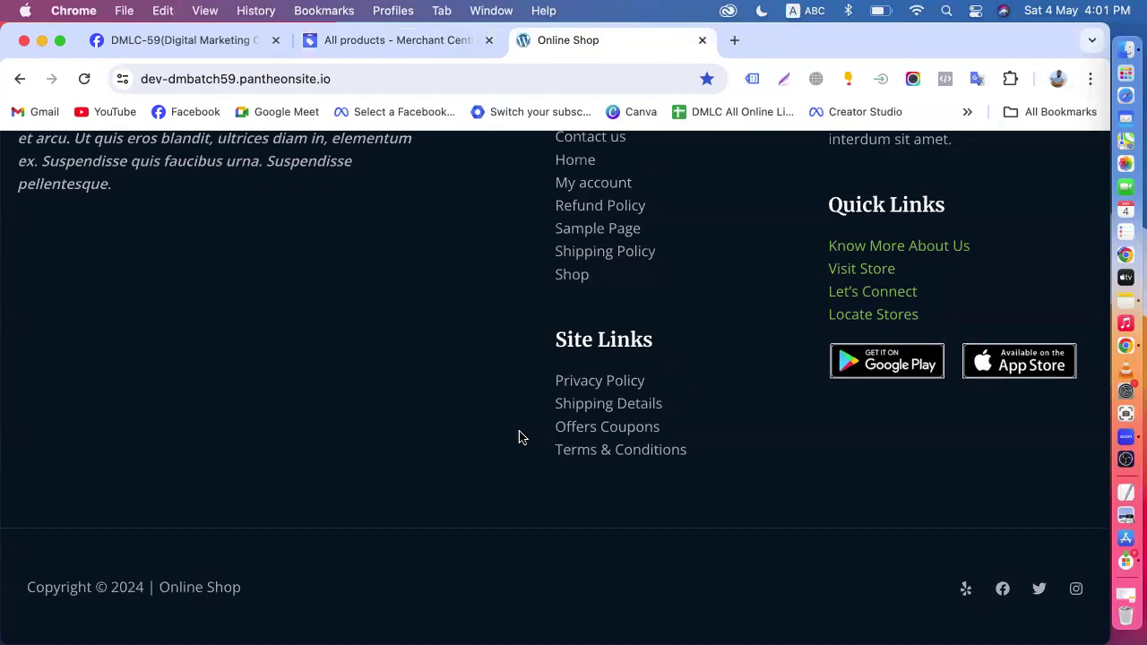
pyautogui.scroll(2, 519, 436)
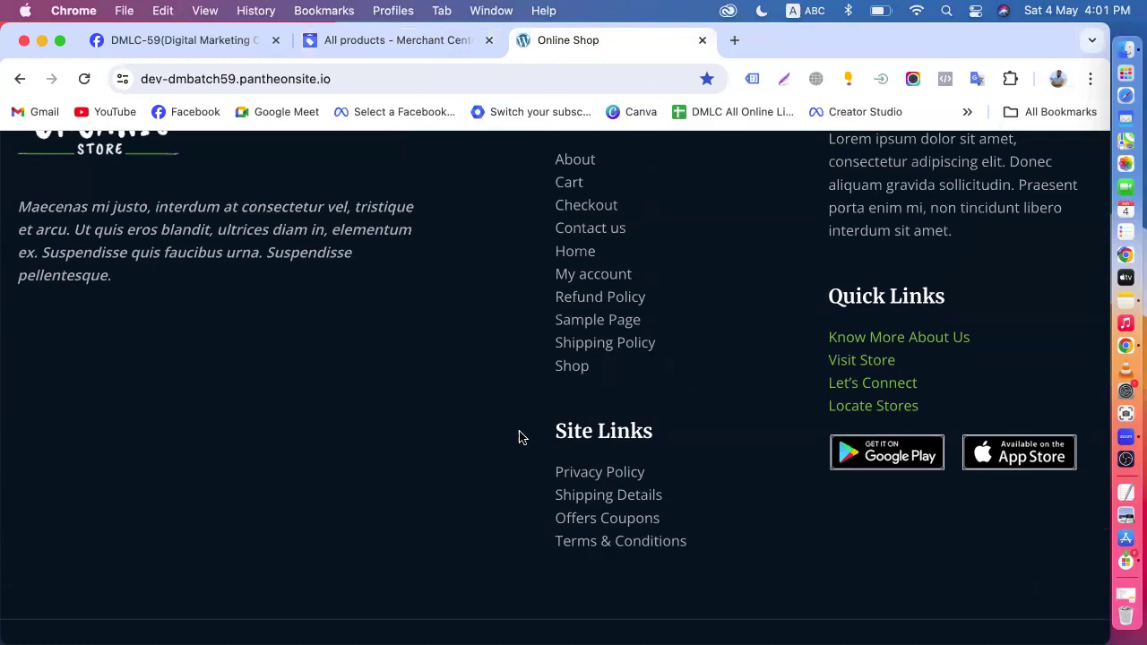
pyautogui.scroll(15, 519, 436)
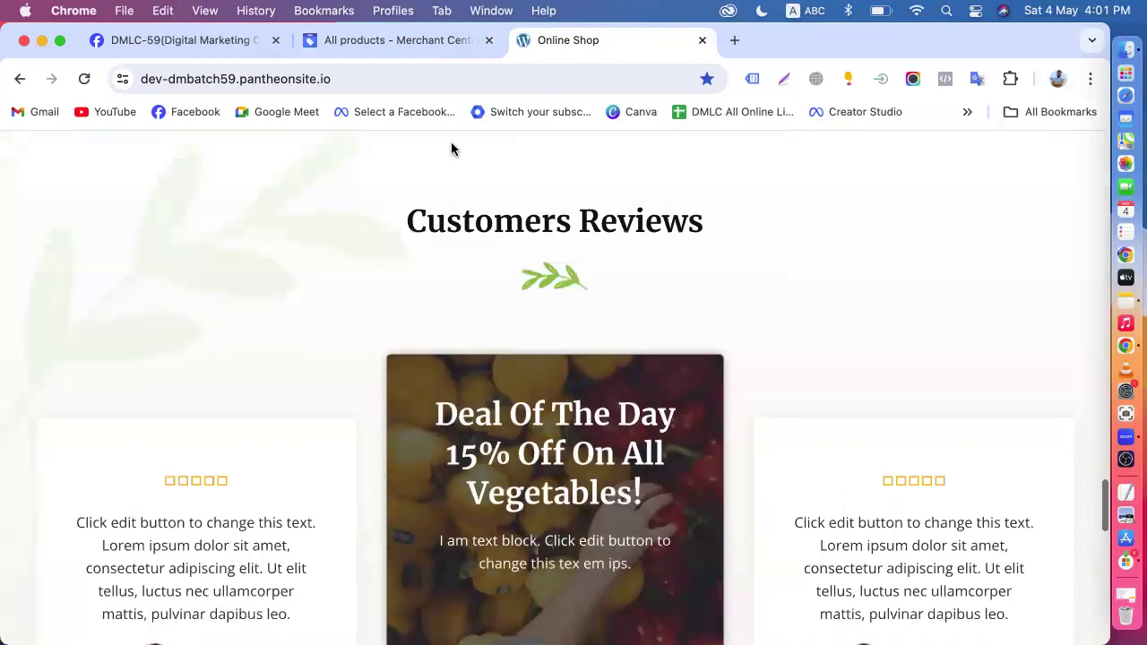
# - Return to Merchant Center and look through its business, marketing and analytics navigation sections
pyautogui.click(386, 40)
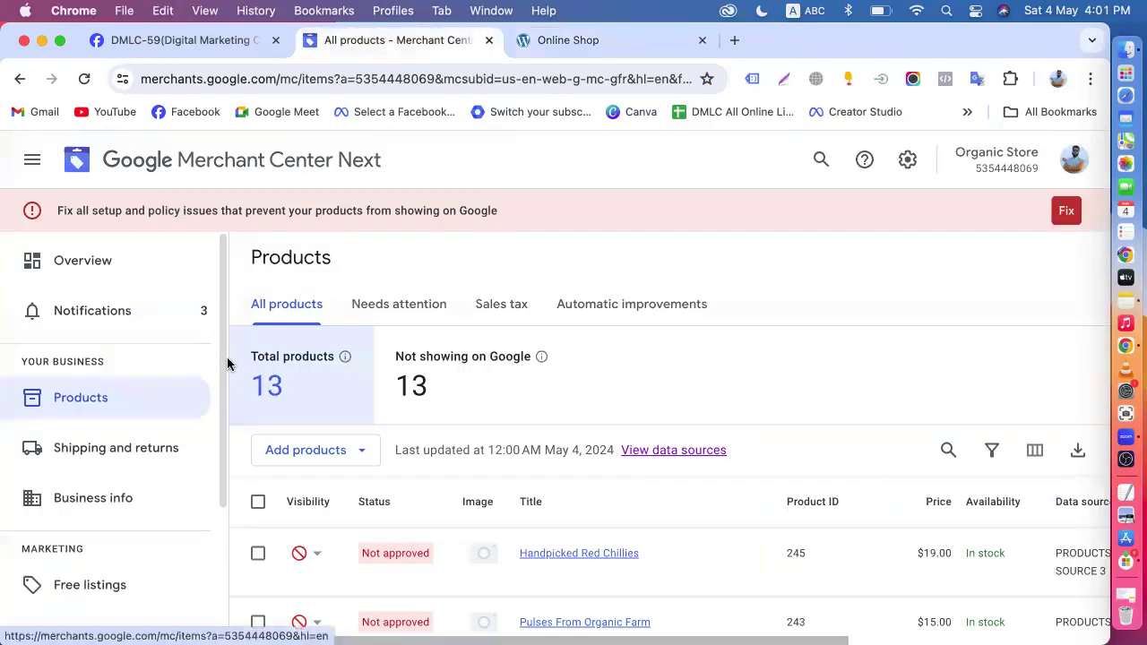
pyautogui.scroll(-5, 224, 364)
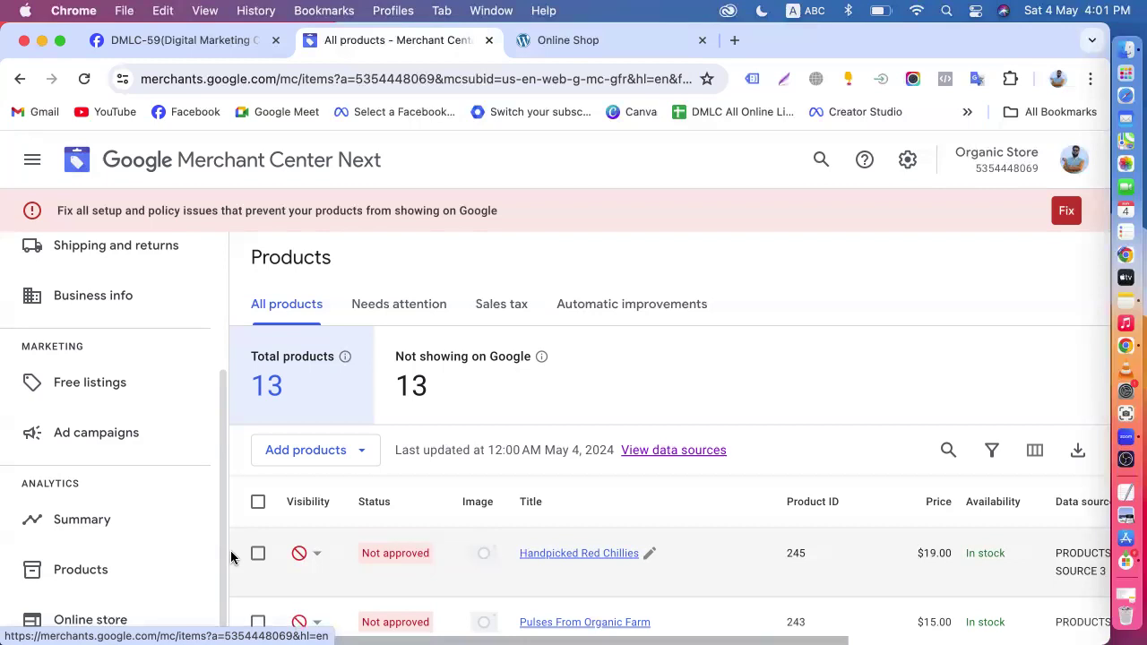
pyautogui.moveTo(221, 530); pyautogui.dragTo(225, 324)
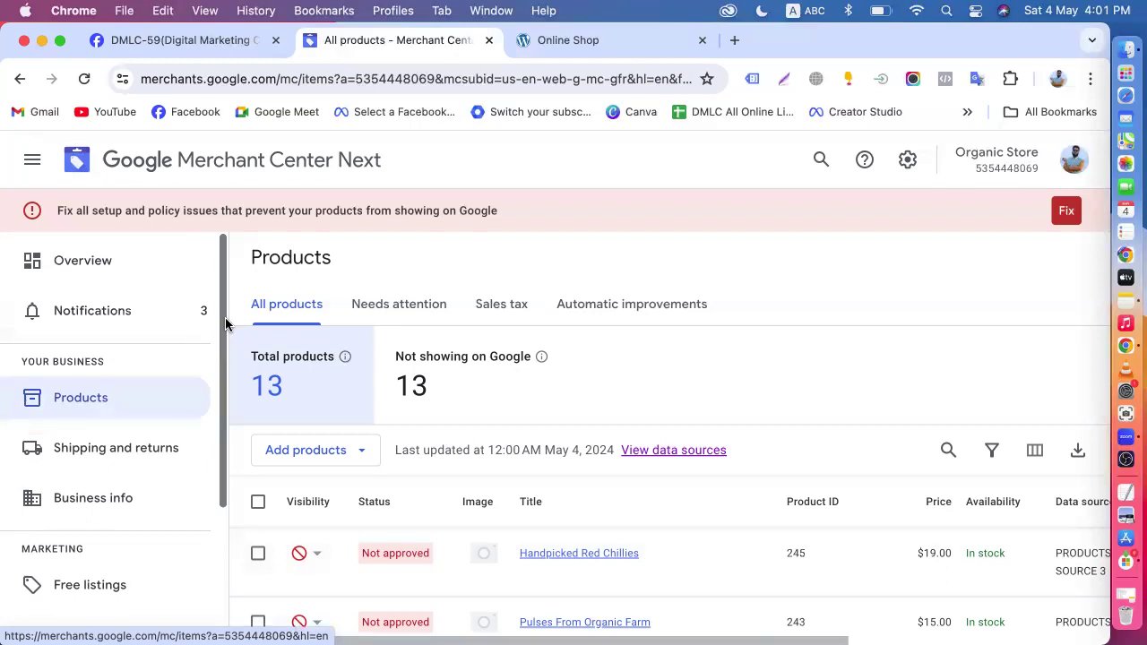
# - Open the Online Shop's Refund Policy page from the footer quick links in a new tab and switch to it
pyautogui.click(567, 40)
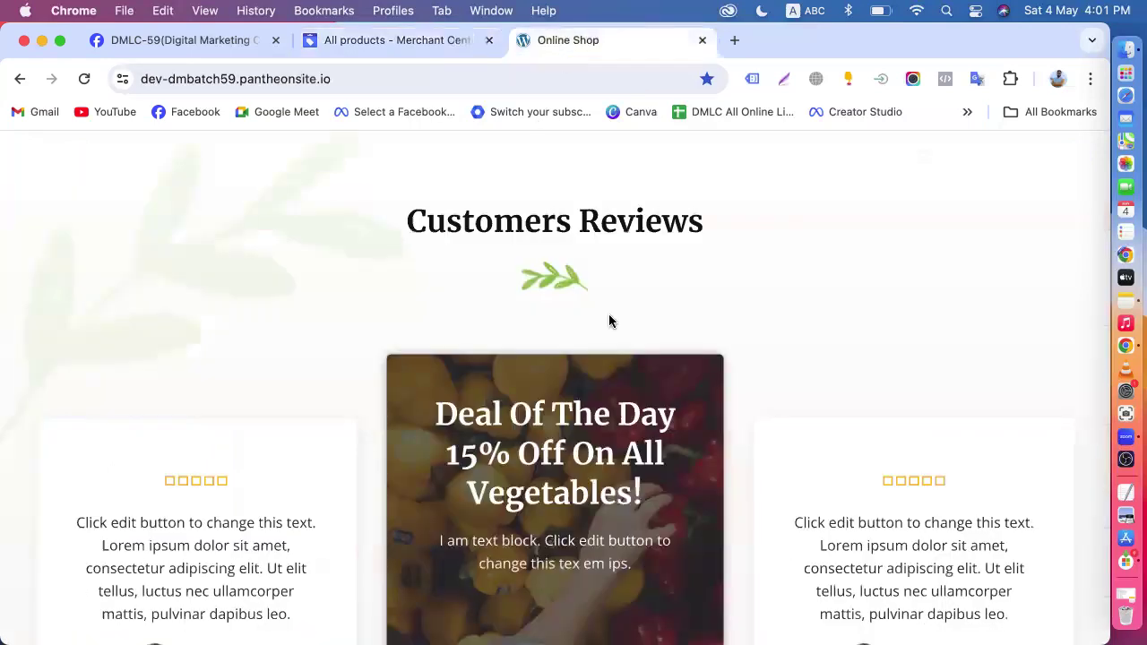
pyautogui.scroll(-10, 610, 318)
pyautogui.scroll(3, 609, 328)
pyautogui.scroll(1, 620, 292)
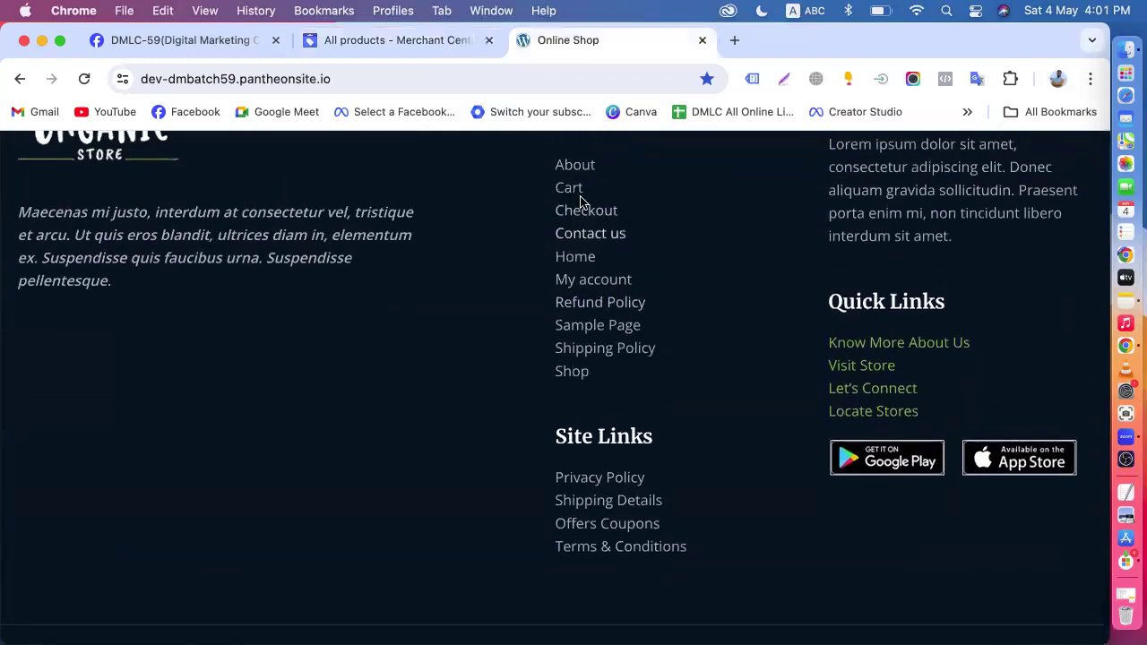
pyautogui.rightClick(598, 304)
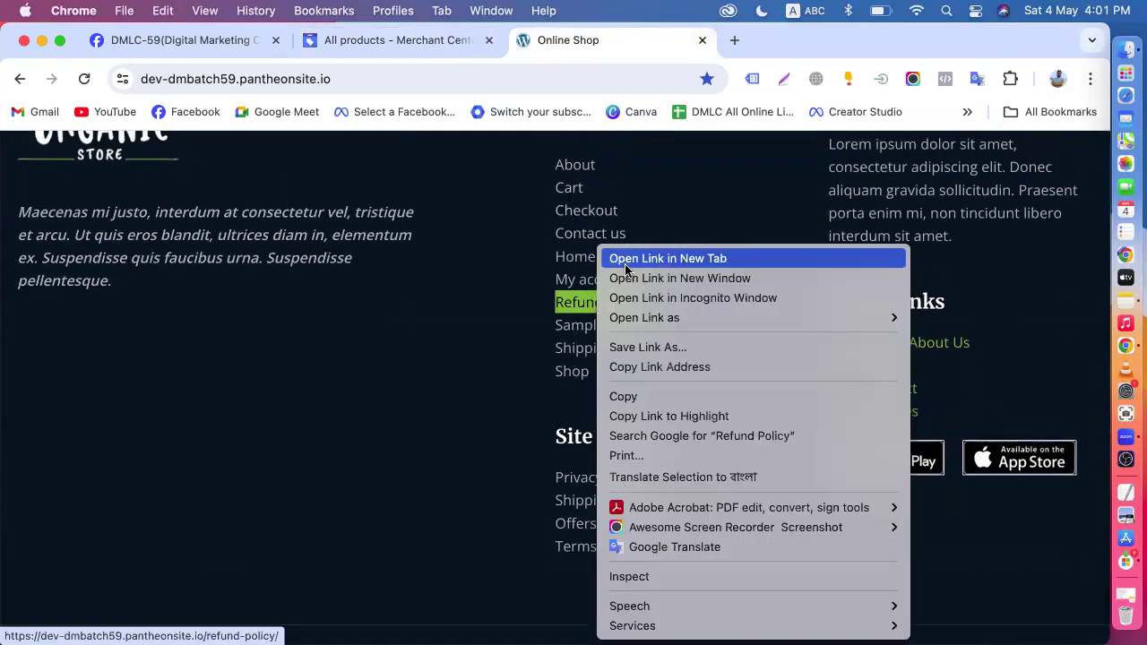
pyautogui.click(690, 257)
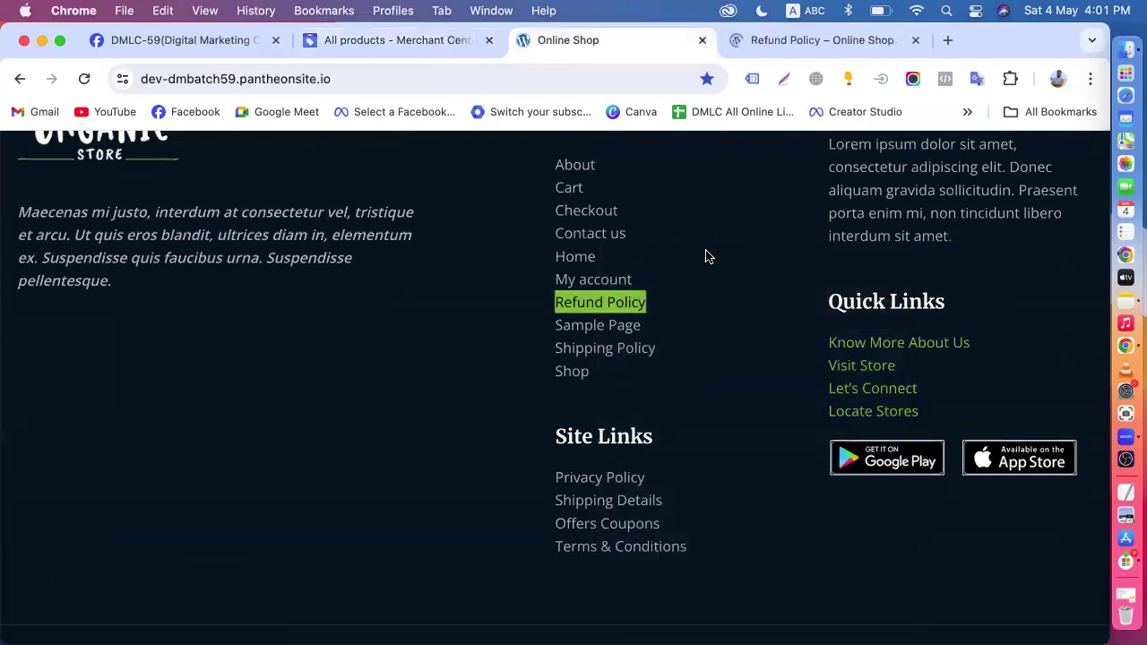
pyautogui.click(786, 39)
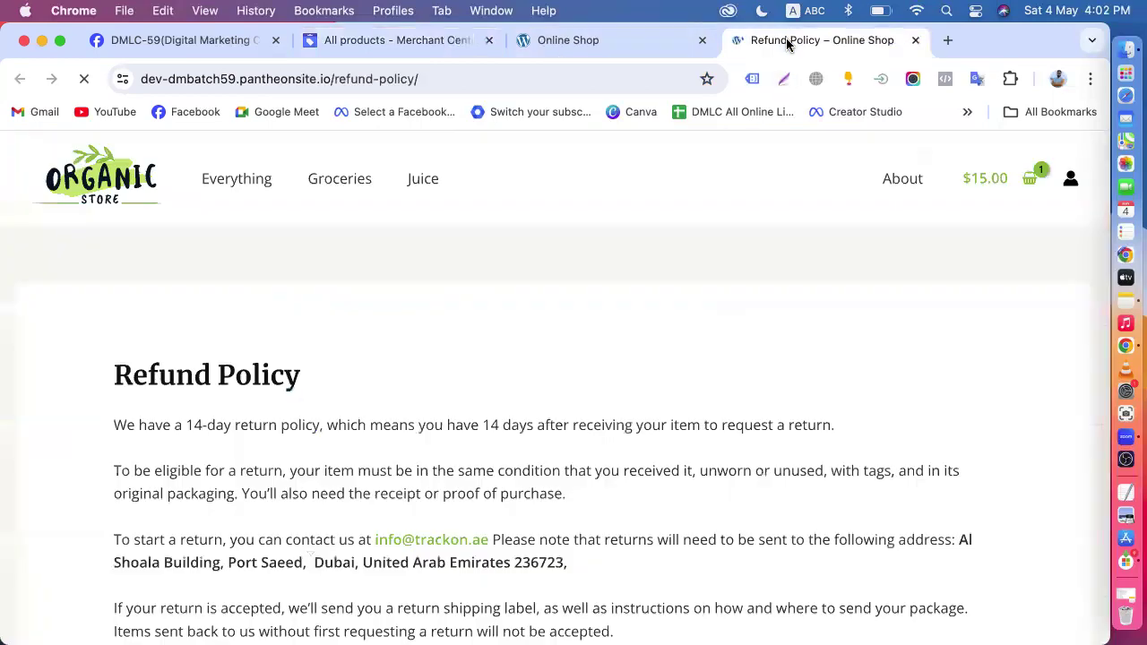
# - Look through the Refund Policy page down to its footer links and return to the policy's beginning
pyautogui.scroll(-20, 435, 371)
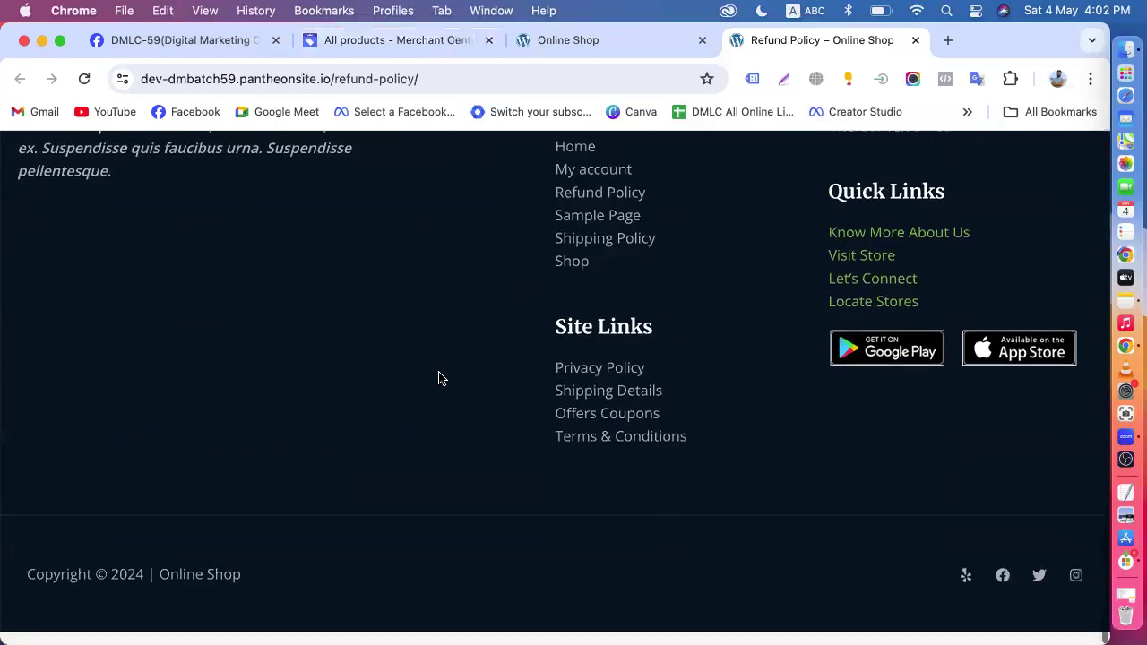
pyautogui.scroll(2, 561, 305)
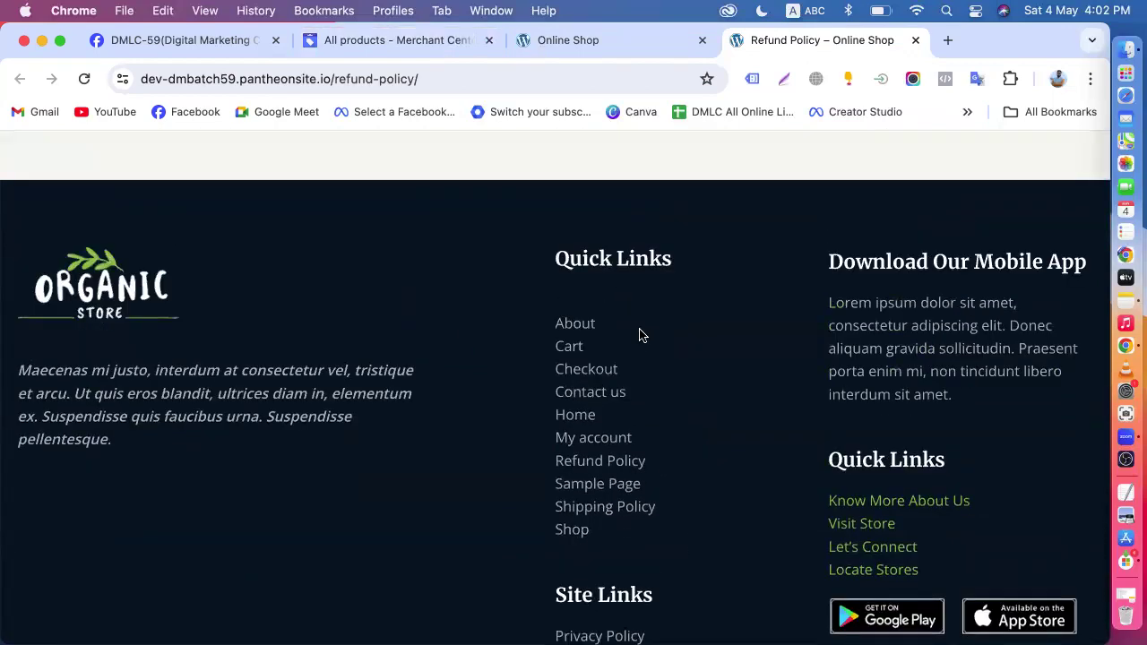
pyautogui.scroll(20, 639, 335)
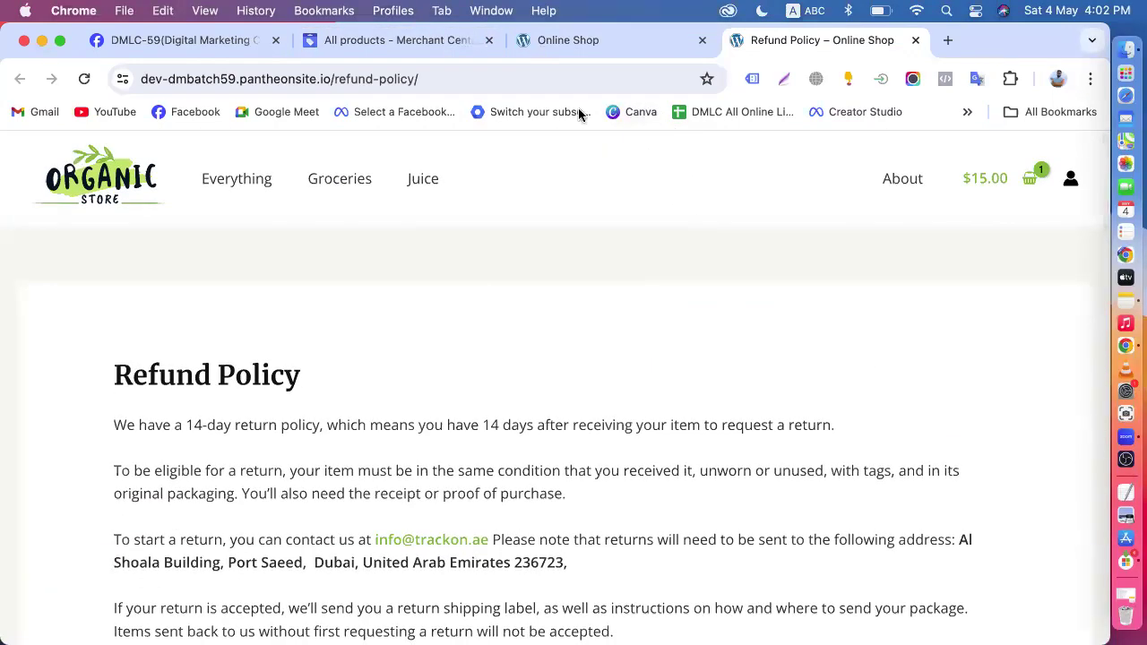
# - Look through the Online Shop homepage and open the Assorted Coffee product page from the Best Selling Products
pyautogui.click(599, 41)
pyautogui.scroll(10, 464, 322)
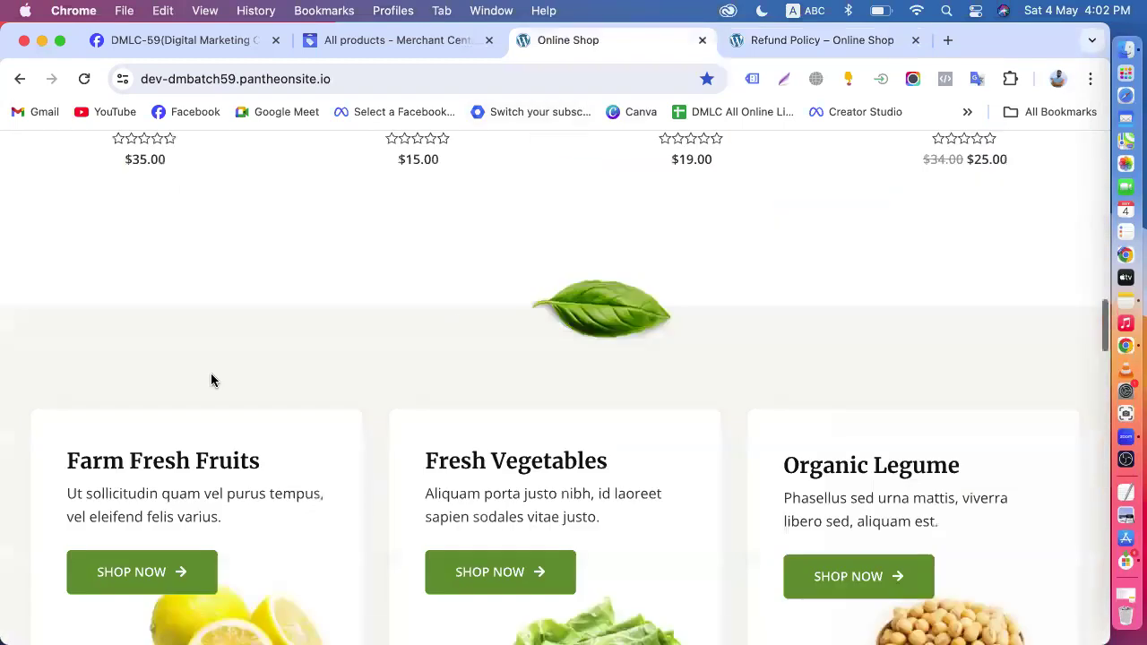
pyautogui.scroll(-6, 131, 358)
pyautogui.scroll(4, 248, 320)
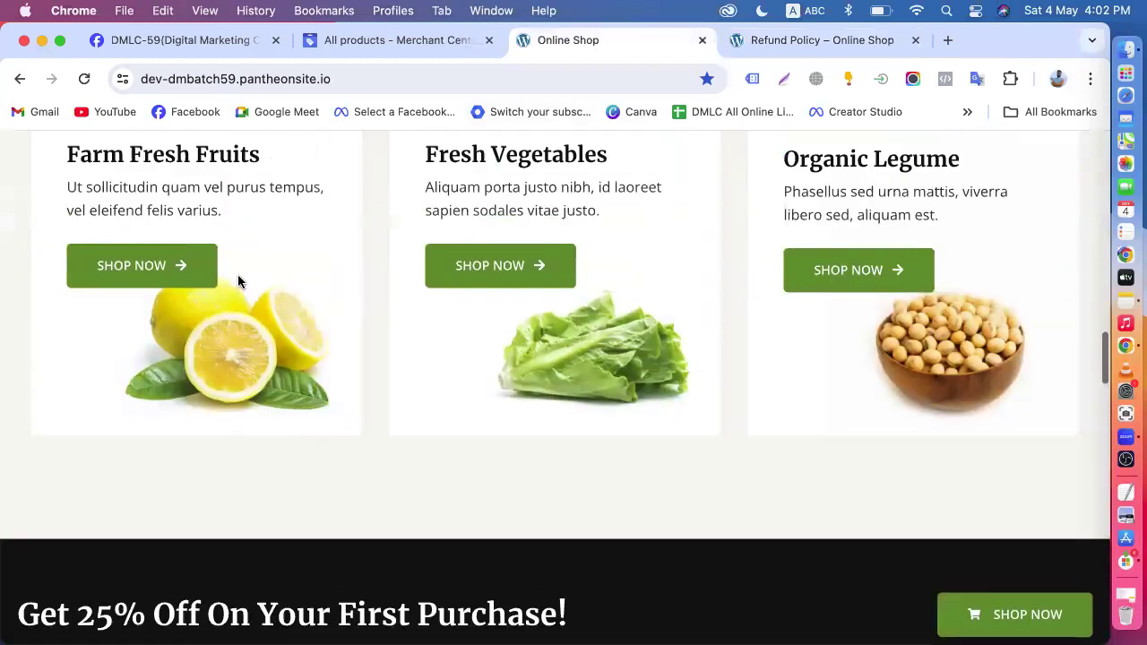
pyautogui.scroll(9, 273, 347)
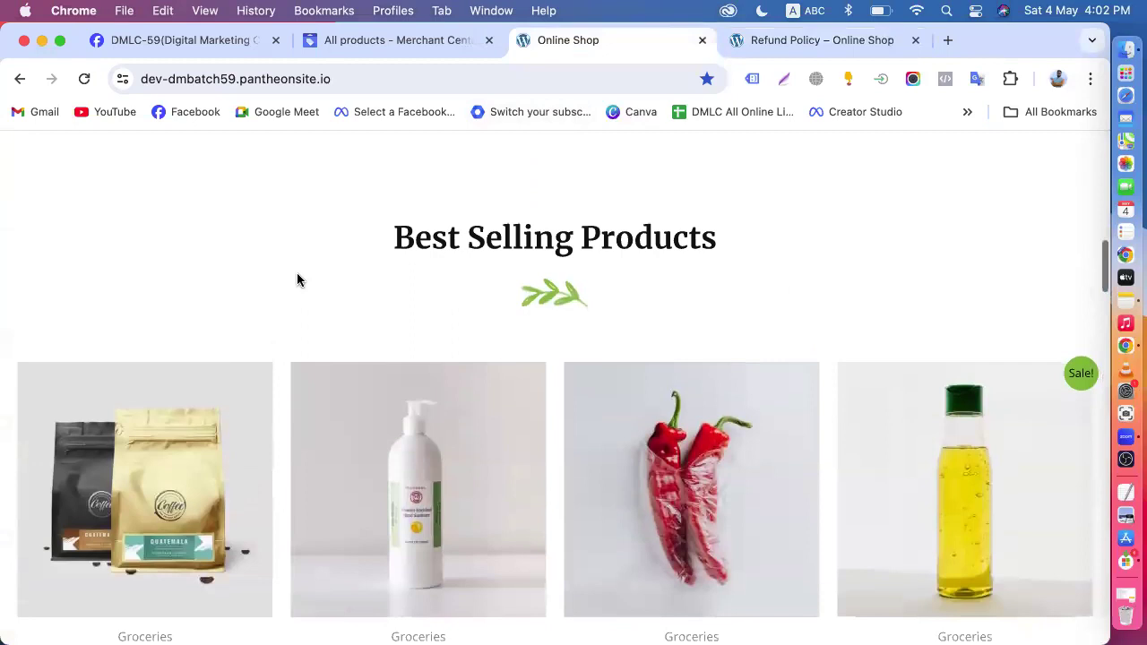
pyautogui.click(200, 445)
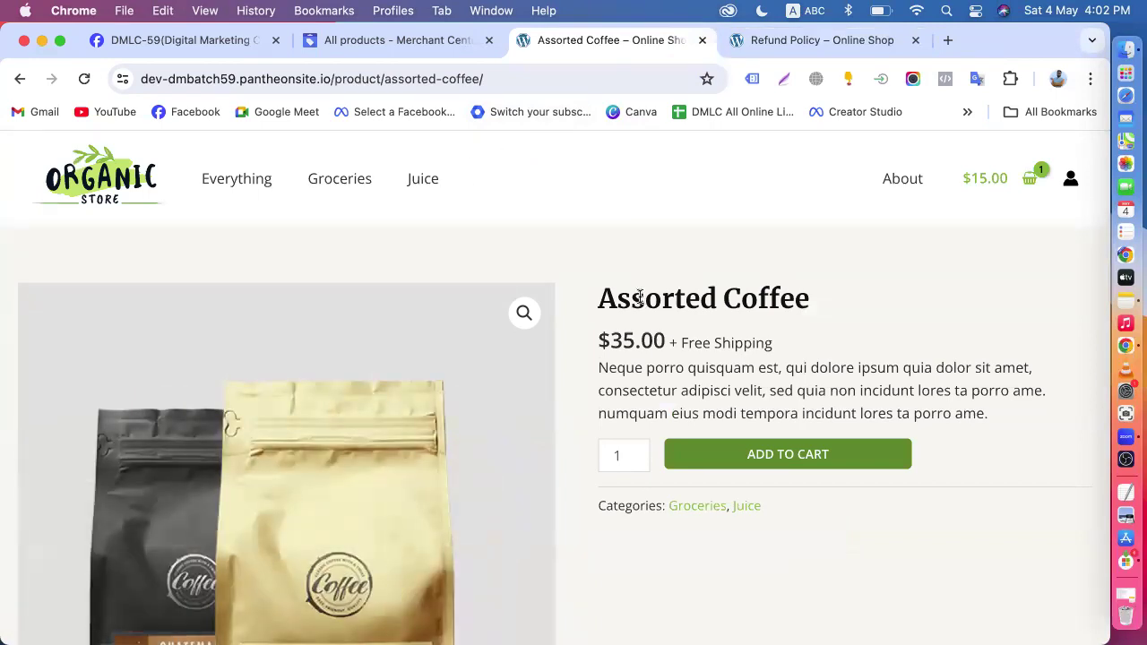
# - Return to Merchant Center and open the Organic Store's business details for editing from its business information
pyautogui.click(788, 40)
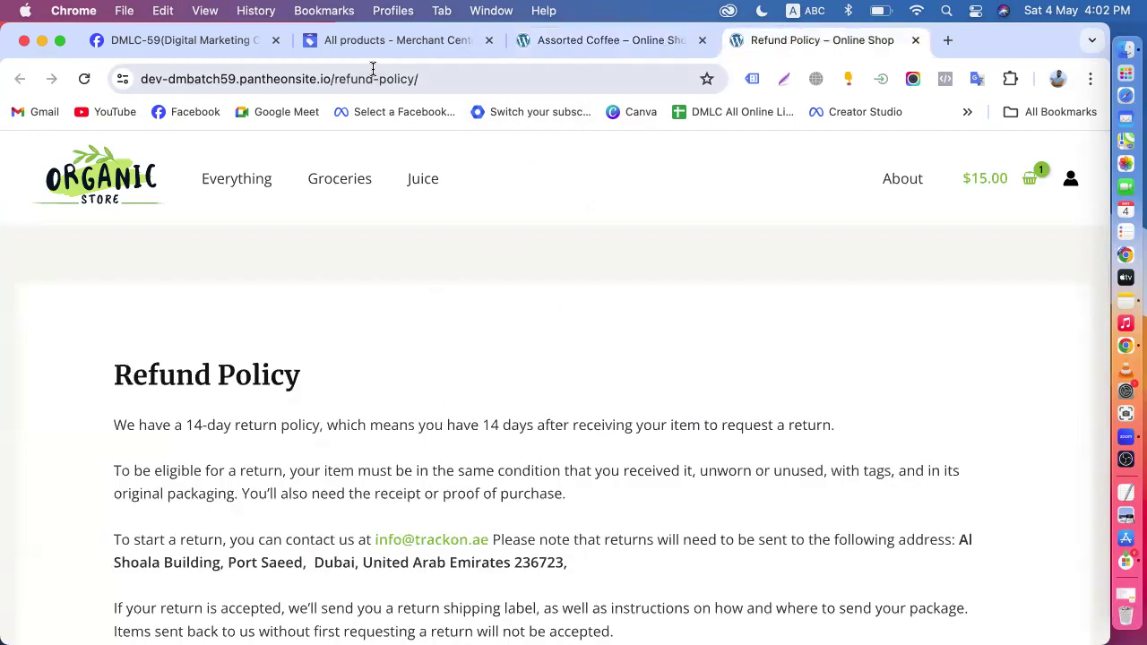
pyautogui.click(358, 40)
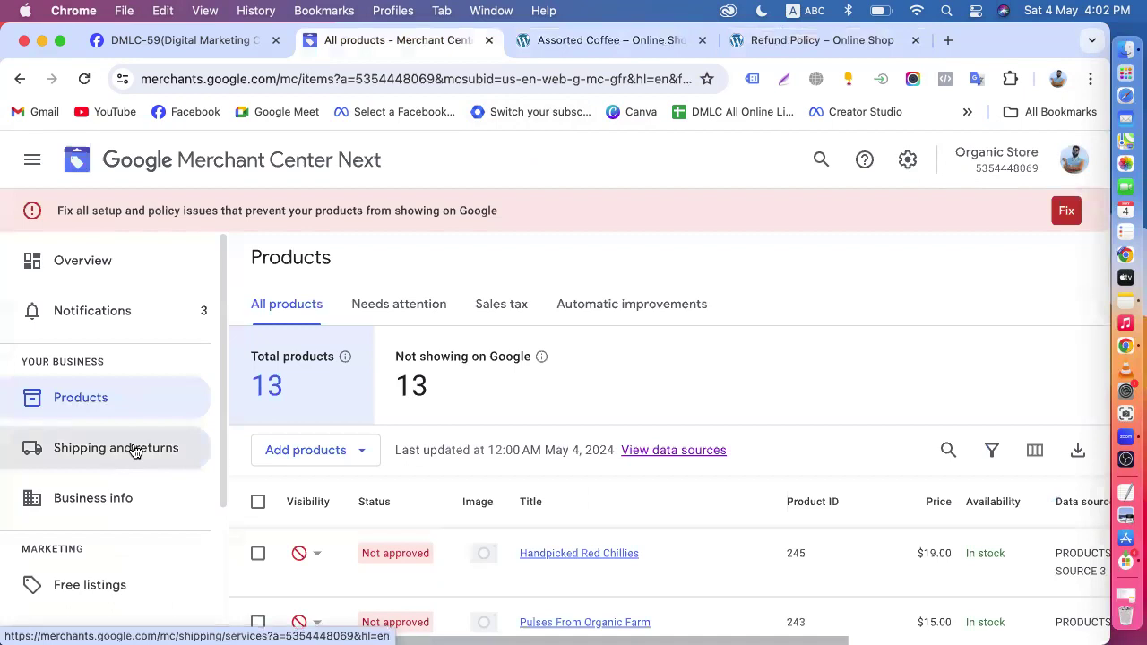
pyautogui.click(90, 502)
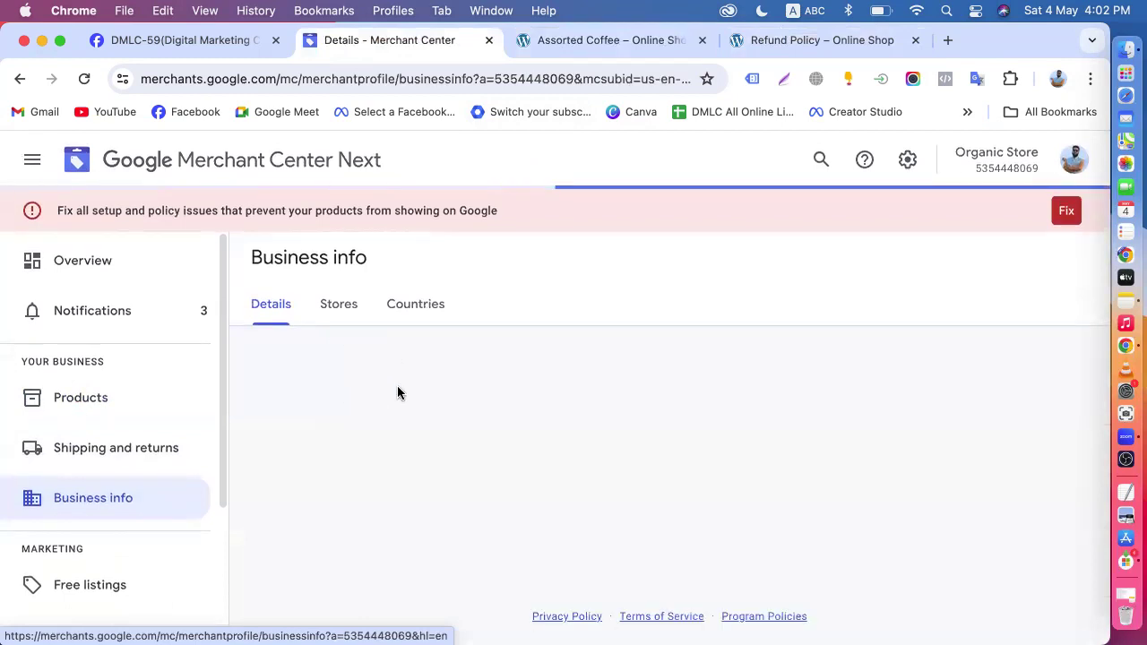
pyautogui.scroll(-5, 422, 422)
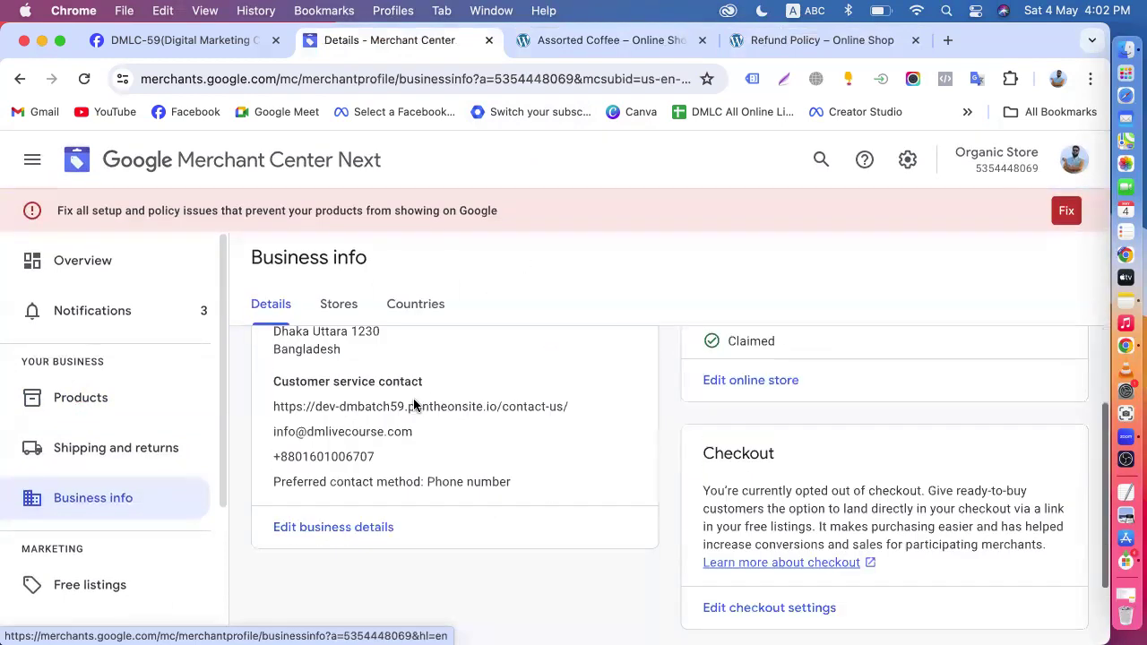
pyautogui.click(327, 448)
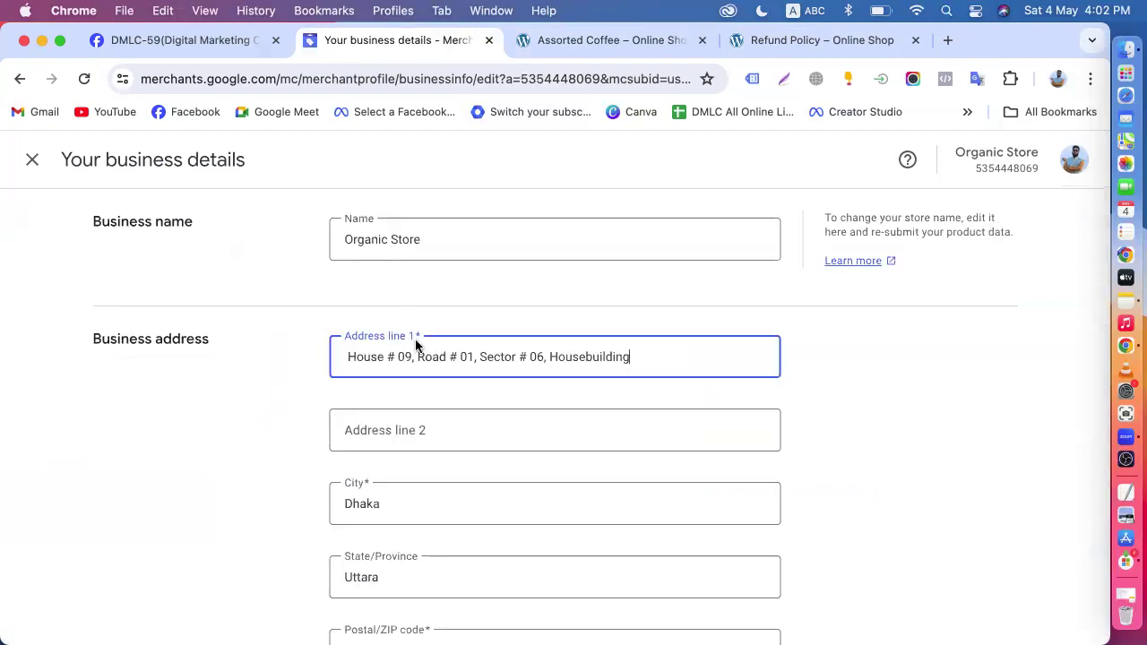
# - Compare the business name, address and phone sections of the business details with the website's Refund Policy page
pyautogui.click(750, 40)
pyautogui.click(397, 39)
pyautogui.click(824, 41)
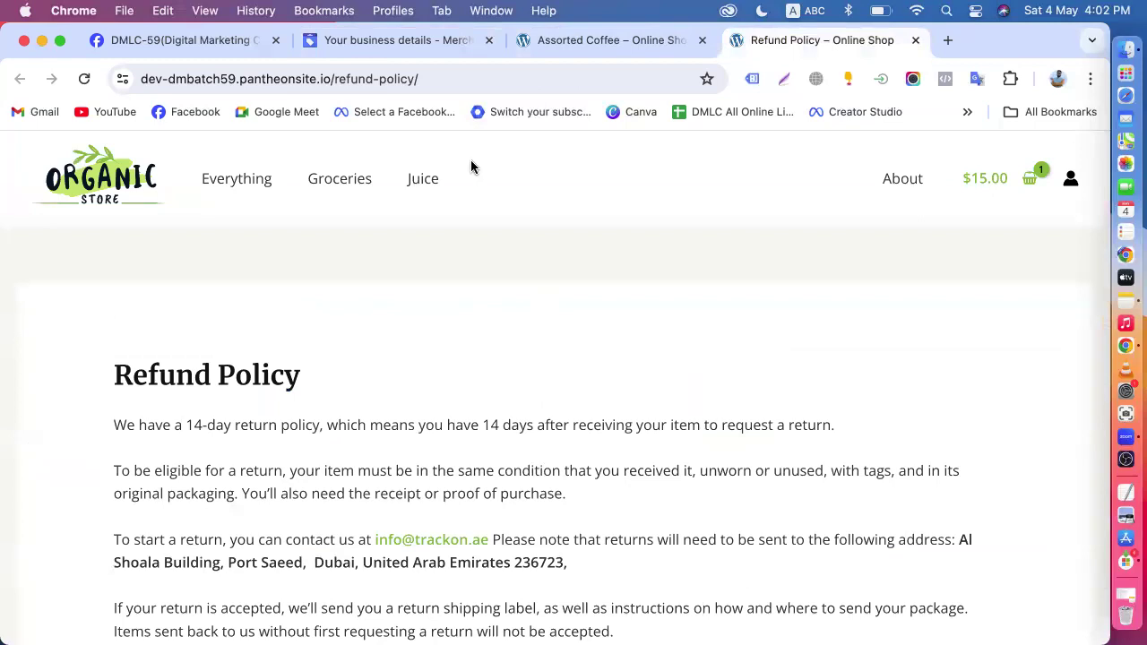
pyautogui.click(397, 40)
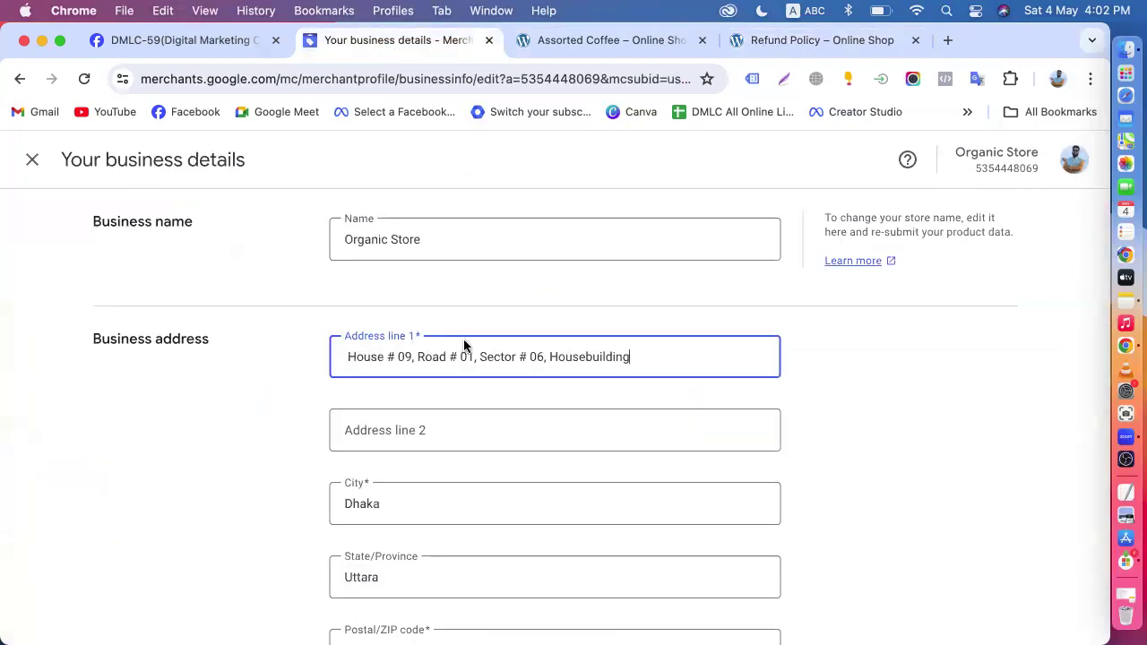
pyautogui.scroll(-3, 439, 368)
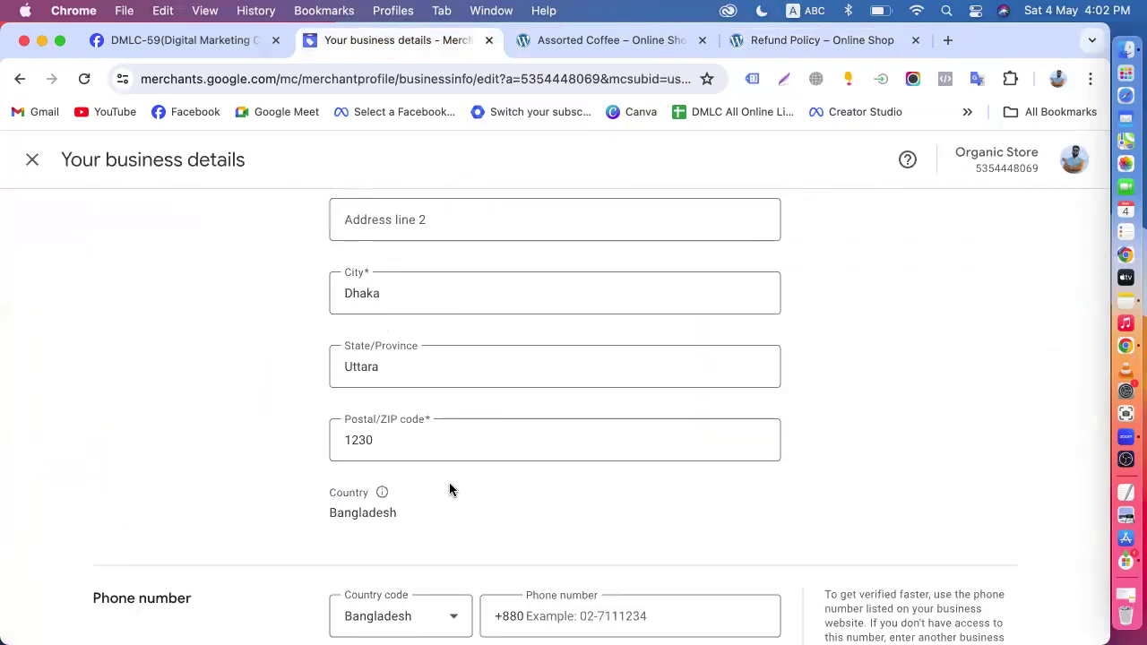
pyautogui.scroll(-3, 449, 489)
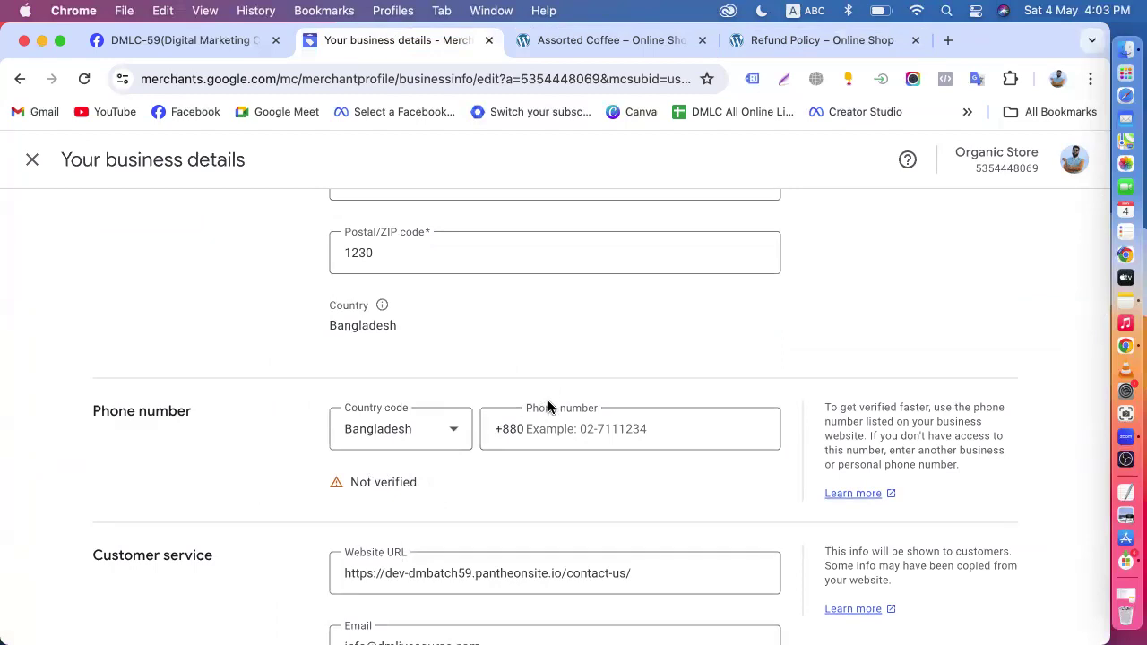
# - Open the website's Contact us page from the footer quick links and review the listed address, hours, phone and email
pyautogui.click(781, 41)
pyautogui.scroll(-3, 556, 358)
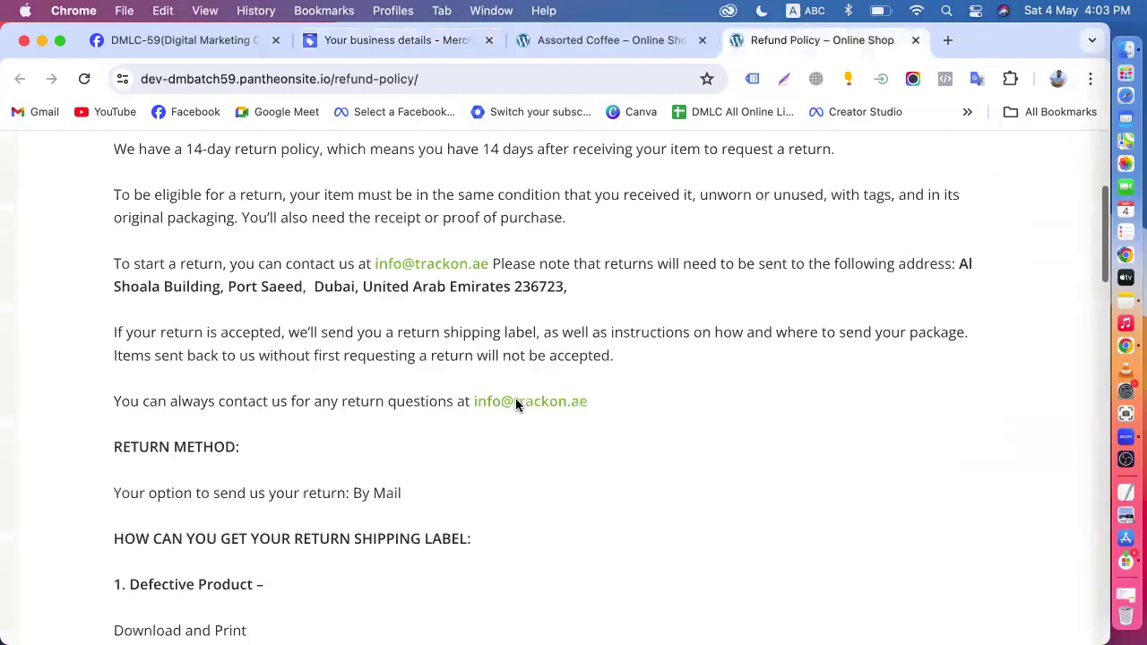
pyautogui.scroll(-15, 517, 404)
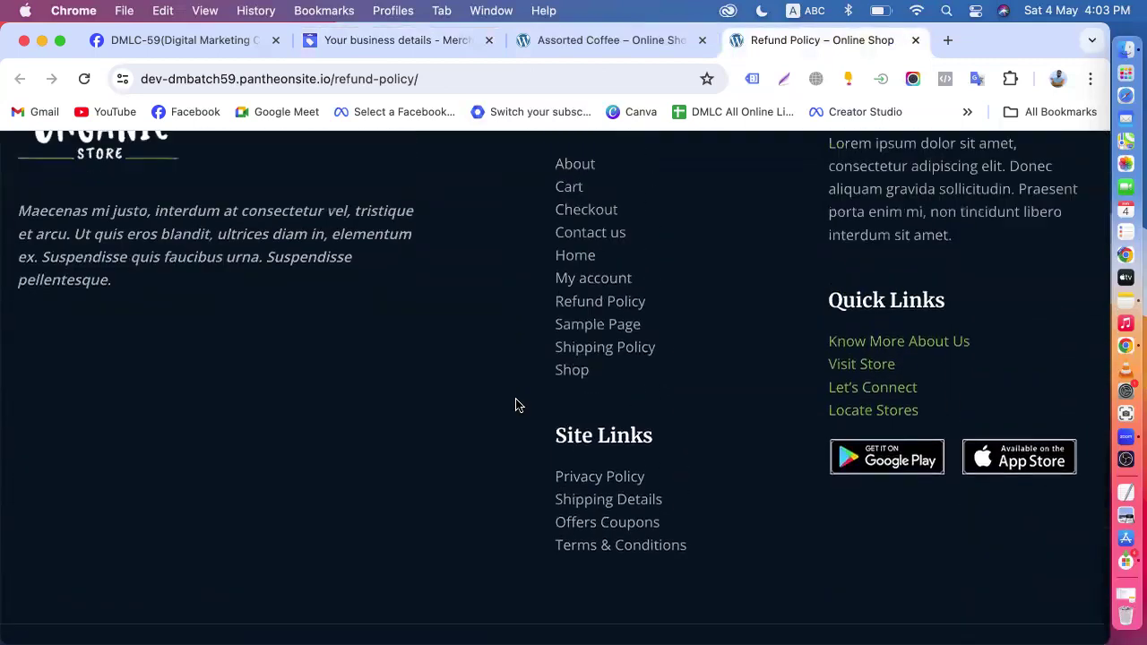
pyautogui.scroll(3, 516, 404)
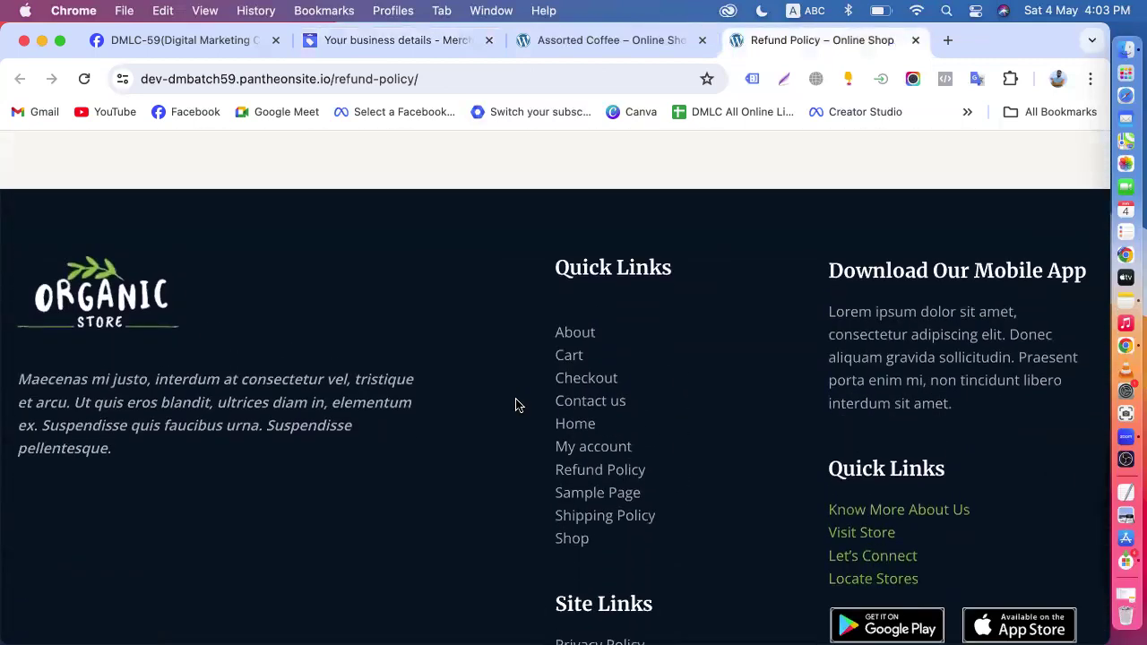
pyautogui.scroll(-5, 516, 404)
pyautogui.scroll(2, 597, 491)
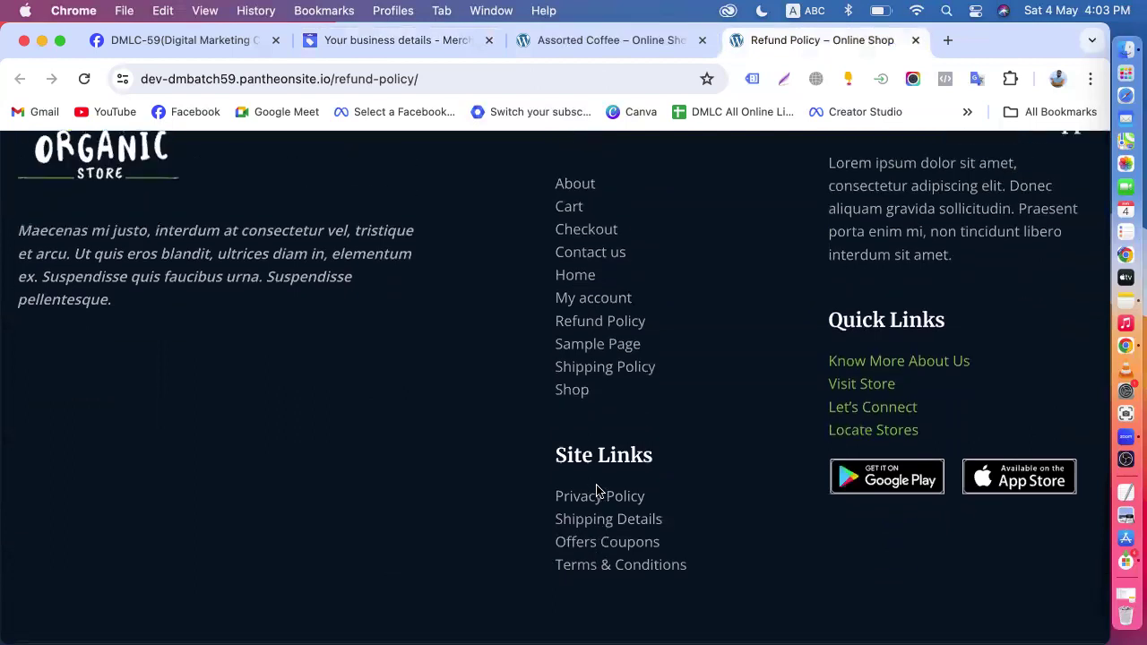
pyautogui.click(591, 254)
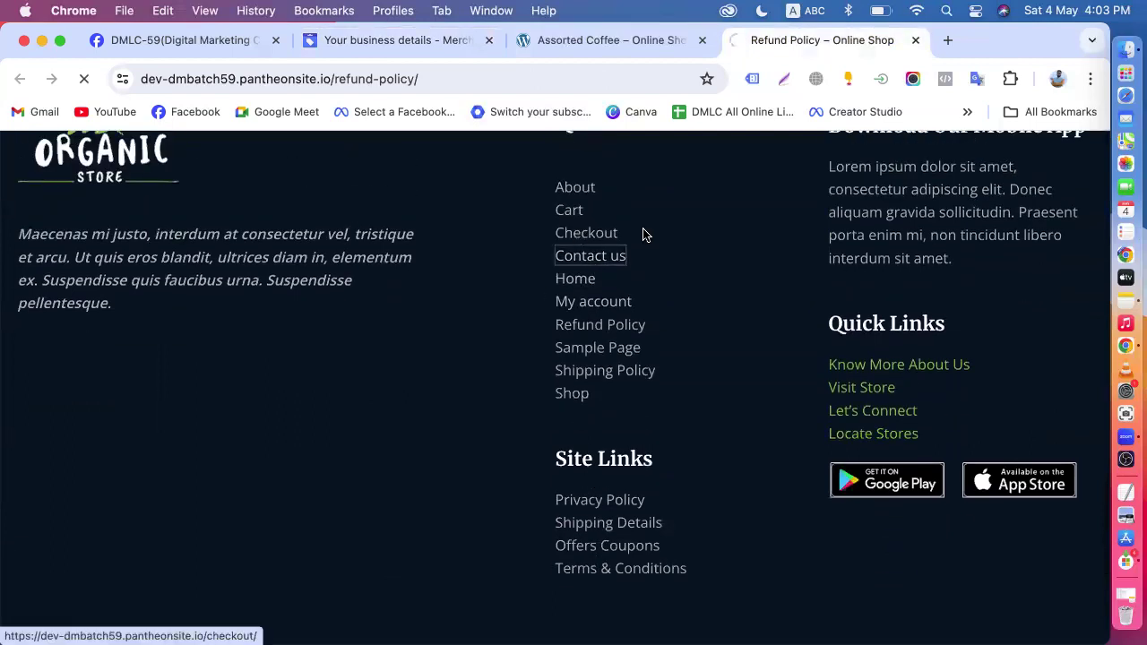
pyautogui.scroll(-6, 619, 390)
pyautogui.scroll(3, 618, 390)
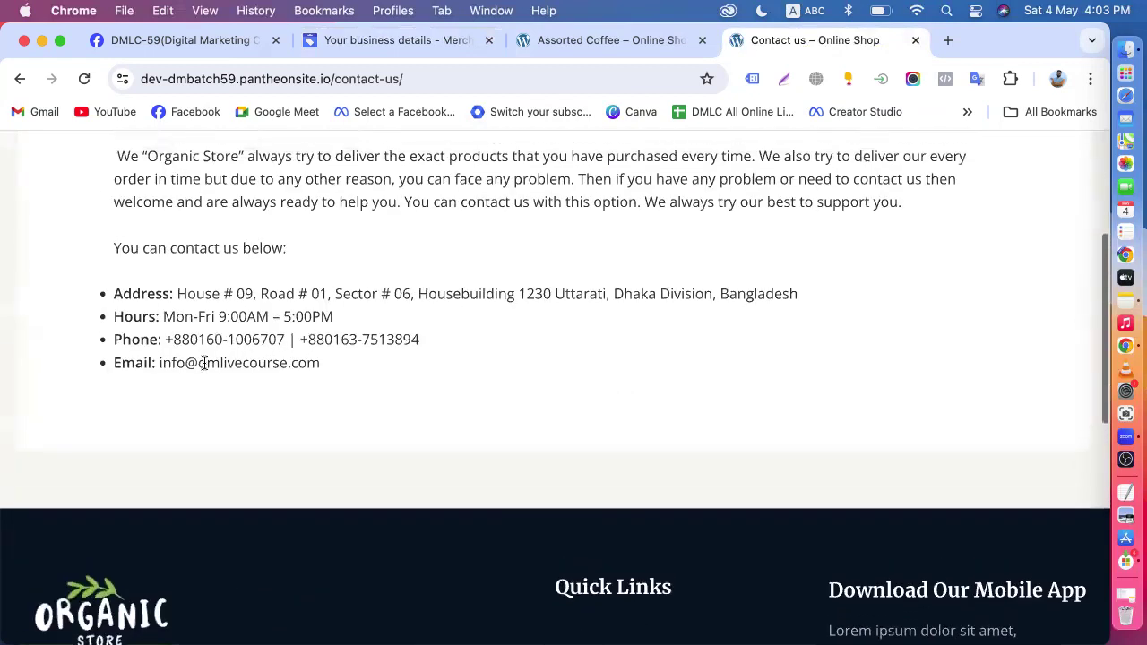
# - Return to the business details and enter the business phone number with the Bangladesh country code
pyautogui.click(397, 49)
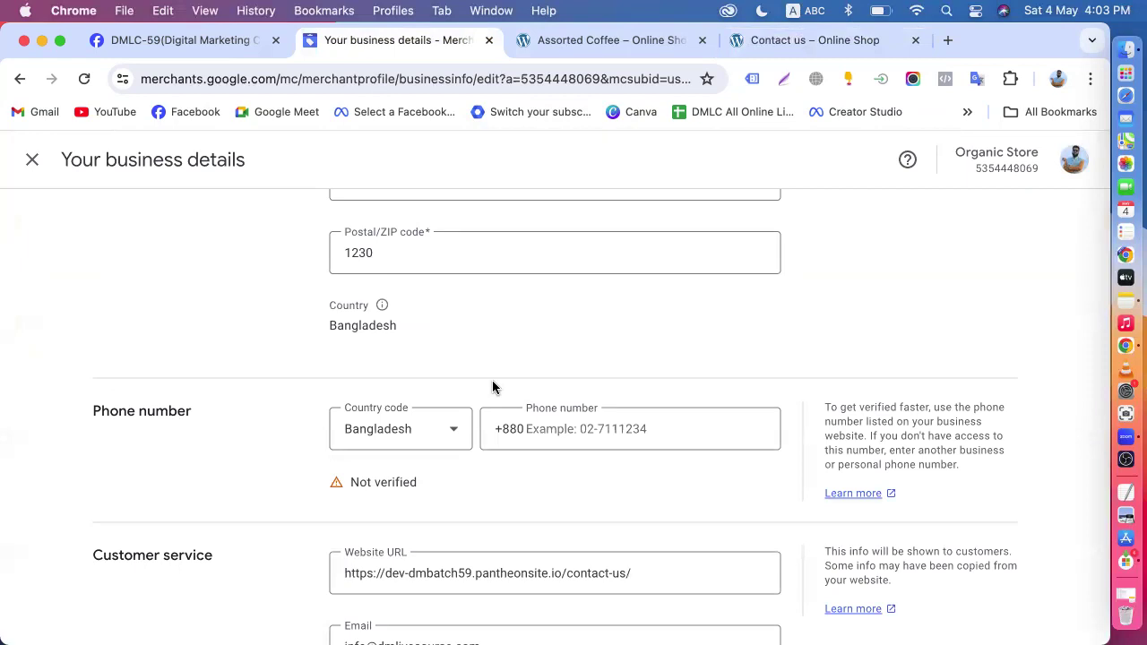
pyautogui.click(551, 423)
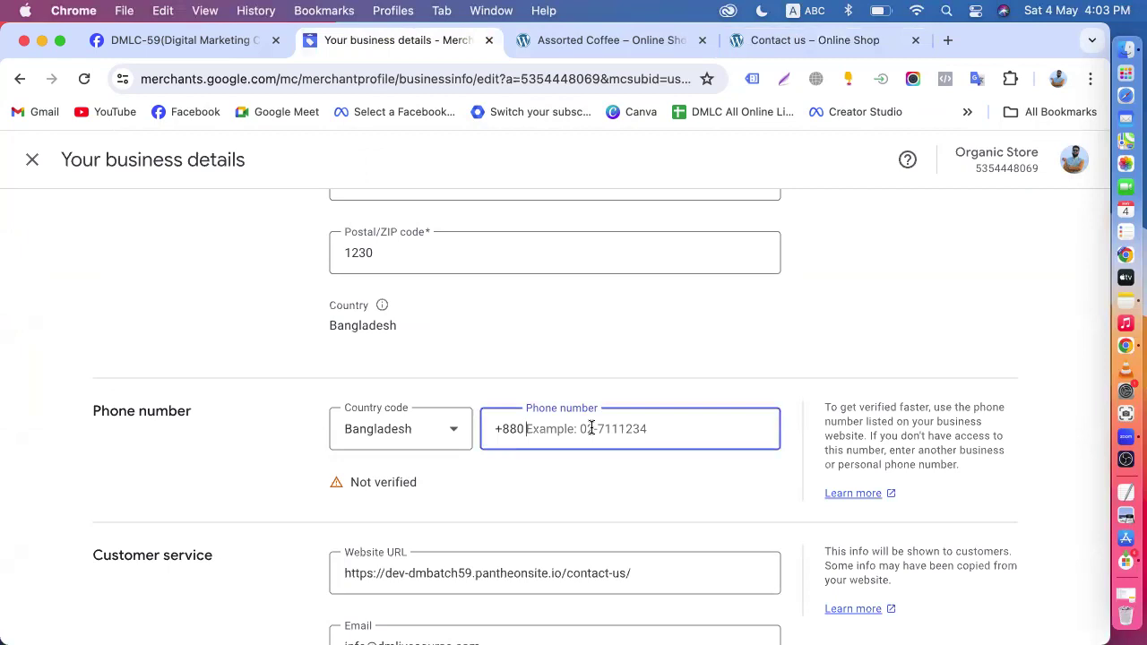
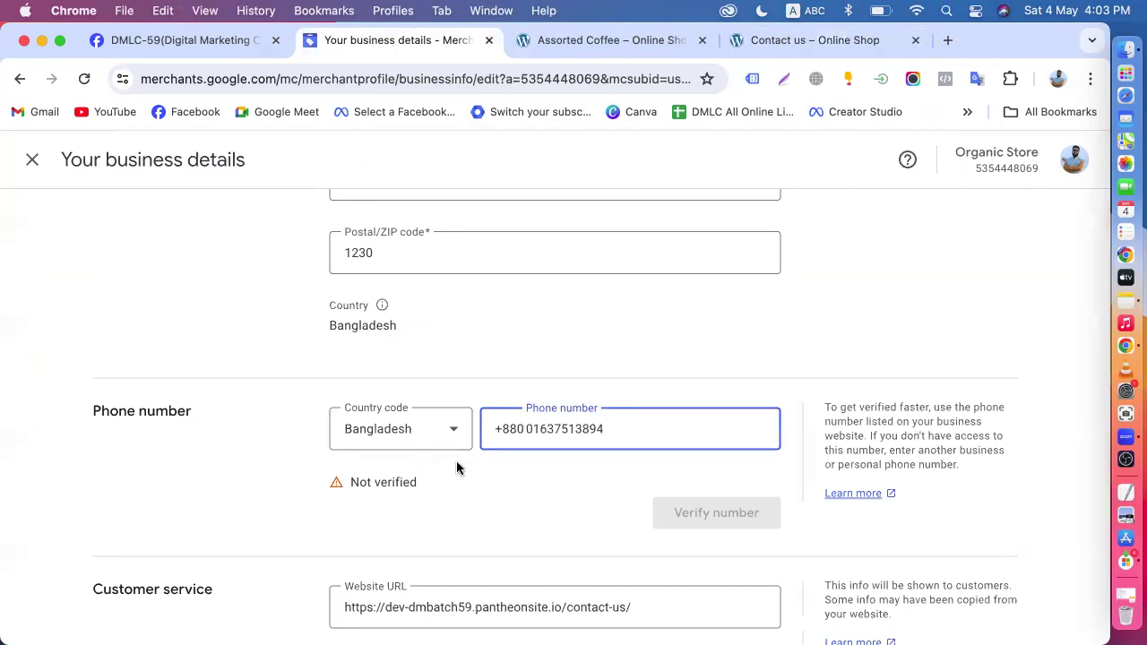
pyautogui.click(513, 480)
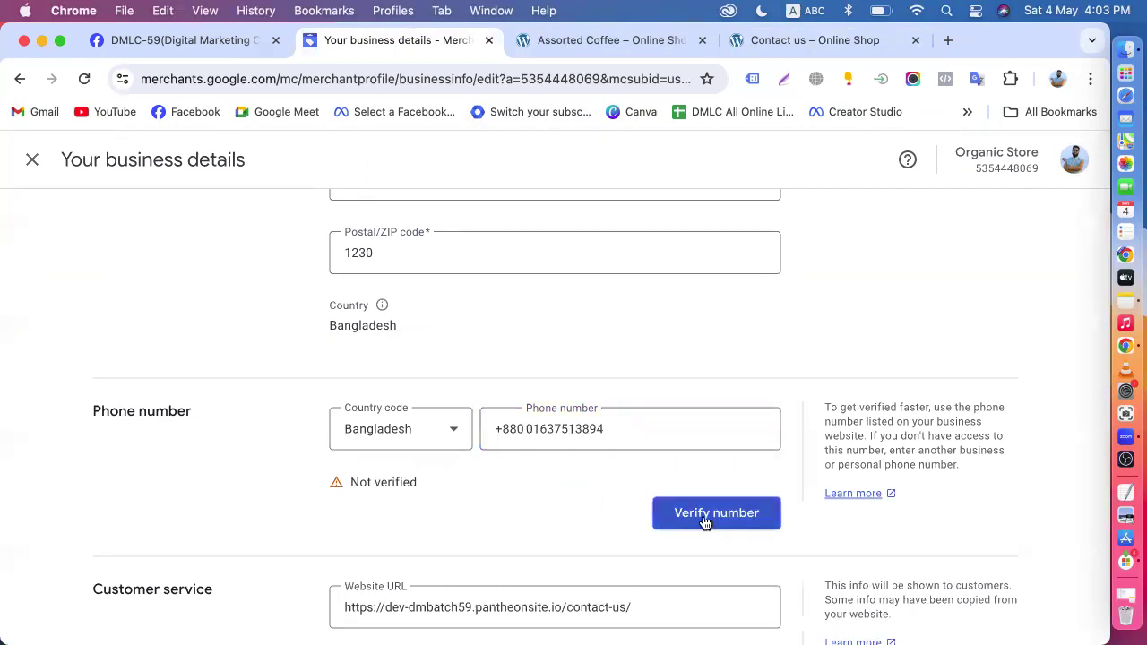
# - Request phone verification by voice call, and dismiss the verification dialog without entering a code
pyautogui.click(705, 520)
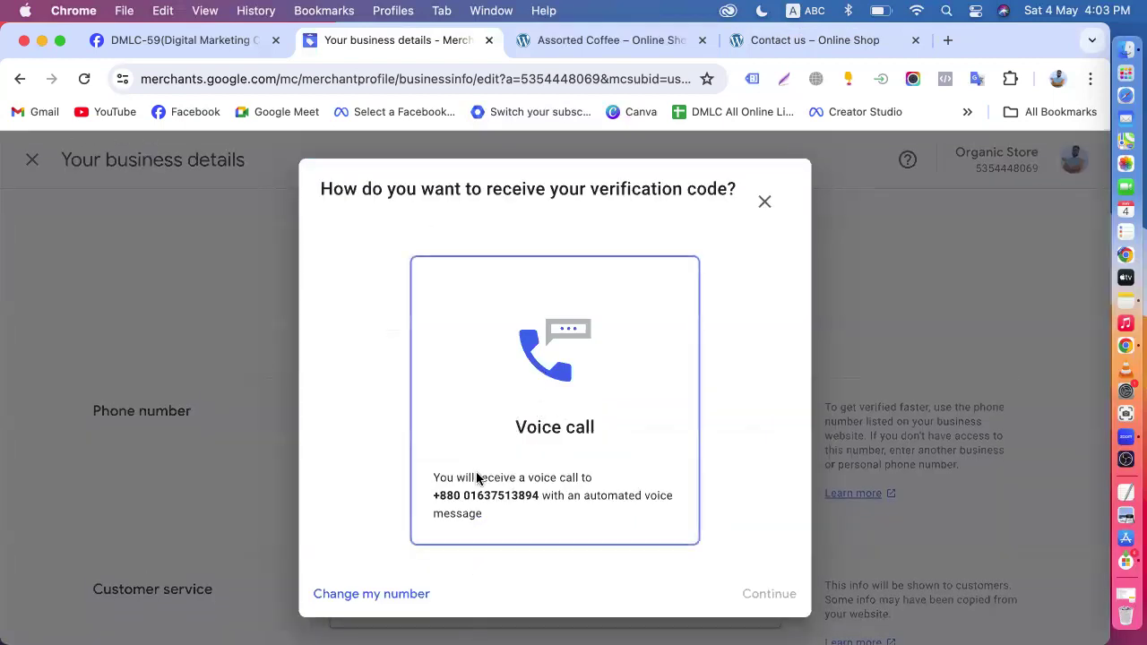
pyautogui.click(542, 377)
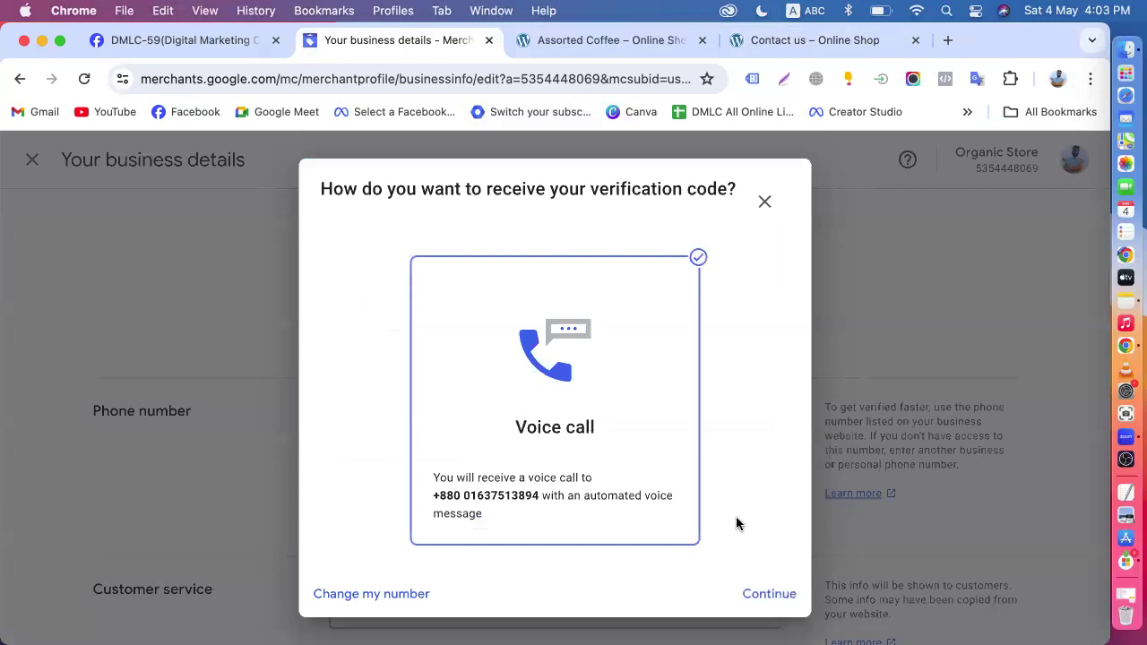
pyautogui.click(775, 594)
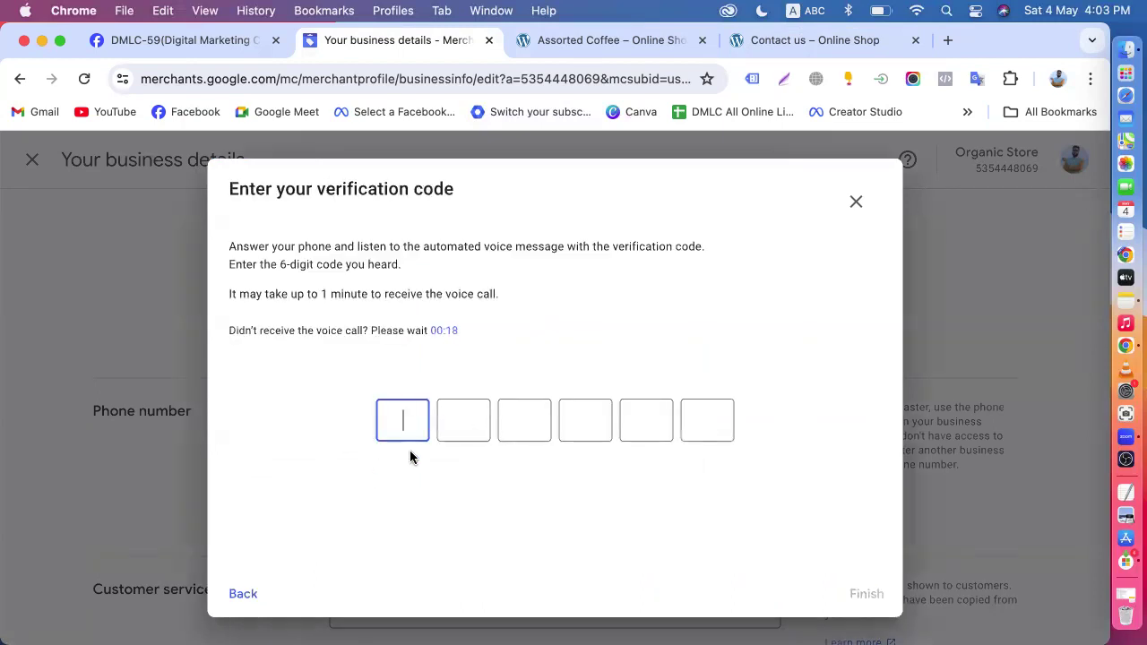
pyautogui.moveTo(222, 190); pyautogui.dragTo(495, 211)
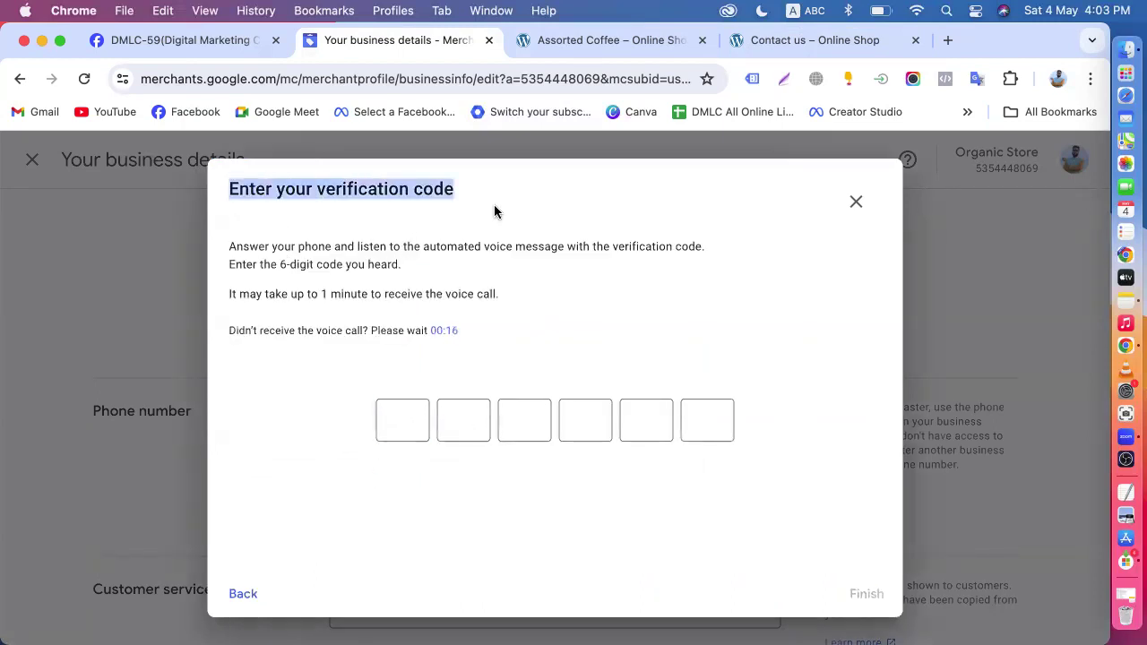
pyautogui.click(390, 428)
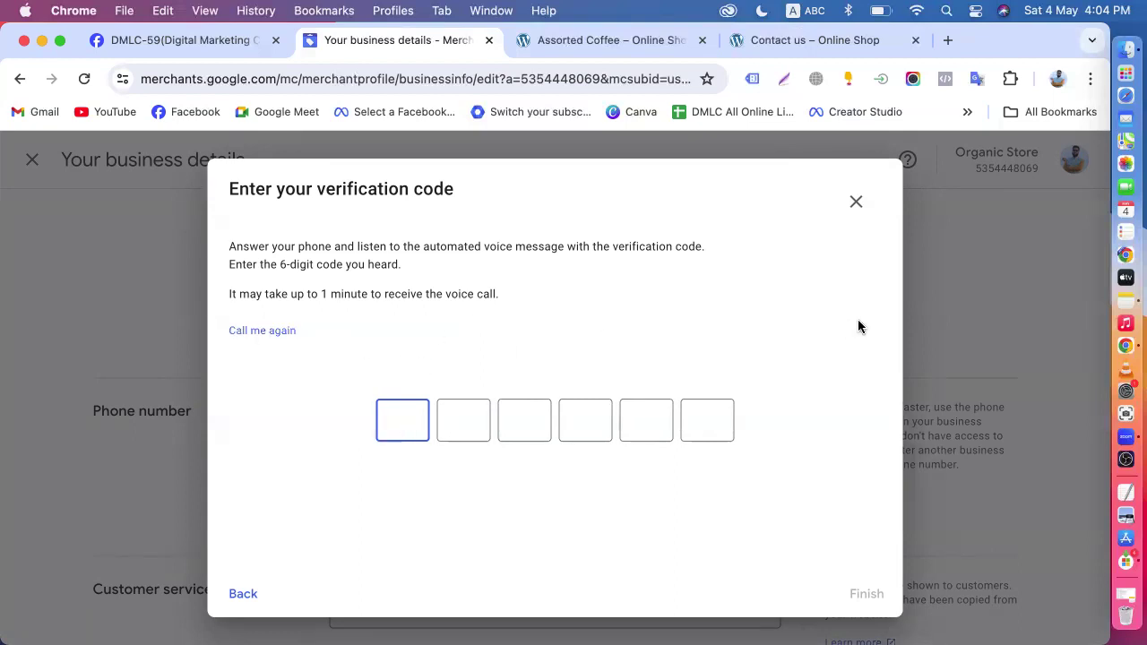
pyautogui.click(855, 201)
# - Review the customer service, Korean business registration and adult content settings, and close the business details without saving
pyautogui.scroll(-5, 512, 434)
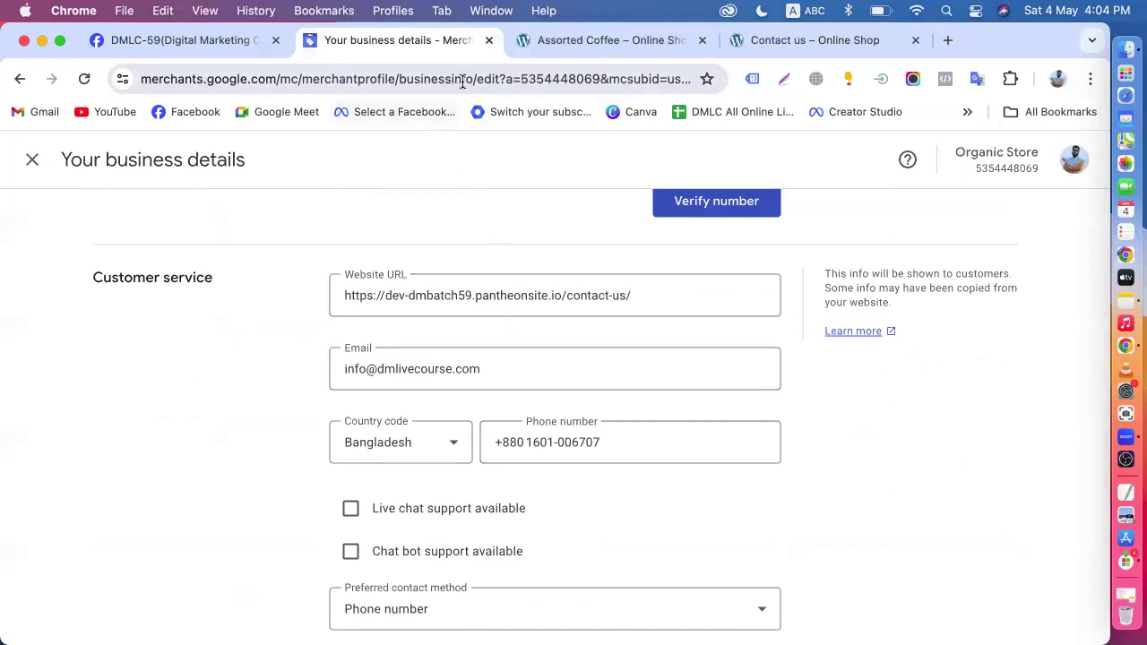
pyautogui.scroll(-3, 492, 333)
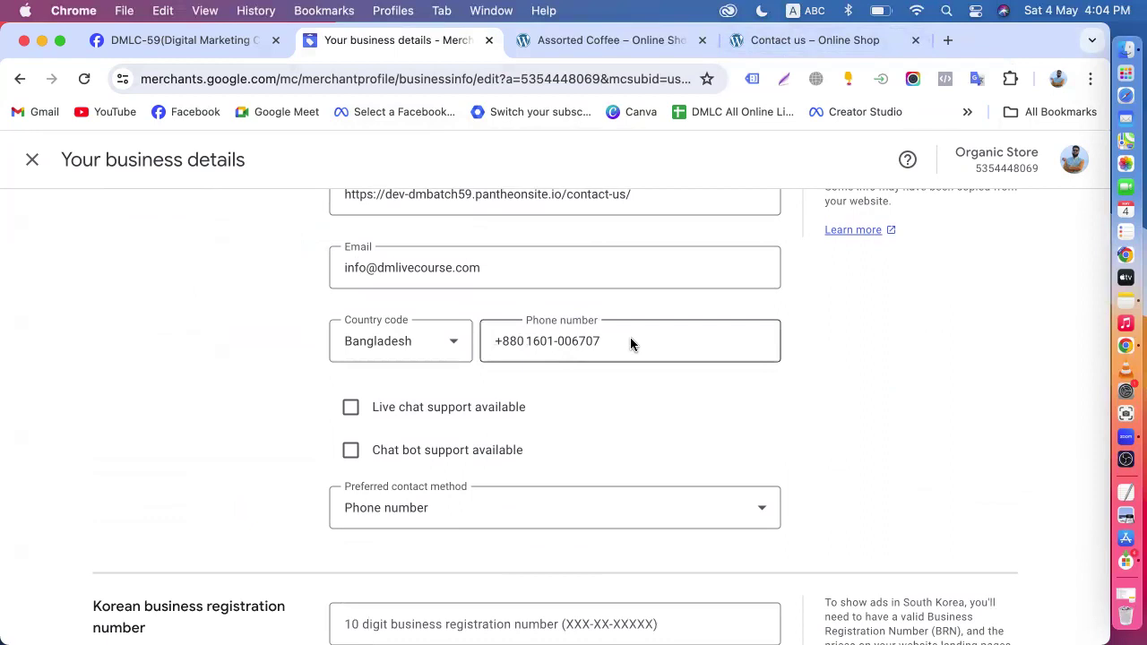
pyautogui.scroll(-5, 630, 337)
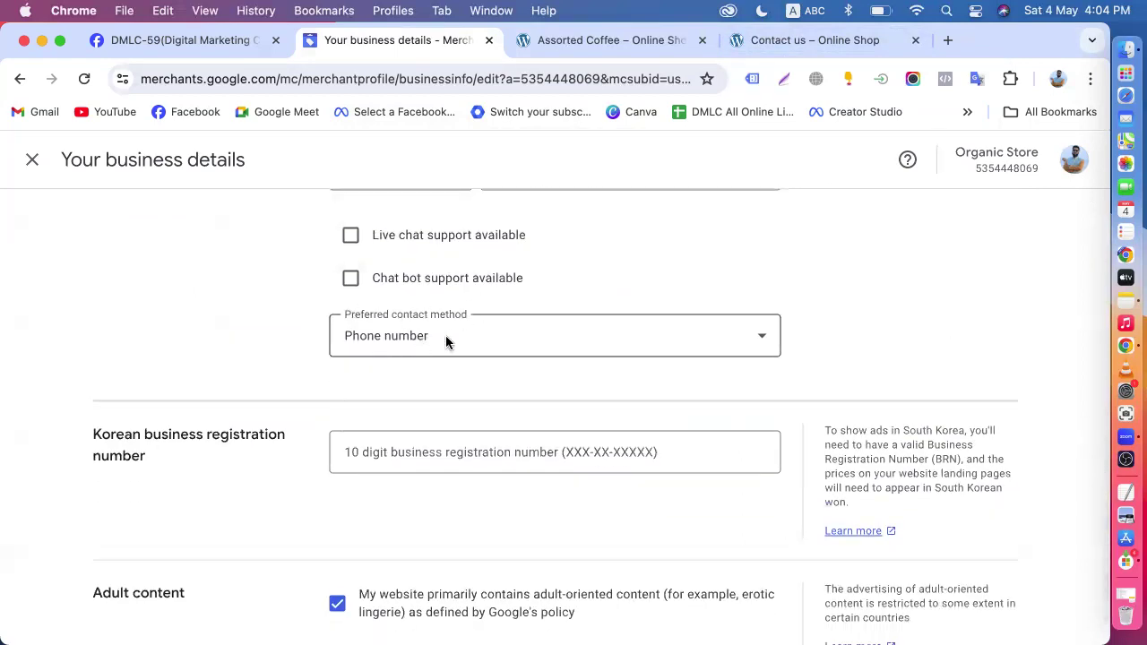
pyautogui.scroll(-2, 448, 382)
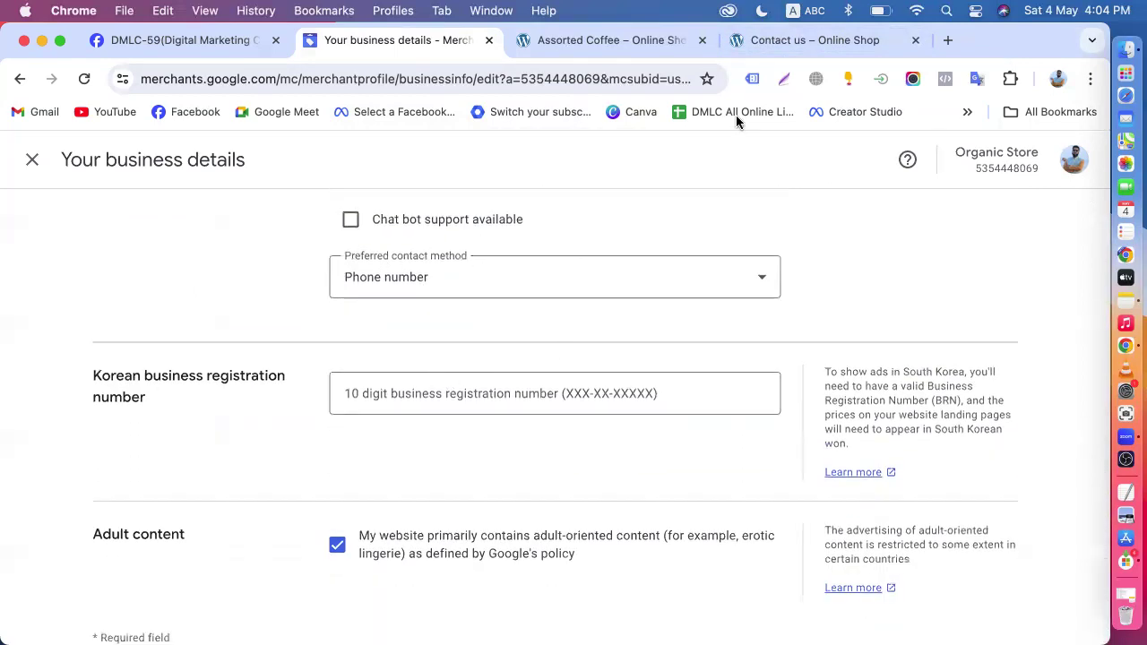
pyautogui.scroll(10, 554, 261)
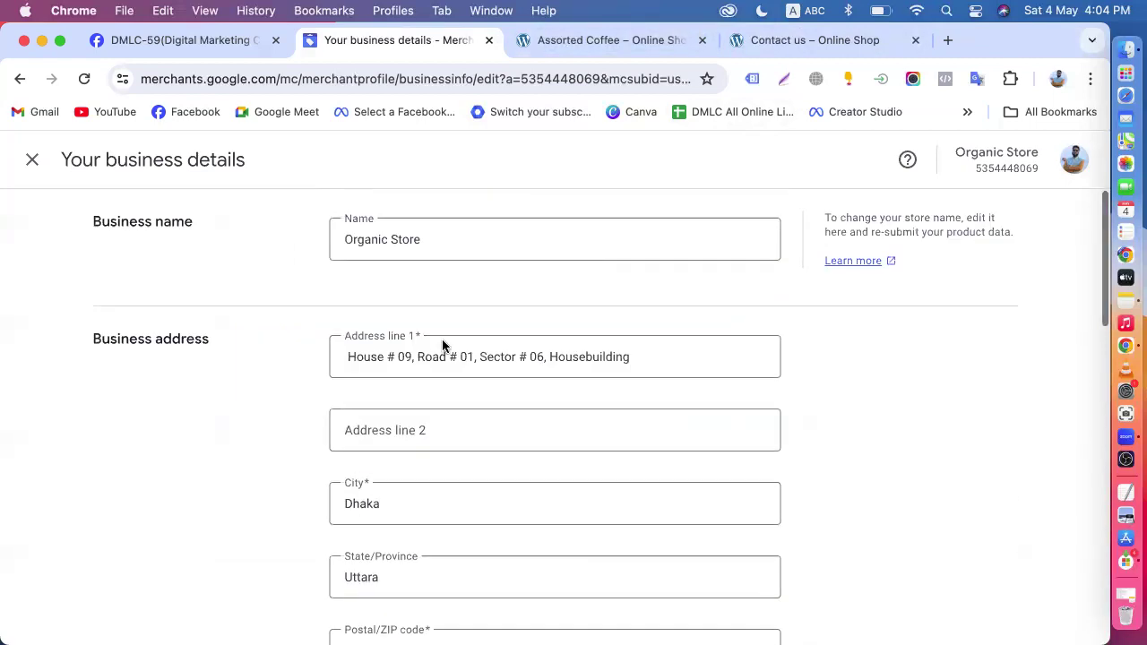
pyautogui.click(33, 160)
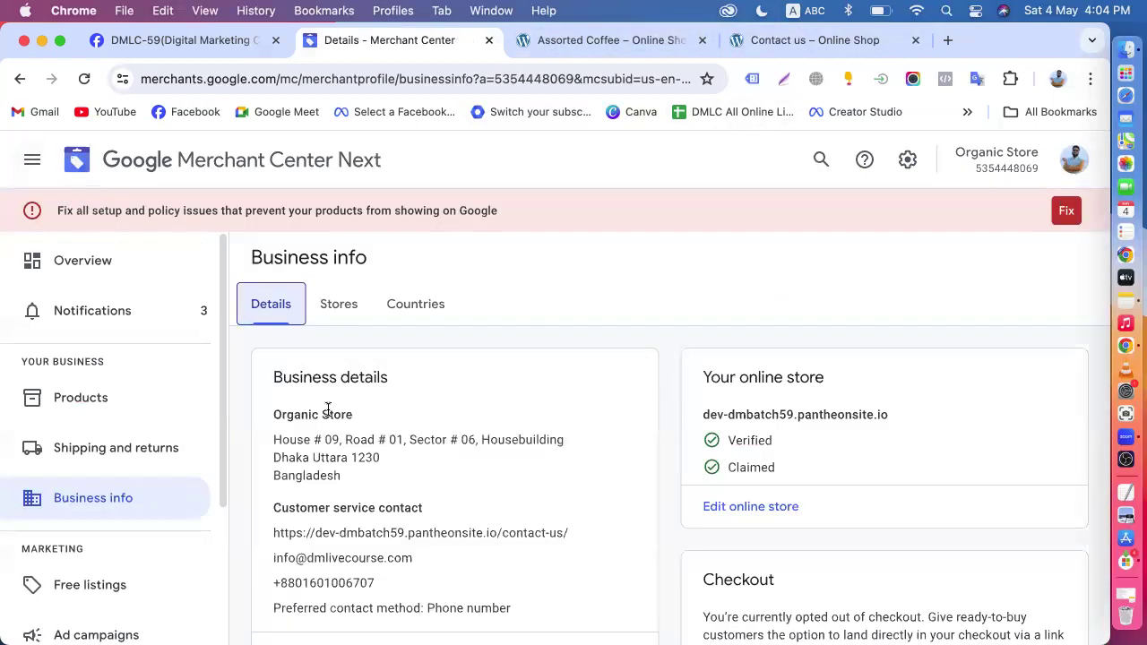
# - Check the verified online store address in the business info, and open the shipping and returns policies
pyautogui.scroll(-1, 328, 409)
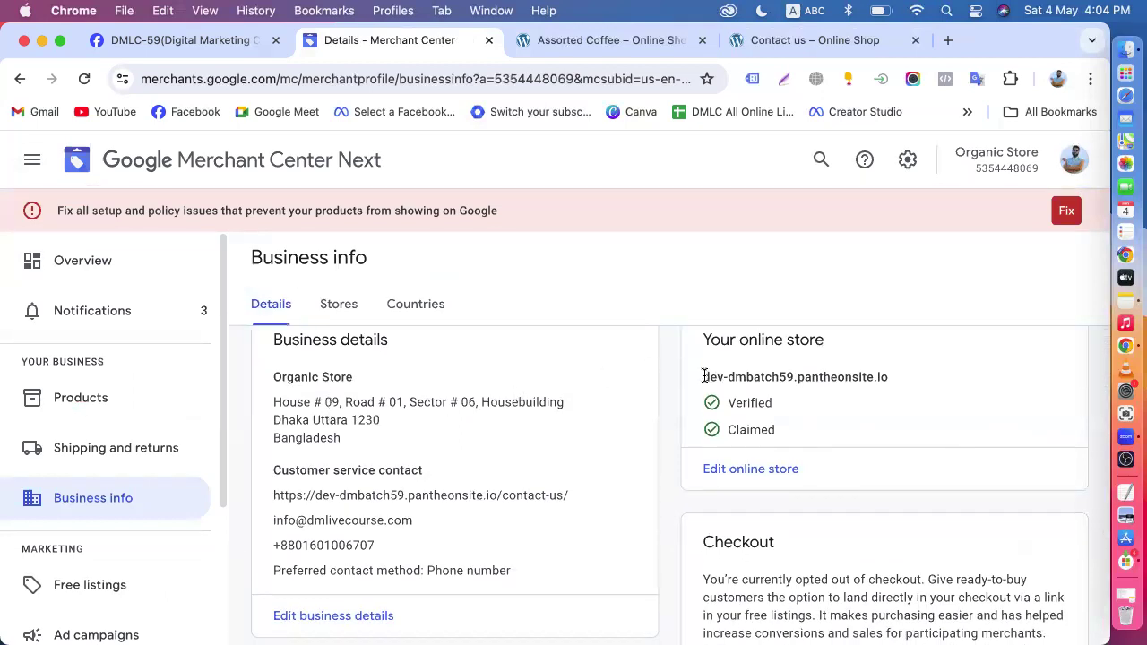
pyautogui.moveTo(703, 377); pyautogui.dragTo(922, 382)
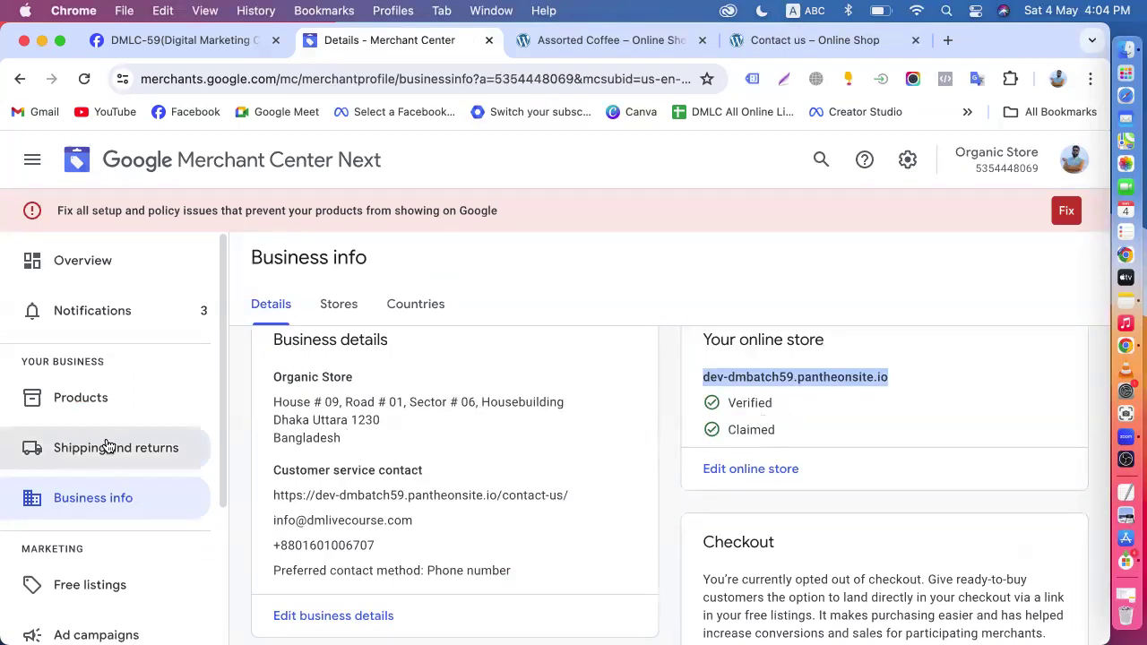
pyautogui.click(76, 462)
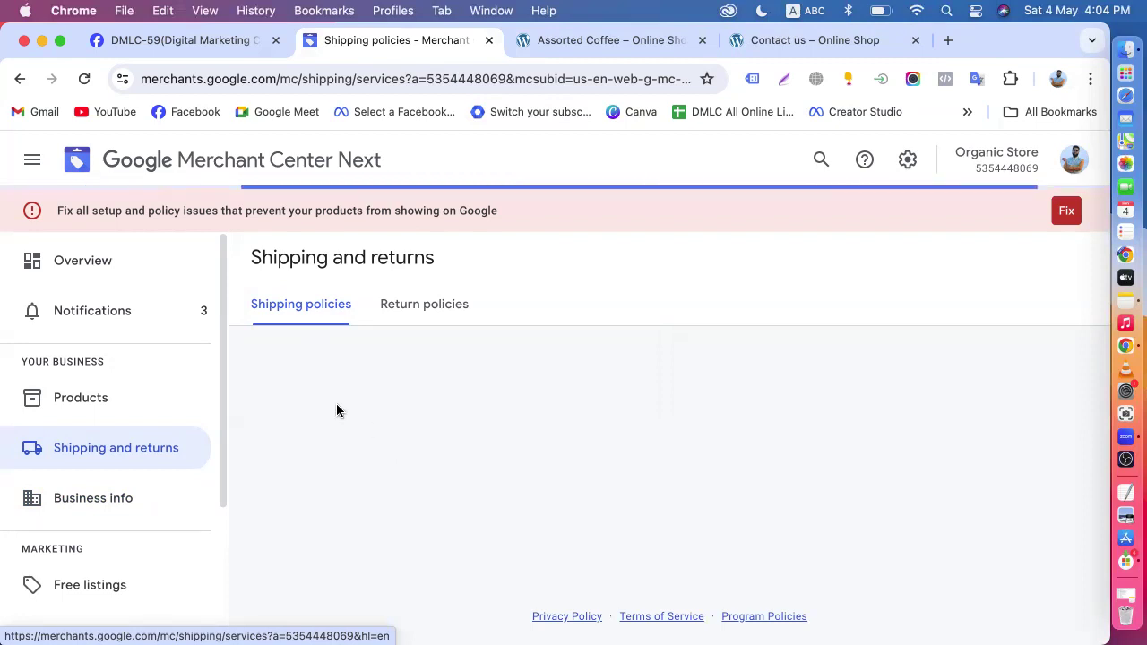
# - Look over the website's Assorted Coffee product page, and open the store homepage to view its best selling products
pyautogui.click(583, 41)
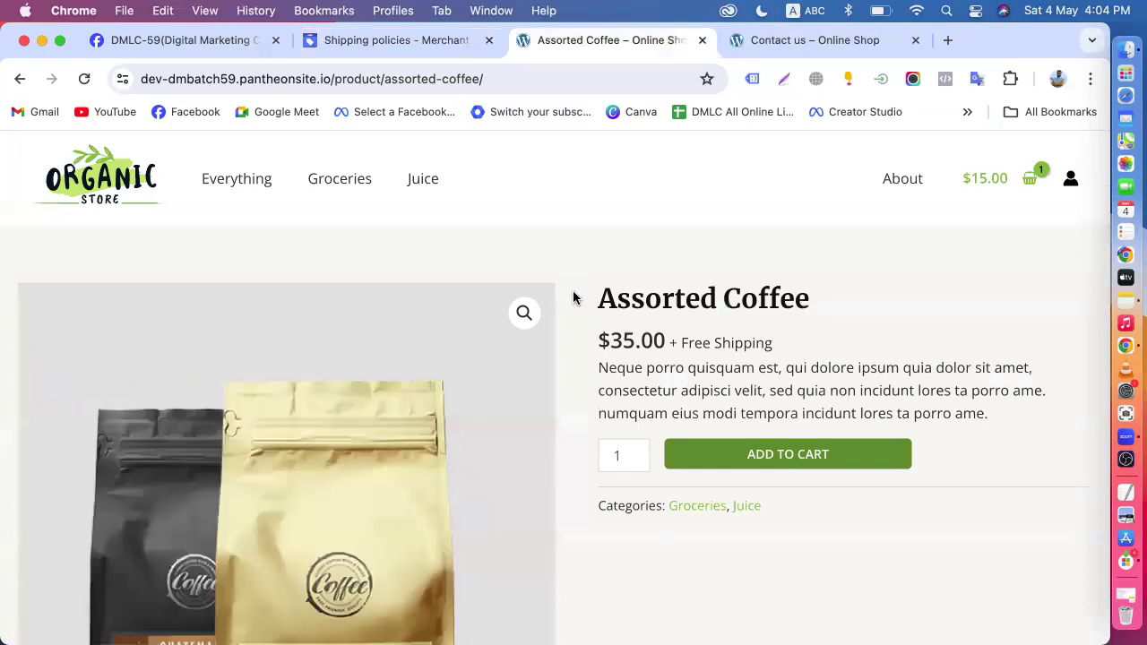
pyautogui.scroll(-10, 574, 295)
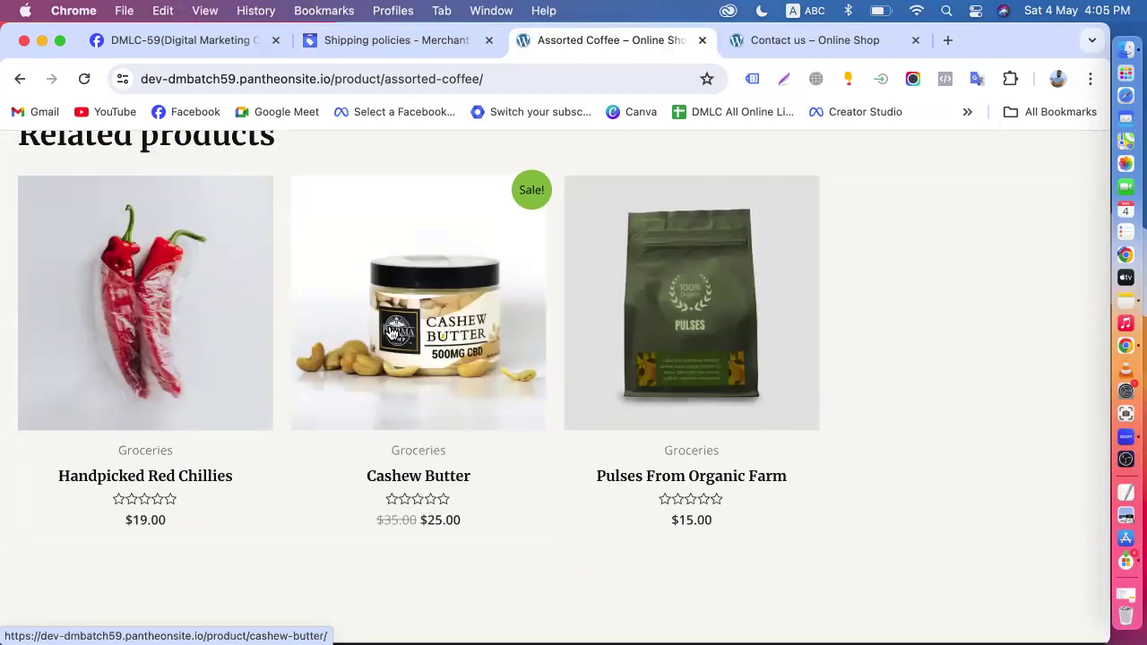
pyautogui.scroll(-5, 392, 333)
pyautogui.scroll(20, 389, 328)
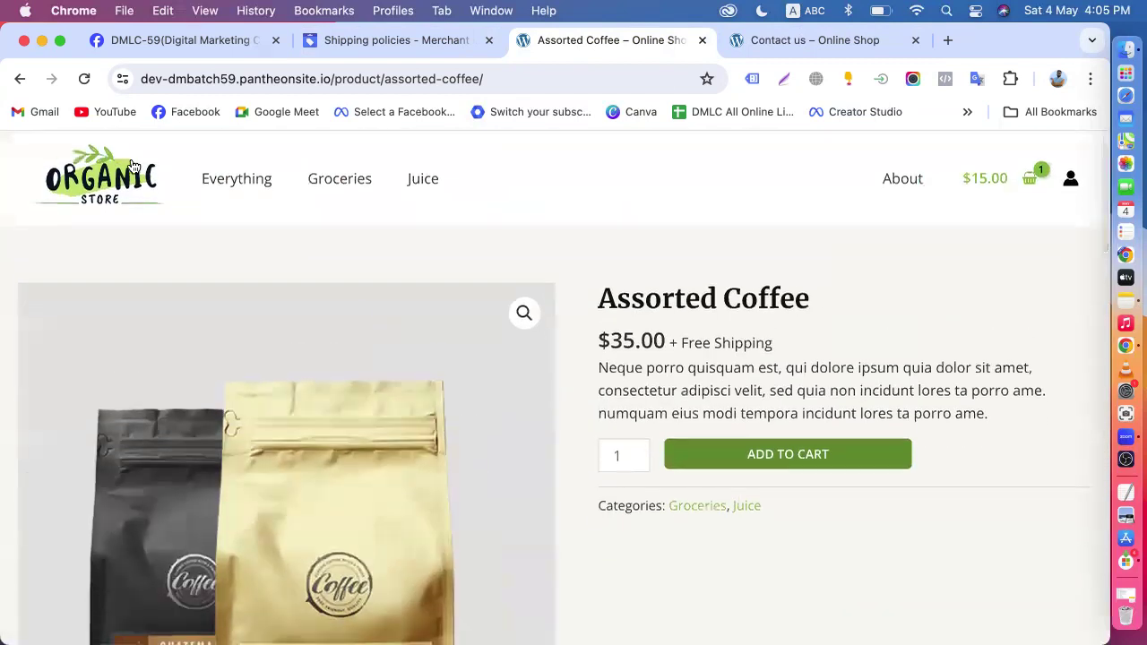
pyautogui.click(114, 179)
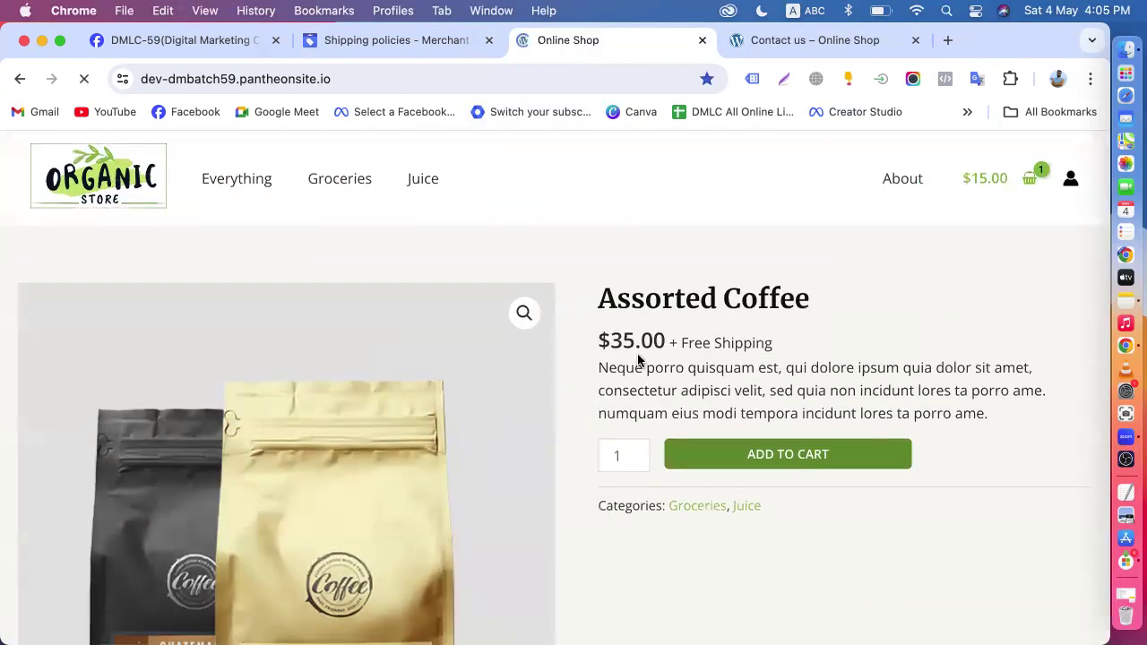
pyautogui.scroll(-10, 639, 360)
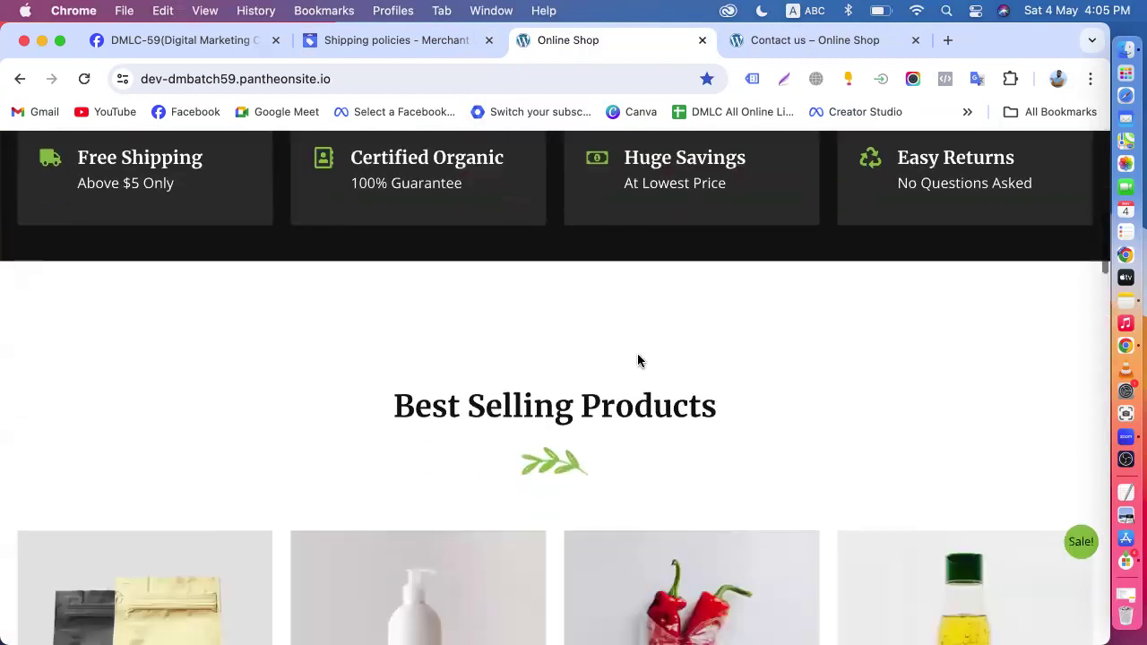
pyautogui.scroll(-5, 639, 360)
pyautogui.scroll(-1, 639, 360)
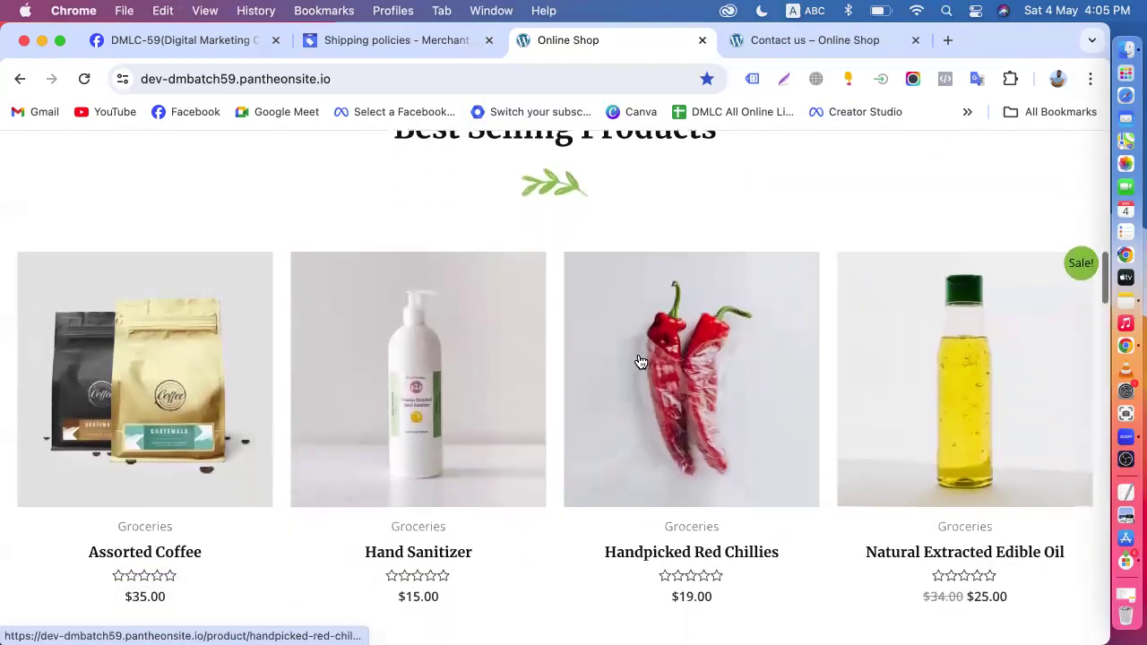
# - Open the Merchant Center product list and compare its entries with the best selling products on the website
pyautogui.click(348, 45)
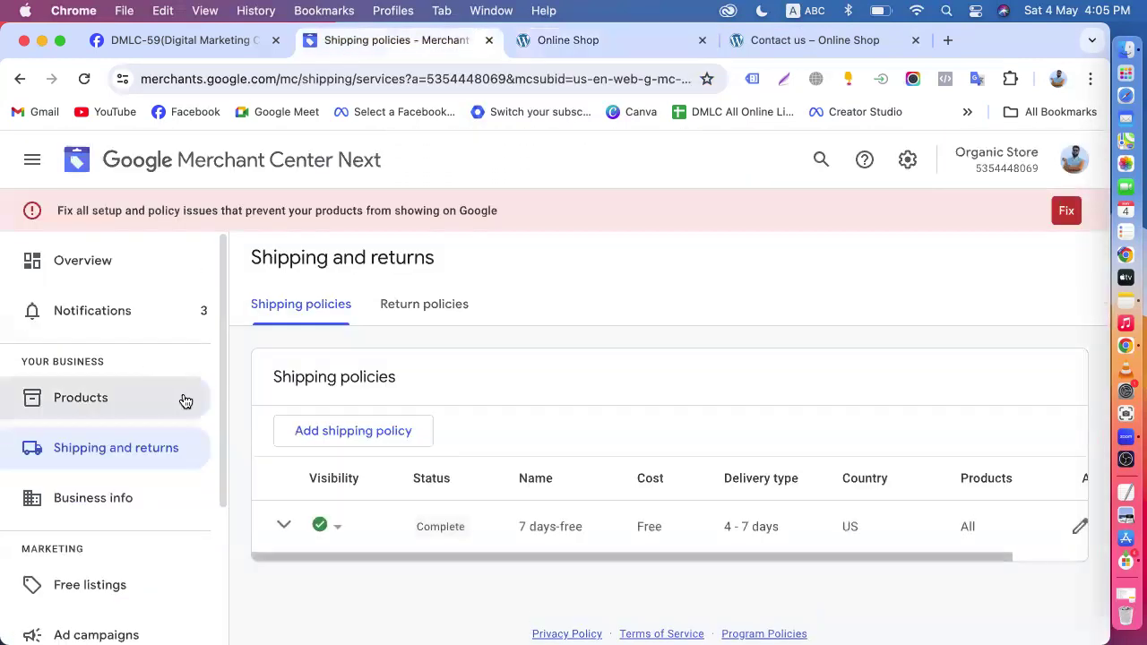
pyautogui.click(95, 417)
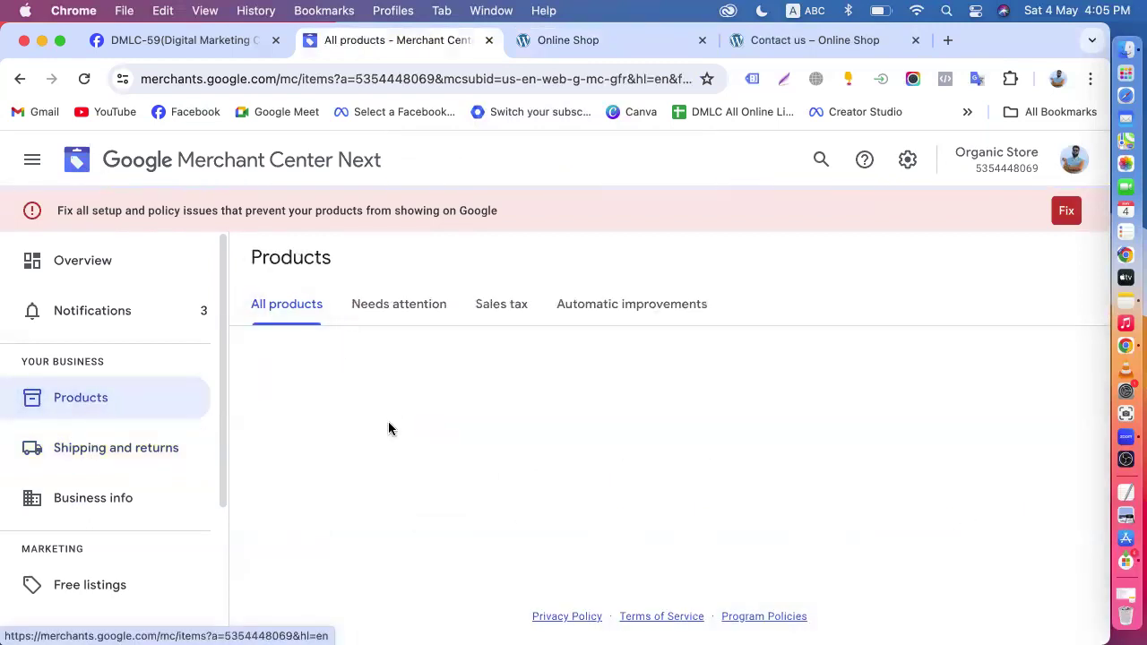
pyautogui.click(626, 47)
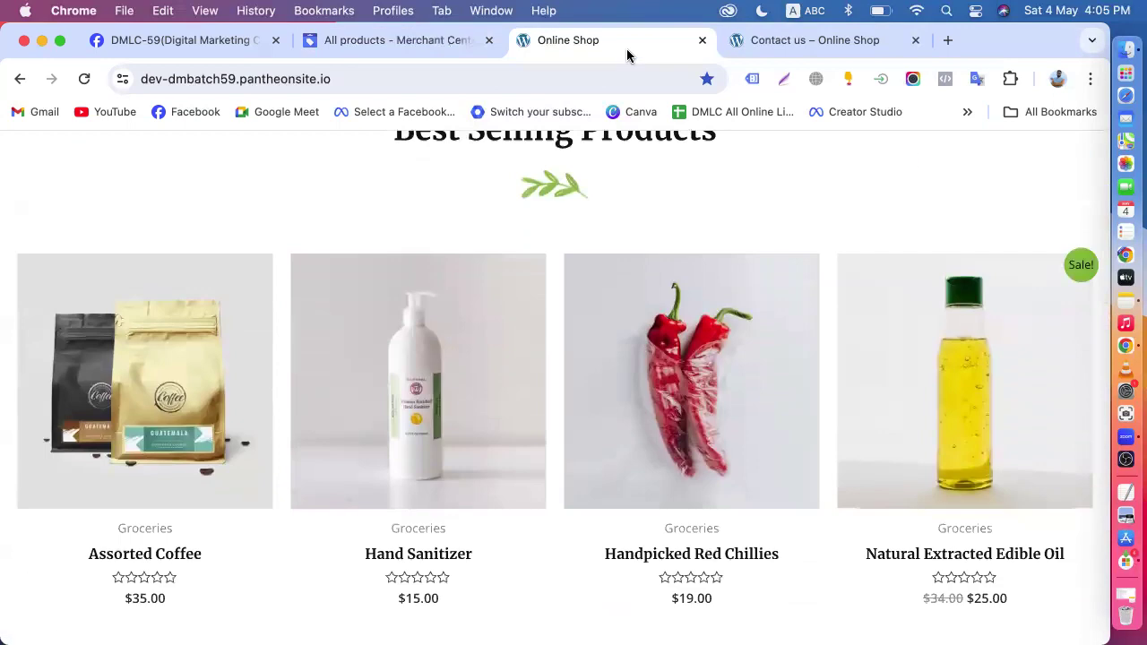
pyautogui.click(359, 51)
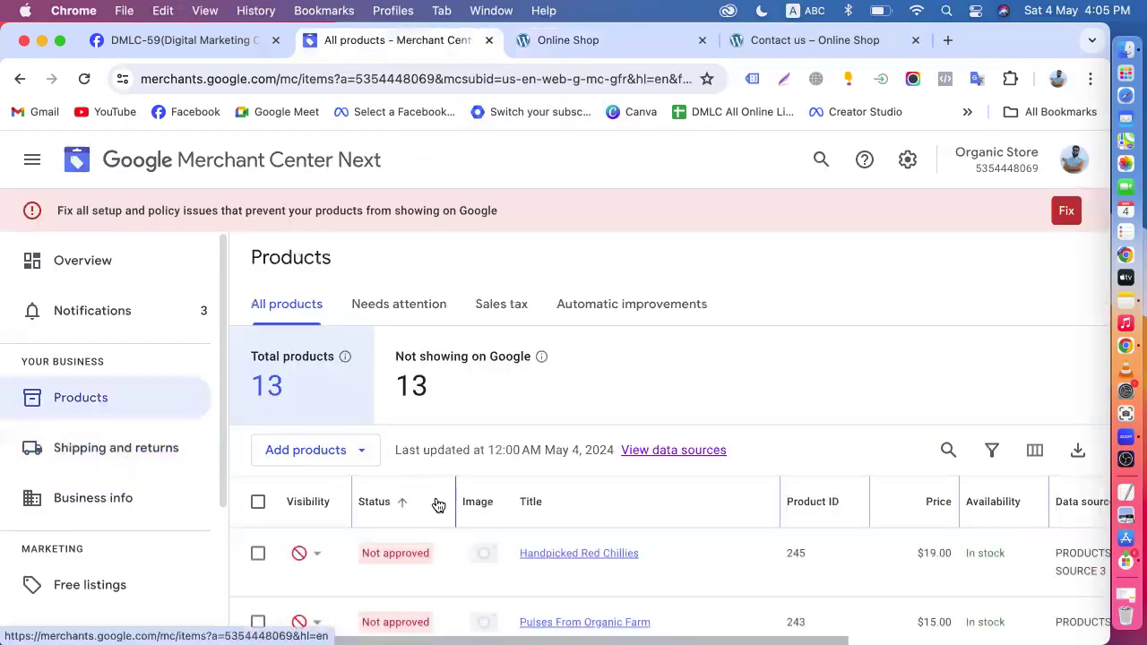
pyautogui.scroll(-4, 438, 504)
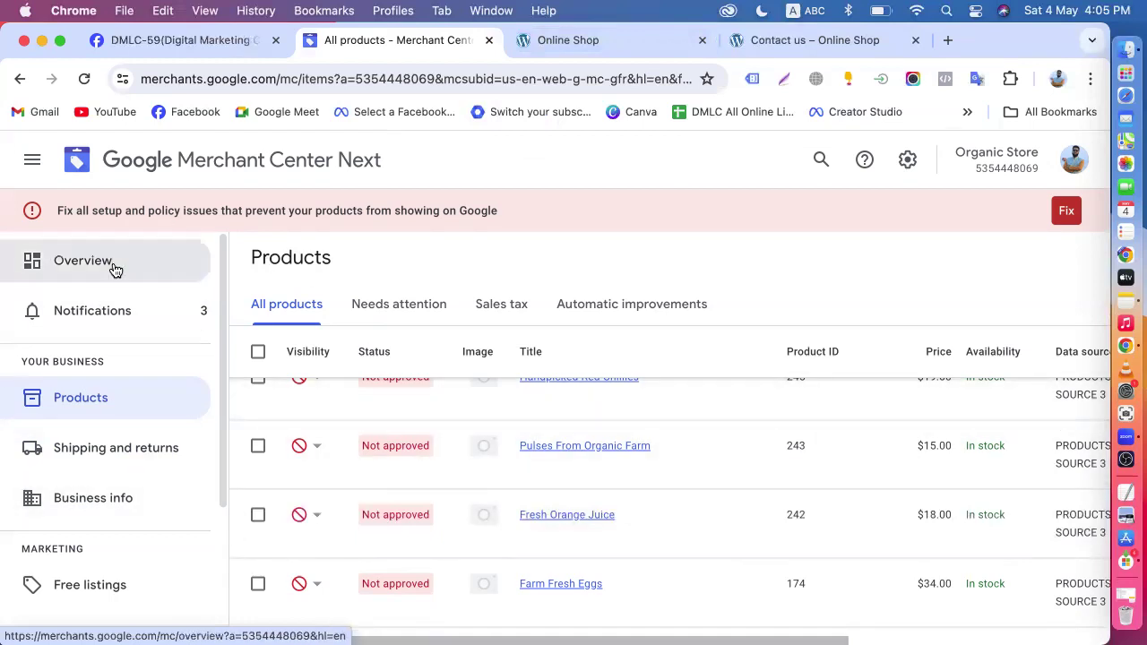
# - Revisit the website's best sellers, and examine the setup and policy issue notice and each product's approval status in Merchant Center
pyautogui.click(614, 43)
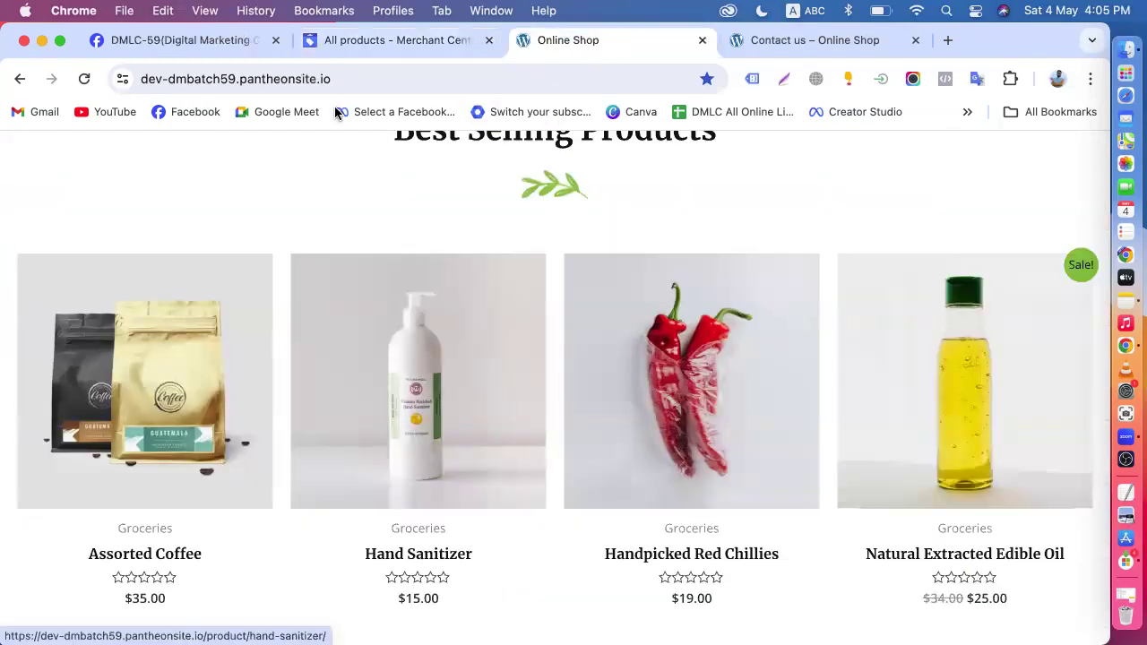
pyautogui.click(371, 42)
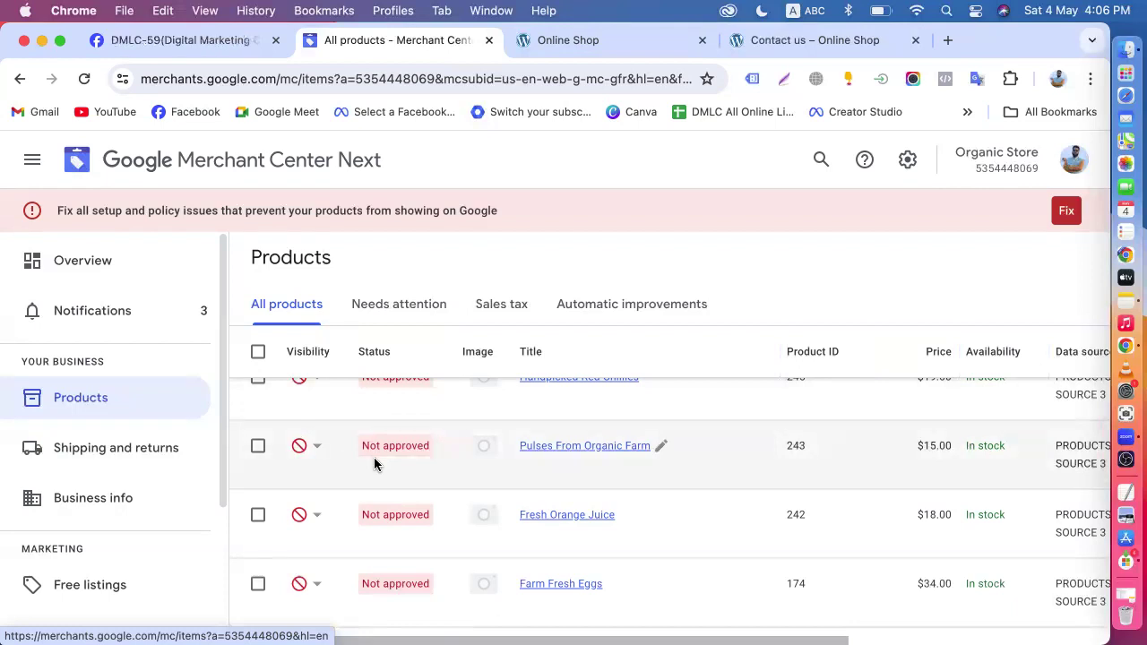
pyautogui.scroll(-3, 374, 463)
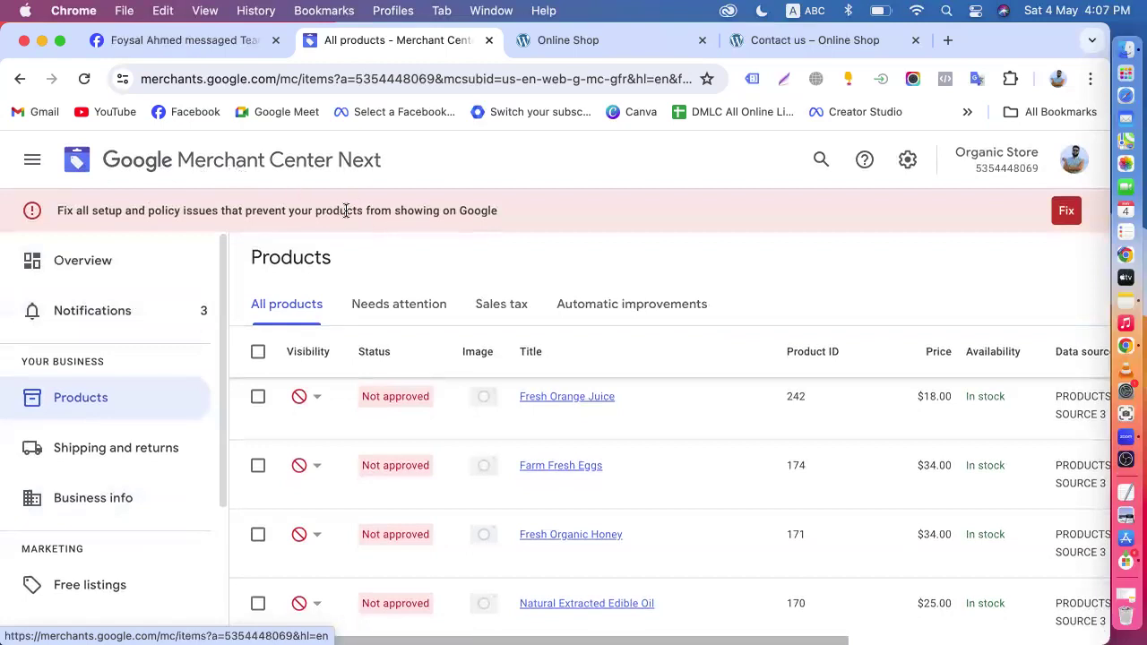
pyautogui.moveTo(104, 211); pyautogui.dragTo(354, 212)
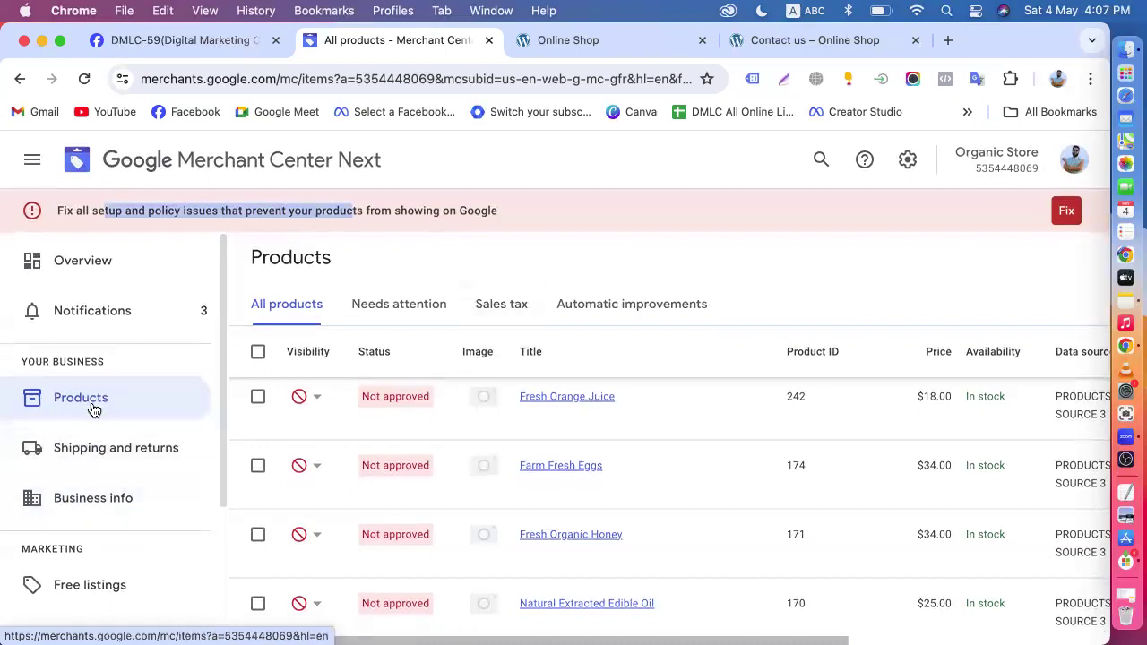
pyautogui.scroll(-3, 498, 493)
pyautogui.scroll(-3, 497, 493)
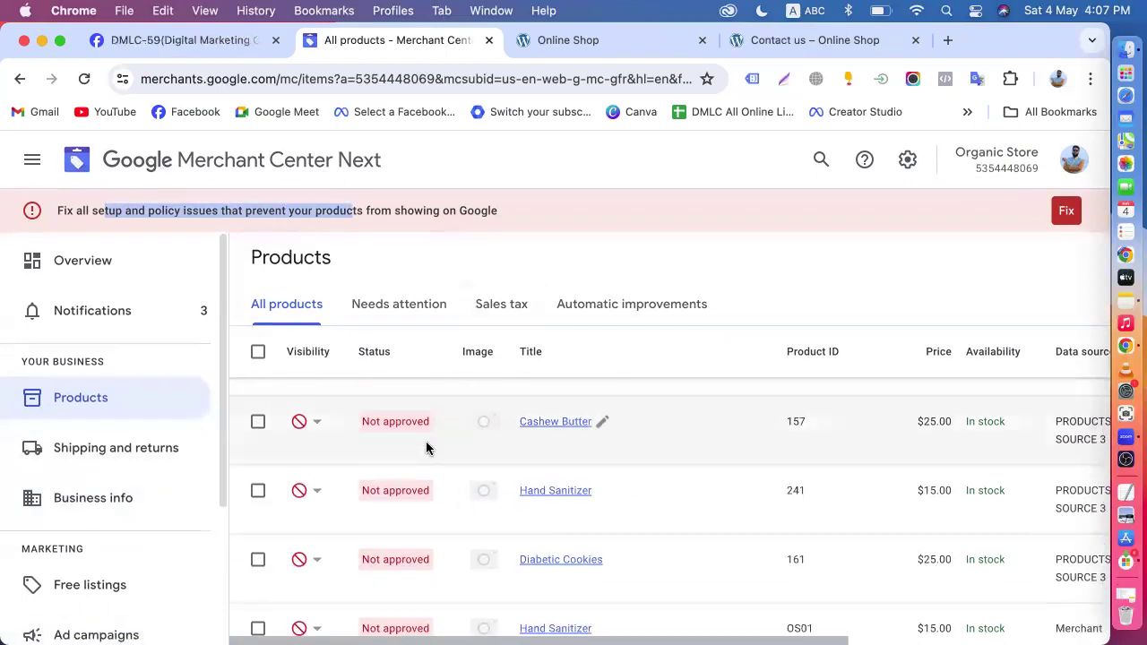
# - Recheck the website's products against the Merchant Center list, and review the navigation sections and product totals
pyautogui.click(563, 50)
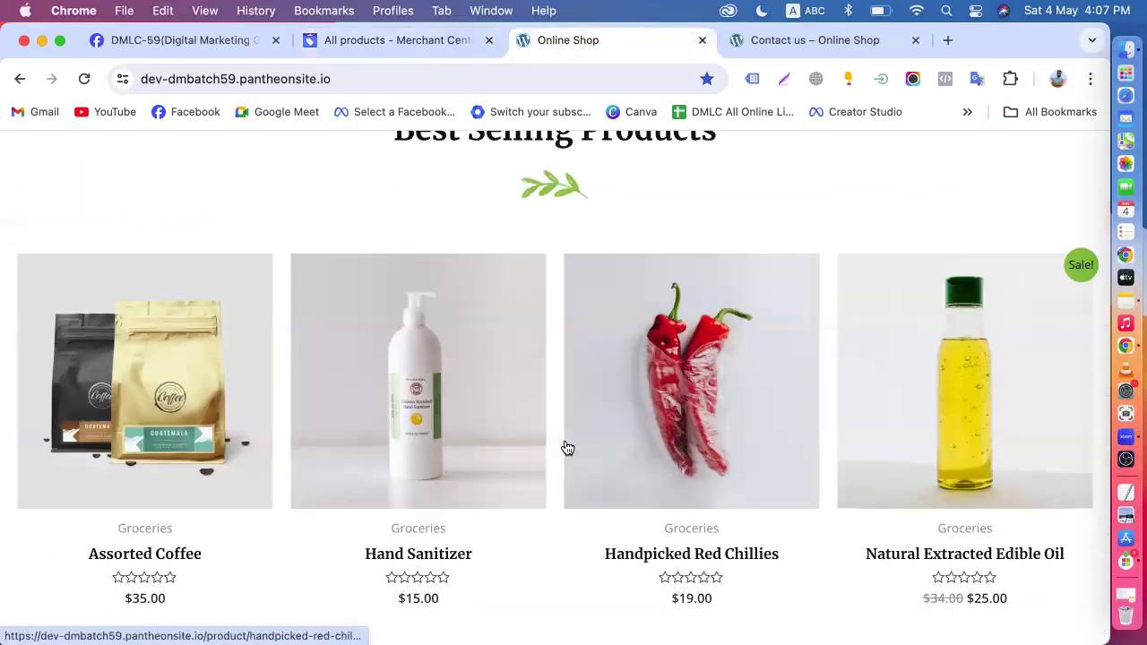
pyautogui.click(383, 44)
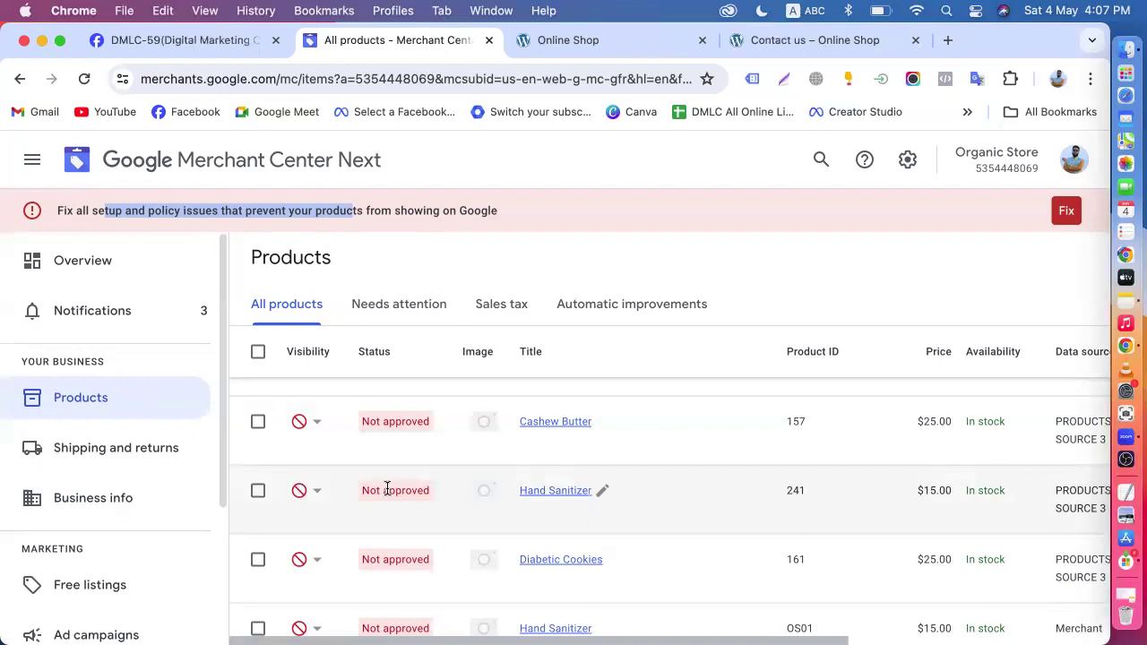
pyautogui.click(589, 40)
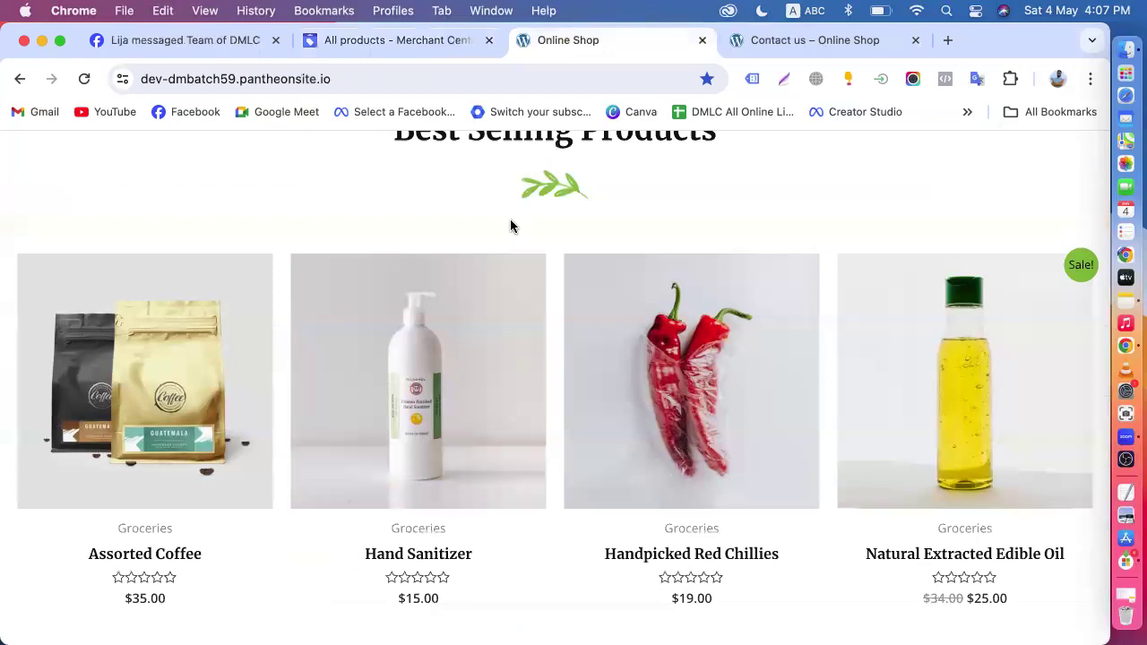
pyautogui.click(388, 41)
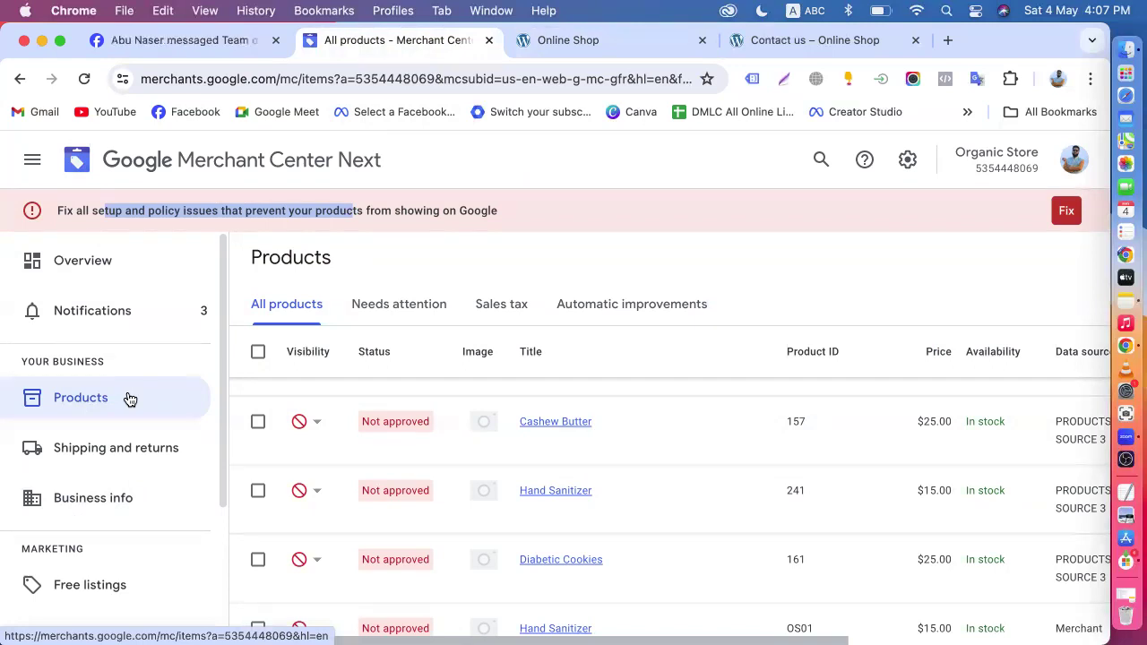
pyautogui.click(371, 262)
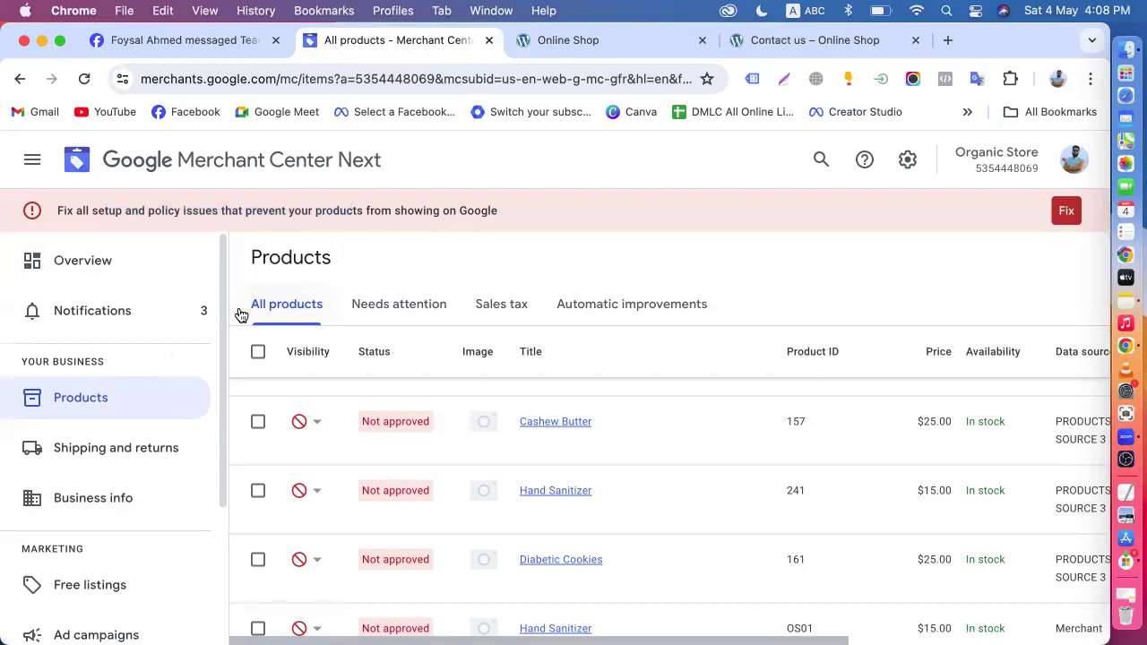
pyautogui.scroll(-3, 225, 358)
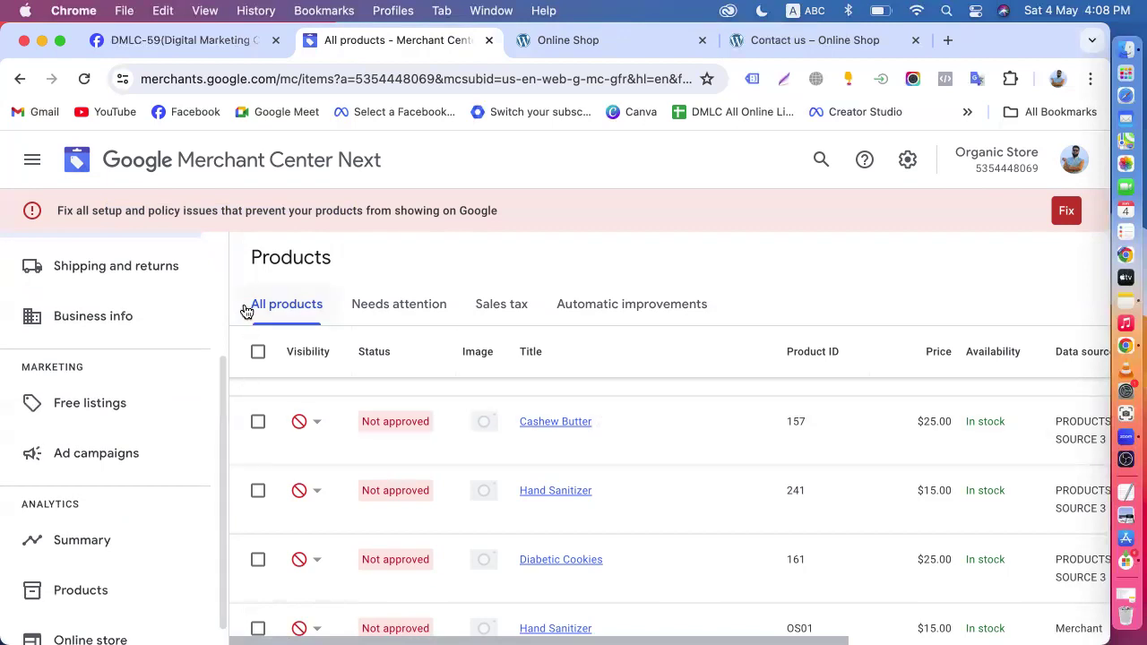
pyautogui.scroll(3, 225, 384)
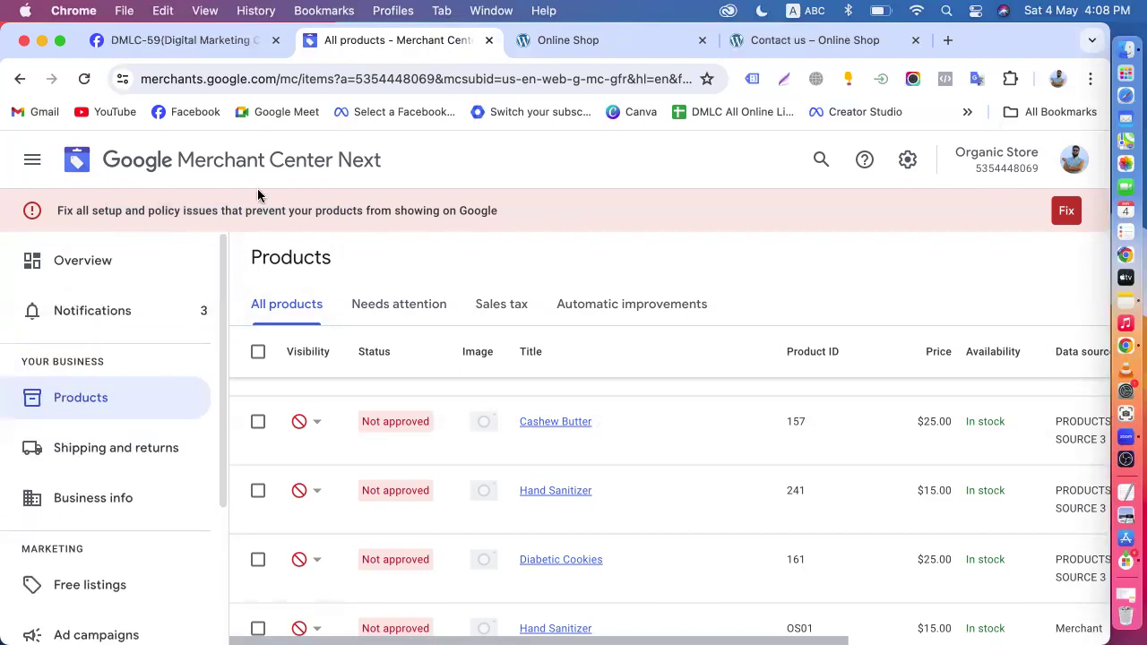
pyautogui.scroll(8, 543, 388)
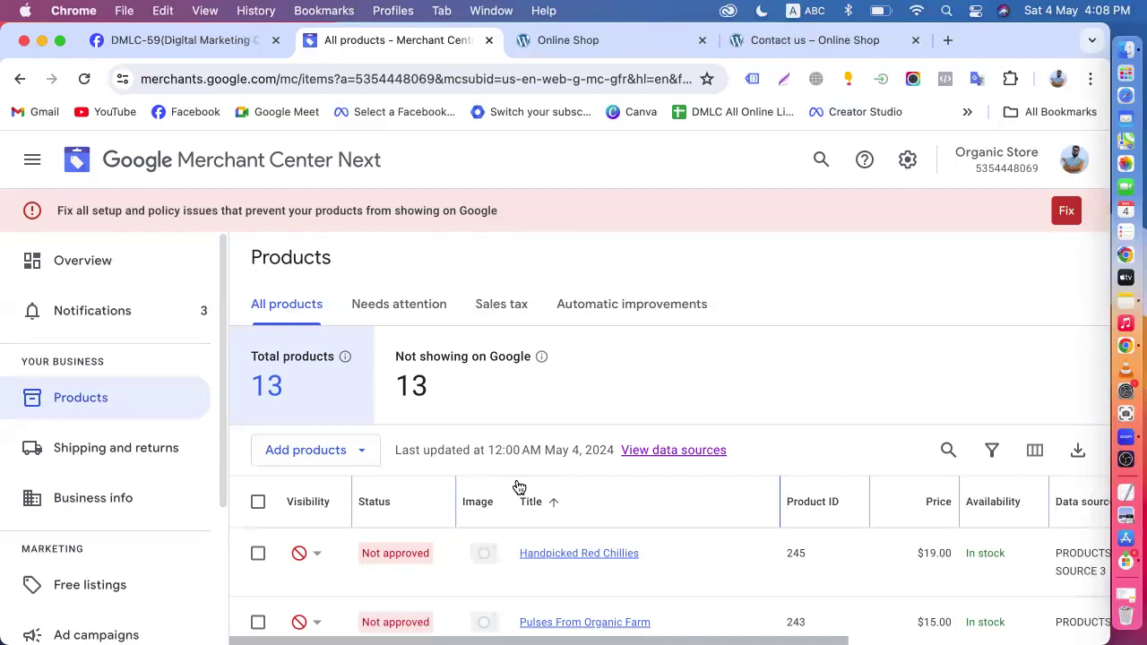
pyautogui.scroll(-5, 519, 487)
pyautogui.scroll(5, 583, 454)
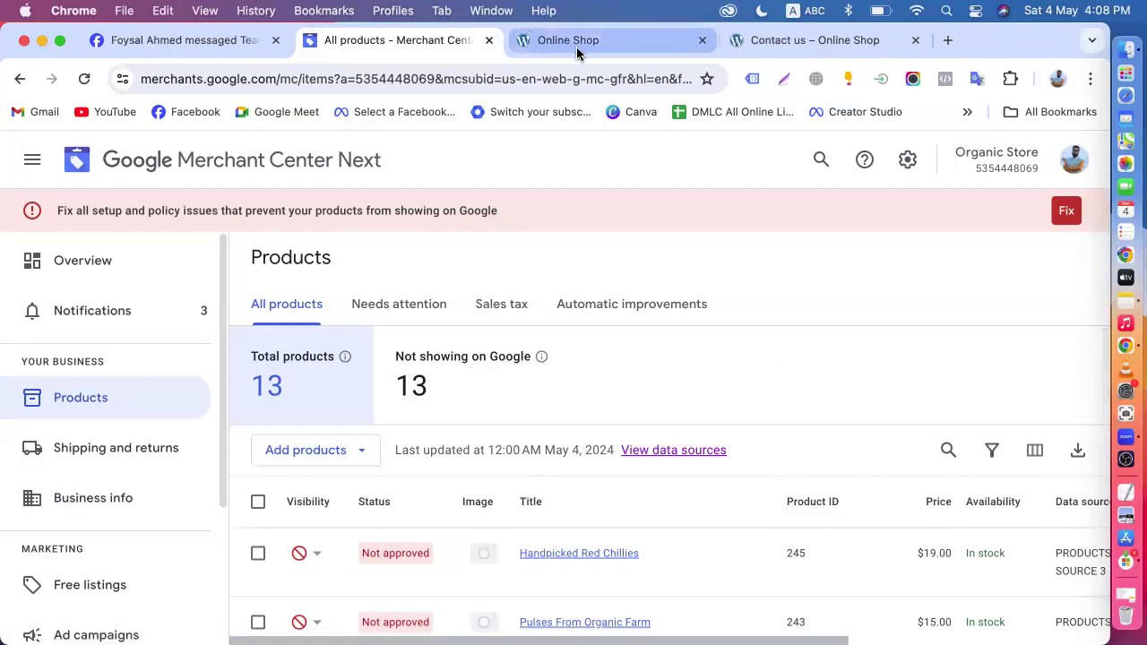
# - Load Google Ads in place of the online shop page, open the Batch-57 account, and view it alongside the Merchant Center products
pyautogui.click(576, 43)
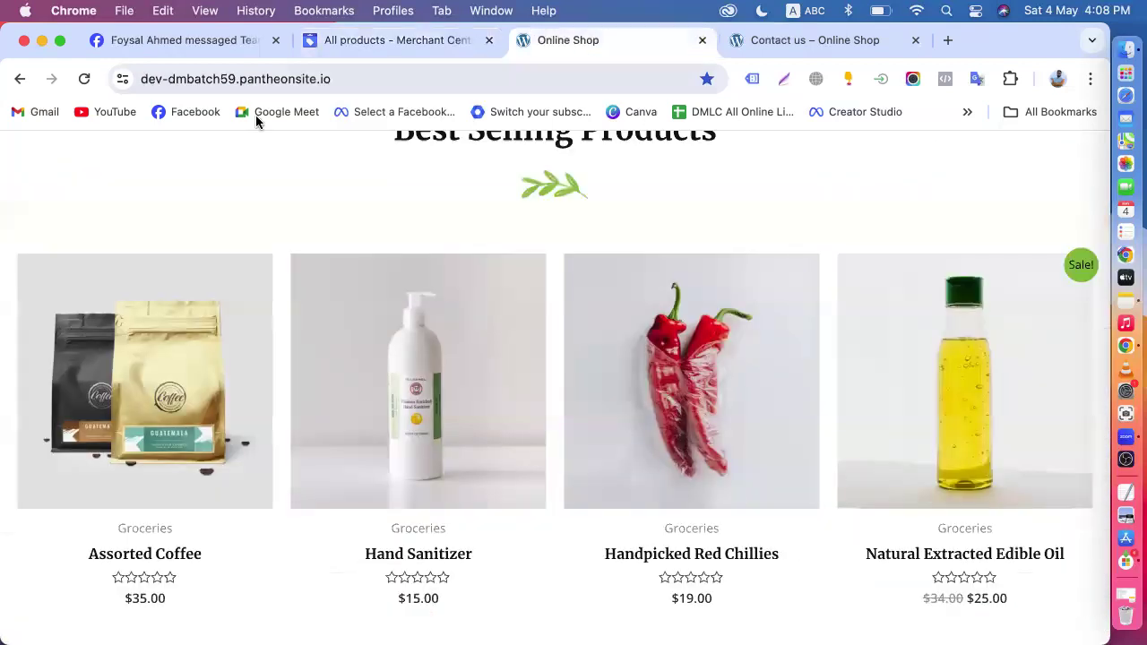
pyautogui.click(410, 81)
pyautogui.write('ad')
pyautogui.press('Return')
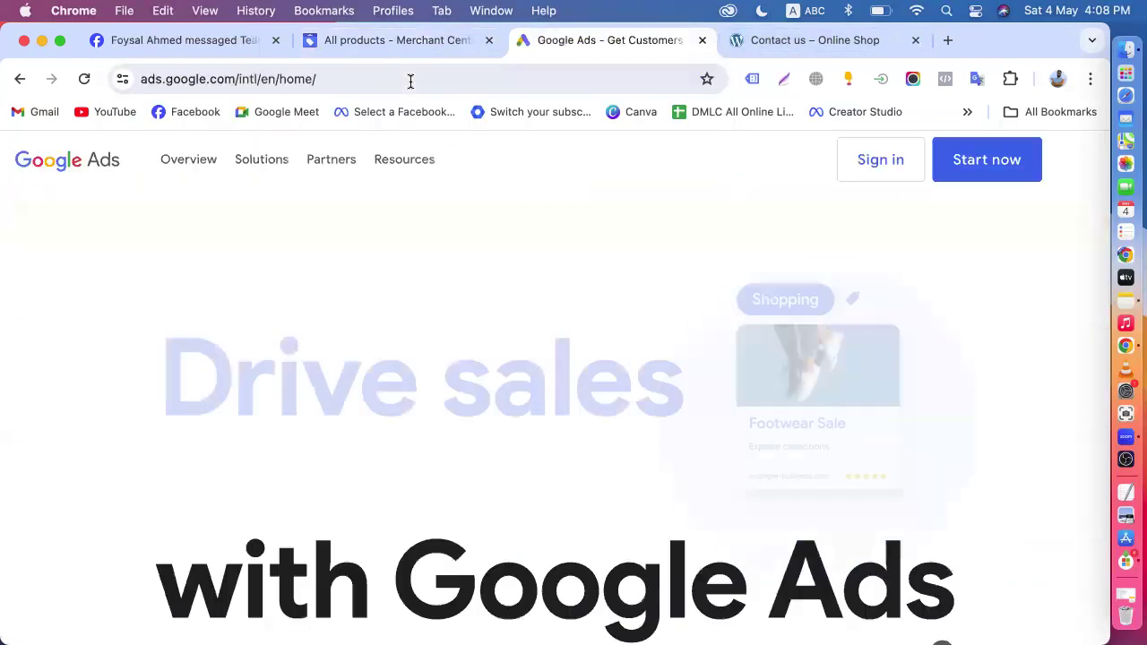
pyautogui.click(887, 160)
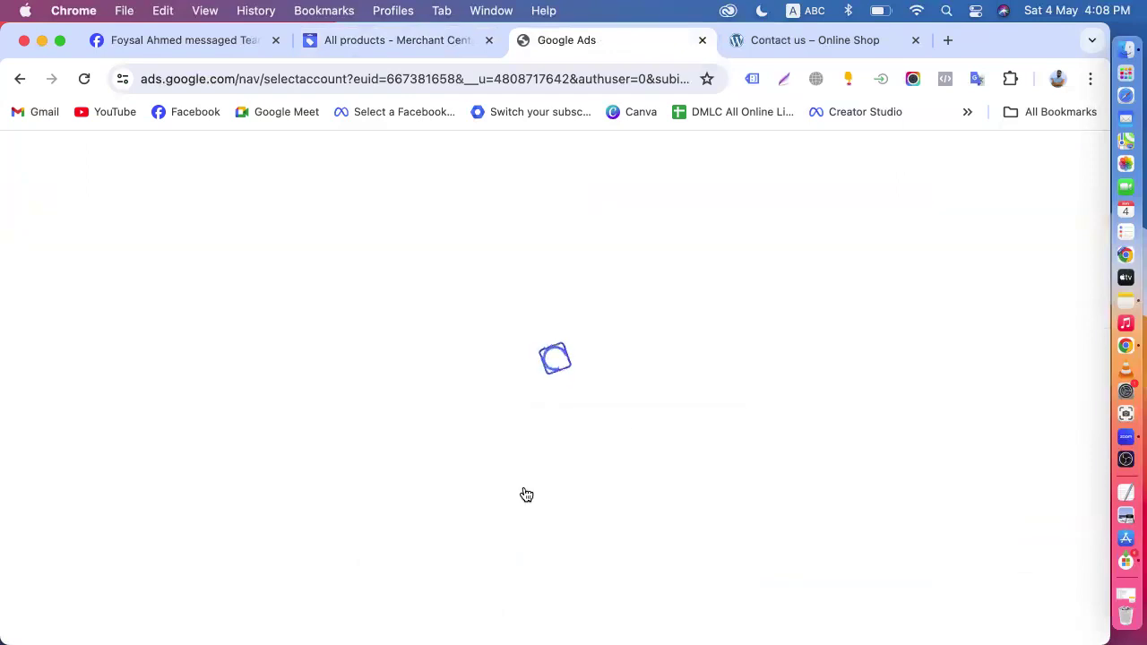
pyautogui.scroll(-10, 525, 491)
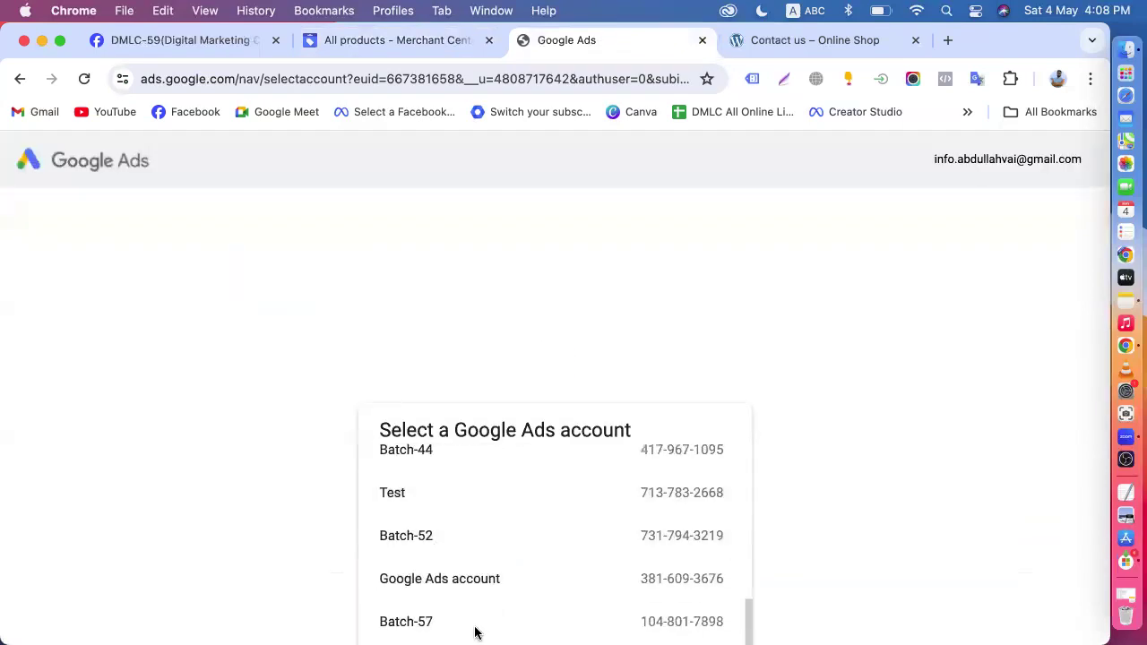
pyautogui.scroll(-2, 430, 573)
pyautogui.click(417, 531)
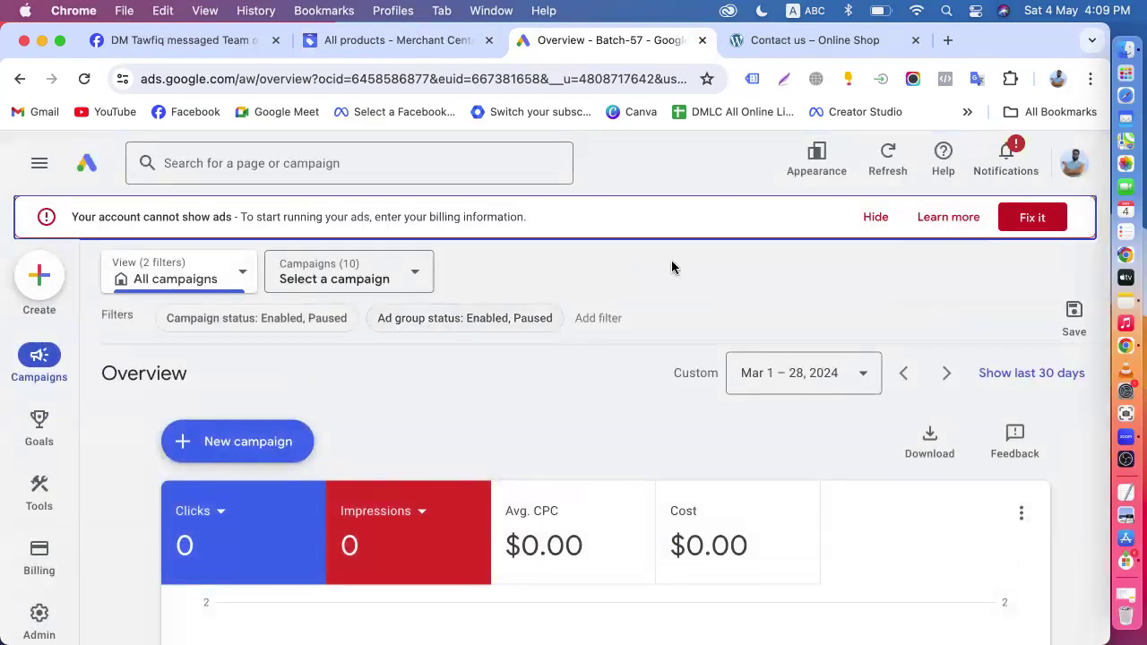
pyautogui.click(378, 36)
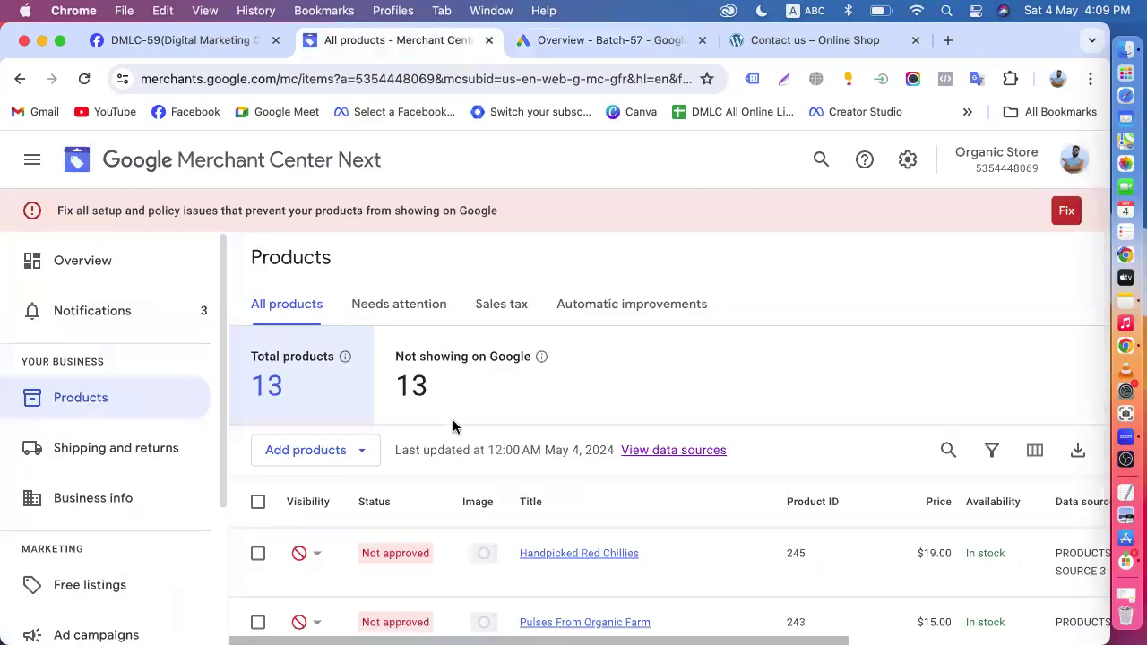
pyautogui.click(606, 41)
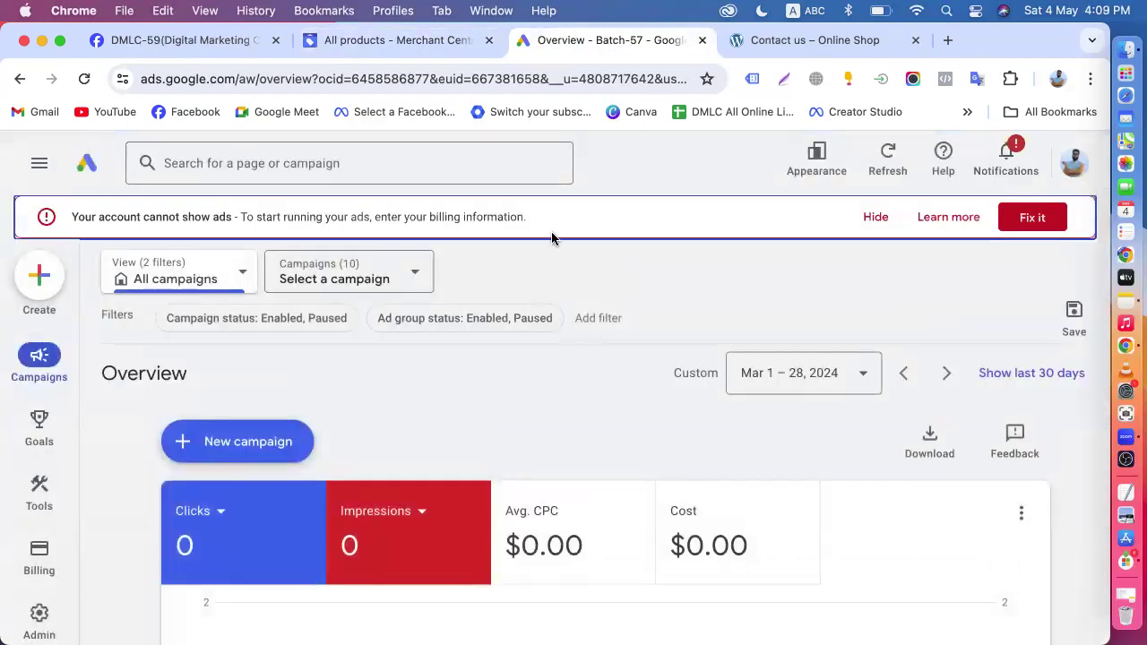
# - Return to the DMLC-59 Facebook group and publish the drafted video post "Wordpress & Shopify Create" with the hashtag #class4
pyautogui.click(394, 42)
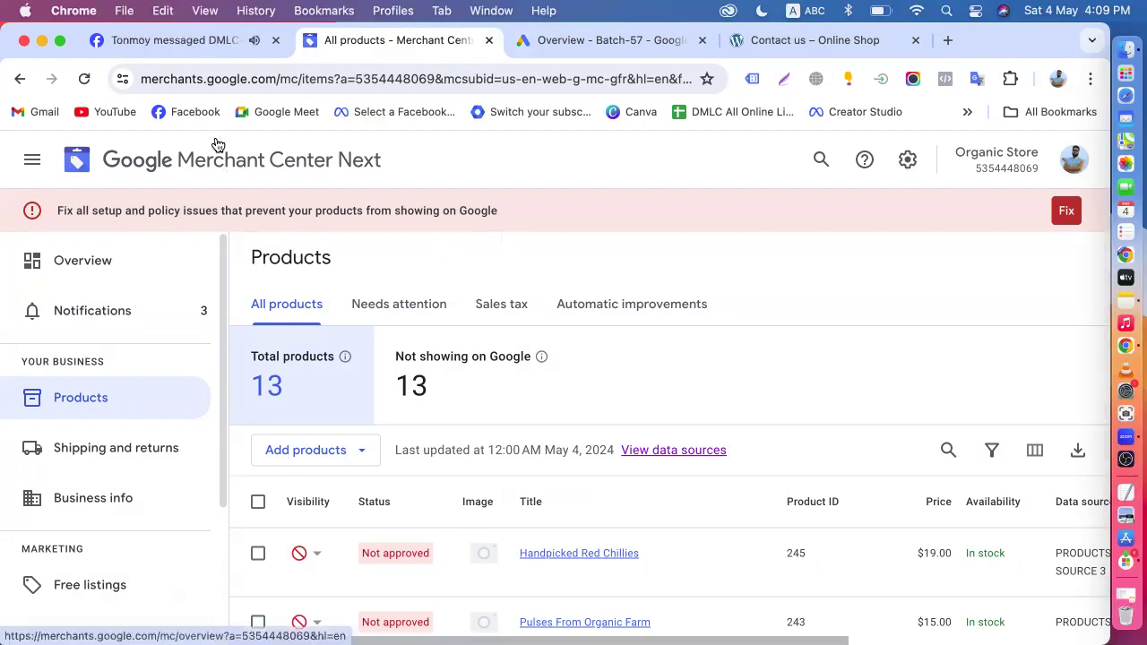
pyautogui.click(123, 42)
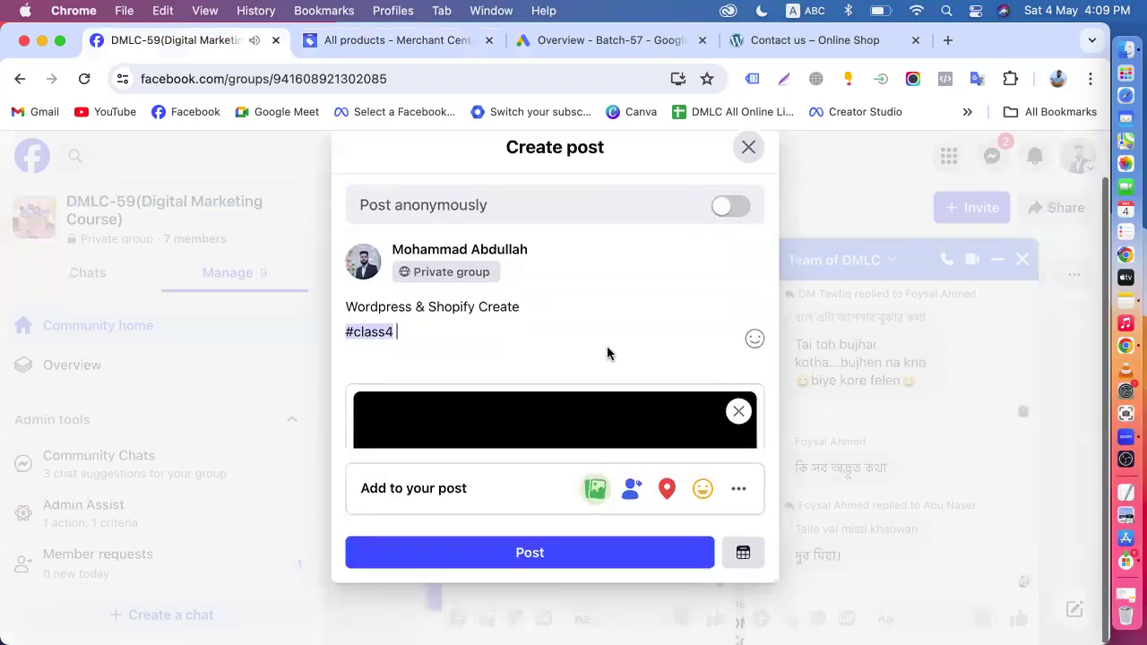
pyautogui.scroll(-2, 528, 420)
pyautogui.click(508, 564)
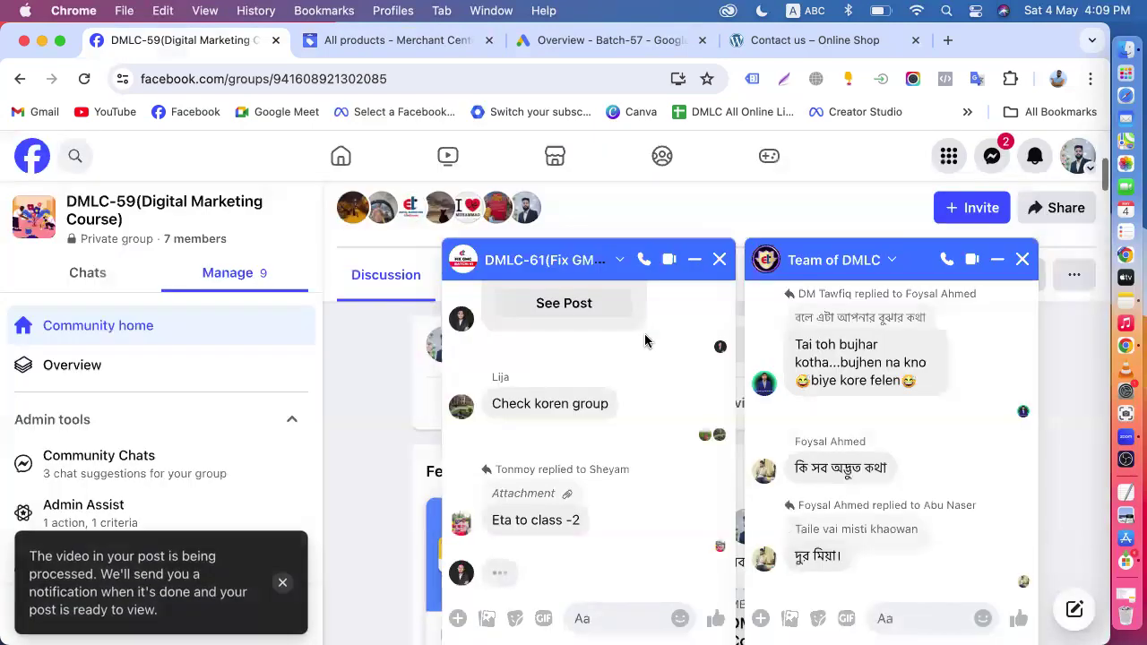
# - Dismiss the open group chats and close the Facebook group page
pyautogui.click(720, 260)
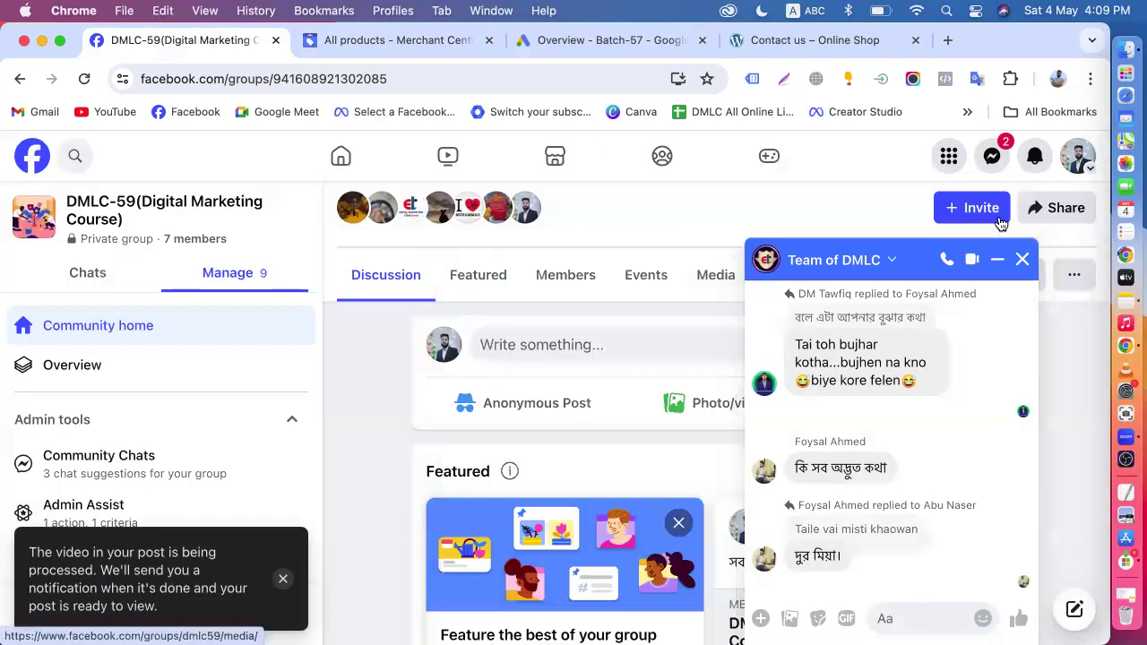
pyautogui.click(1022, 259)
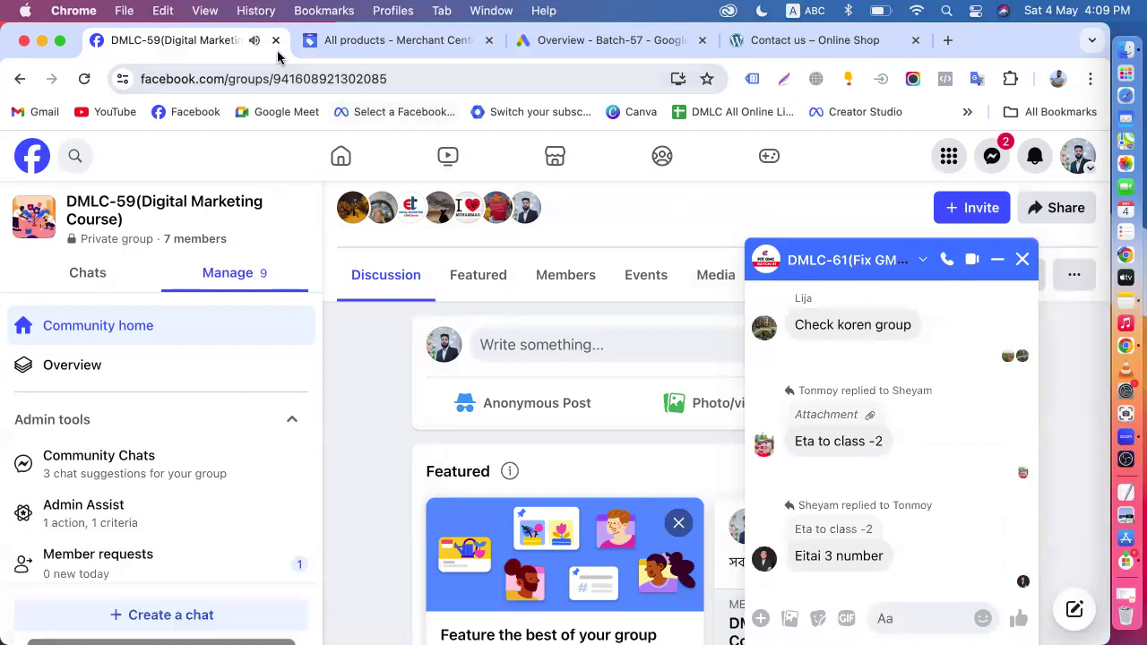
pyautogui.click(276, 40)
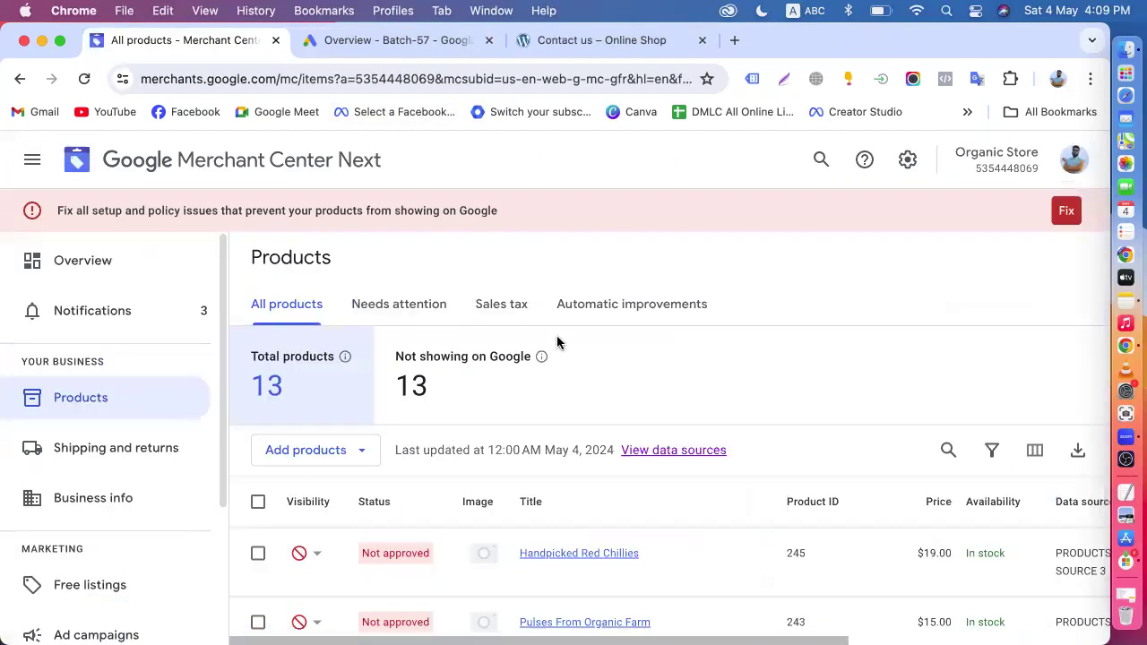
# - Compare the Batch-57 Google Ads overview with the Organic Store's product list in Merchant Center
pyautogui.click(369, 41)
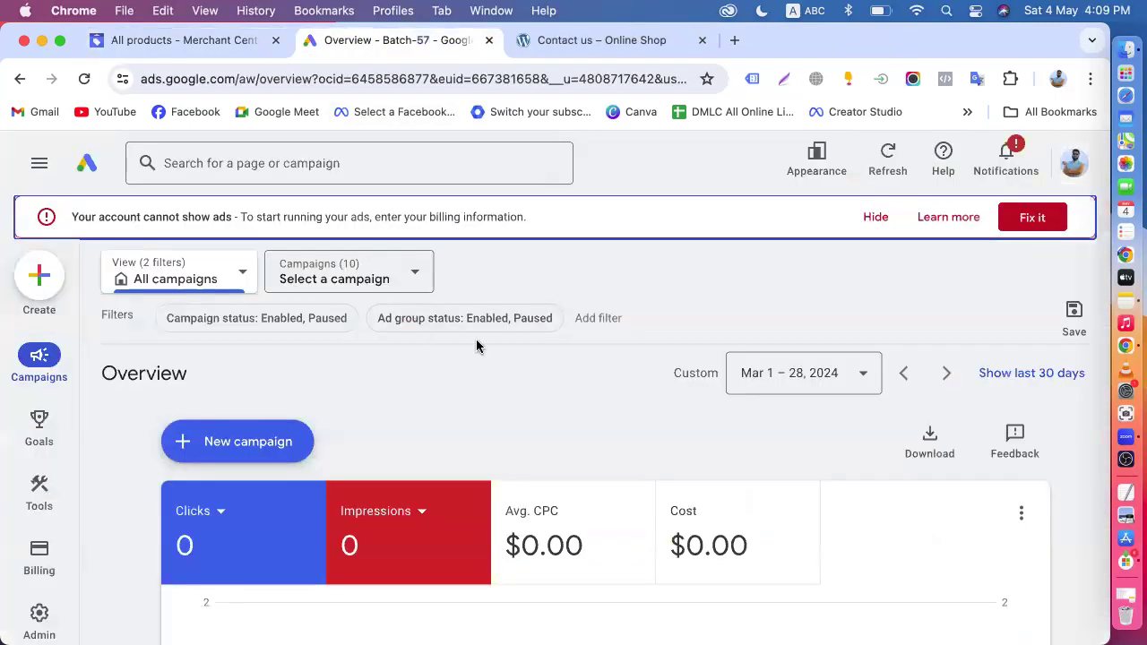
pyautogui.click(191, 41)
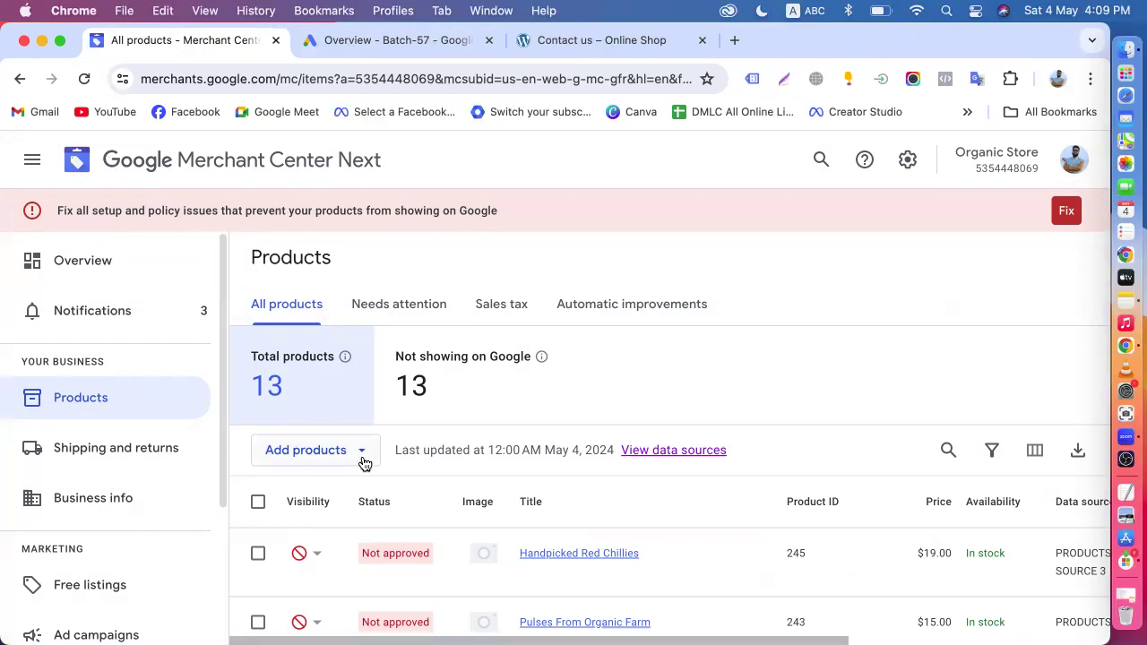
pyautogui.click(328, 41)
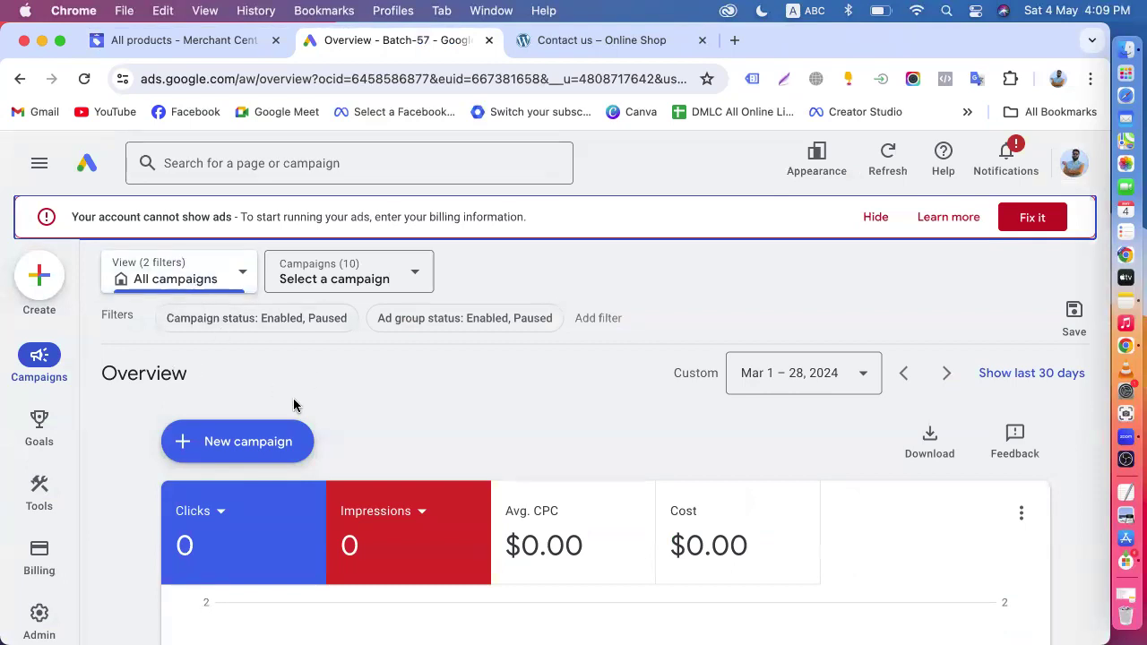
pyautogui.click(215, 36)
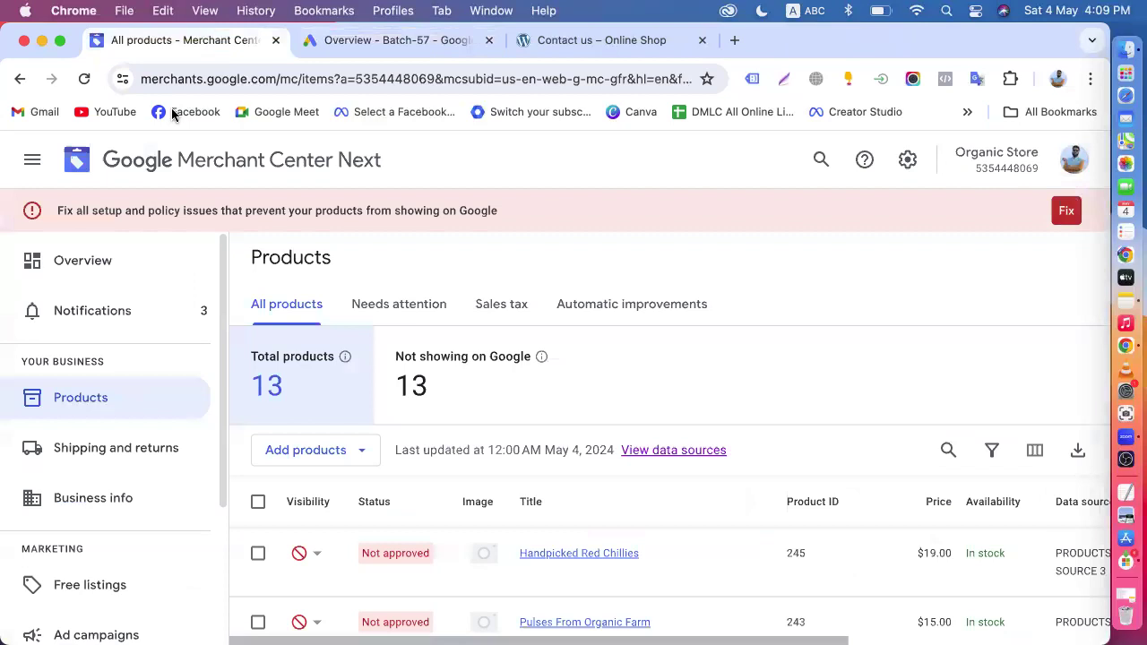
pyautogui.click(300, 42)
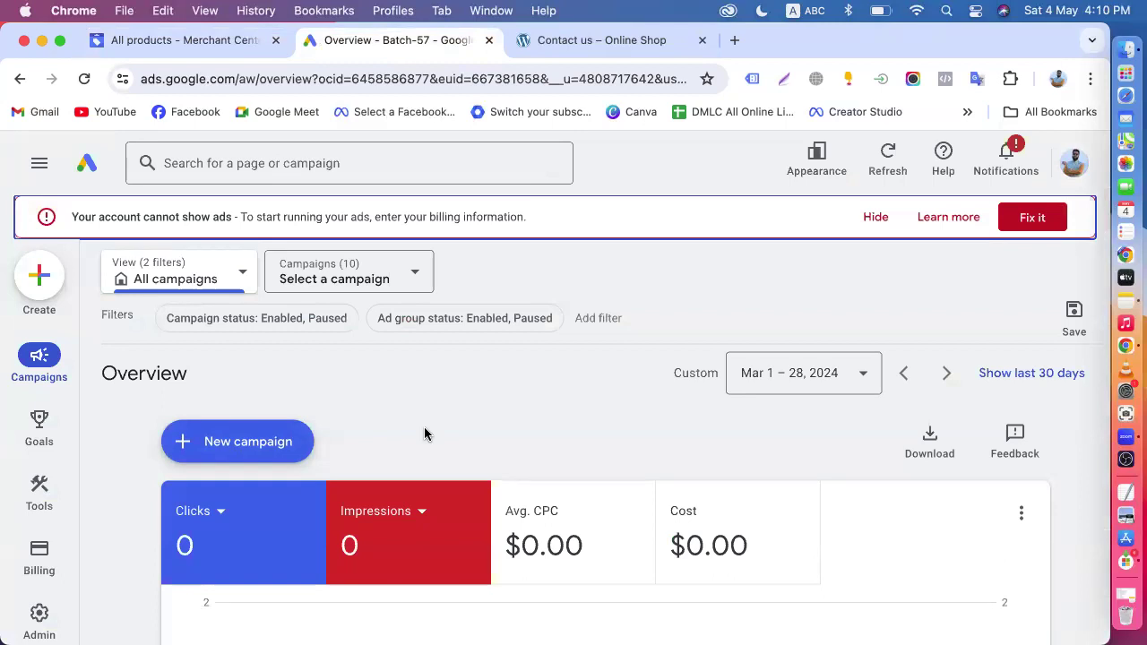
pyautogui.click(179, 39)
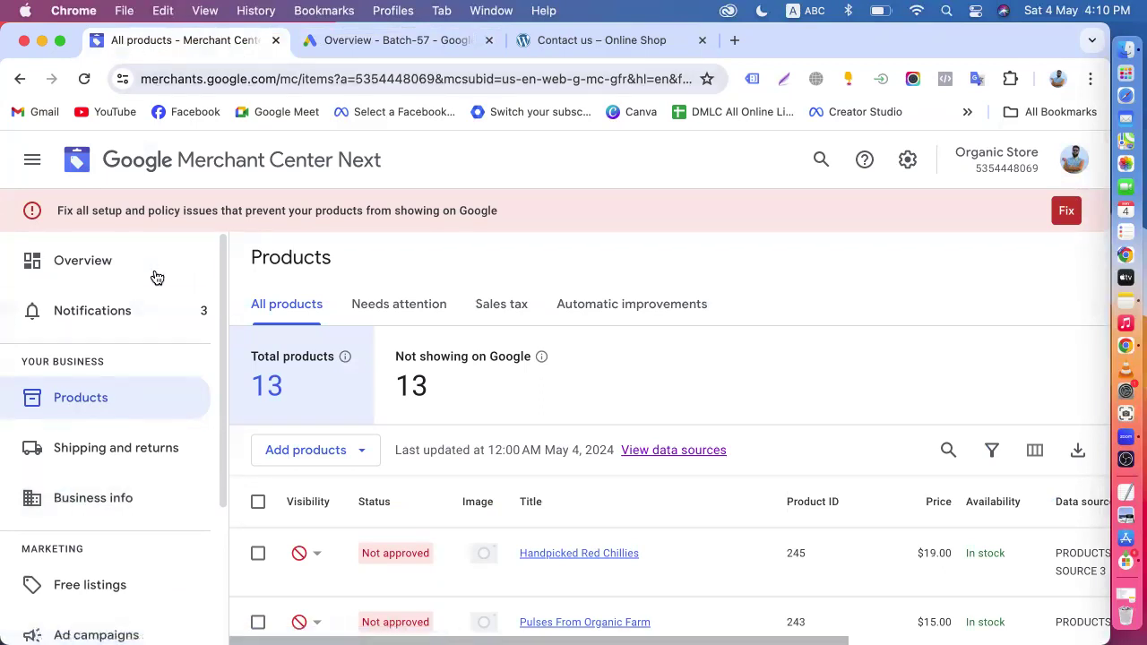
pyautogui.click(343, 49)
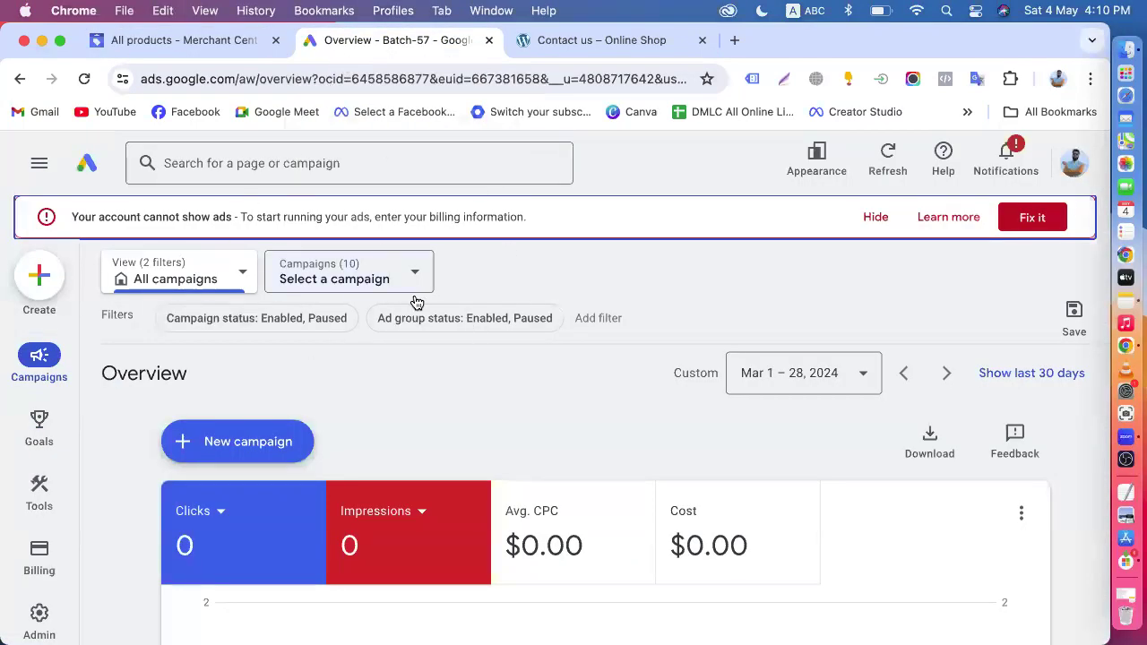
pyautogui.click(247, 42)
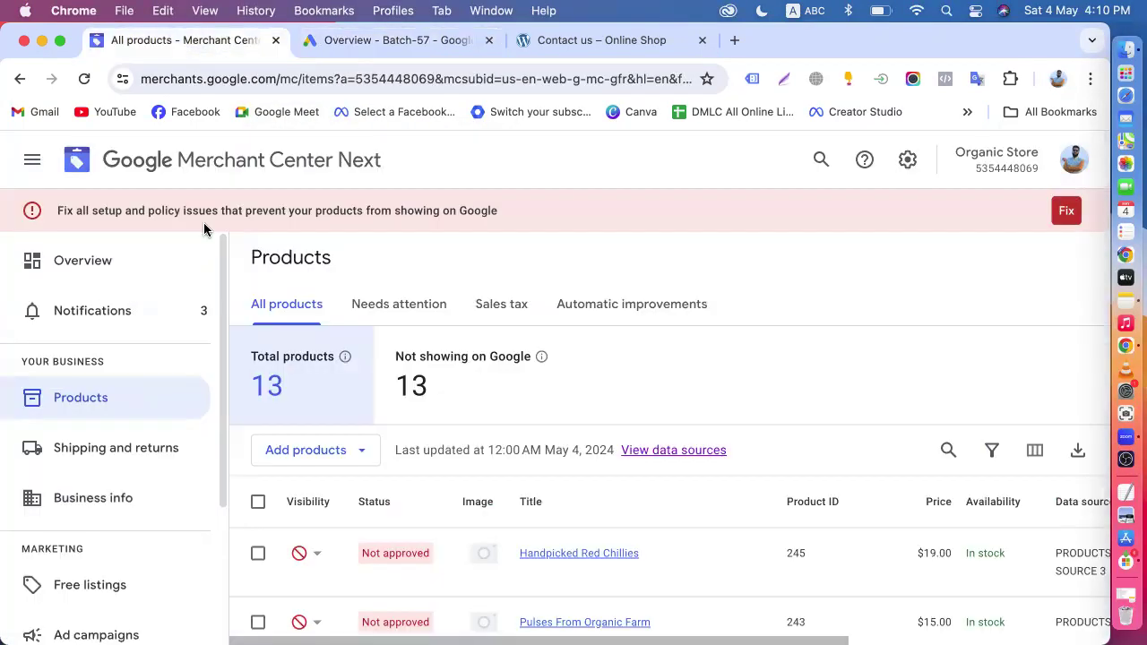
pyautogui.scroll(-5, 388, 470)
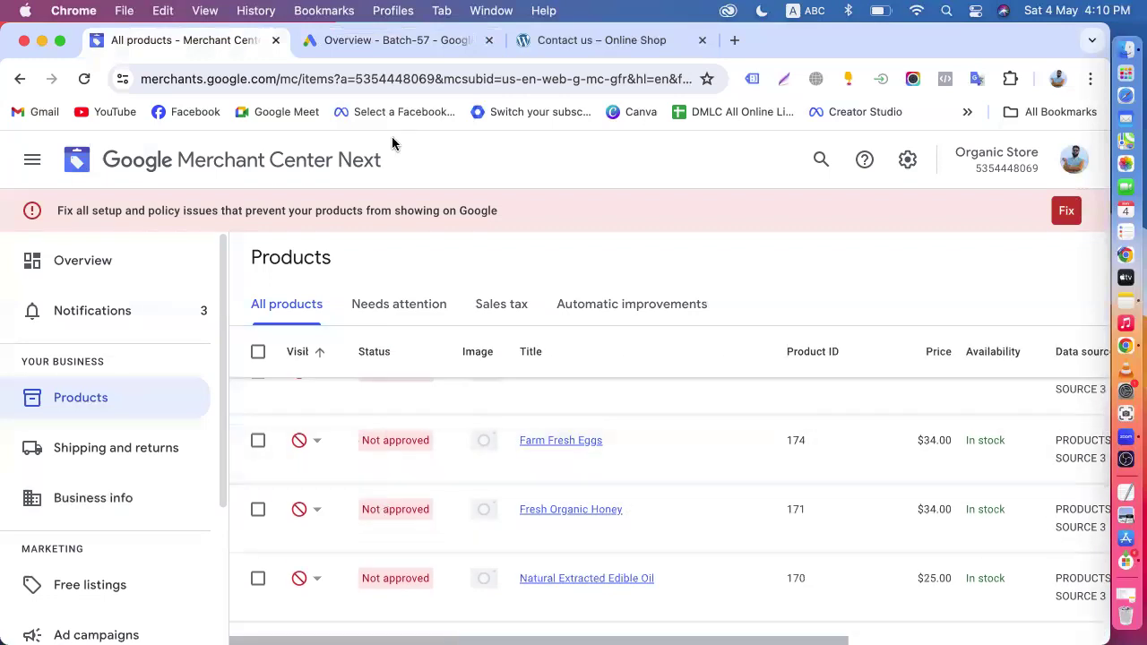
# - Search the Google Ads account for "manage" and review the Managers, Security and Users sections of Access and security
pyautogui.click(382, 49)
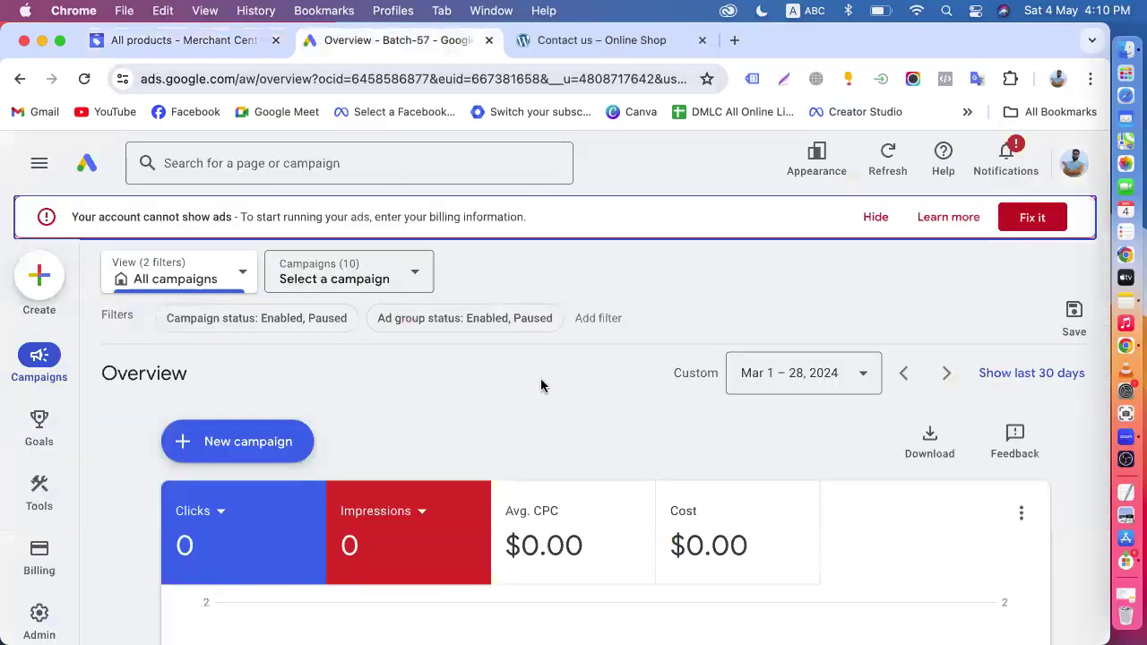
pyautogui.moveTo(39, 493)
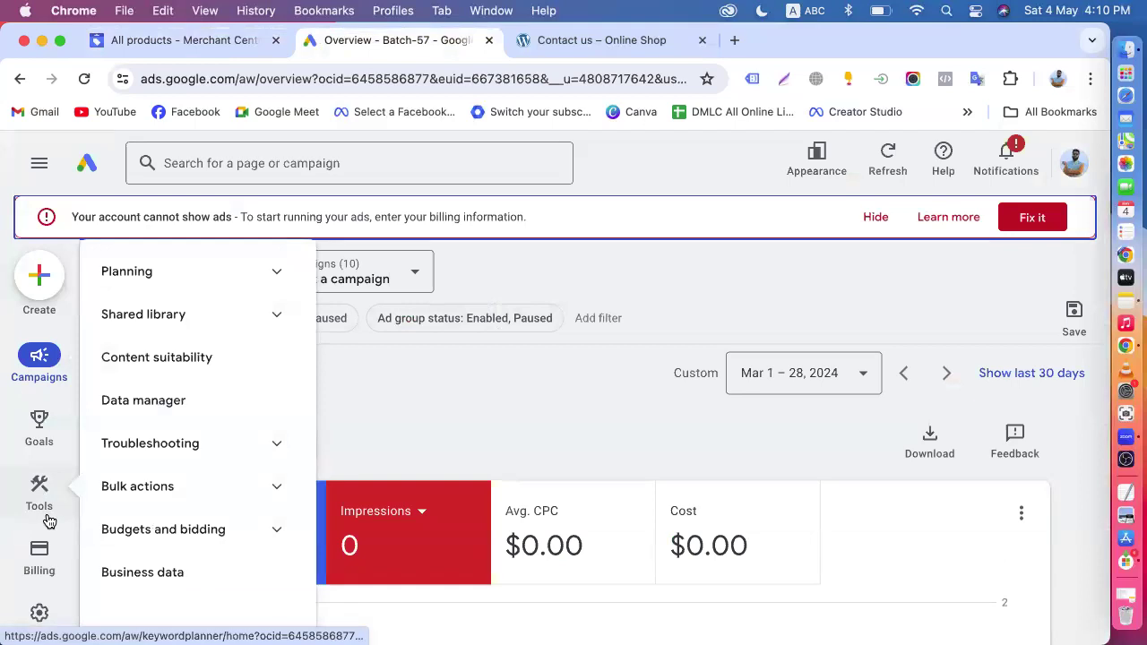
pyautogui.click(218, 147)
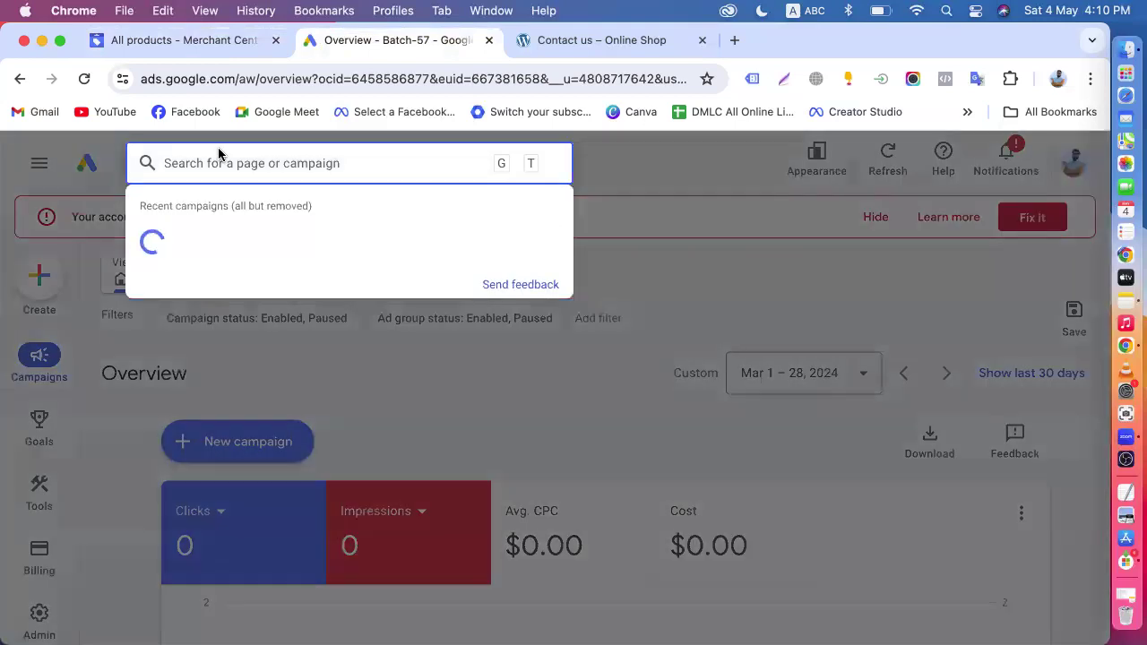
pyautogui.write('manage')
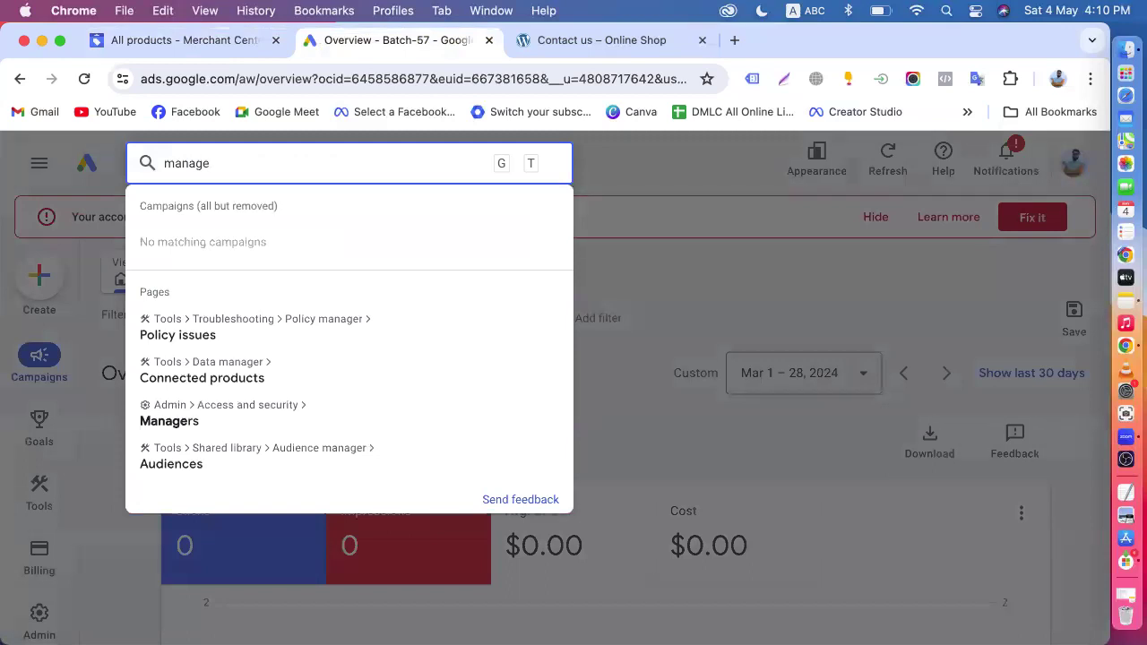
pyautogui.click(184, 421)
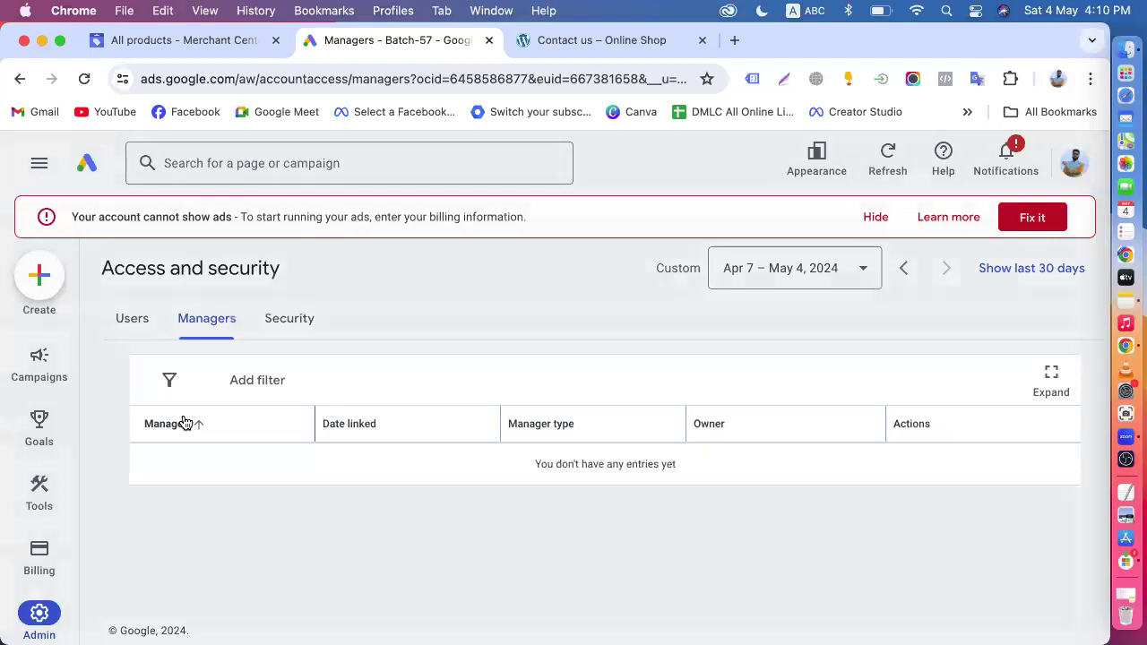
pyautogui.click(289, 319)
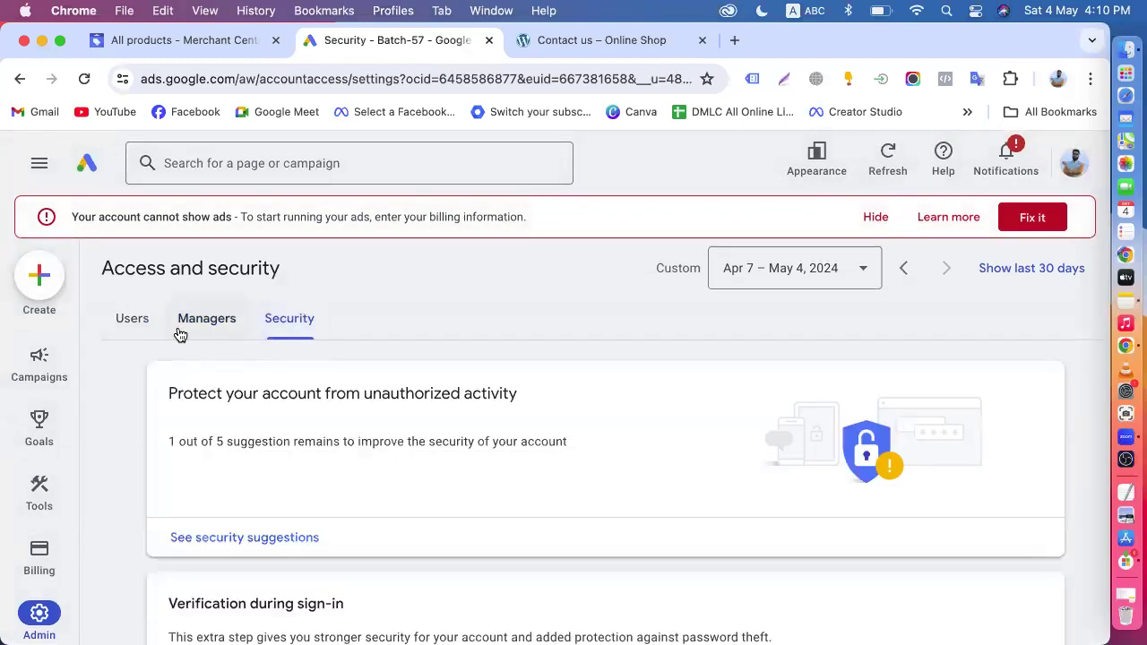
pyautogui.click(136, 328)
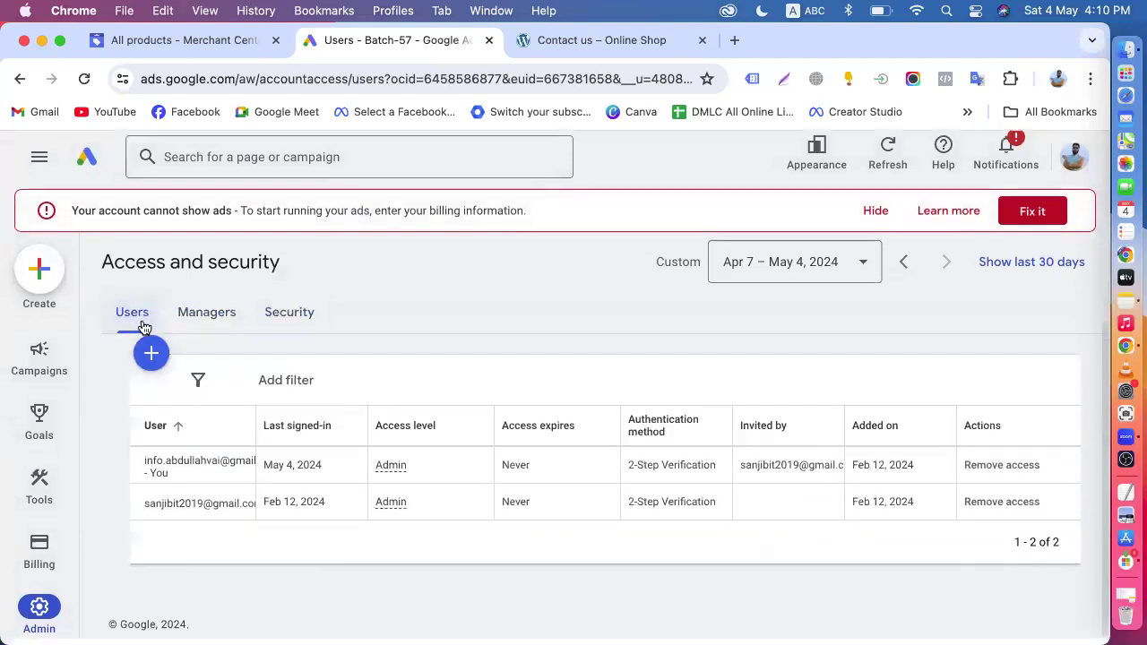
pyautogui.click(260, 150)
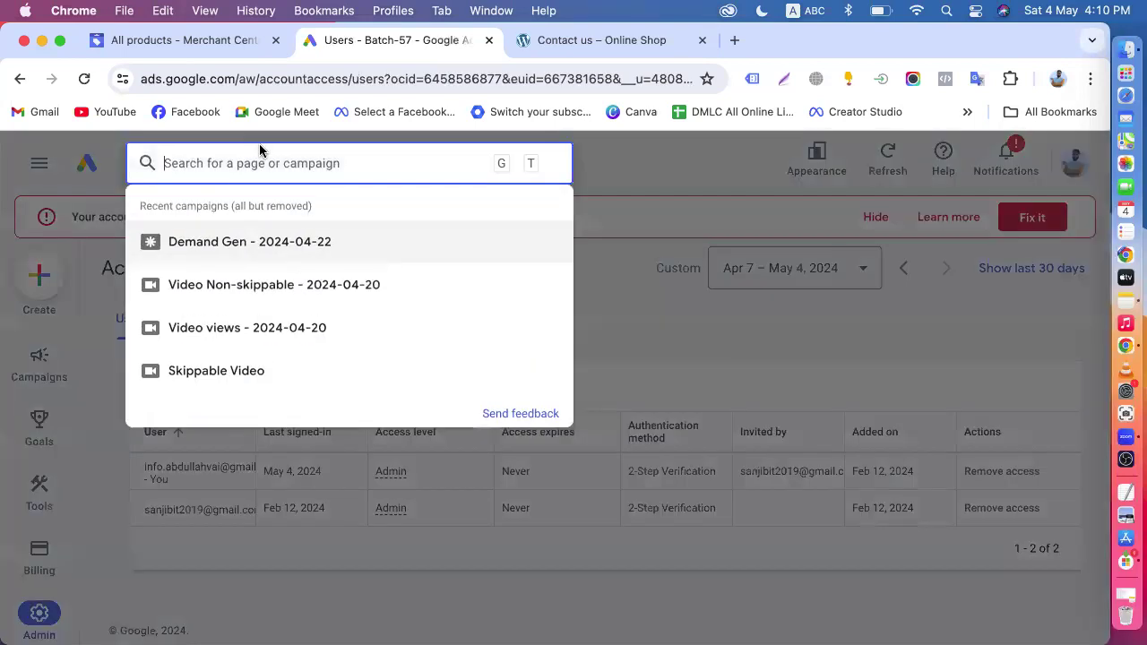
pyautogui.write('link')
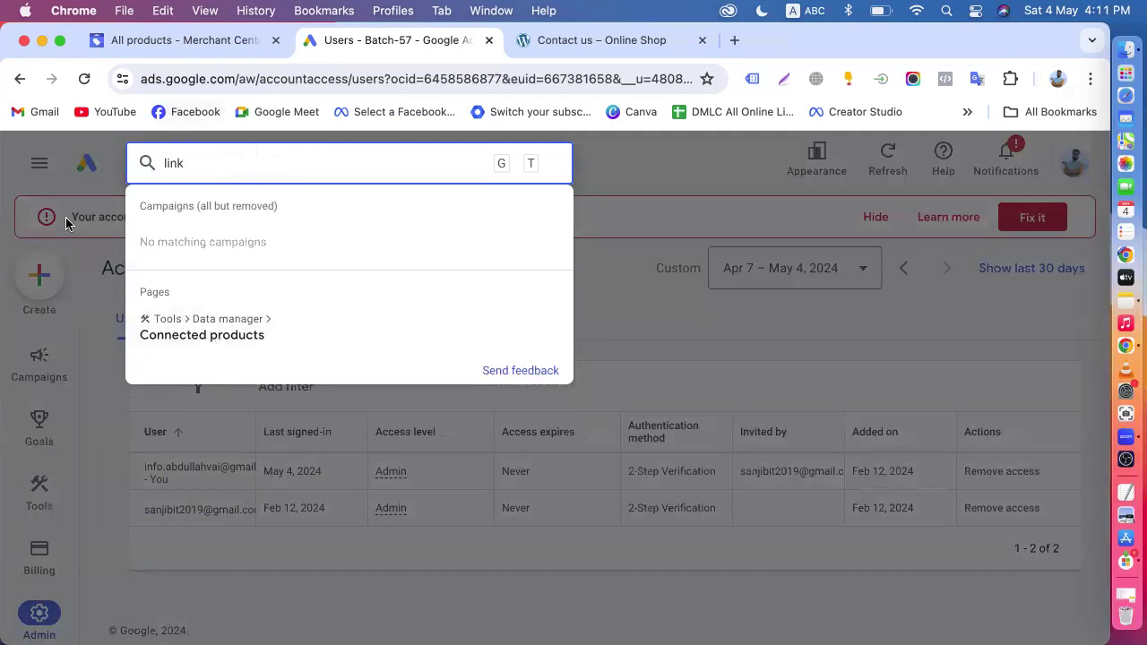
pyautogui.click(87, 175)
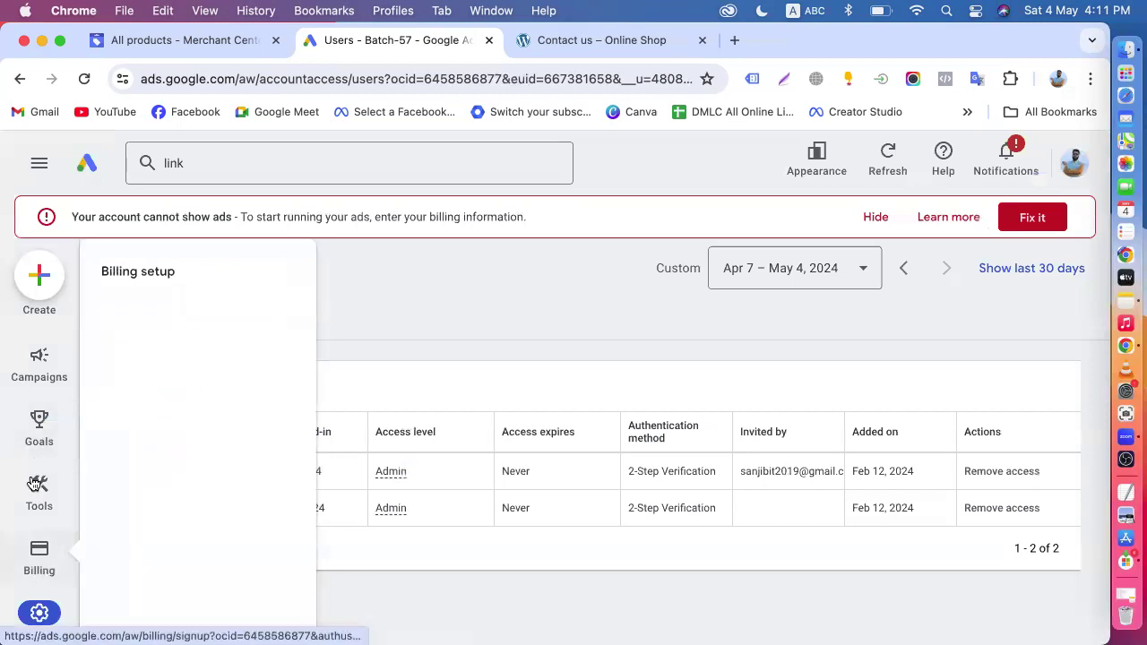
pyautogui.click(90, 165)
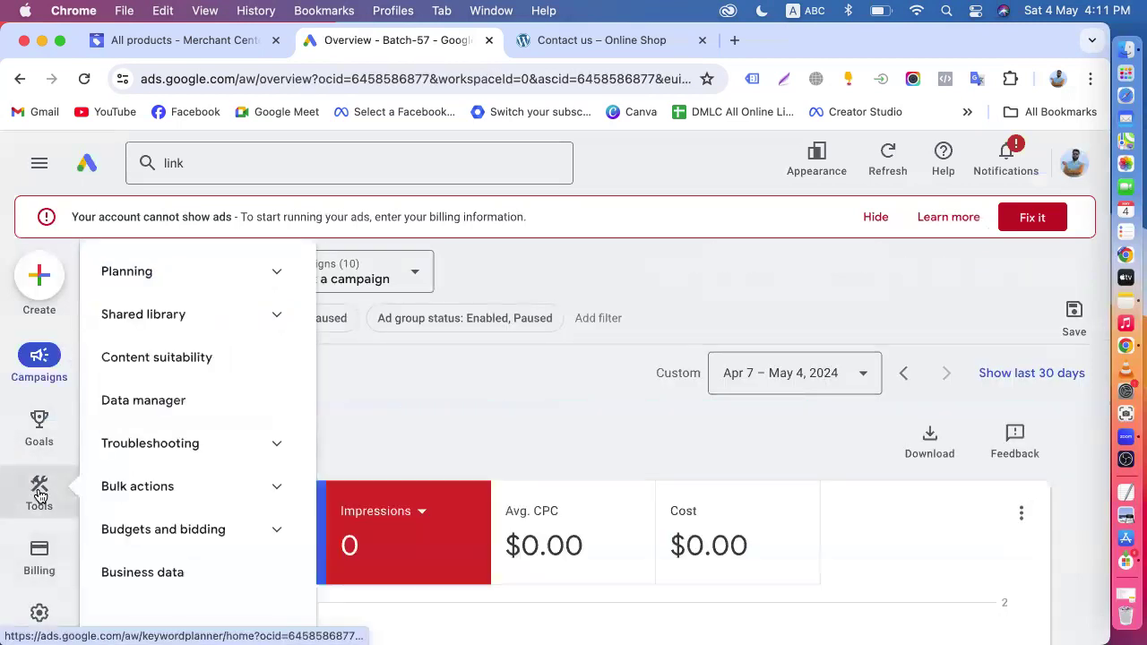
pyautogui.click(39, 492)
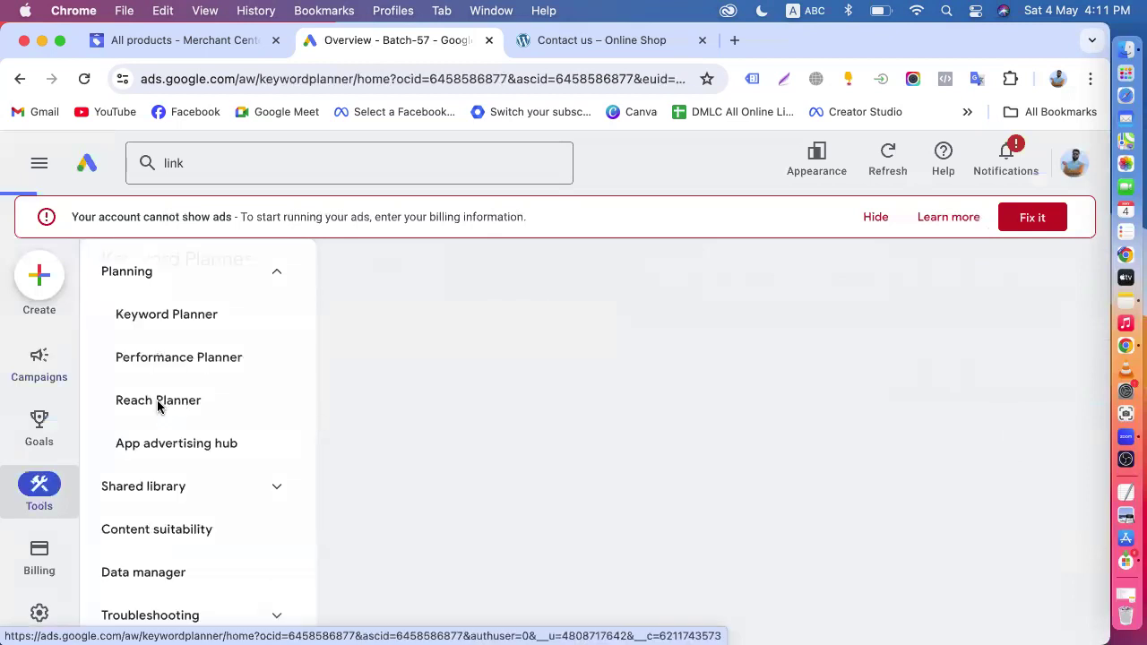
pyautogui.click(90, 166)
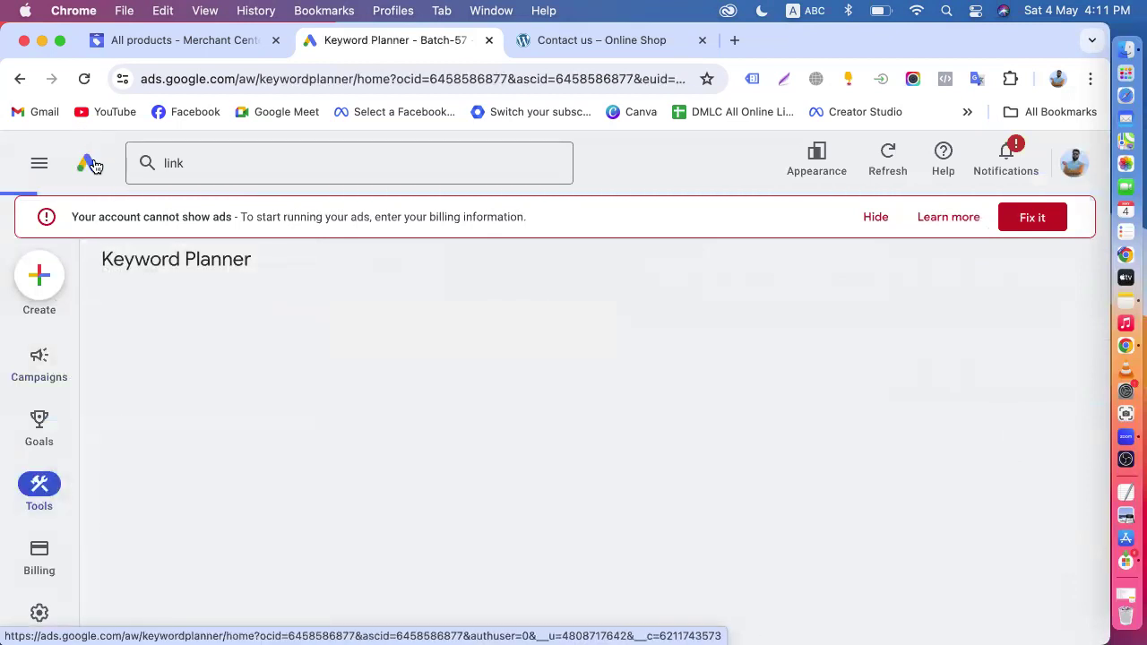
# - Search Google Ads for "link" and open the Connected products page of Data manager
pyautogui.click(207, 162)
pyautogui.write('link')
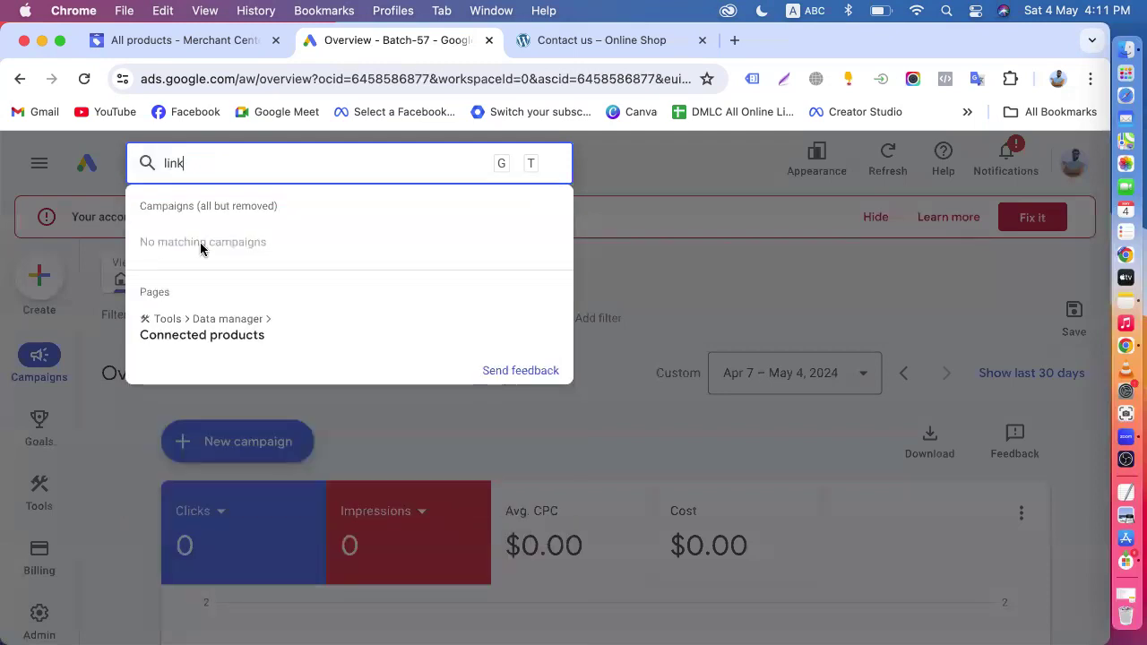
pyautogui.click(221, 339)
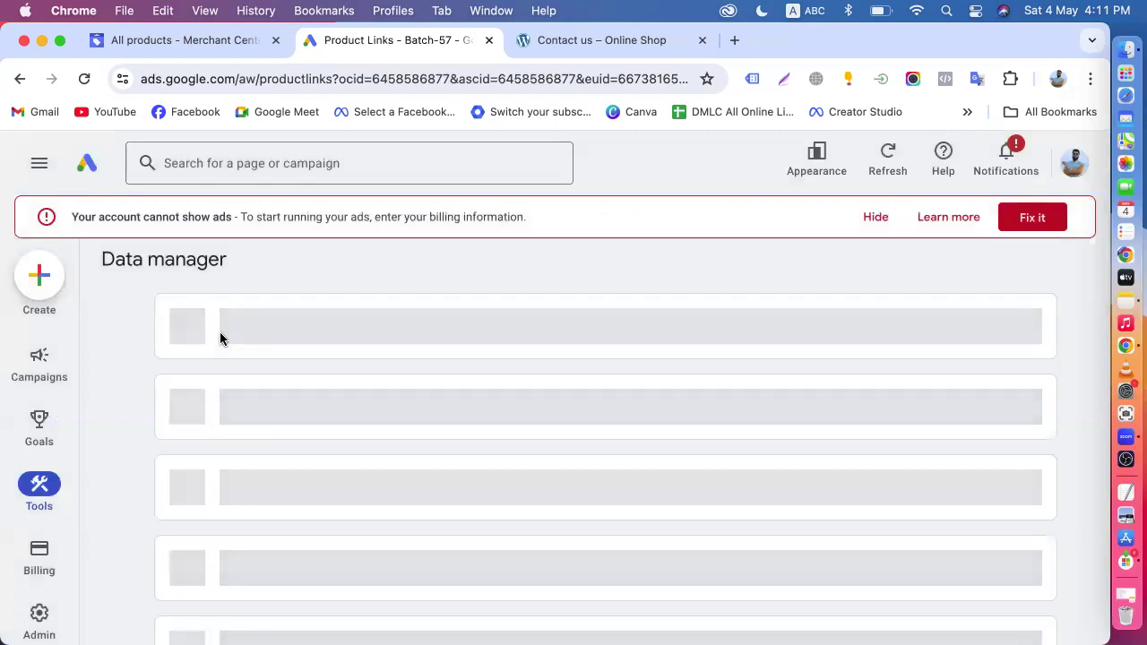
# - Look through Data manager's Google tag and popular products for the Google Merchant Center option
pyautogui.scroll(-5, 222, 338)
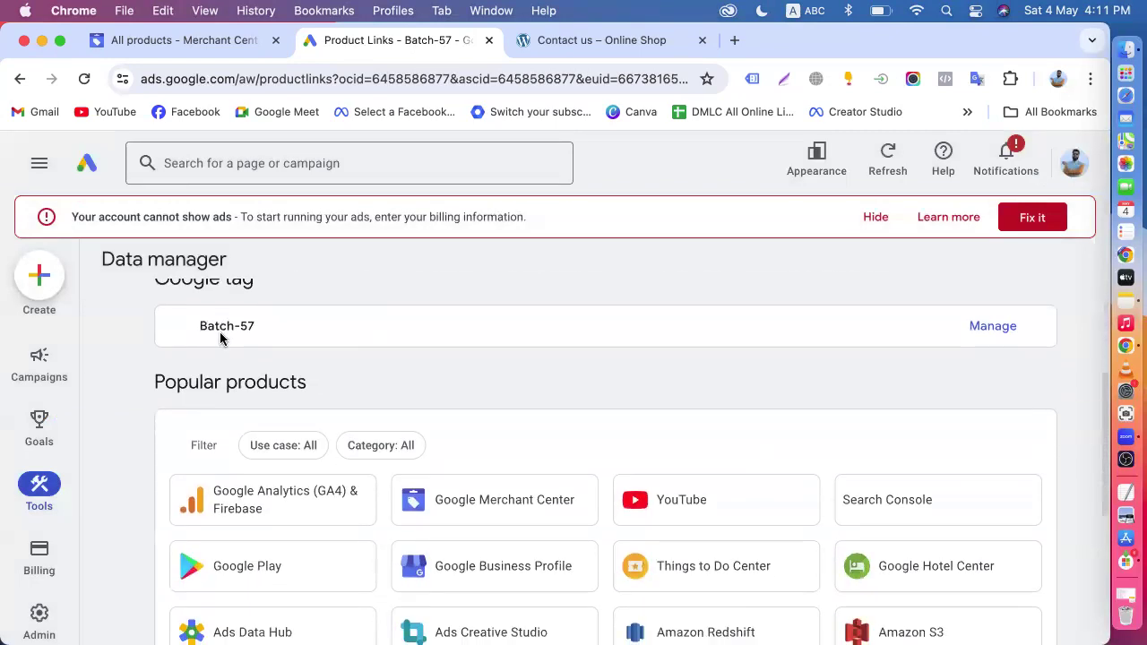
pyautogui.scroll(5, 221, 333)
pyautogui.scroll(-5, 348, 438)
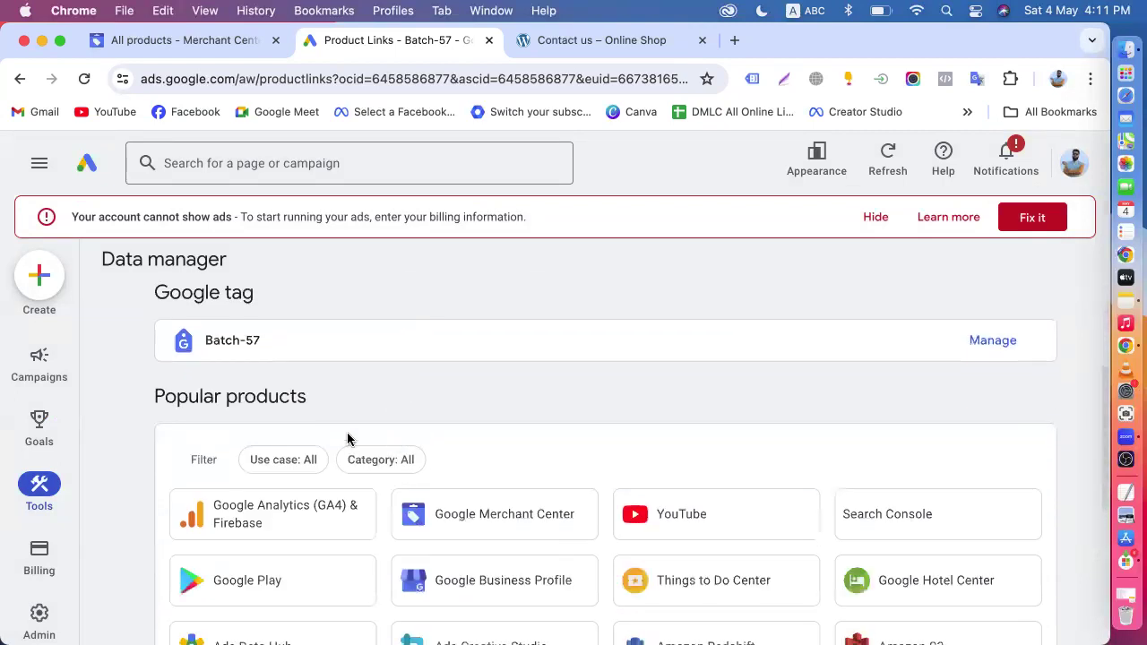
pyautogui.scroll(-3, 473, 411)
pyautogui.scroll(-2, 473, 410)
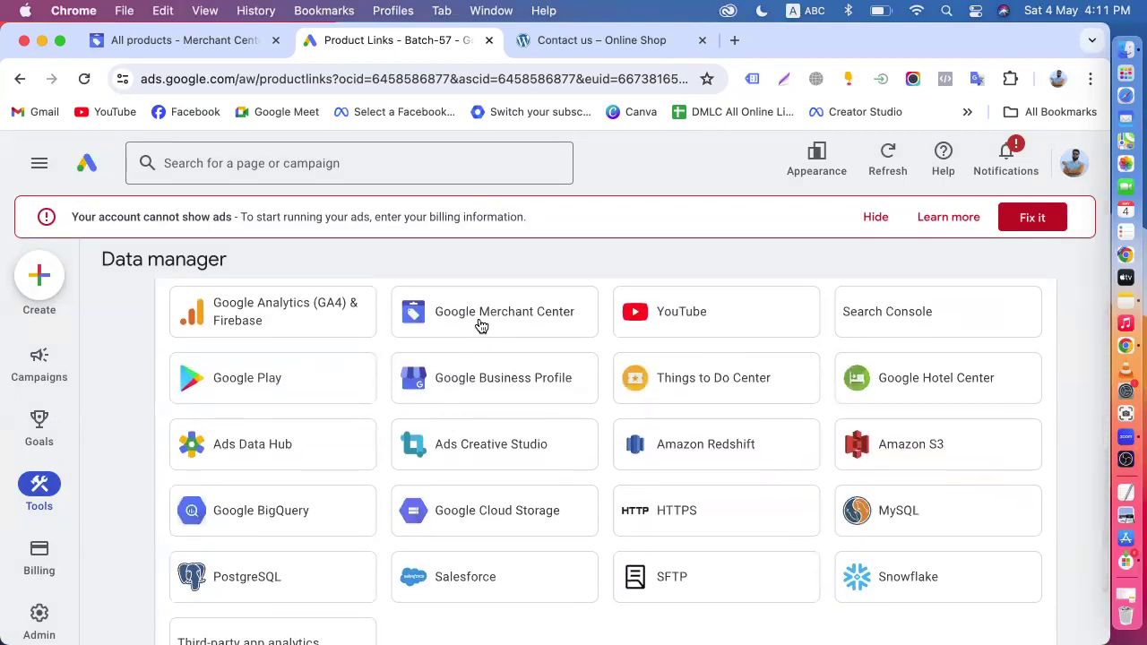
pyautogui.scroll(-3, 768, 392)
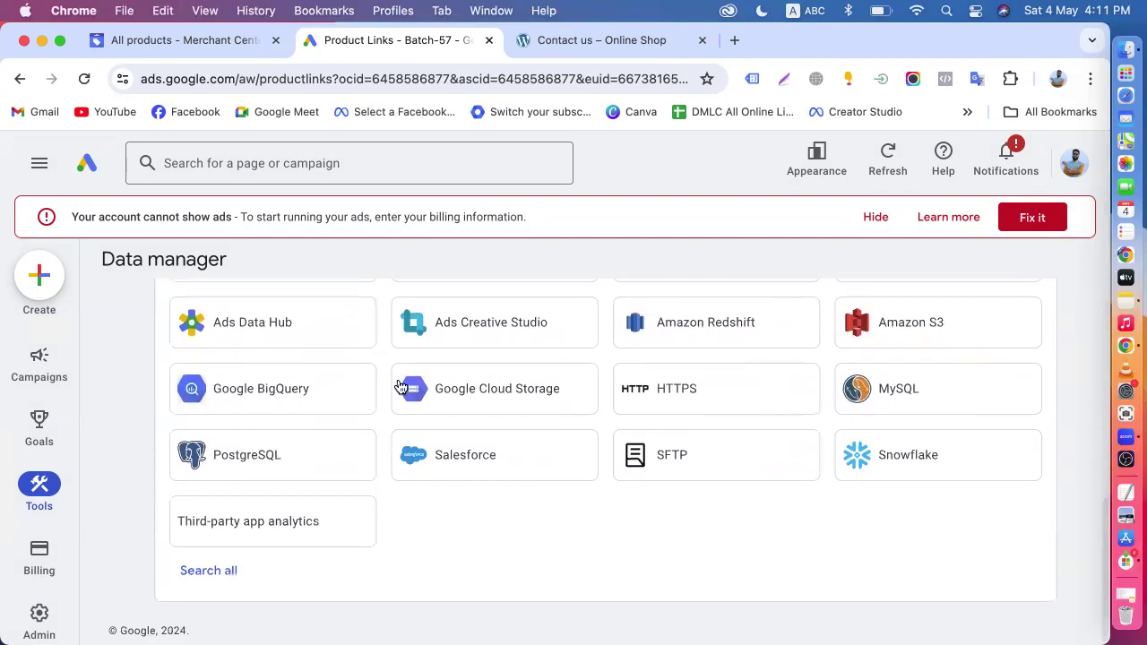
pyautogui.scroll(5, 503, 428)
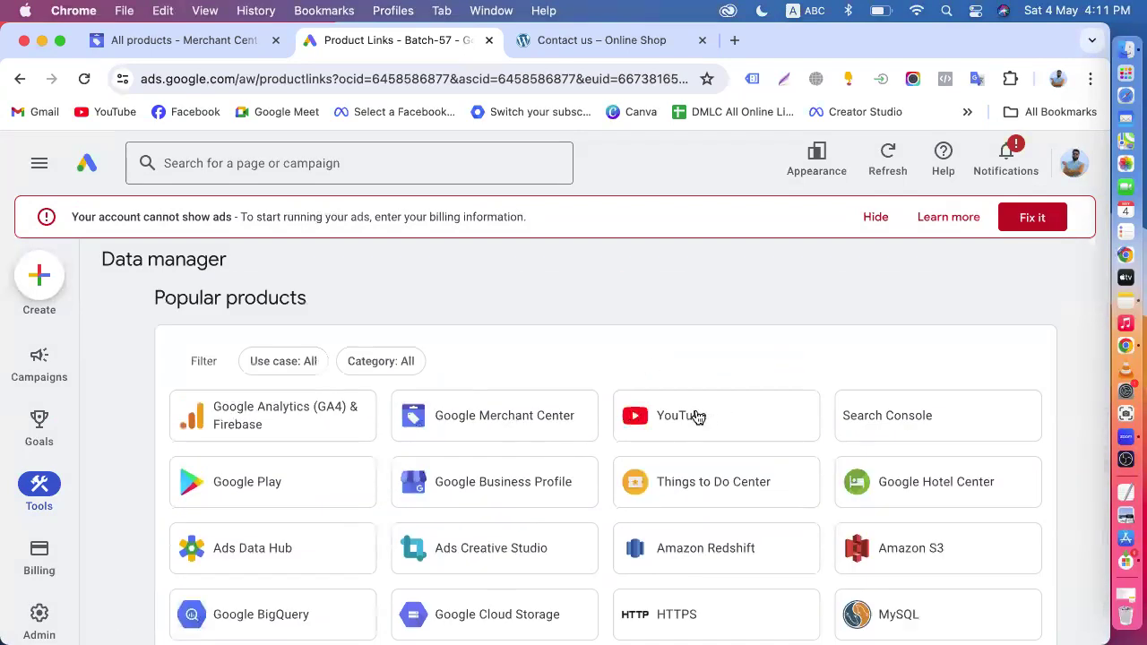
# - Open the Google Merchant Center link setup in Google Ads and check the Organic Store's People and access page in Merchant Center
pyautogui.click(499, 413)
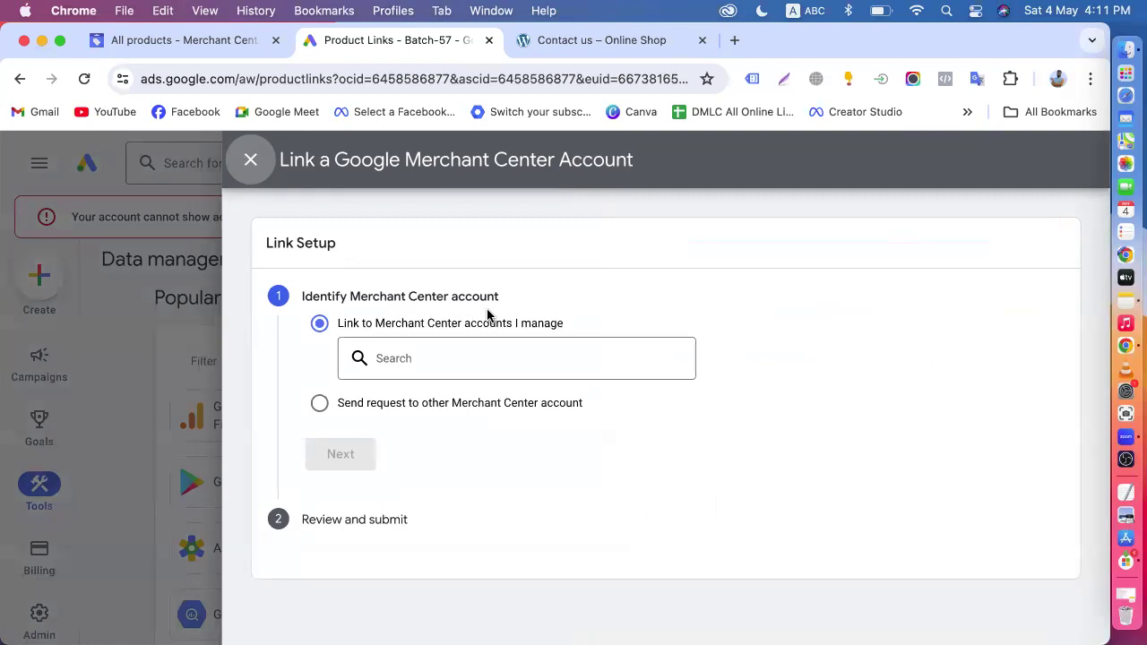
pyautogui.click(156, 35)
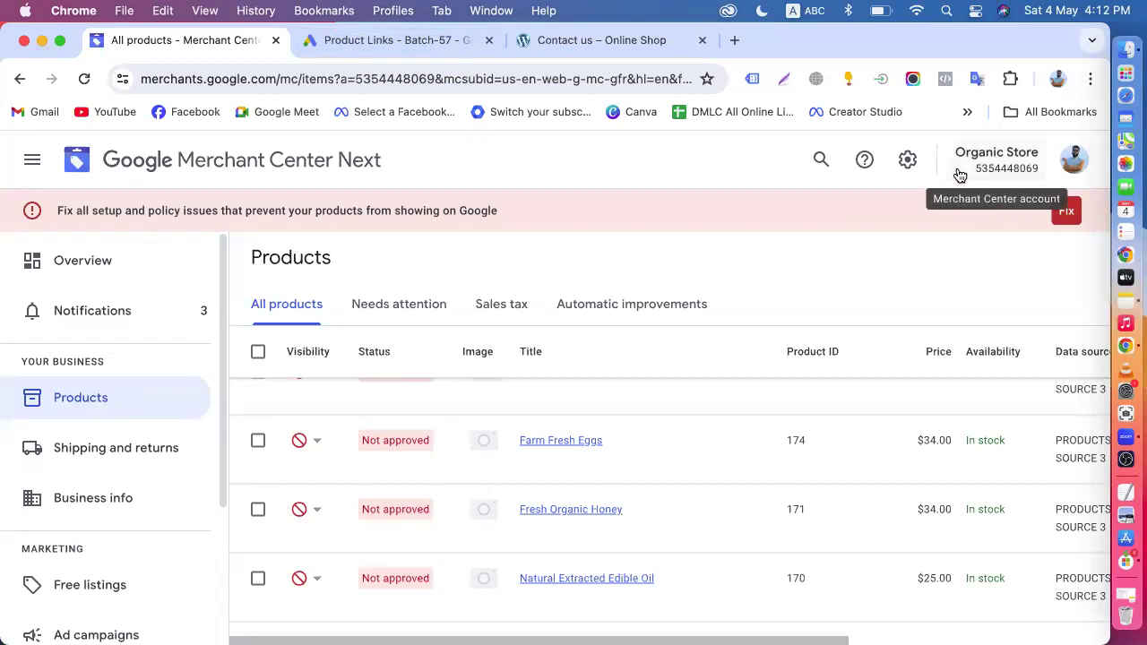
pyautogui.click(908, 171)
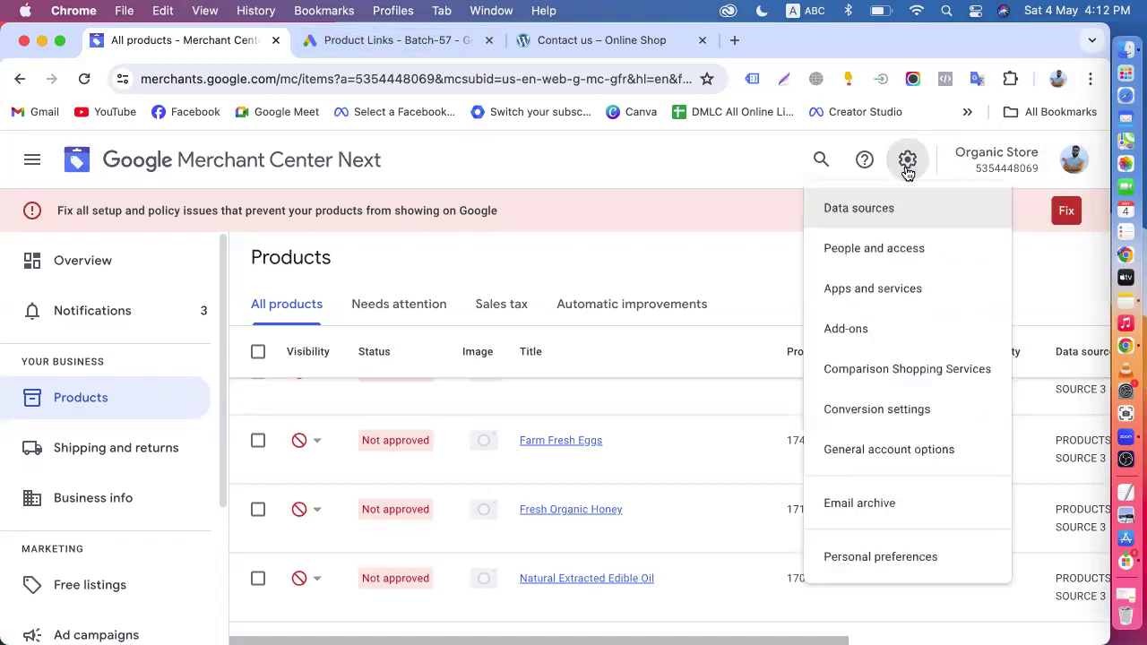
pyautogui.click(874, 256)
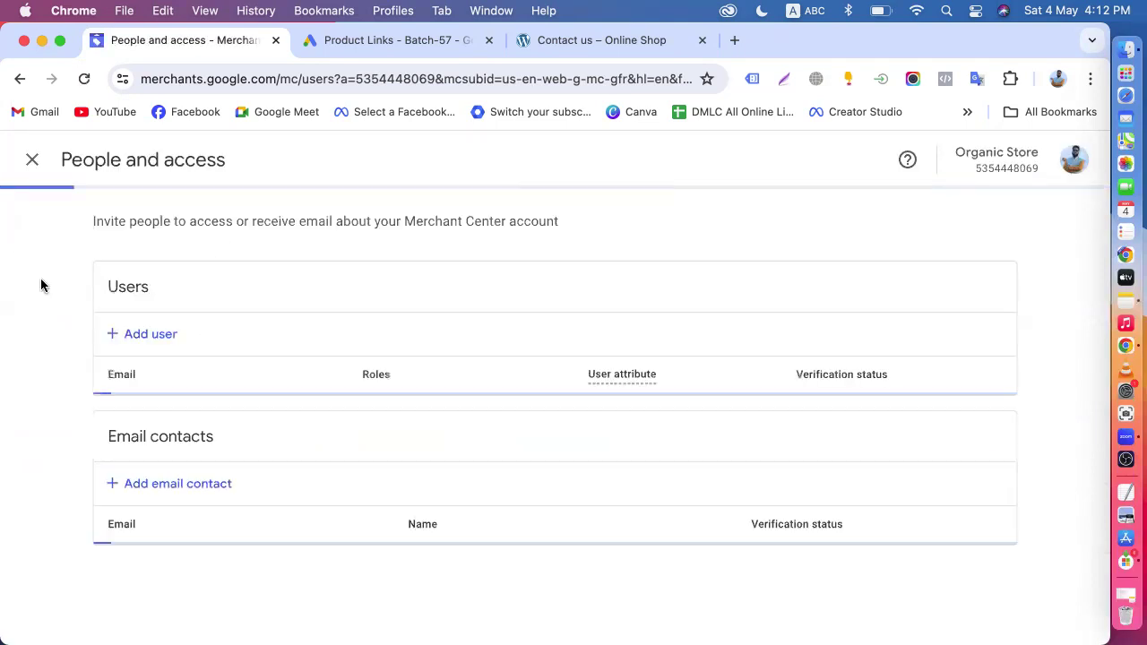
pyautogui.click(33, 162)
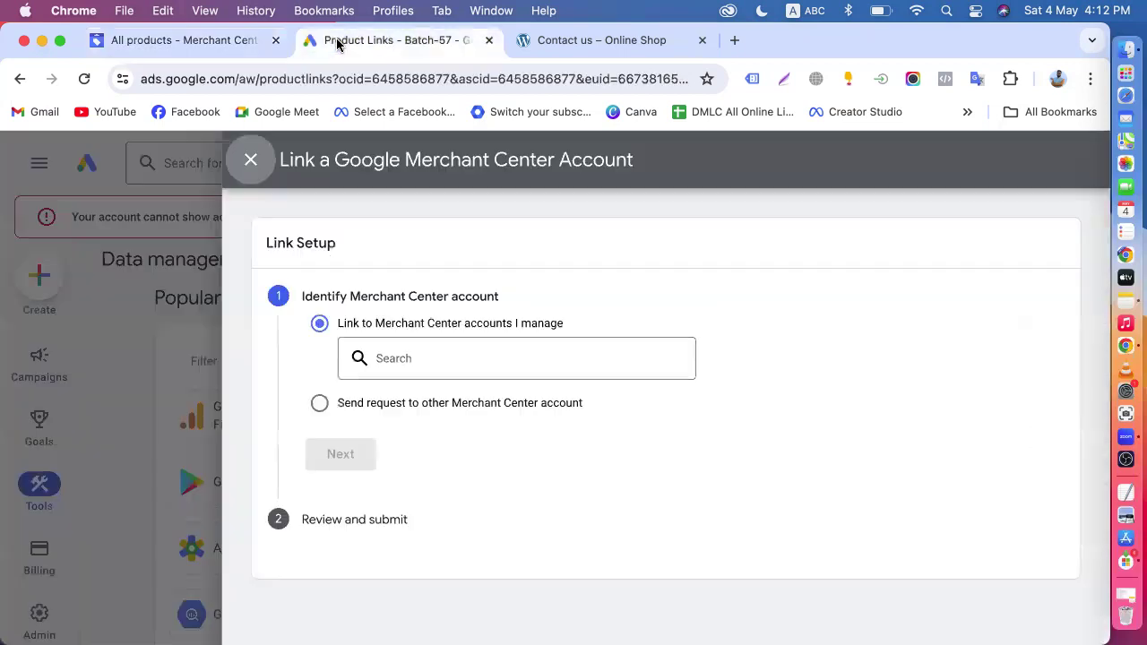
# - In the Google Ads link setup, choose Organic Store from the Merchant Center accounts you manage
pyautogui.click(342, 48)
pyautogui.click(398, 358)
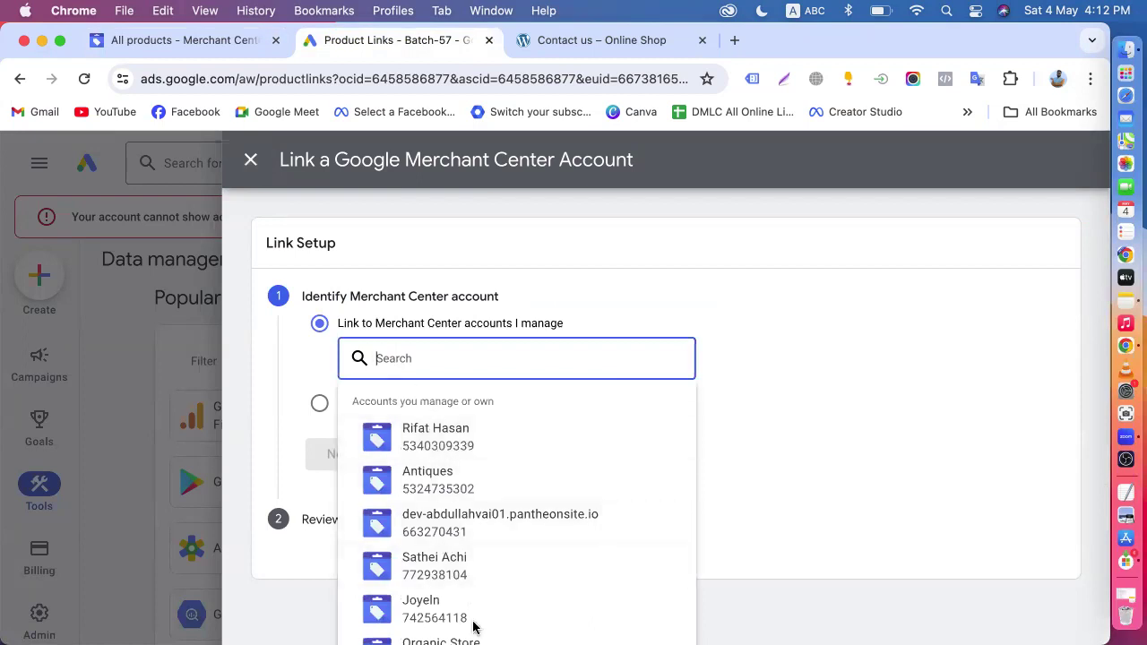
pyautogui.scroll(-1, 454, 566)
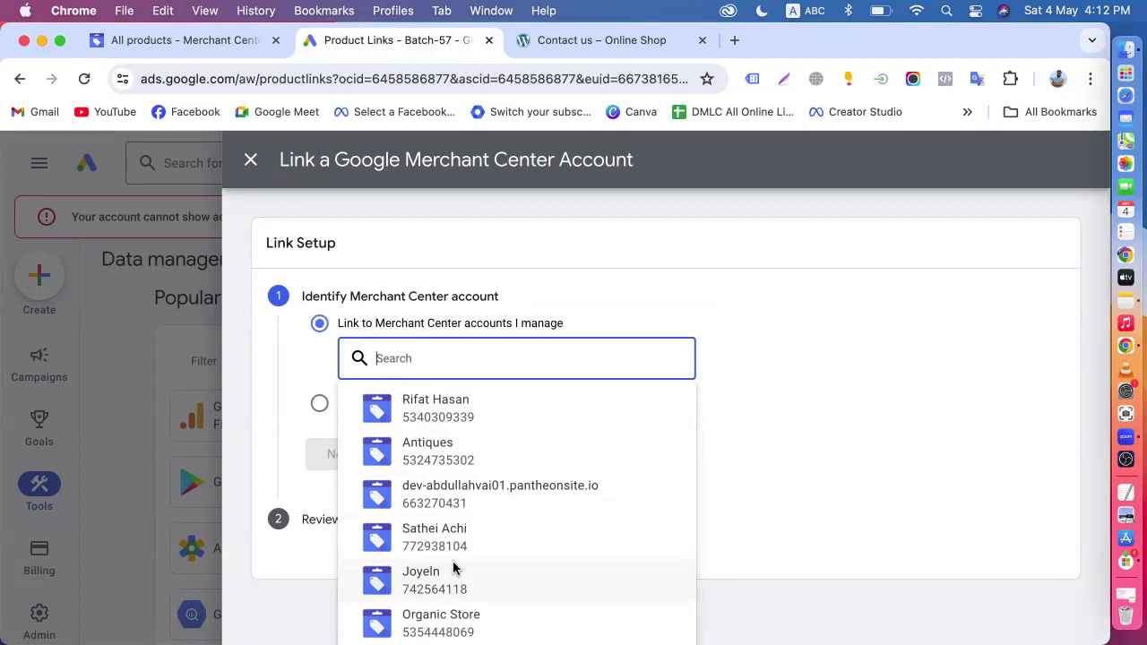
pyautogui.click(438, 618)
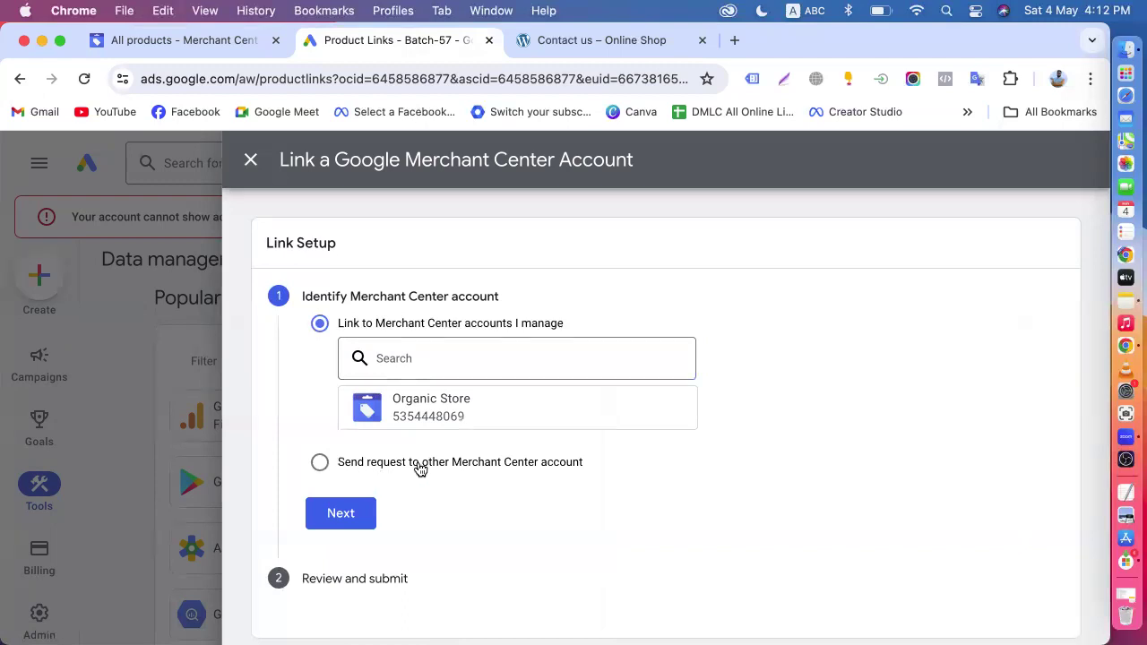
# - Try the option to send a request to another Merchant Center account, and check the Organic Store's settings options and notifications
pyautogui.click(464, 467)
pyautogui.click(373, 419)
pyautogui.click(161, 40)
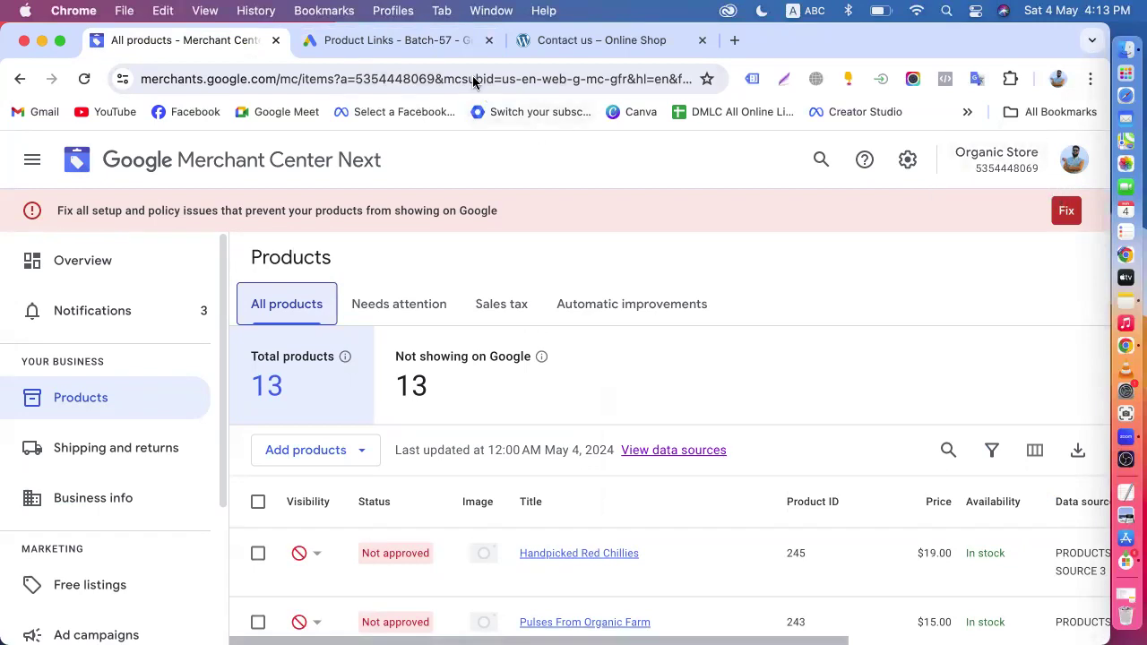
pyautogui.click(907, 162)
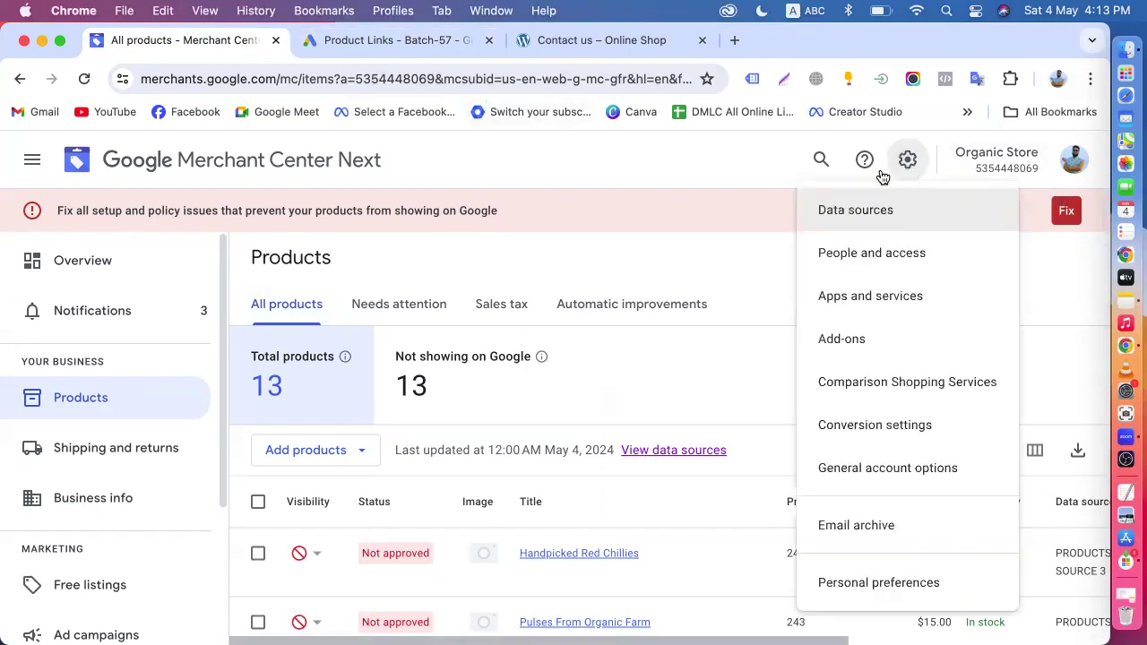
pyautogui.click(652, 257)
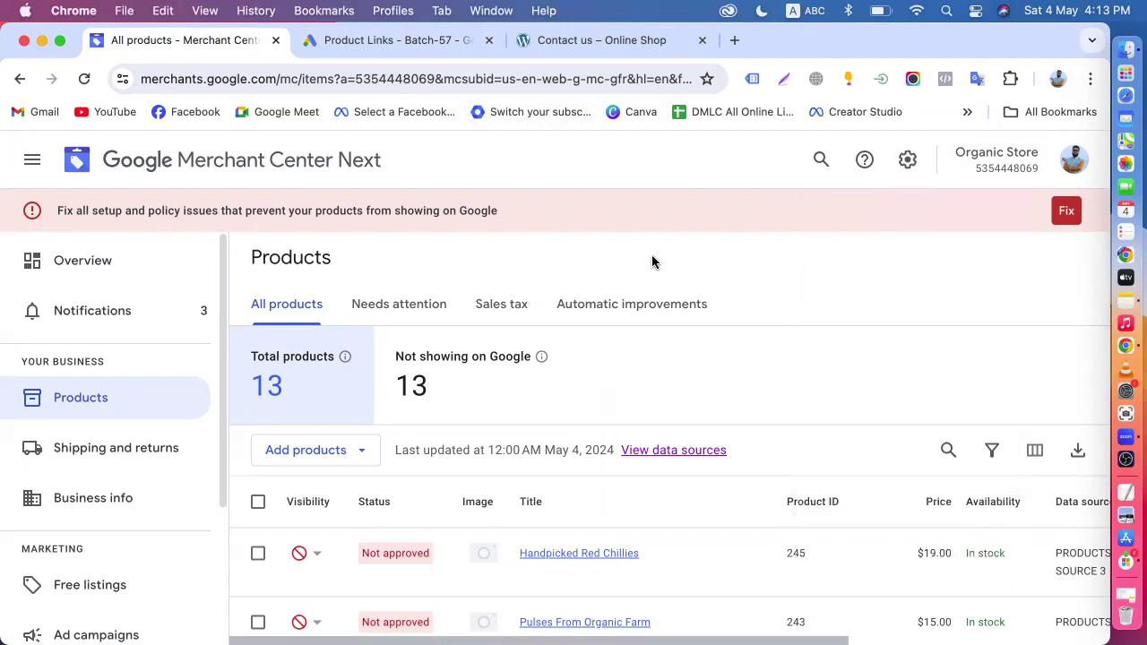
pyautogui.click(128, 311)
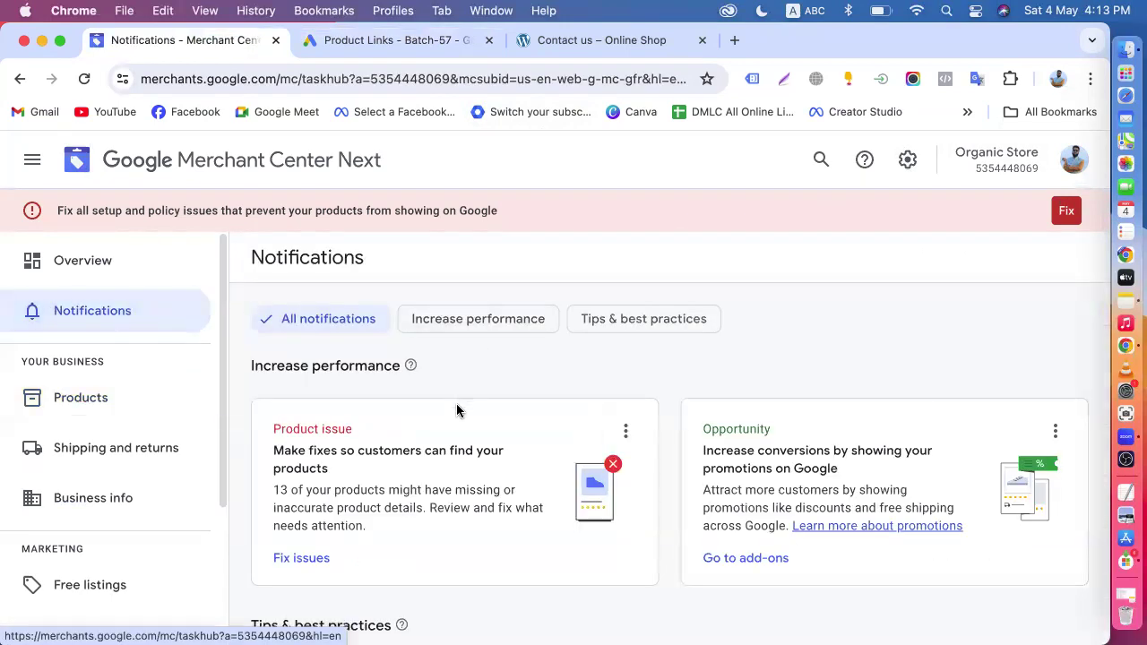
pyautogui.scroll(-3, 456, 403)
pyautogui.scroll(-2, 456, 411)
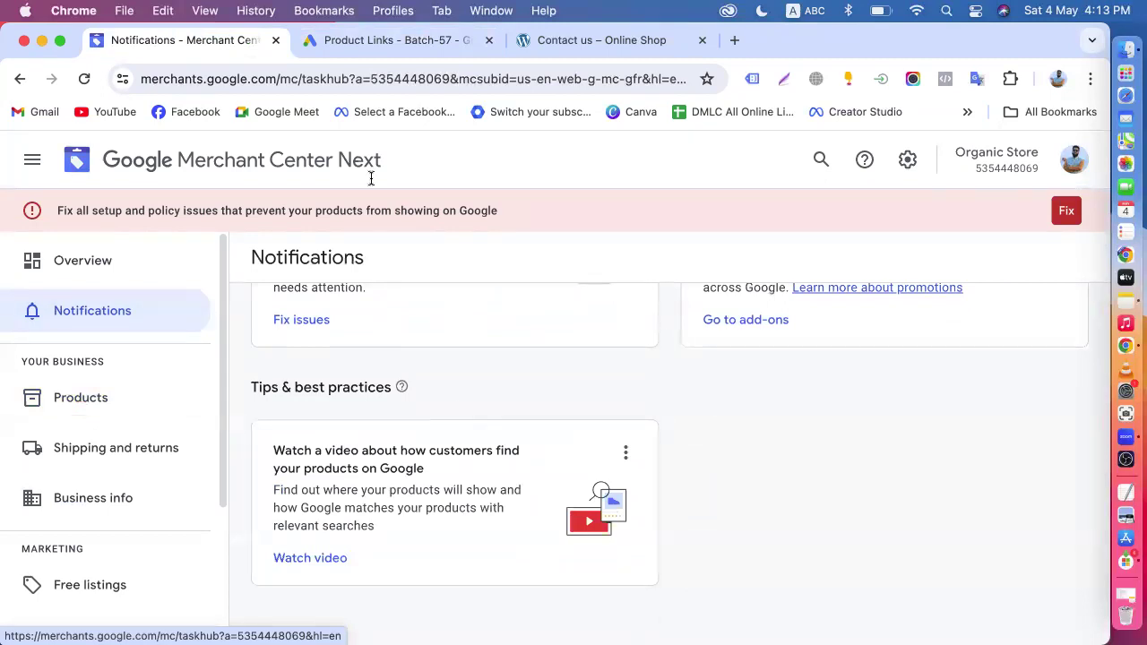
pyautogui.click(378, 45)
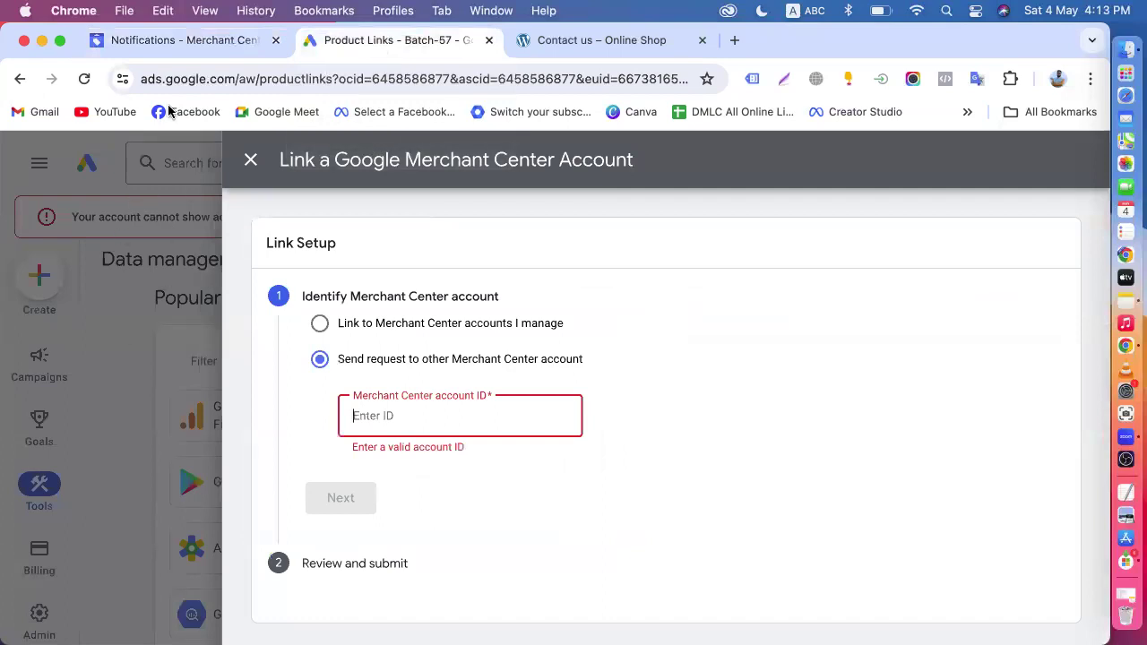
pyautogui.click(134, 52)
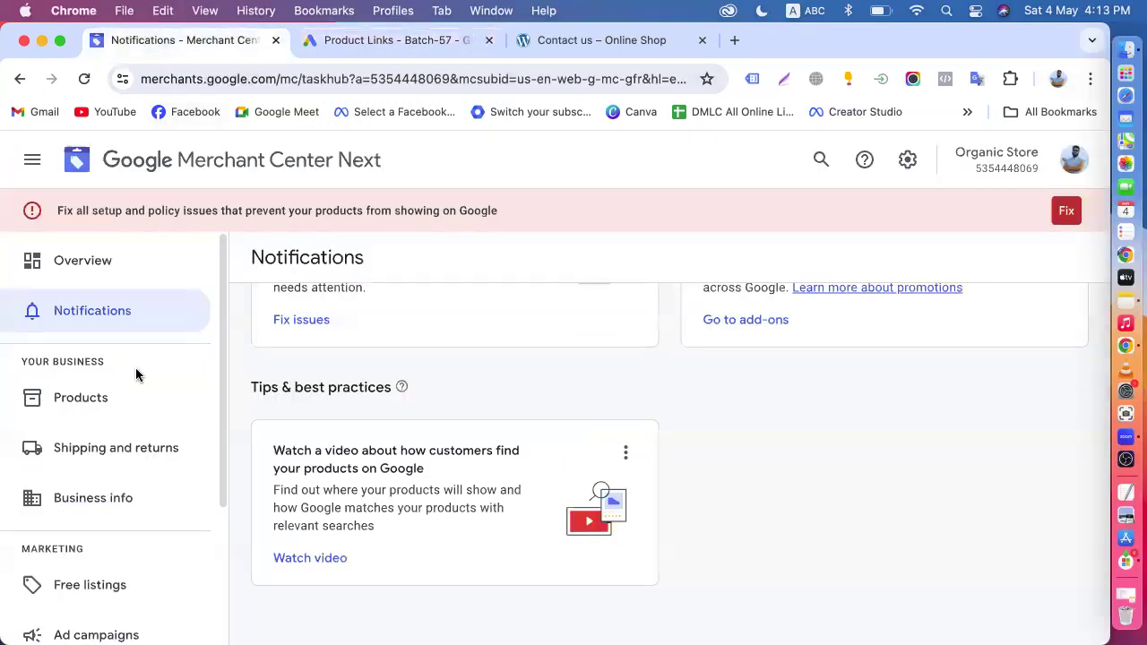
pyautogui.click(380, 43)
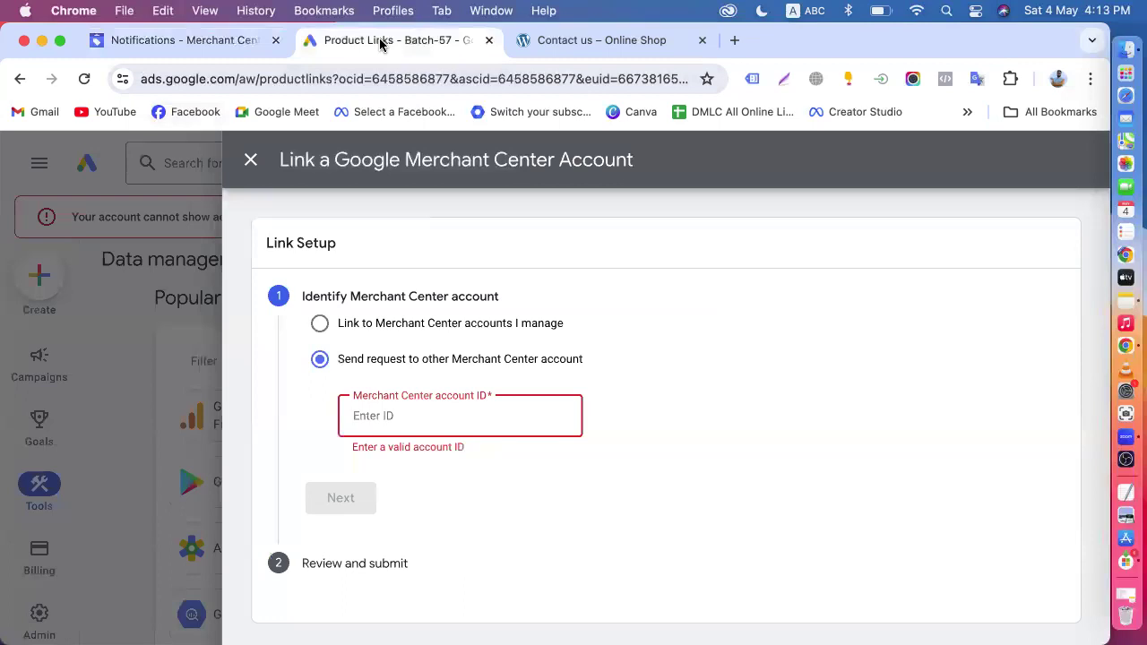
# - Set the link setup to the managed Organic Store account, review the shared data, and submit the link
pyautogui.click(320, 325)
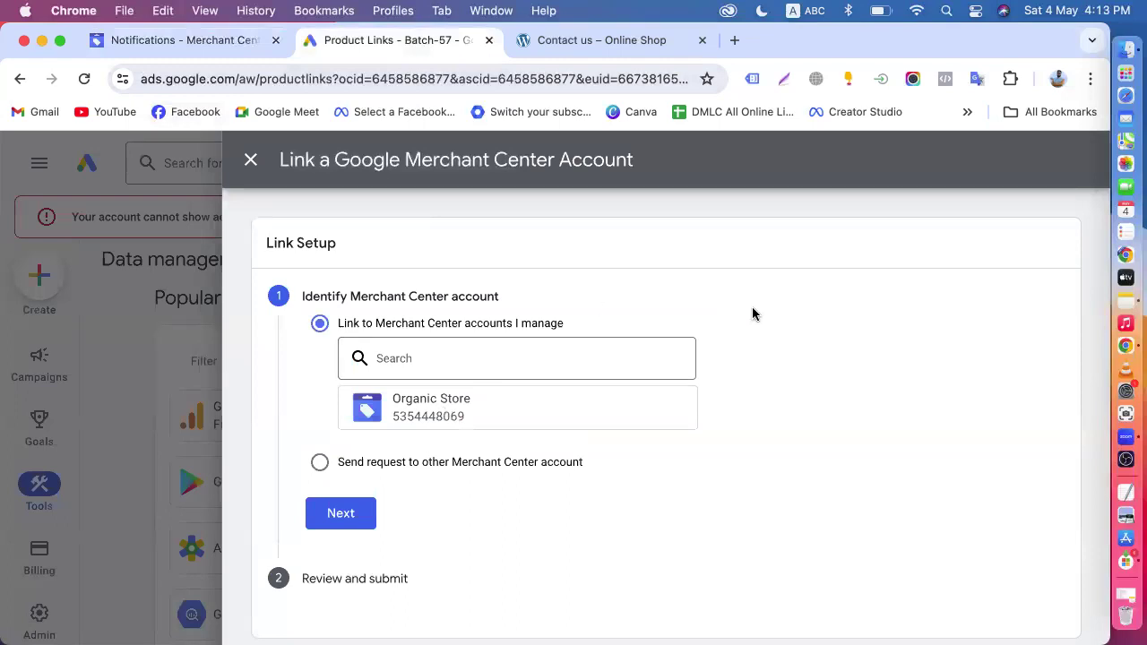
pyautogui.scroll(-1, 762, 328)
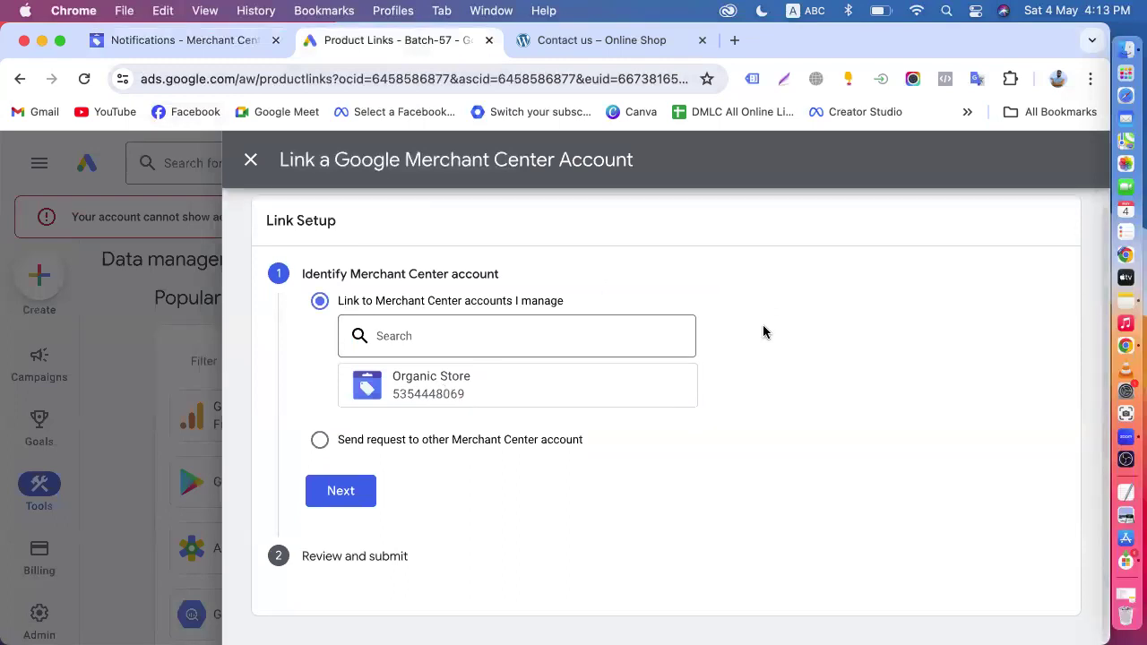
pyautogui.click(340, 493)
pyautogui.scroll(-5, 339, 486)
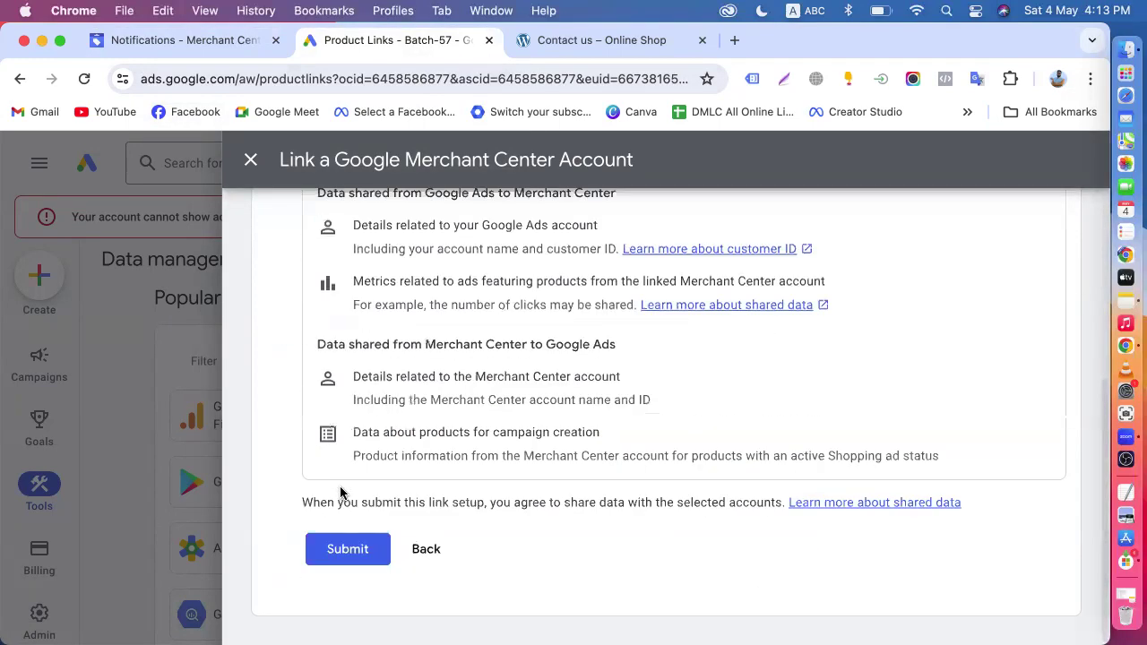
pyautogui.scroll(5, 588, 435)
pyautogui.scroll(-5, 564, 435)
pyautogui.click(346, 549)
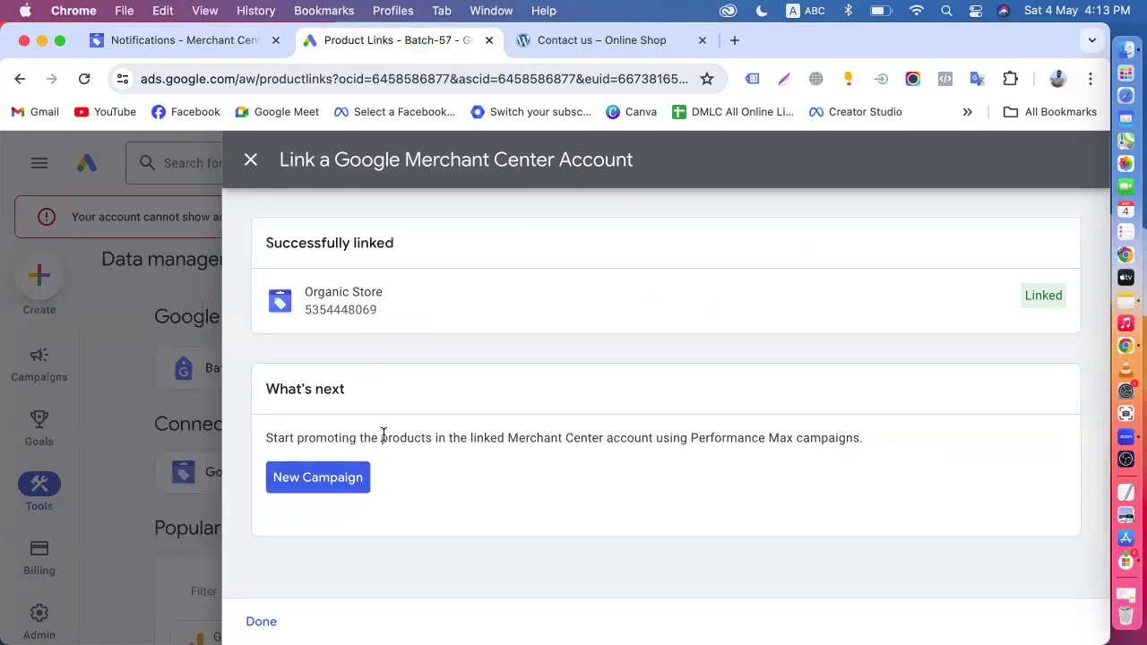
# - Open the Google Merchant Center link management page and start a new link setup that sends a request to another Merchant Center account
pyautogui.click(251, 168)
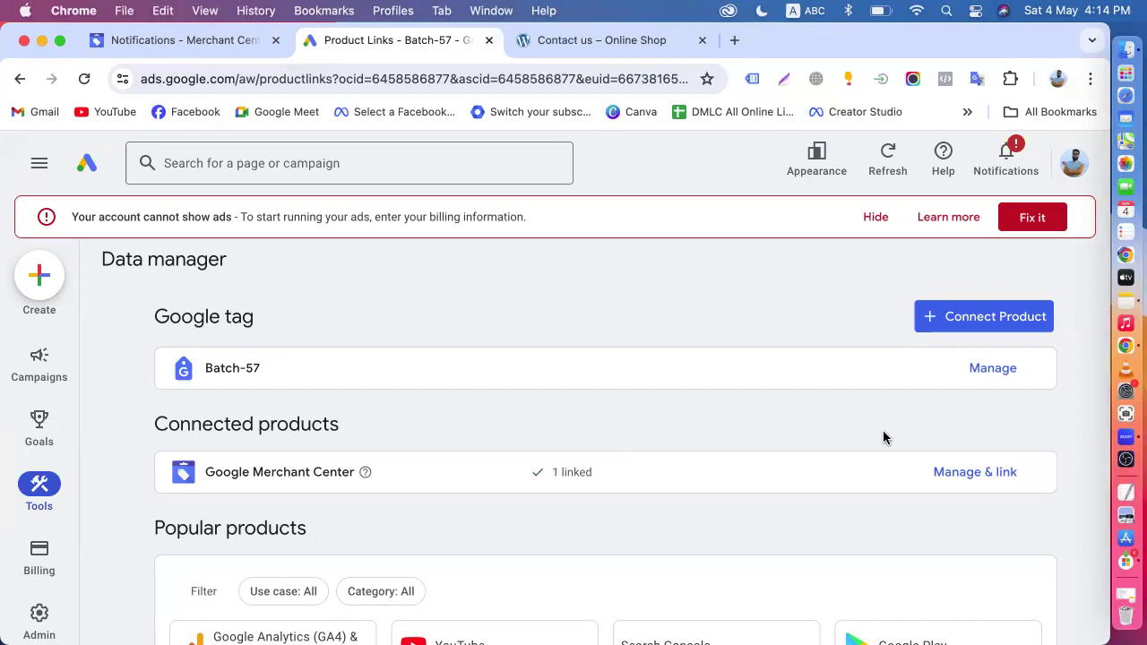
pyautogui.click(945, 483)
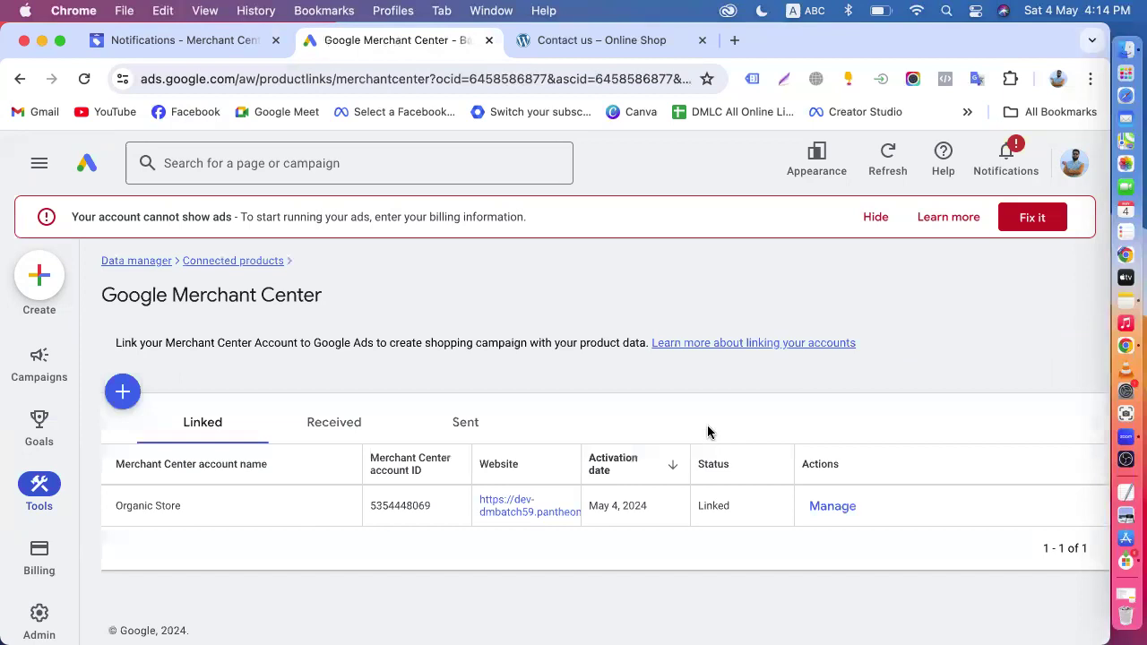
pyautogui.click(123, 394)
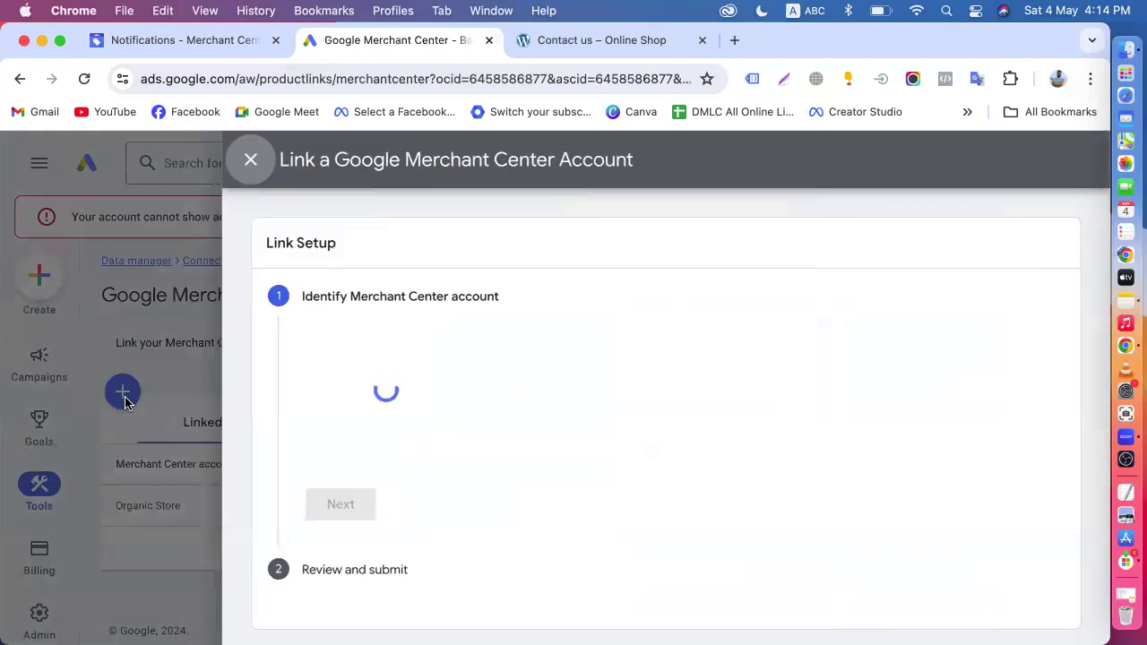
pyautogui.click(320, 404)
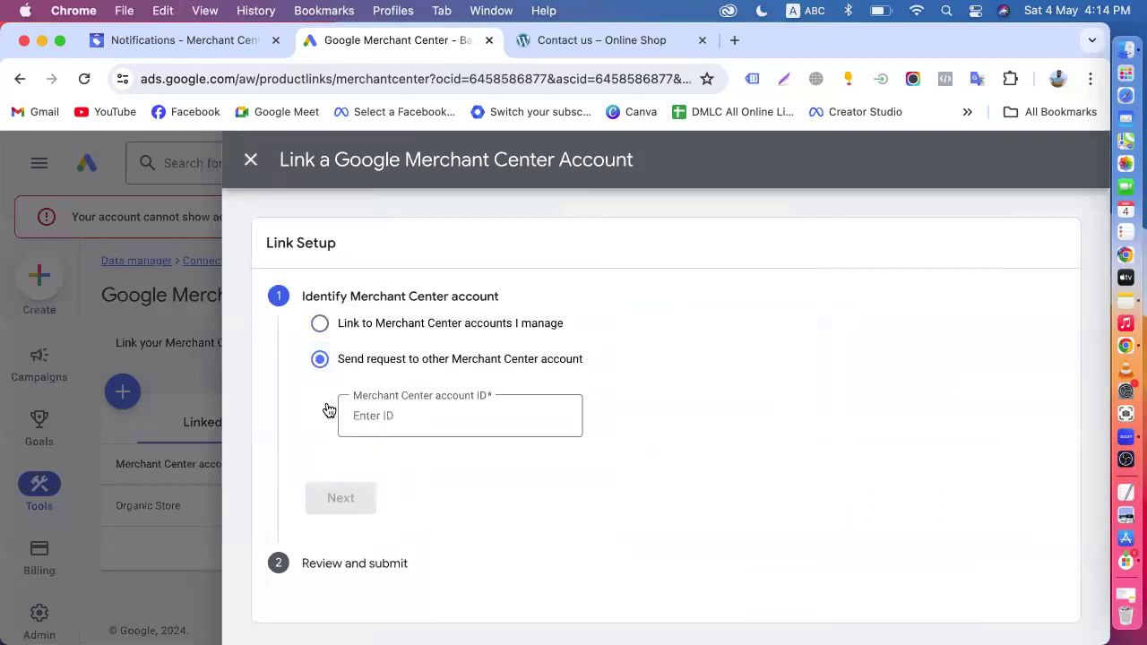
pyautogui.click(407, 430)
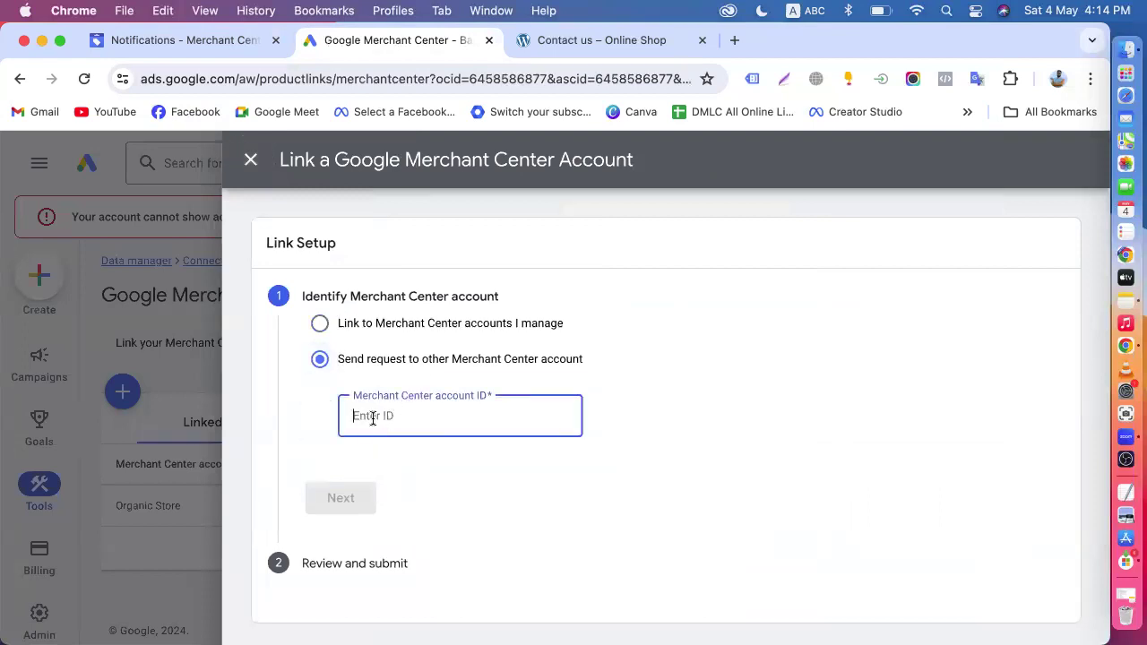
# - Switch to another Chrome profile and open its bookmarked Merchant Center overview
pyautogui.click(1058, 79)
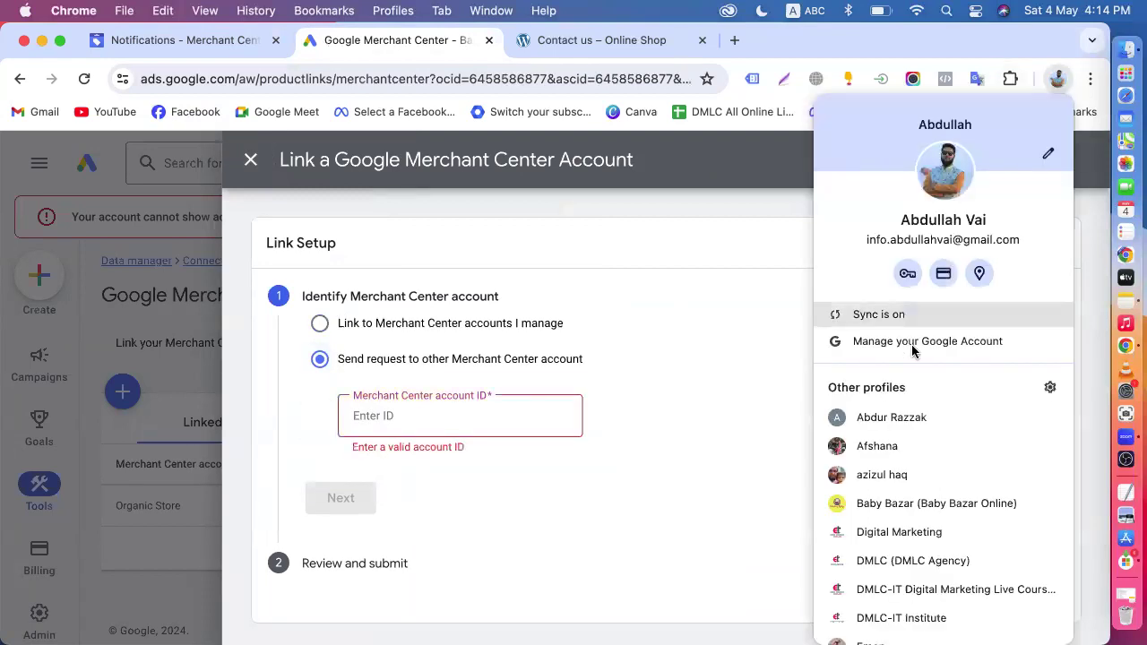
pyautogui.scroll(-5, 882, 475)
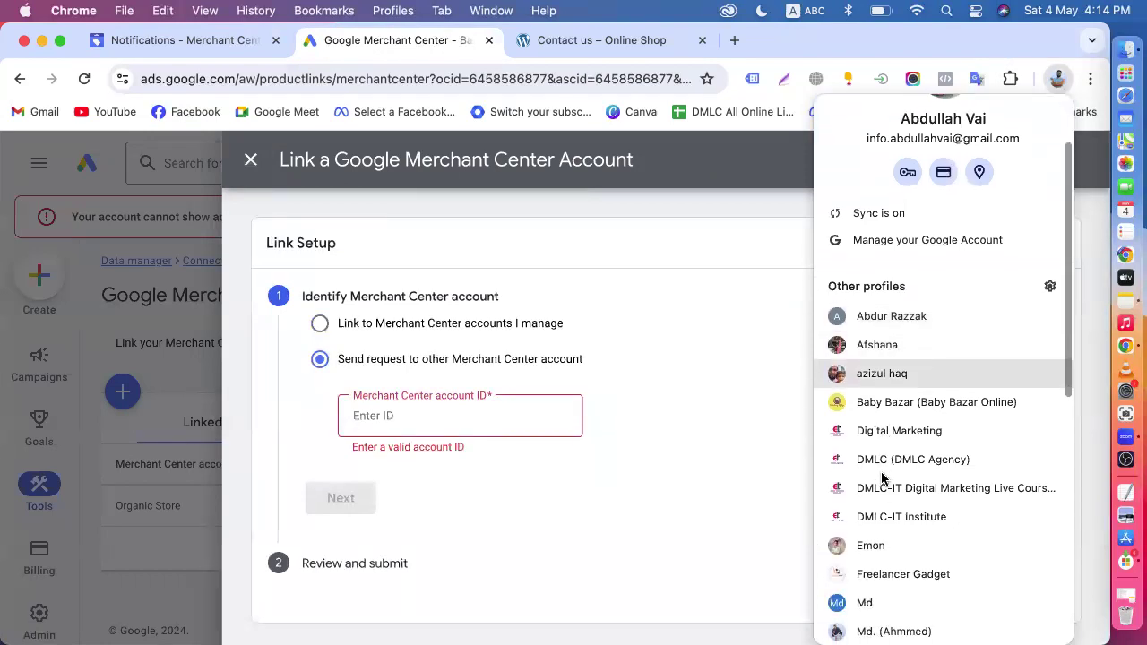
pyautogui.scroll(-5, 882, 474)
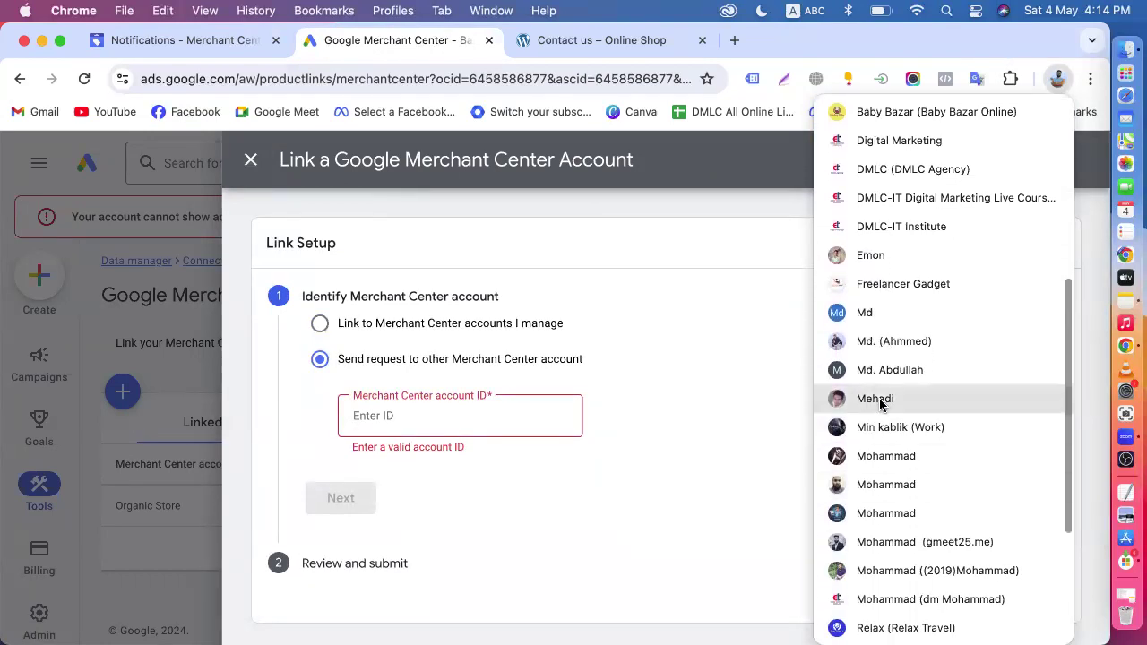
pyautogui.click(874, 455)
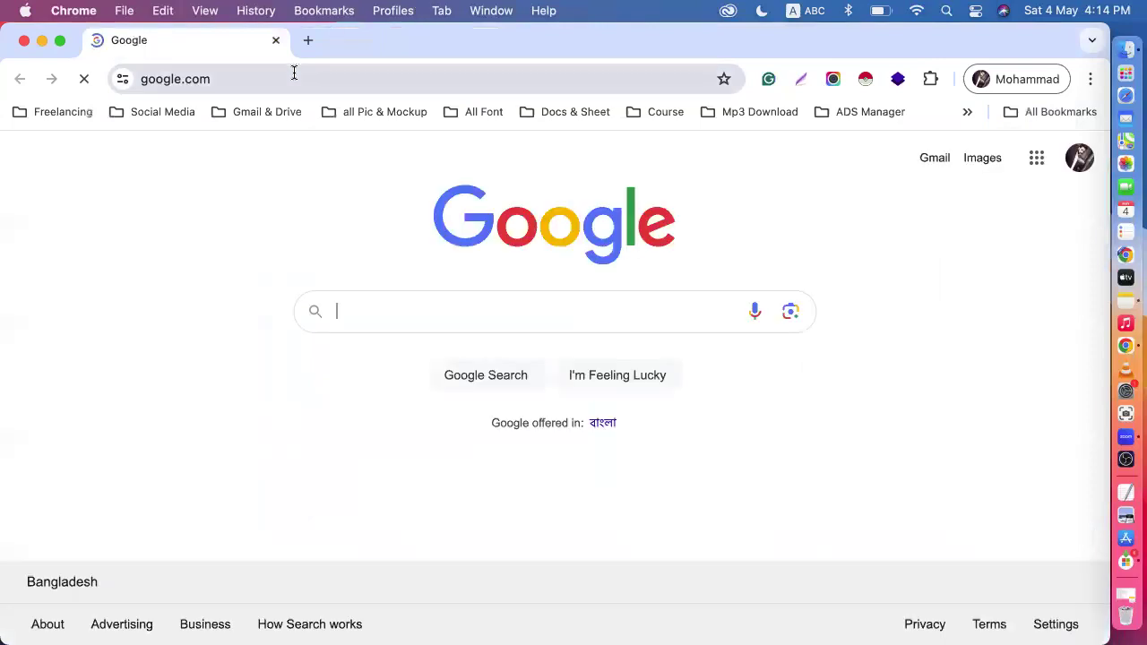
pyautogui.click(825, 111)
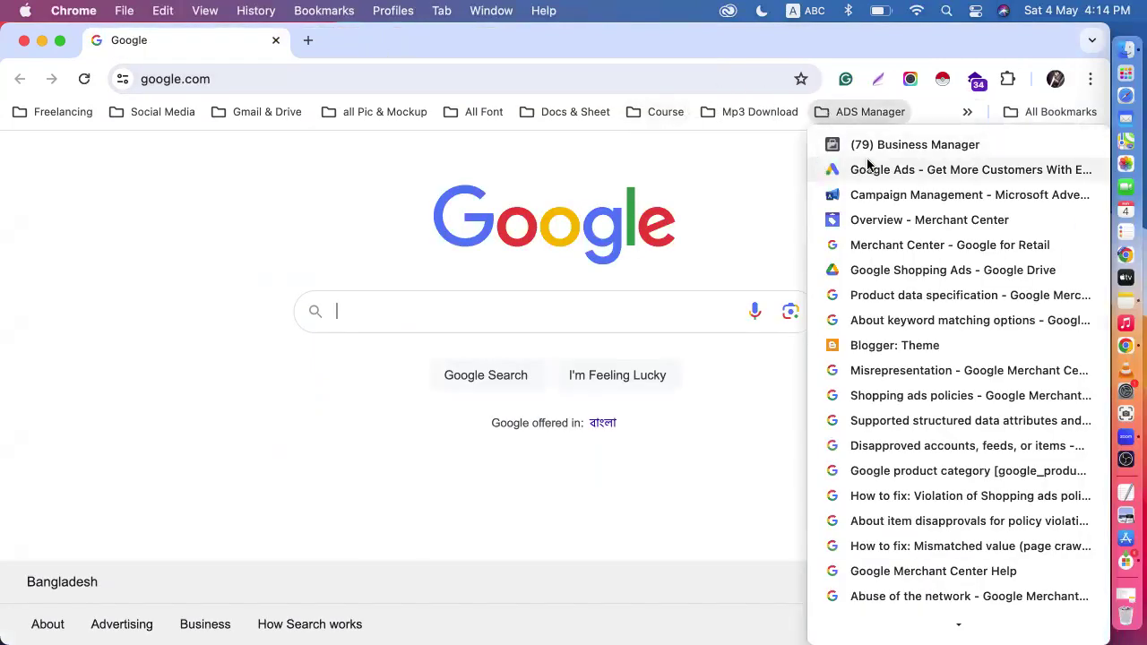
pyautogui.click(882, 224)
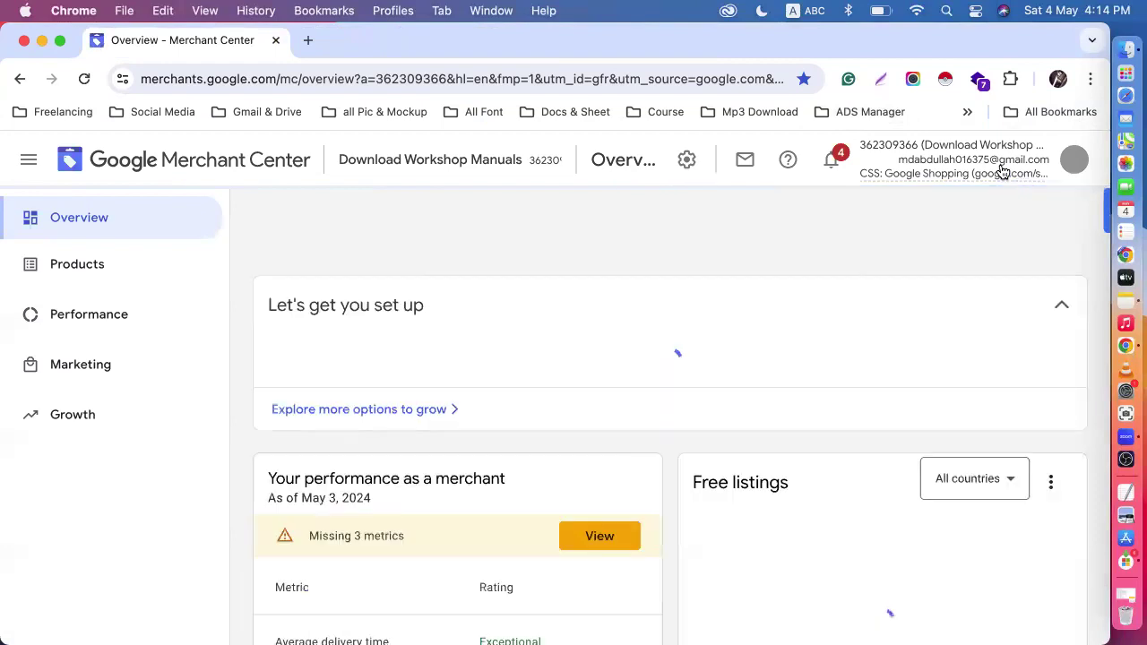
# - Switch Merchant Center from Download Workshop Manuals to the Smart Tech Solution account
pyautogui.moveTo(1018, 174); pyautogui.dragTo(1018, 167)
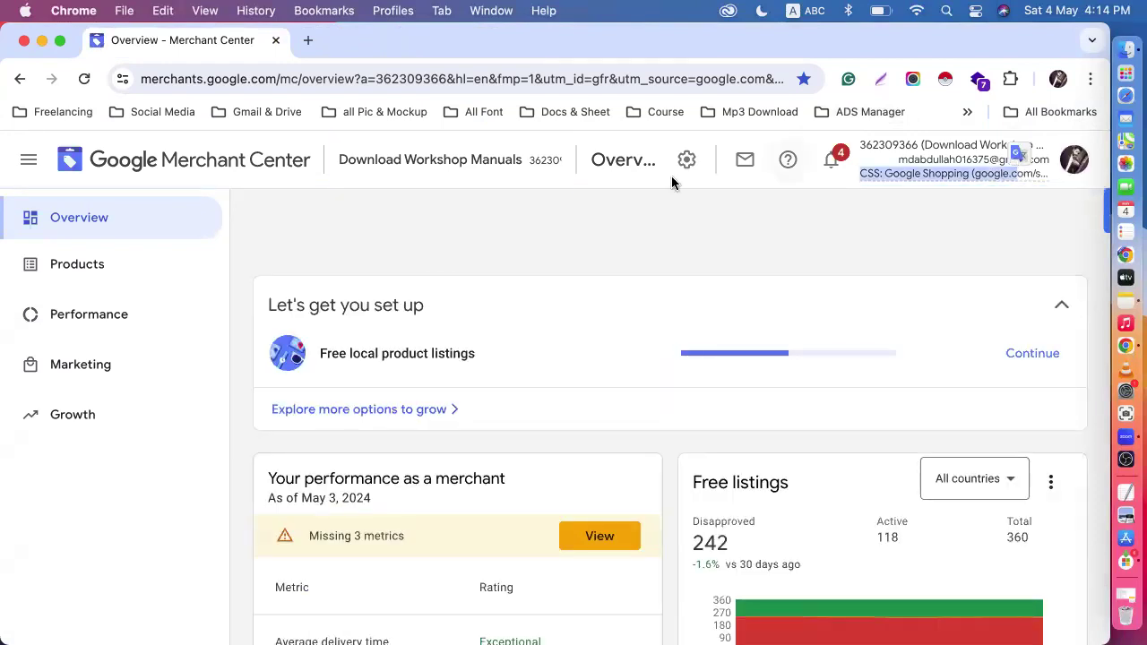
pyautogui.click(504, 168)
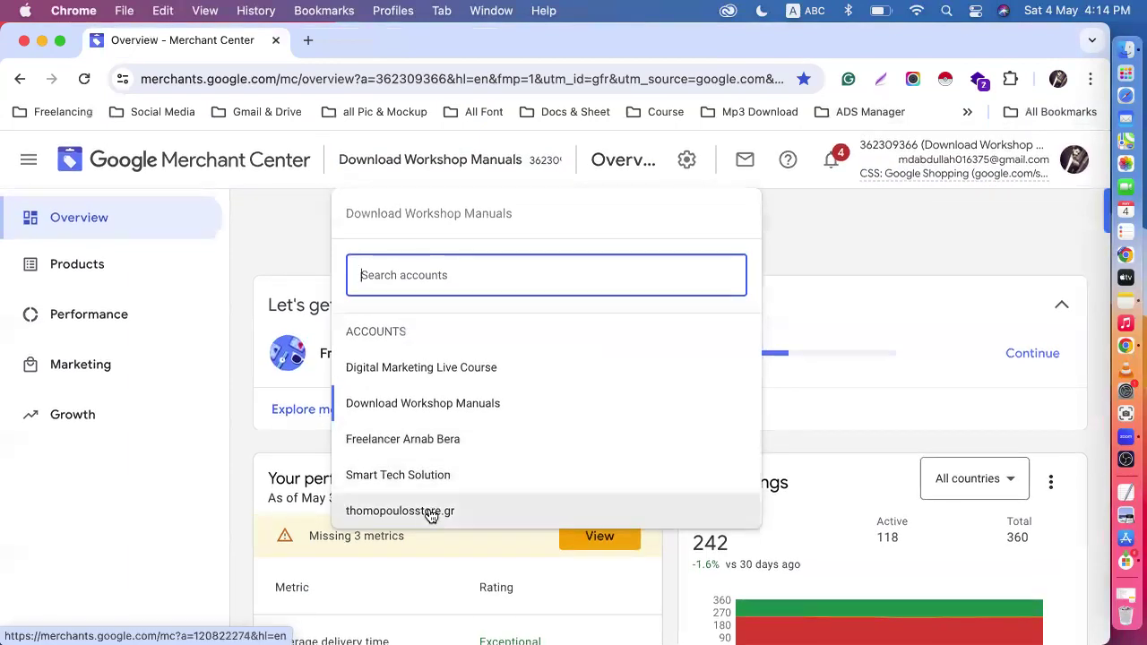
pyautogui.click(368, 475)
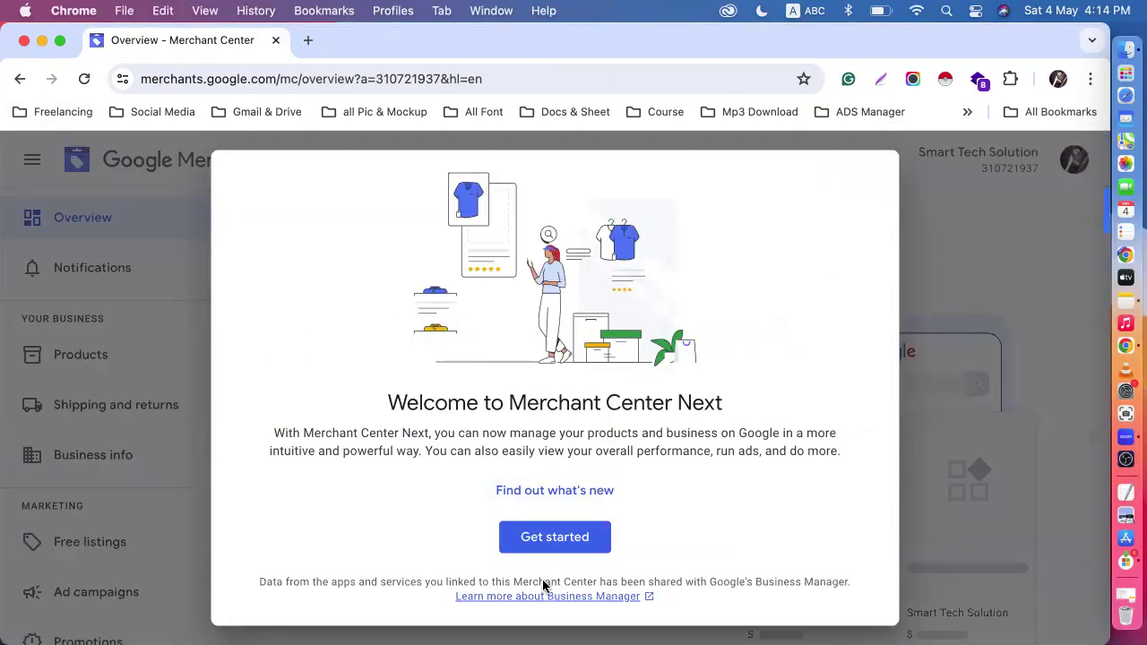
# - Dismiss the Merchant Center Next welcome message and start entering the Smart Tech Solution account ID in the Google Ads link request
pyautogui.click(536, 543)
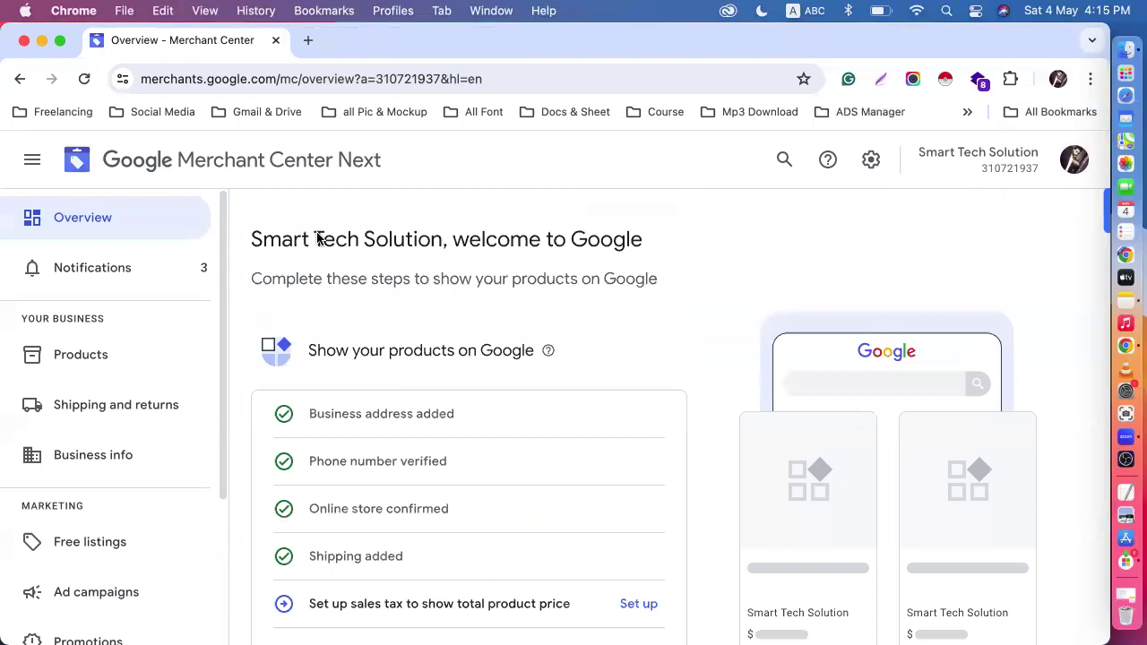
pyautogui.click(41, 41)
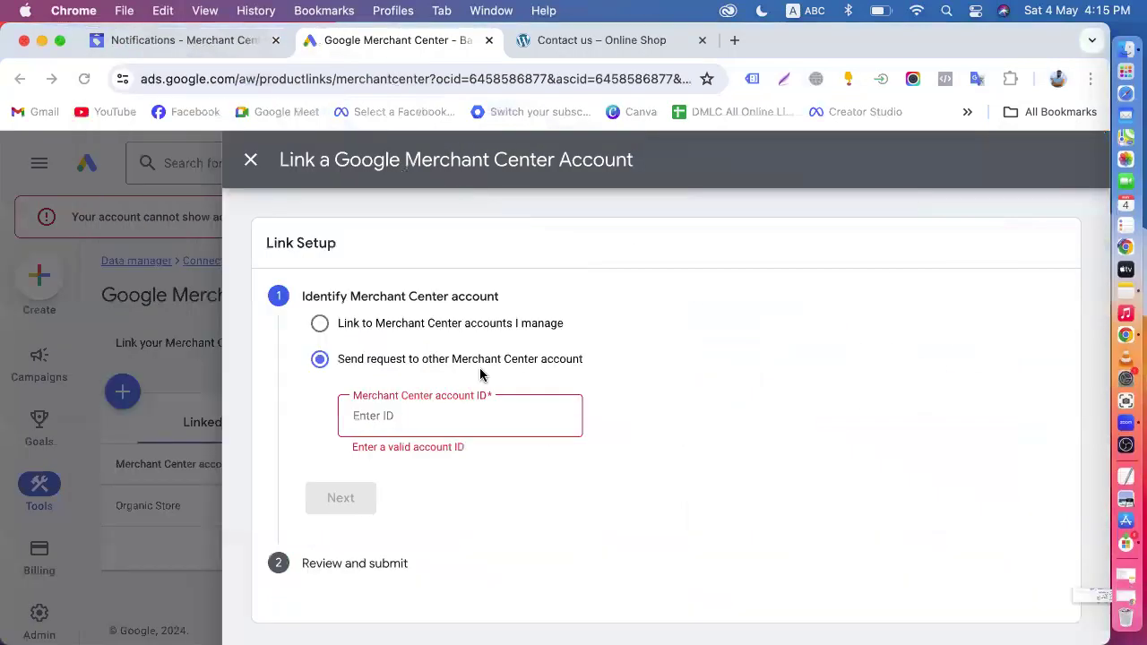
pyautogui.write('31071')
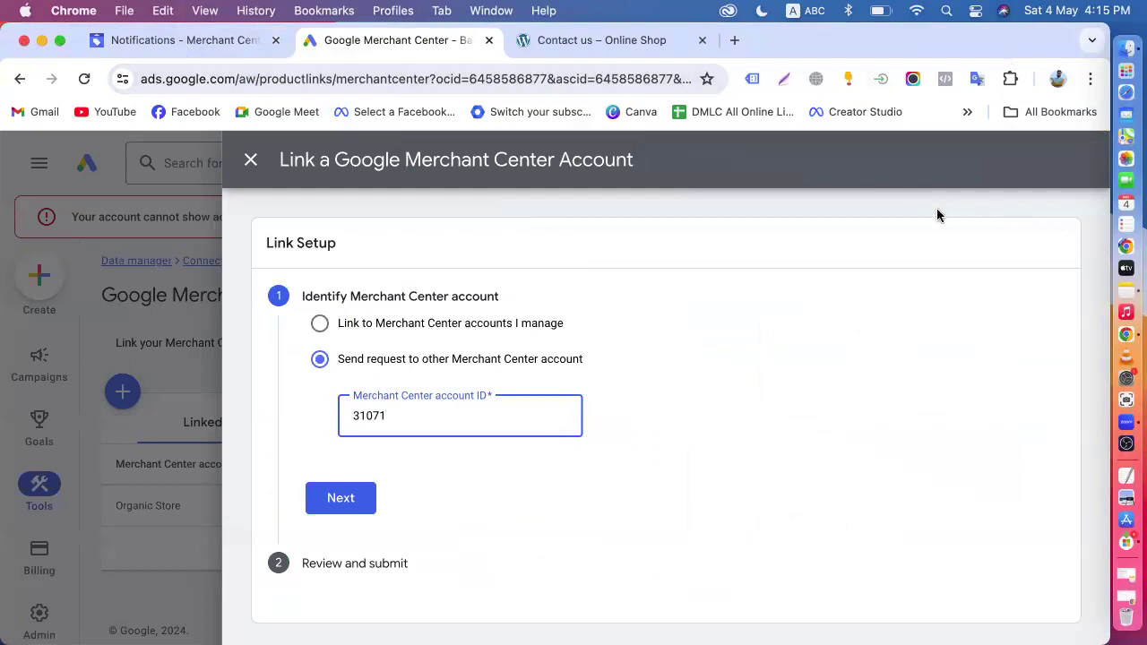
# - Check the Smart Tech Solution account ID in the other Chrome profile, complete it in the link request, and continue to the review
pyautogui.click(1058, 80)
pyautogui.scroll(-5, 917, 389)
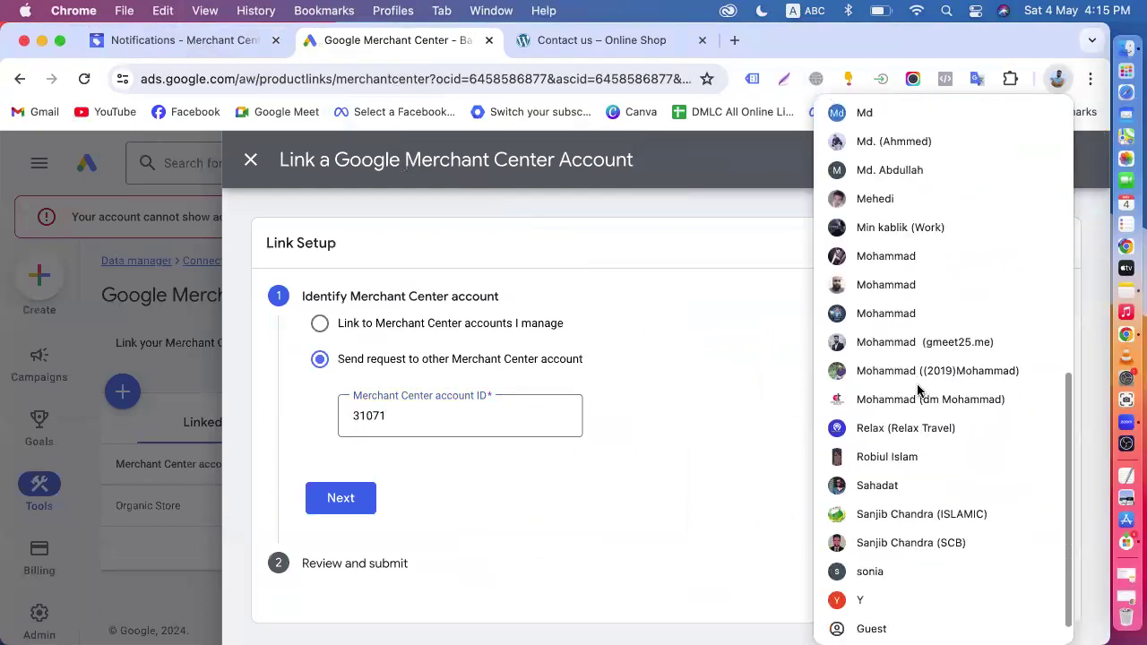
pyautogui.scroll(-1, 918, 388)
pyautogui.click(872, 226)
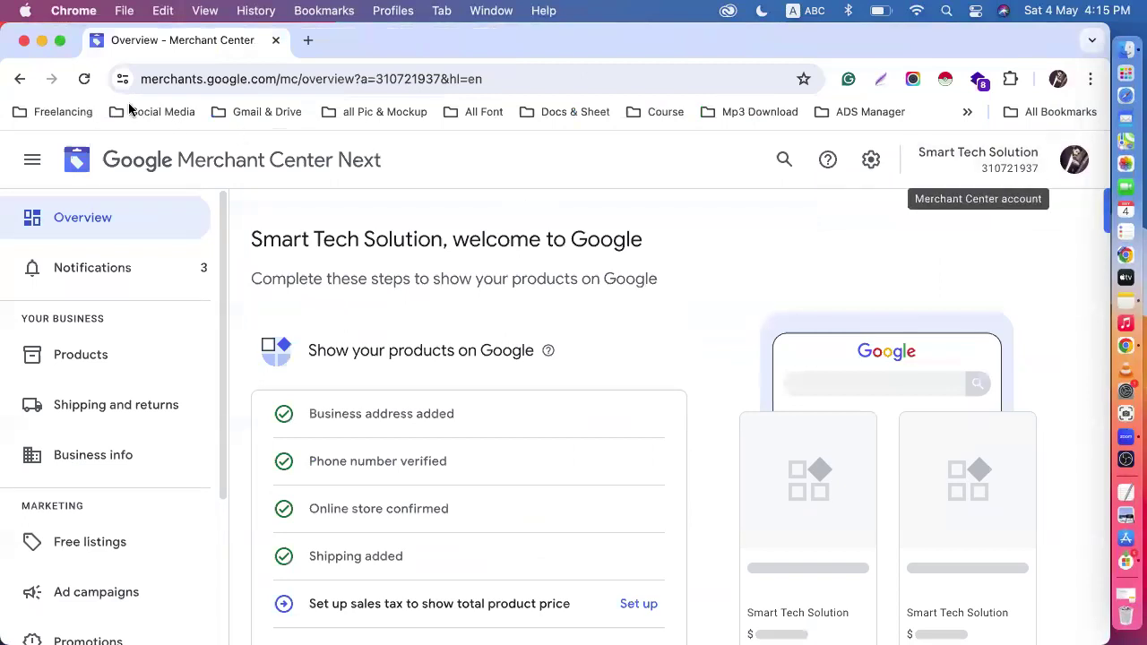
pyautogui.click(41, 41)
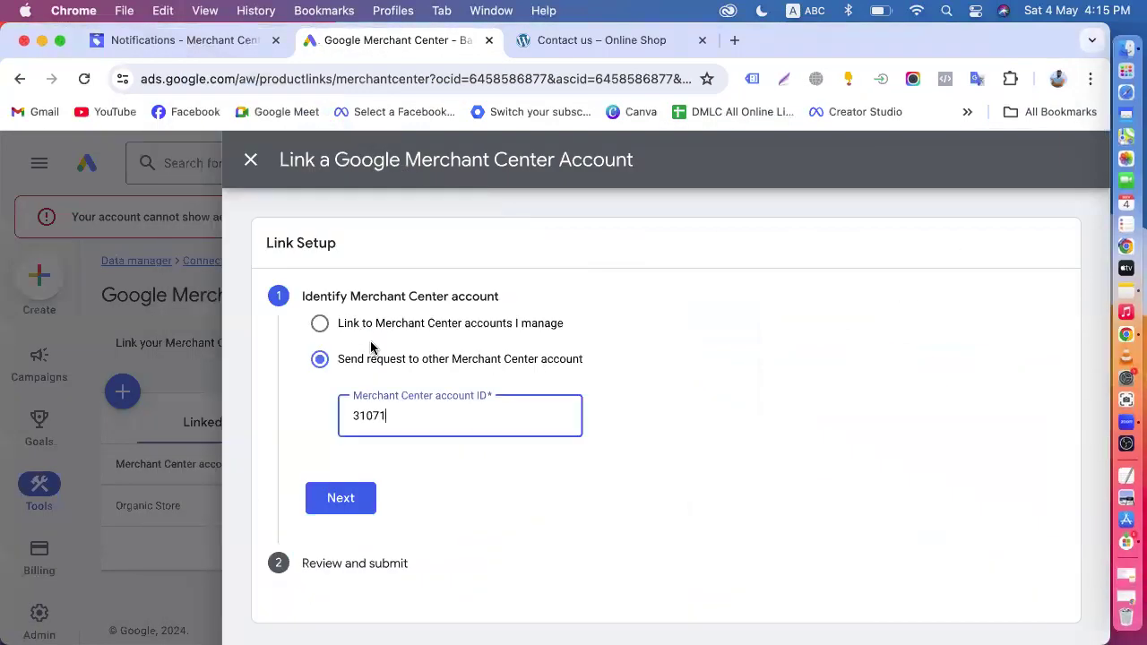
pyautogui.click(339, 500)
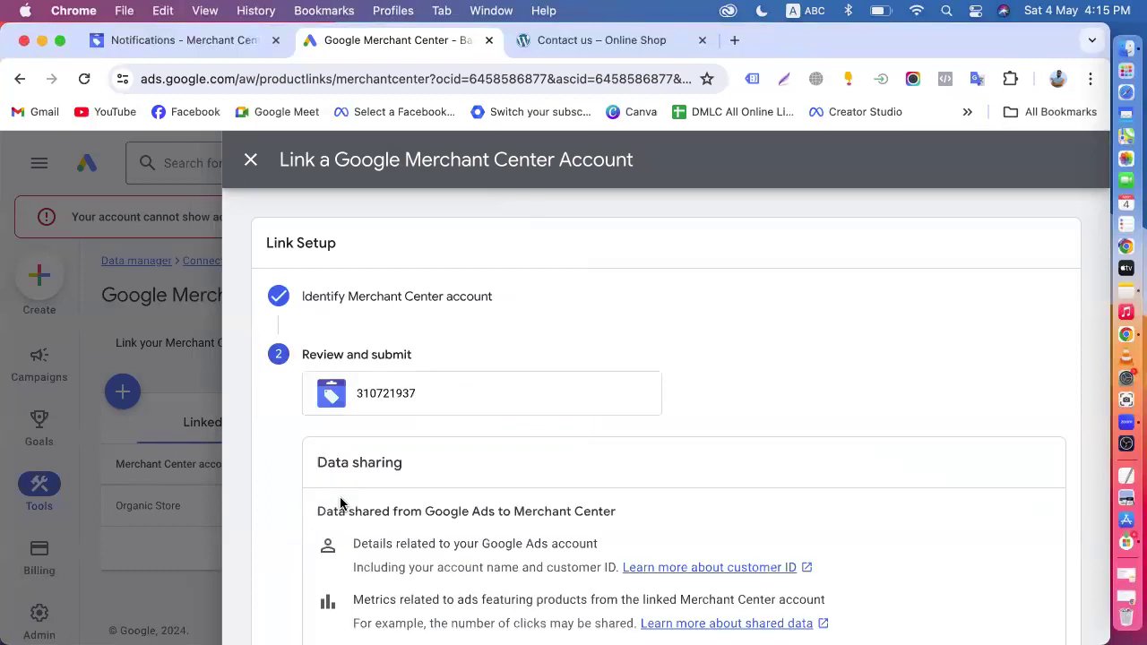
# - Review the data shared between Google Ads and Merchant Center, submit the link request, and close the link setup
pyautogui.scroll(-5, 341, 502)
pyautogui.scroll(5, 361, 365)
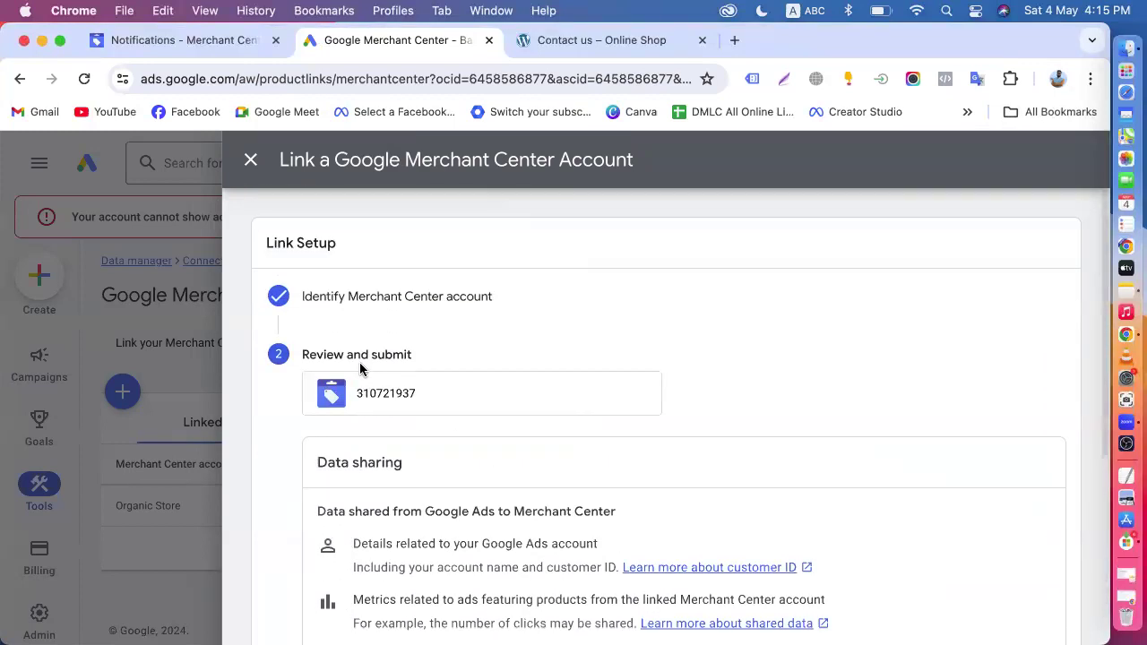
pyautogui.scroll(-5, 450, 456)
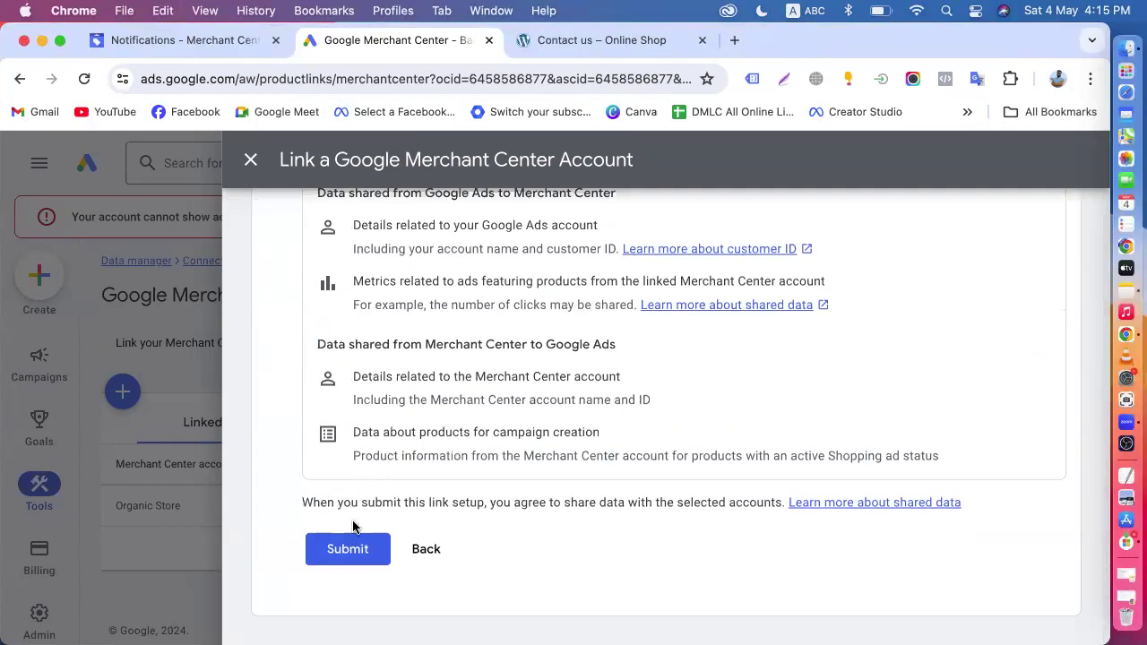
pyautogui.click(350, 549)
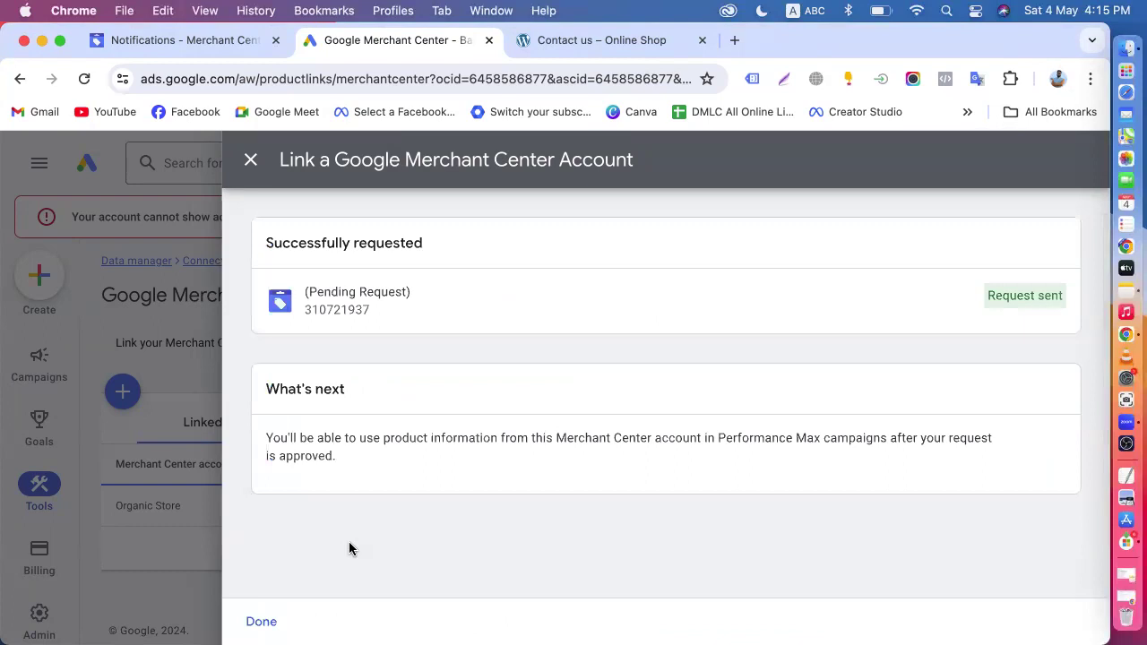
pyautogui.click(250, 160)
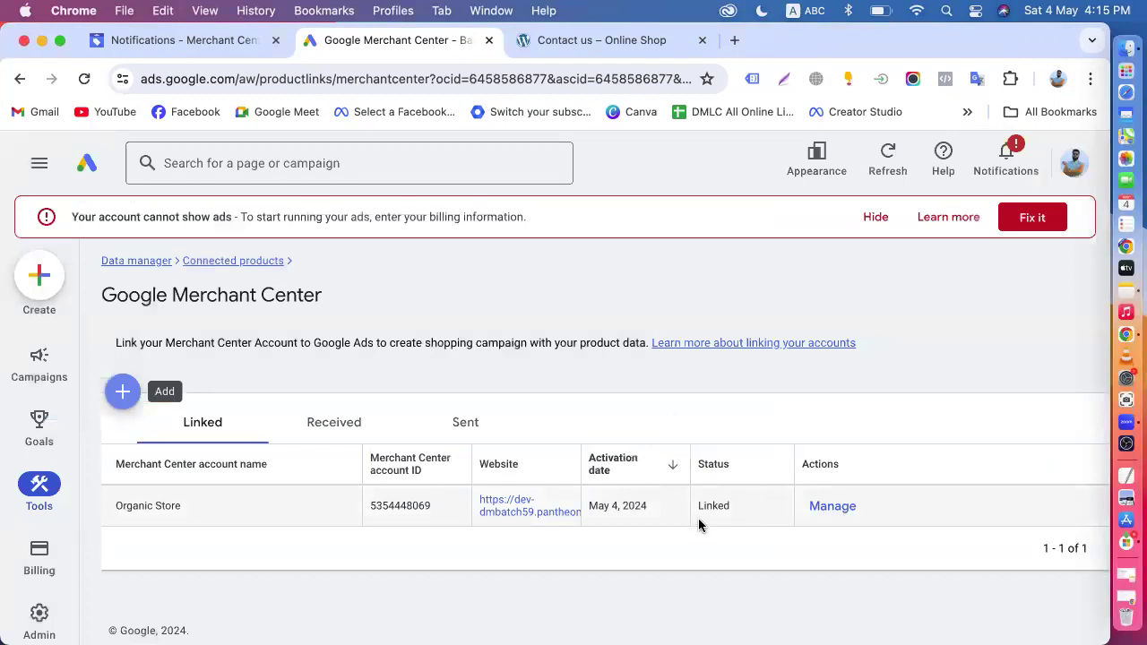
# - Return to the Chrome profile with the Smart Tech Solution Merchant Center, reload the overview, and open its notifications
pyautogui.click(41, 41)
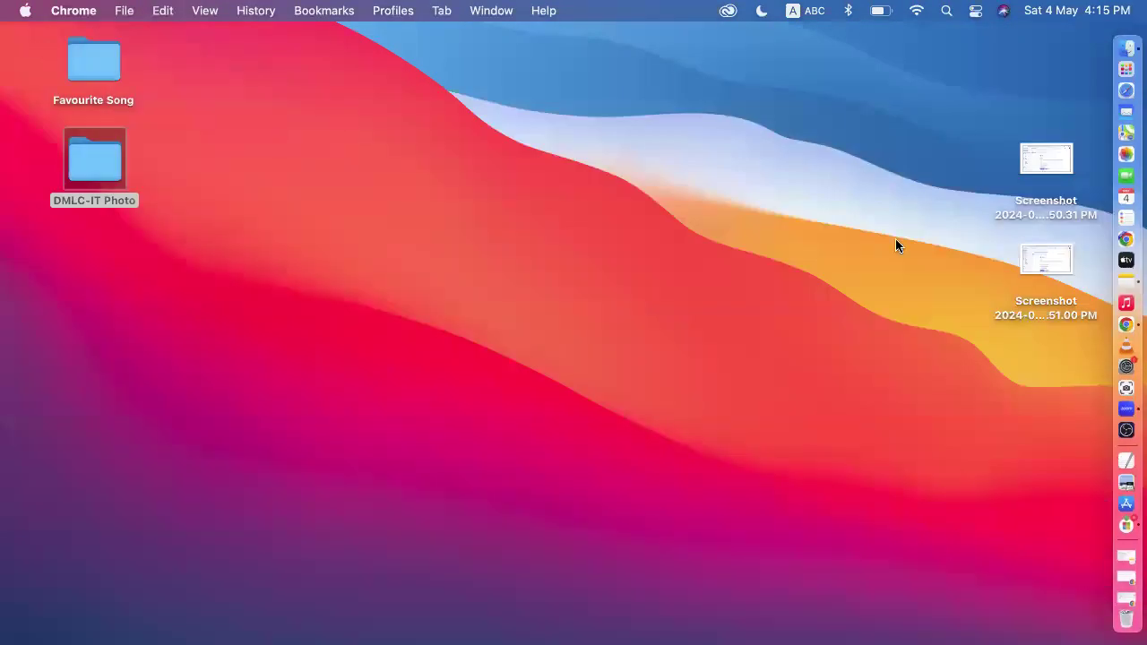
pyautogui.click(1109, 328)
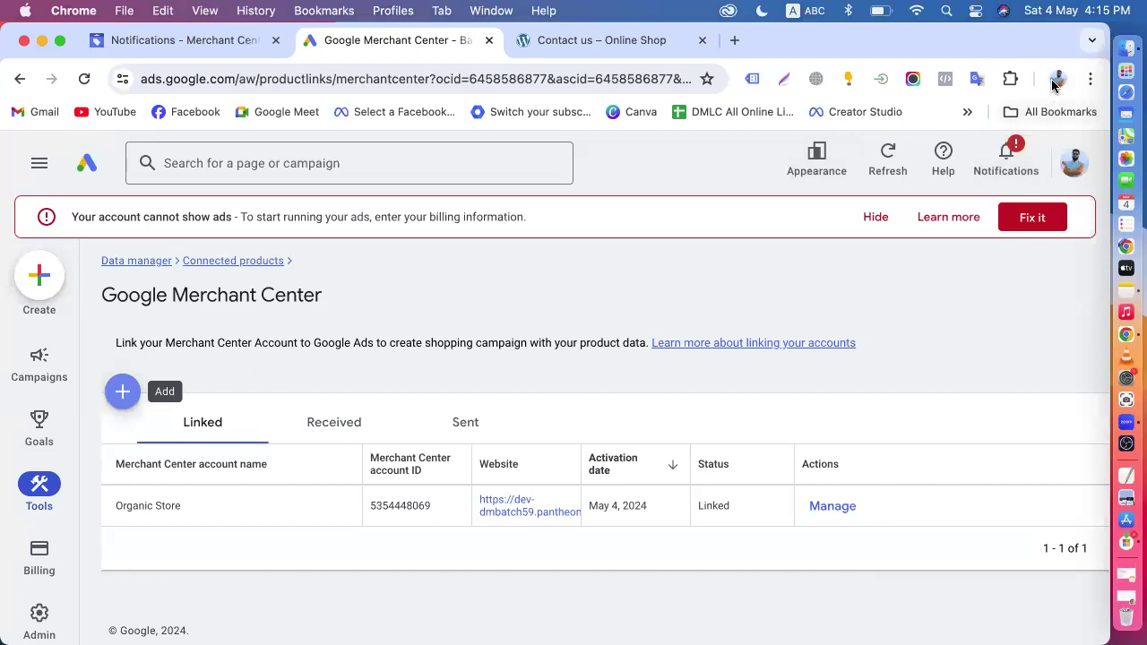
pyautogui.click(1056, 78)
pyautogui.scroll(-5, 905, 342)
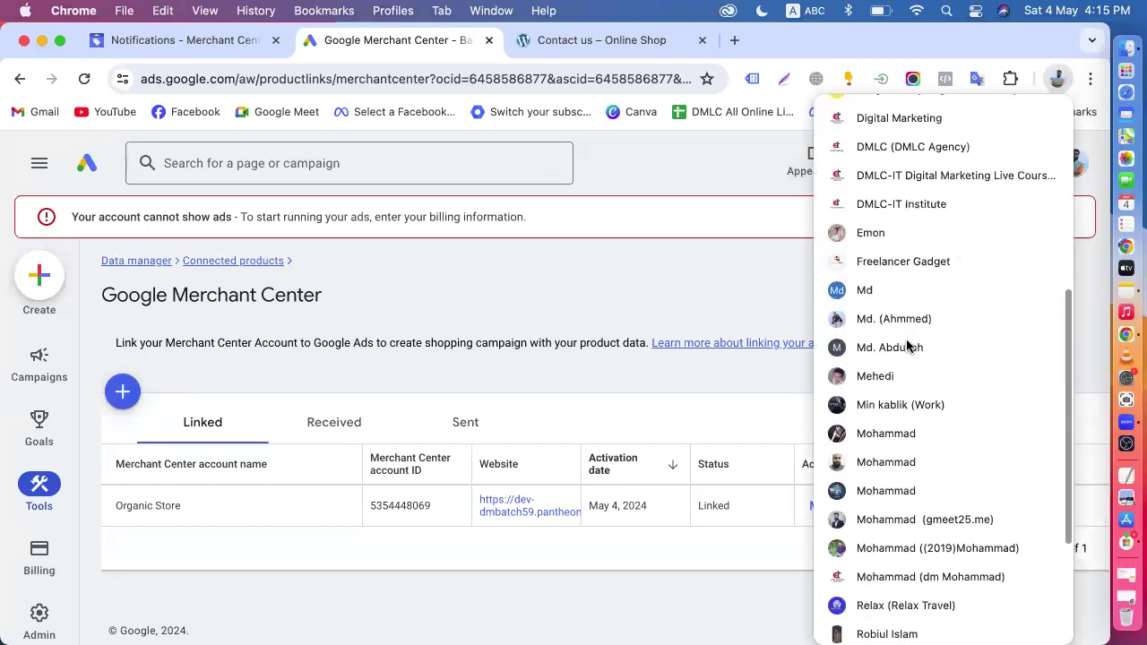
pyautogui.scroll(-2, 905, 345)
pyautogui.click(845, 405)
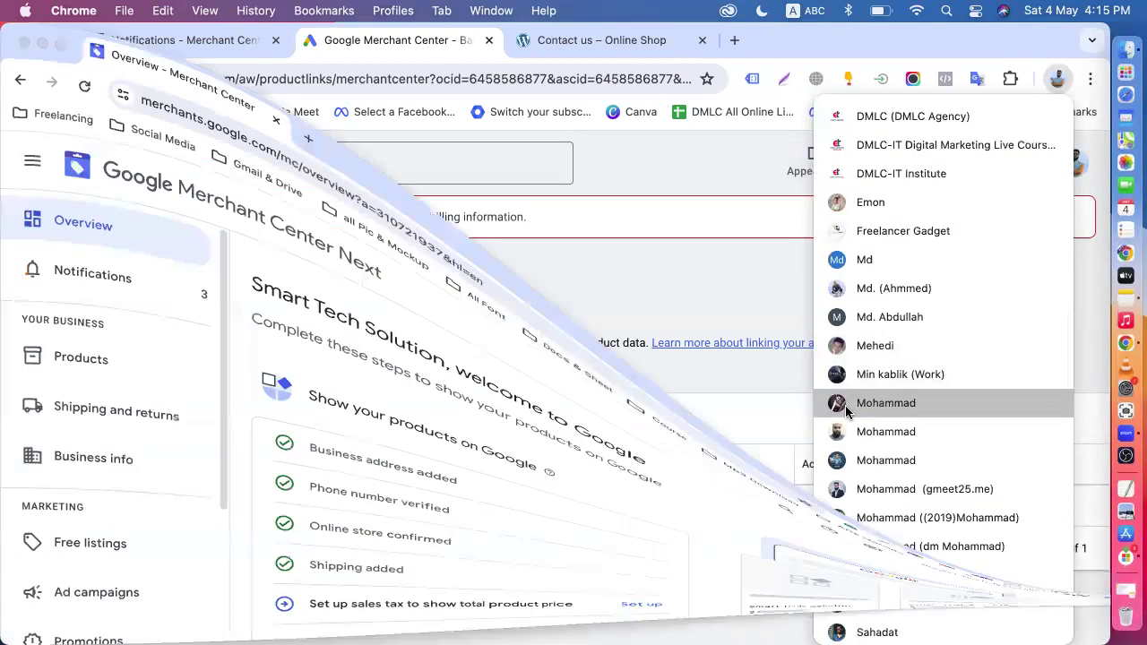
pyautogui.click(85, 78)
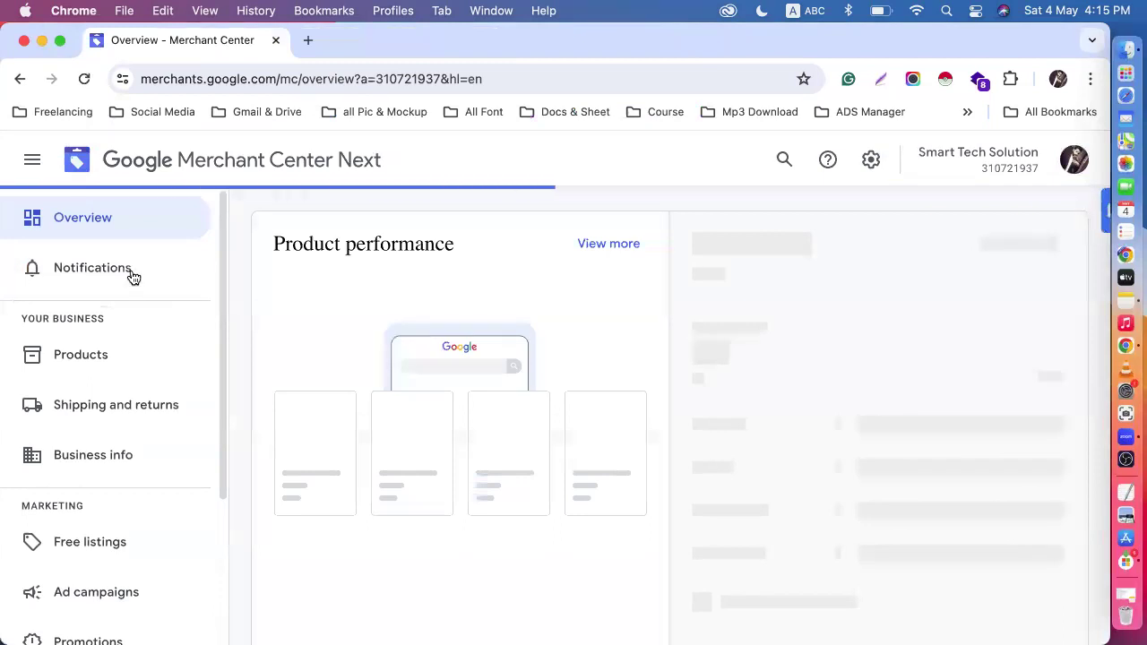
pyautogui.click(133, 277)
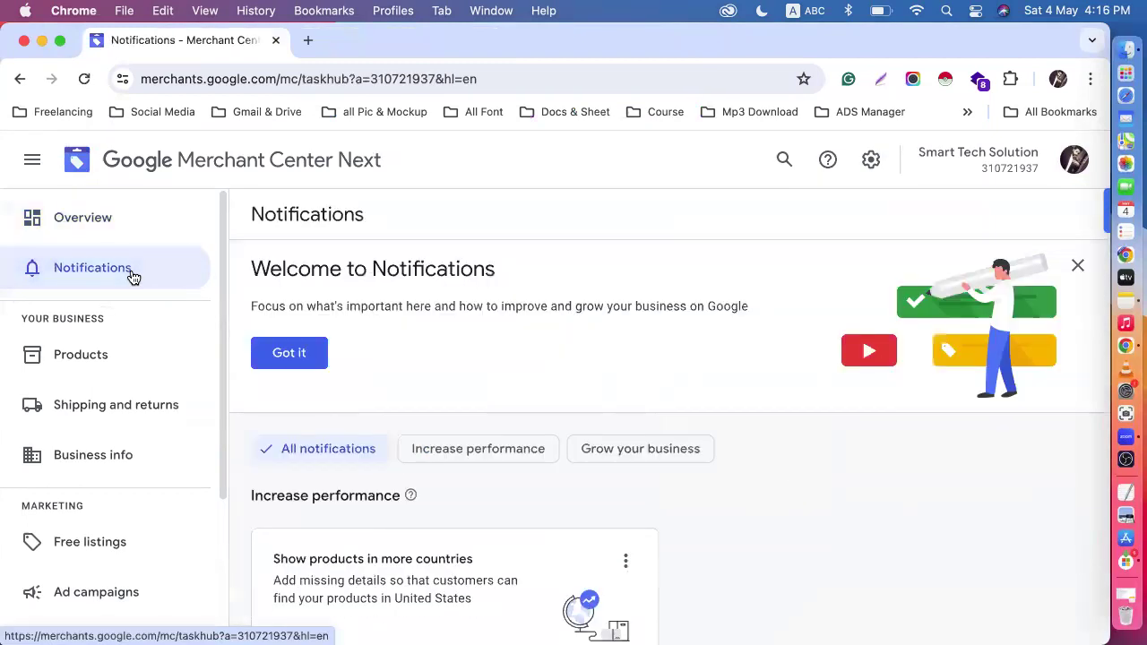
# - Open Gmail from the bookmarks in a new tab and check the inbox, Spam, Trash and All Mail for the link request
pyautogui.click(308, 40)
pyautogui.click(237, 113)
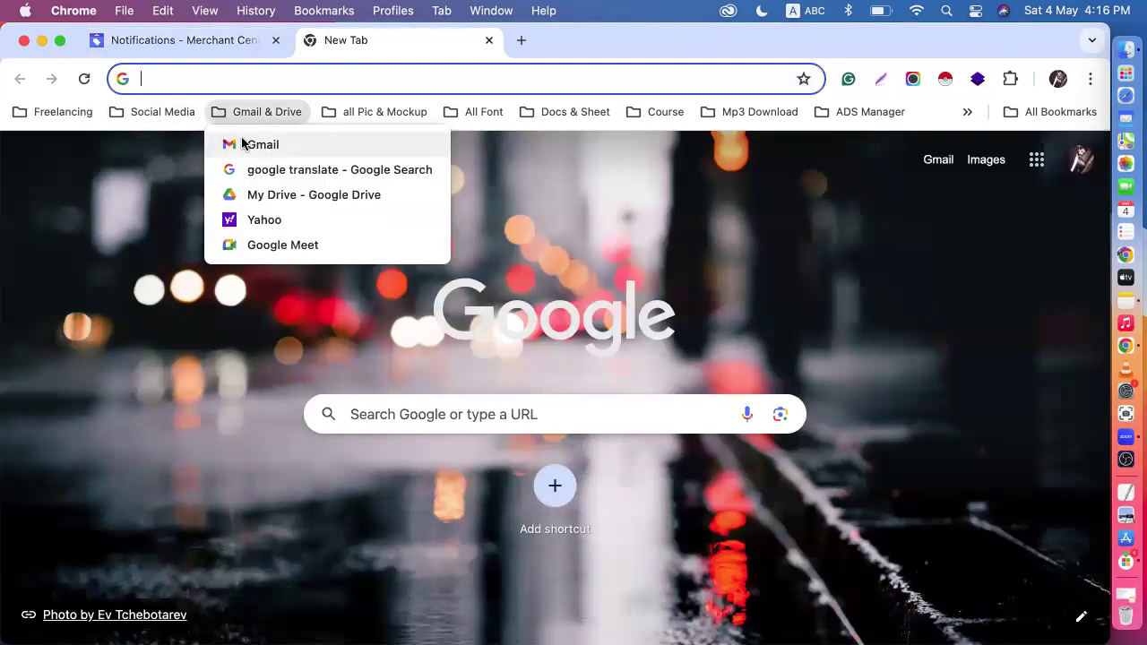
pyautogui.click(242, 143)
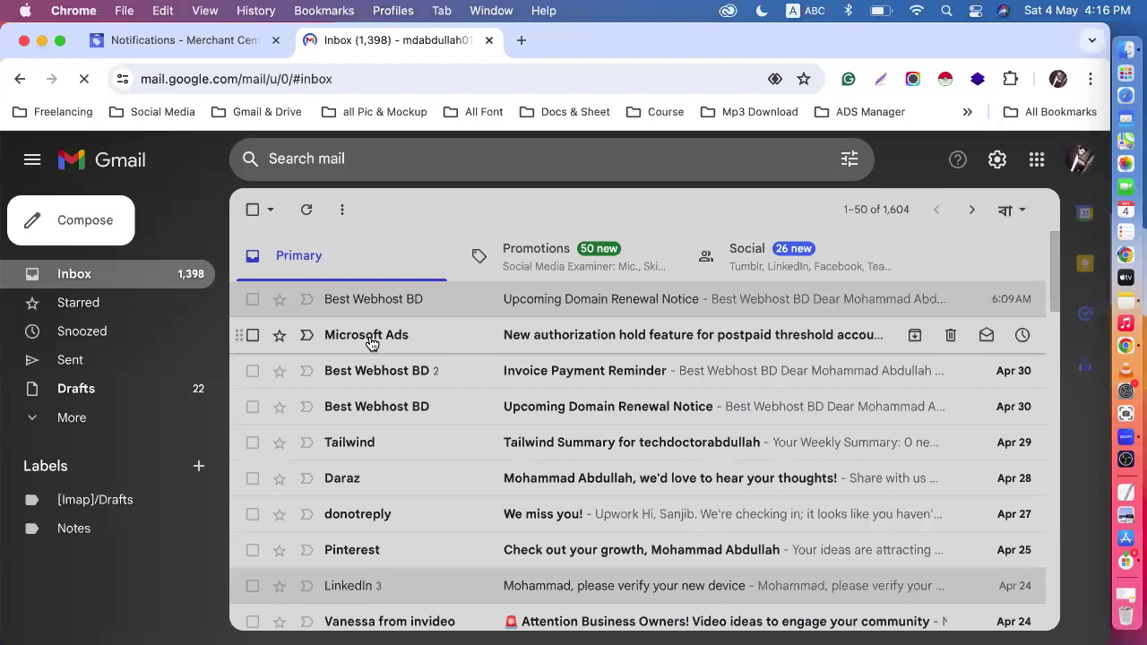
pyautogui.click(91, 421)
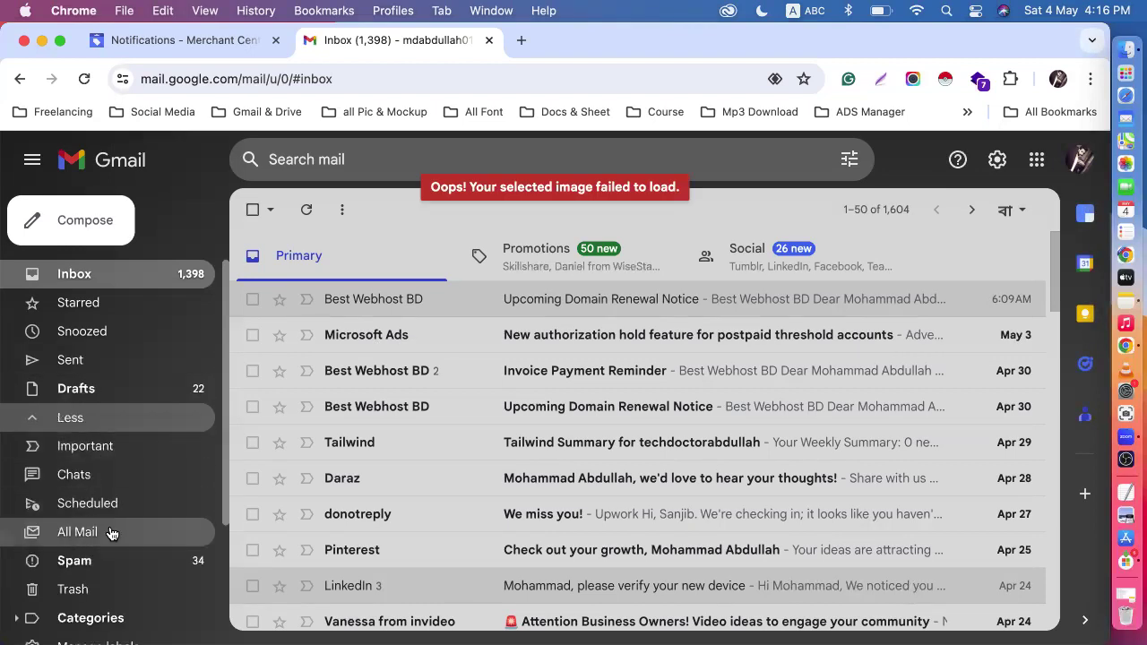
pyautogui.click(95, 561)
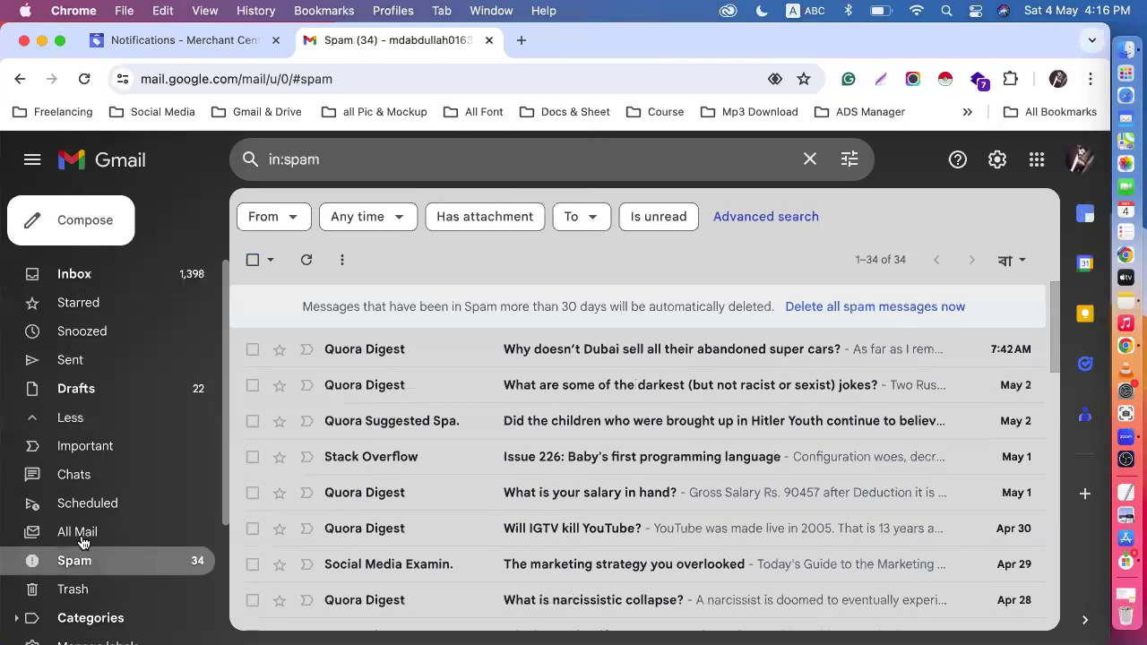
pyautogui.click(79, 589)
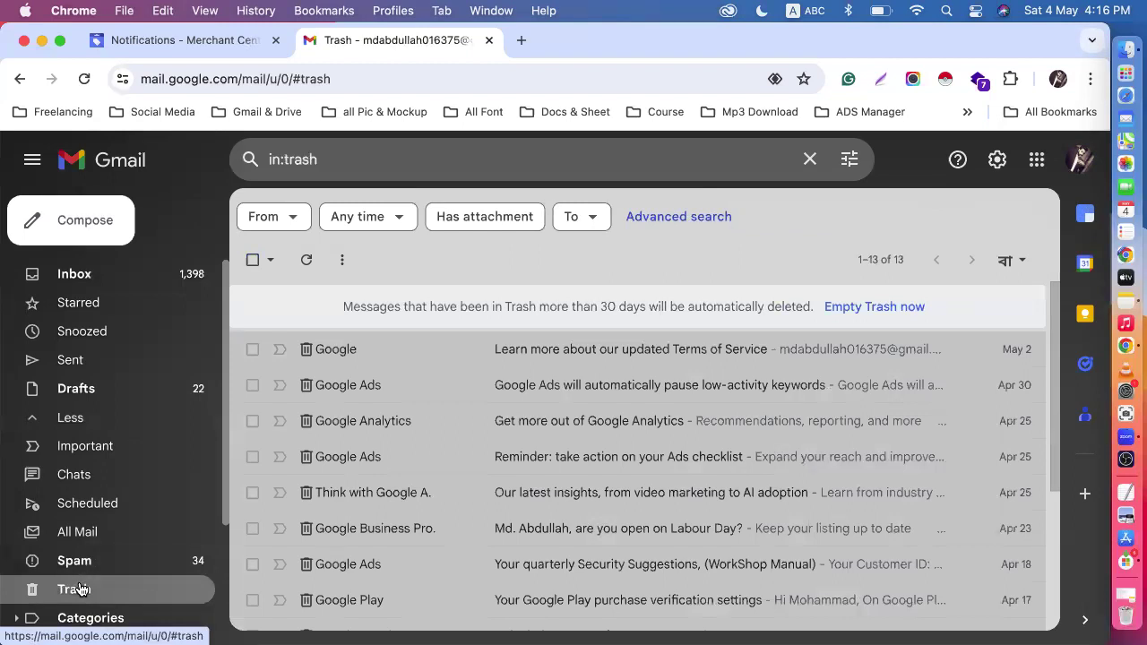
pyautogui.click(89, 536)
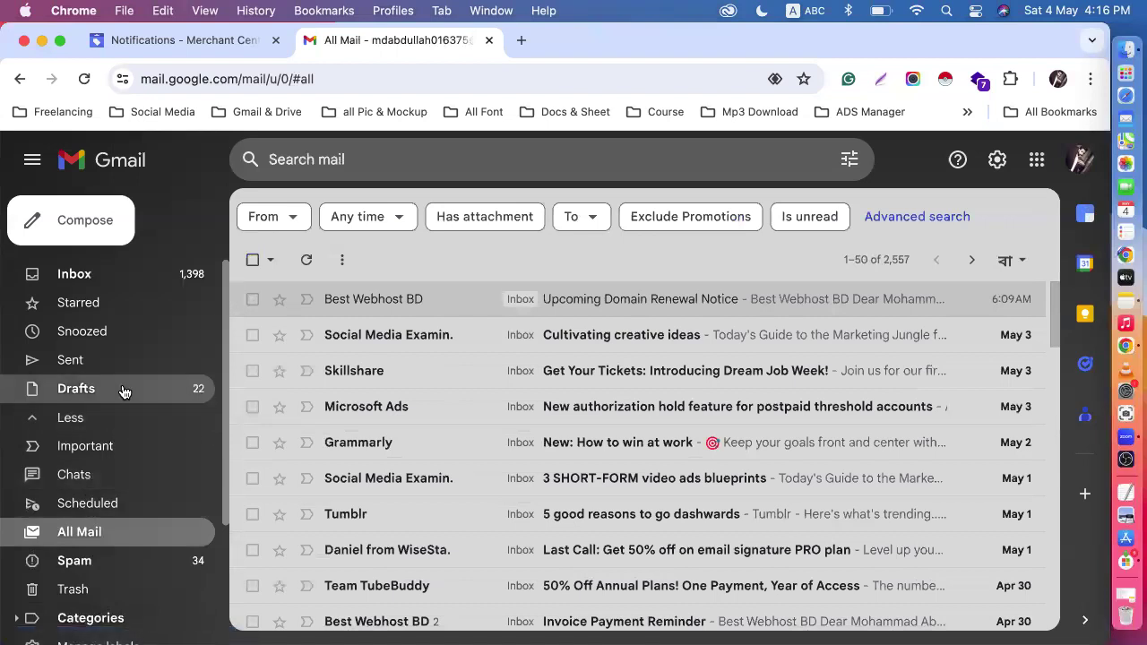
# - Return to the Smart Tech Solution notifications page and look through all notifications for the Google Ads link request
pyautogui.click(199, 41)
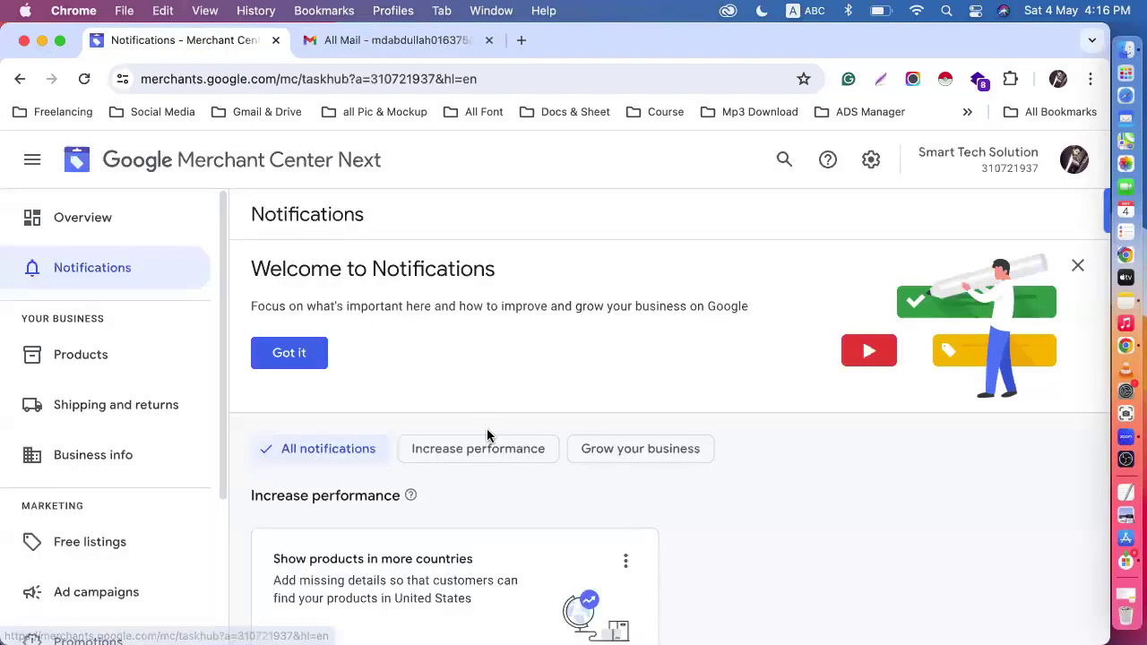
pyautogui.scroll(-3, 487, 435)
pyautogui.scroll(-3, 486, 435)
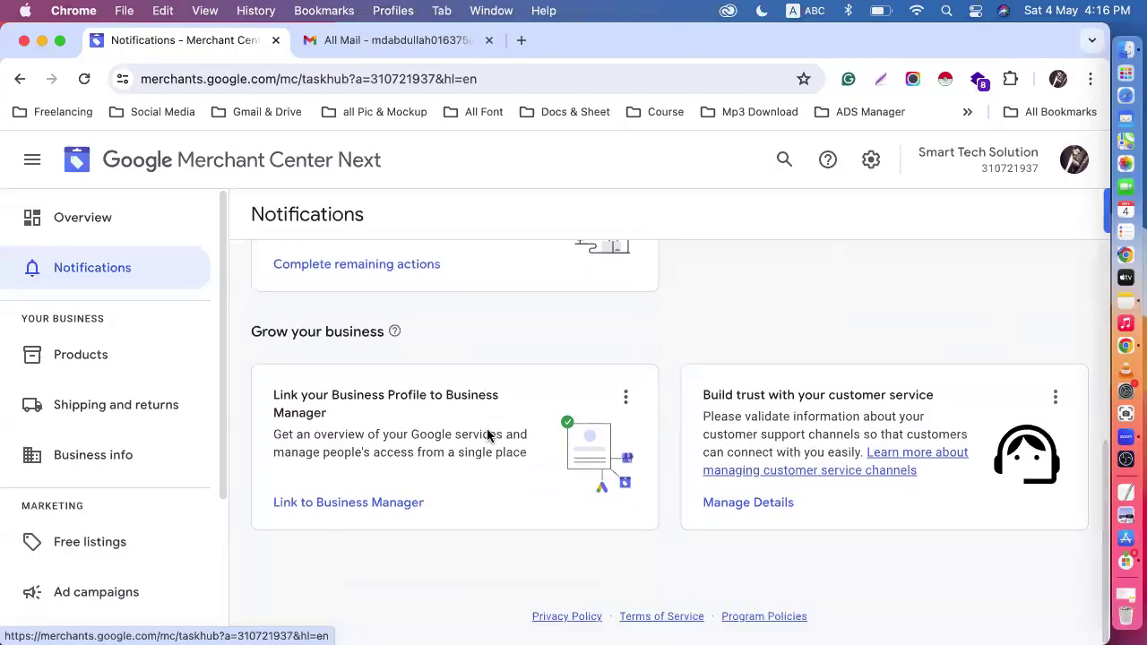
pyautogui.scroll(5, 486, 432)
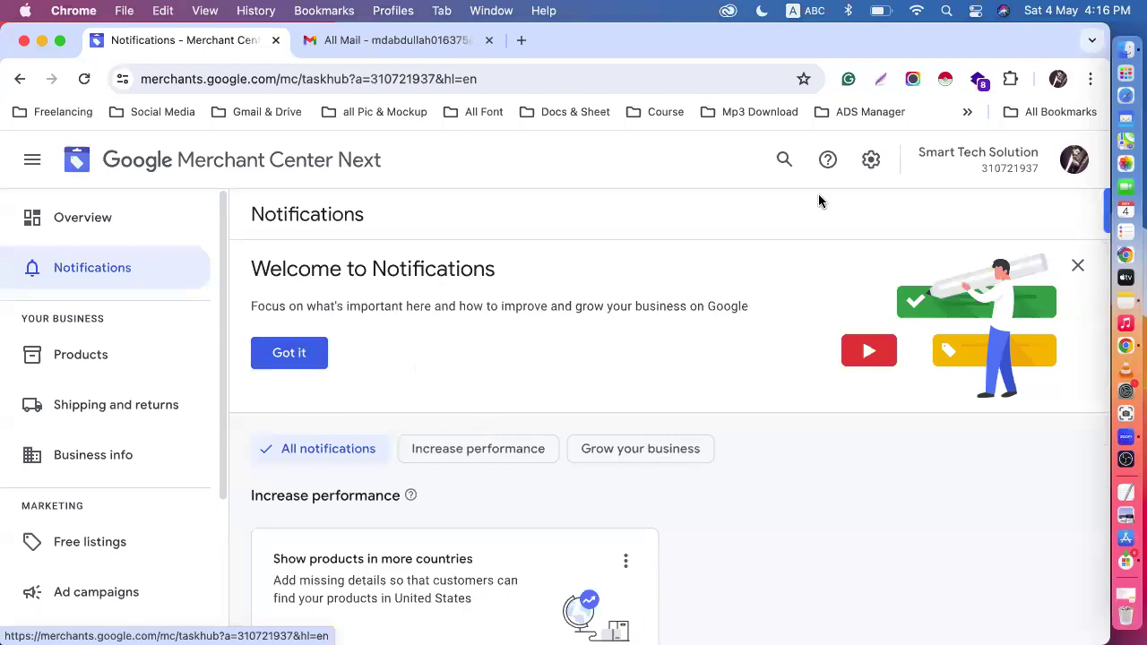
# - Open the Merchant Center personal preferences, review the email notification types, and close the preferences
pyautogui.click(868, 161)
pyautogui.scroll(-1, 833, 443)
pyautogui.scroll(1, 788, 453)
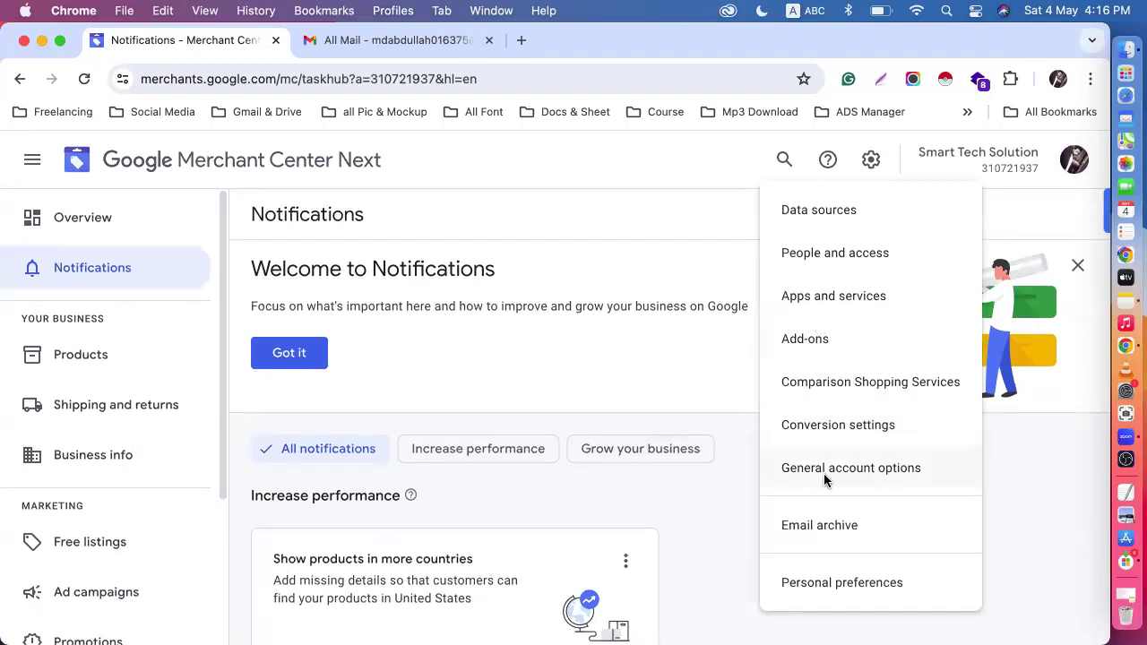
pyautogui.click(813, 582)
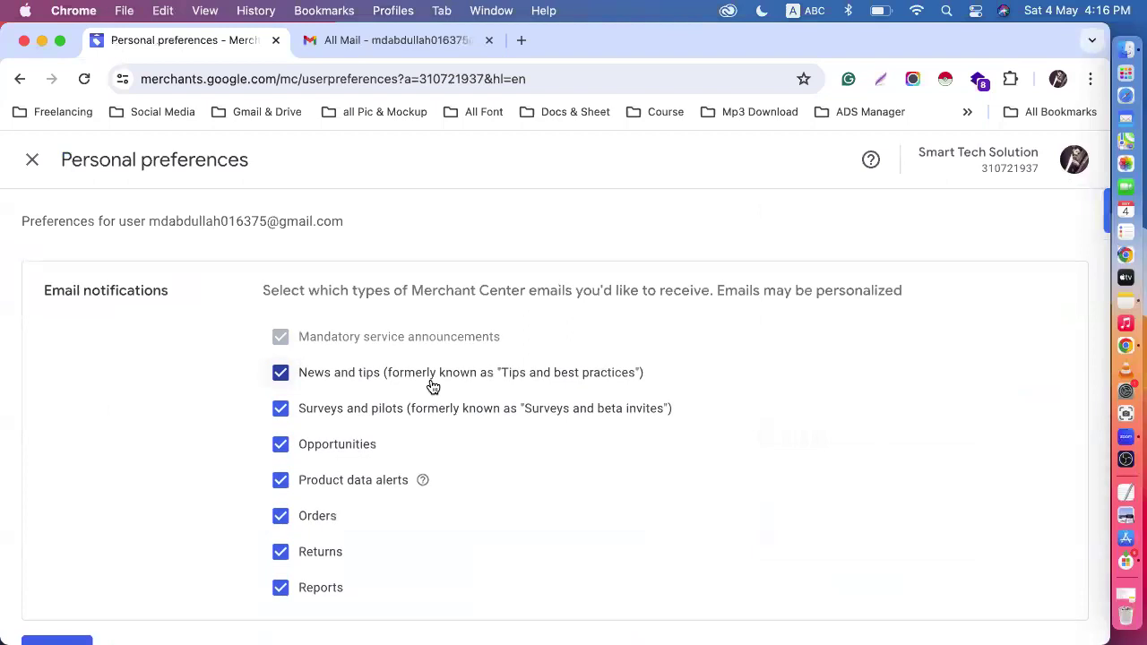
pyautogui.scroll(-1, 430, 384)
pyautogui.scroll(1, 430, 383)
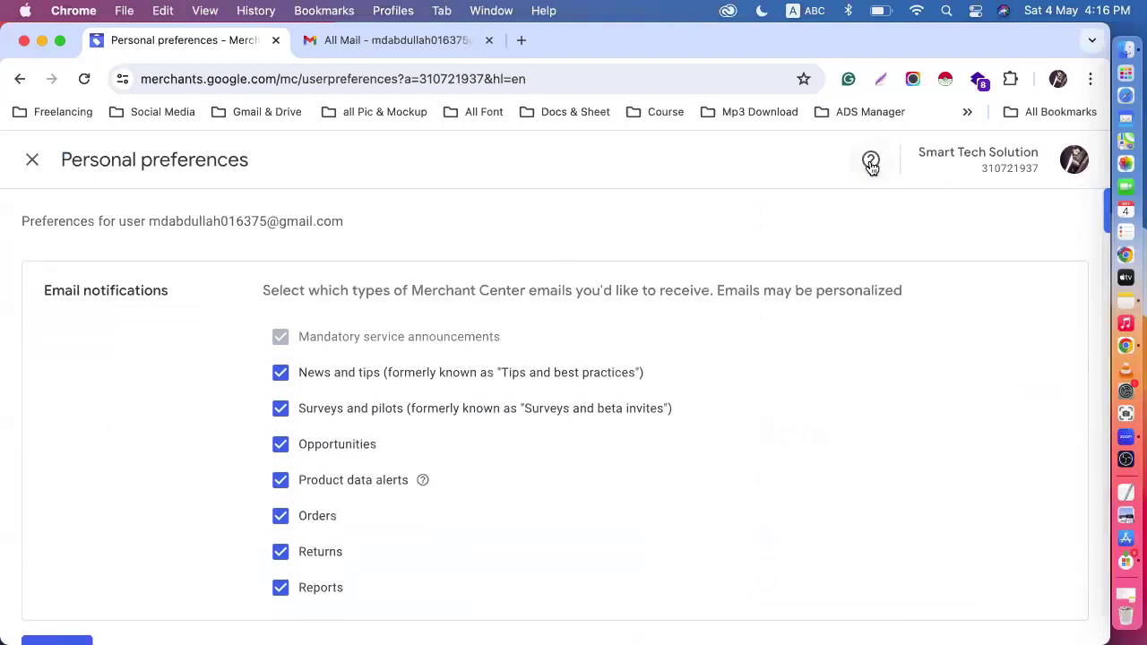
pyautogui.click(17, 167)
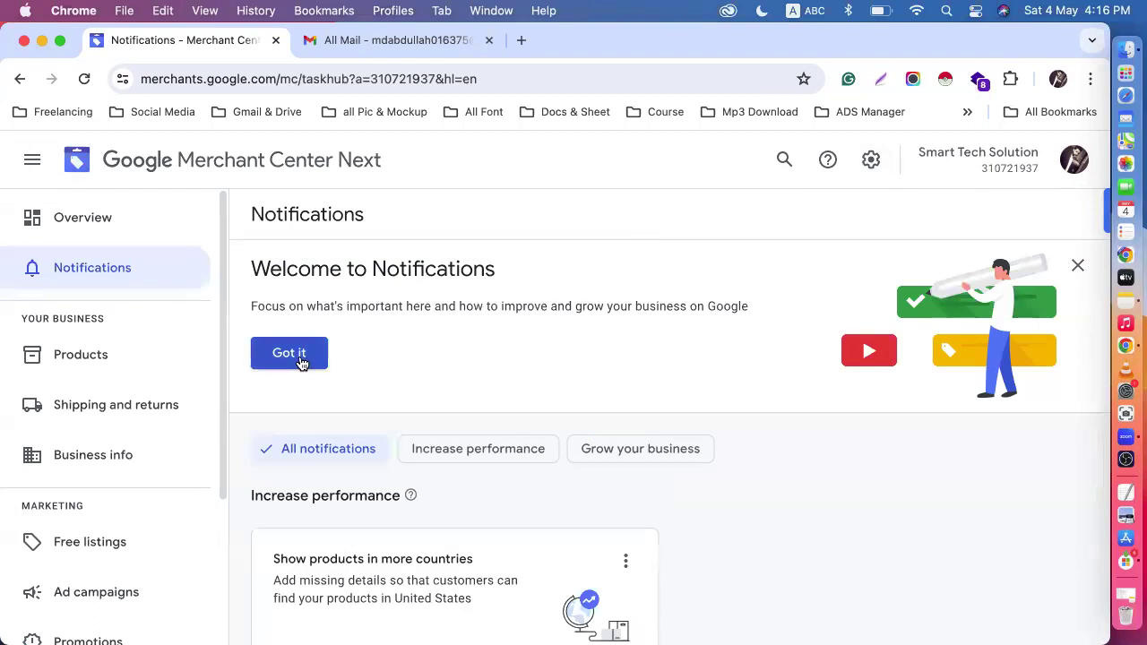
# - Look through the Smart Tech Solution overview page for the Google Ads link request, collapsing the navigation menu
pyautogui.click(109, 224)
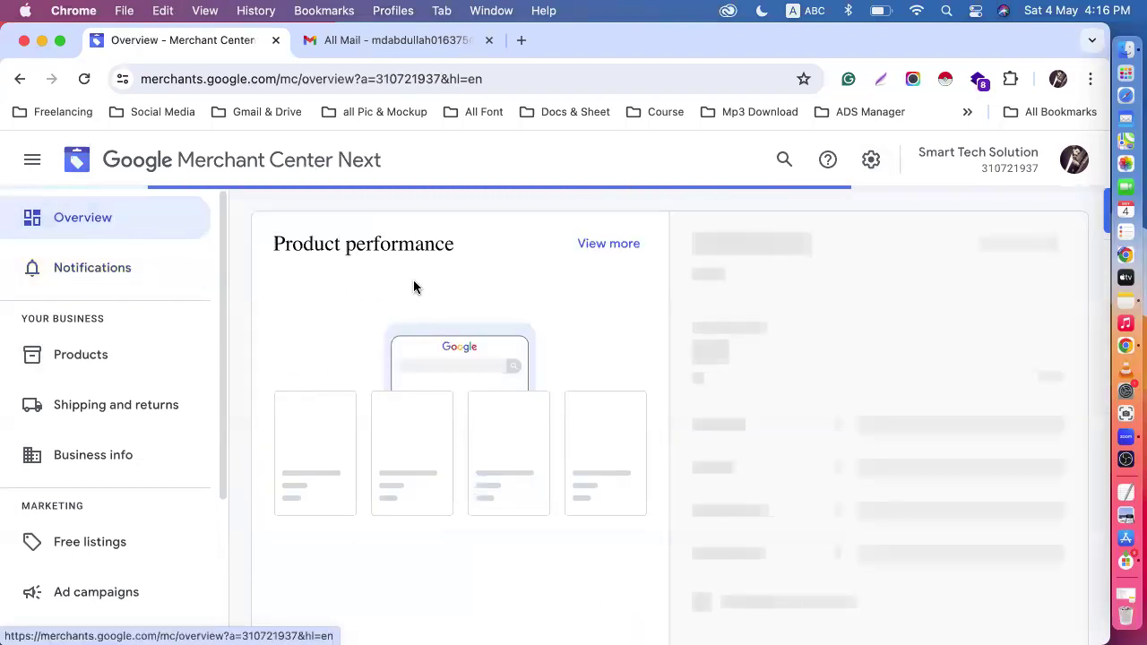
pyautogui.scroll(-5, 587, 326)
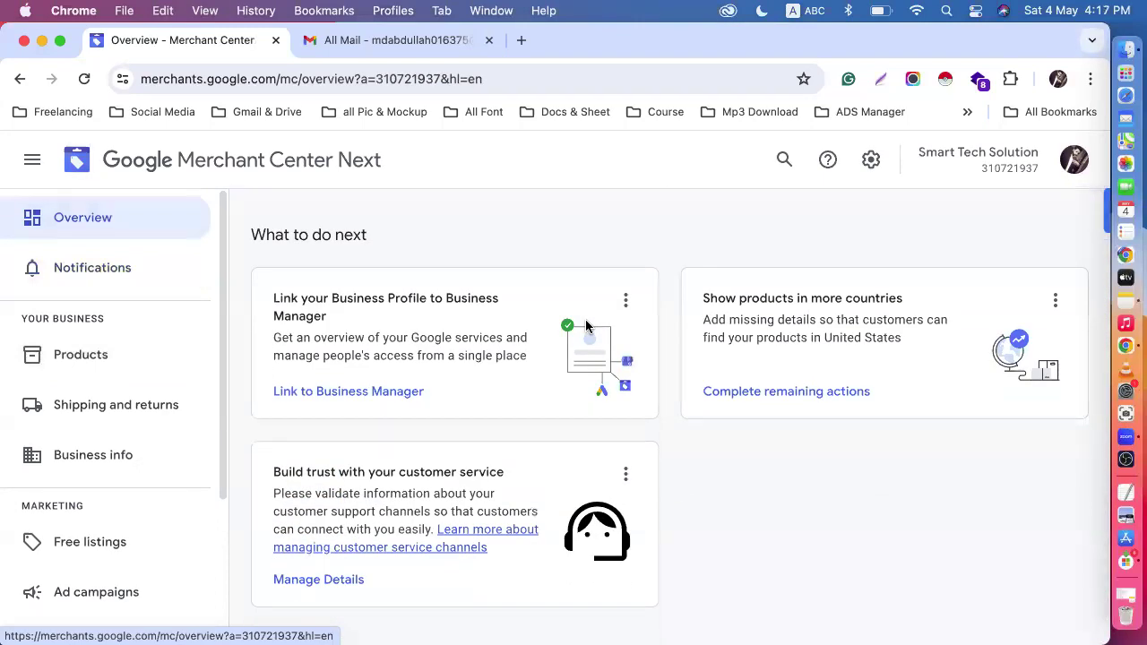
pyautogui.scroll(5, 586, 326)
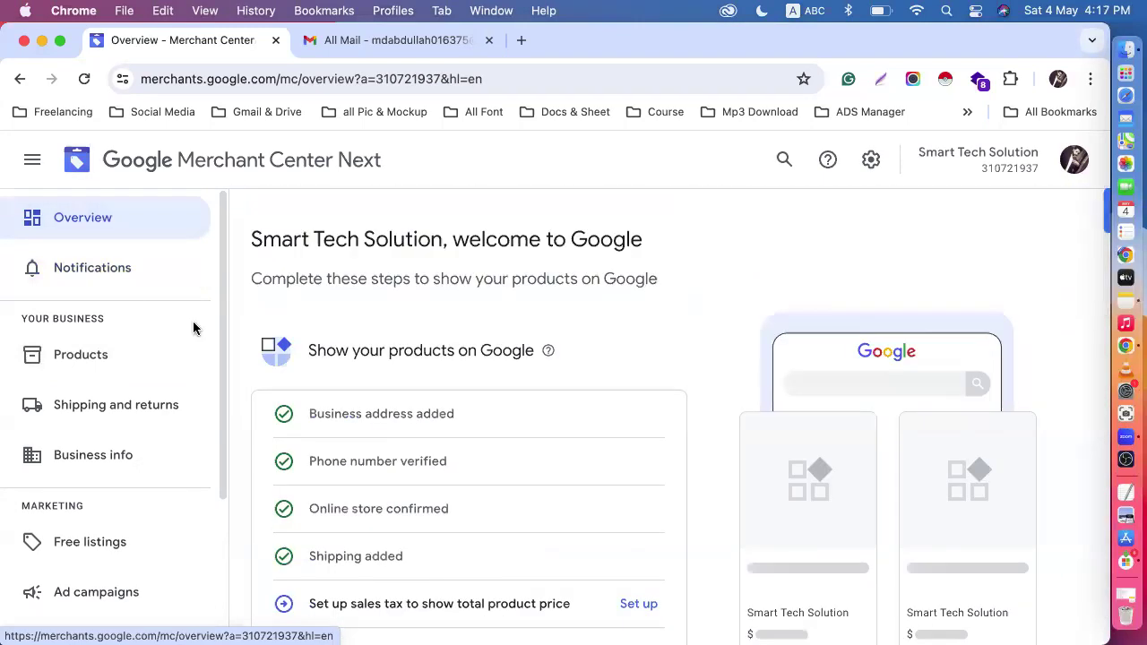
pyautogui.click(31, 158)
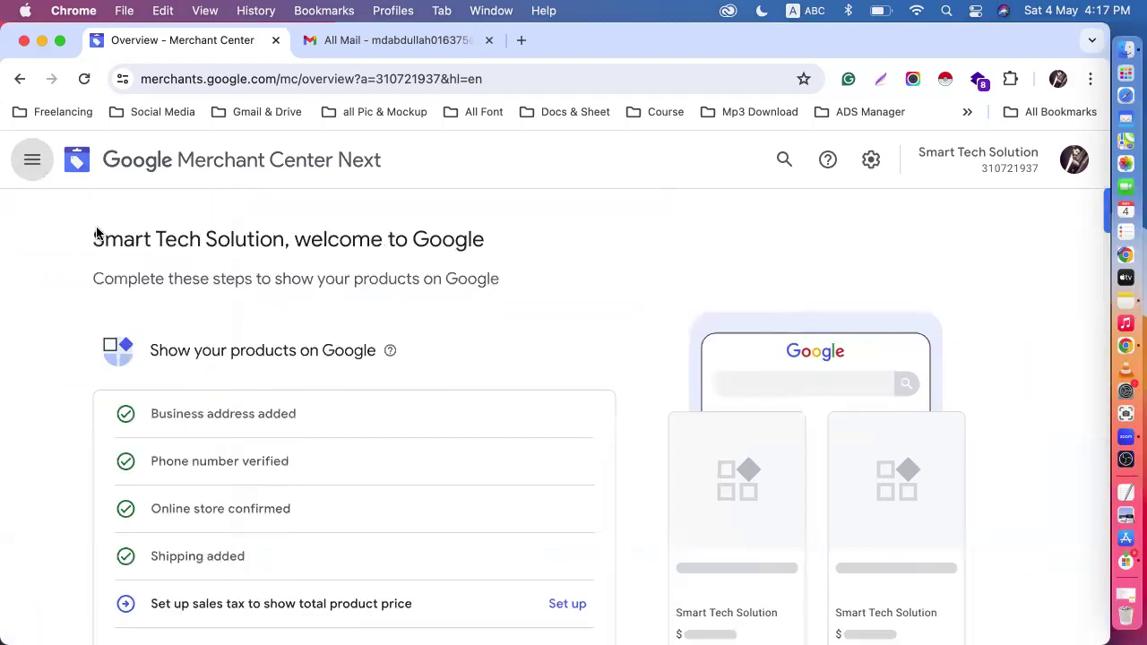
pyautogui.scroll(-3, 357, 430)
pyautogui.scroll(3, 358, 430)
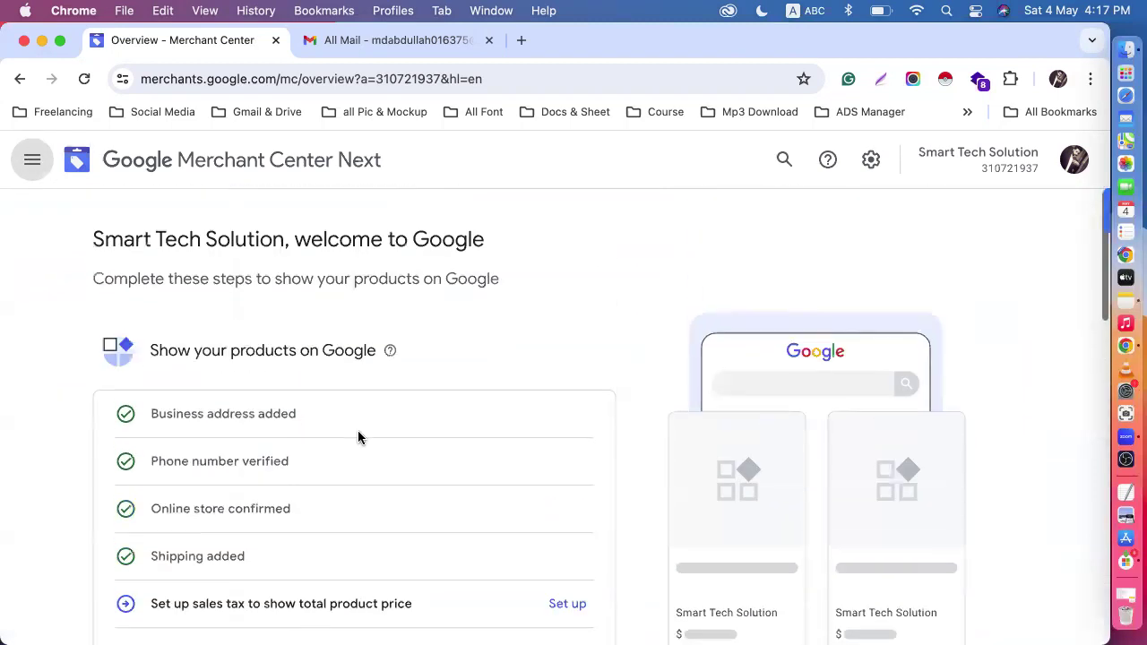
# - Check the general account options and the Comparison Shopping Services settings for the link request, closing each page after viewing it
pyautogui.click(874, 163)
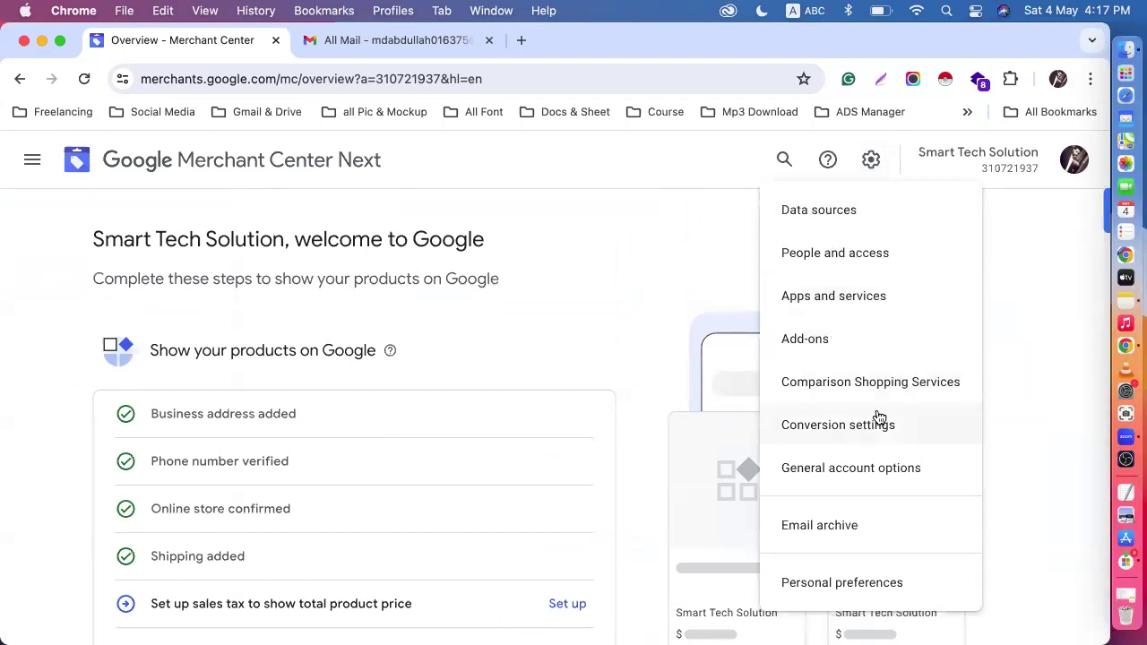
pyautogui.click(842, 468)
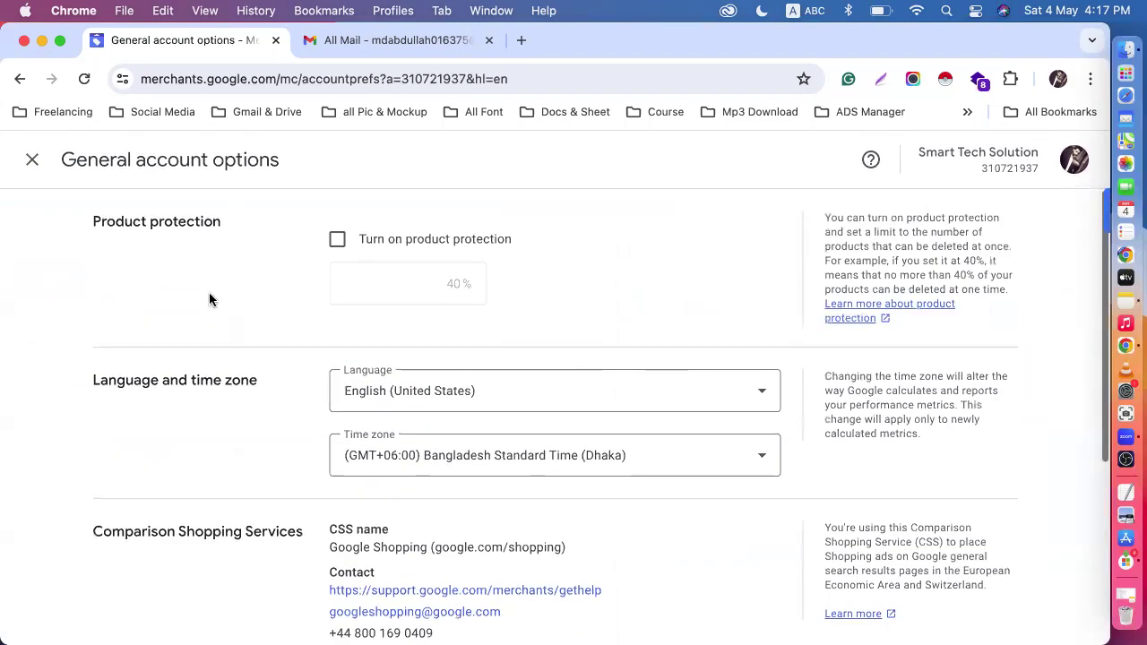
pyautogui.click(33, 160)
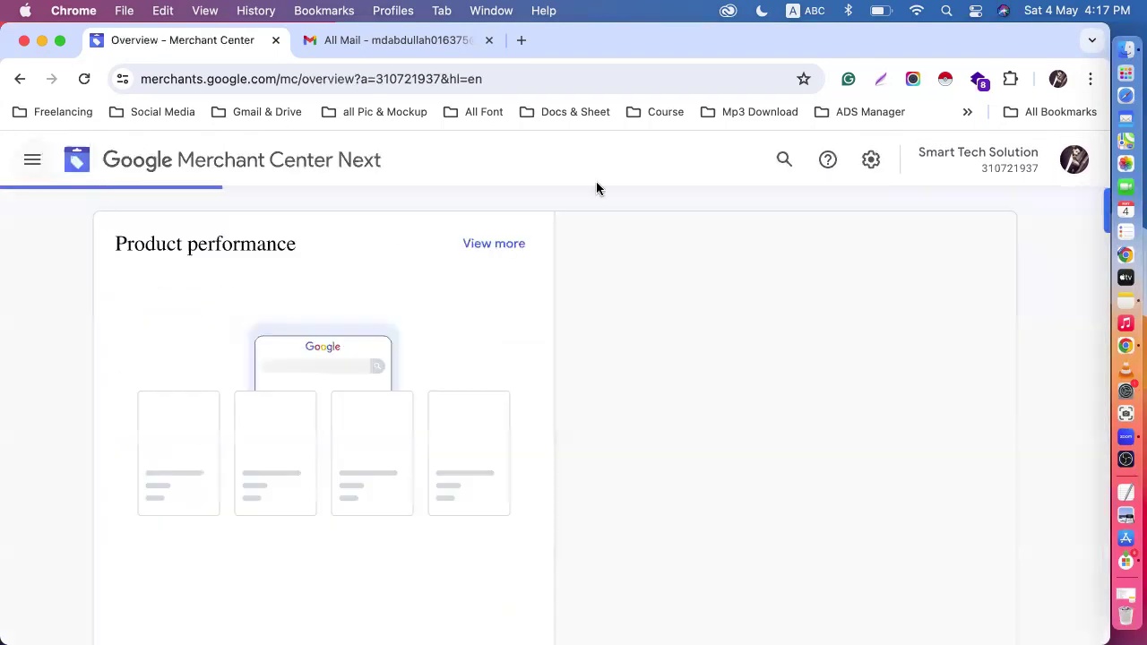
pyautogui.click(879, 175)
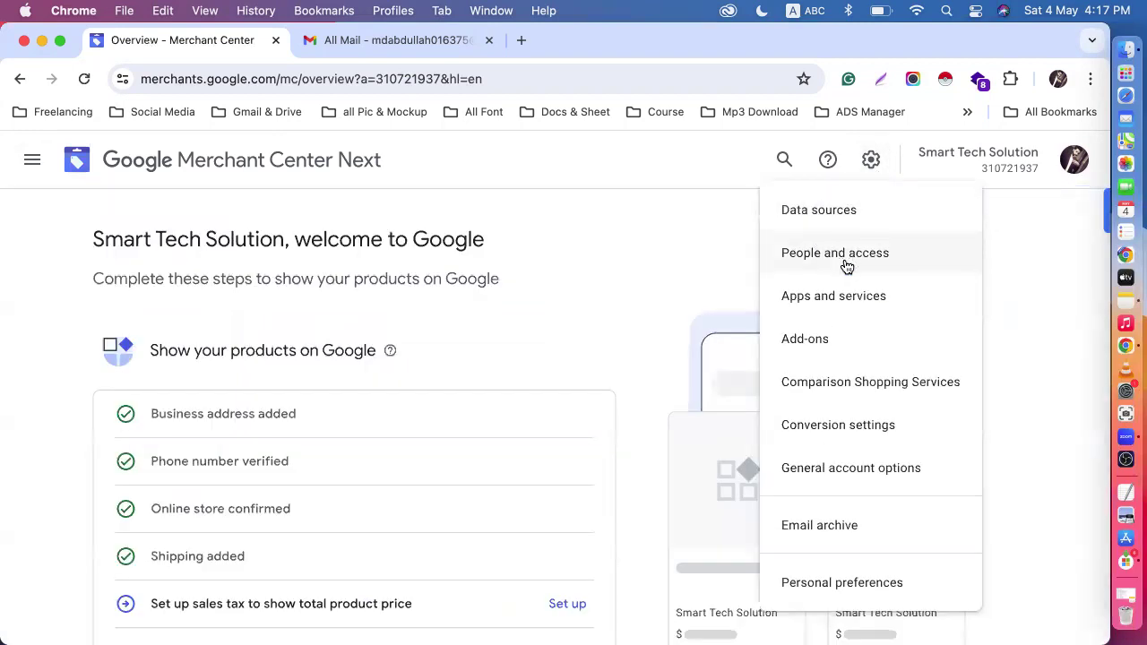
pyautogui.click(856, 398)
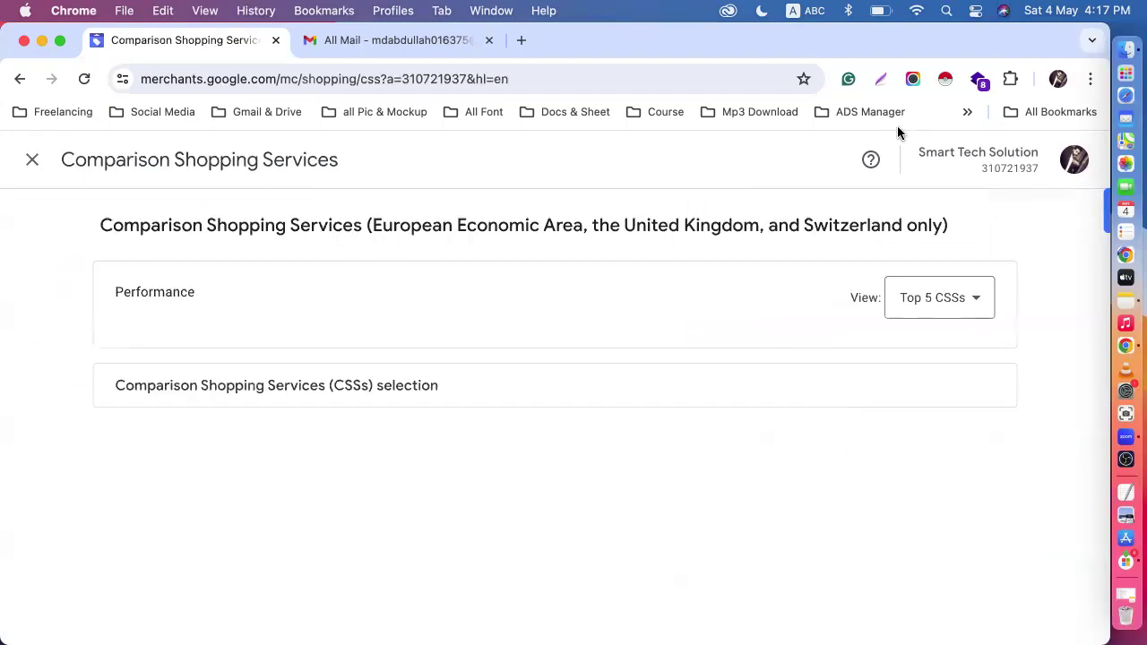
pyautogui.click(30, 160)
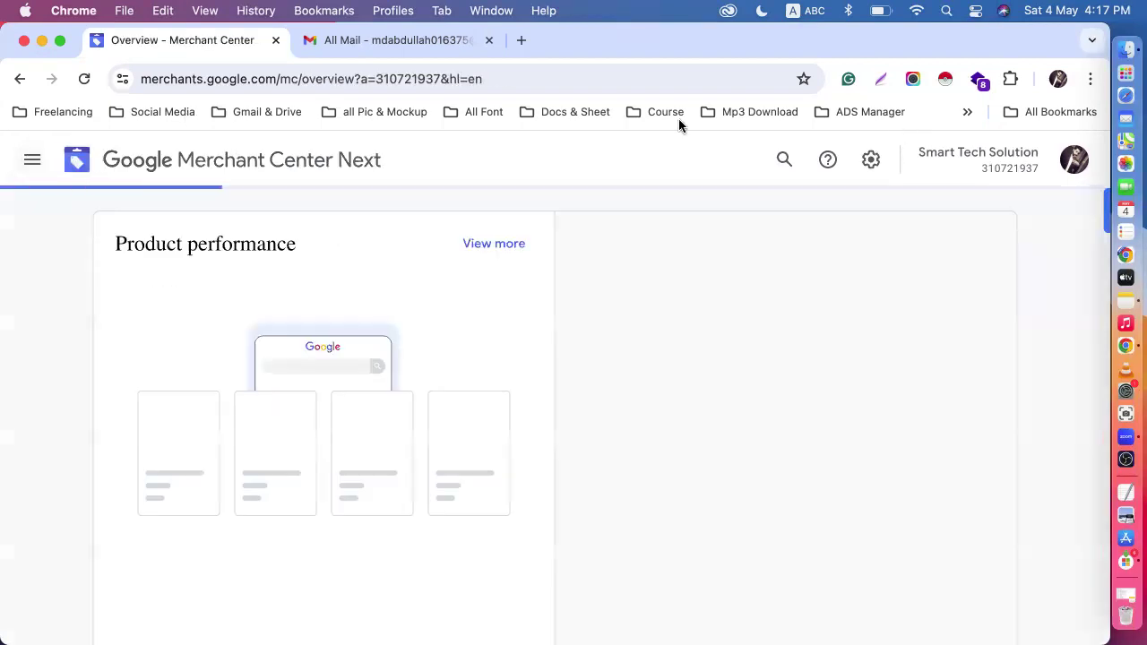
# - Review the discoverable and active add-ons in the Merchant Center settings, and close the Add-ons page
pyautogui.click(870, 160)
pyautogui.click(796, 339)
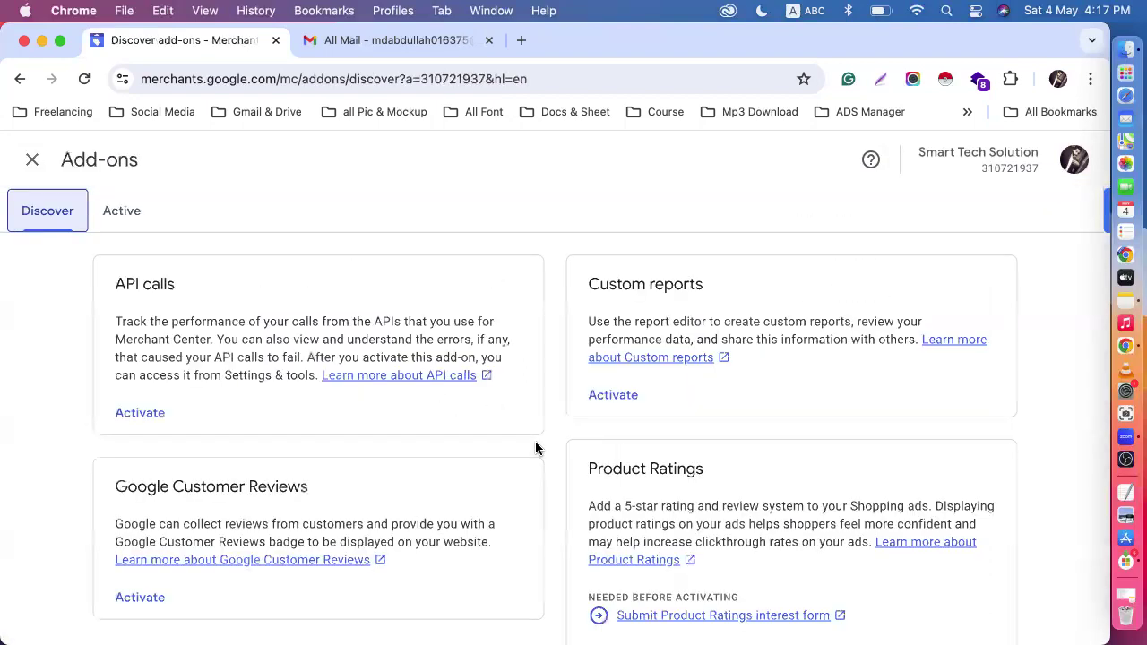
pyautogui.scroll(-1, 535, 444)
pyautogui.scroll(1, 535, 443)
pyautogui.click(139, 215)
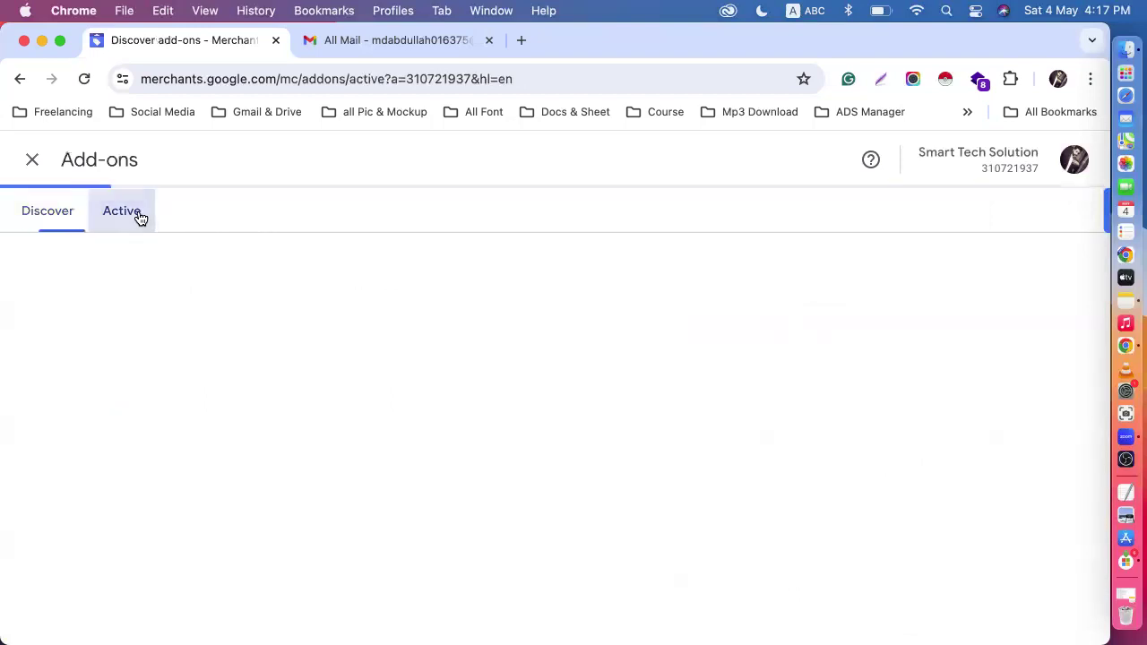
pyautogui.click(29, 163)
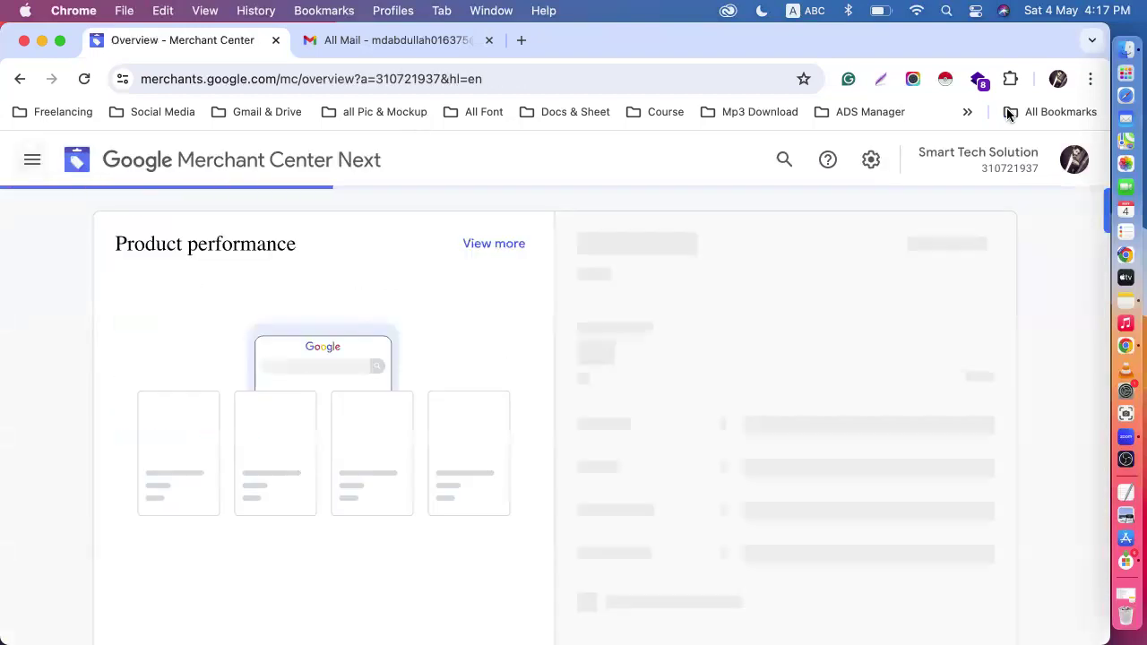
# - Open Apps and services in the Merchant Center settings and review the Google services and third-party apps
pyautogui.click(871, 165)
pyautogui.click(842, 294)
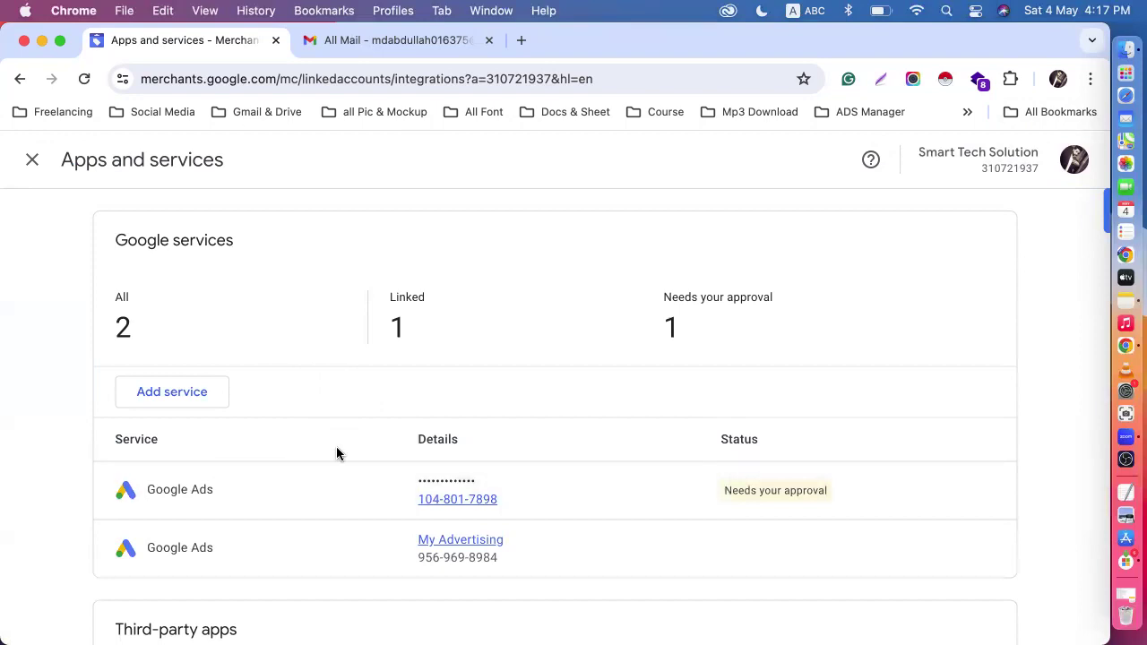
pyautogui.scroll(-4, 308, 528)
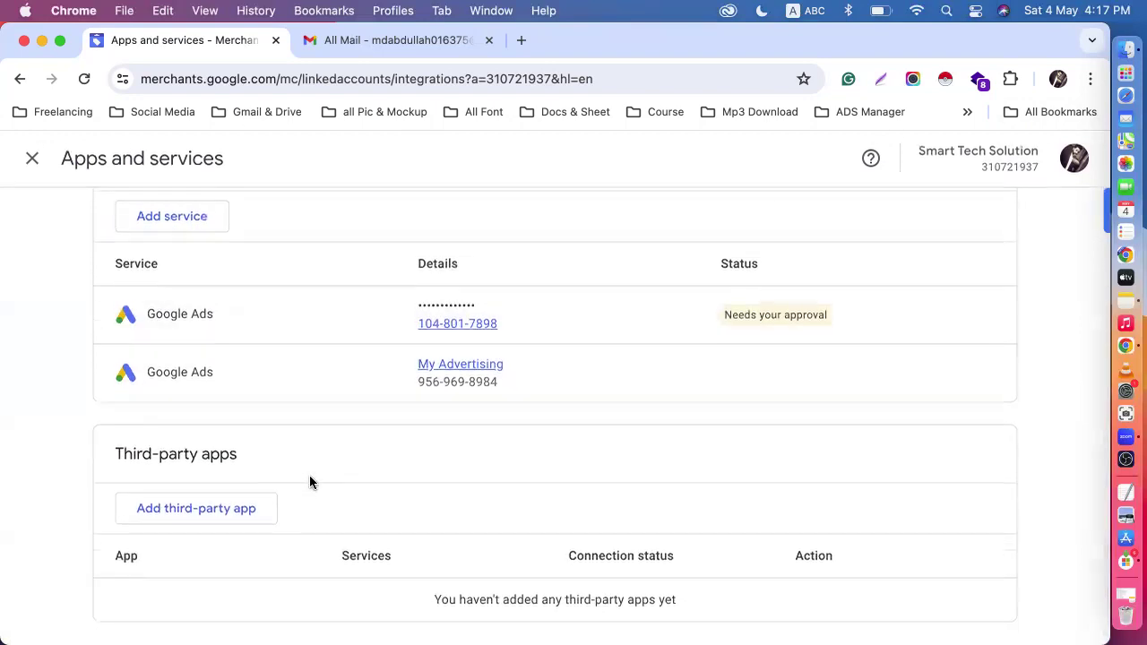
pyautogui.scroll(4, 309, 481)
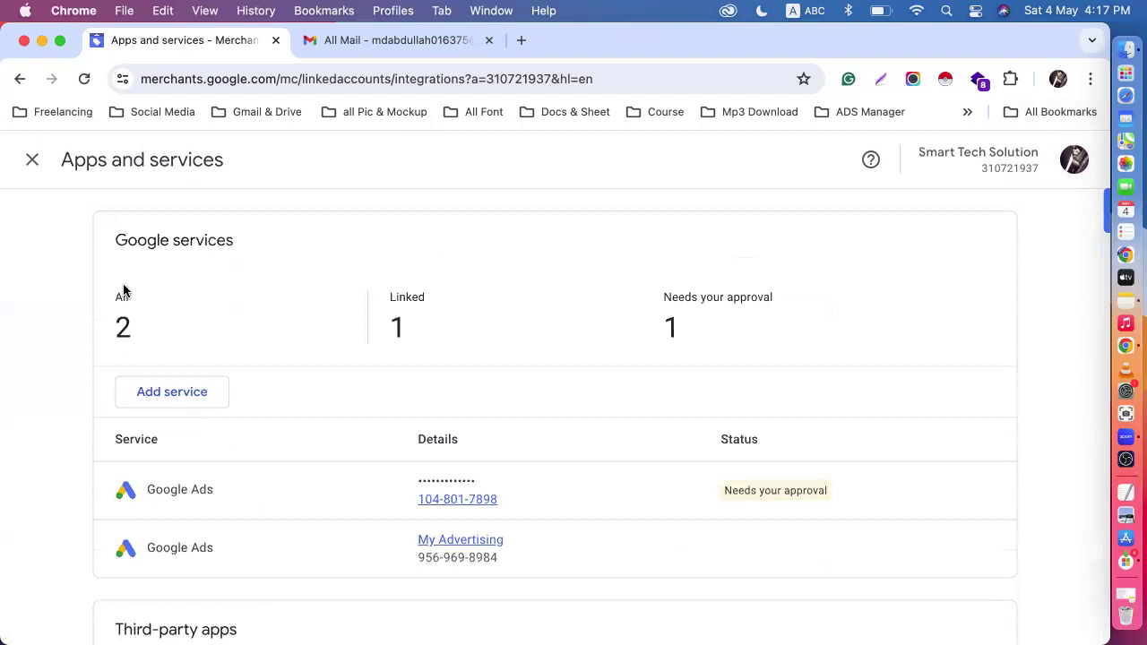
# - Start adding Google Ads as a Google service, choosing to link an account you don't manage
pyautogui.click(158, 392)
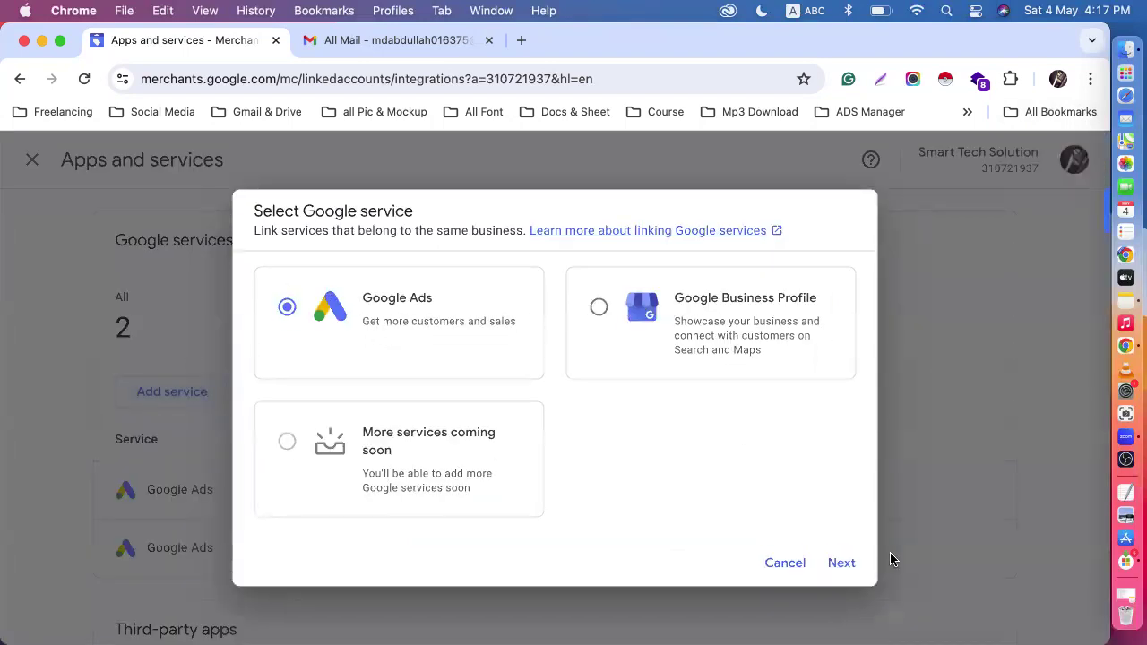
pyautogui.click(842, 569)
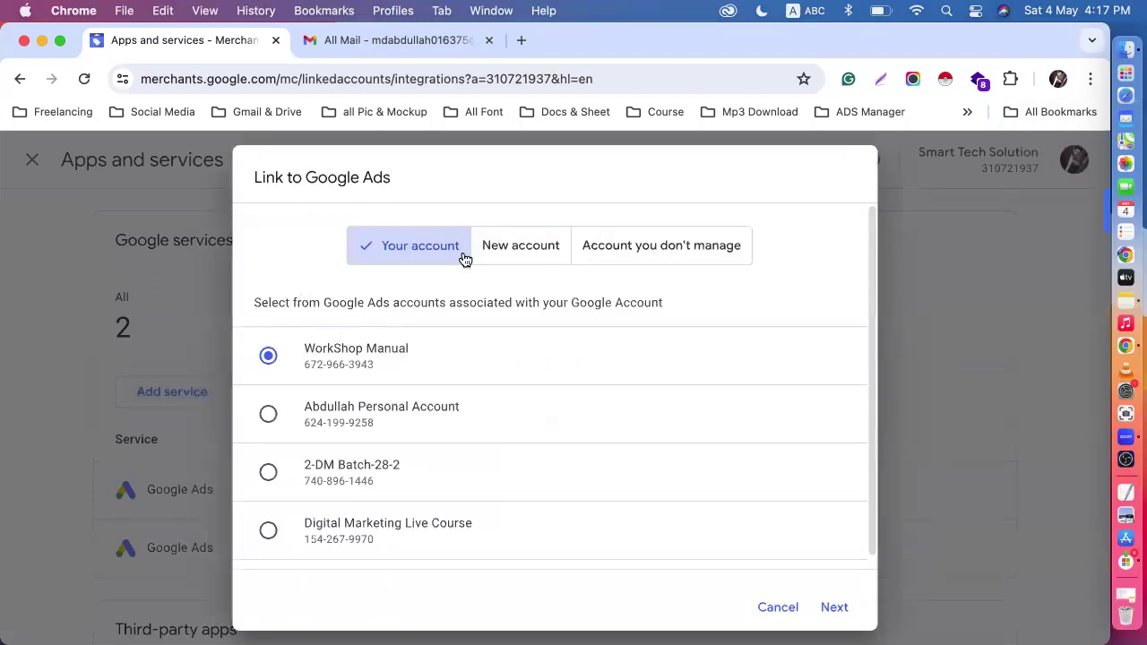
pyautogui.scroll(-1, 418, 296)
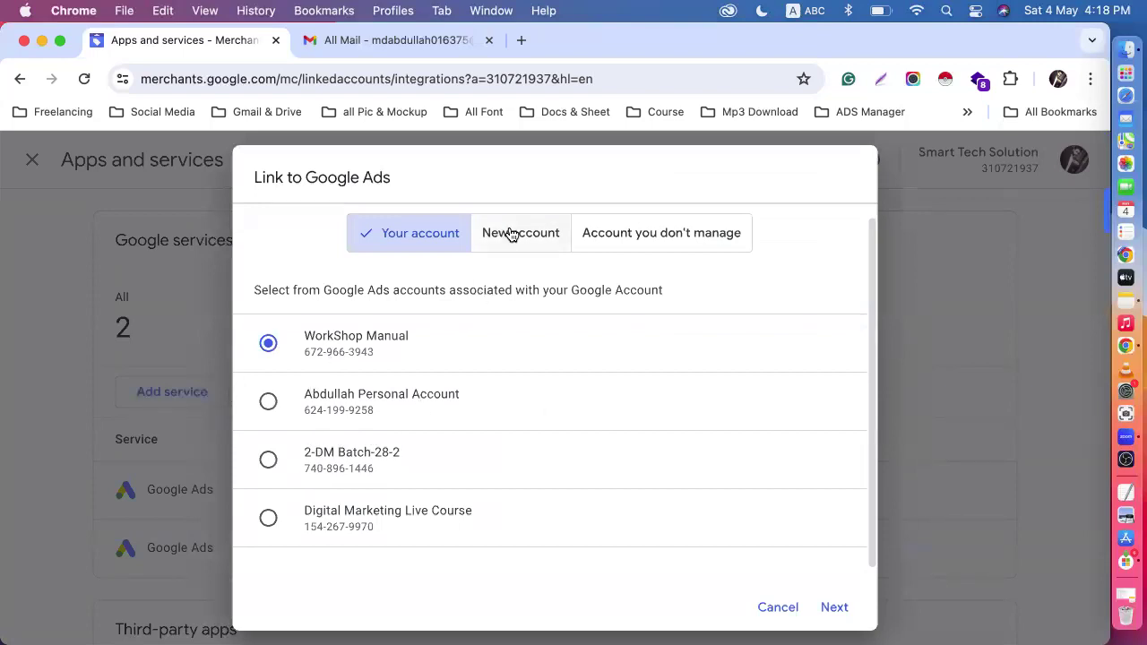
pyautogui.click(653, 245)
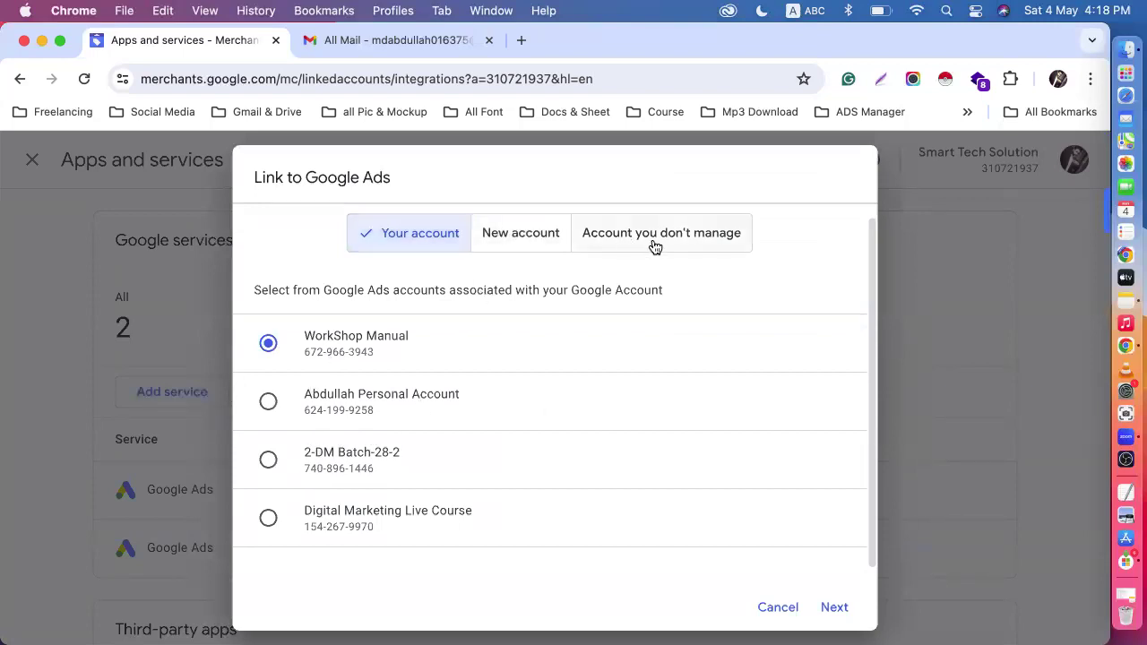
pyautogui.click(354, 439)
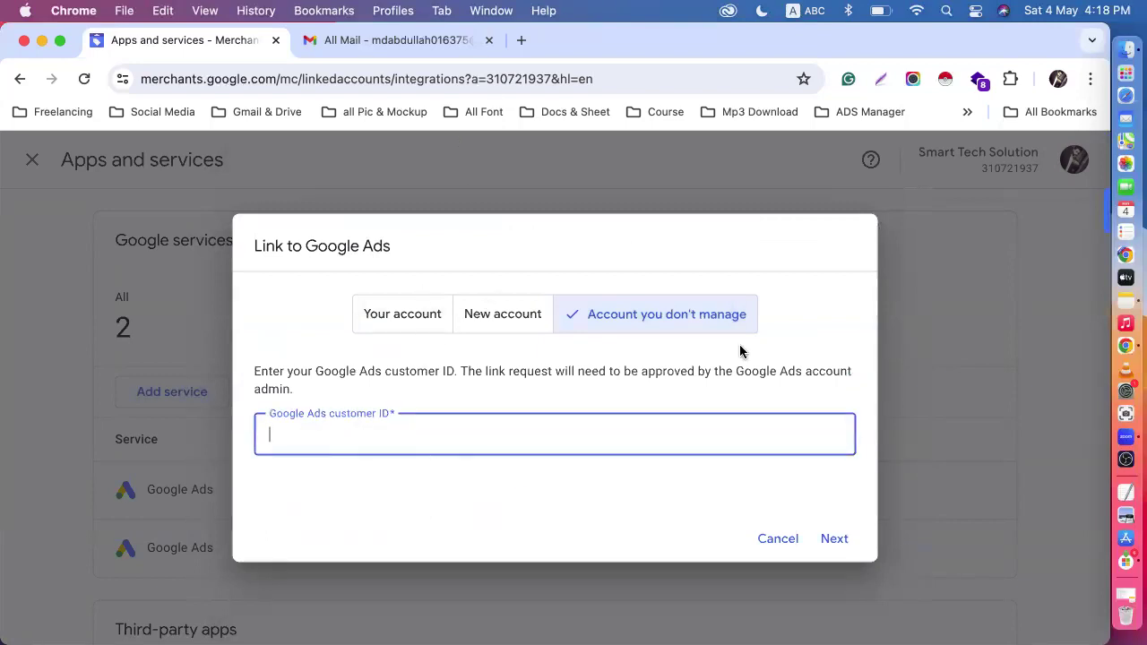
# - Switch to the Chrome profile with Google Ads, open the Batch-57 overview, browse its account list, and minimize that window
pyautogui.click(1058, 79)
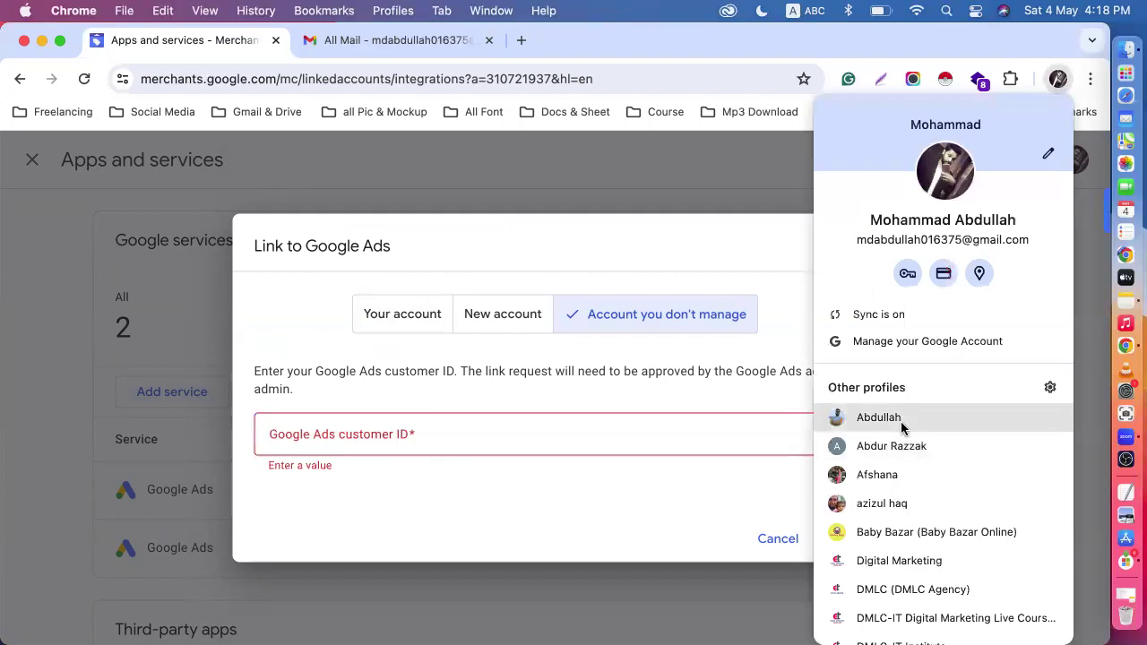
pyautogui.click(902, 409)
pyautogui.click(1073, 163)
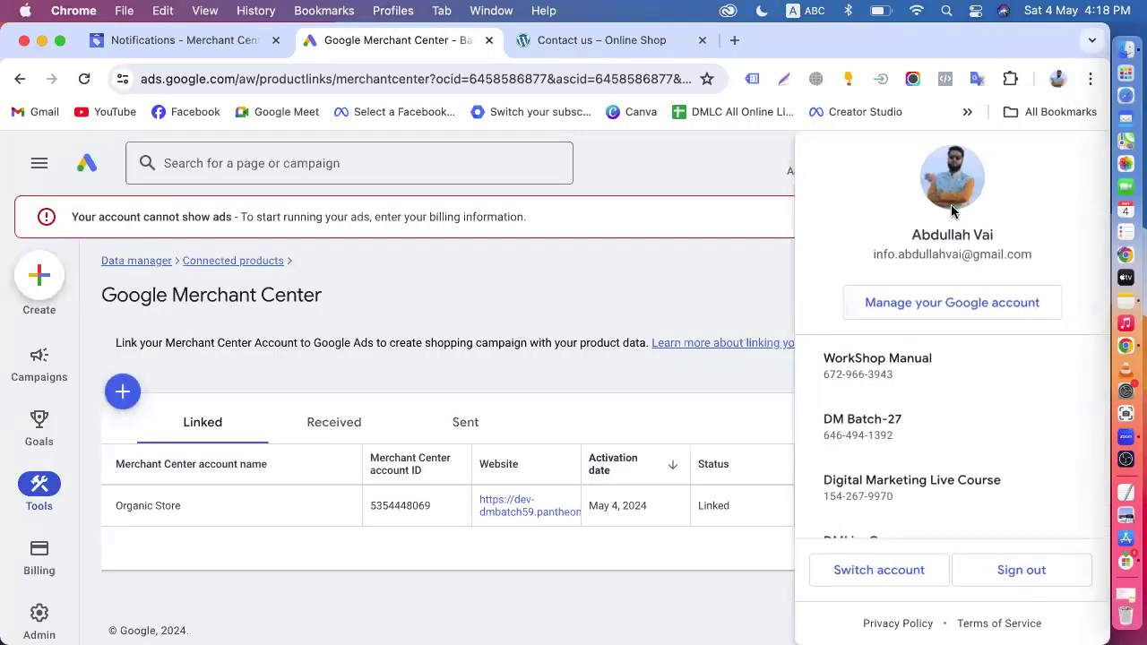
pyautogui.click(737, 389)
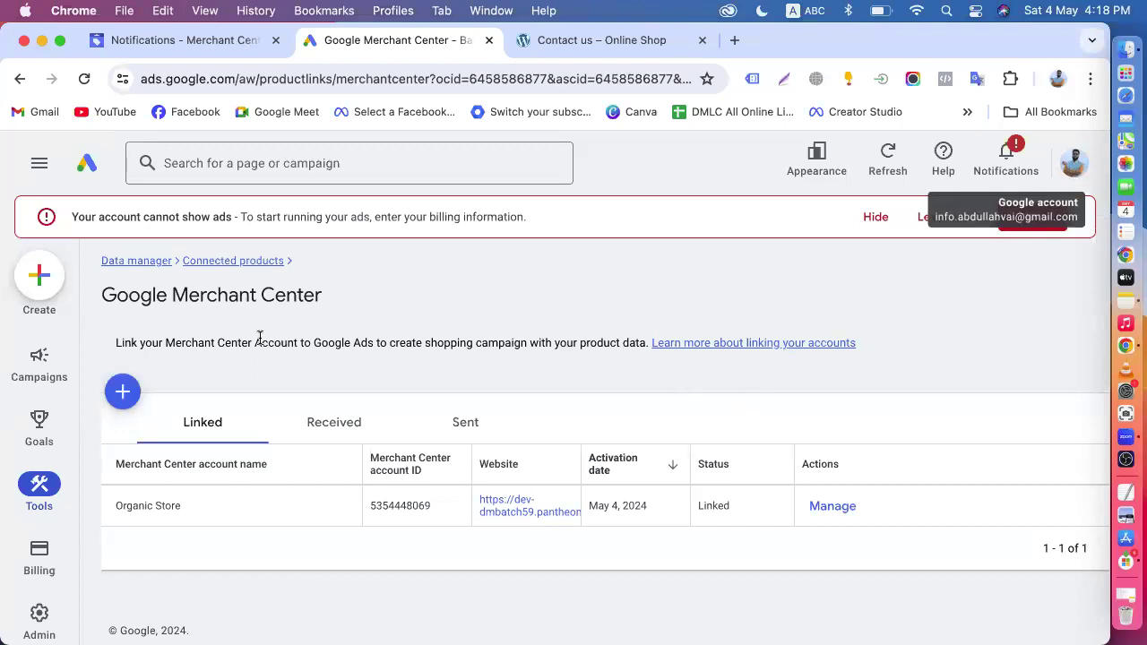
pyautogui.click(98, 168)
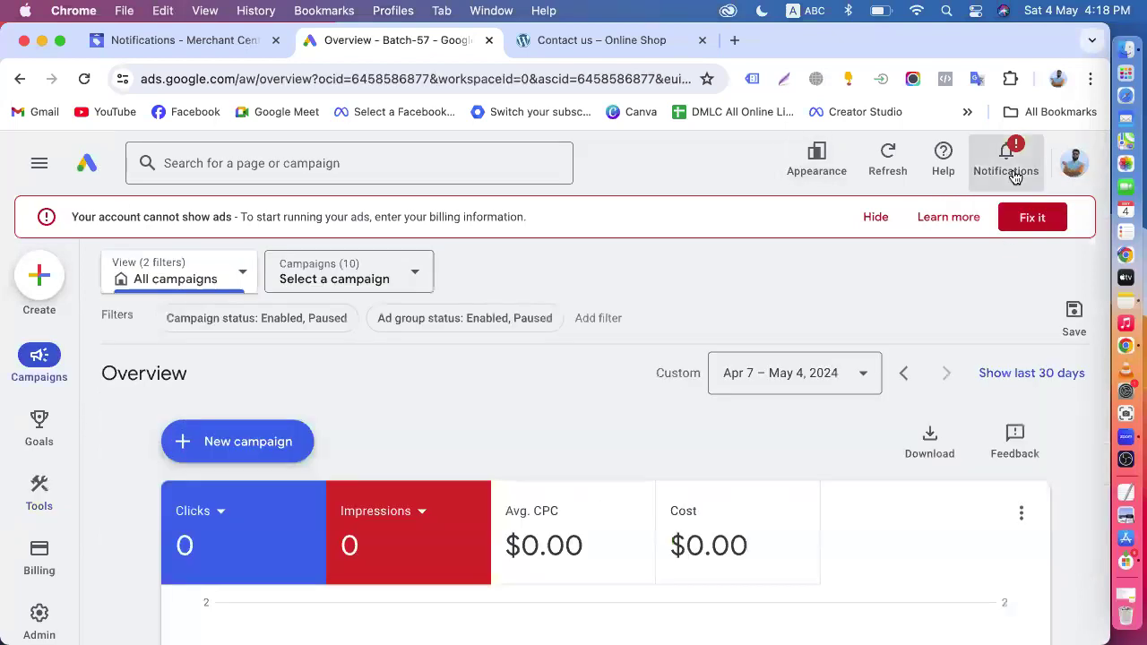
pyautogui.click(1071, 164)
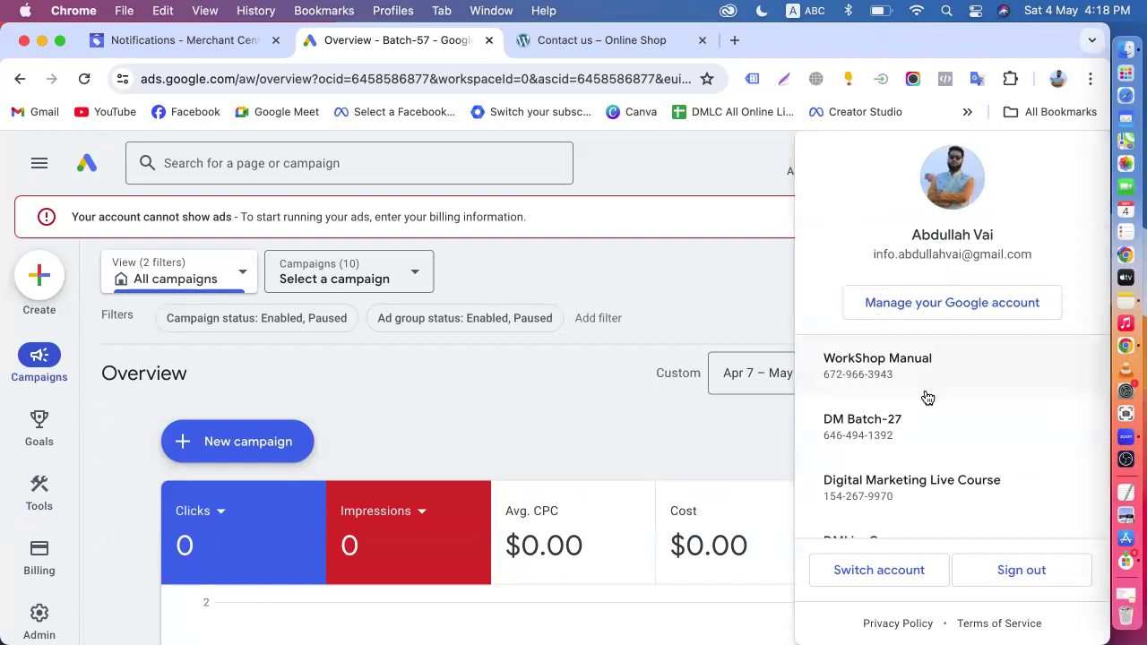
pyautogui.scroll(-2, 887, 446)
pyautogui.scroll(-3, 884, 445)
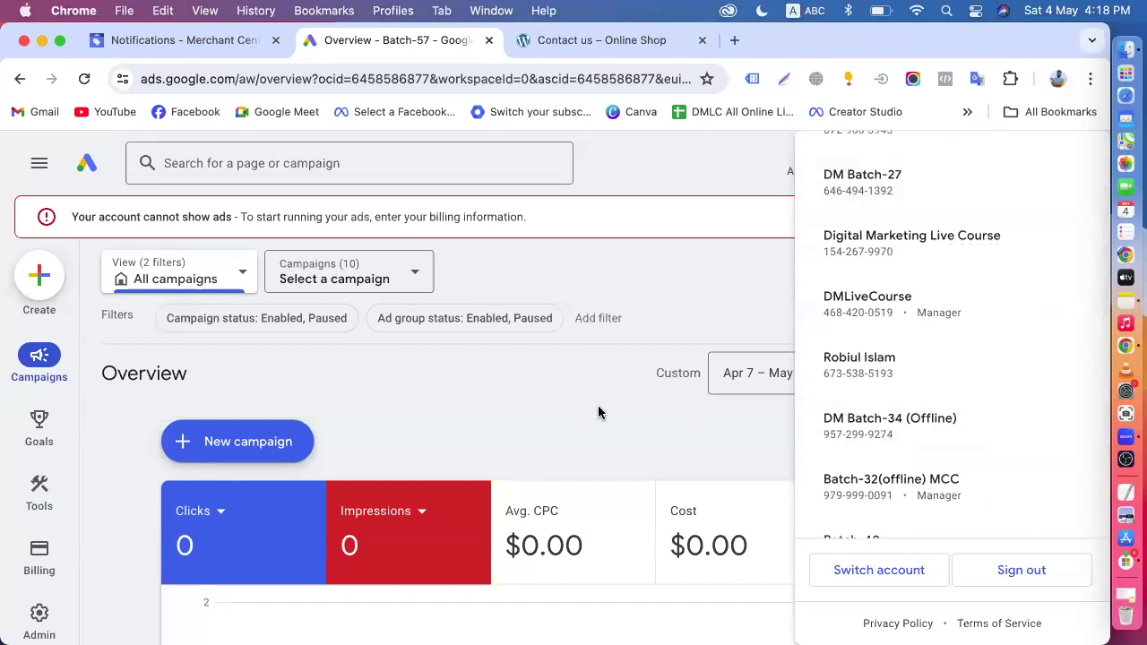
pyautogui.click(598, 405)
pyautogui.scroll(-1, 597, 405)
pyautogui.scroll(-1, 601, 413)
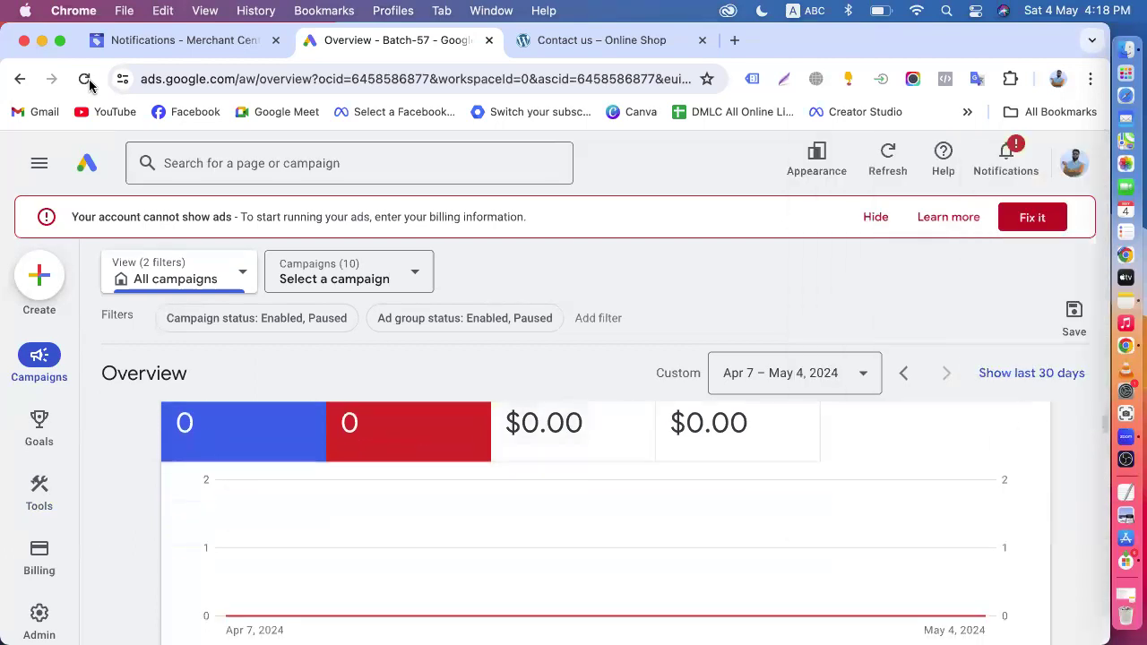
pyautogui.click(41, 41)
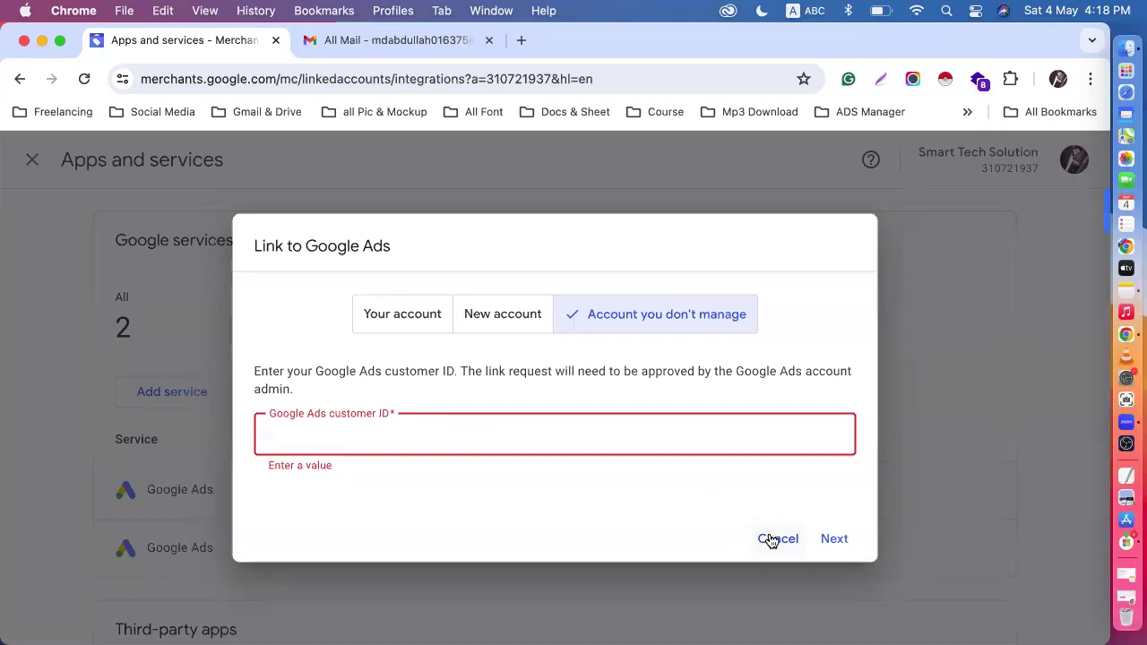
# - Look up the Batch-57 customer ID in the other profile's Google Ads account list, and return to the Merchant Center window
pyautogui.click(1057, 80)
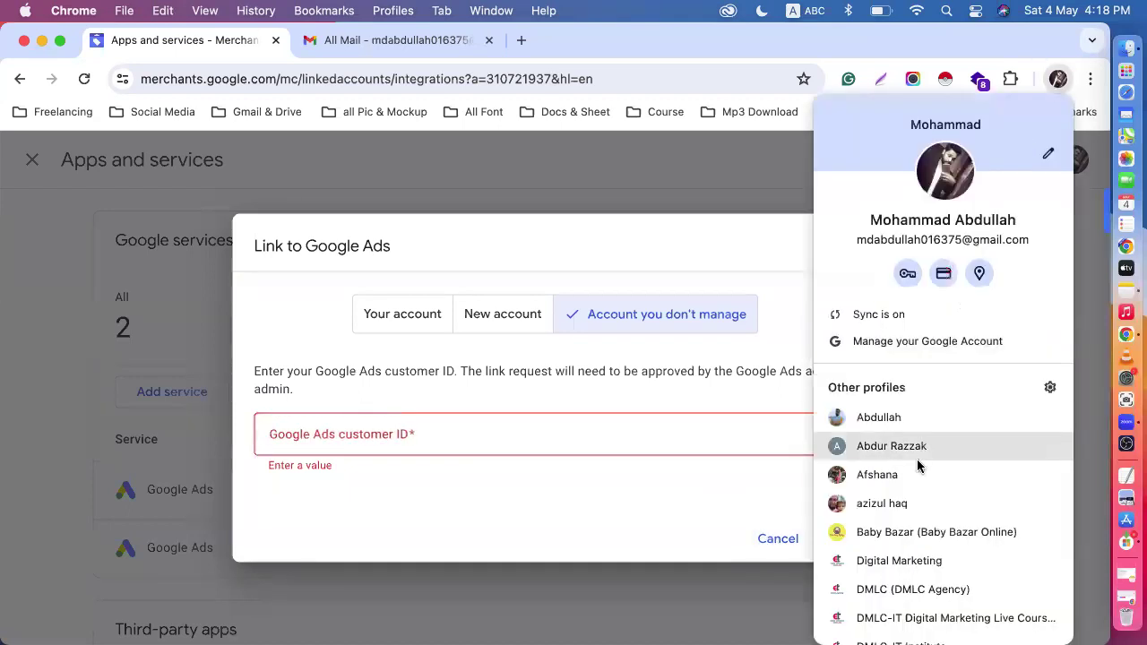
pyautogui.click(887, 415)
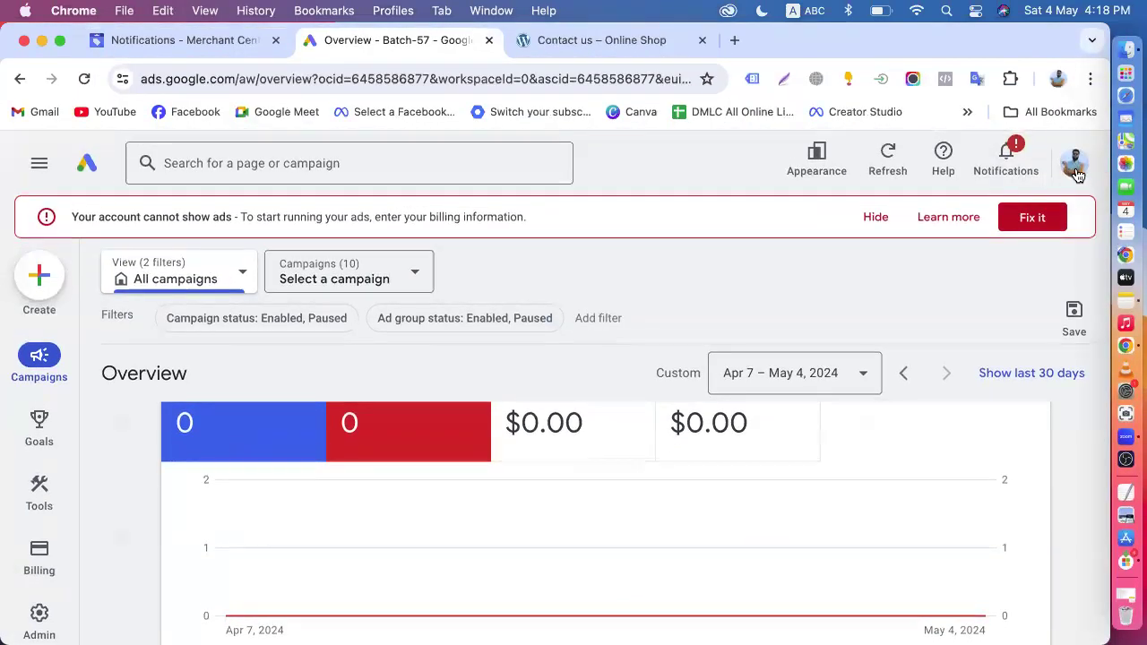
pyautogui.click(1076, 170)
pyautogui.scroll(-3, 955, 404)
pyautogui.scroll(-10, 955, 404)
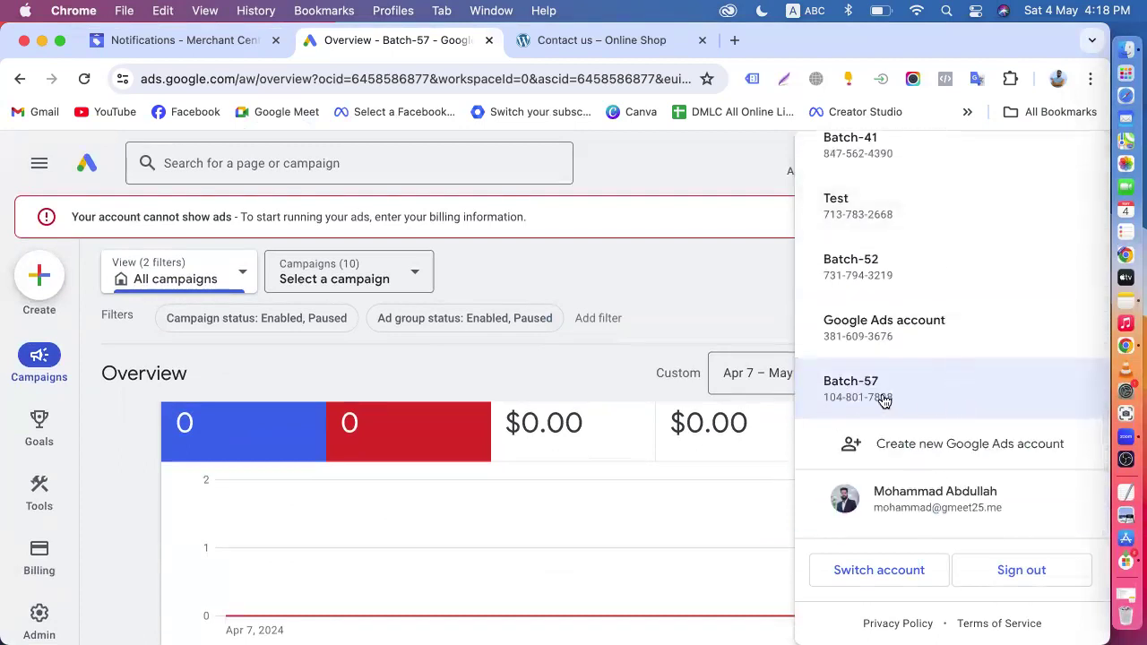
pyautogui.click(900, 411)
pyautogui.click(41, 40)
# - Enter the Google Ads customer ID for the account to link
pyautogui.write('104-108-78')
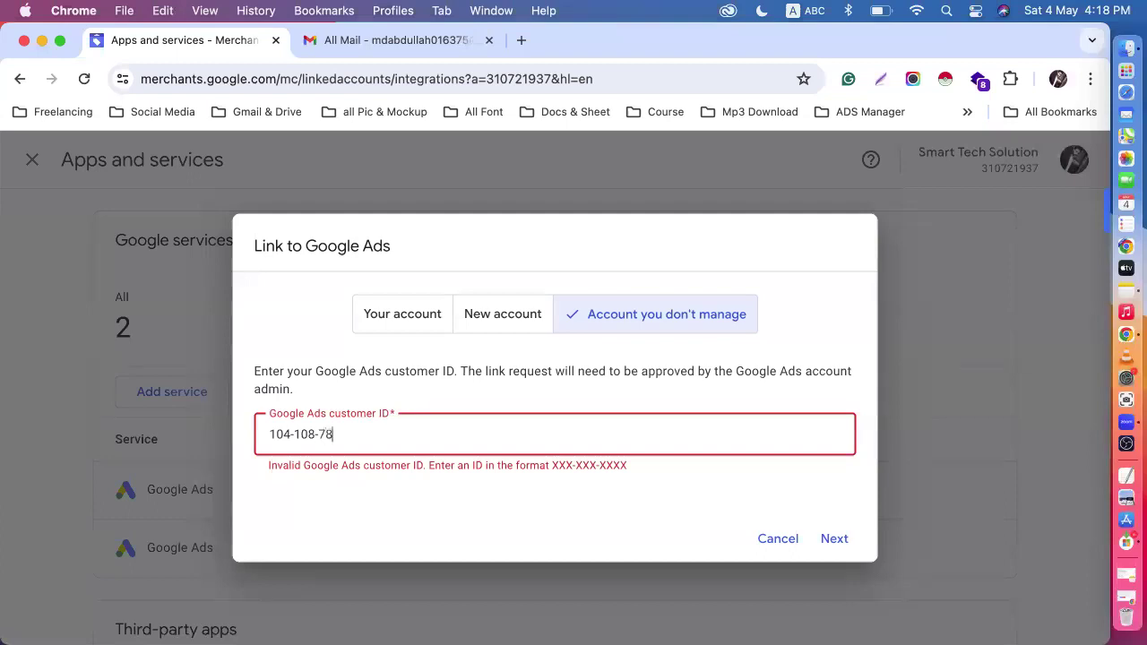
pyautogui.write('98')
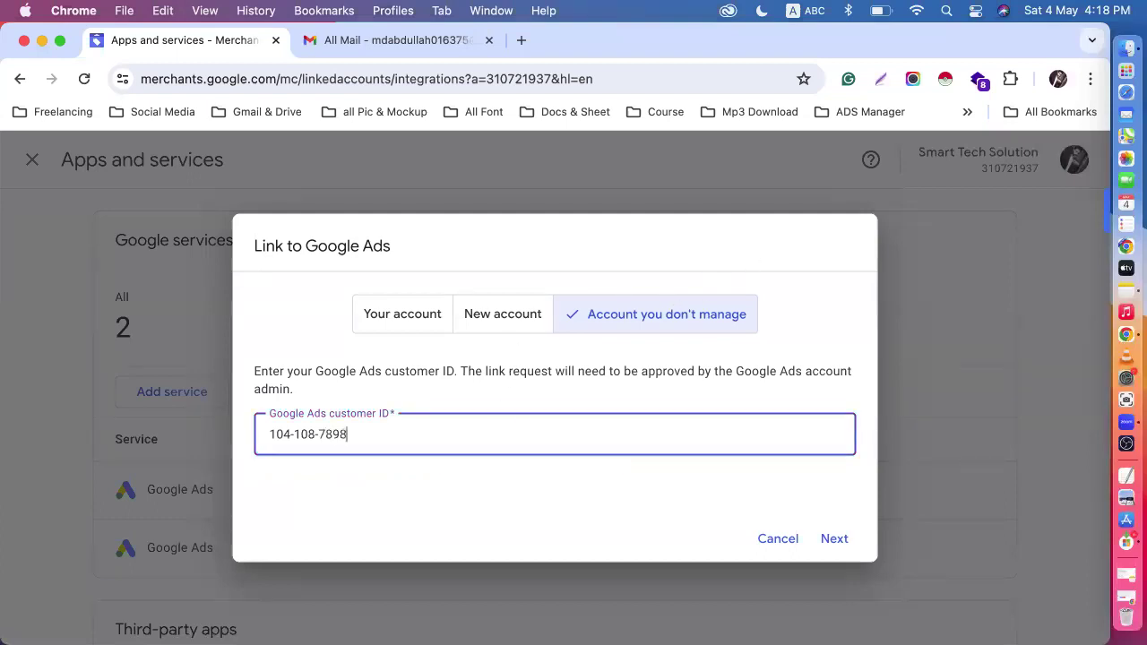
# - Try to link the Google Ads account with the entered customer ID to Merchant Center, and check its request status
pyautogui.click(835, 541)
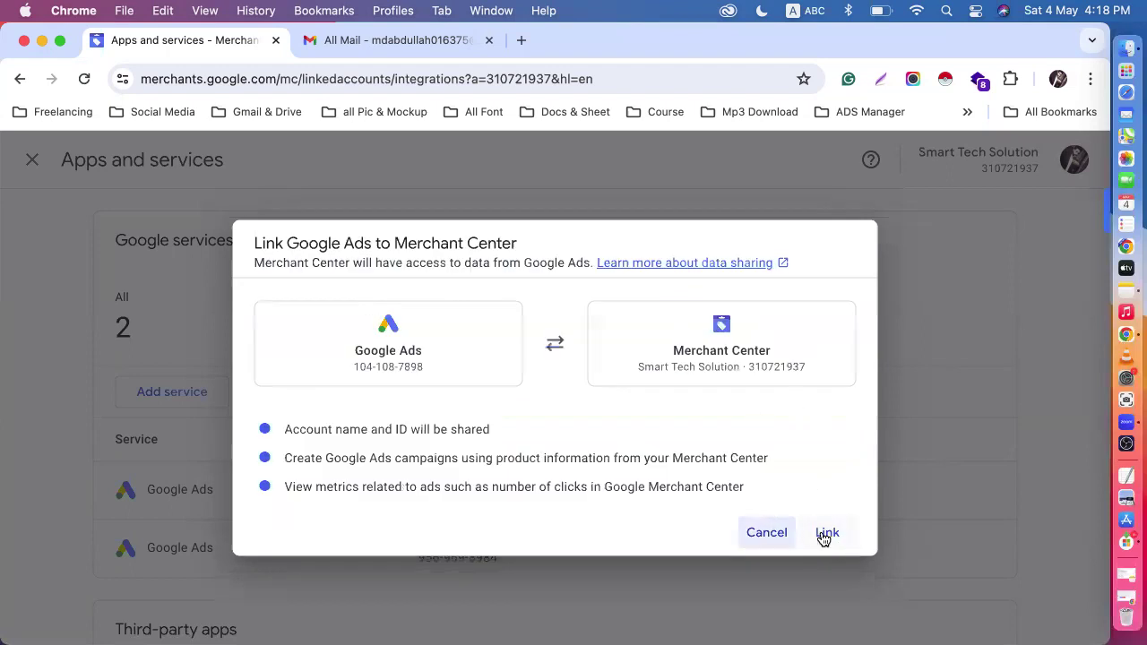
pyautogui.click(824, 535)
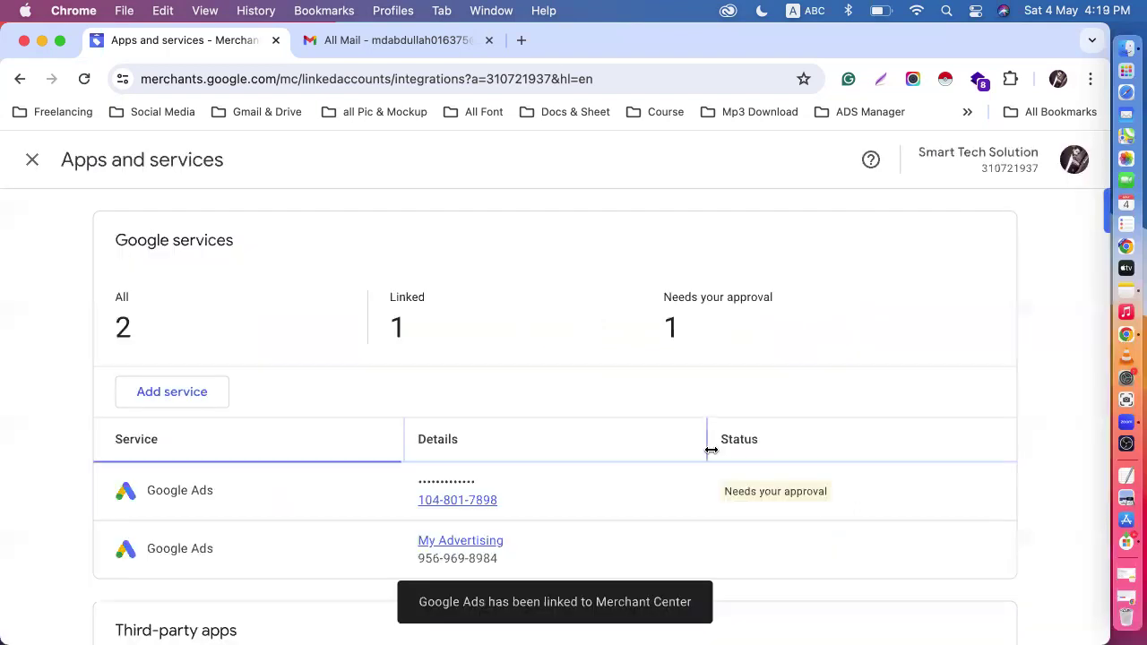
pyautogui.scroll(-5, 710, 450)
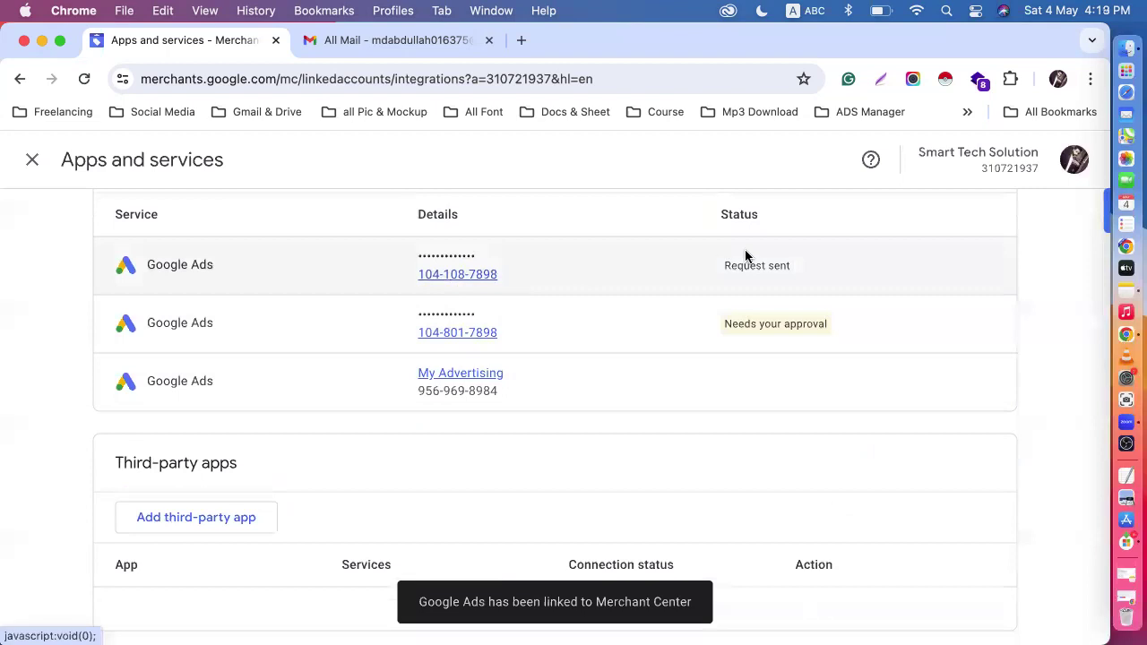
# - Switch to the Chrome profile with the Batch-57 Google Ads account and check its notifications
pyautogui.click(1057, 80)
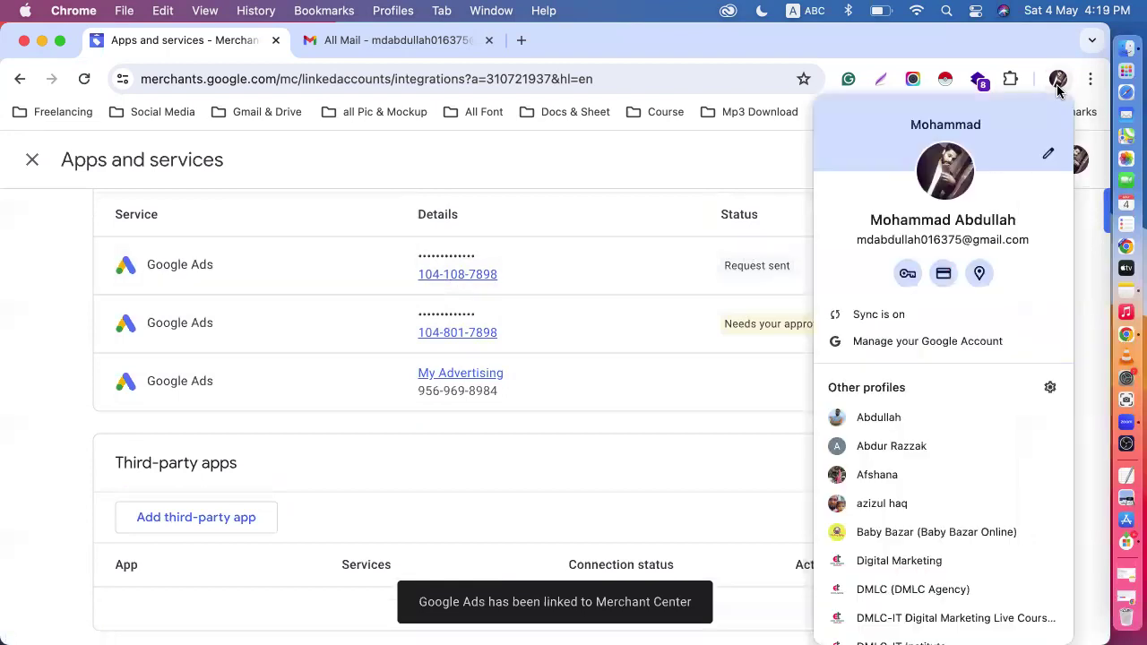
pyautogui.click(896, 417)
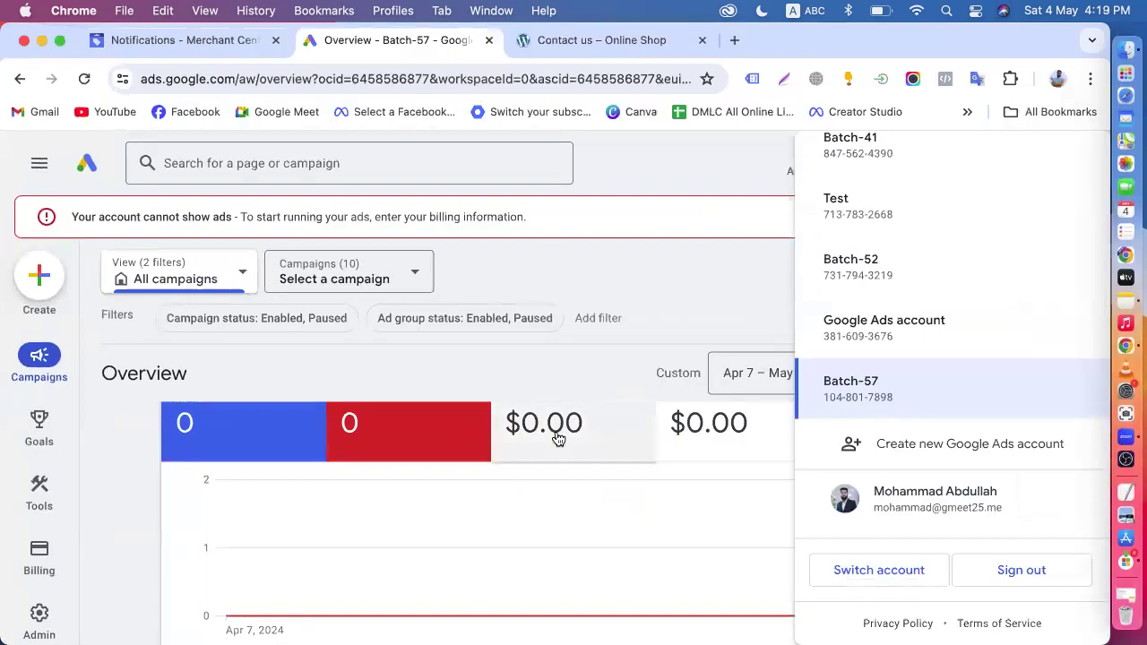
pyautogui.click(86, 169)
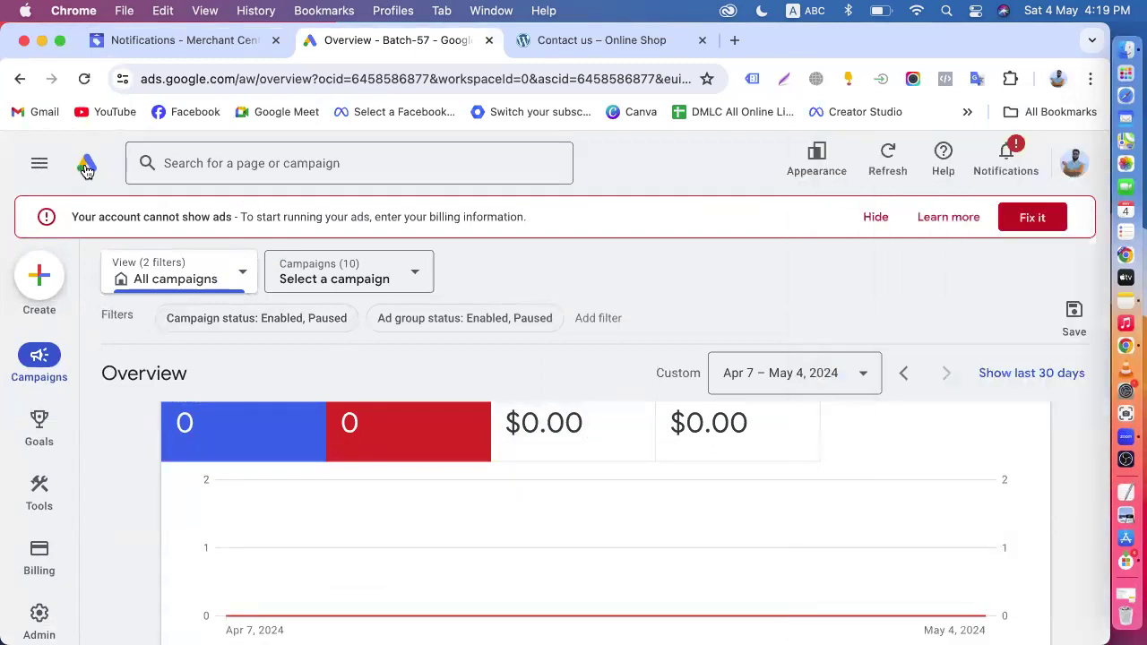
pyautogui.click(1006, 163)
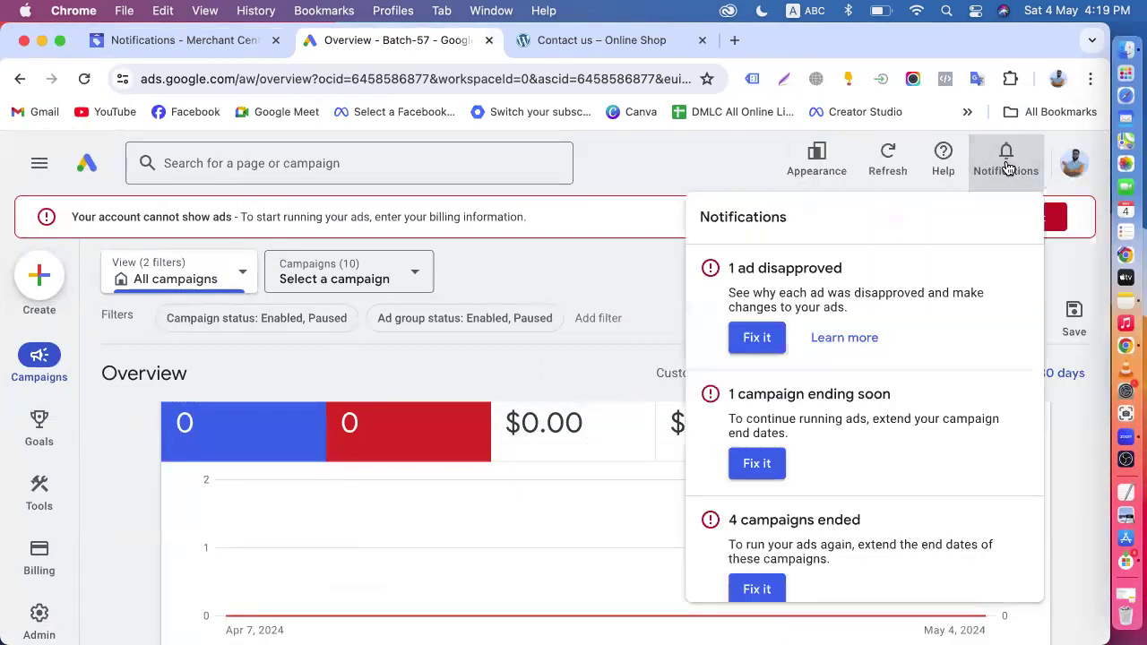
pyautogui.click(82, 170)
# - Search Google Ads for "link", open Connected products, and open the management page for Google Merchant Center links
pyautogui.click(250, 159)
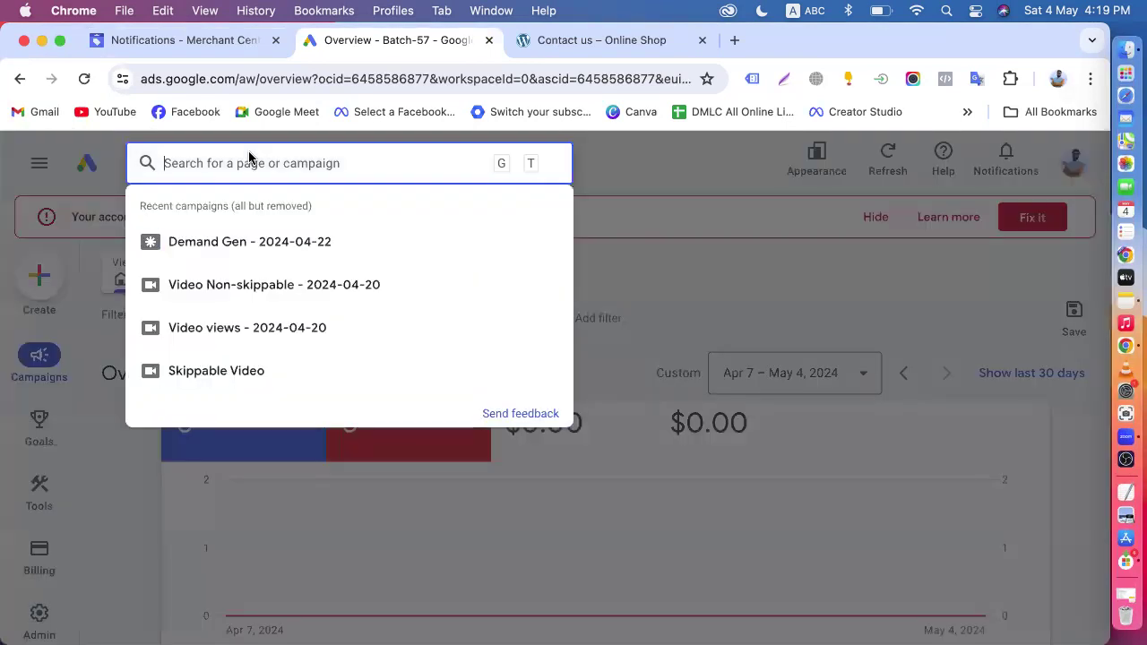
pyautogui.write('link')
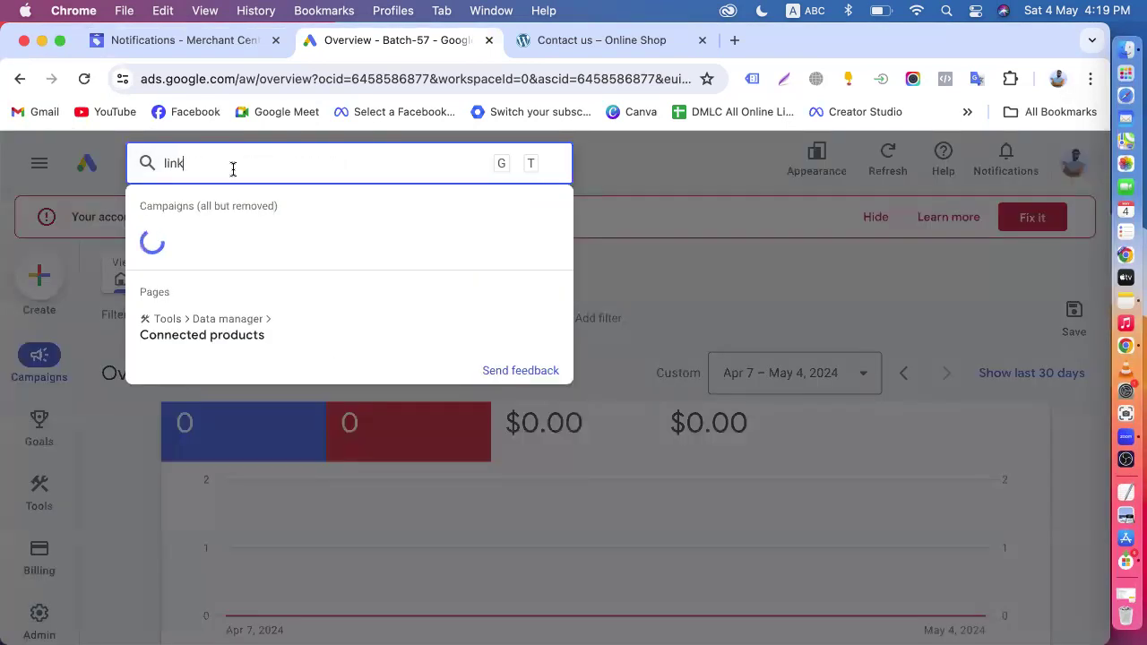
pyautogui.click(204, 337)
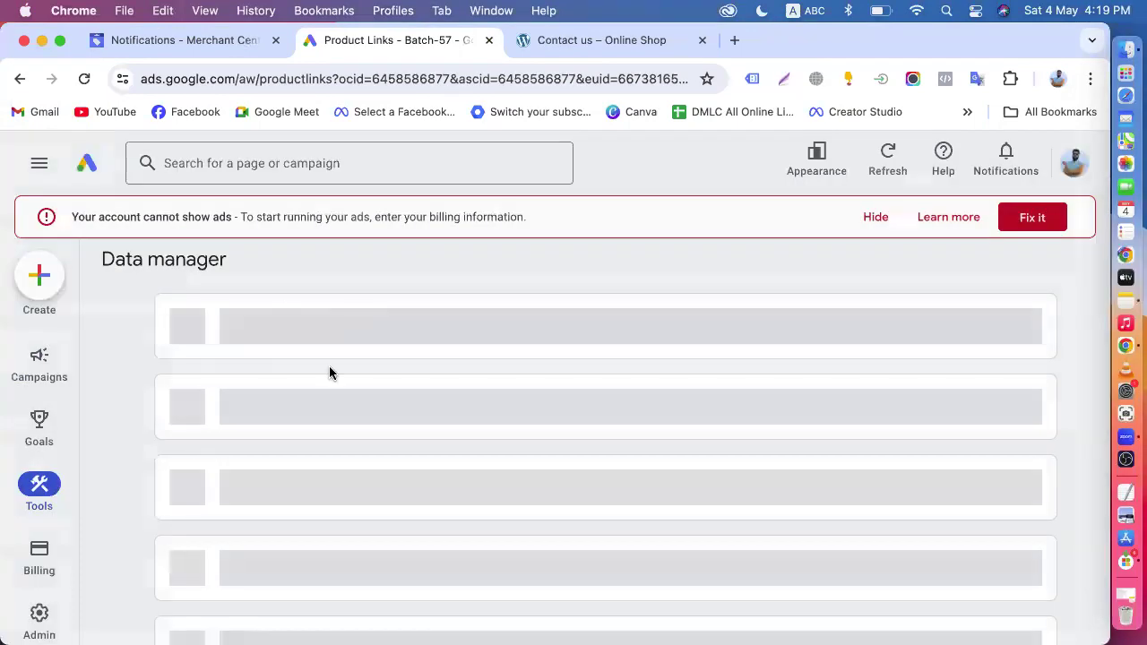
pyautogui.scroll(-2, 443, 403)
pyautogui.scroll(2, 443, 404)
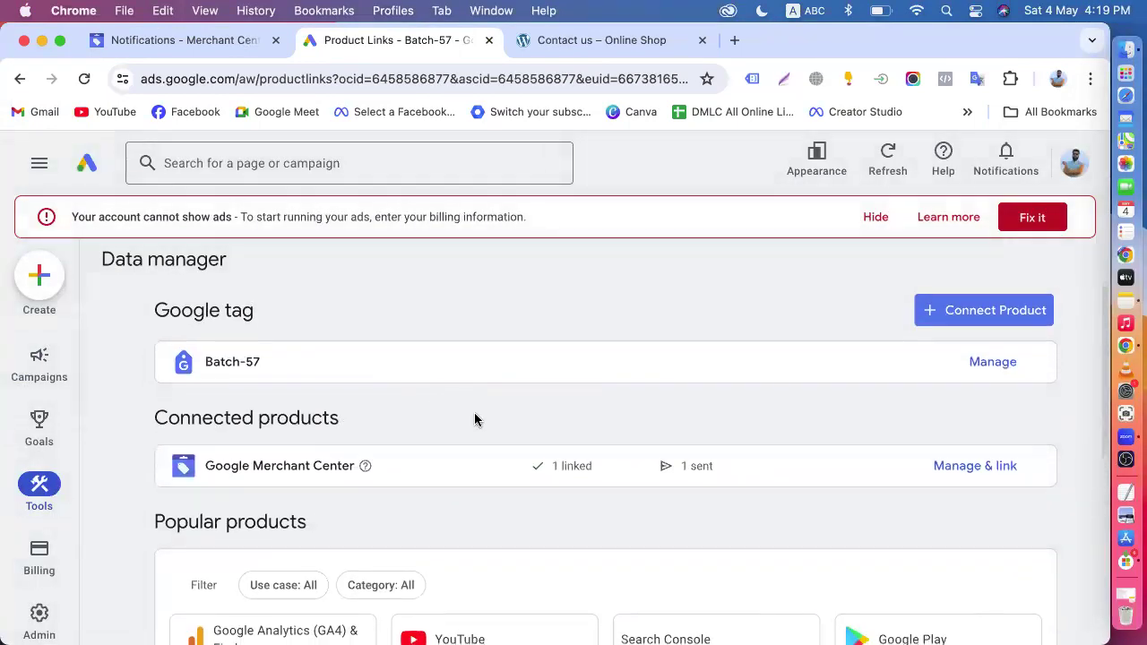
pyautogui.scroll(-2, 474, 418)
pyautogui.moveTo(696, 311)
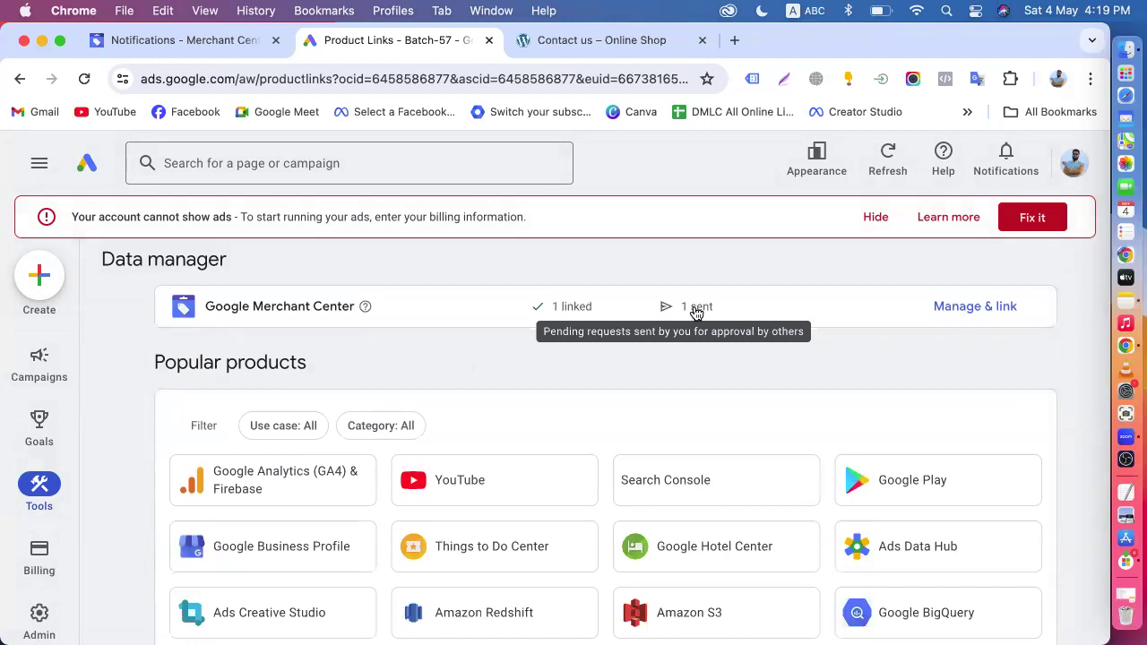
pyautogui.click(968, 306)
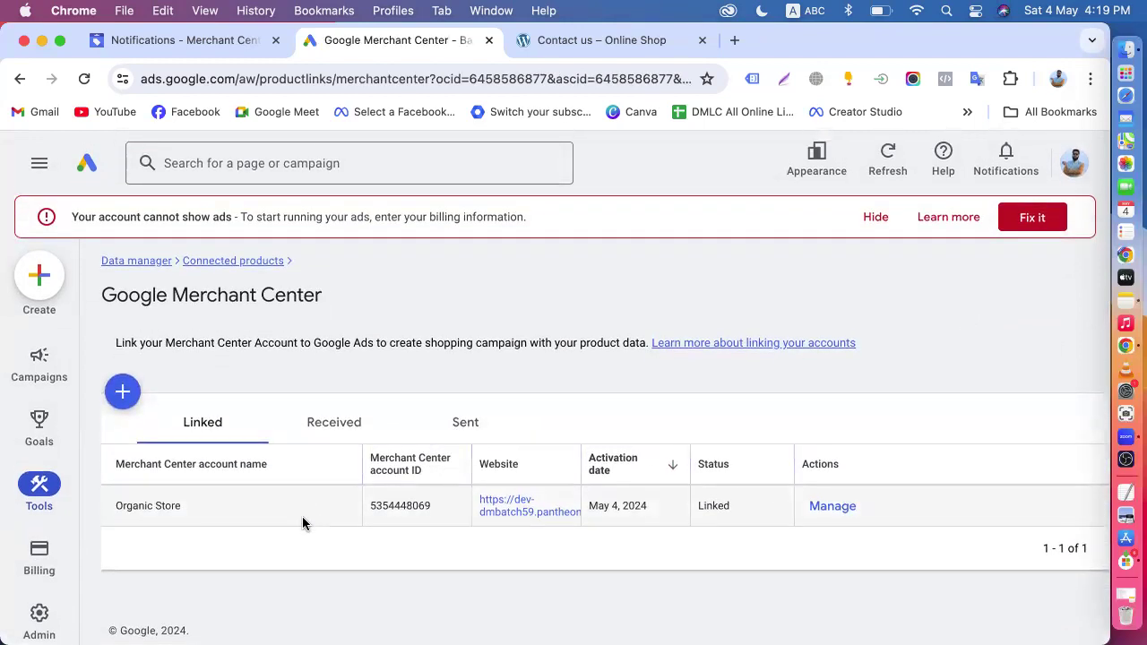
# - Review the pending Merchant Center request among the sent ones without withdrawing it, and check the received and linked lists
pyautogui.click(342, 445)
pyautogui.click(492, 428)
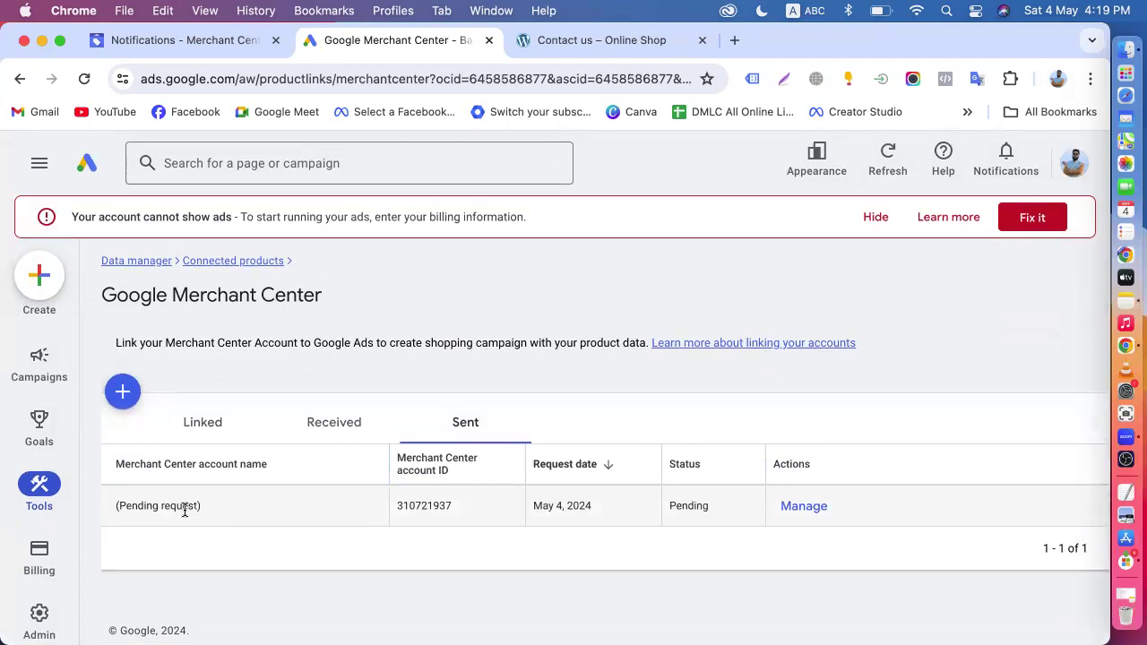
pyautogui.click(804, 506)
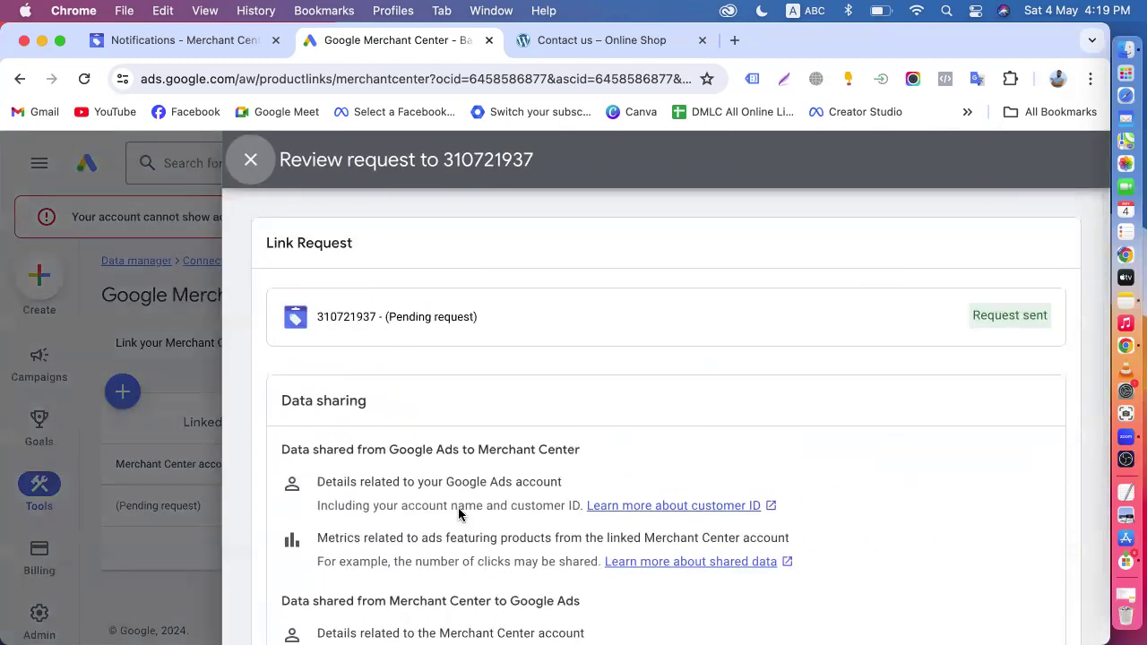
pyautogui.scroll(-5, 460, 568)
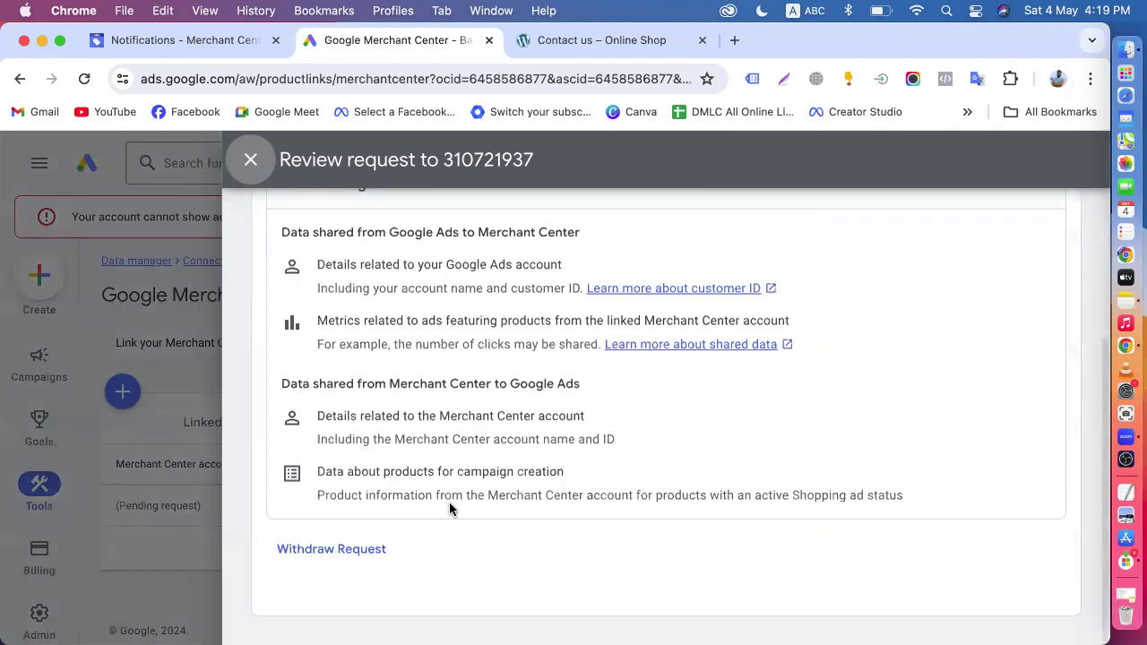
pyautogui.click(316, 561)
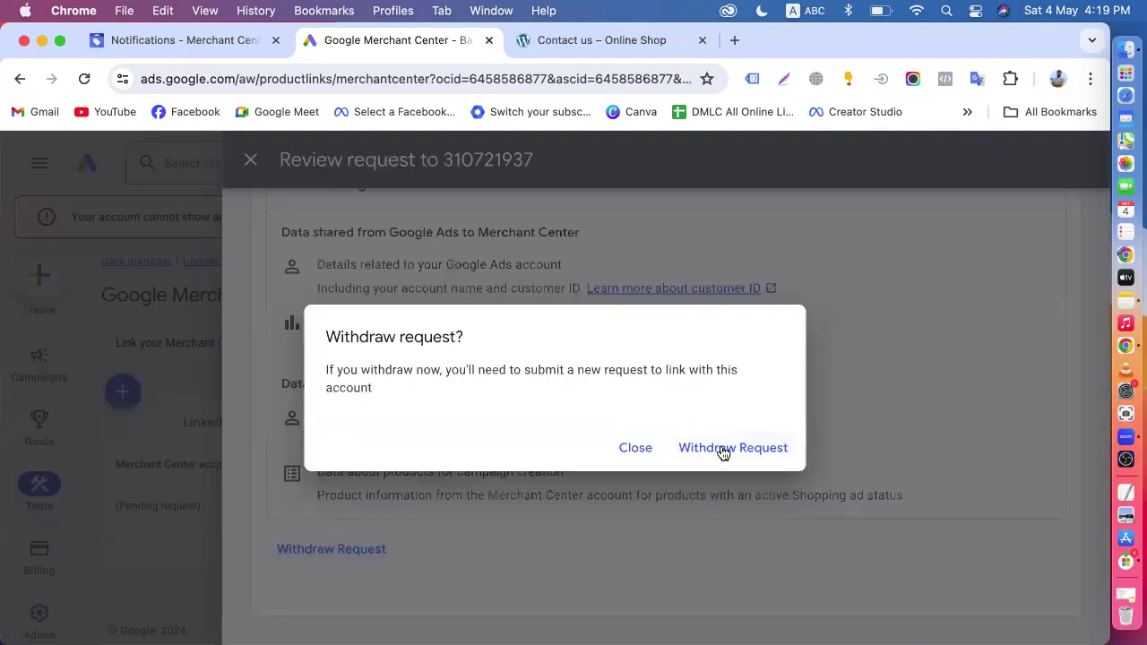
pyautogui.click(633, 449)
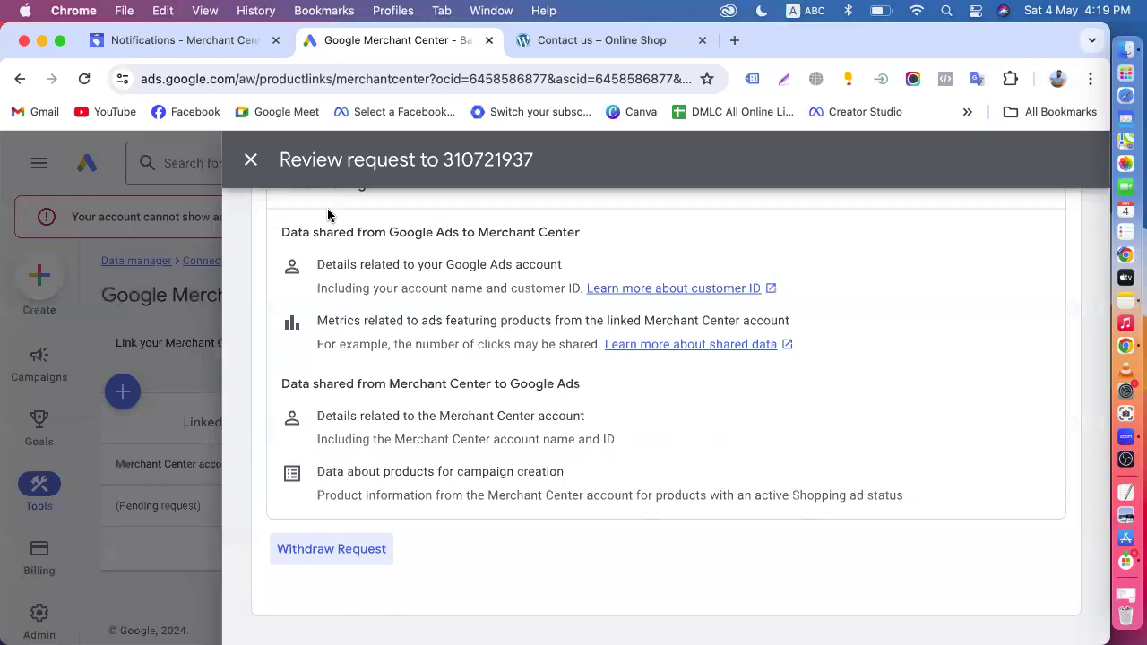
pyautogui.click(246, 157)
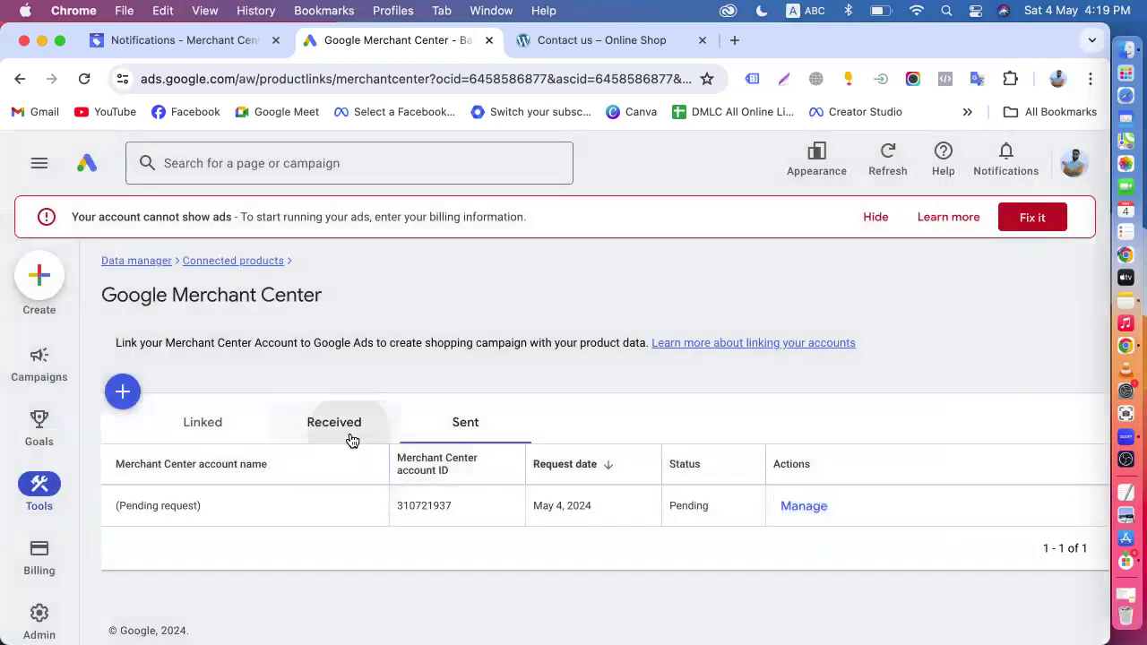
pyautogui.click(351, 440)
pyautogui.click(204, 424)
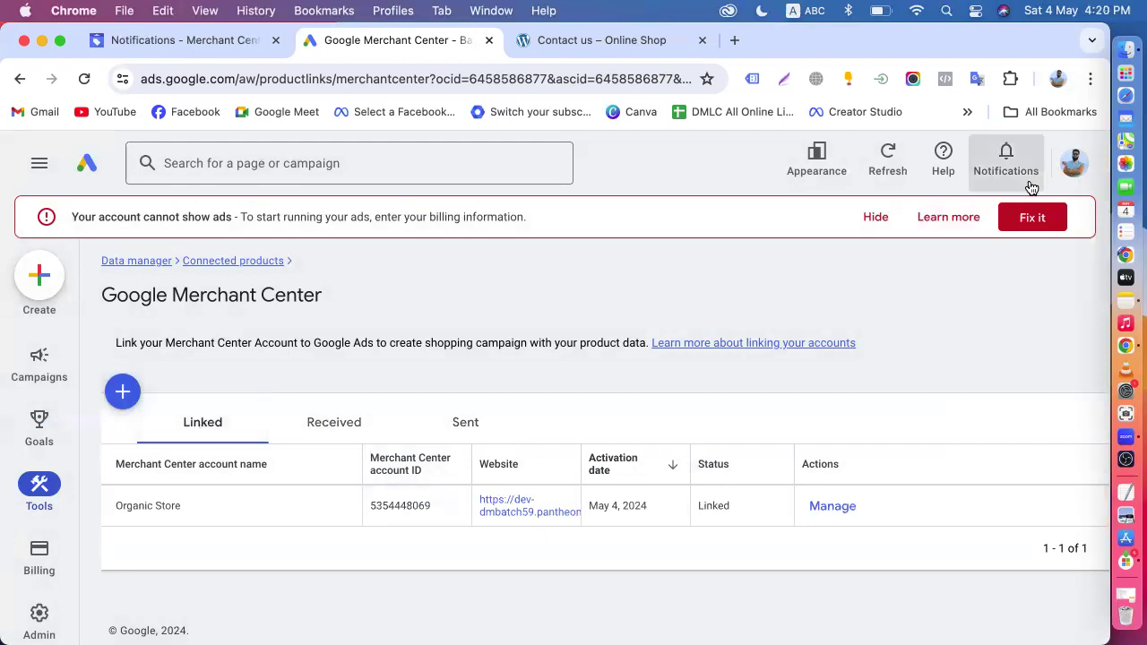
# - Recheck the Batch-57 customer ID in the Google Ads account list, and return to the Merchant Center window
pyautogui.click(1072, 163)
pyautogui.scroll(-10, 941, 430)
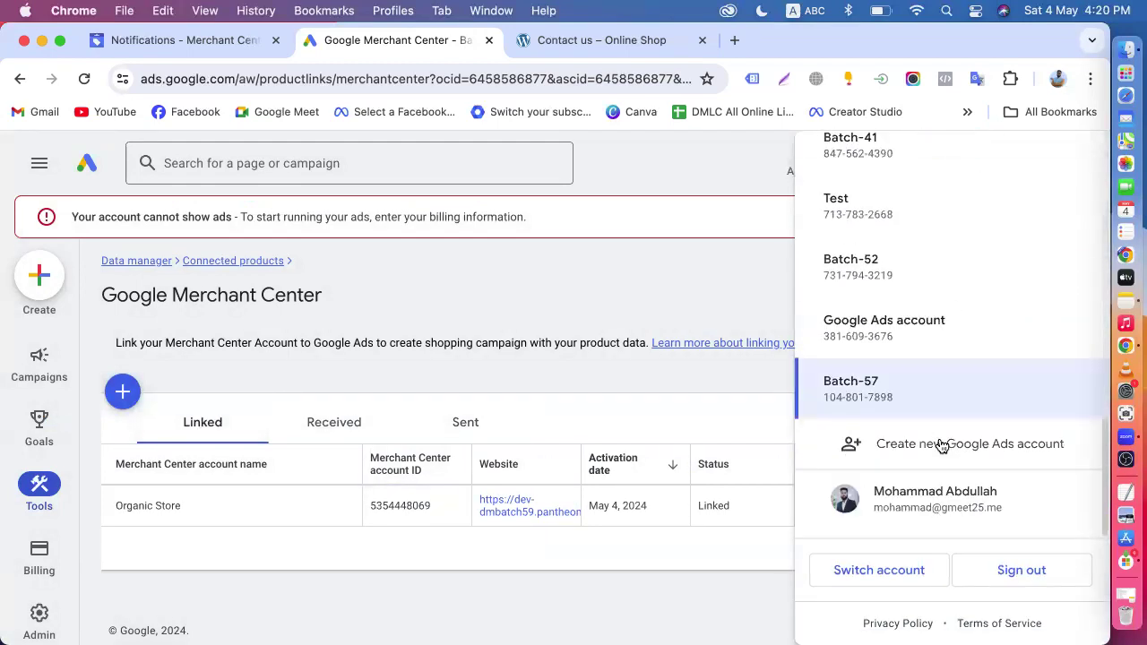
pyautogui.click(842, 403)
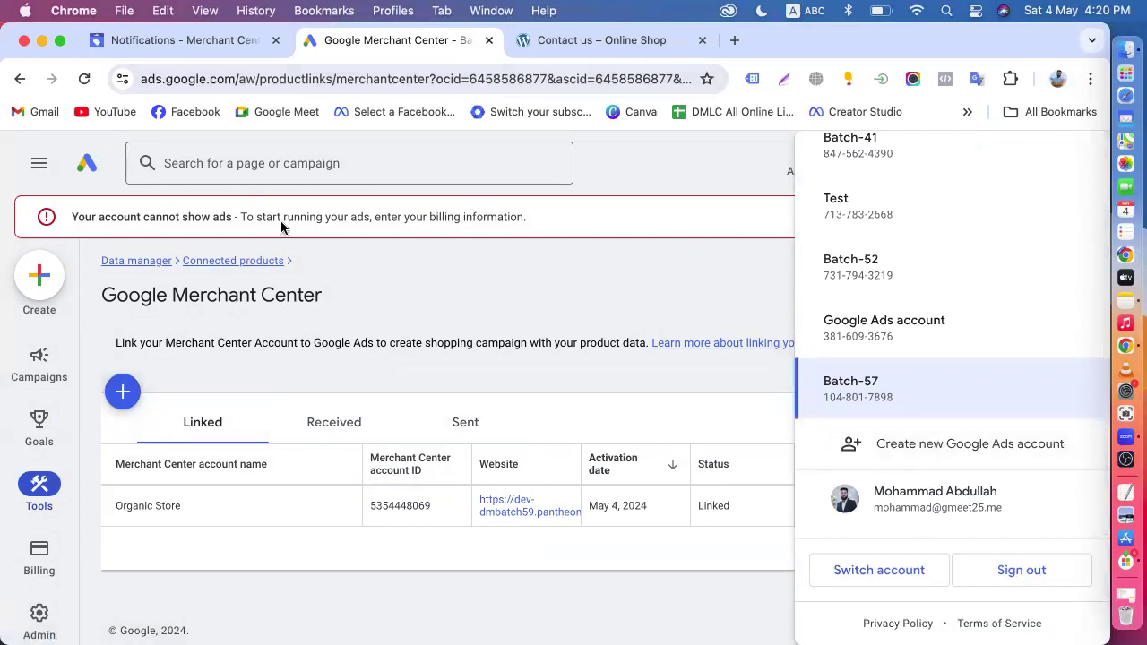
pyautogui.click(42, 40)
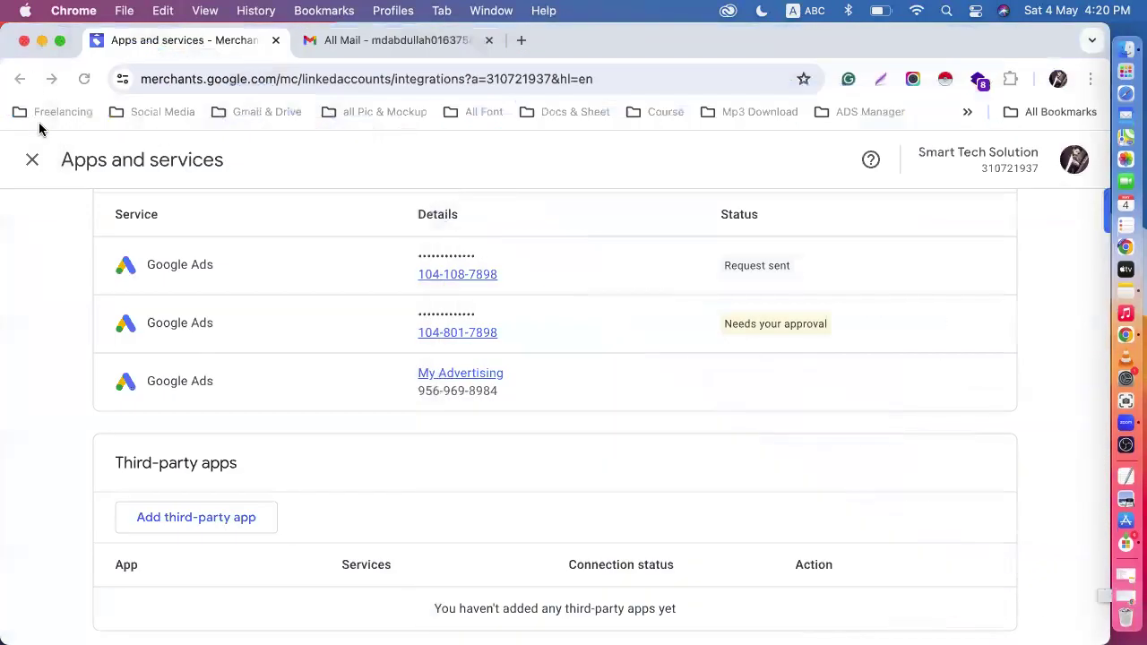
# - Remove Merchant Center's access for the mistyped Google Ads account whose status is Request sent
pyautogui.click(757, 259)
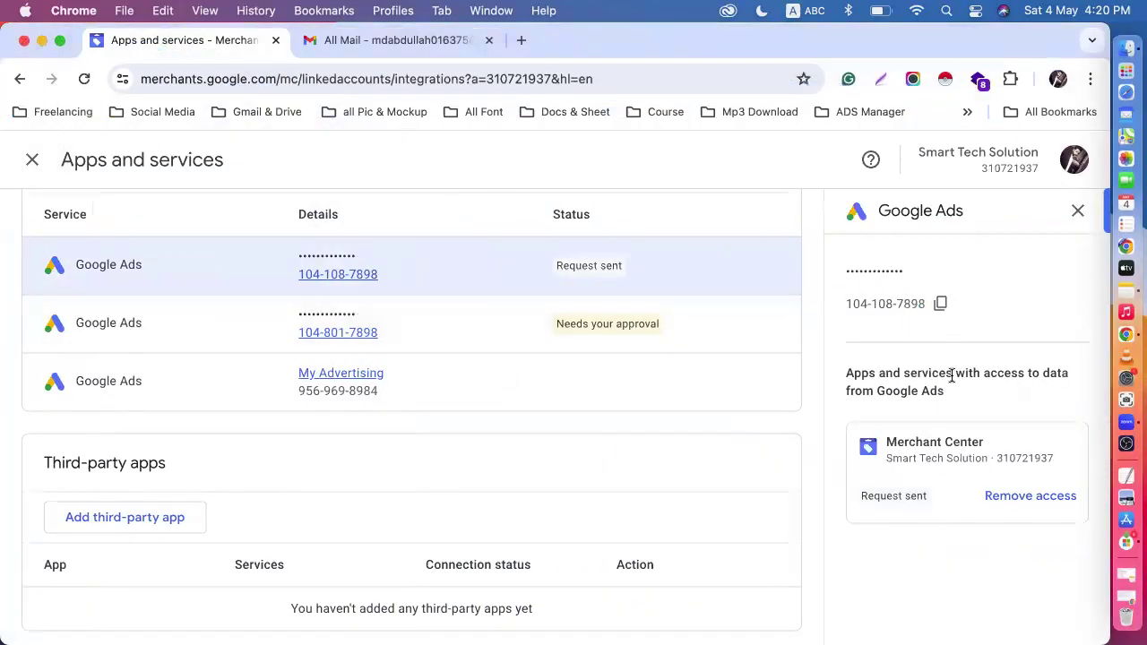
pyautogui.click(1027, 495)
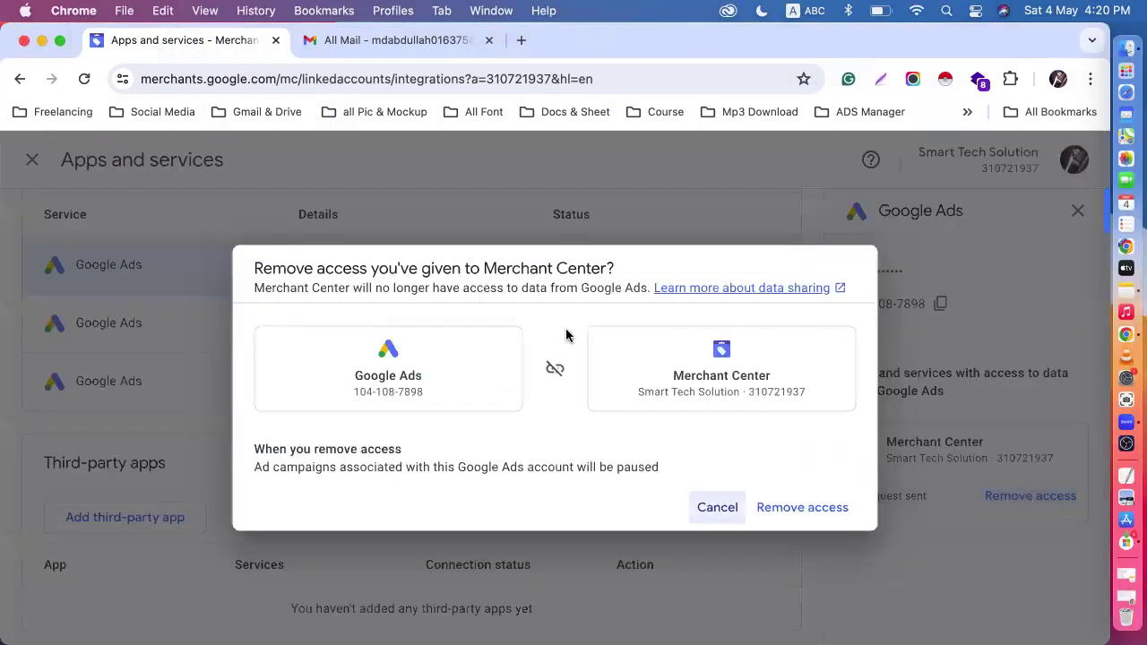
pyautogui.click(805, 507)
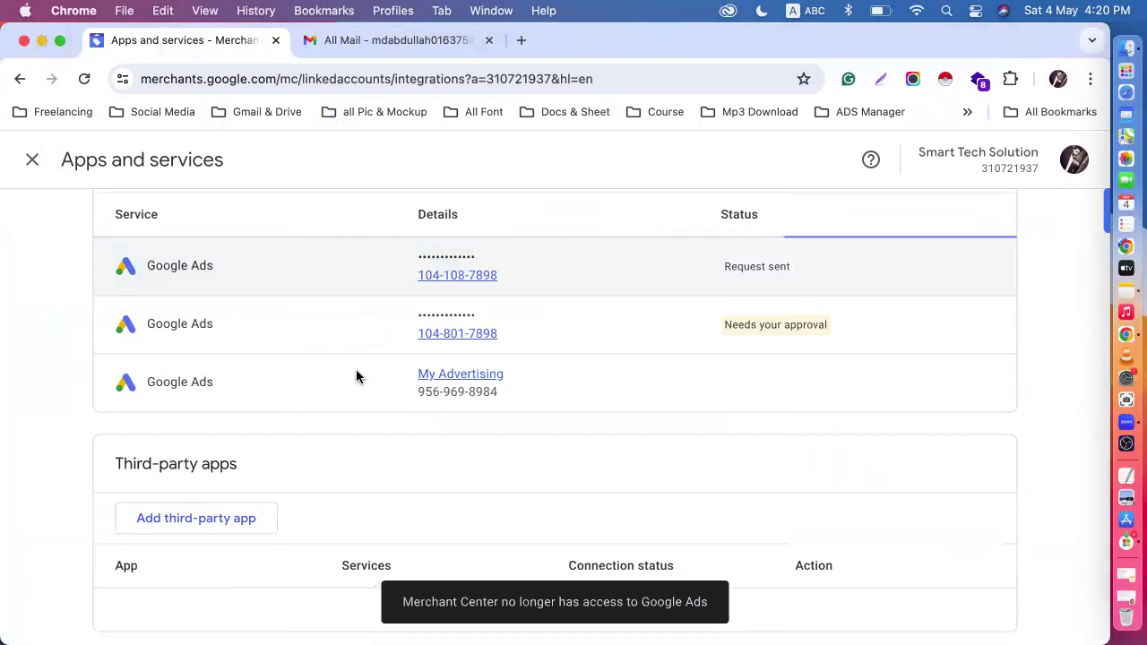
# - Start adding Google Ads as a Google service again, choosing to link an account you don't manage
pyautogui.scroll(3, 356, 369)
pyautogui.click(173, 395)
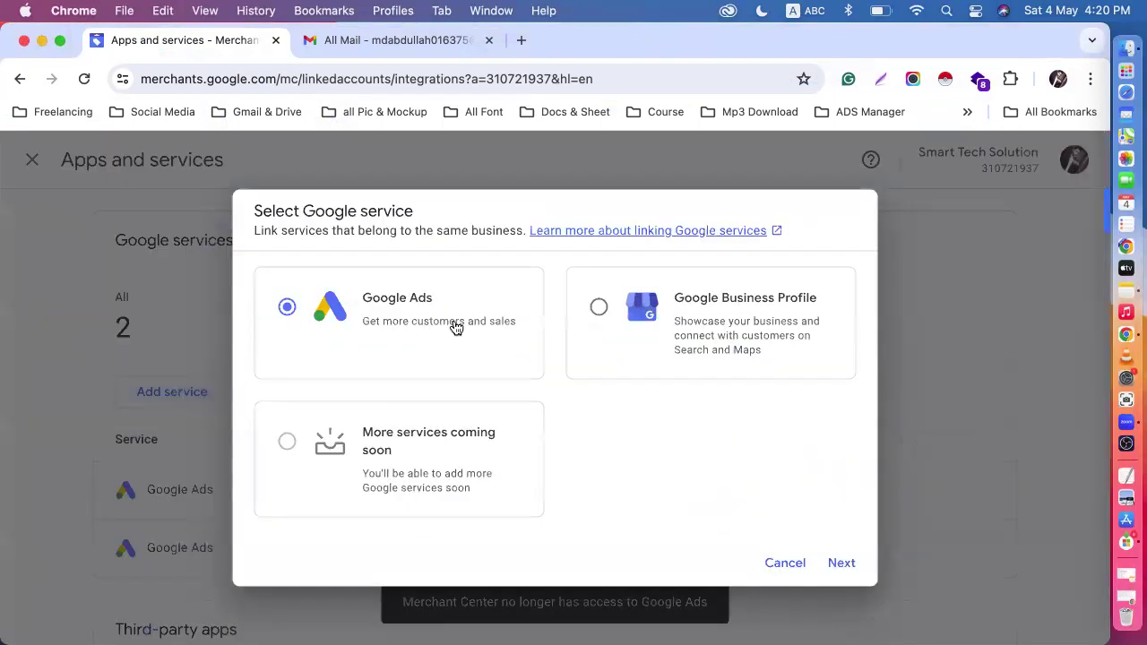
pyautogui.click(841, 564)
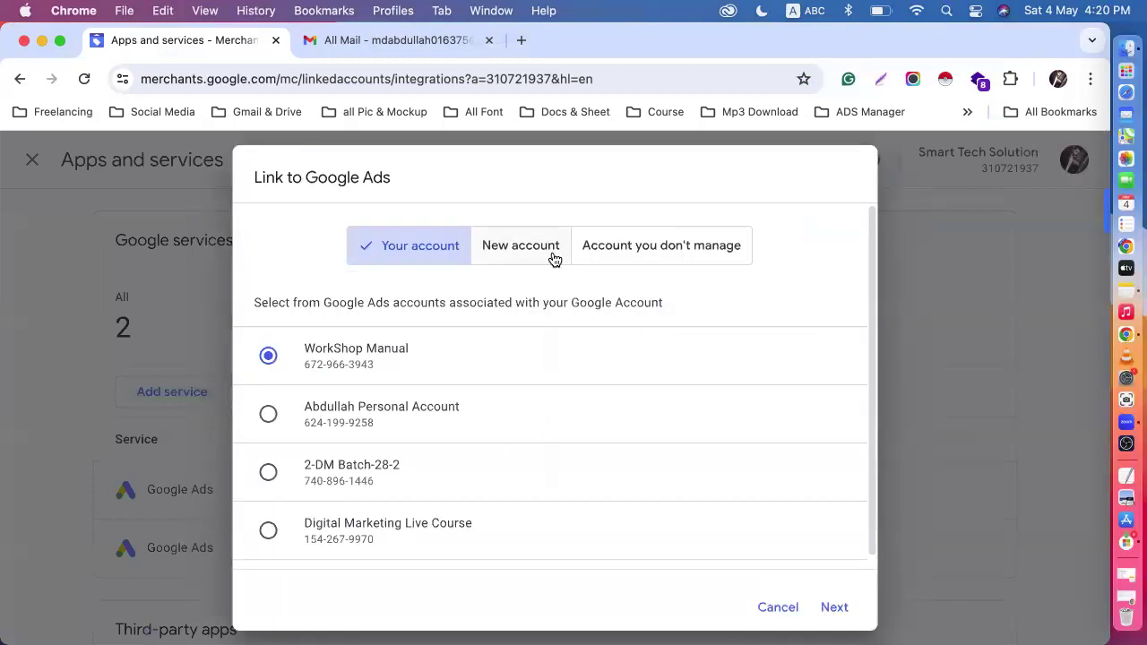
pyautogui.click(538, 252)
pyautogui.click(648, 355)
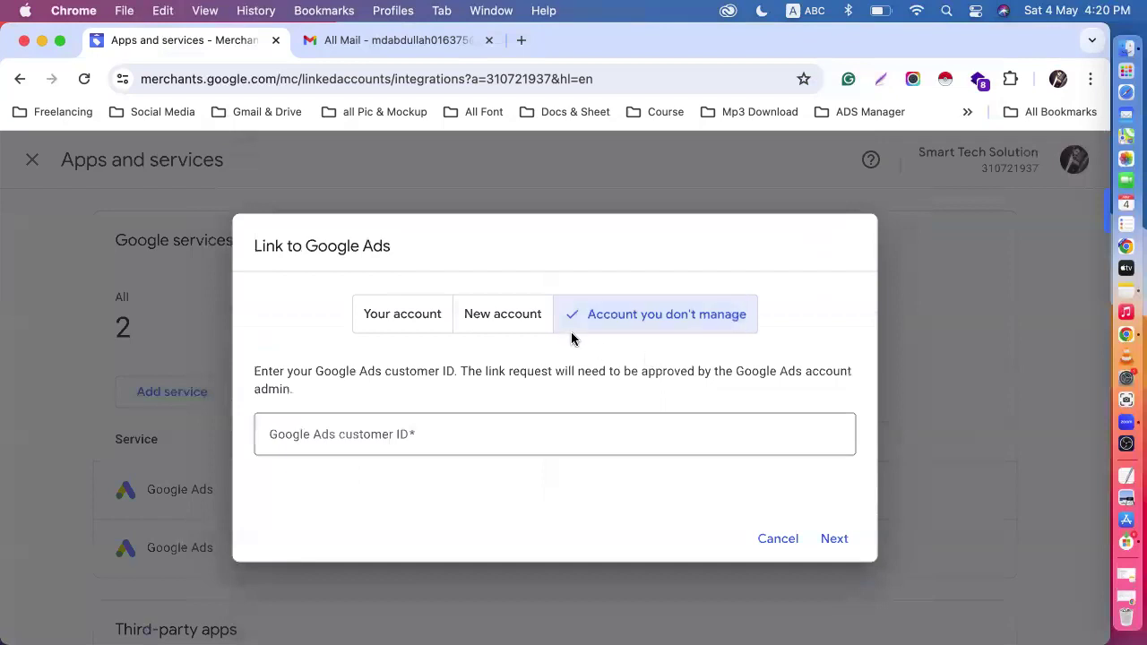
pyautogui.click(528, 314)
pyautogui.click(632, 358)
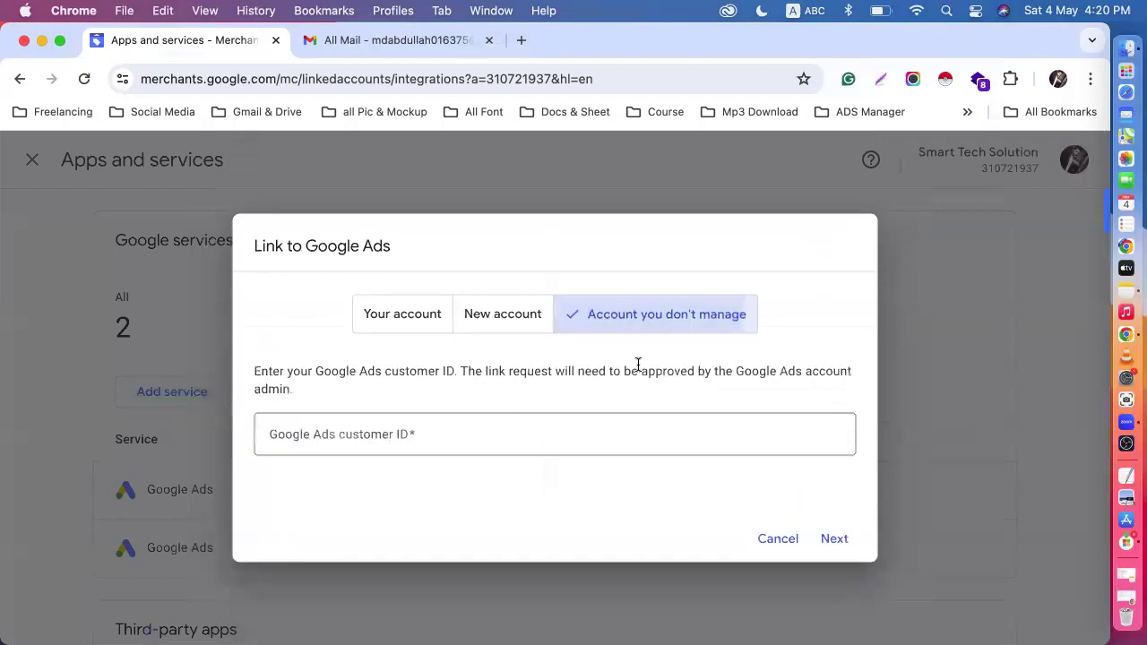
# - Enter the correct Batch-57 customer ID, link that Google Ads account to Merchant Center, and check the services list
pyautogui.click(339, 438)
pyautogui.write('10')
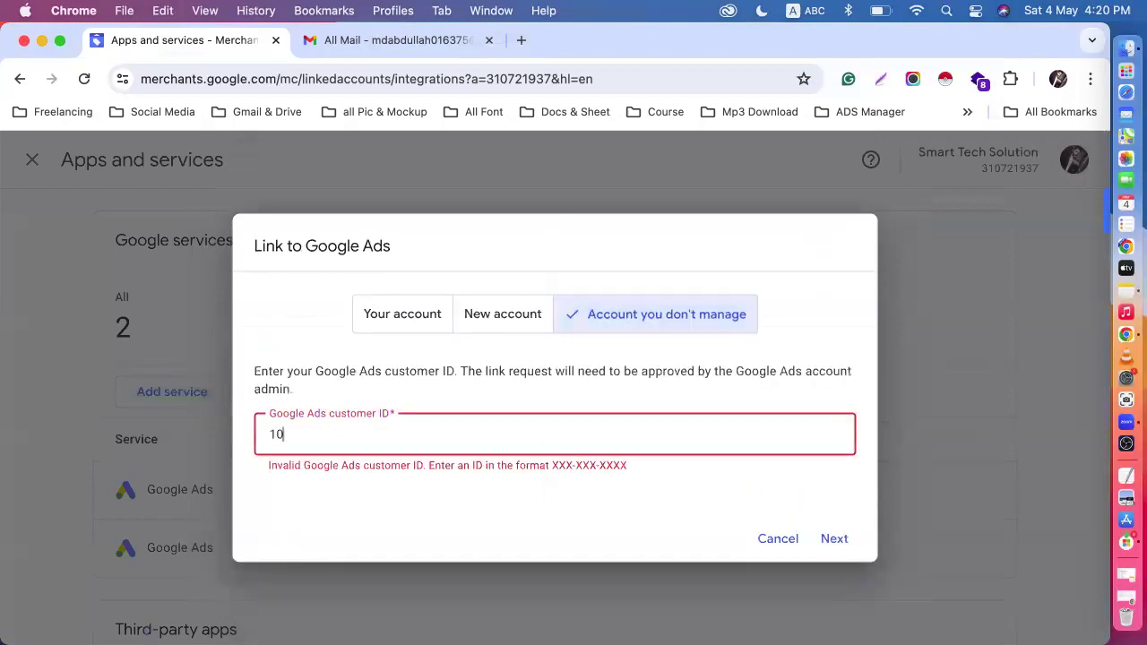
pyautogui.write('4-801-78')
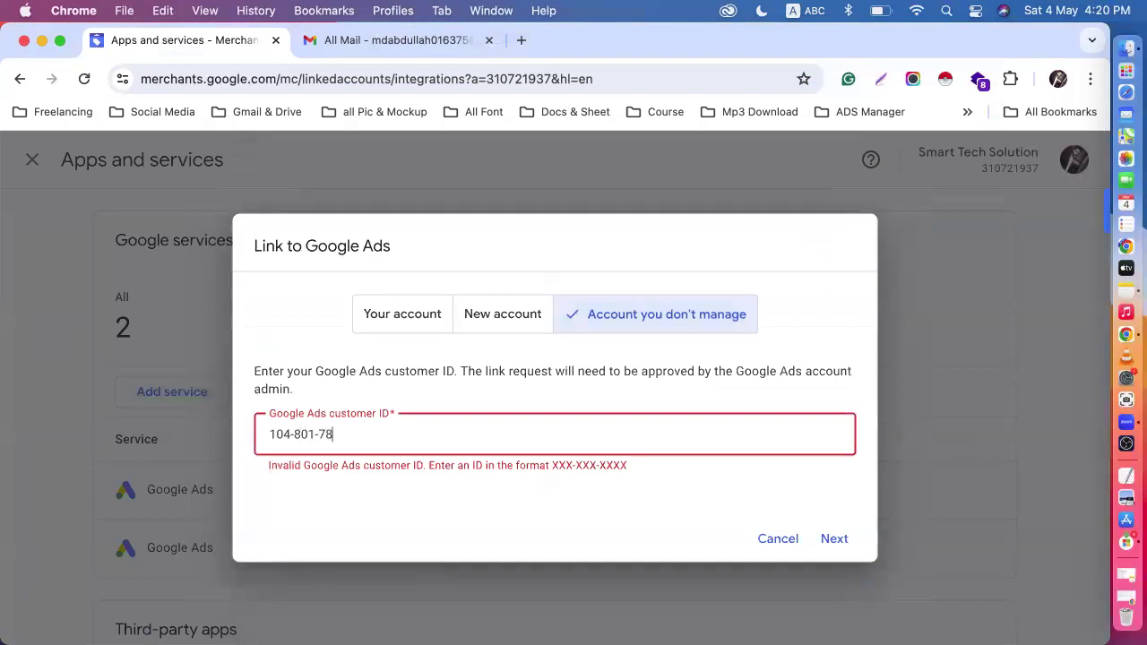
pyautogui.write('98')
pyautogui.click(839, 532)
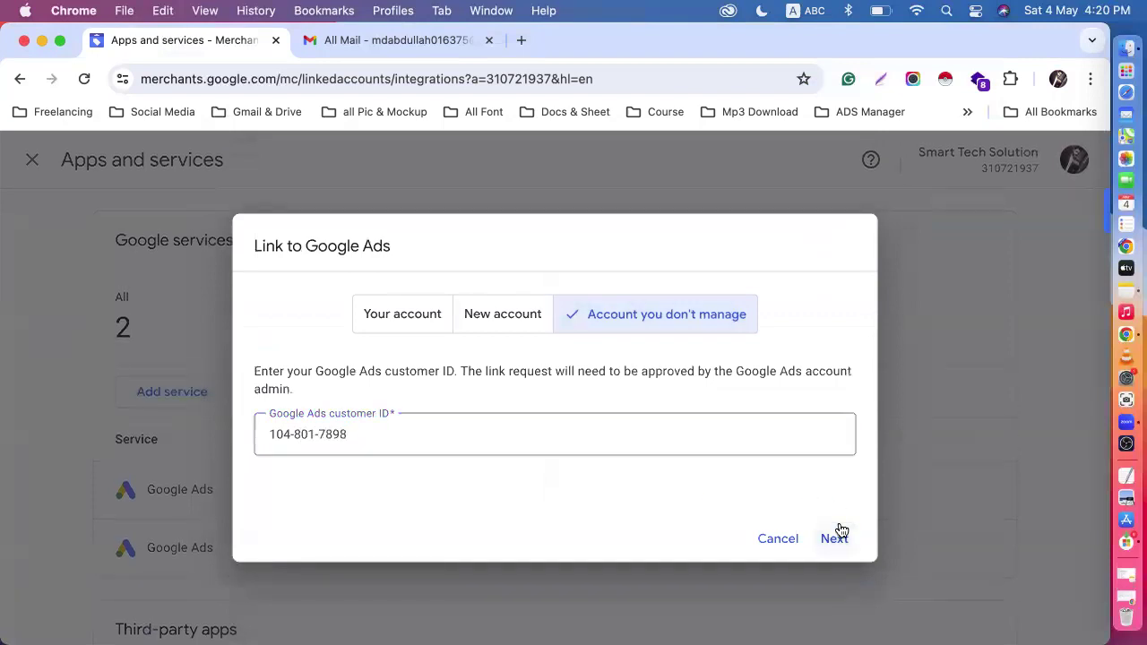
pyautogui.click(827, 534)
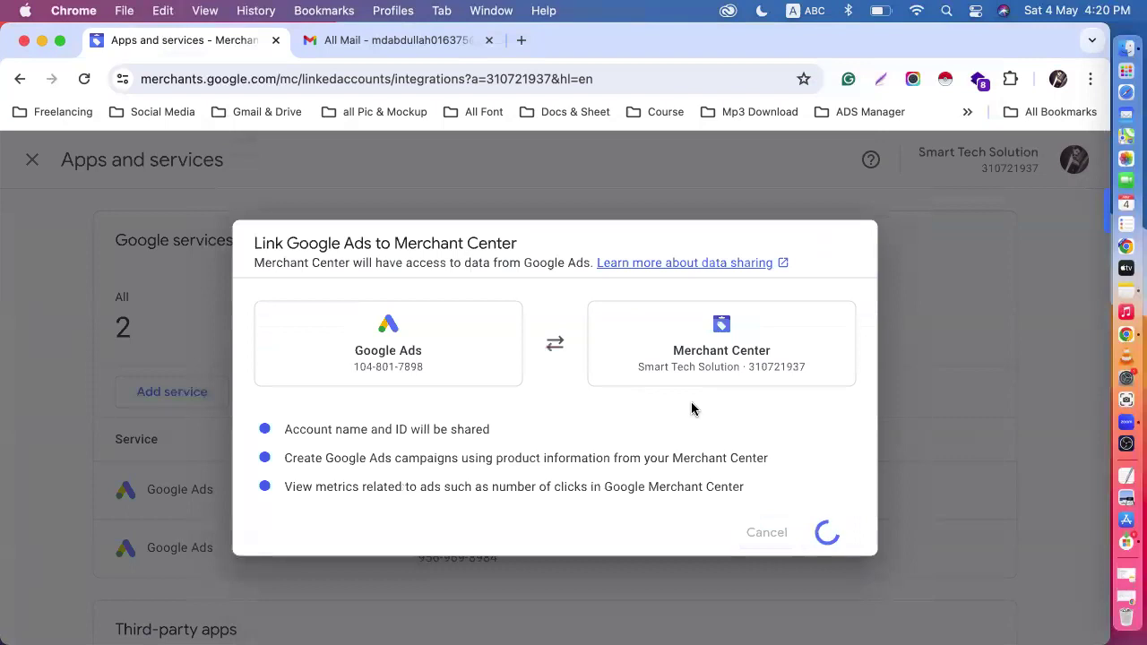
pyautogui.scroll(-4, 578, 466)
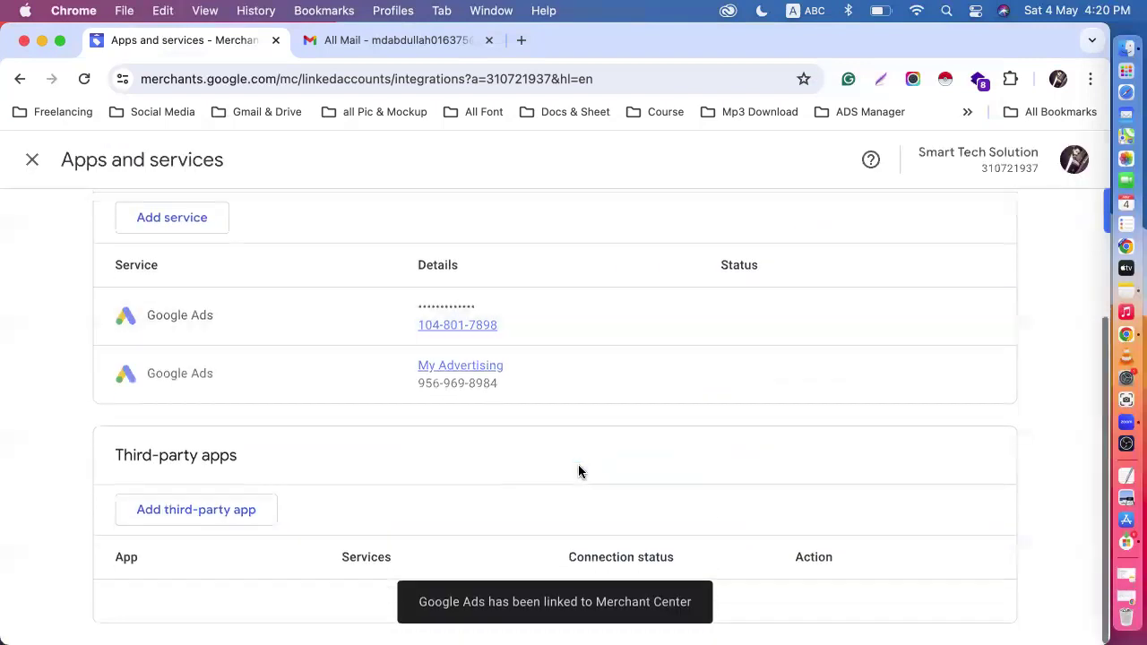
# - Check Gmail's sent mail and inbox for messages about the Google Ads link, and reload the inbox
pyautogui.click(387, 39)
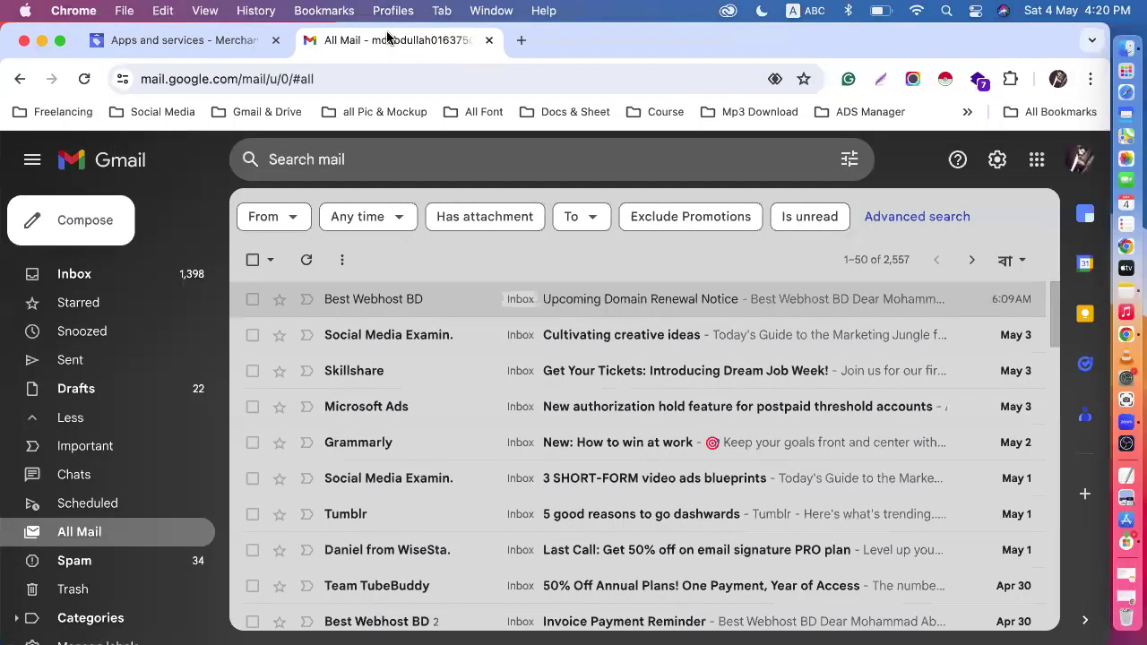
pyautogui.click(94, 365)
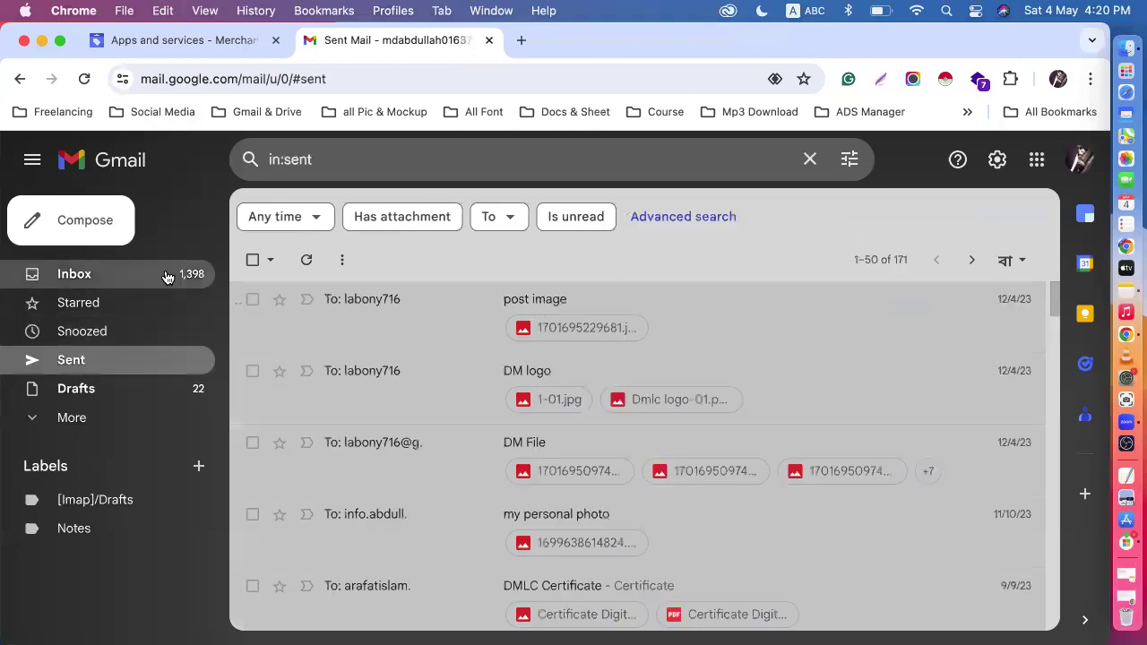
pyautogui.click(123, 281)
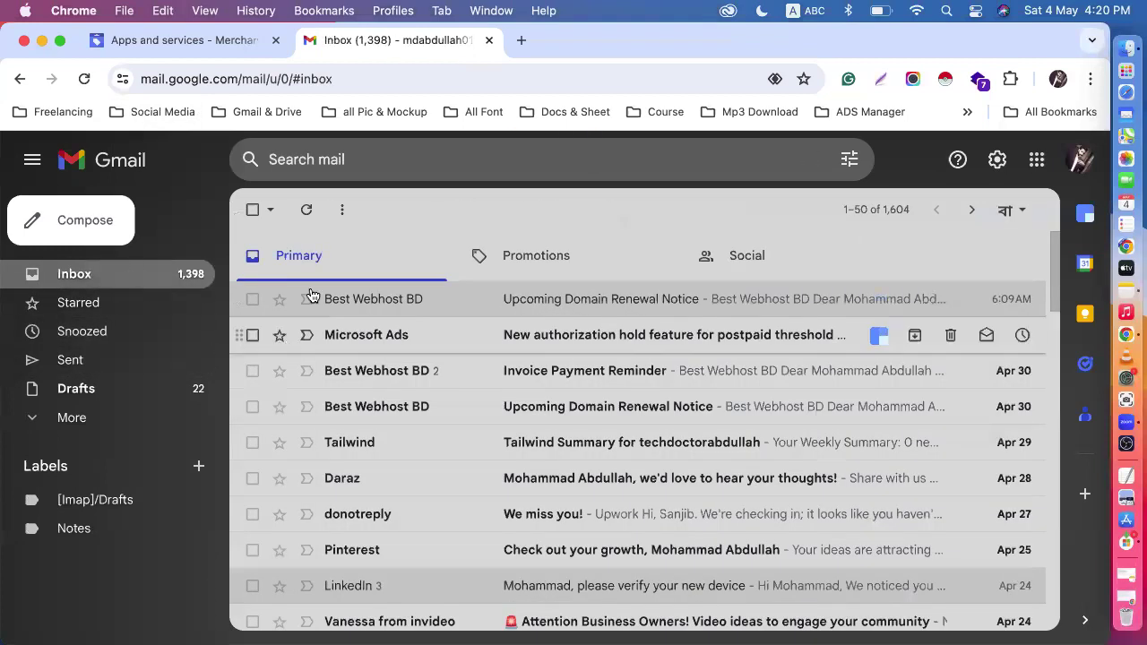
pyautogui.click(85, 80)
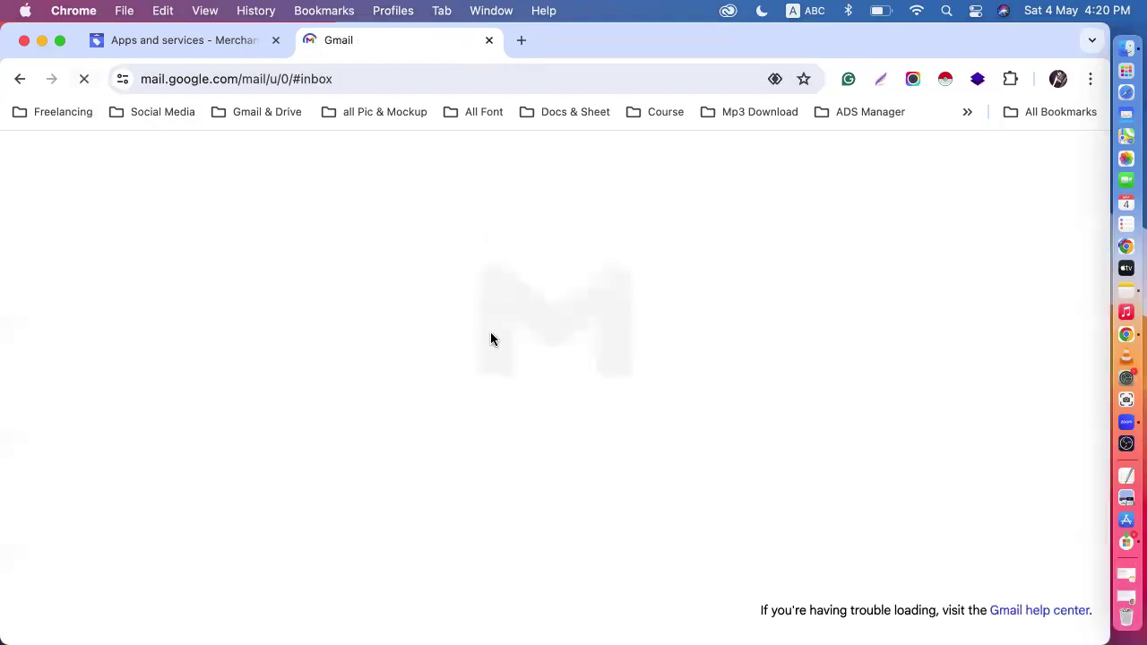
# - Switch to the browser profile holding the Batch-57 Google Ads account, close its account list, and reload the Google Merchant Center links page
pyautogui.click(1058, 80)
pyautogui.click(908, 413)
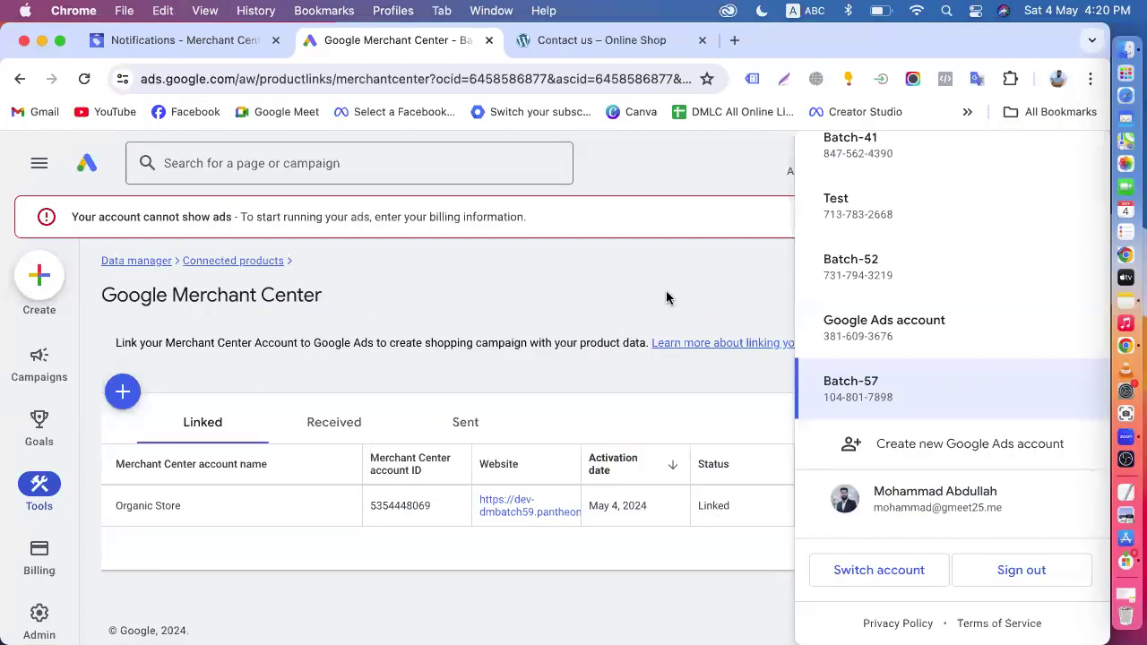
pyautogui.click(321, 382)
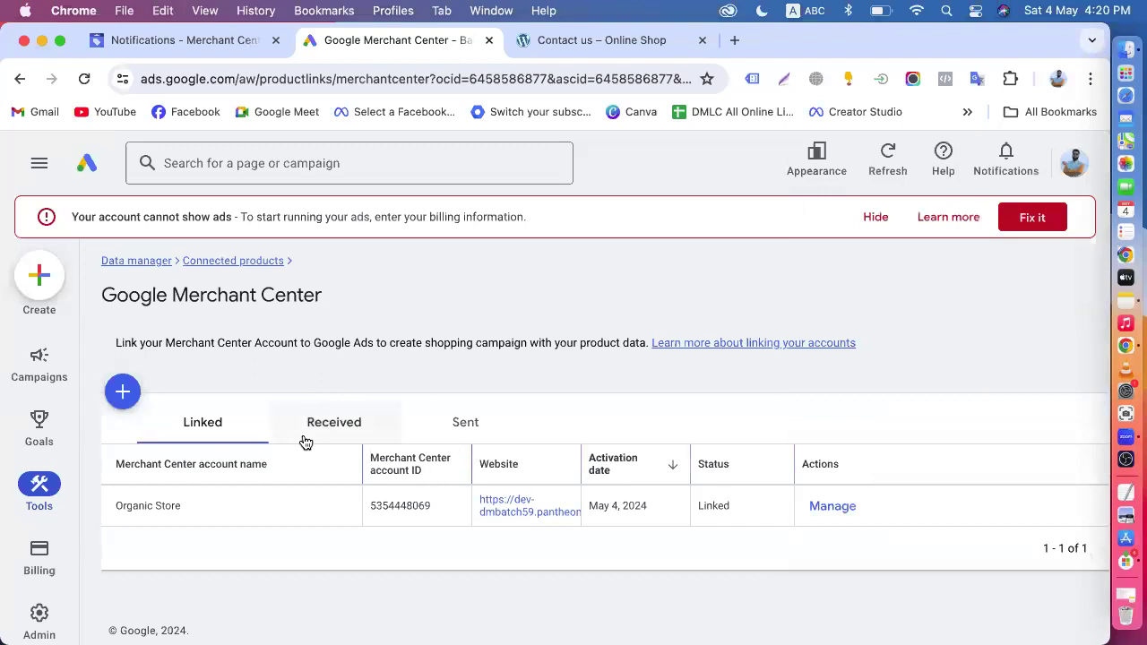
pyautogui.click(83, 81)
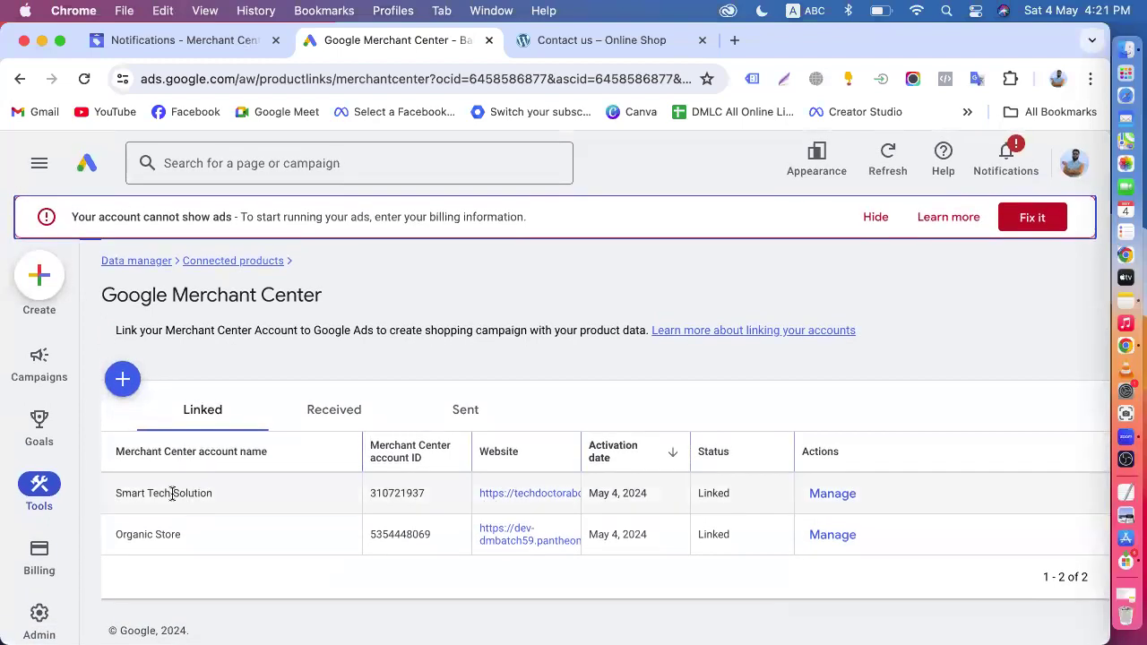
# - Review the linked account and data sharing details for Smart Tech Solution, and close them
pyautogui.click(831, 498)
pyautogui.scroll(-3, 832, 506)
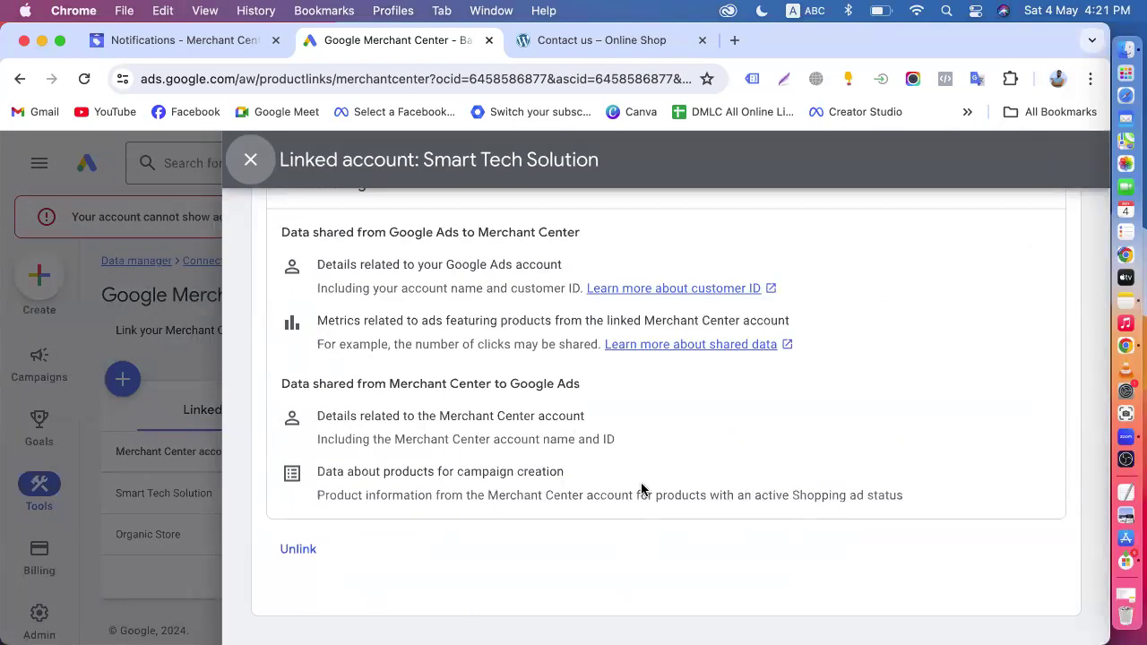
pyautogui.scroll(3, 642, 489)
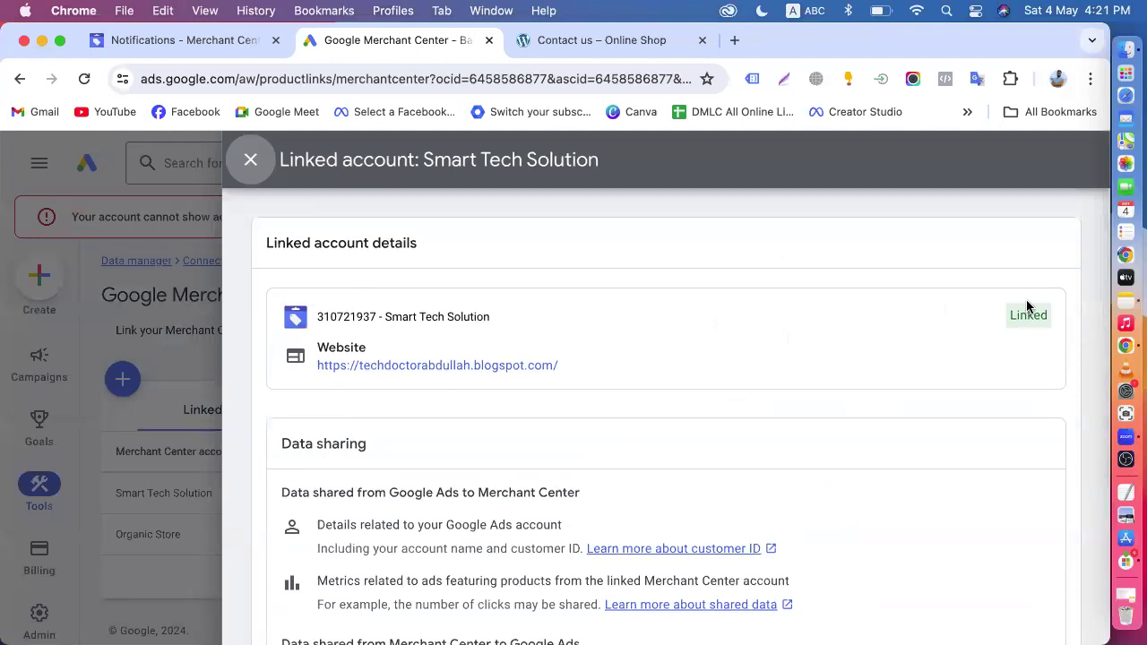
pyautogui.click(251, 161)
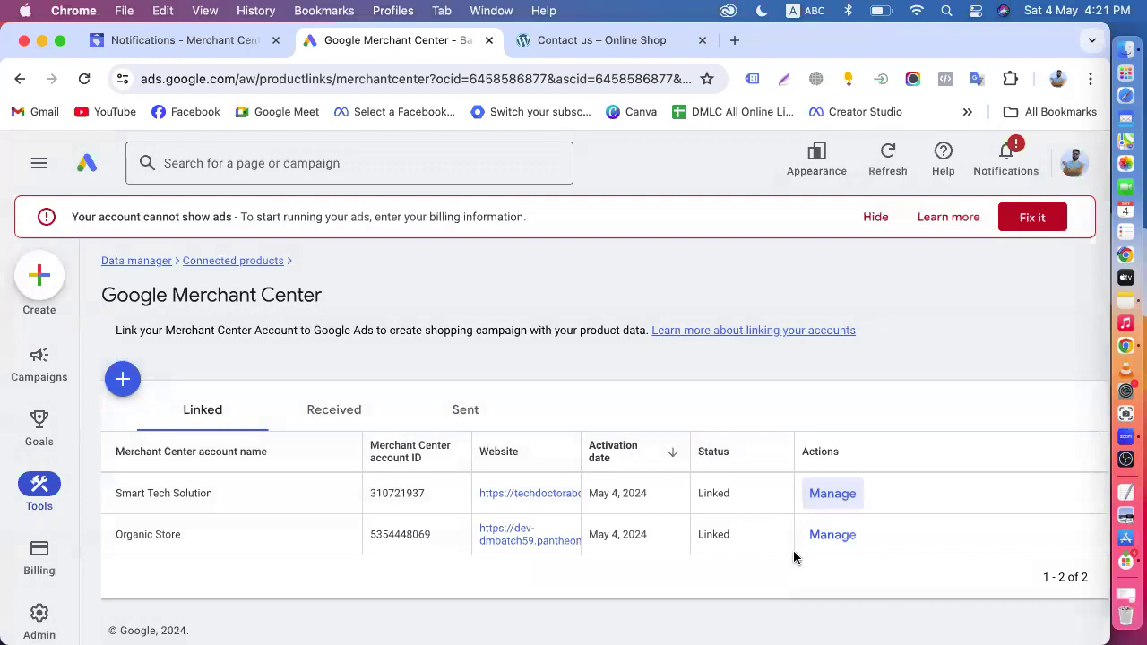
# - Review the data sharing details of the Organic Store link, and return to the list of linked Merchant Center accounts
pyautogui.click(833, 536)
pyautogui.scroll(-5, 561, 459)
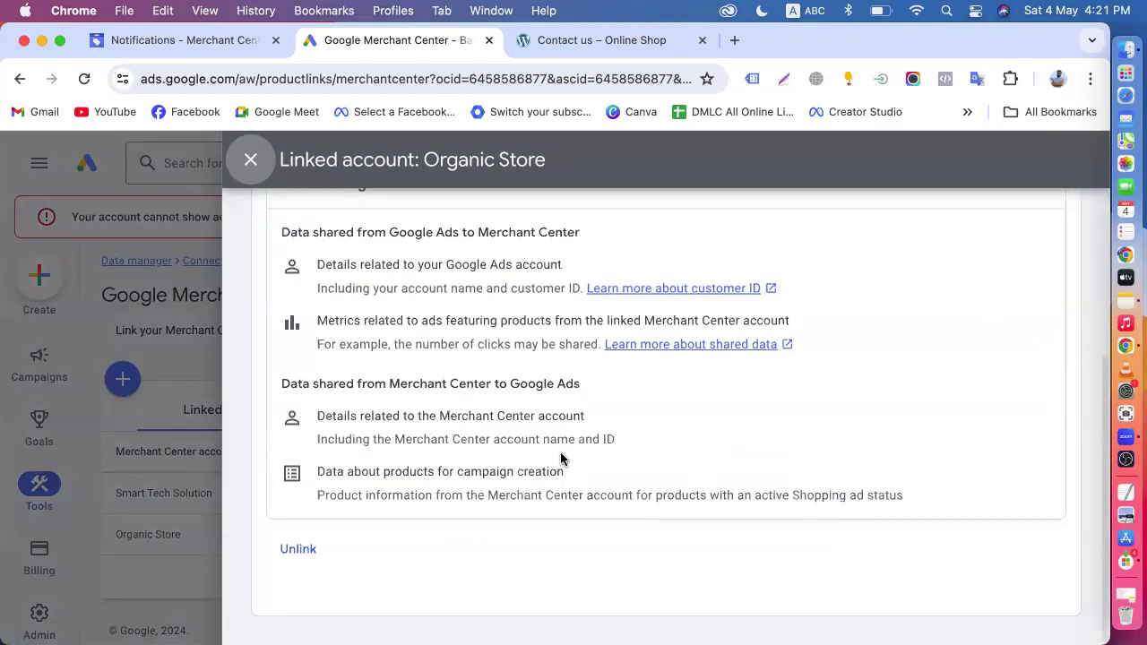
pyautogui.scroll(5, 561, 459)
pyautogui.click(250, 160)
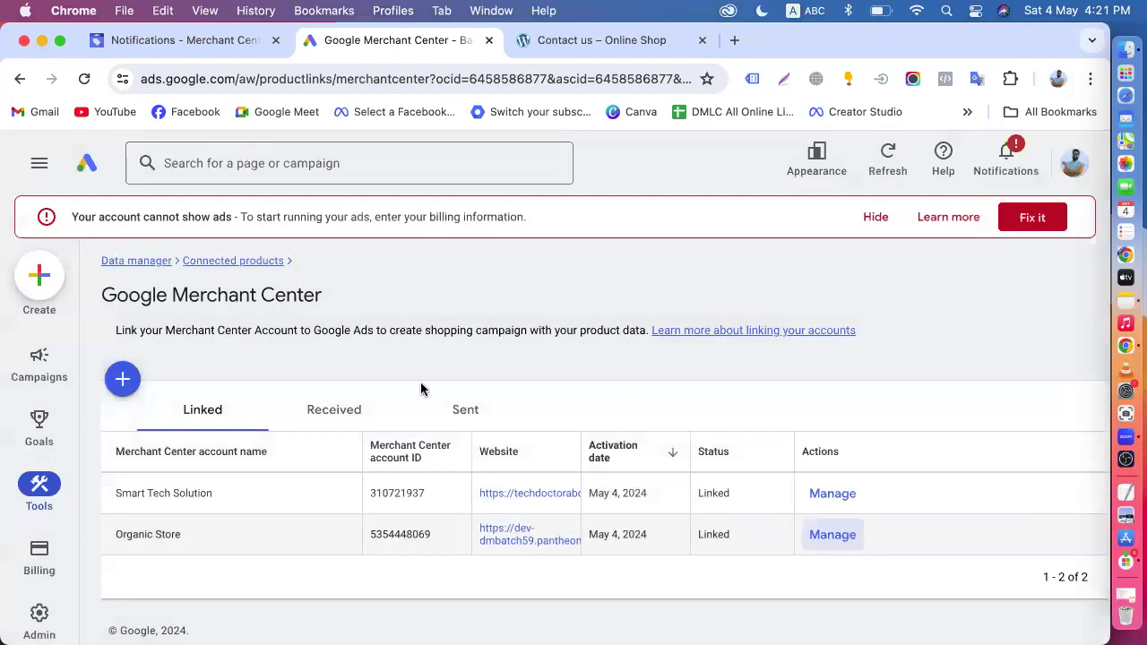
# - Check the received and sent Merchant Center link requests, and reopen the linked accounts list from Data manager's connected products
pyautogui.click(319, 410)
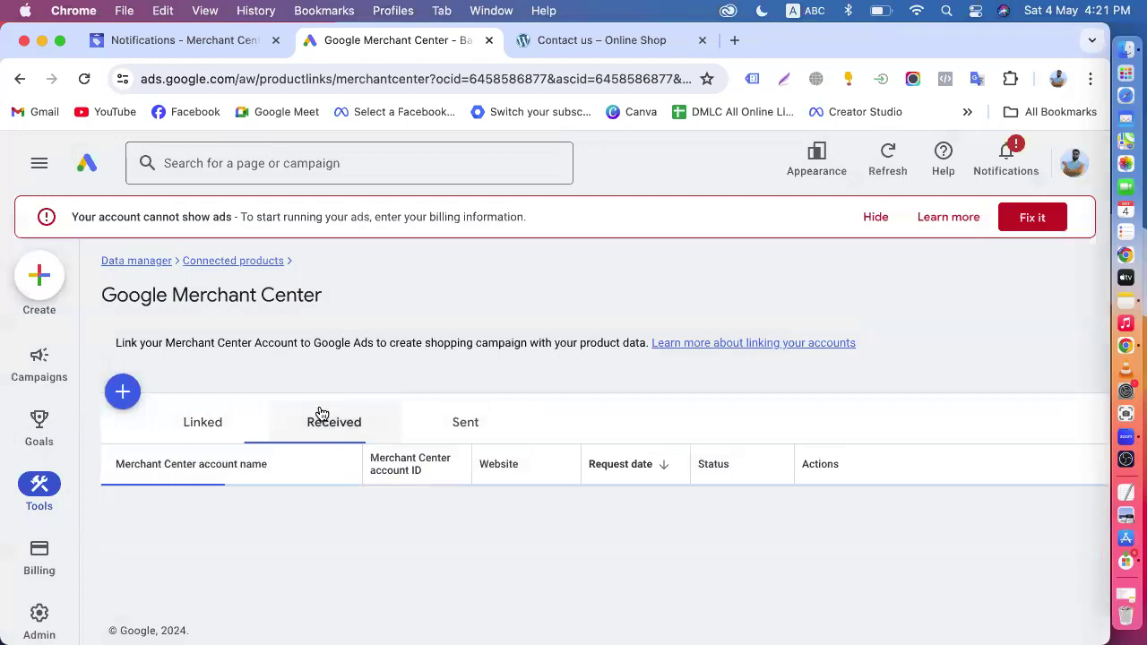
pyautogui.click(461, 432)
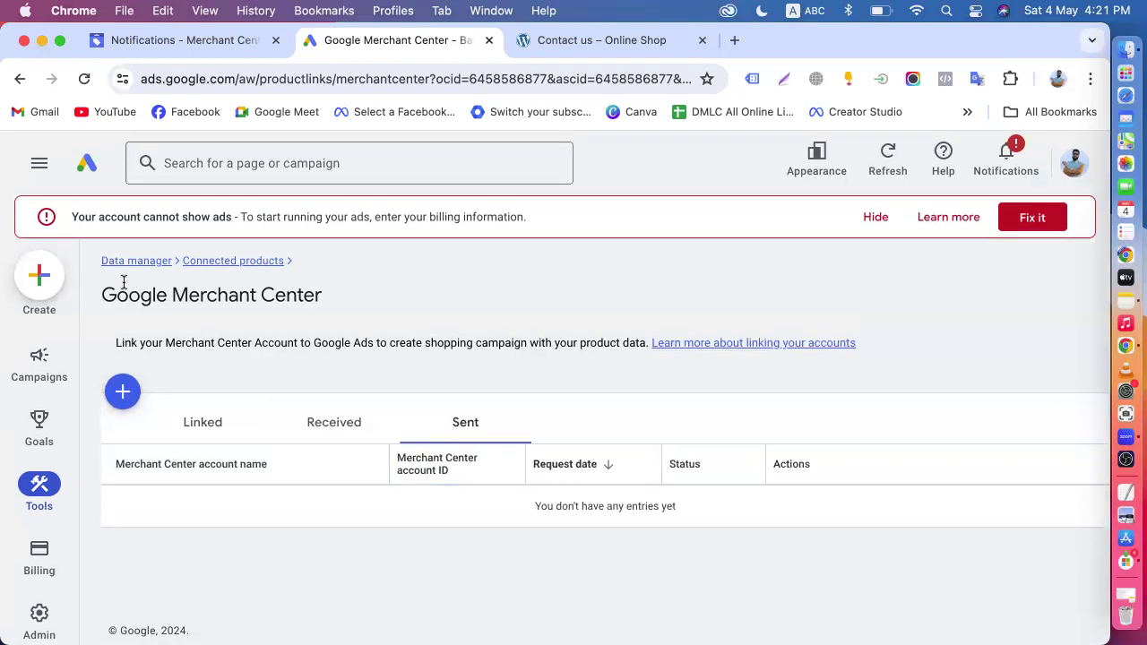
pyautogui.click(231, 260)
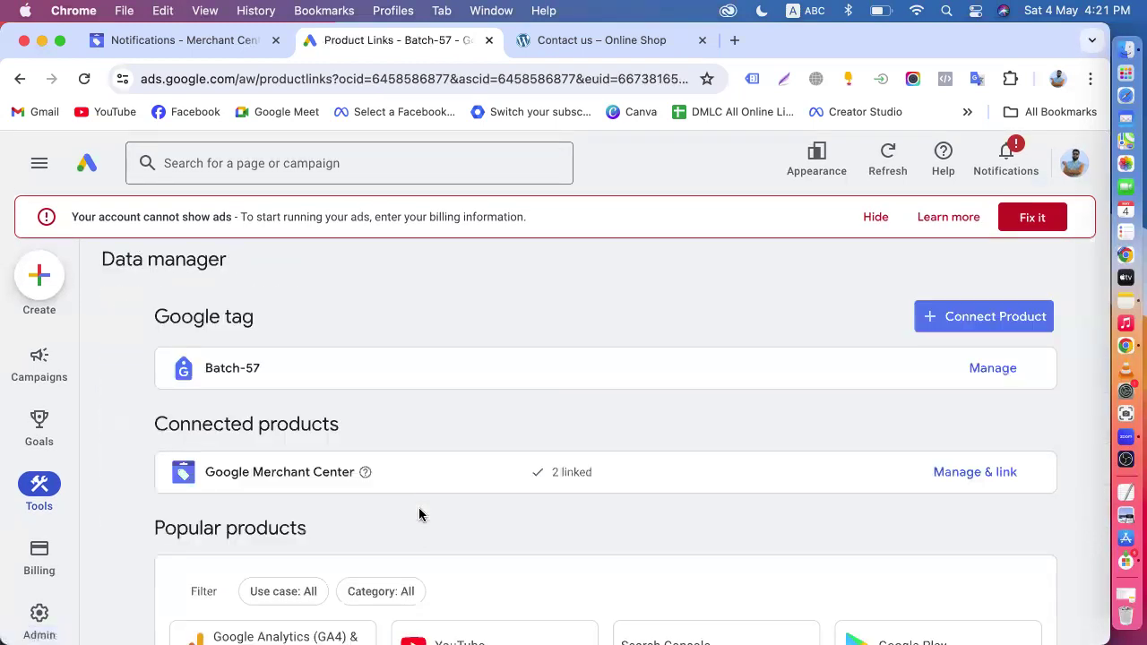
pyautogui.scroll(-3, 419, 514)
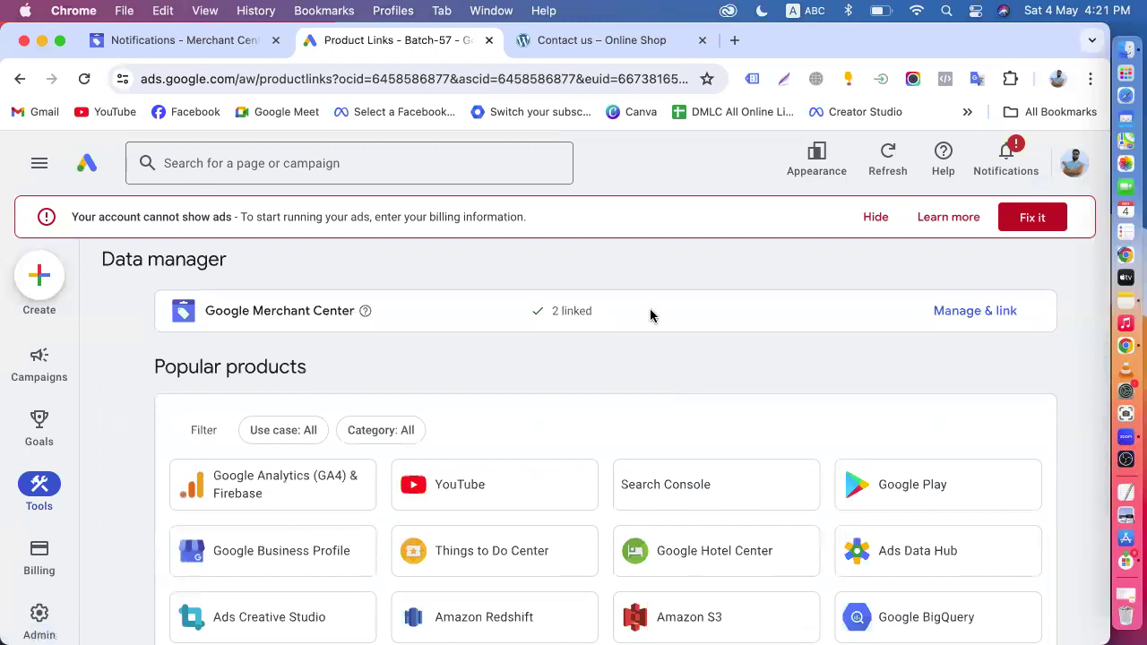
pyautogui.click(954, 321)
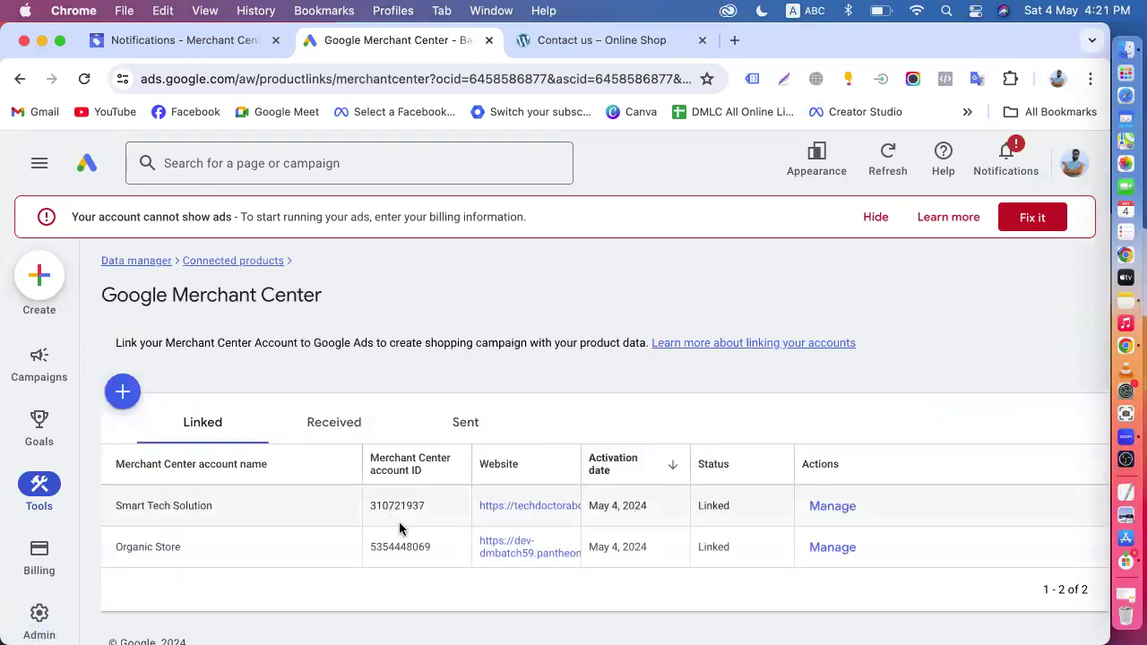
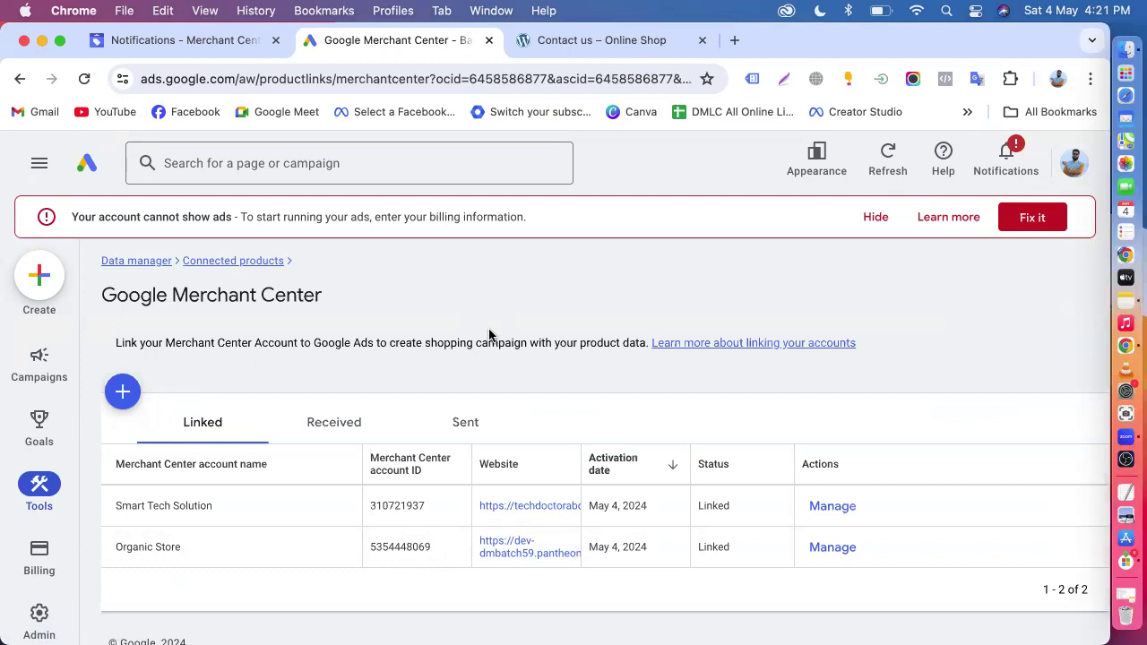
# - Return to Data manager's product overview, and reload the Organic Store notifications page in Merchant Center
pyautogui.click(146, 262)
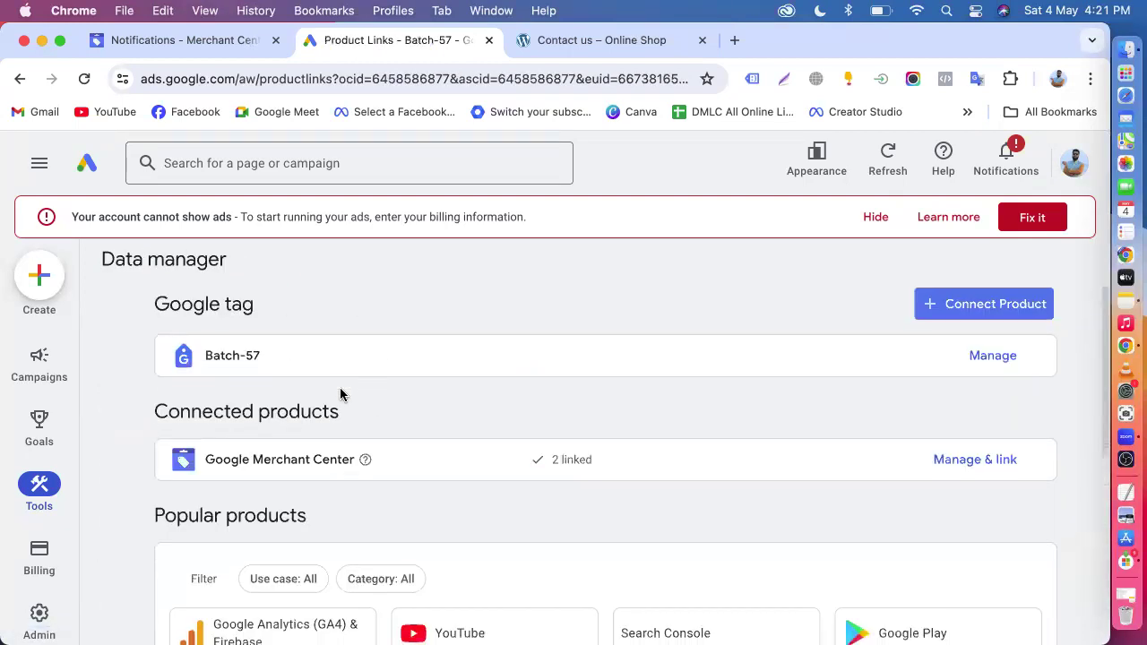
pyautogui.scroll(-3, 340, 395)
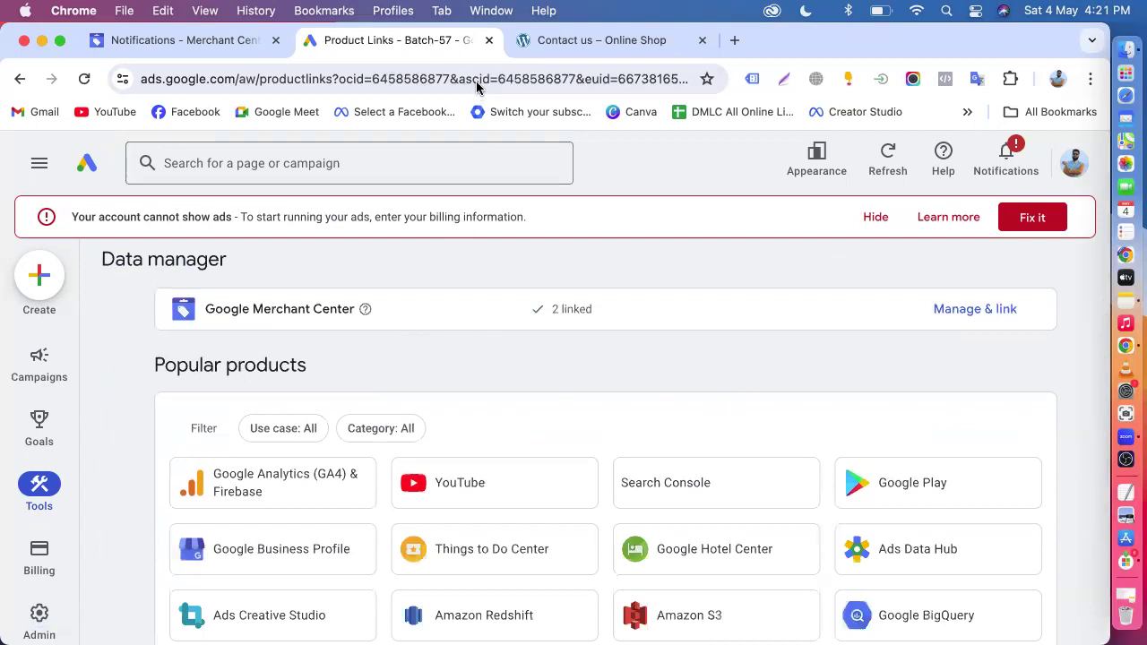
pyautogui.click(146, 38)
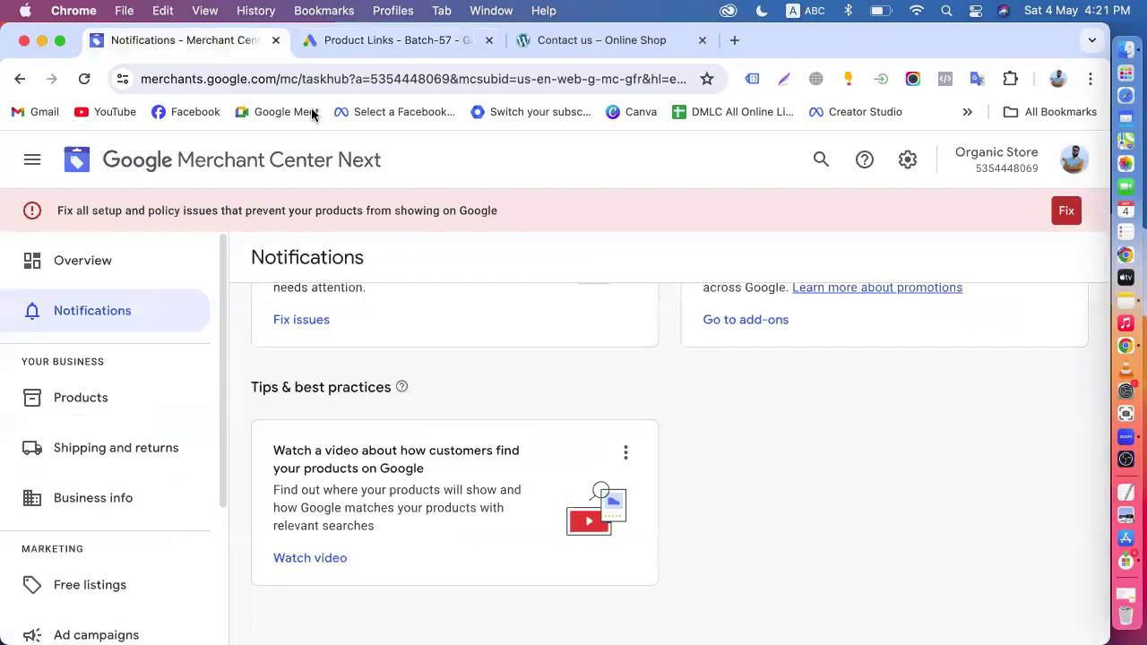
pyautogui.scroll(4, 379, 361)
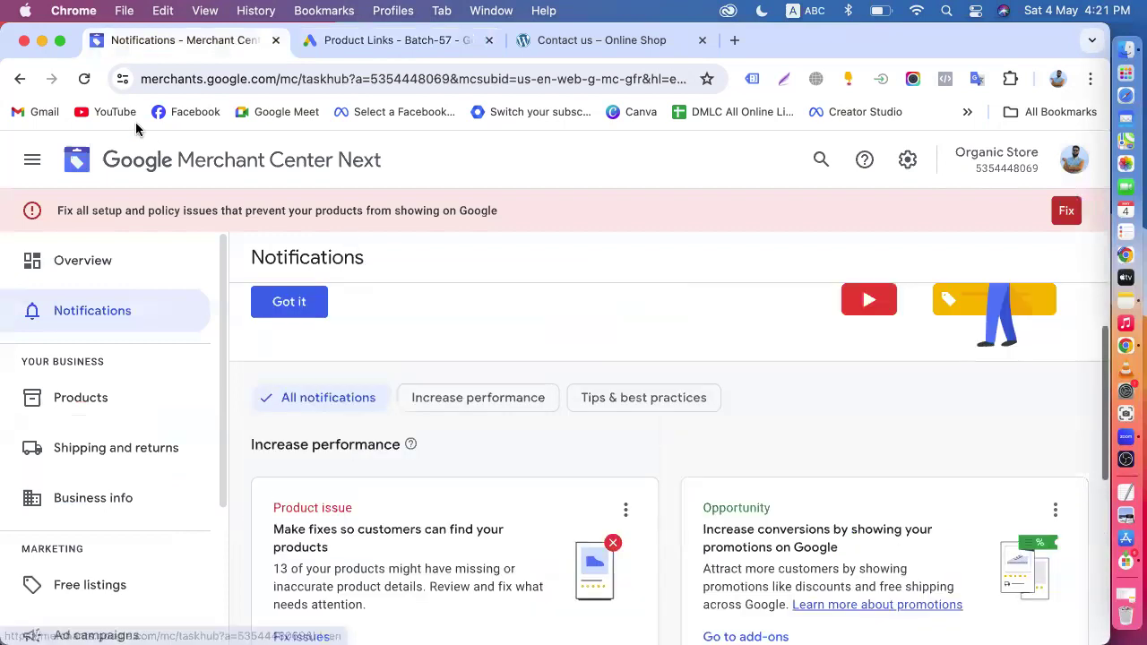
pyautogui.click(84, 81)
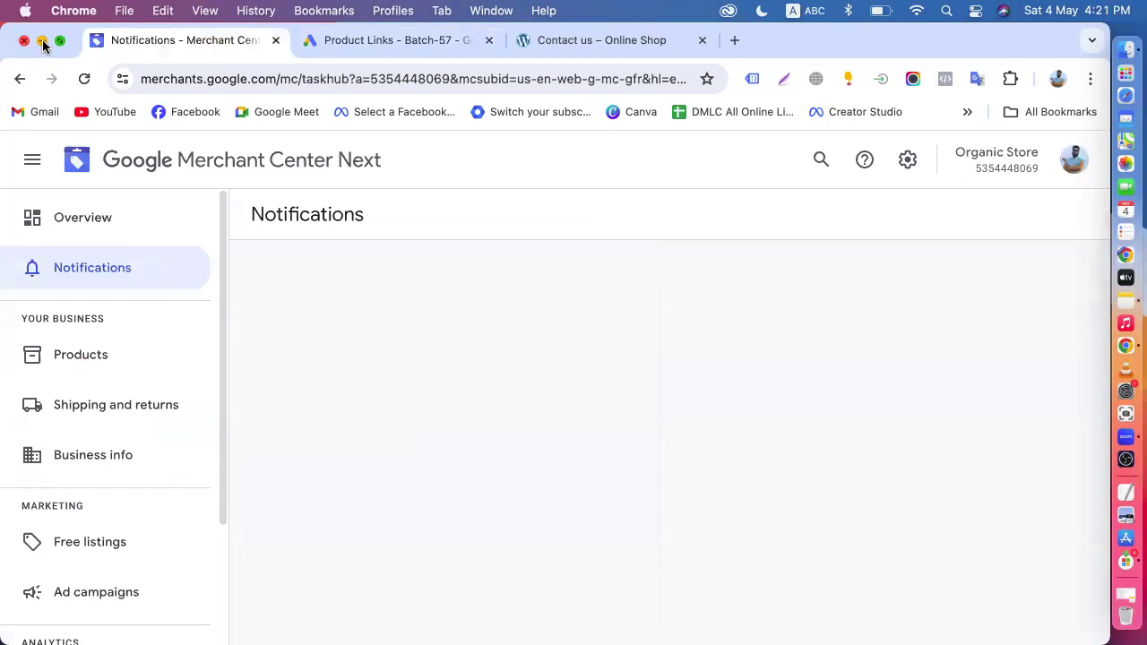
# - Switch to the browser window with Smart Tech Solution's Merchant Center, and leave Apps and services for the overview with the full navigation shown
pyautogui.click(42, 41)
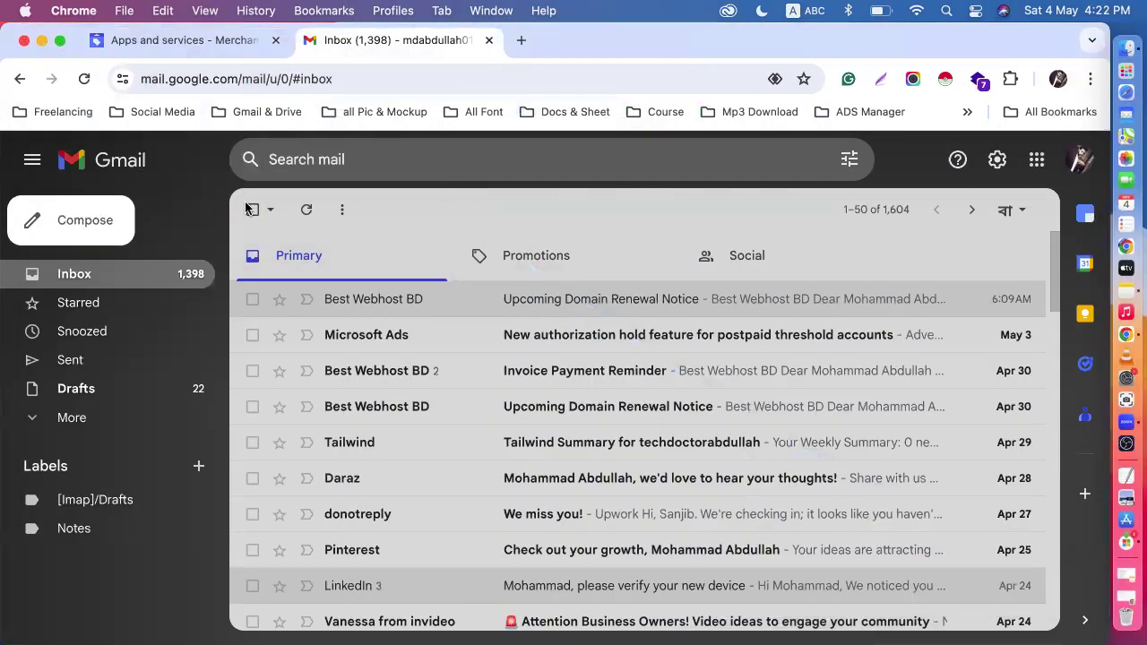
pyautogui.click(201, 39)
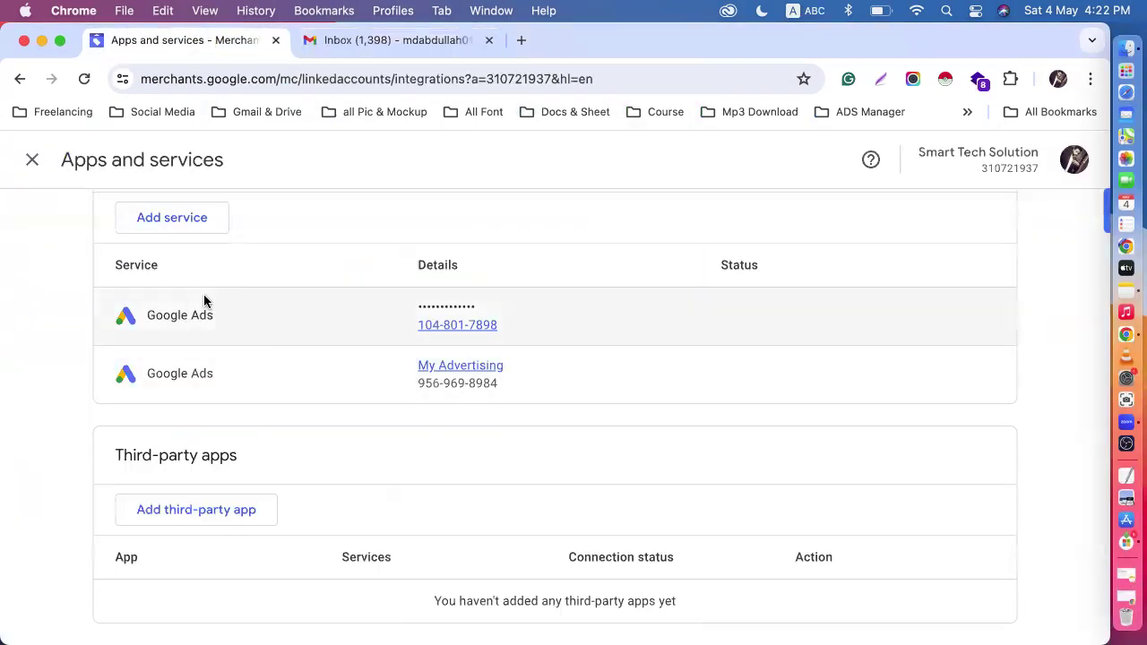
pyautogui.scroll(3, 205, 302)
pyautogui.click(34, 162)
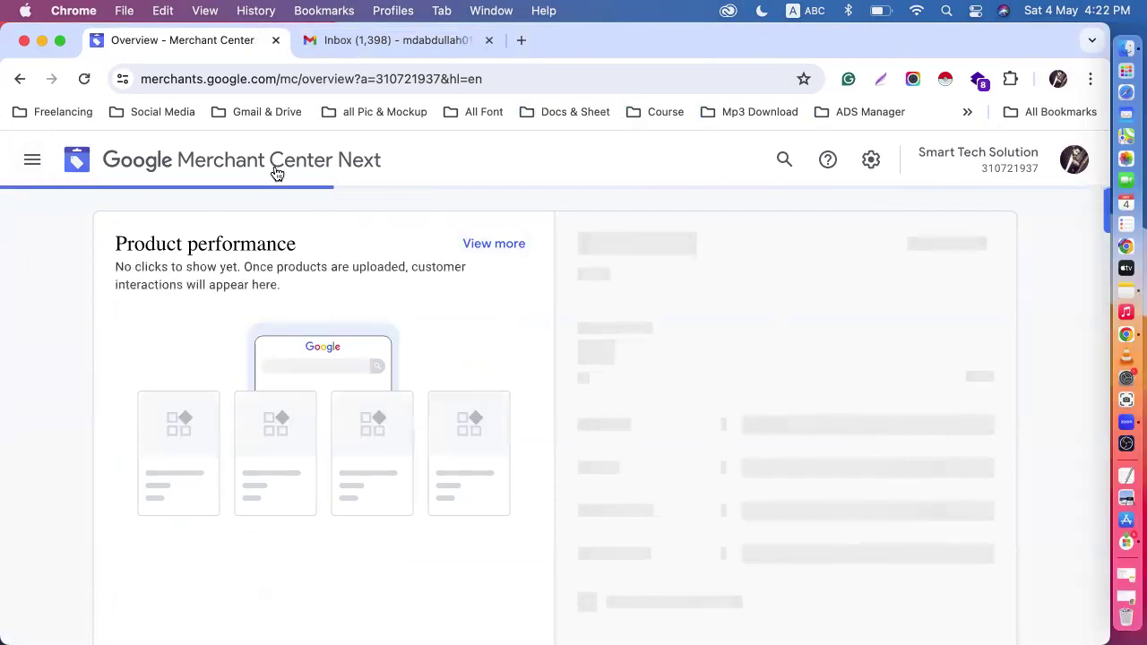
pyautogui.click(33, 160)
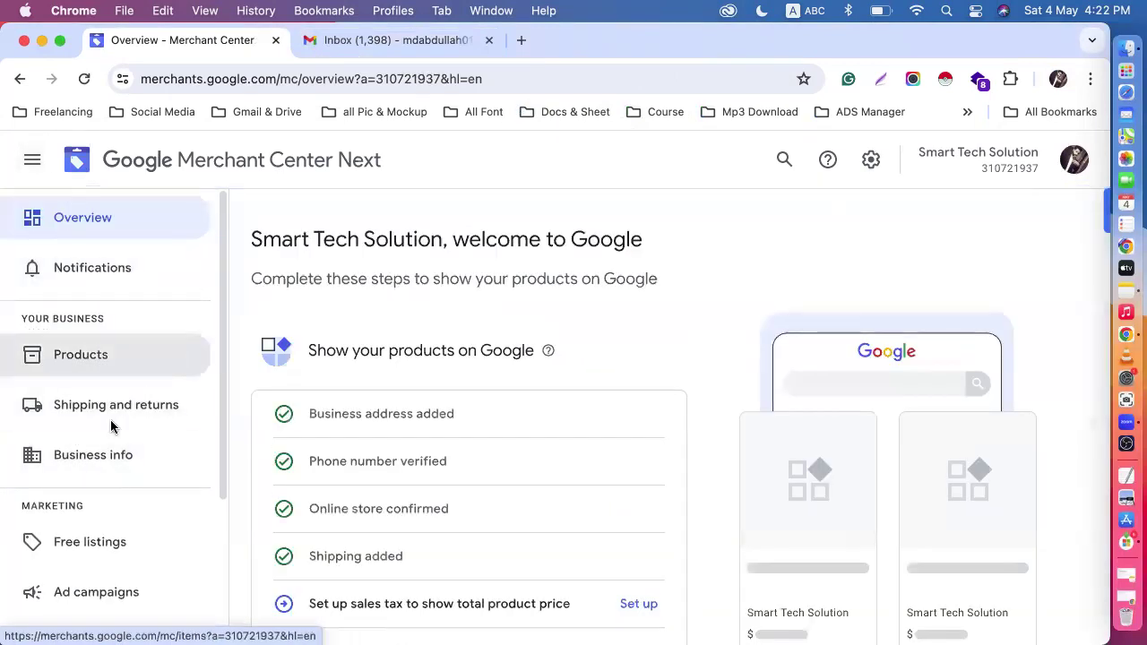
pyautogui.scroll(-5, 107, 488)
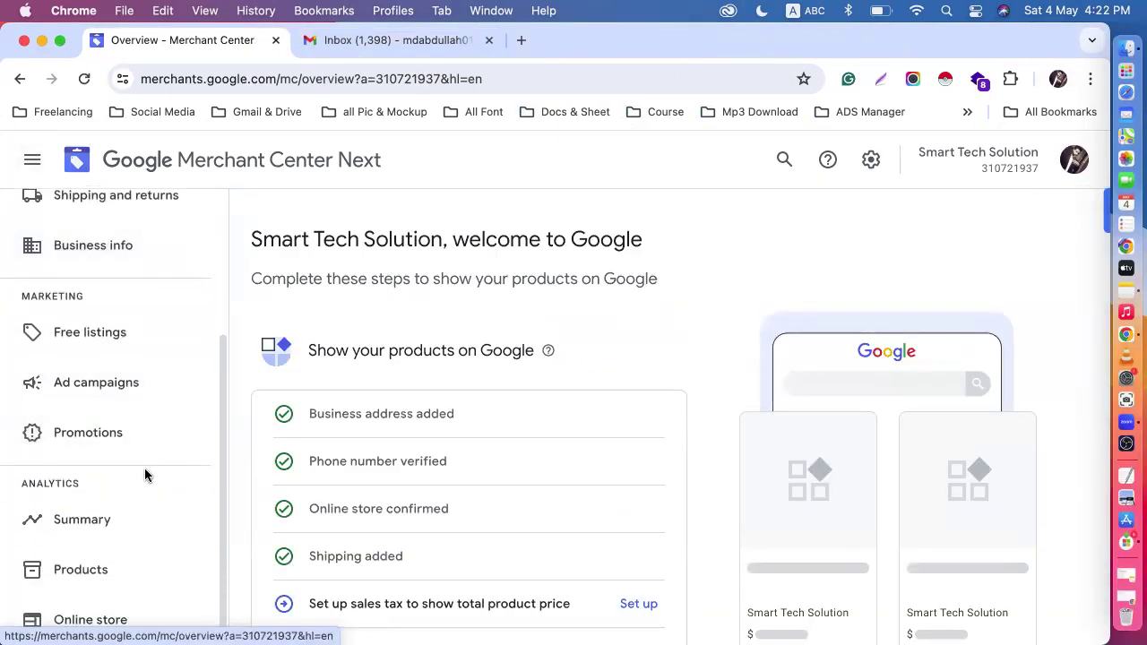
pyautogui.scroll(5, 146, 474)
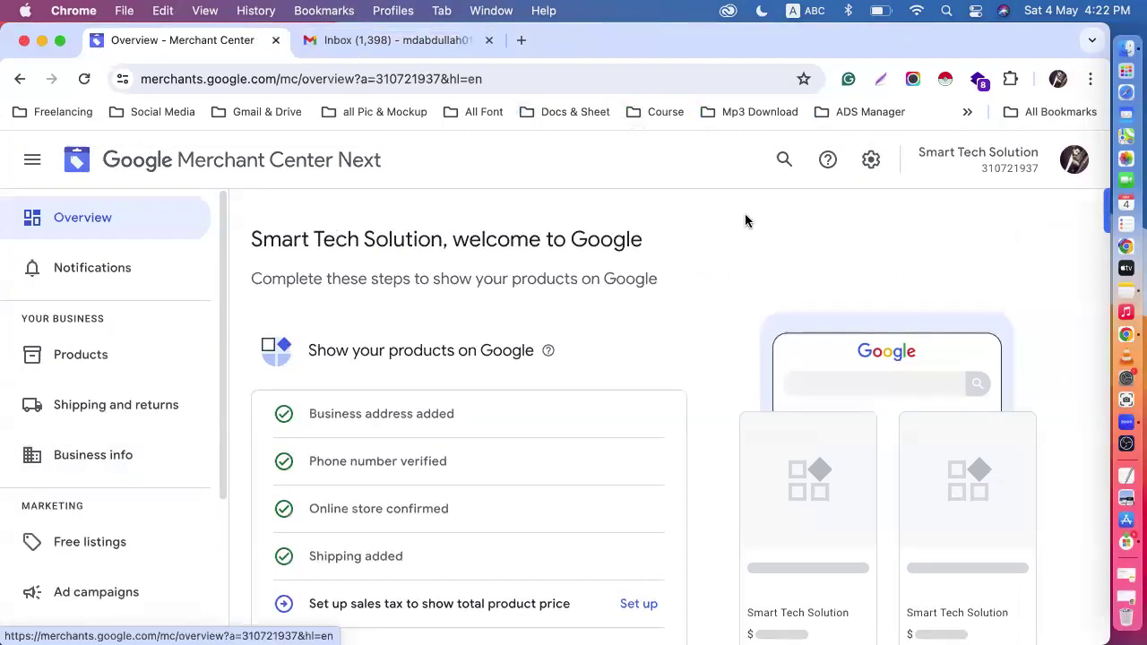
# - Review the users and their roles under People and access for Smart Tech Solution, and return to the overview
pyautogui.click(872, 160)
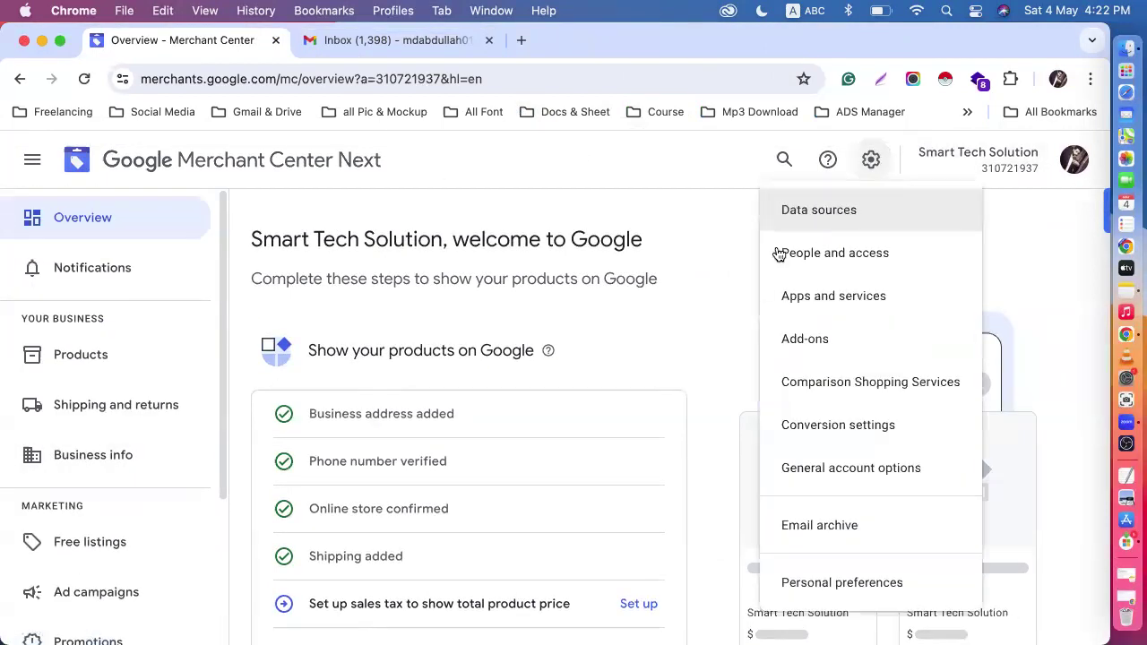
pyautogui.click(823, 260)
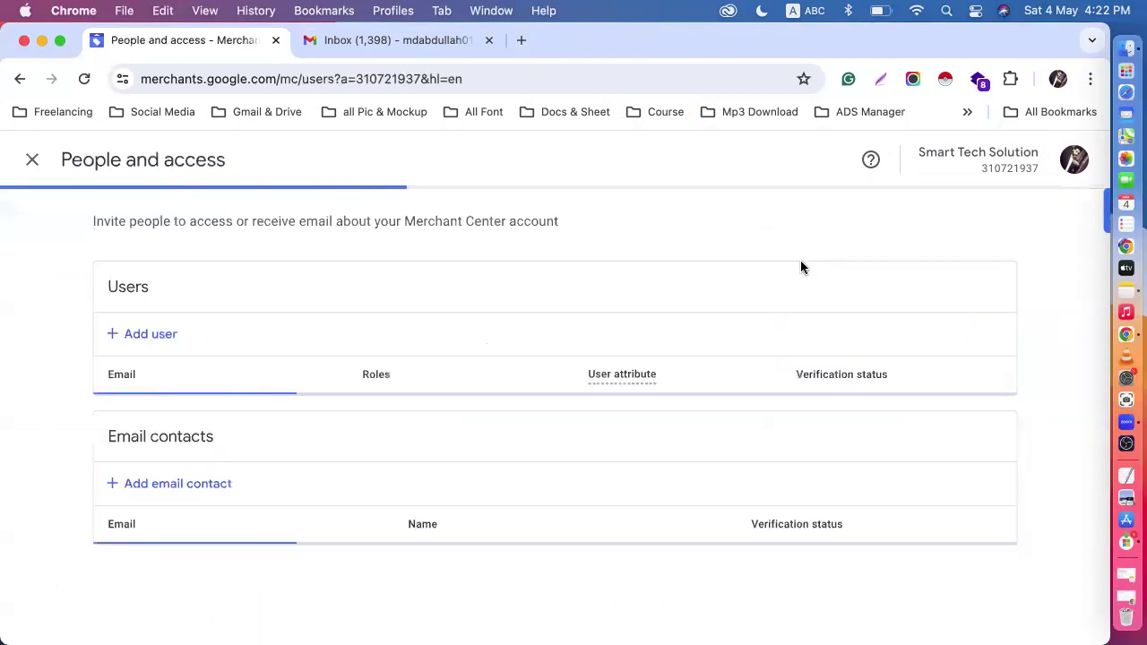
pyautogui.scroll(-3, 376, 461)
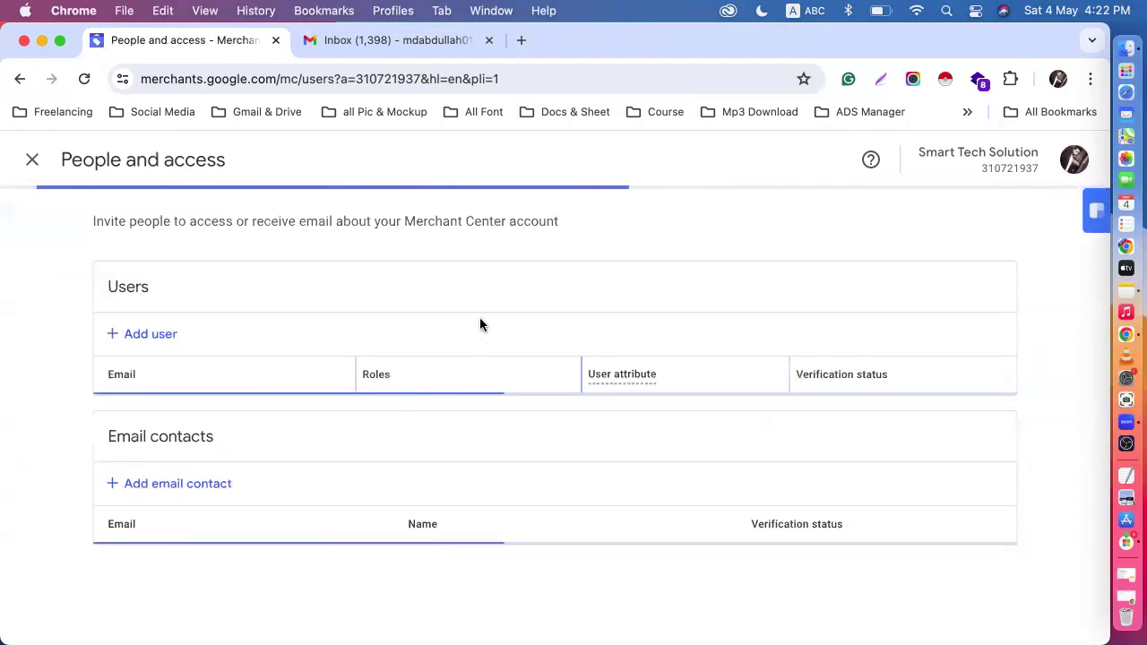
pyautogui.scroll(-5, 515, 475)
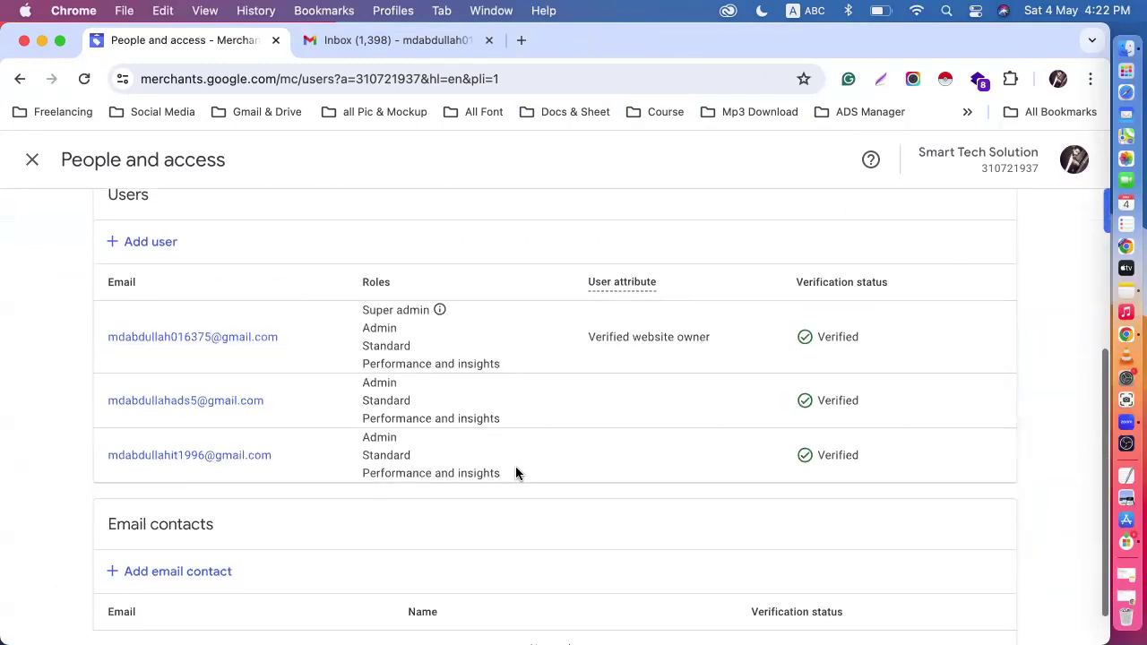
pyautogui.scroll(5, 515, 473)
pyautogui.scroll(-5, 515, 473)
pyautogui.scroll(5, 515, 473)
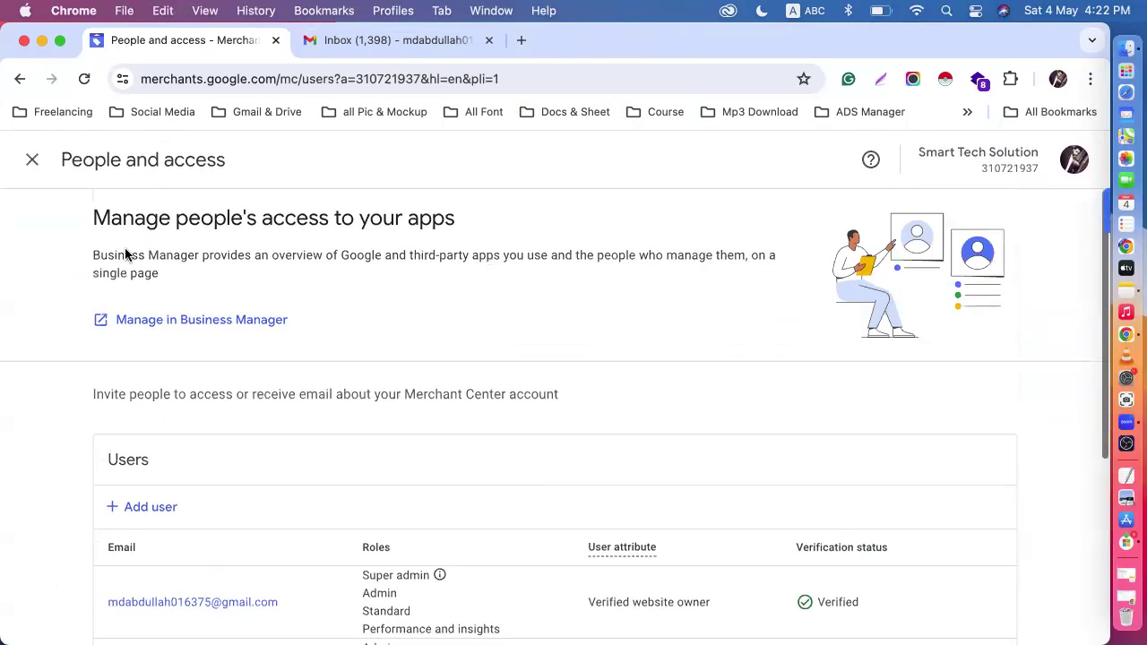
pyautogui.click(27, 159)
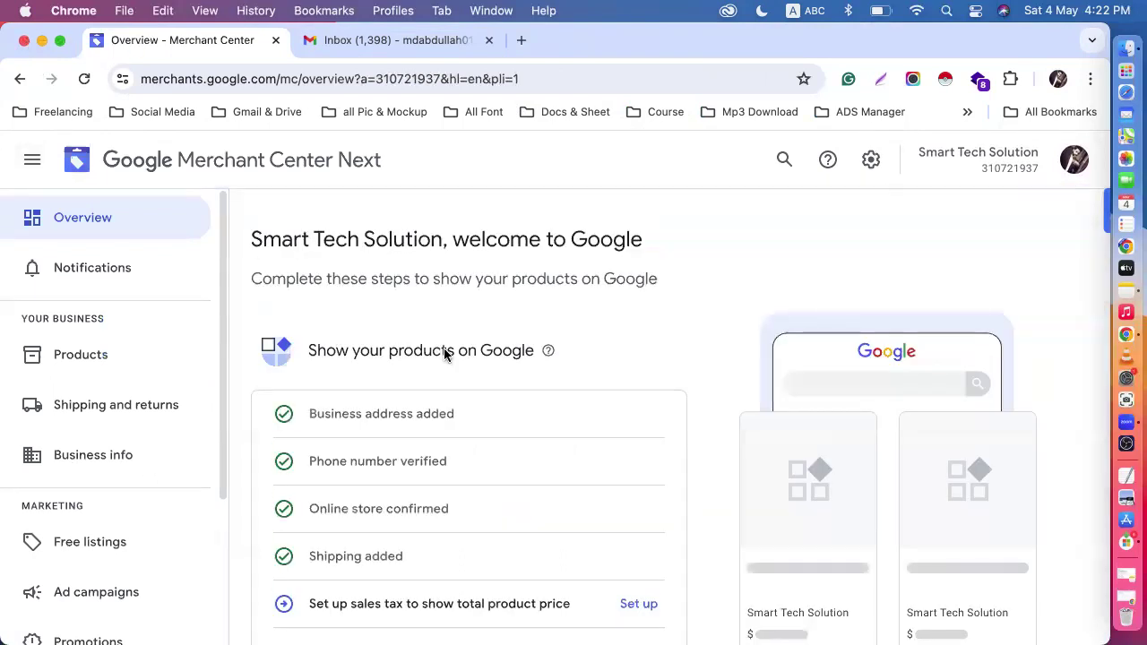
# - Close the Smart Tech Solution browser window, and bring back the window showing the Organic Store notifications
pyautogui.click(24, 40)
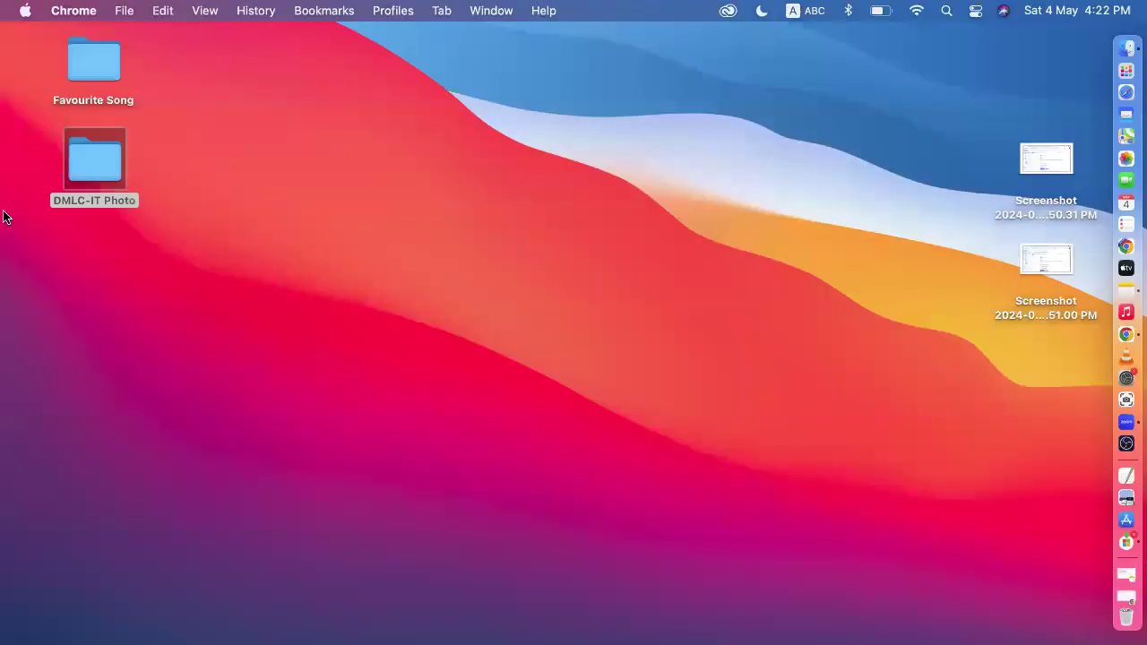
pyautogui.click(1104, 322)
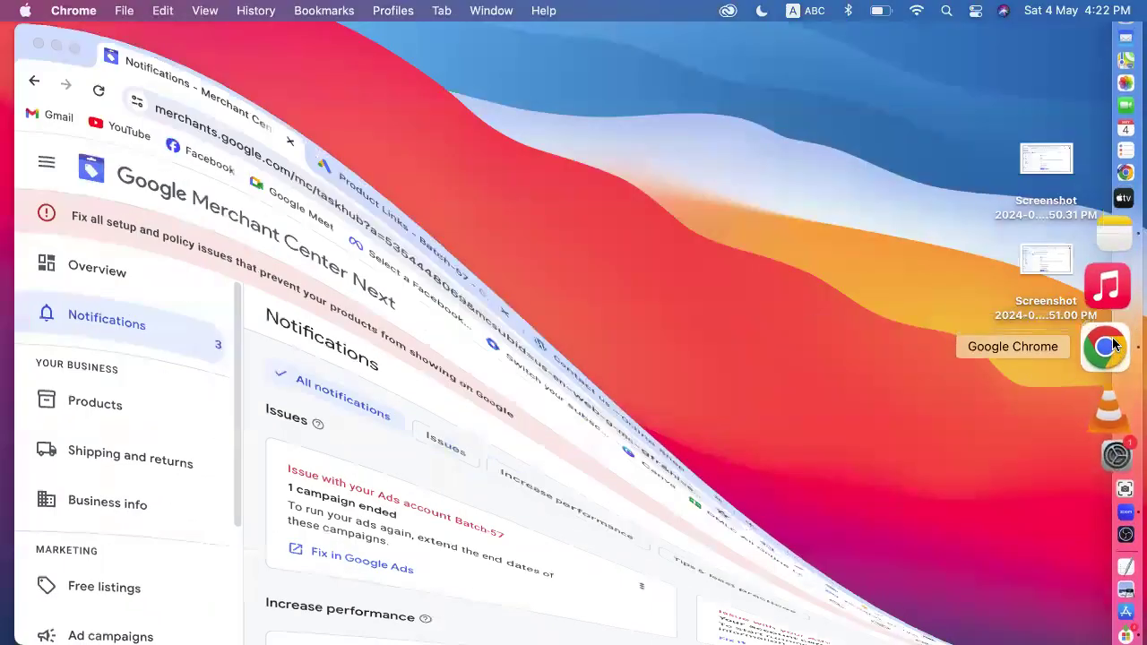
pyautogui.scroll(-5, 597, 469)
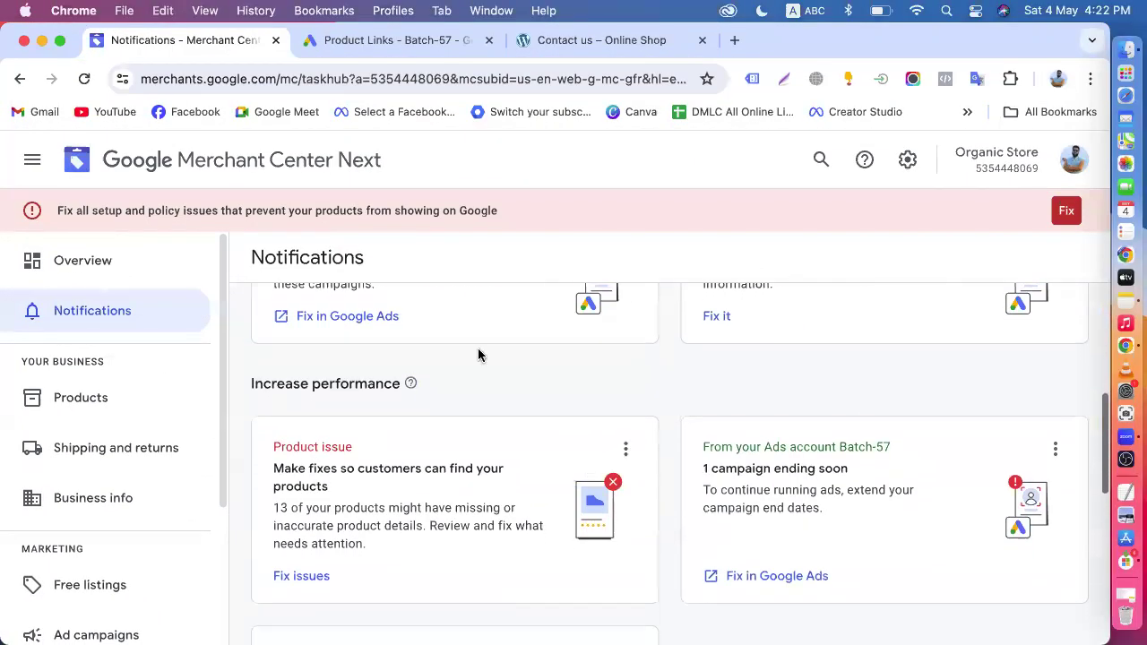
pyautogui.scroll(5, 479, 376)
# - Switch to the Batch-57 Google Ads account and start a new campaign from its overview
pyautogui.click(398, 41)
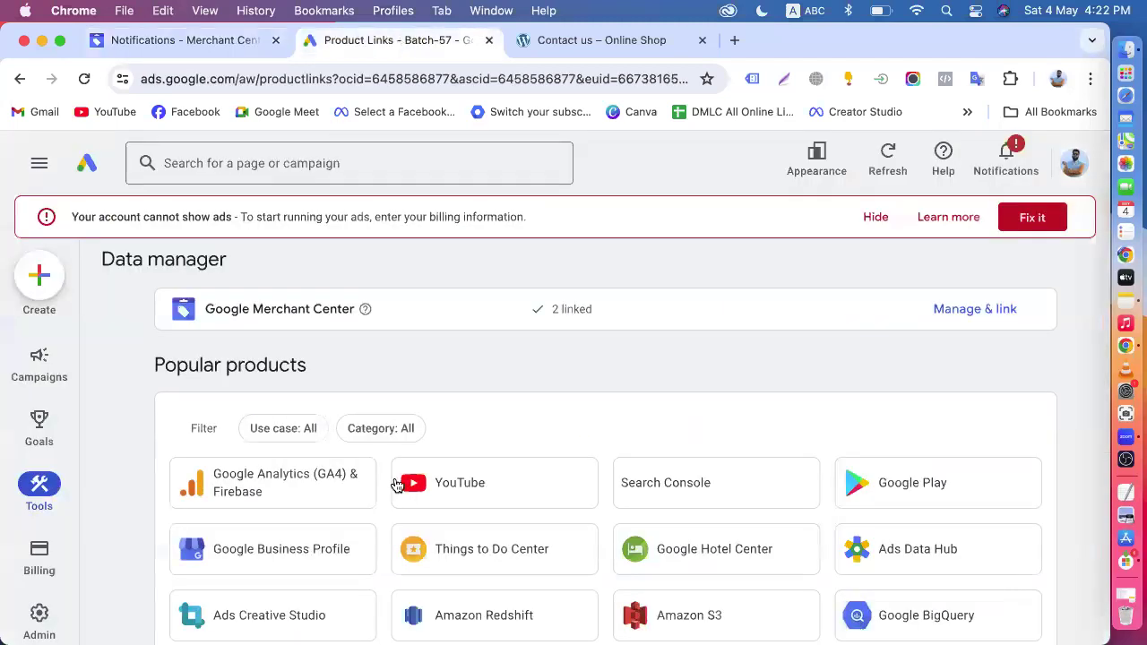
pyautogui.click(87, 163)
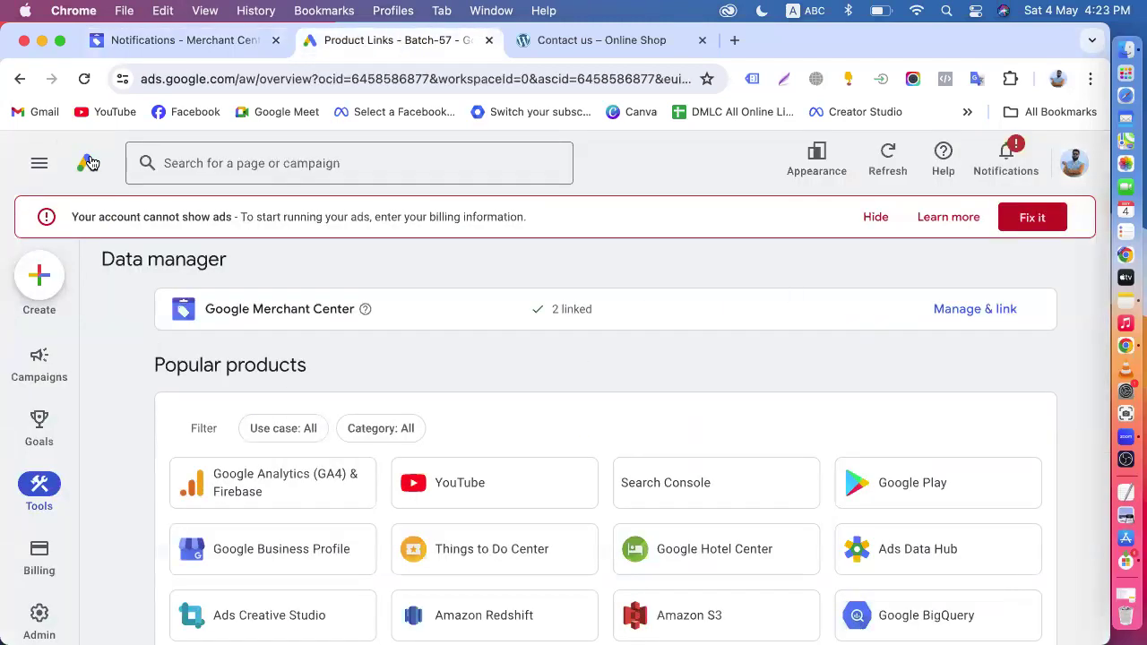
pyautogui.click(39, 277)
pyautogui.click(106, 290)
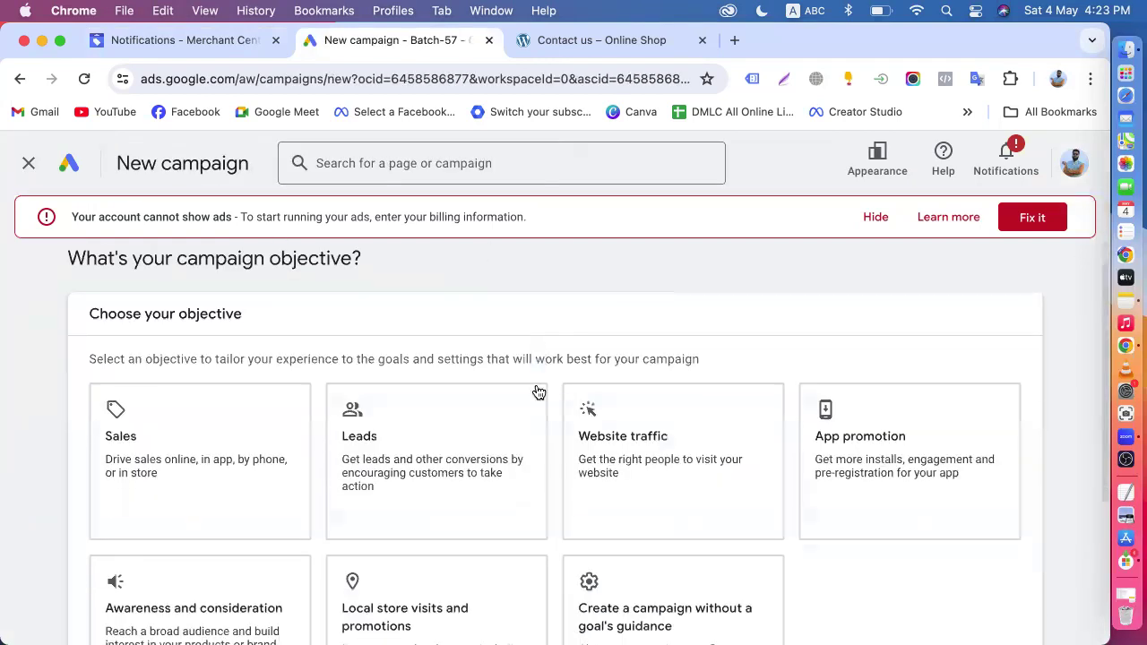
# - Choose Sales as the campaign objective and continue with the account-default conversion goals
pyautogui.scroll(-2, 194, 366)
pyautogui.click(223, 384)
pyautogui.scroll(-3, 224, 384)
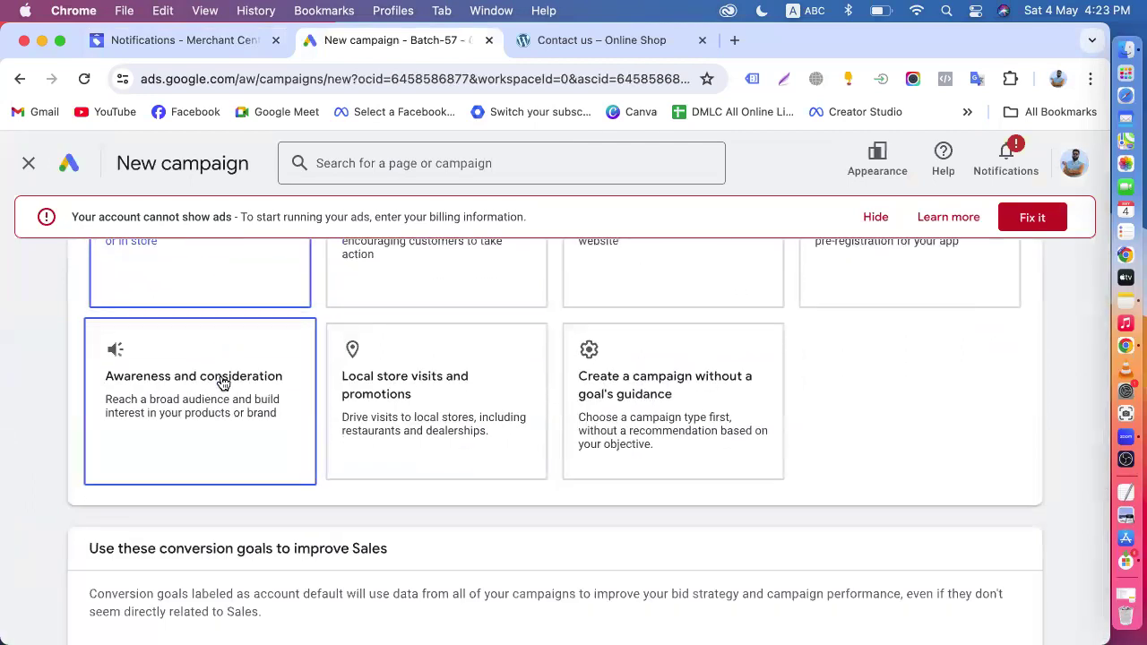
pyautogui.scroll(-1, 223, 383)
pyautogui.scroll(3, 223, 383)
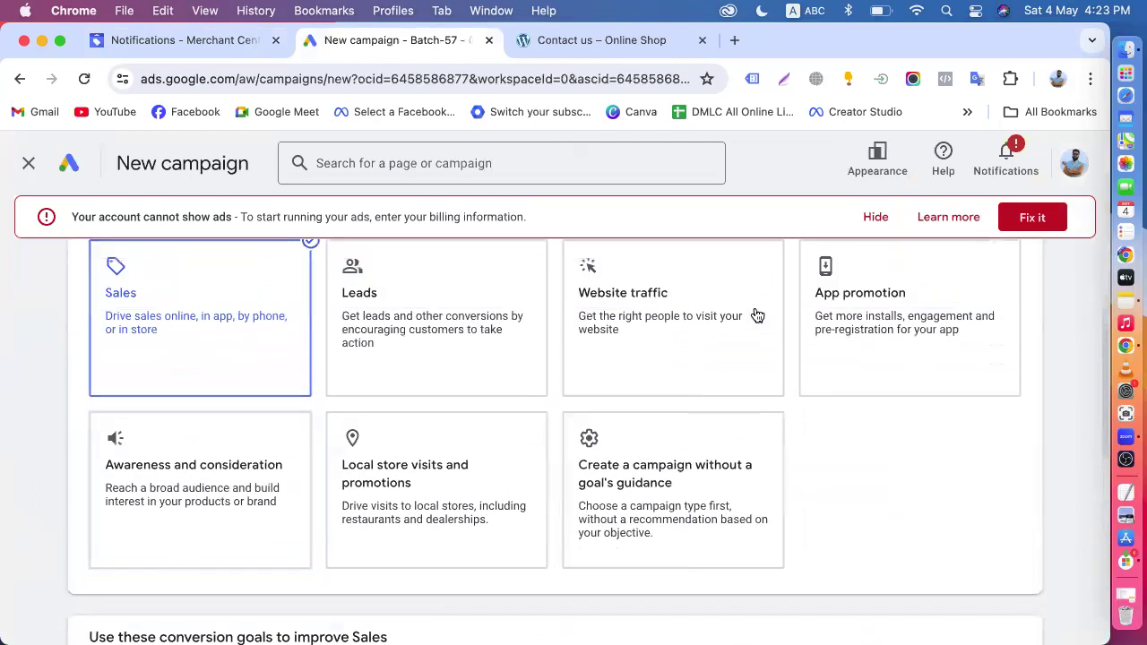
pyautogui.scroll(2, 402, 427)
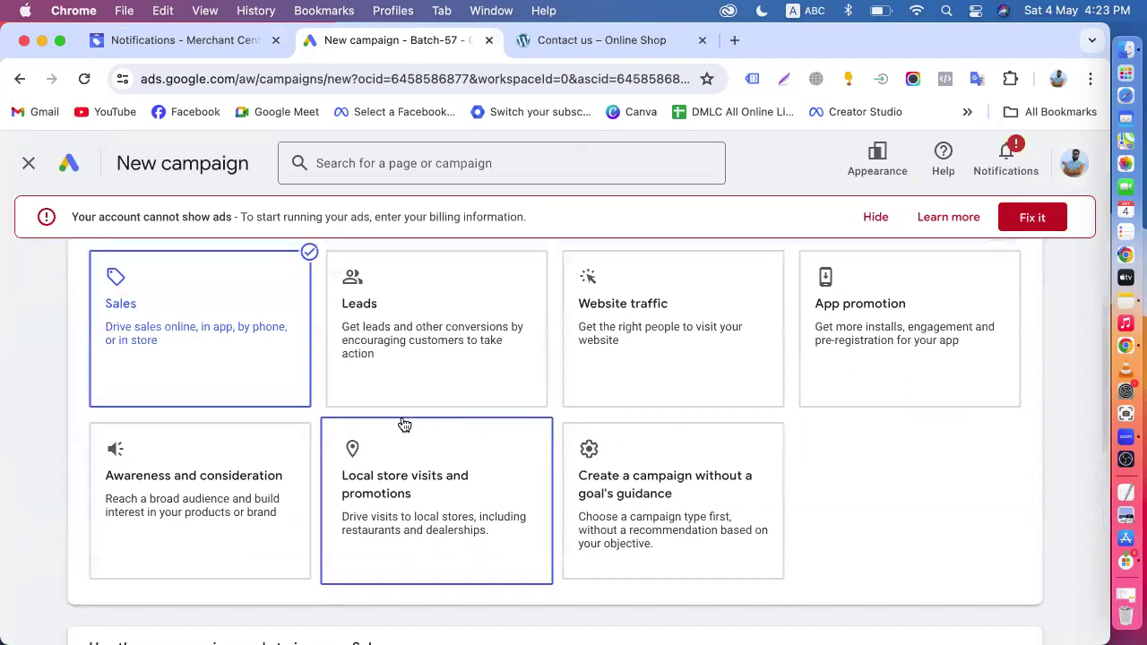
pyautogui.scroll(-1, 628, 430)
pyautogui.scroll(-5, 647, 395)
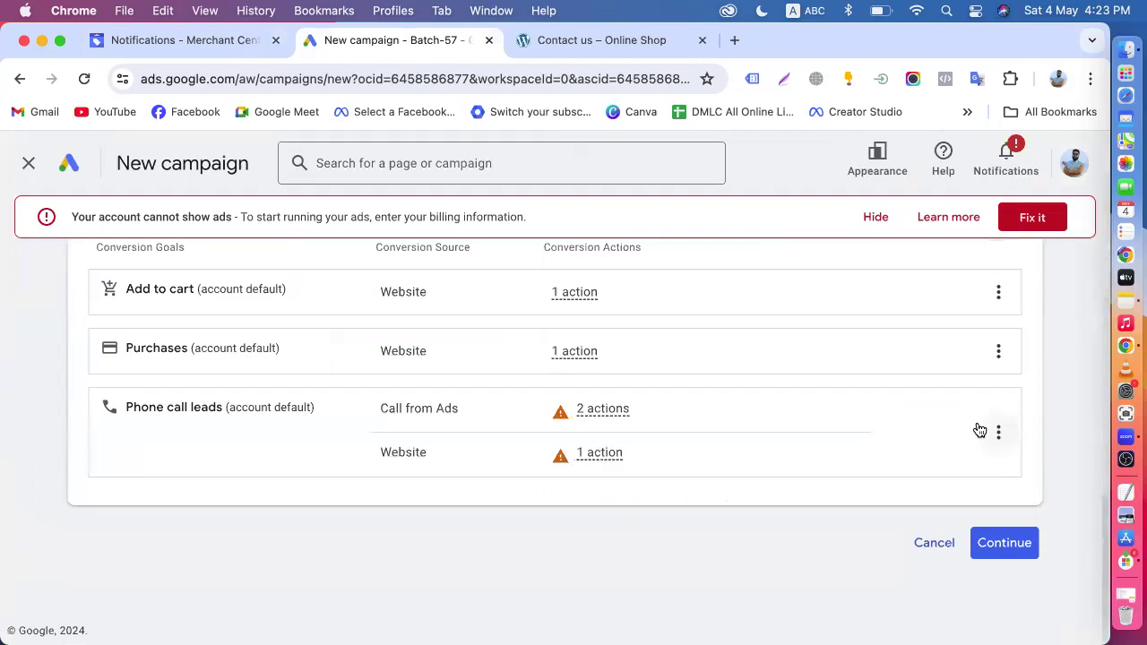
pyautogui.click(1003, 543)
# - Select Shopping as the campaign type and go to the section for adding products to the campaign
pyautogui.scroll(-4, 664, 538)
pyautogui.click(842, 313)
pyautogui.scroll(2, 801, 401)
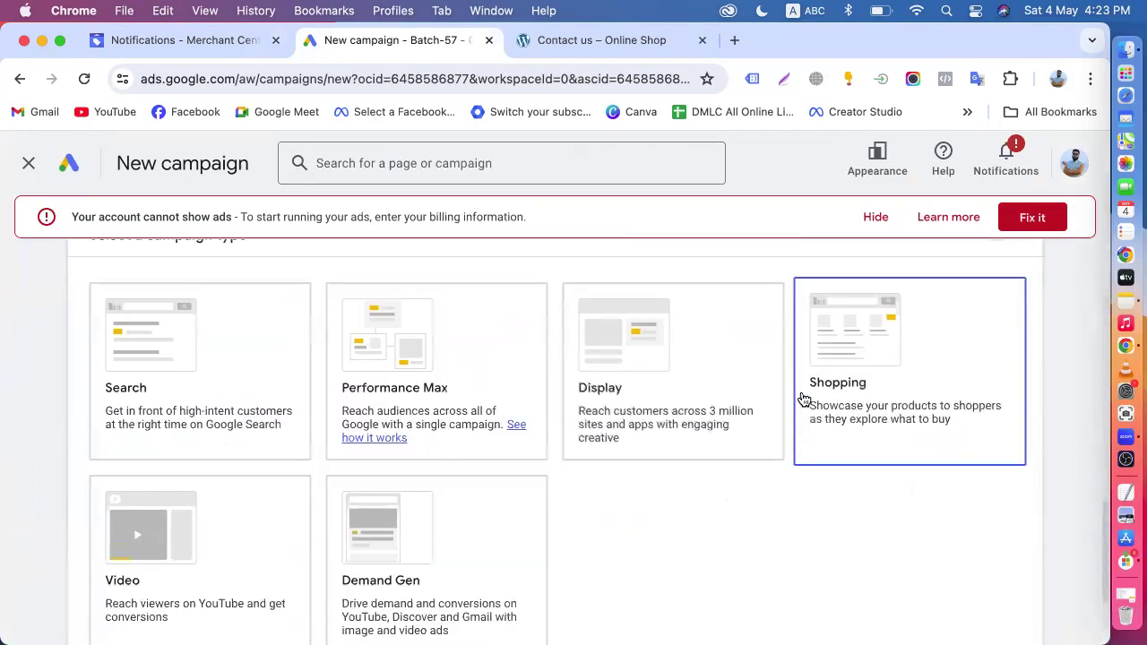
pyautogui.scroll(-1, 902, 451)
pyautogui.scroll(-2, 903, 448)
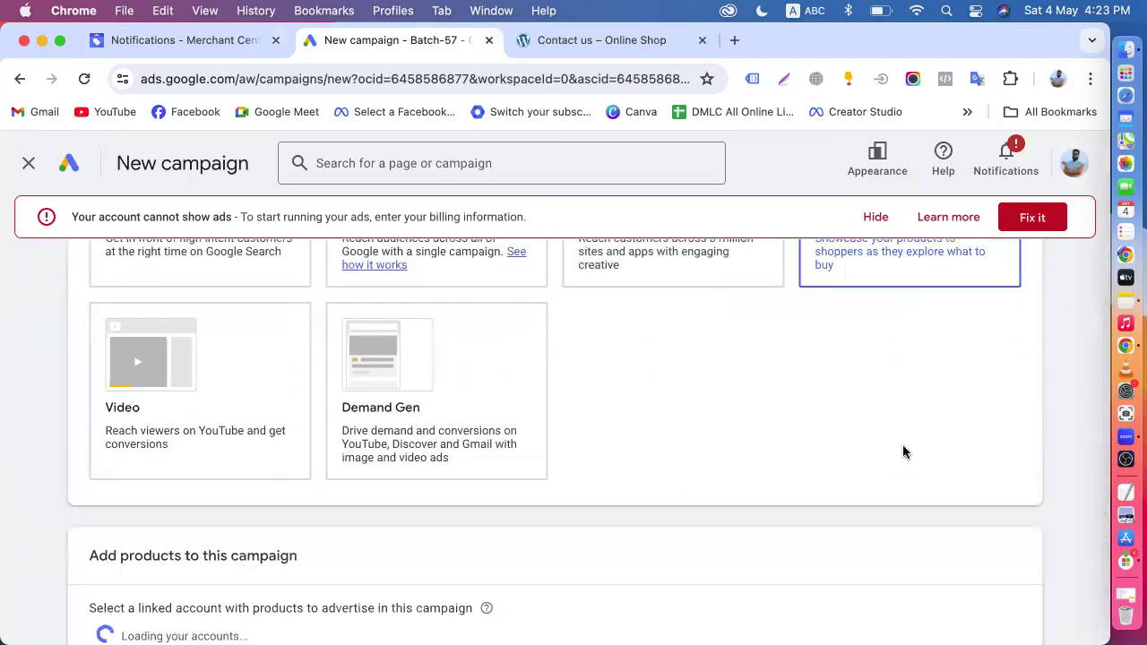
pyautogui.scroll(-2, 806, 358)
# - Select Organic Store as the Merchant Center account whose products the campaign advertises
pyautogui.click(173, 454)
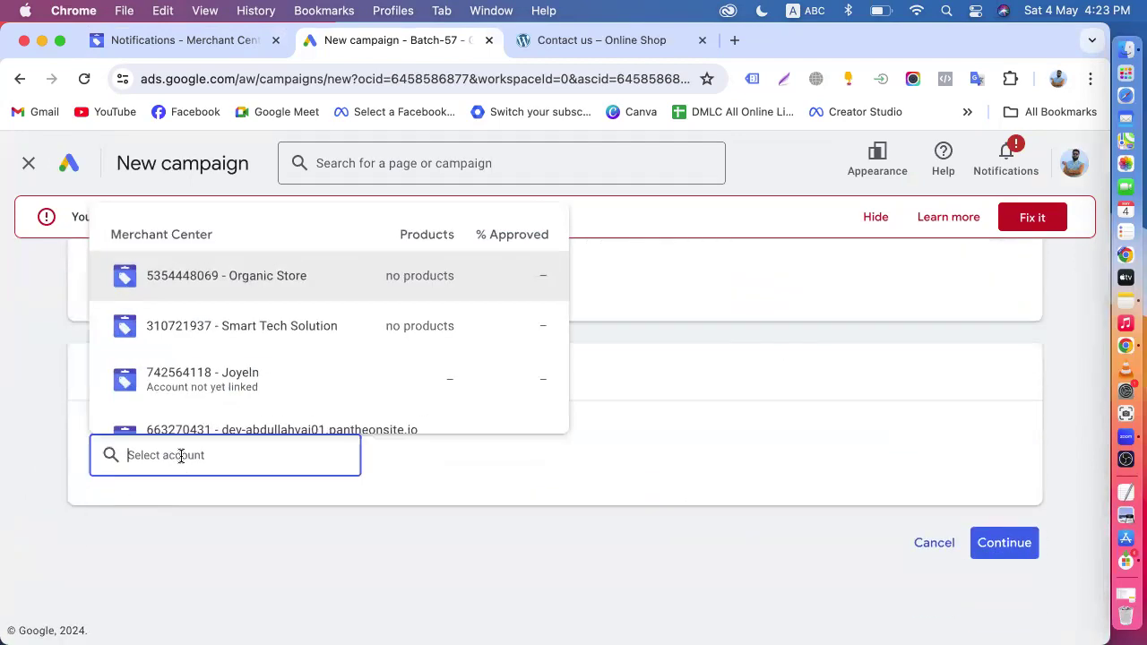
pyautogui.scroll(-4, 269, 377)
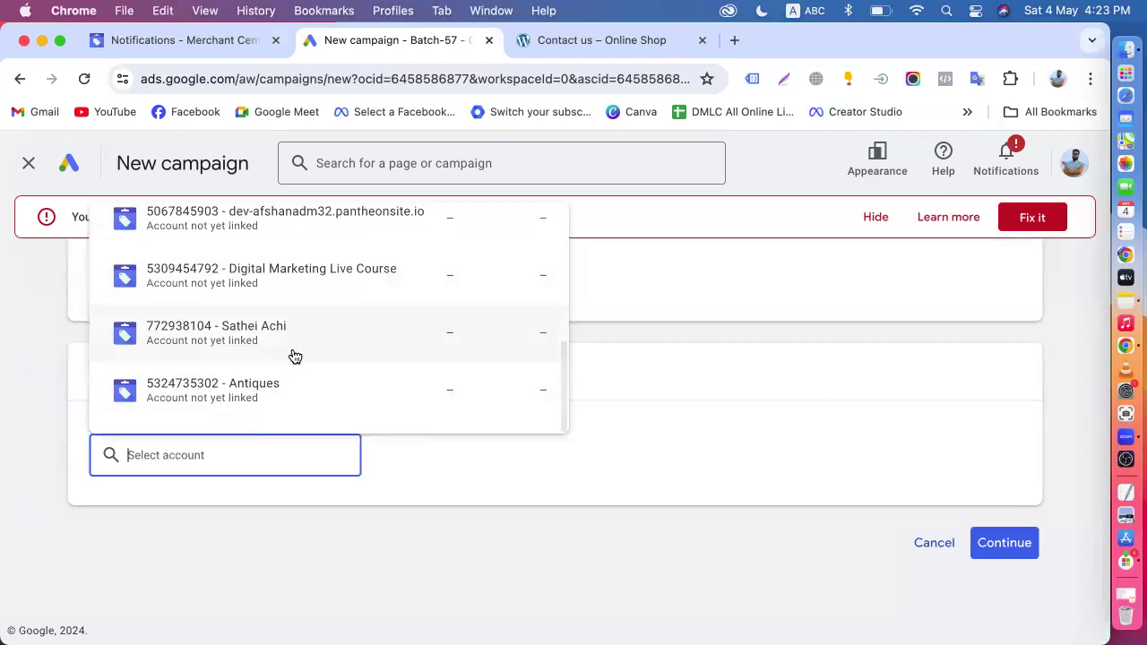
pyautogui.scroll(4, 295, 353)
pyautogui.scroll(-4, 290, 380)
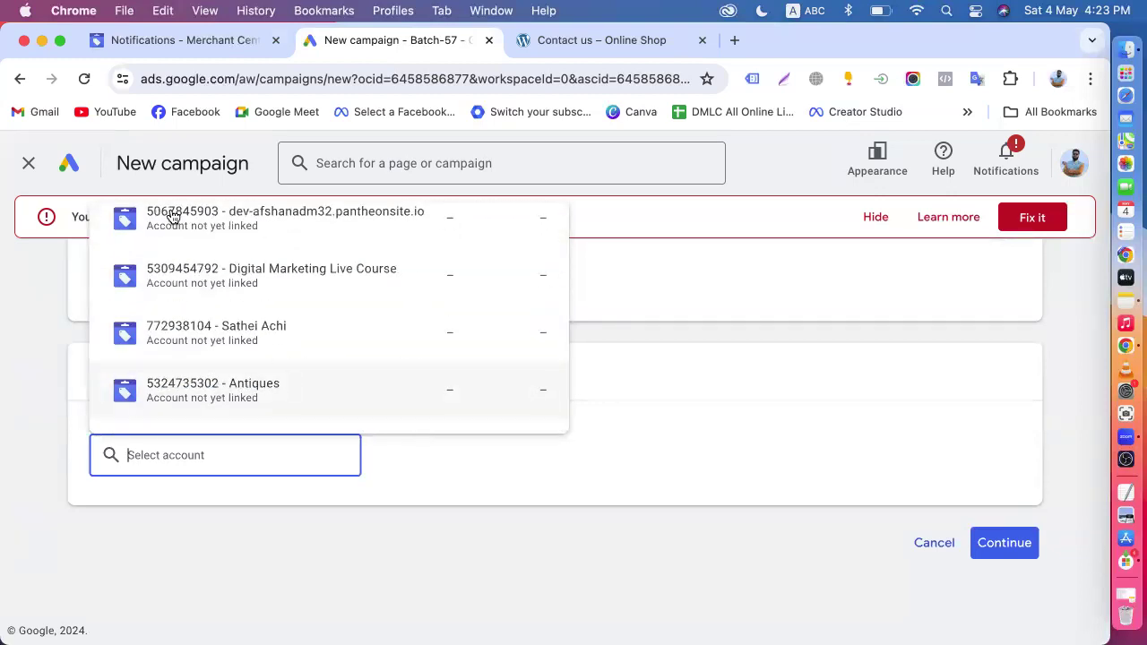
pyautogui.click(125, 38)
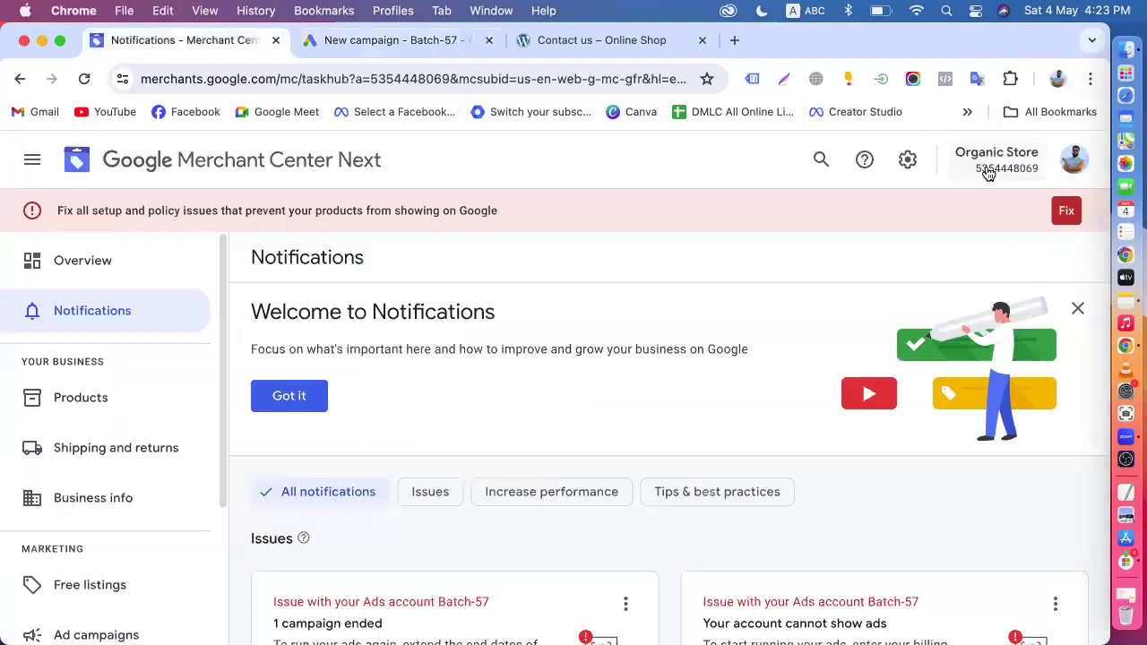
pyautogui.click(414, 44)
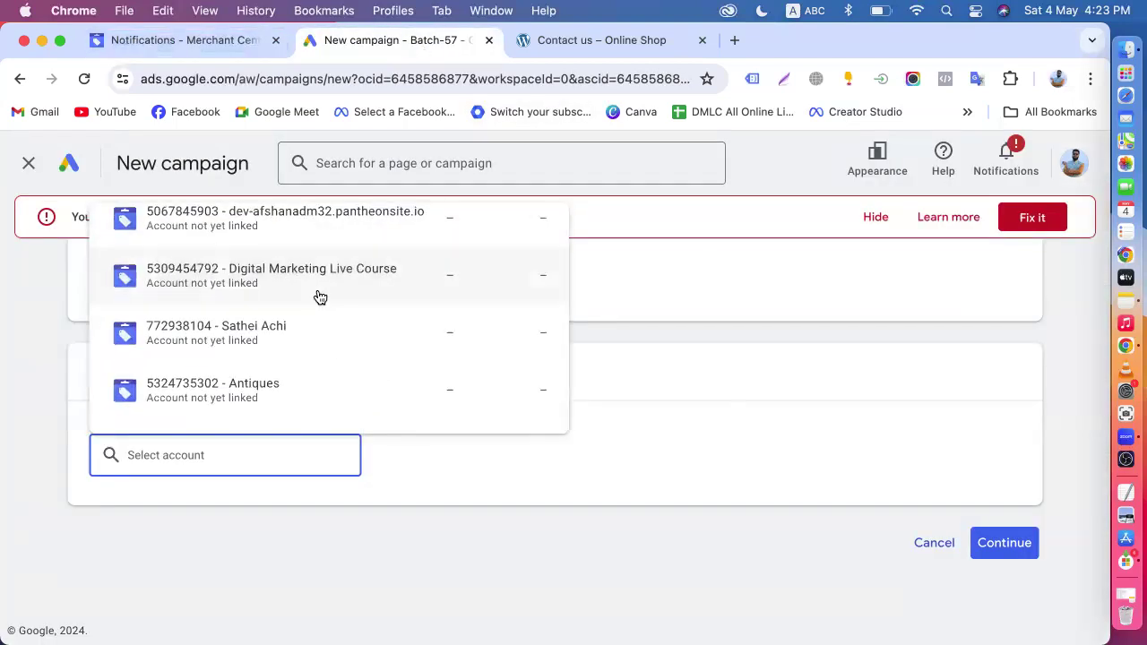
pyautogui.scroll(5, 317, 345)
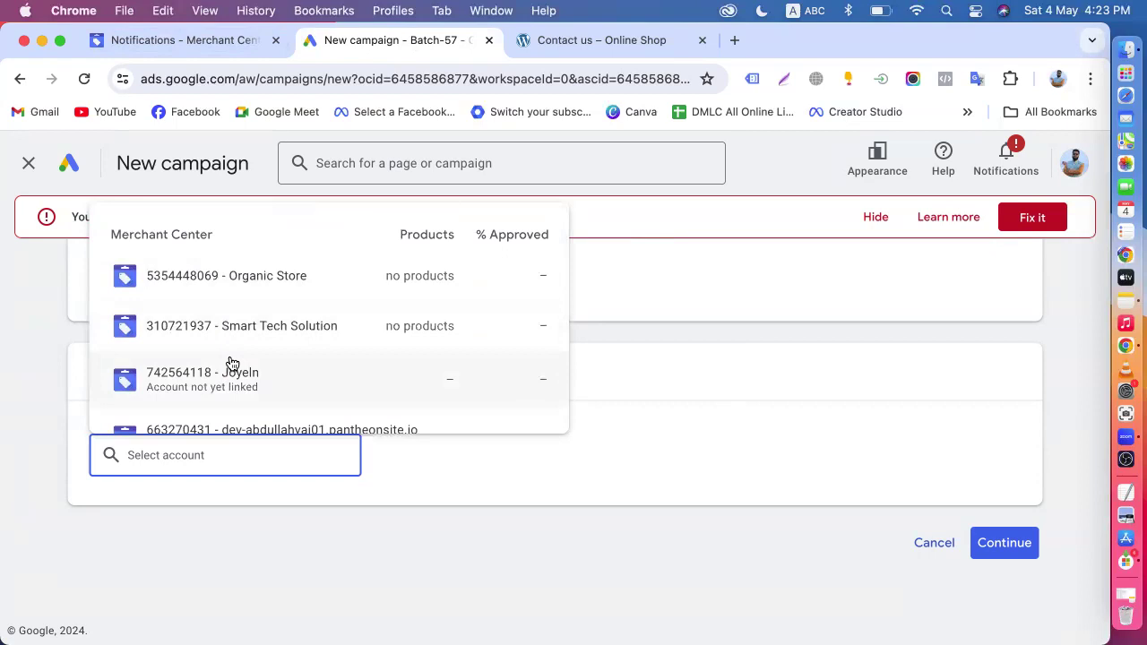
pyautogui.scroll(-4, 231, 363)
pyautogui.scroll(4, 232, 363)
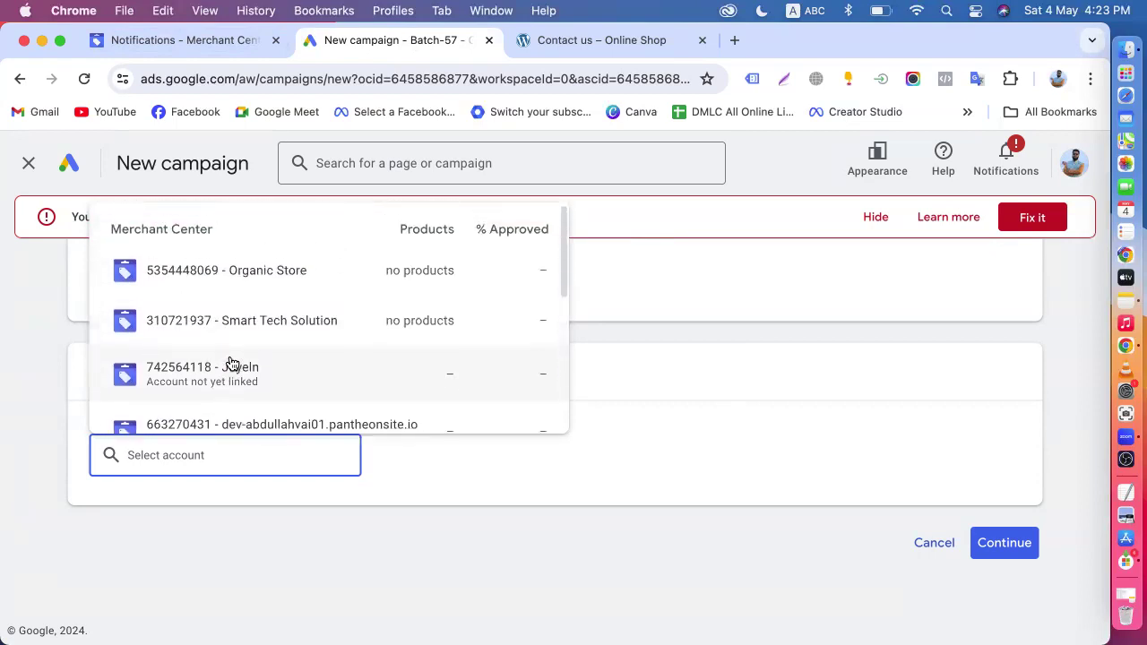
pyautogui.click(400, 273)
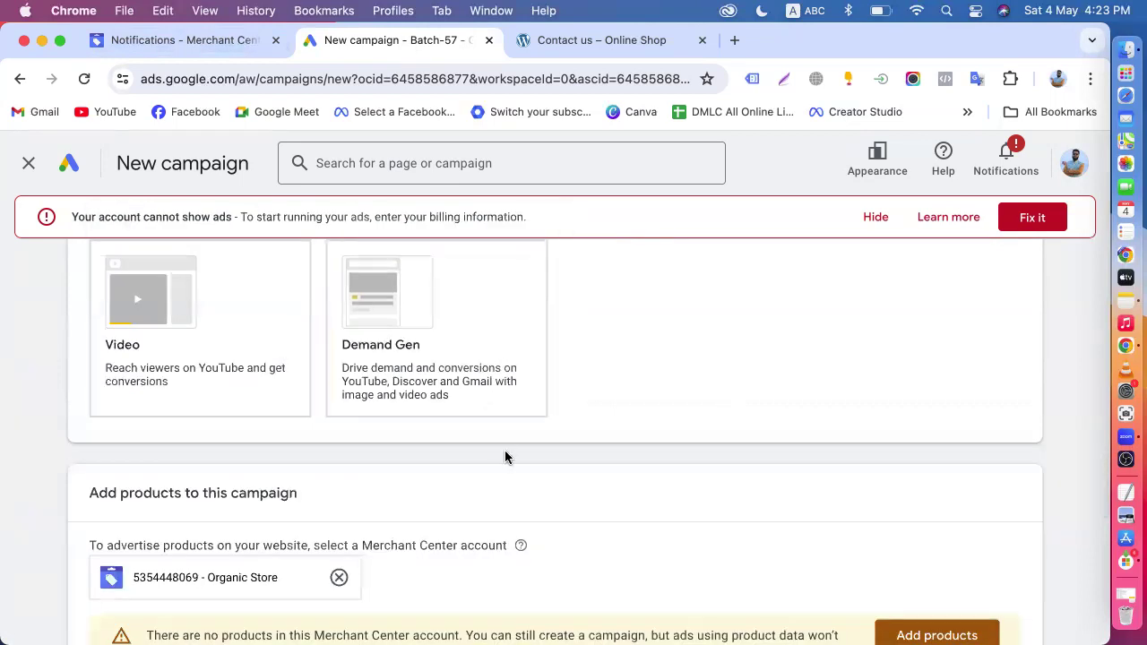
# - Choose Standard Shopping campaign as the campaign subtype and continue to the campaign settings
pyautogui.scroll(-4, 505, 456)
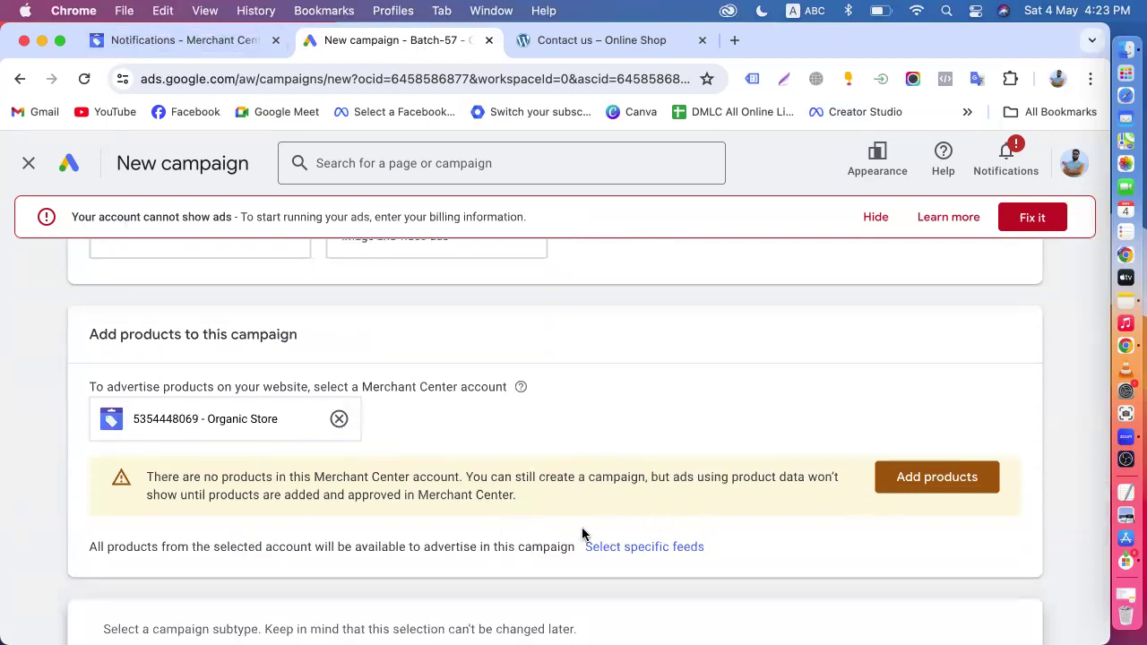
pyautogui.scroll(-6, 581, 534)
pyautogui.scroll(2, 581, 534)
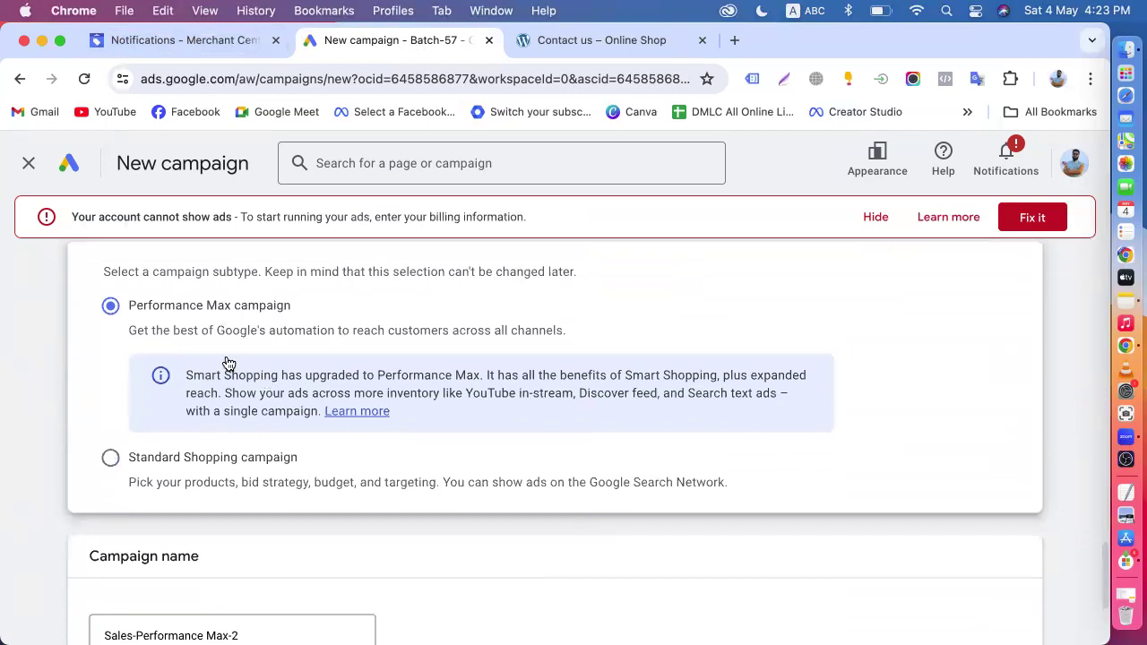
pyautogui.scroll(6, 197, 354)
pyautogui.scroll(2, 197, 351)
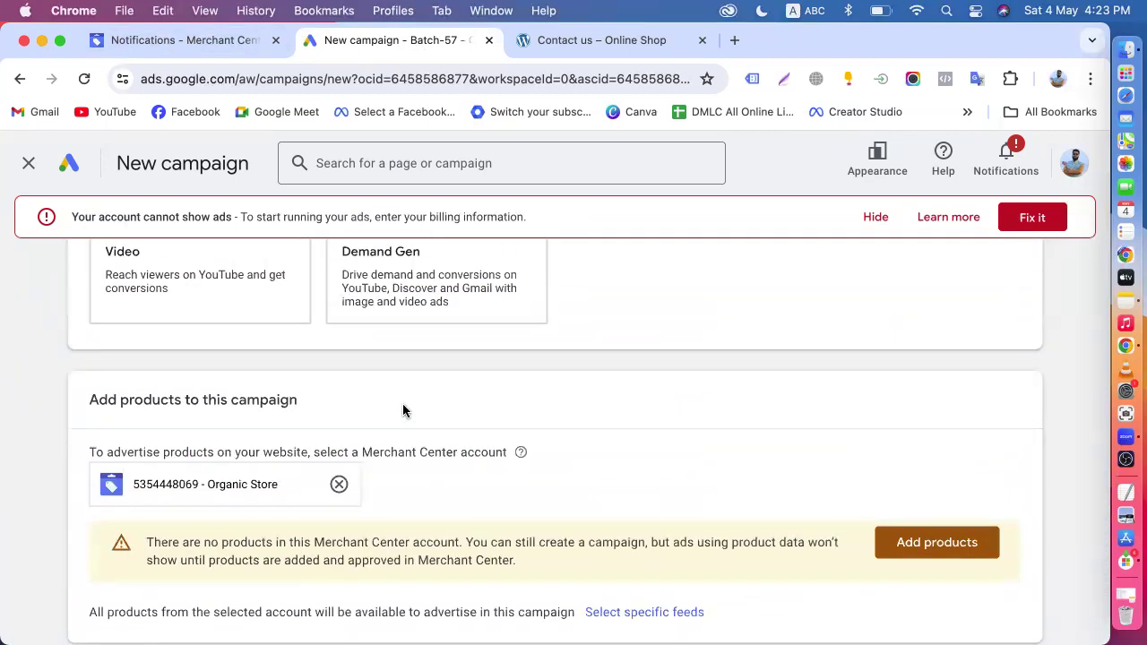
pyautogui.scroll(-4, 394, 407)
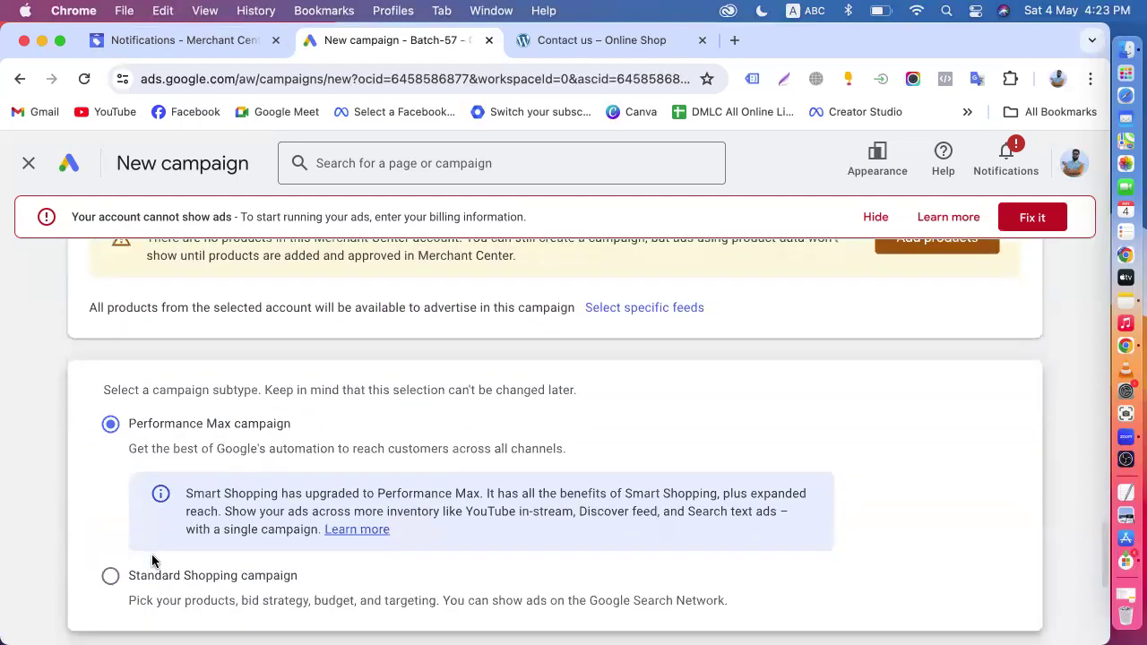
pyautogui.scroll(-3, 62, 498)
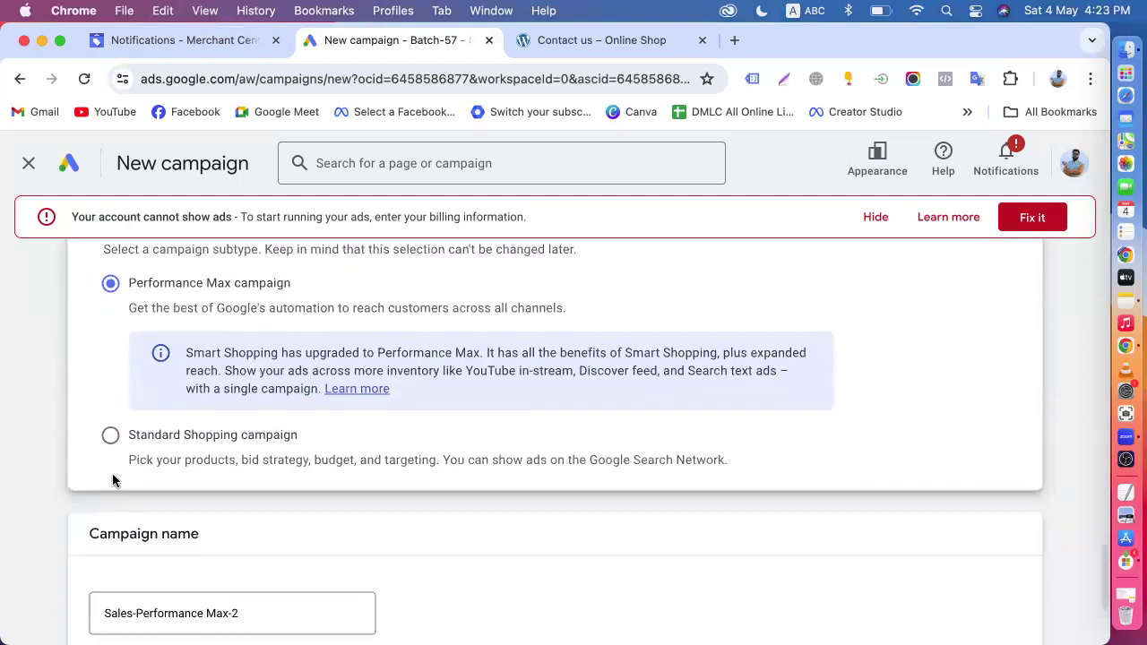
pyautogui.click(110, 438)
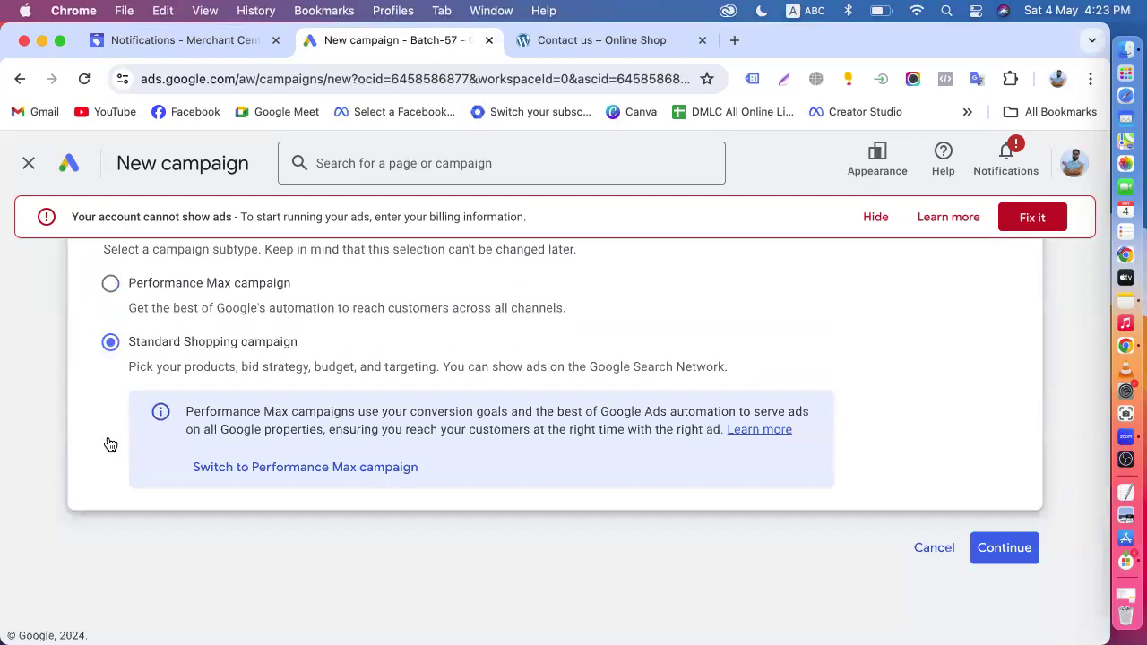
pyautogui.scroll(-1, 110, 445)
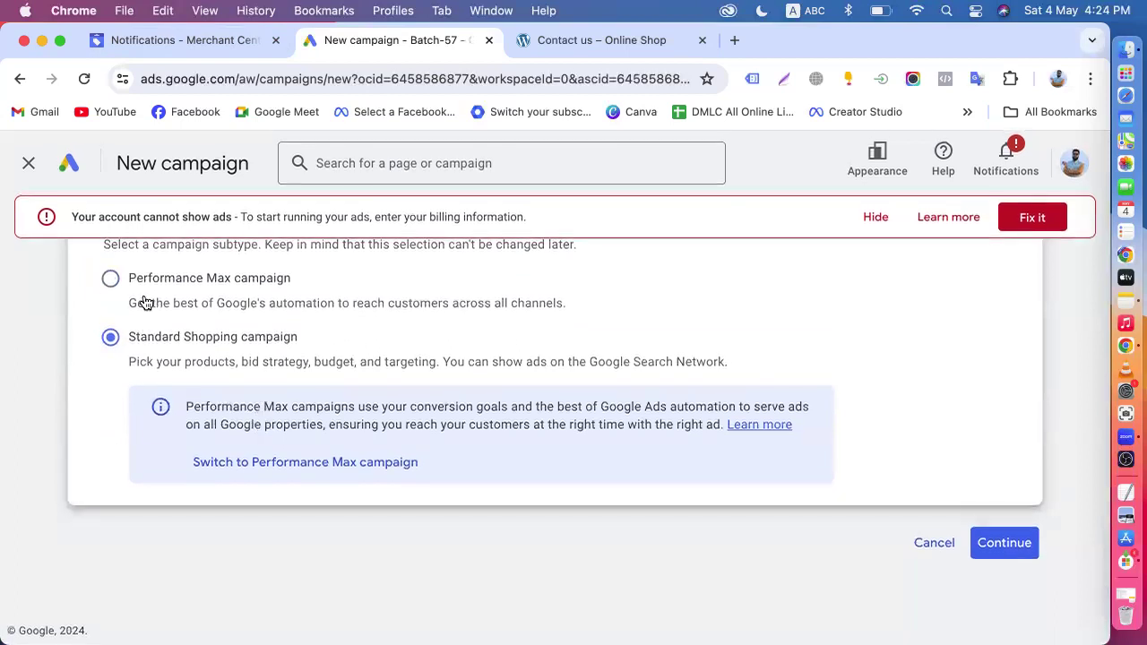
pyautogui.scroll(-1, 561, 490)
pyautogui.click(1005, 541)
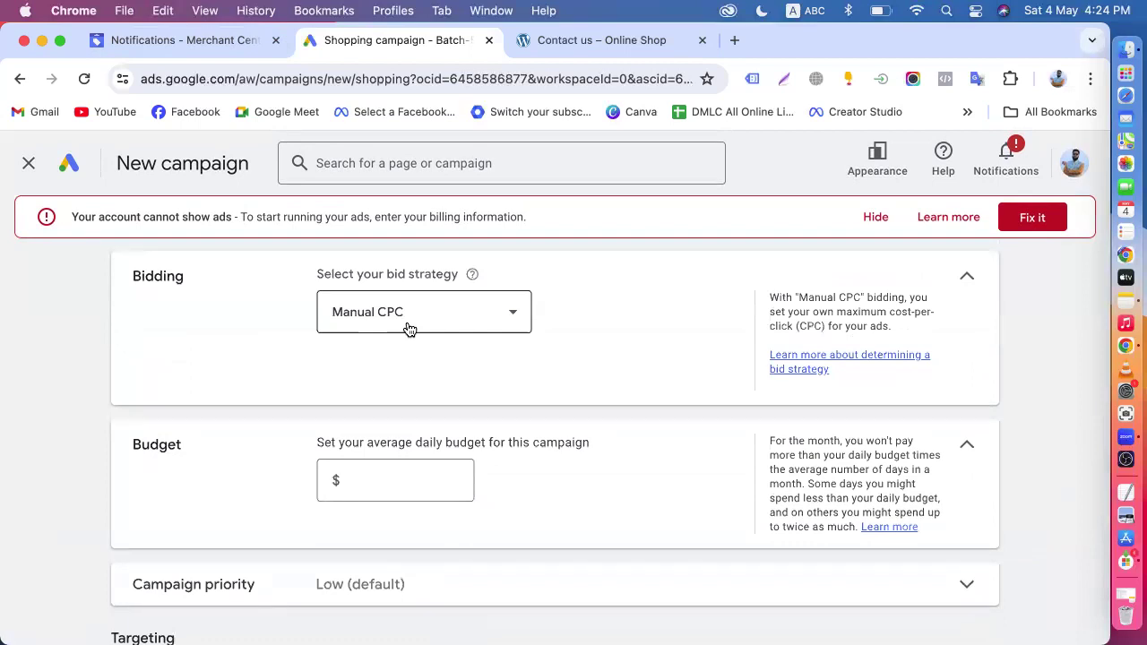
# - Keep Manual CPC as the bid strategy and set the average daily budget to $50
pyautogui.click(407, 328)
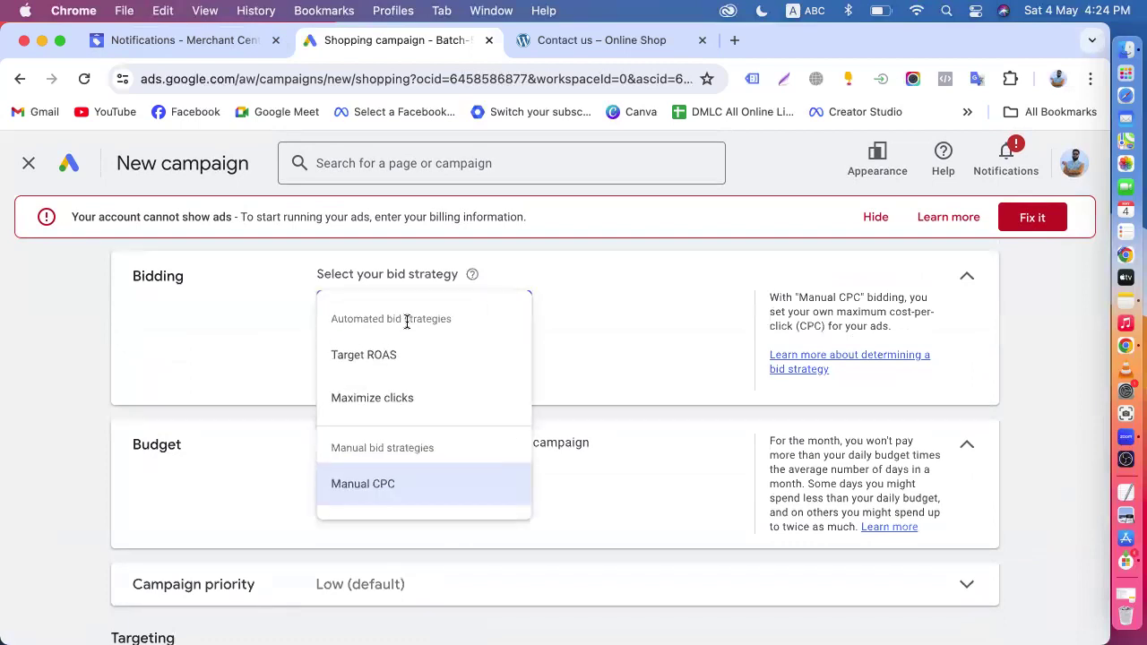
pyautogui.click(387, 486)
pyautogui.scroll(-1, 384, 489)
pyautogui.scroll(-3, 384, 488)
pyautogui.click(377, 395)
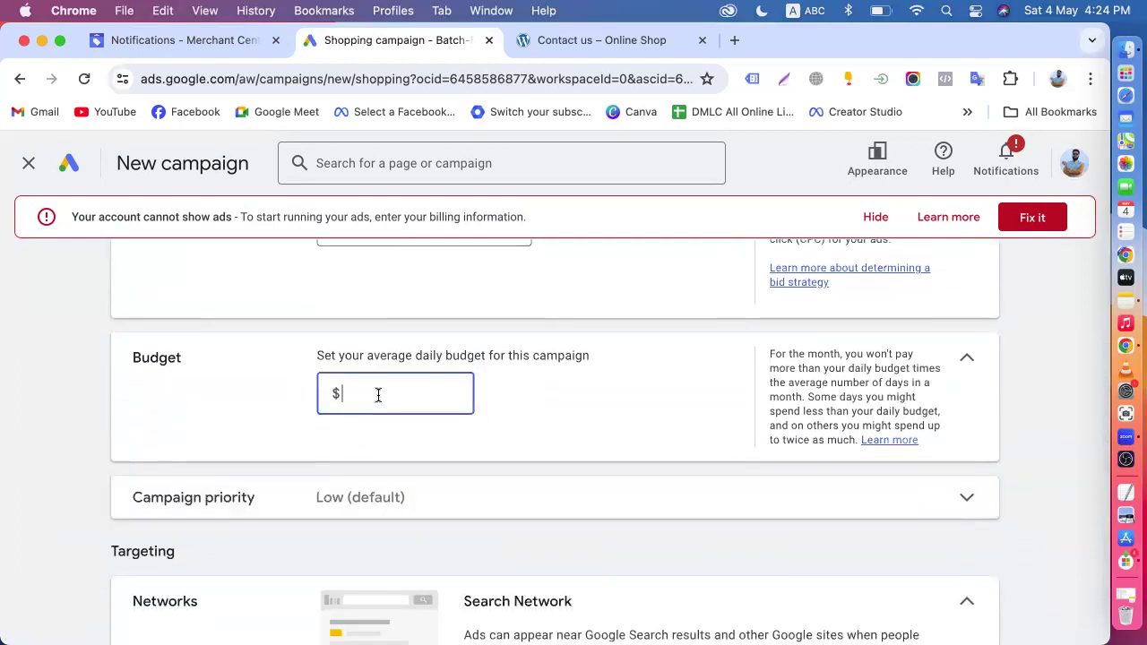
pyautogui.write('50')
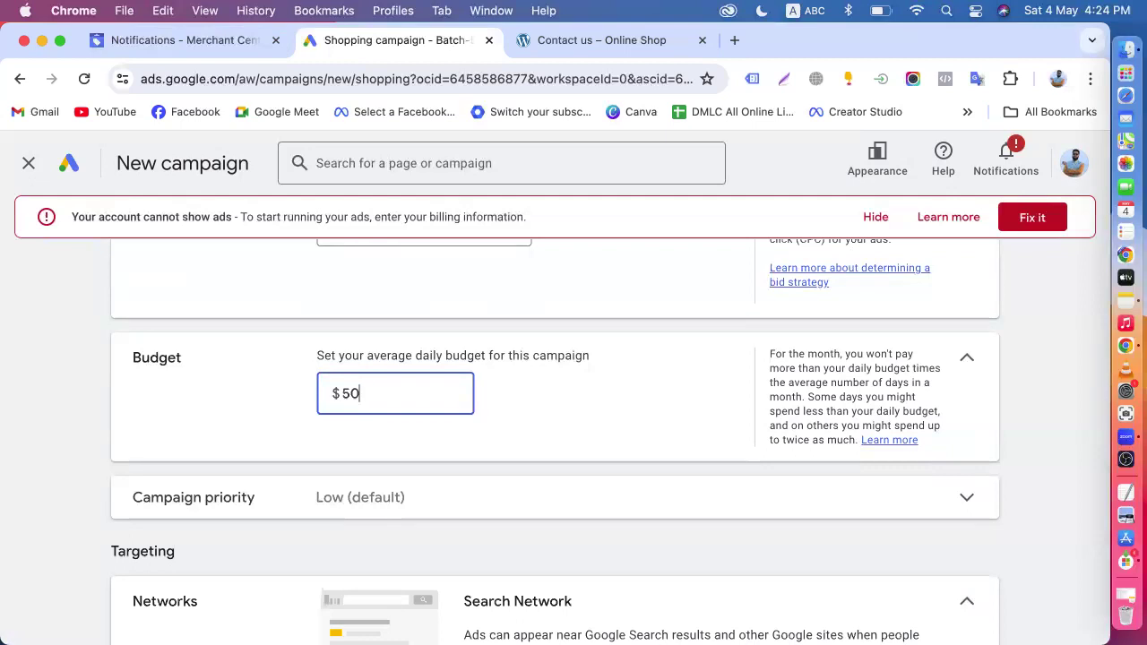
pyautogui.click(203, 466)
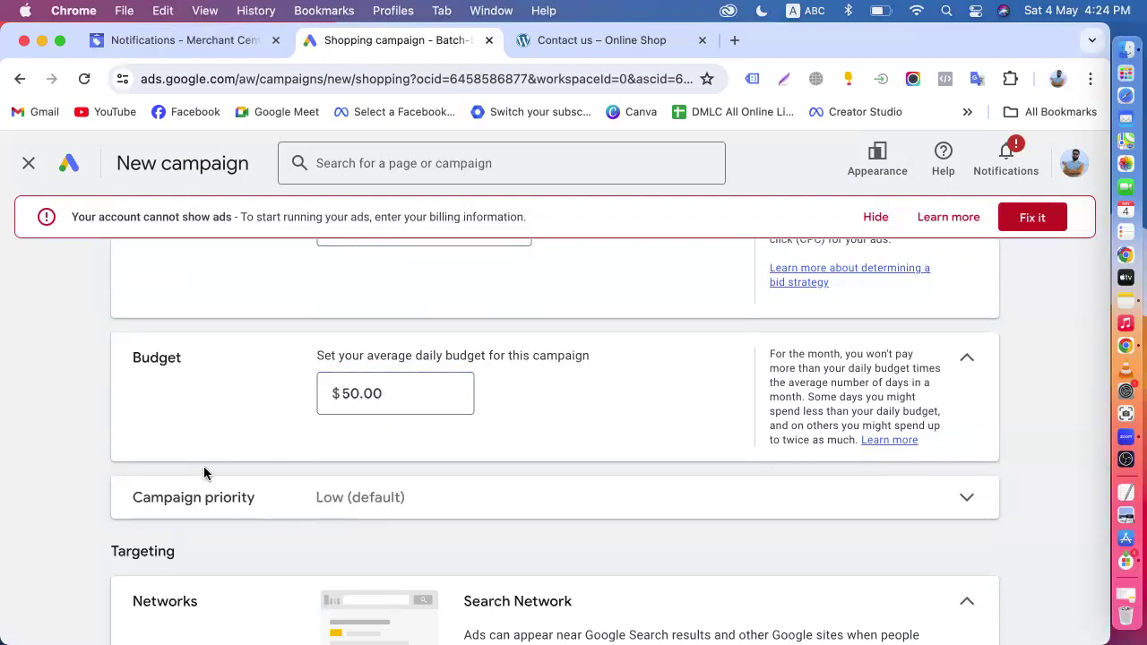
# - Compare the campaign's location targeting with the country covered by the Organic Store's shipping policies in Merchant Center
pyautogui.scroll(-3, 352, 448)
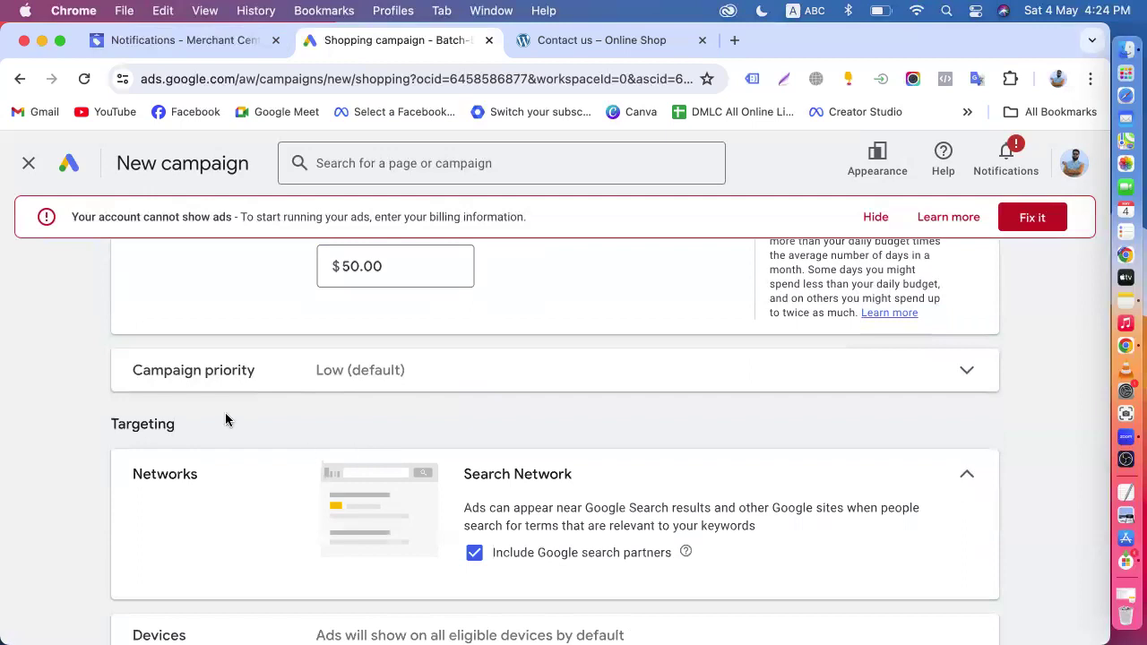
pyautogui.scroll(-4, 458, 384)
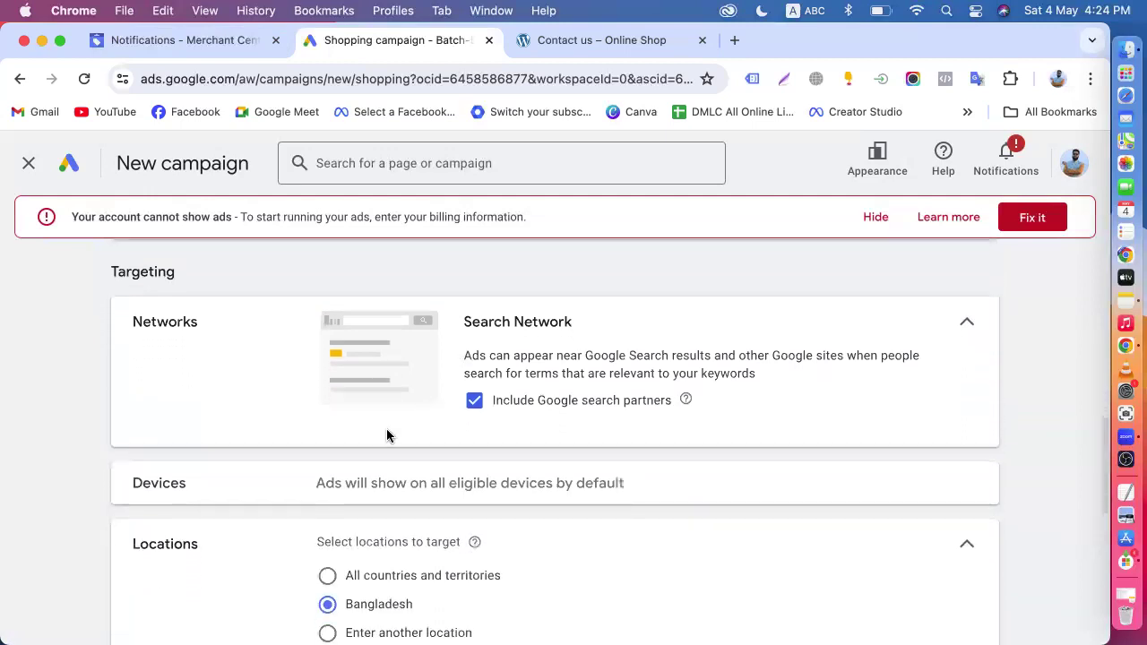
pyautogui.scroll(-3, 525, 371)
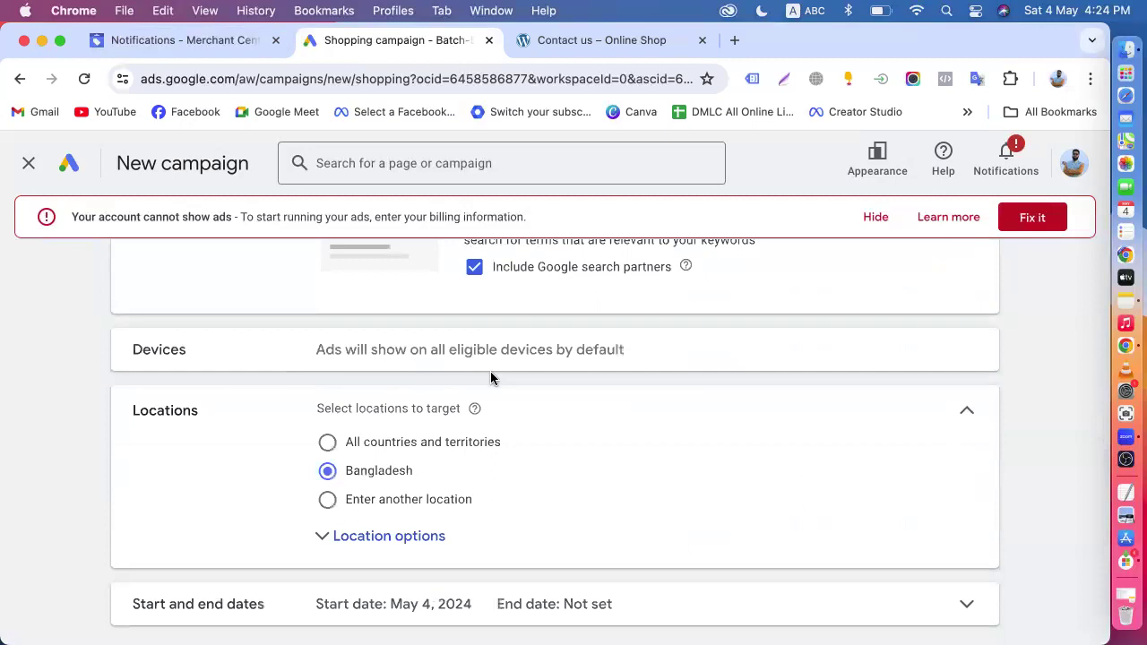
pyautogui.scroll(-3, 492, 376)
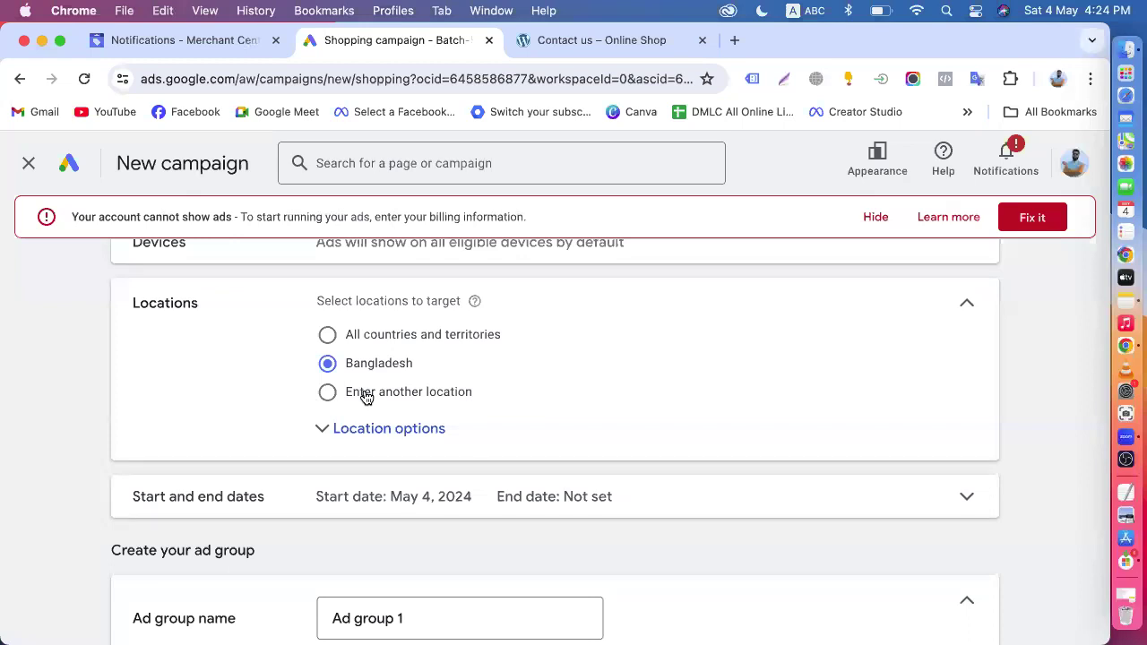
pyautogui.click(176, 52)
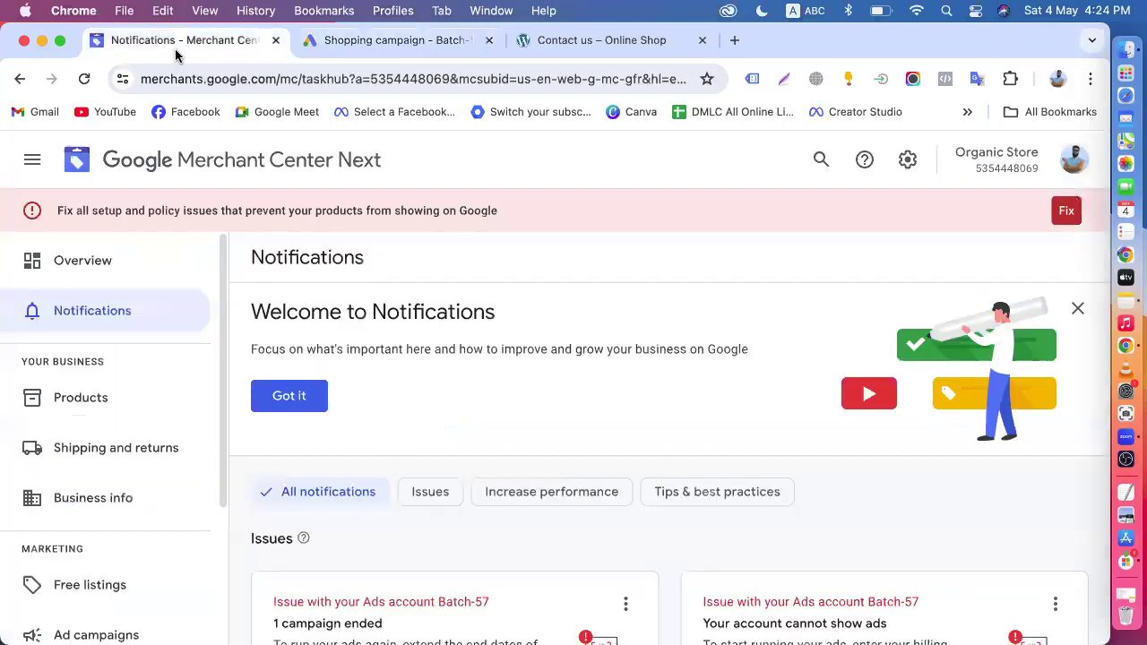
pyautogui.click(102, 471)
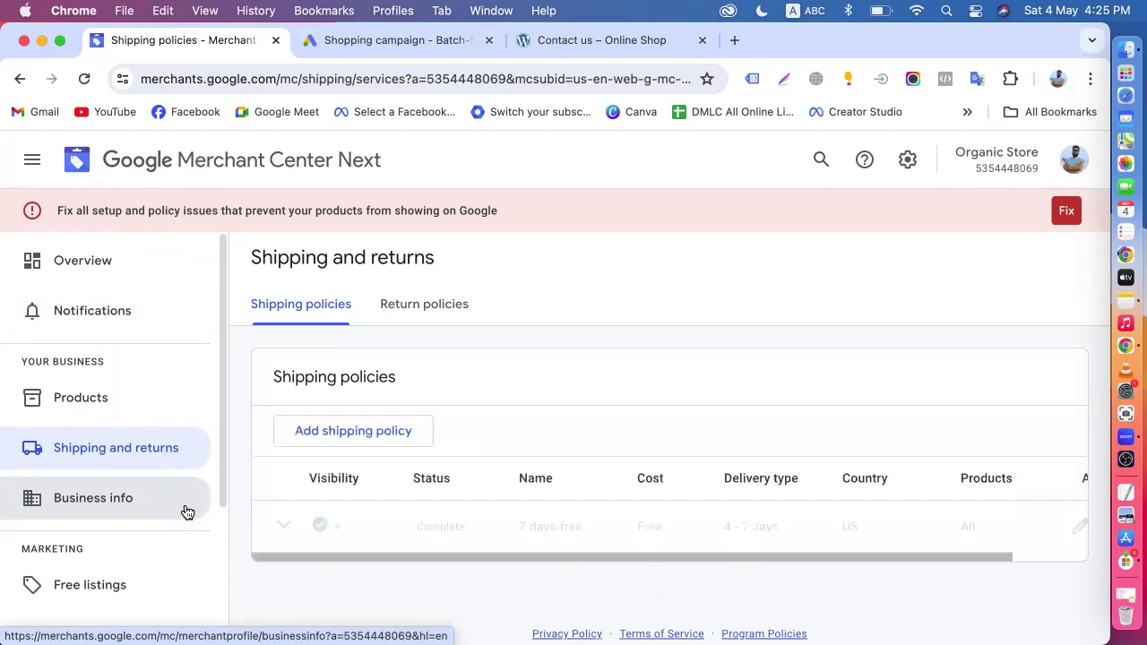
pyautogui.click(383, 49)
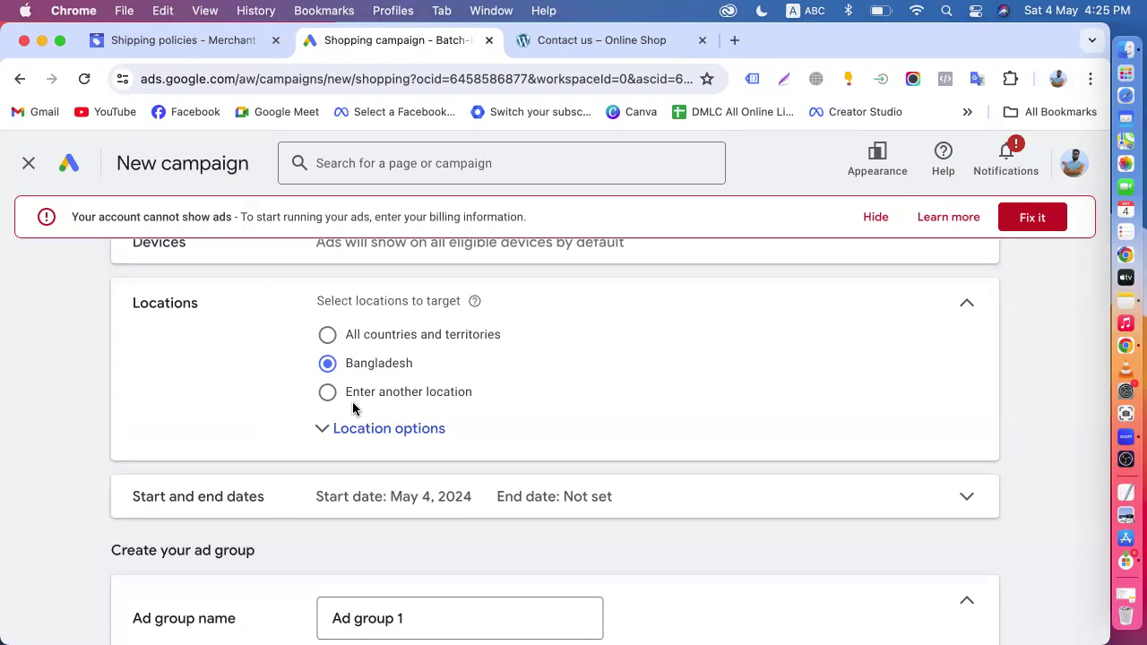
pyautogui.click(148, 40)
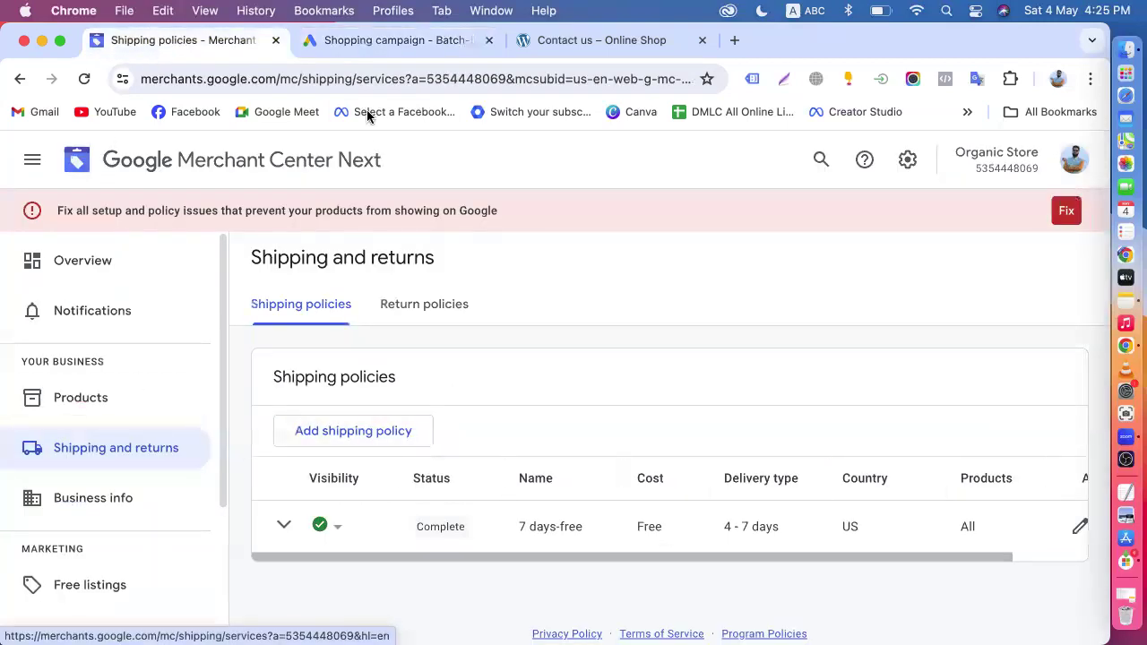
pyautogui.click(397, 40)
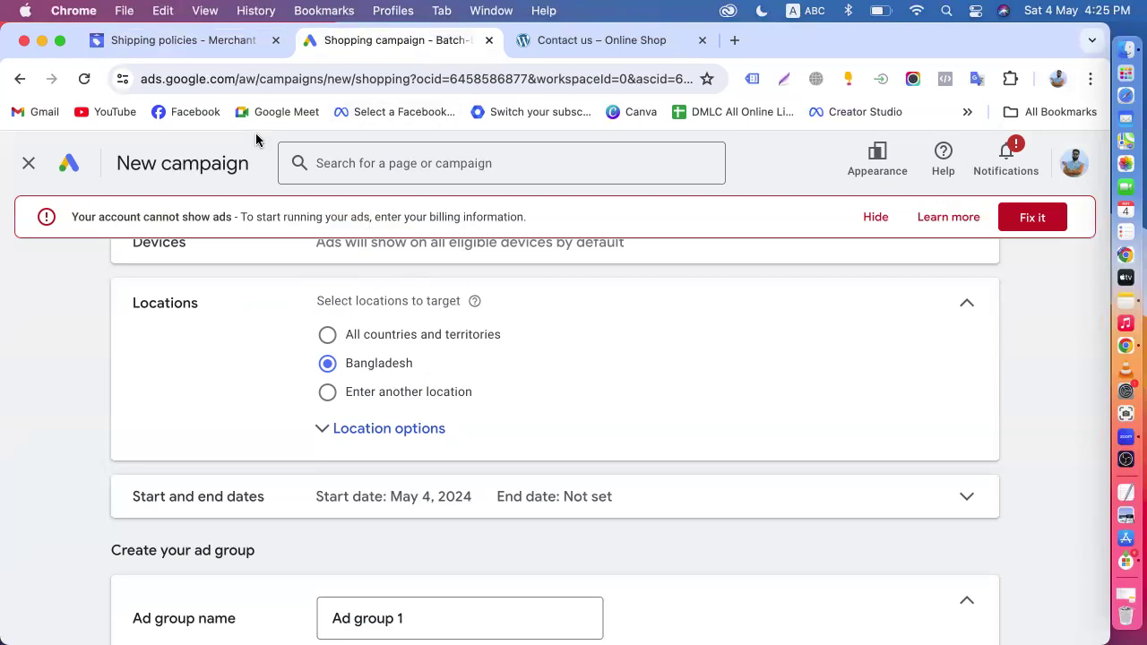
pyautogui.click(171, 41)
pyautogui.scroll(-3, 167, 427)
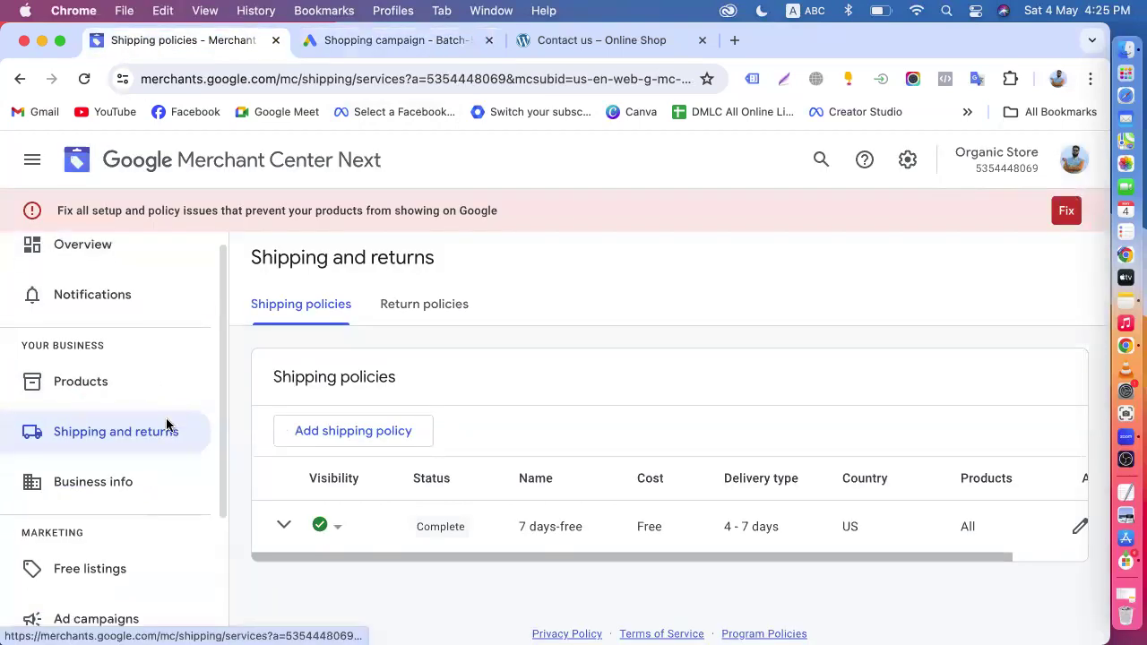
pyautogui.scroll(-1, 347, 470)
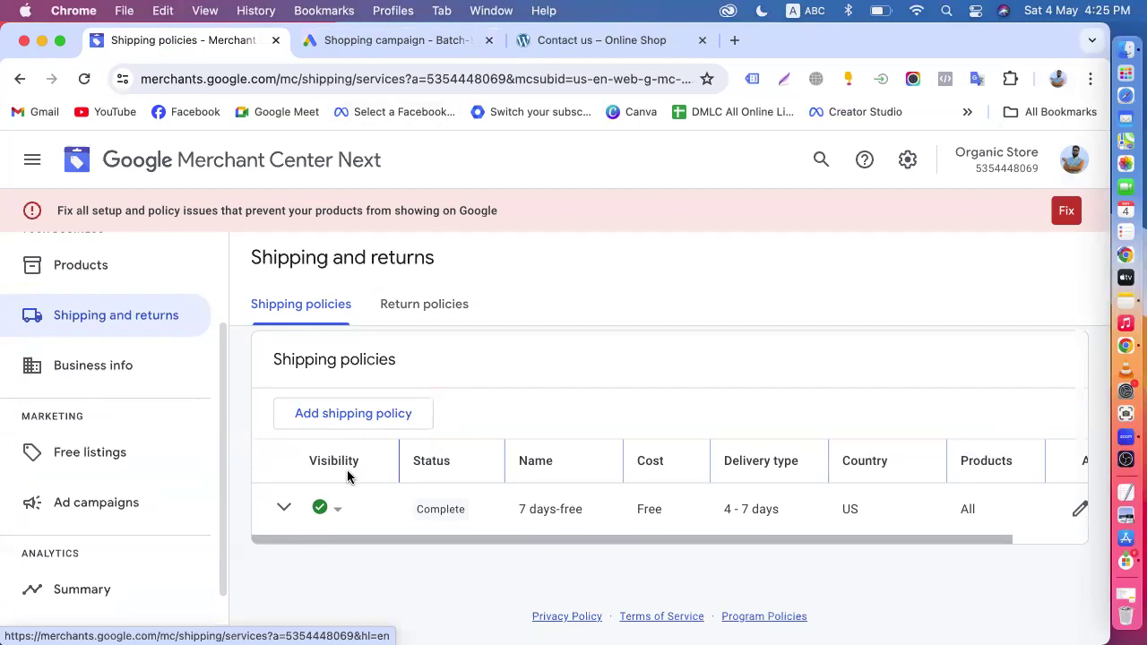
# - Switch back to the Google Ads campaign and set its location targeting to Australia instead of Bangladesh
pyautogui.click(409, 40)
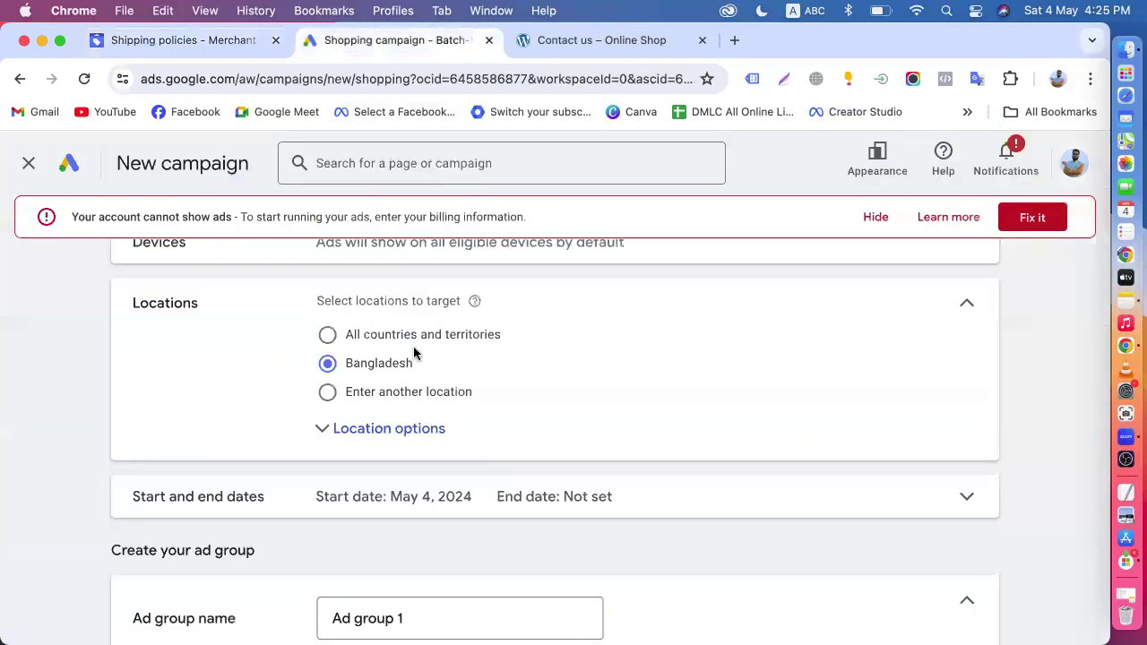
pyautogui.click(401, 397)
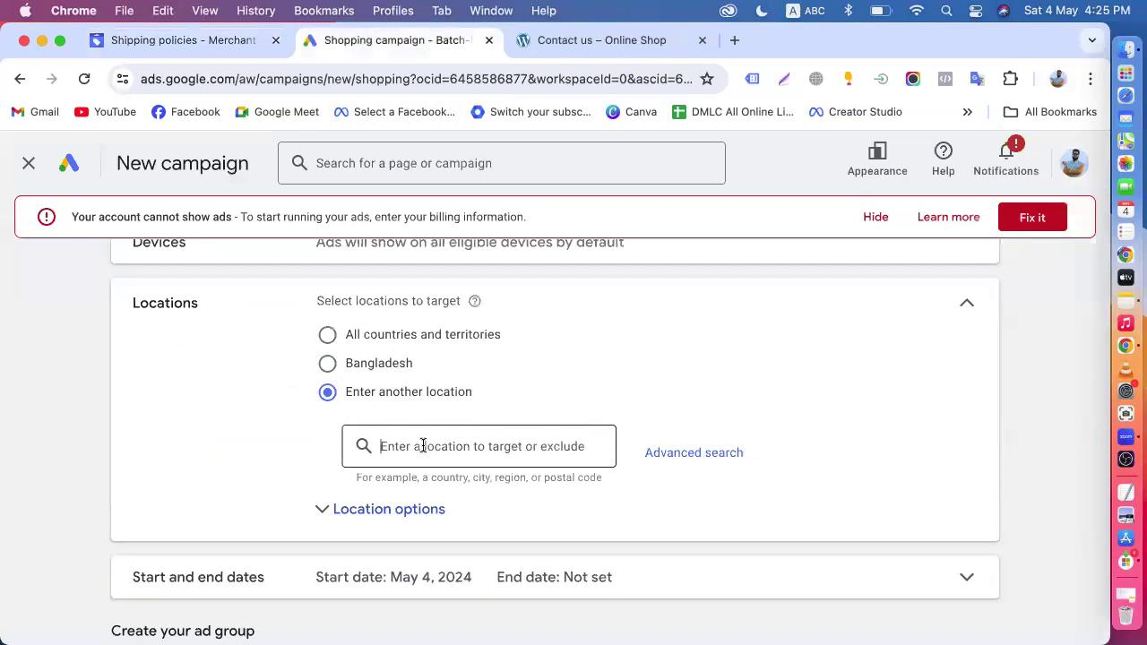
pyautogui.write('autr')
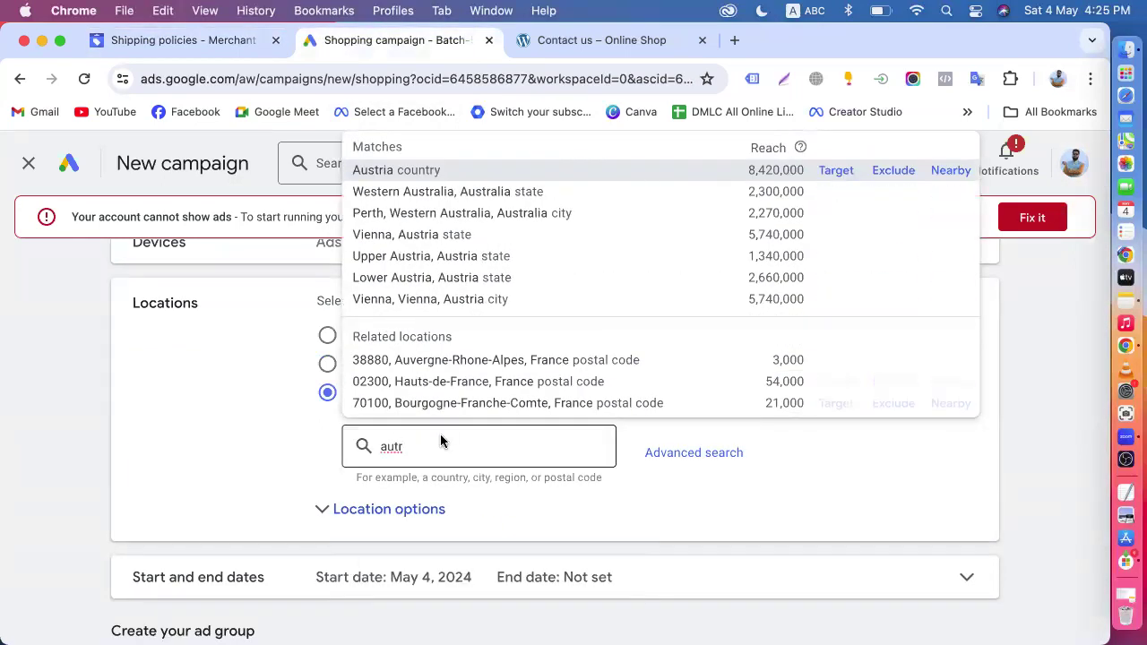
pyautogui.write('al')
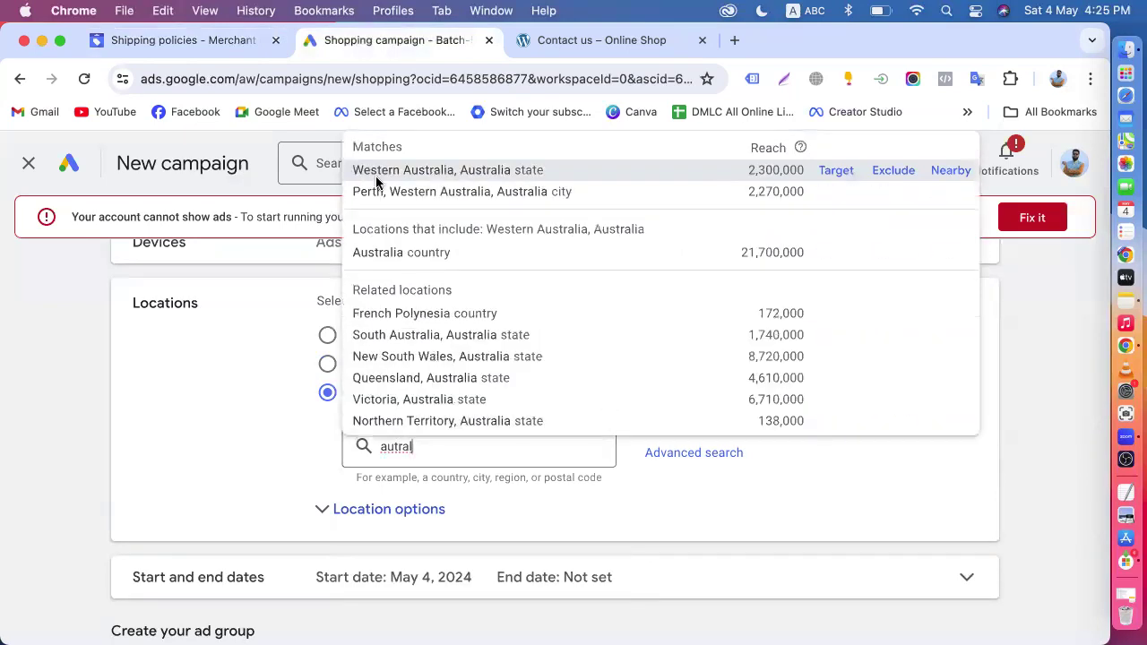
pyautogui.press('BackSpace')
pyautogui.press('BackSpace')
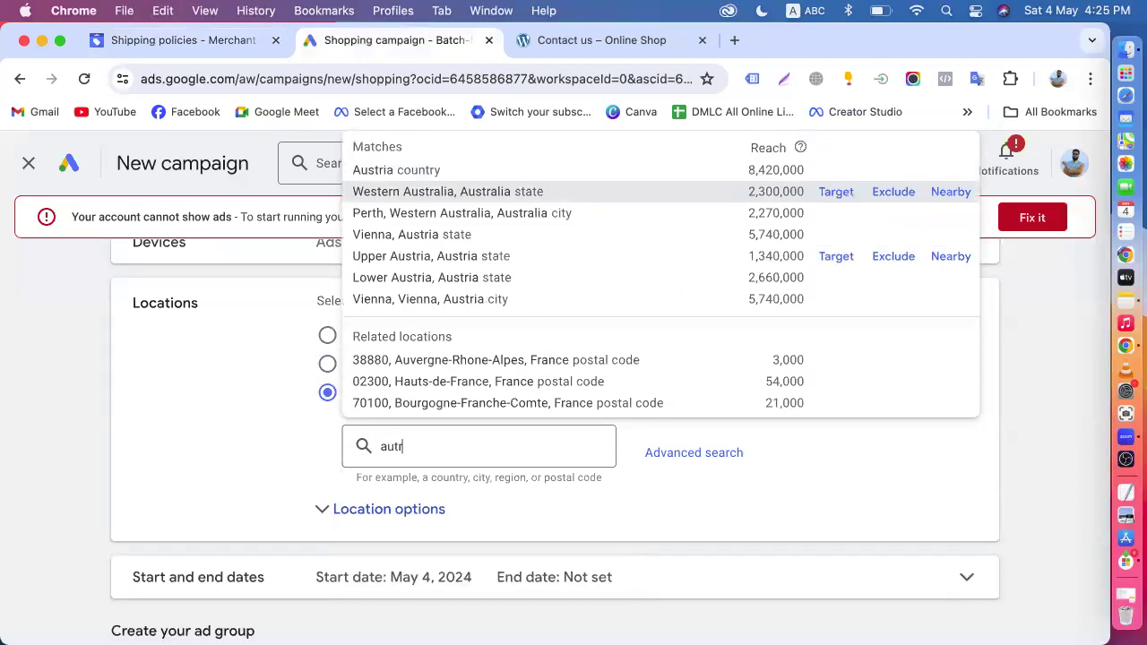
pyautogui.write('al')
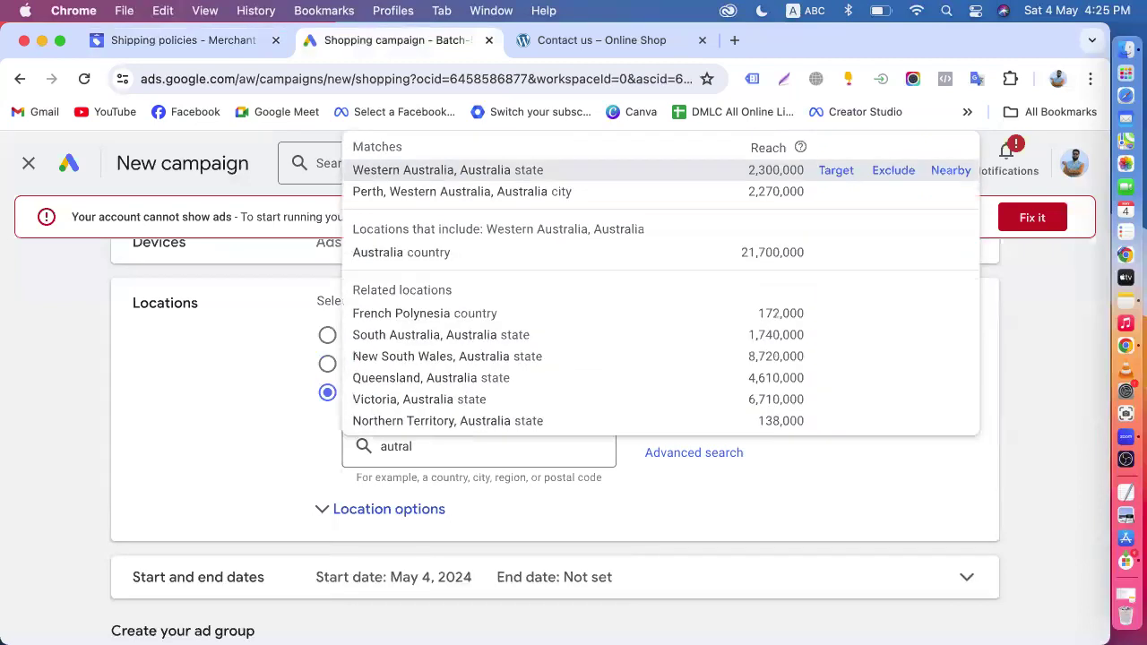
pyautogui.write('ia')
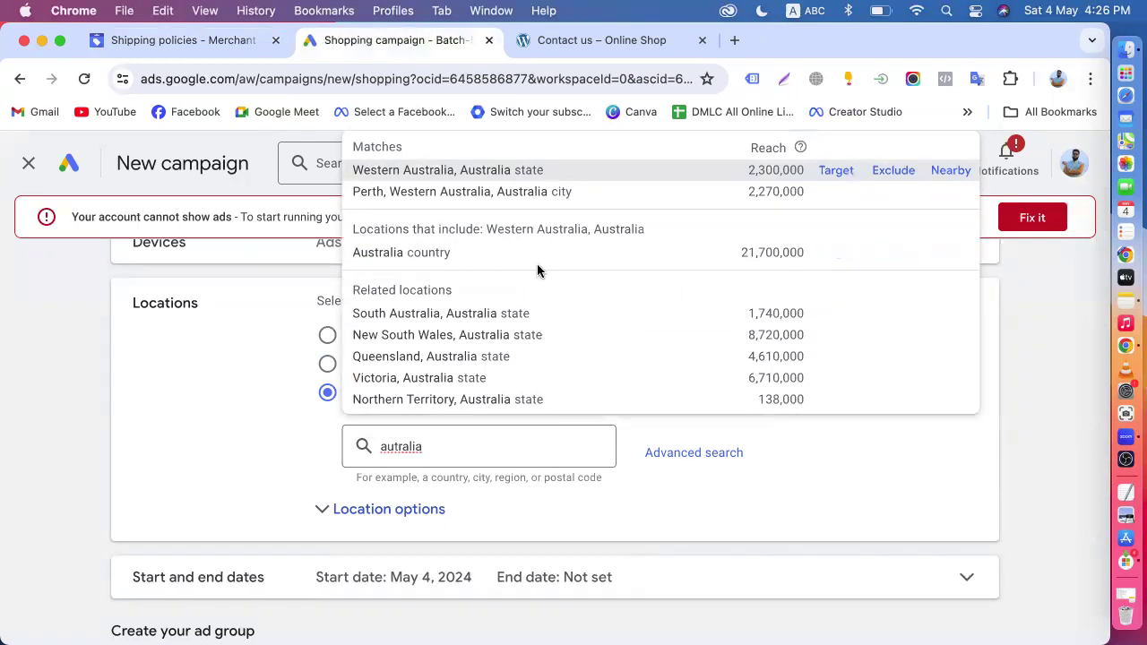
pyautogui.click(836, 253)
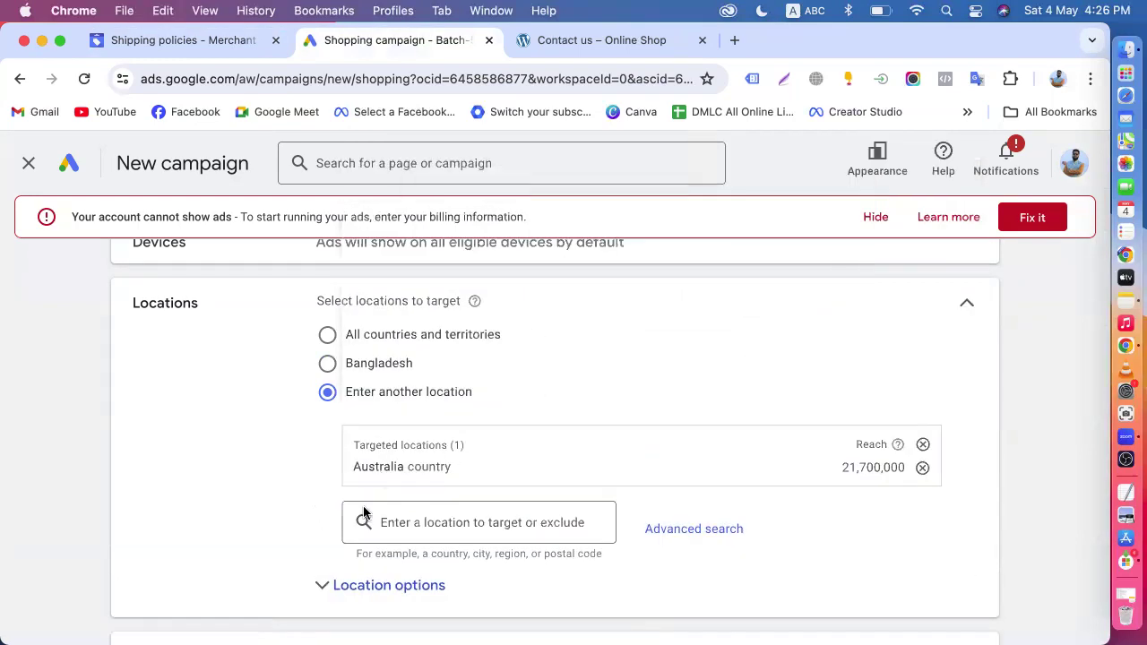
# - Add Canada and the United States to the campaign's targeted locations
pyautogui.write('canad')
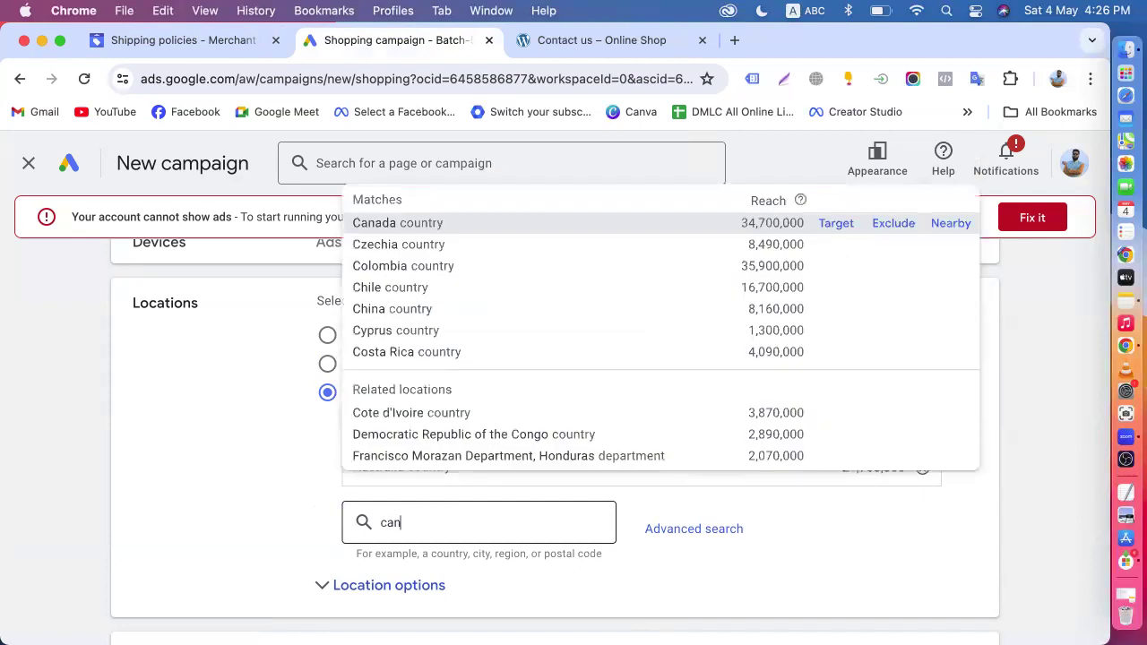
pyautogui.click(843, 211)
pyautogui.write('united')
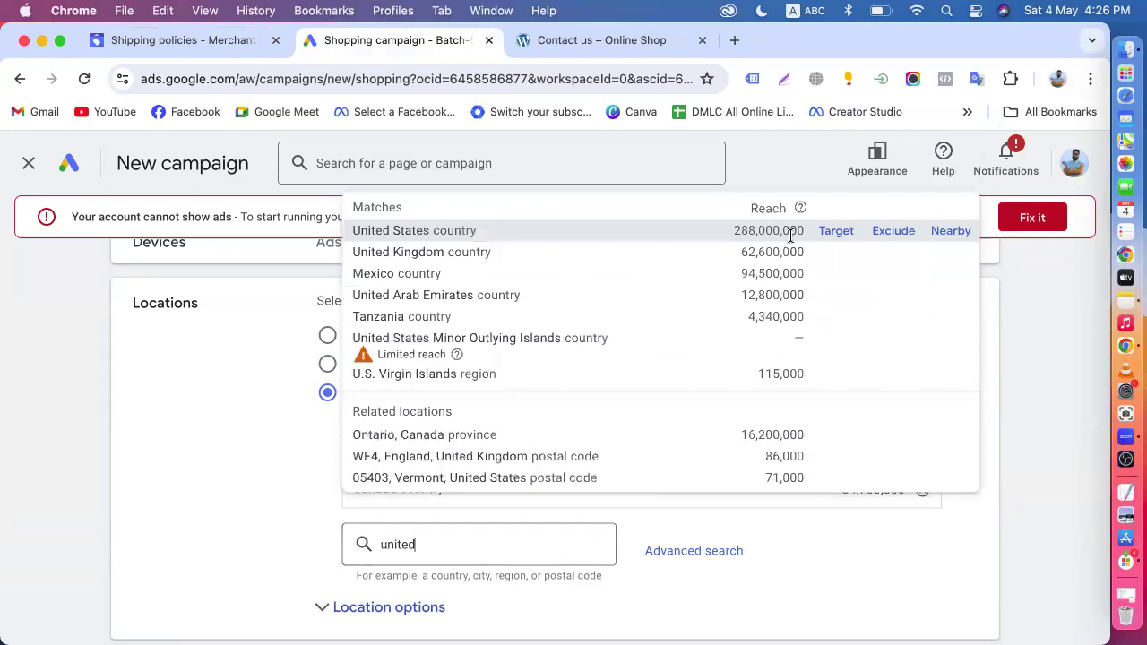
pyautogui.click(831, 232)
pyautogui.scroll(-3, 263, 533)
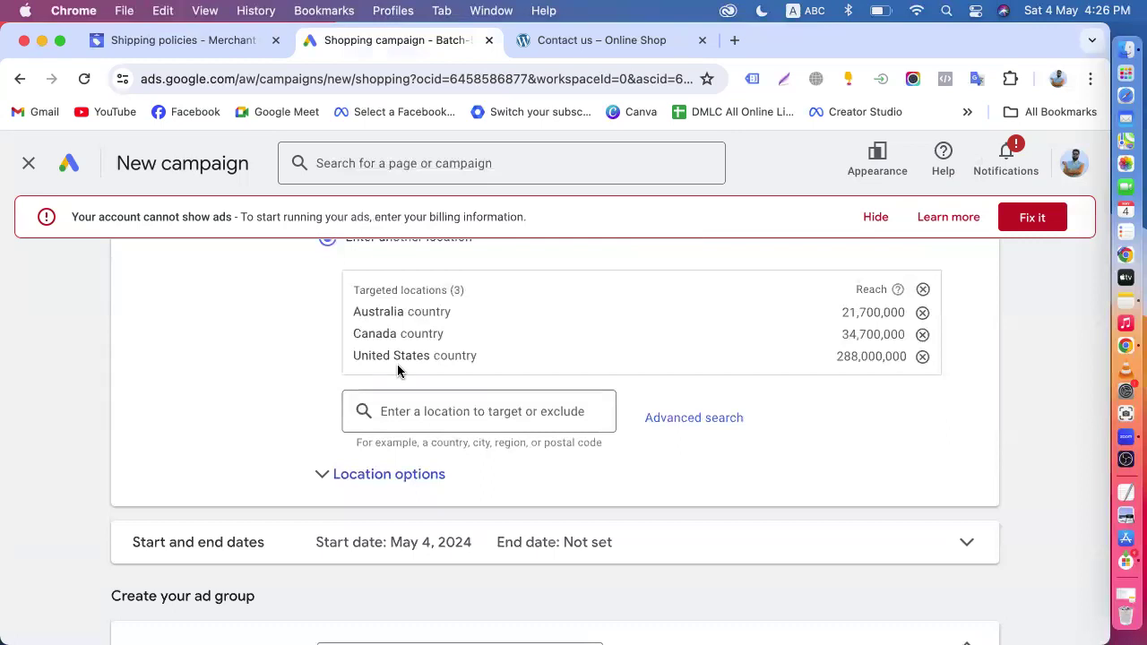
# - Start a new shipping policy for Organic Store in Merchant Center and select United States as a covered country
pyautogui.click(147, 42)
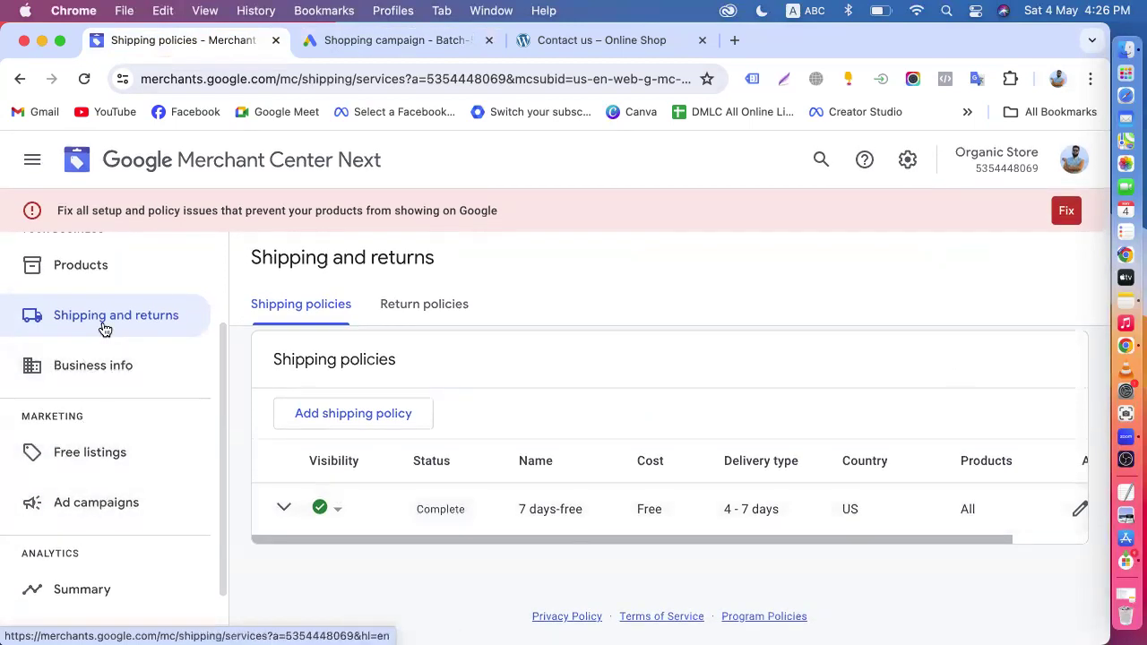
pyautogui.click(371, 413)
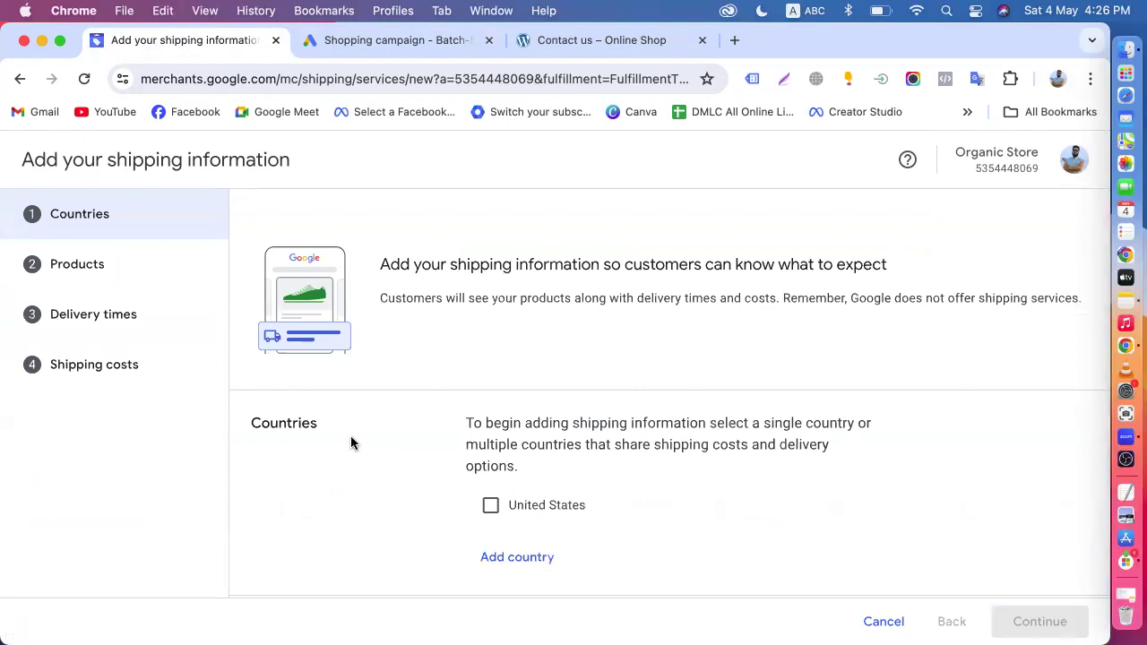
pyautogui.click(492, 506)
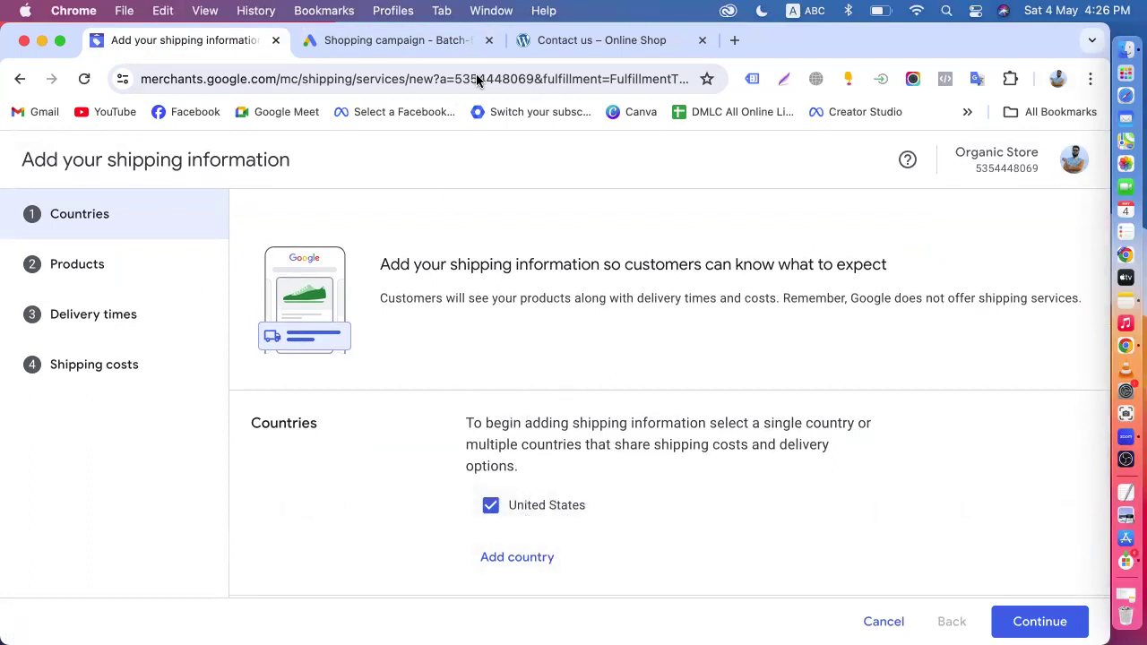
# - Check the campaign's targeted countries, then add Canada to the new shipping policy's country list and select it
pyautogui.click(403, 42)
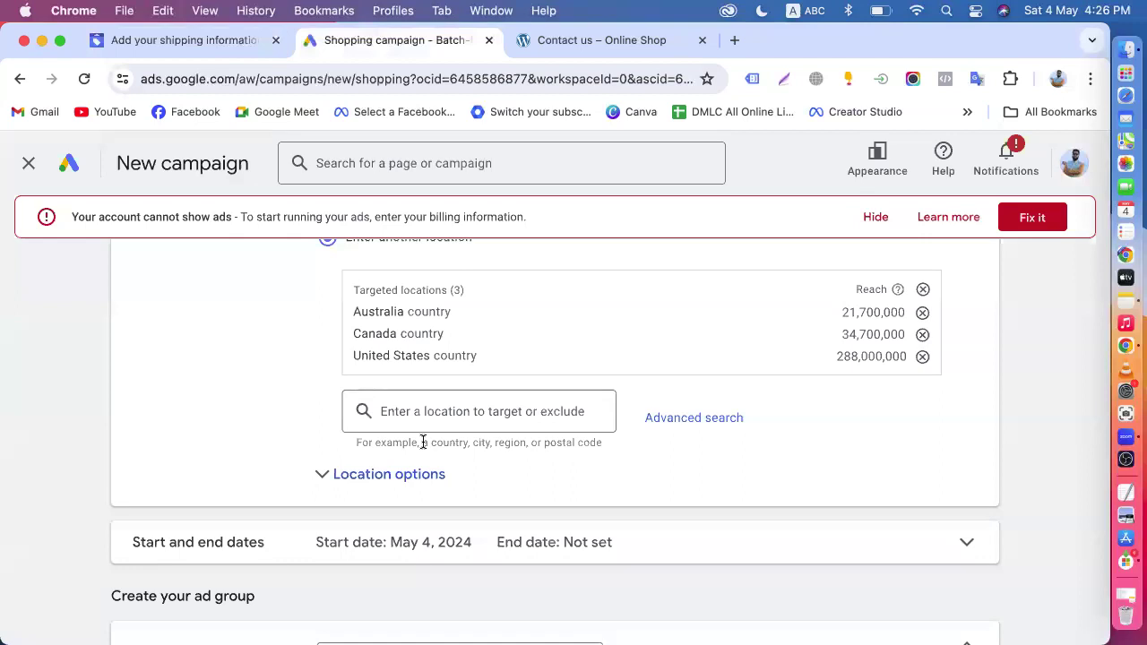
pyautogui.click(181, 39)
pyautogui.click(511, 557)
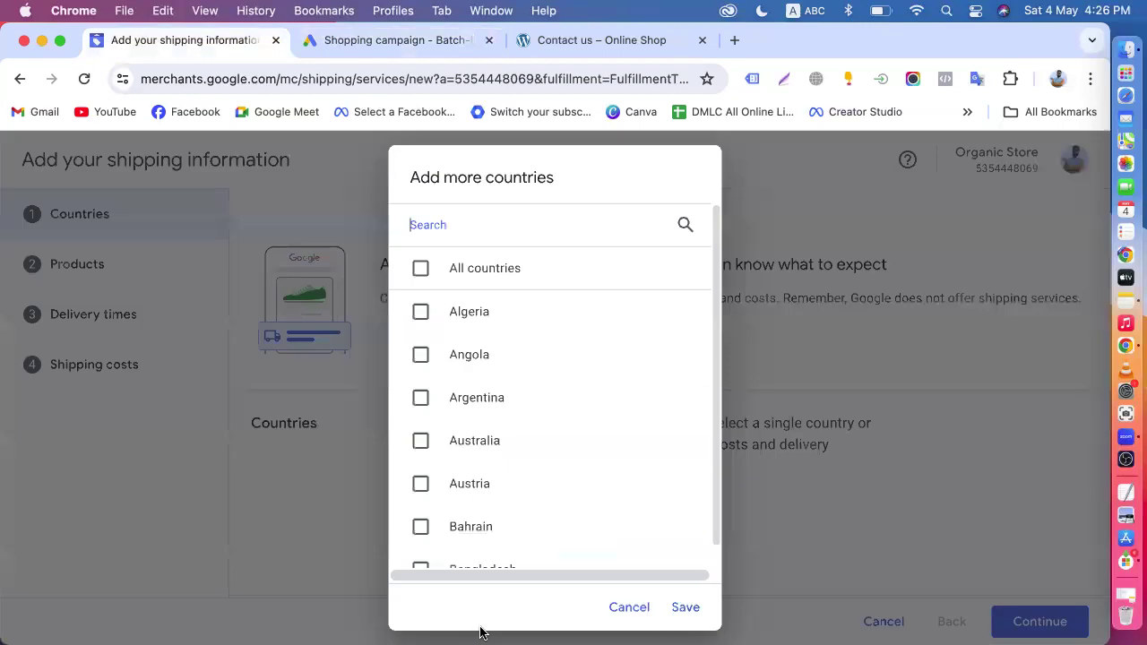
pyautogui.click(445, 231)
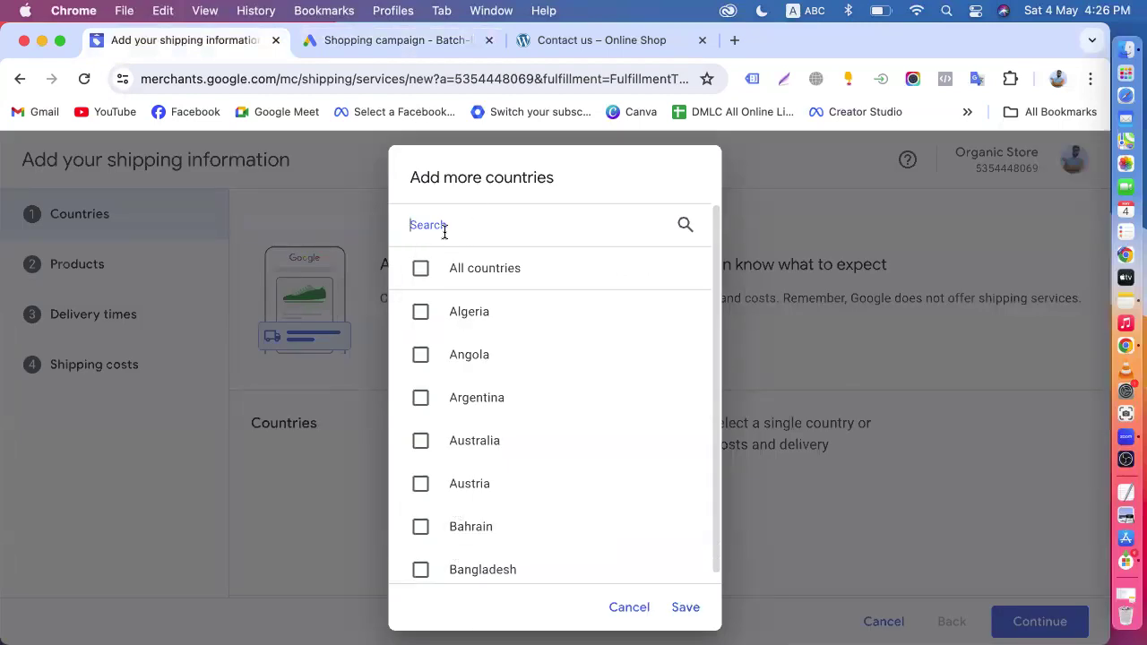
pyautogui.write('cad')
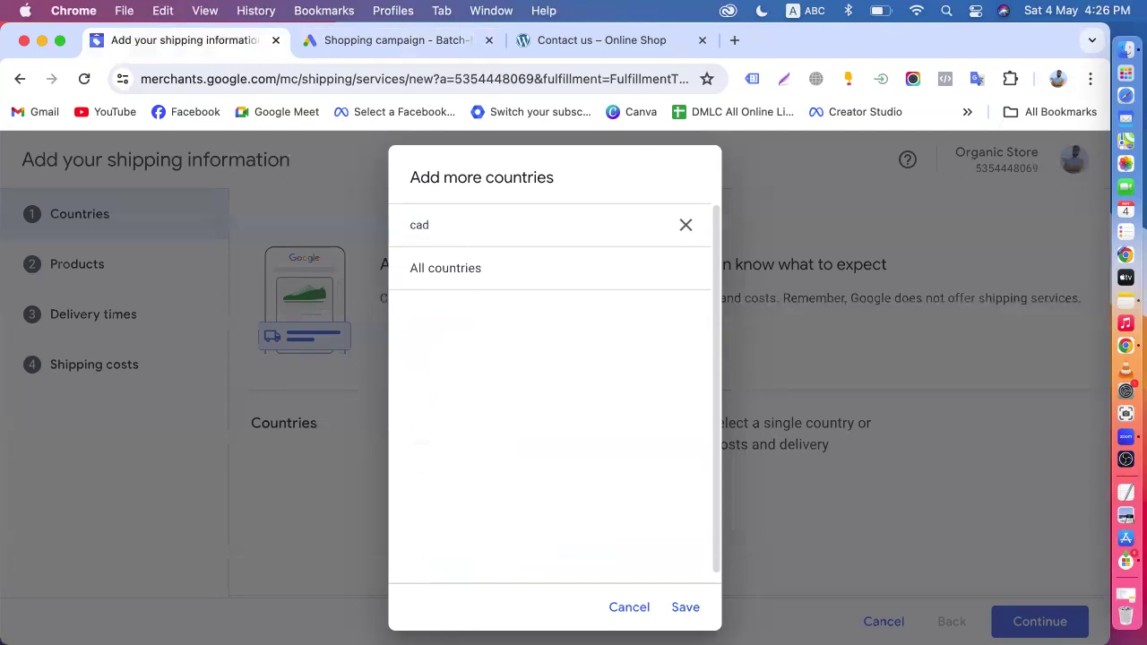
pyautogui.write('na')
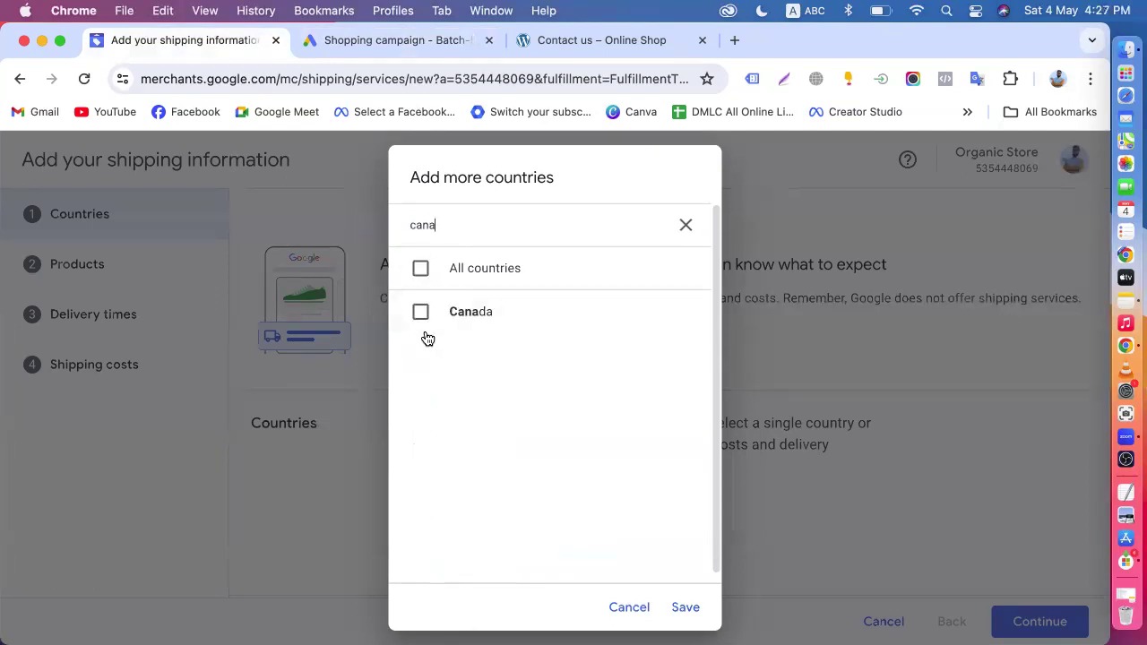
pyautogui.click(420, 311)
pyautogui.click(686, 606)
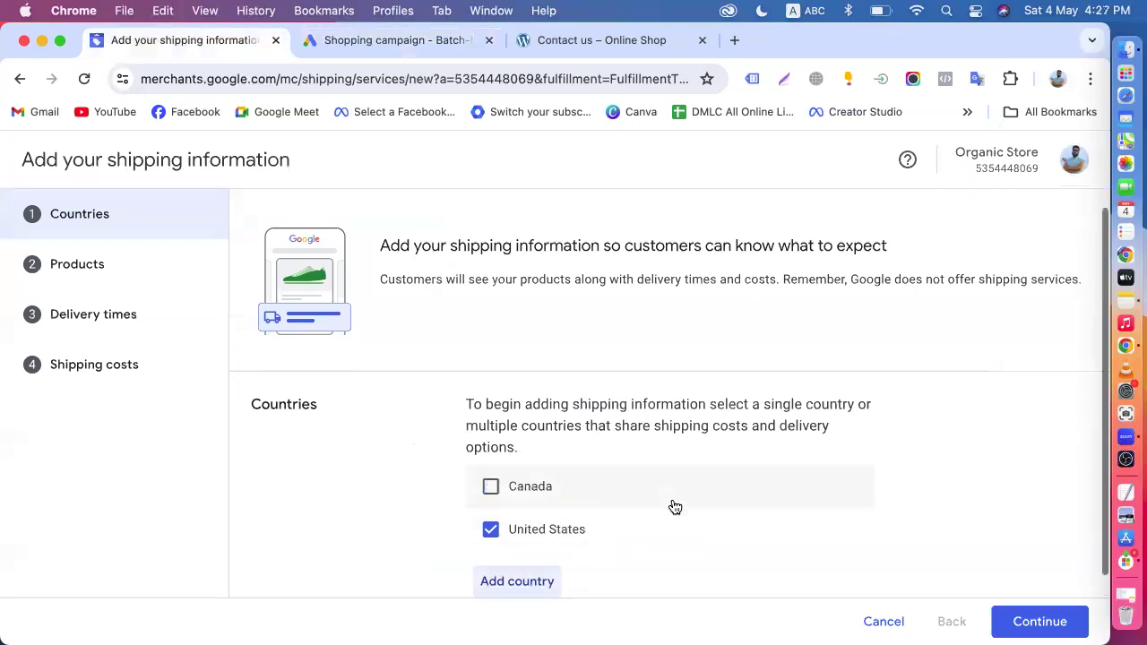
pyautogui.click(493, 485)
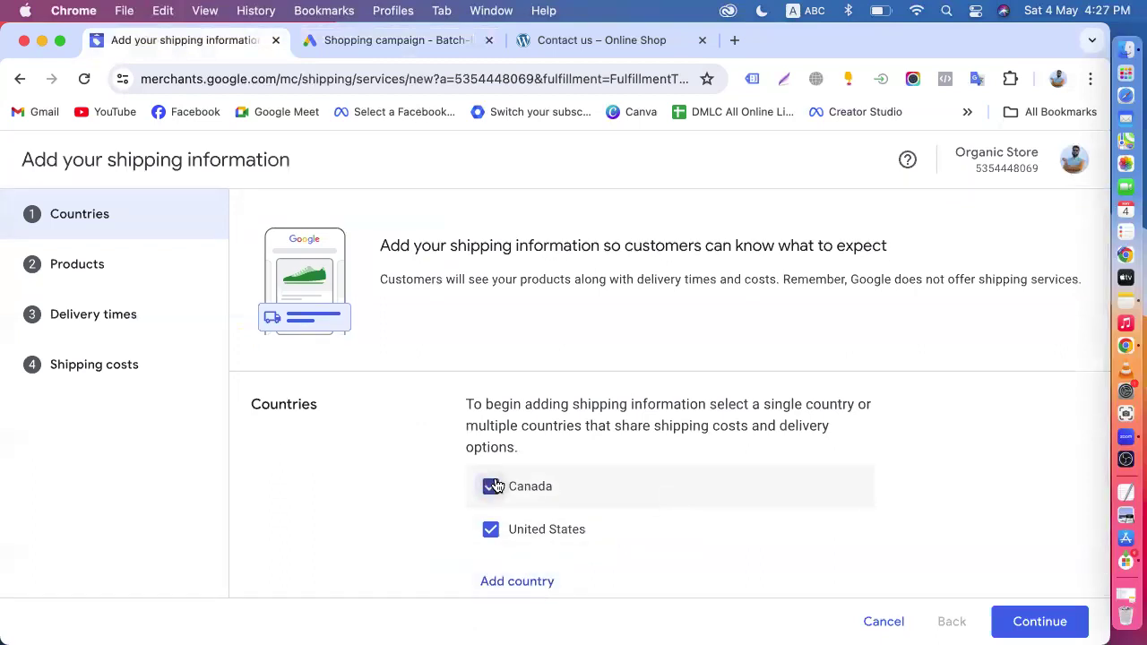
# - Add Australia to the shipping policy's country list and select it
pyautogui.click(520, 581)
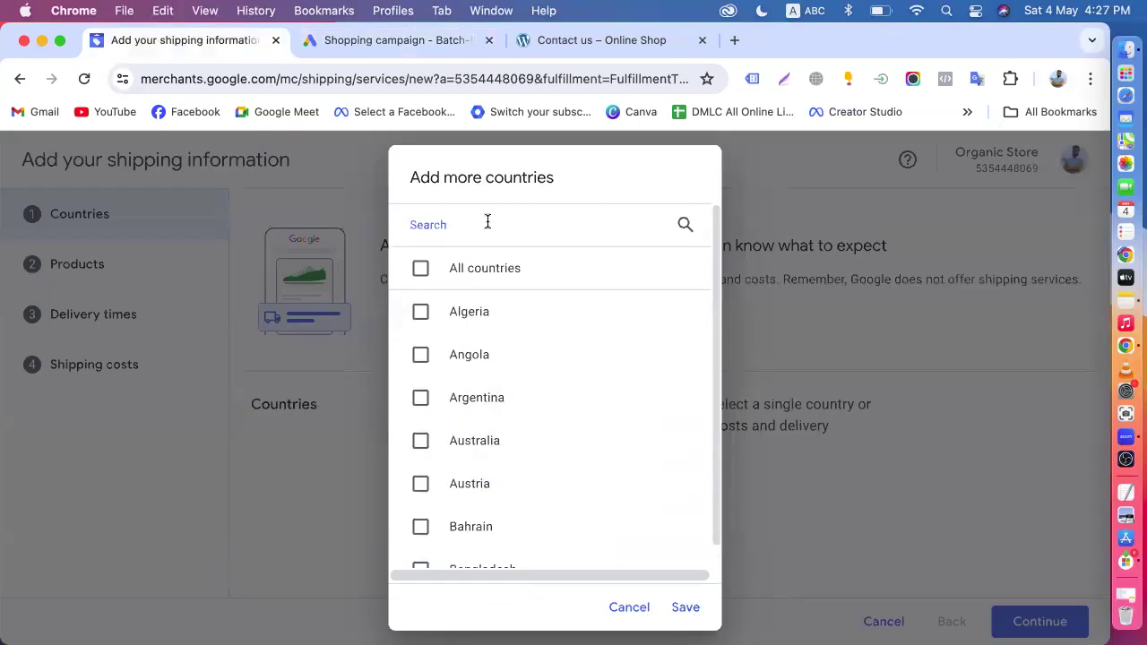
pyautogui.write('autralia')
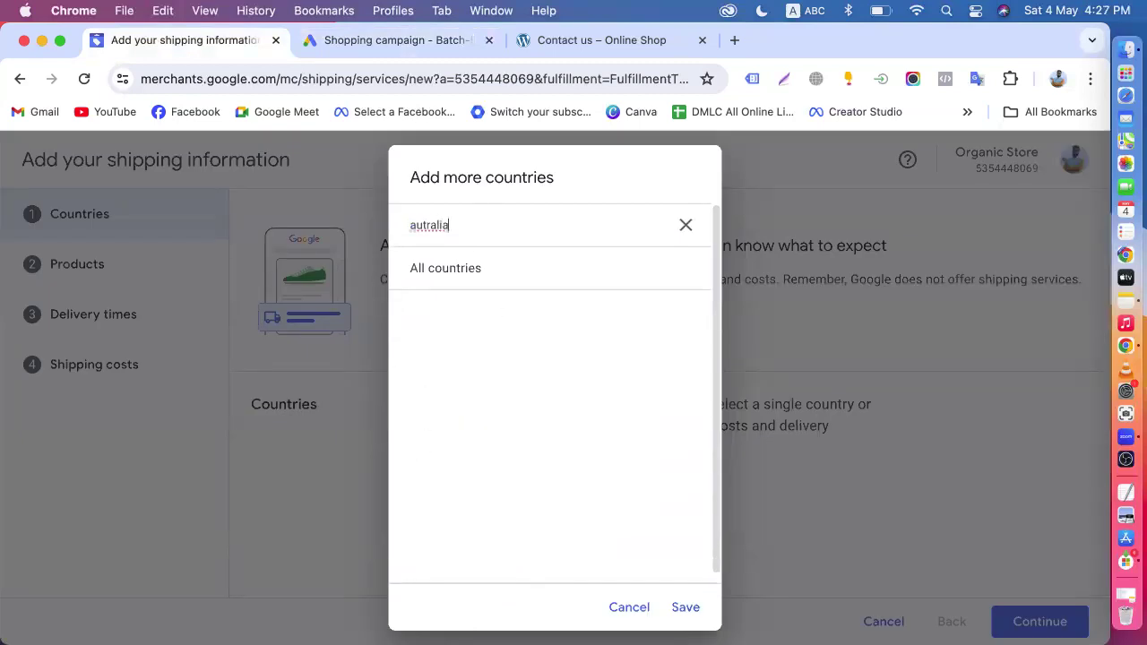
pyautogui.press('BackSpace')
pyautogui.press('BackSpace')
pyautogui.write('s')
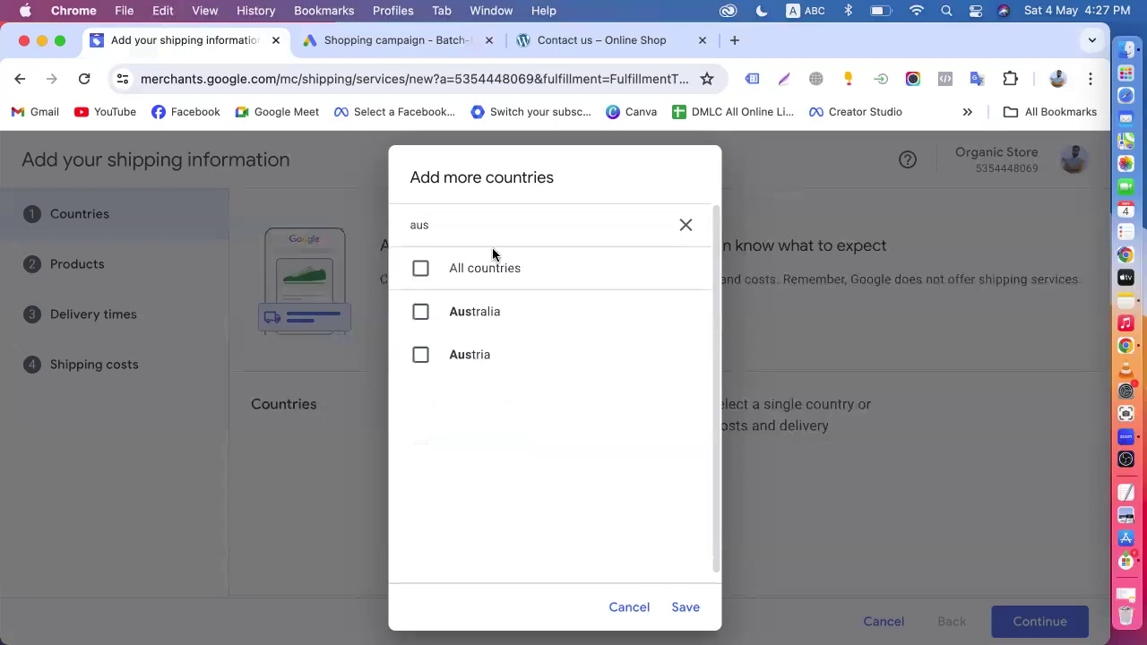
pyautogui.click(472, 328)
pyautogui.click(684, 607)
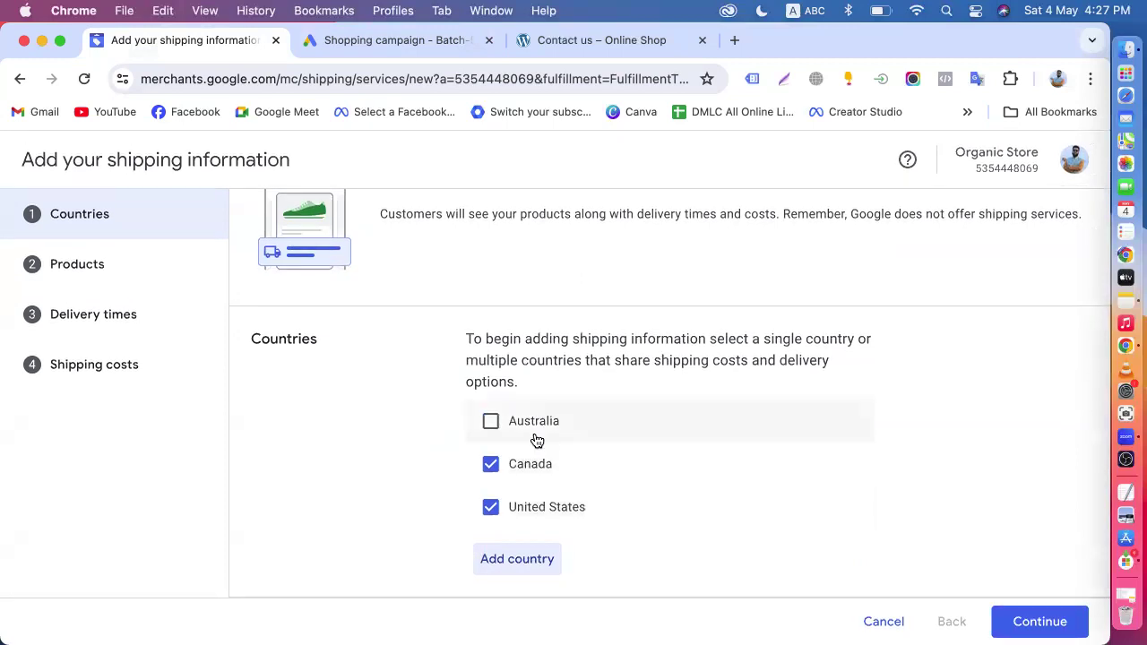
pyautogui.click(512, 433)
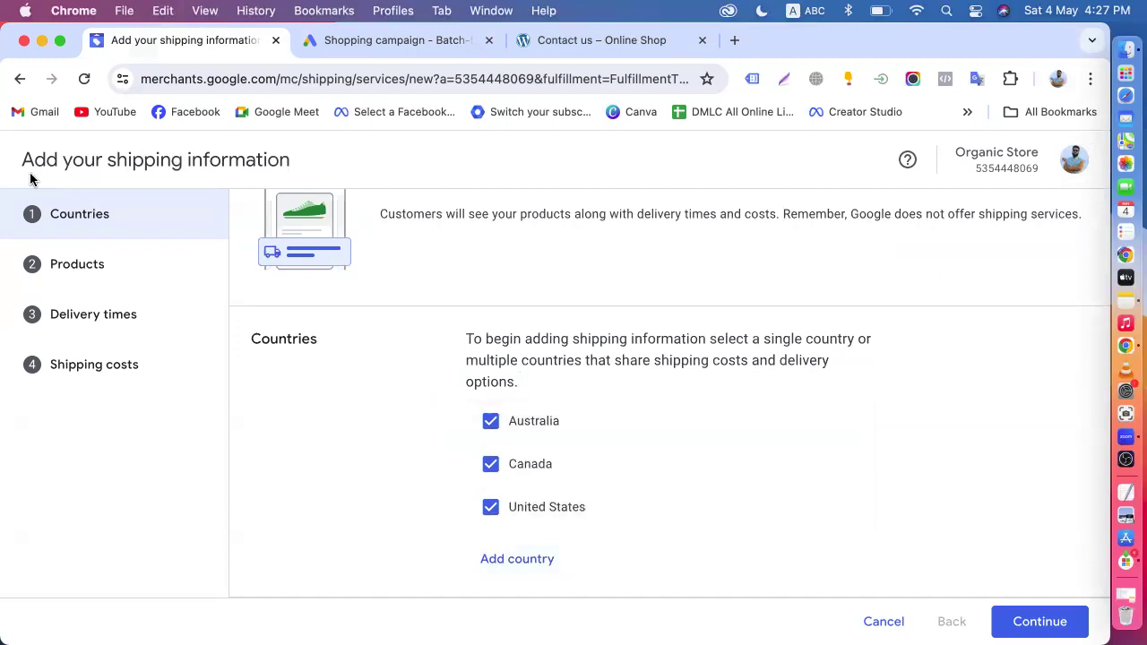
# - Accept the selected countries, keep All products for the shipping policy, and continue to the delivery times
pyautogui.moveTo(29, 164); pyautogui.dragTo(355, 418)
pyautogui.click(325, 446)
pyautogui.scroll(2, 325, 445)
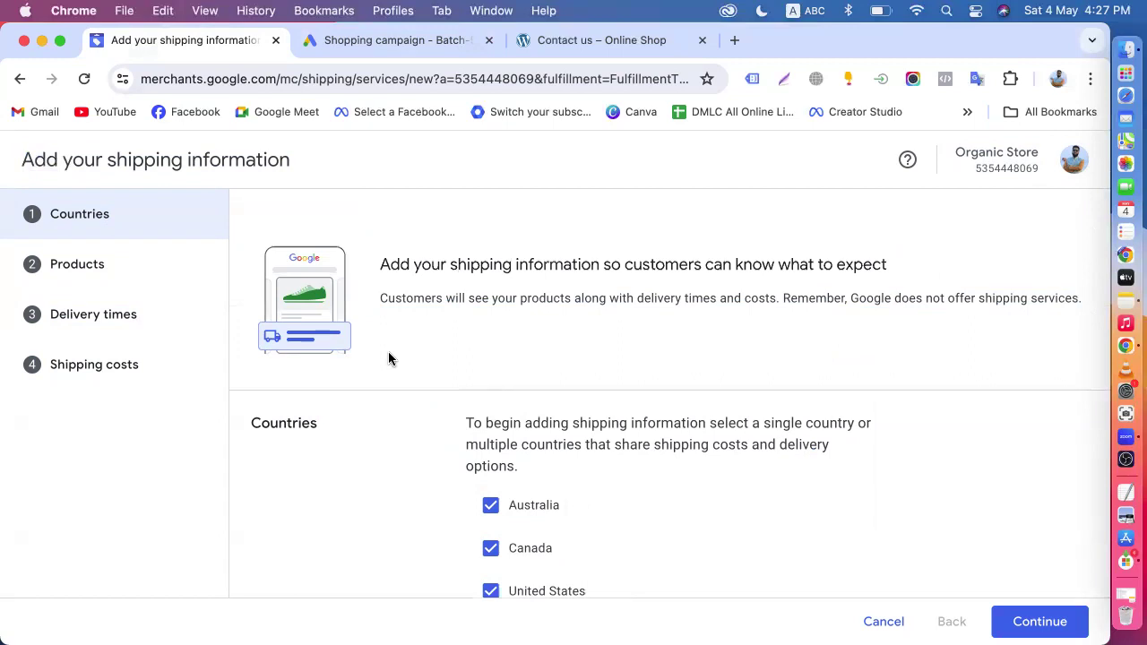
pyautogui.scroll(-2, 388, 358)
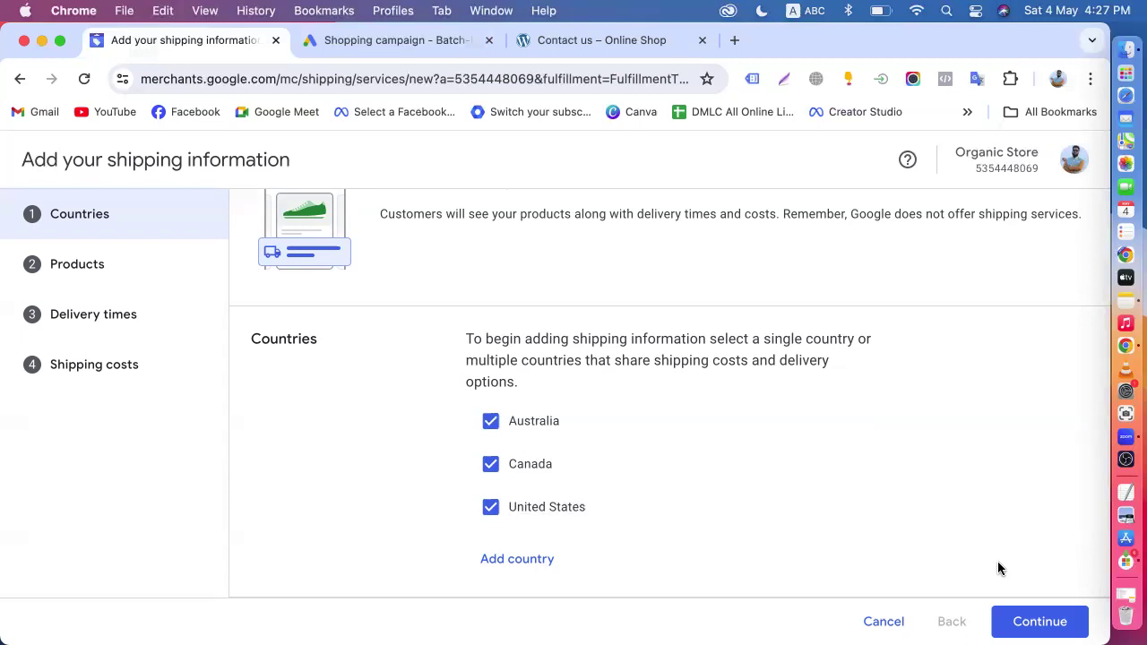
pyautogui.click(1003, 621)
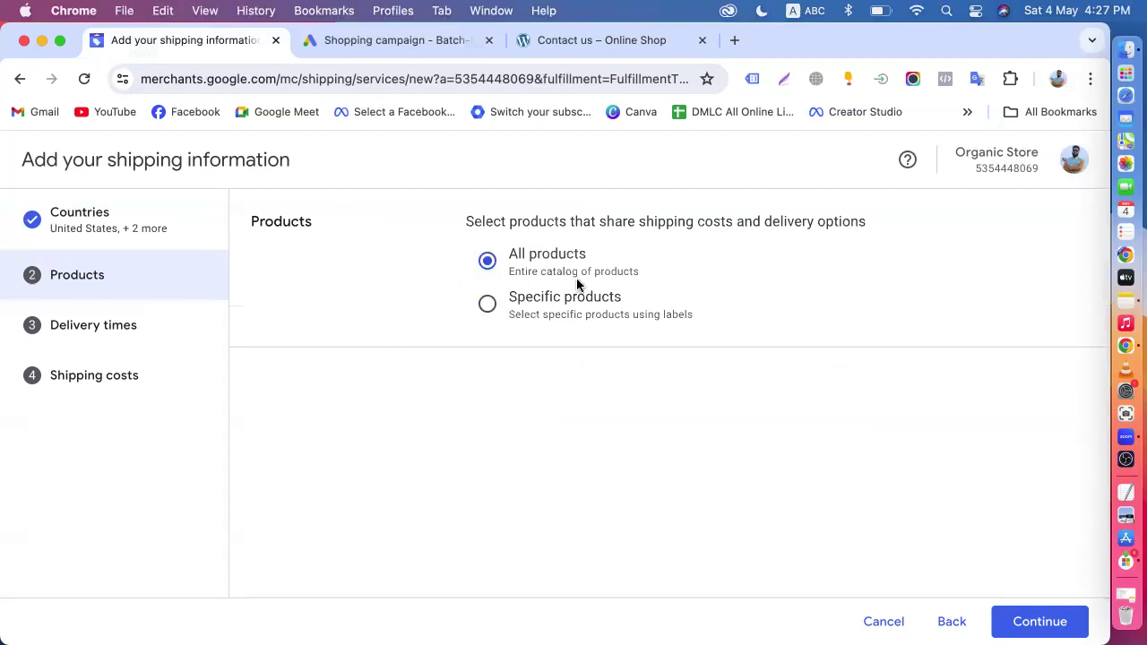
pyautogui.click(1018, 630)
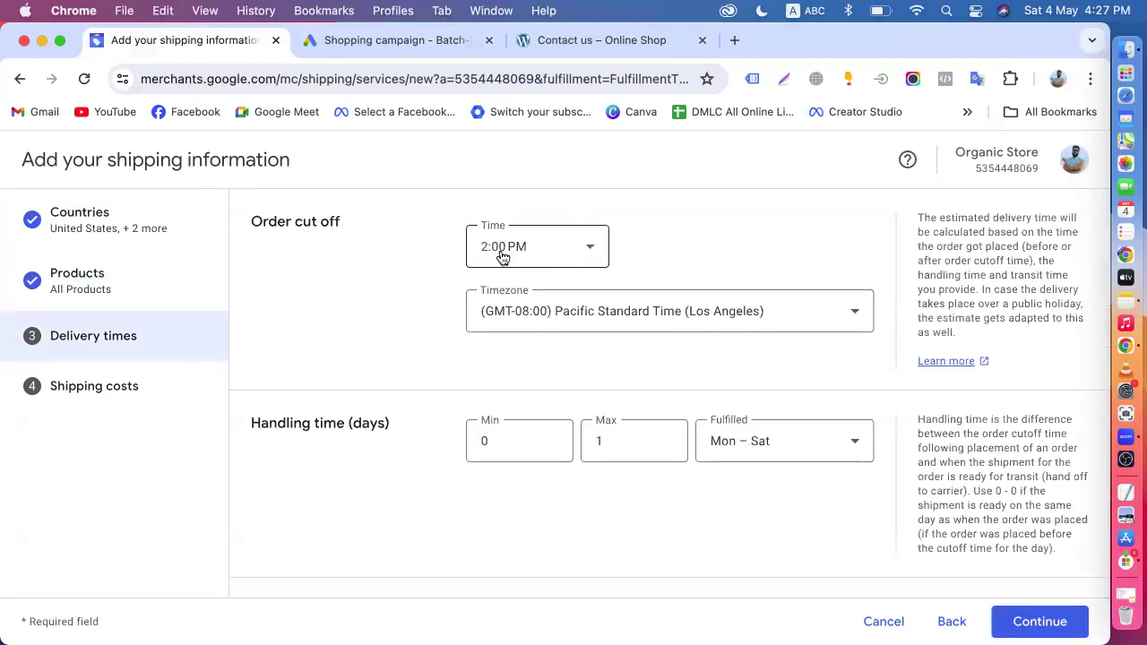
# - Set the handling time to a minimum of 2 and a maximum of 3 days, and continue to shipping costs
pyautogui.click(508, 439)
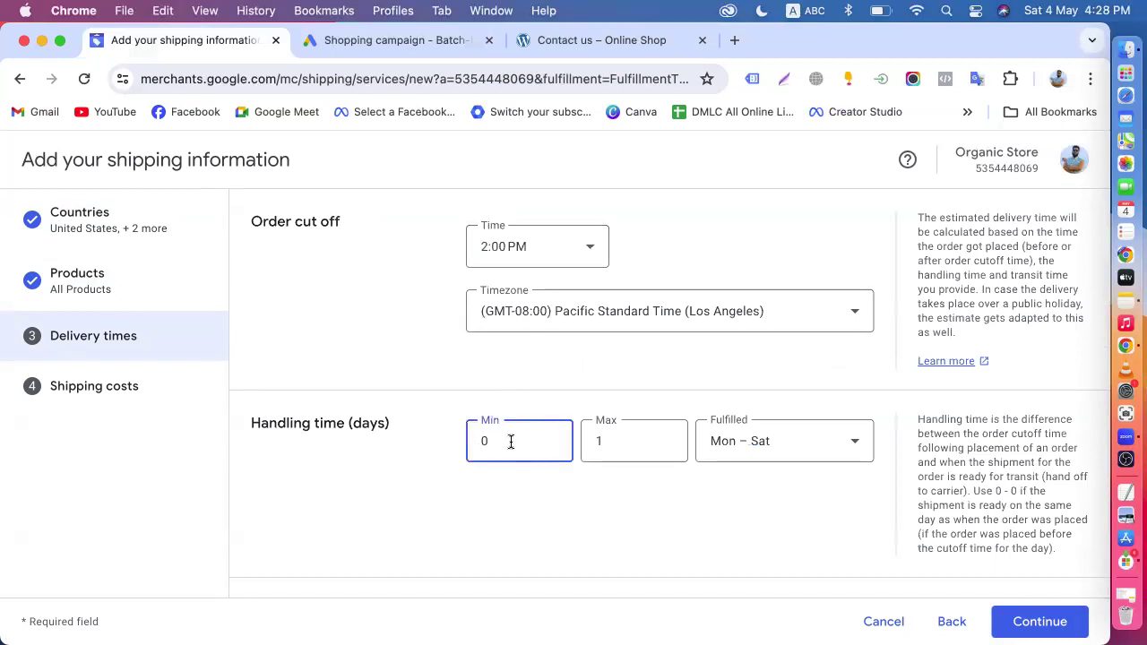
pyautogui.press('BackSpace')
pyautogui.write('2')
pyautogui.click(649, 444)
pyautogui.press('BackSpace')
pyautogui.write('3')
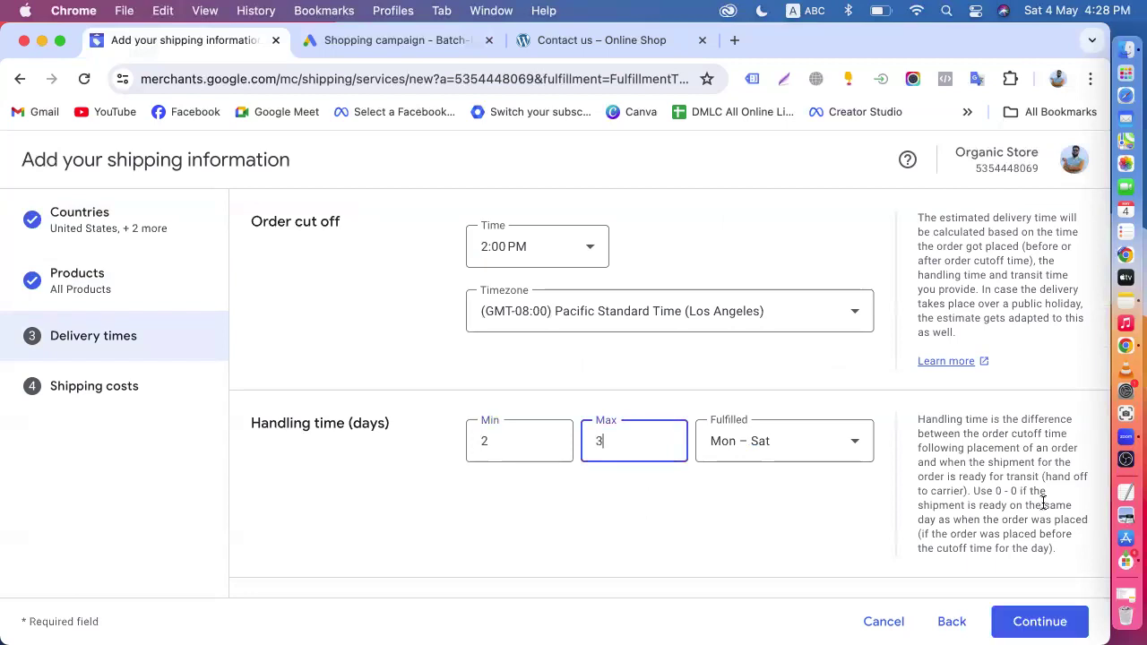
pyautogui.click(1039, 621)
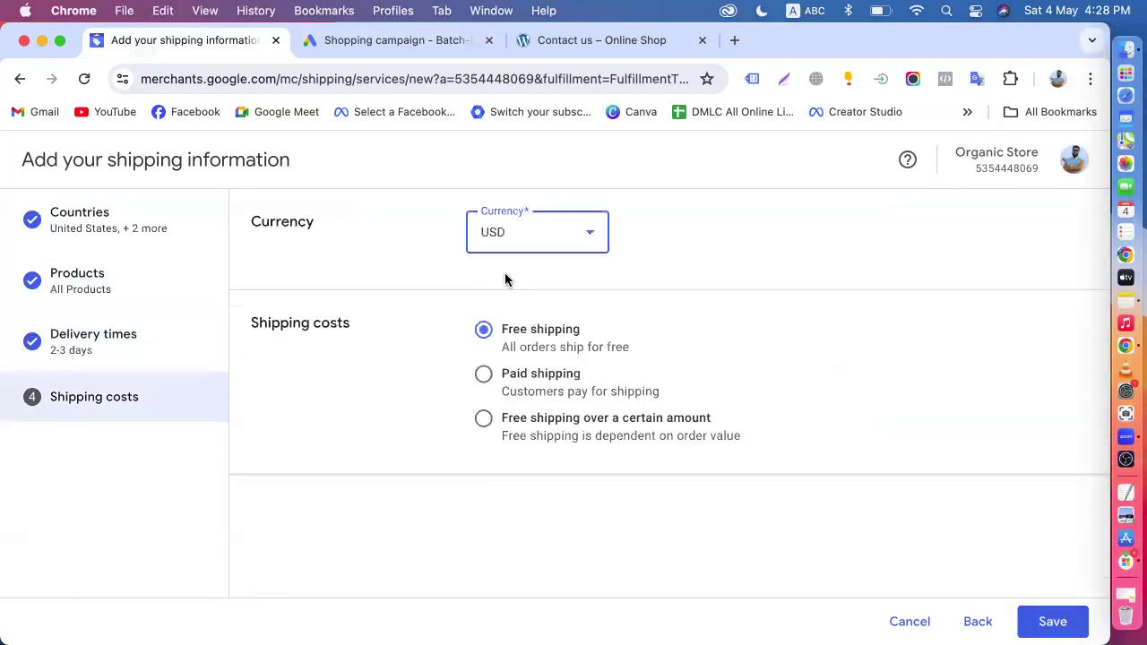
# - Save the shipping policy with free shipping in USD and return to the shipping policies list
pyautogui.click(1028, 618)
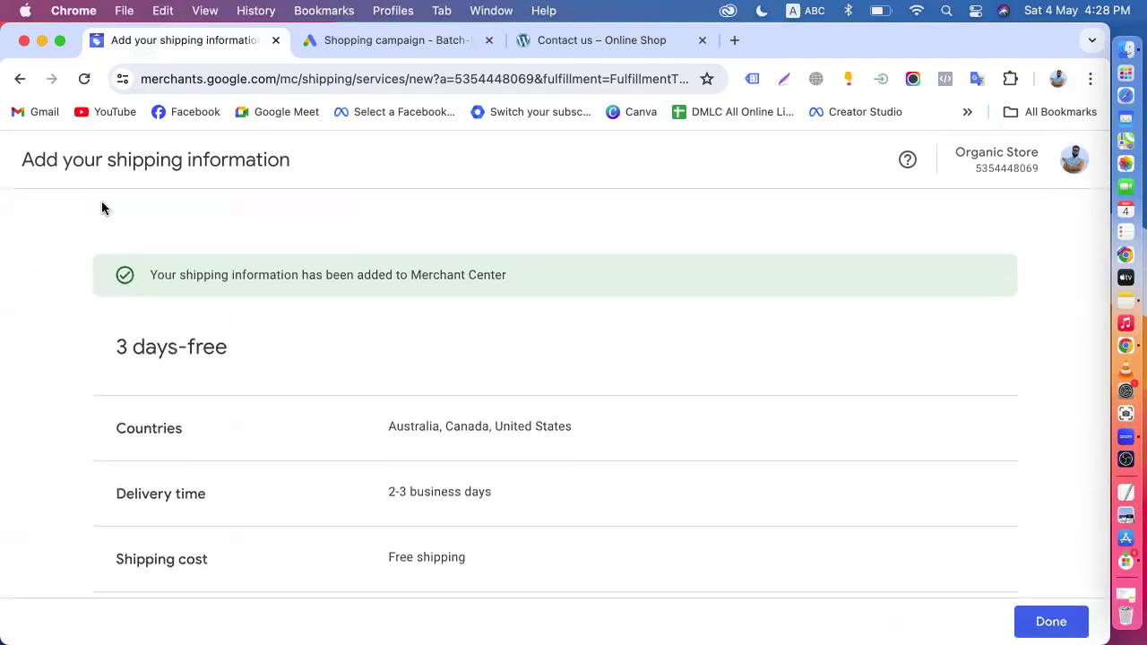
pyautogui.click(21, 82)
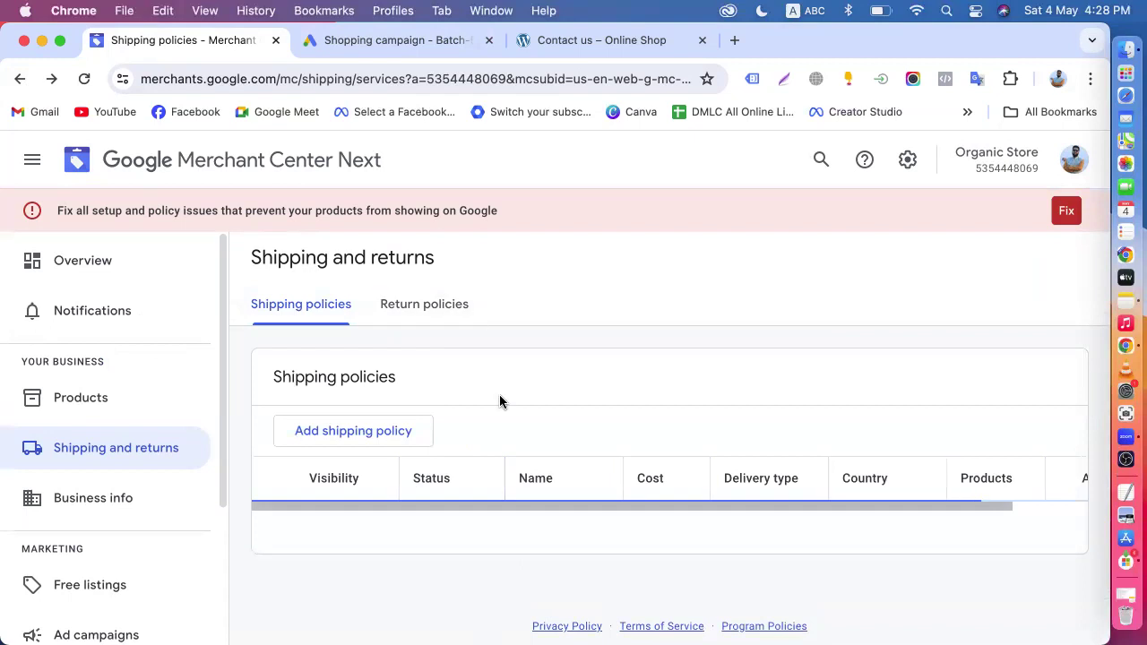
pyautogui.scroll(-2, 496, 427)
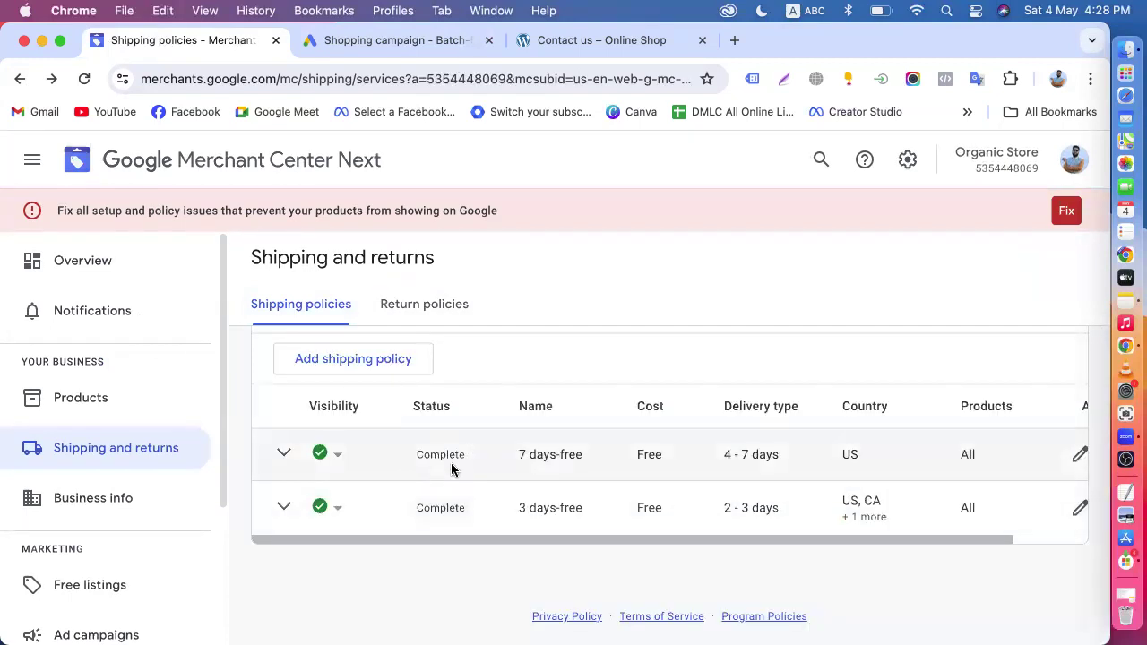
# - Check the Merchant Center shipping policies against the campaign's targeted countries, and open a blank browser tab
pyautogui.scroll(2, 450, 466)
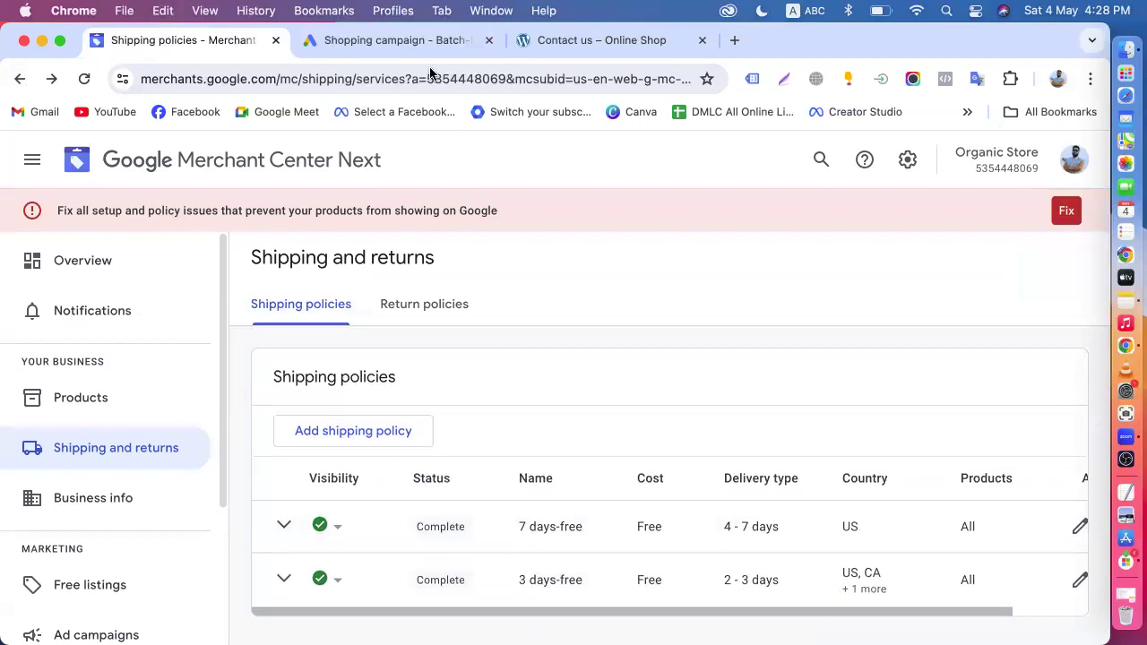
pyautogui.click(368, 45)
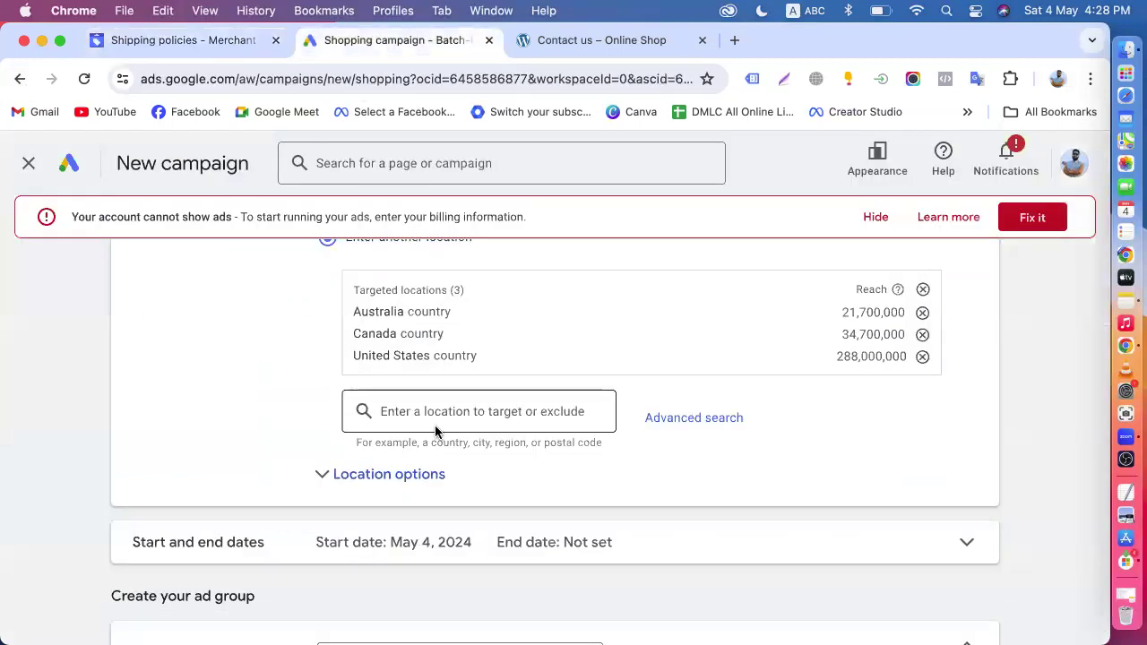
pyautogui.click(734, 40)
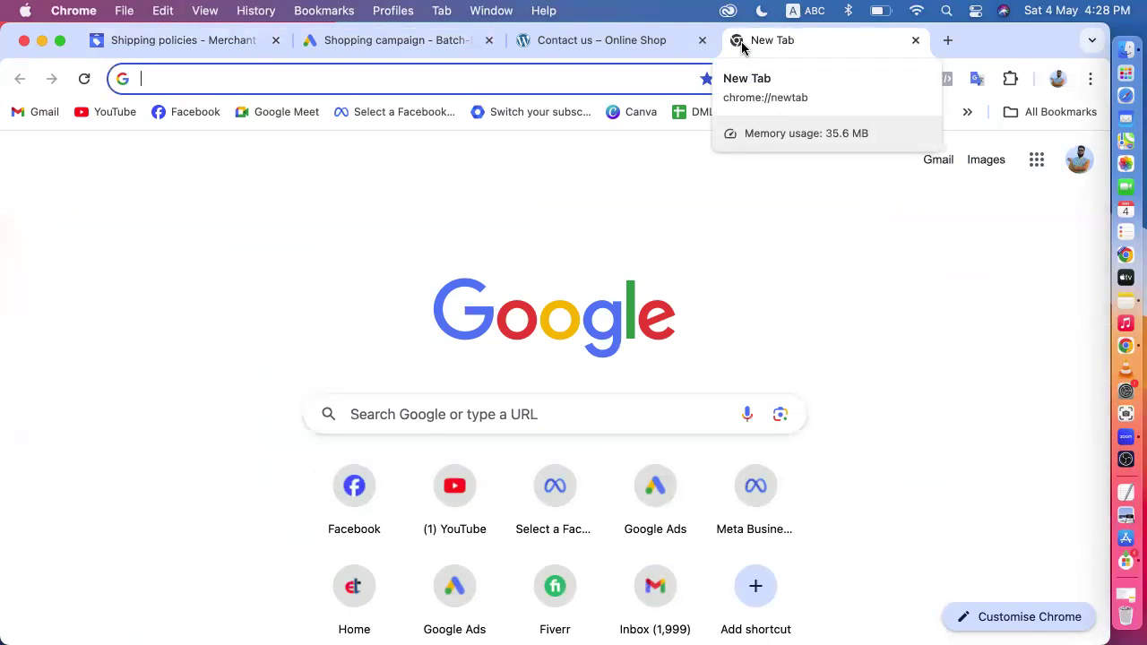
# - Open the Organic Store website's Shipping Policy page and examine the paragraph on order status and tracking information
pyautogui.click(604, 41)
pyautogui.scroll(3, 600, 380)
pyautogui.scroll(-15, 600, 384)
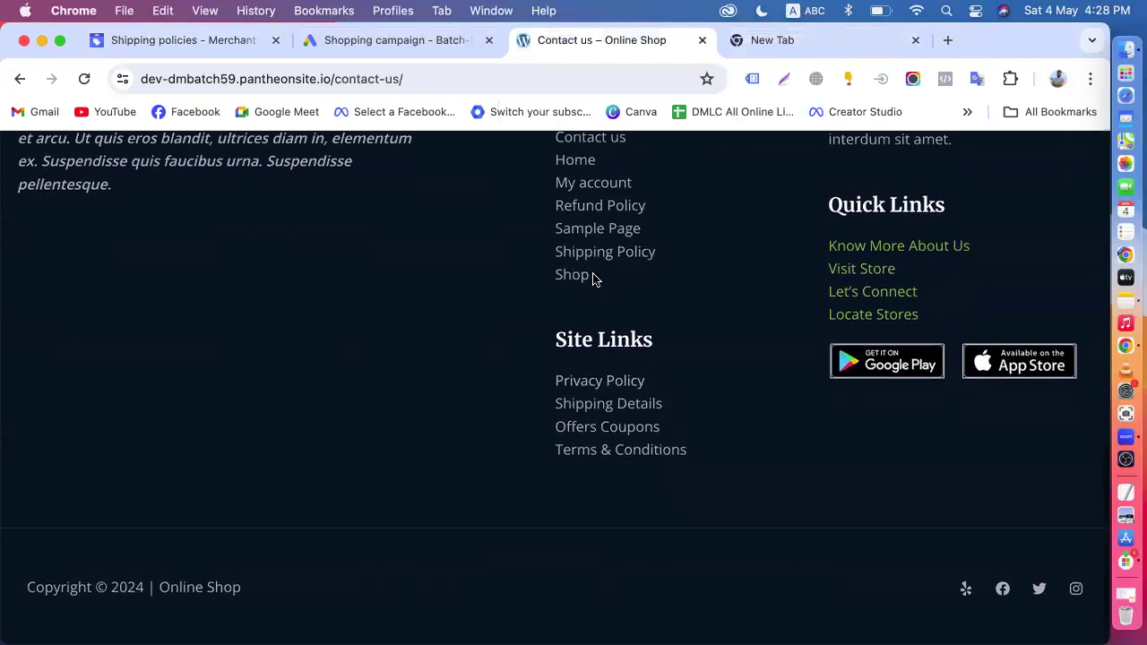
pyautogui.click(599, 255)
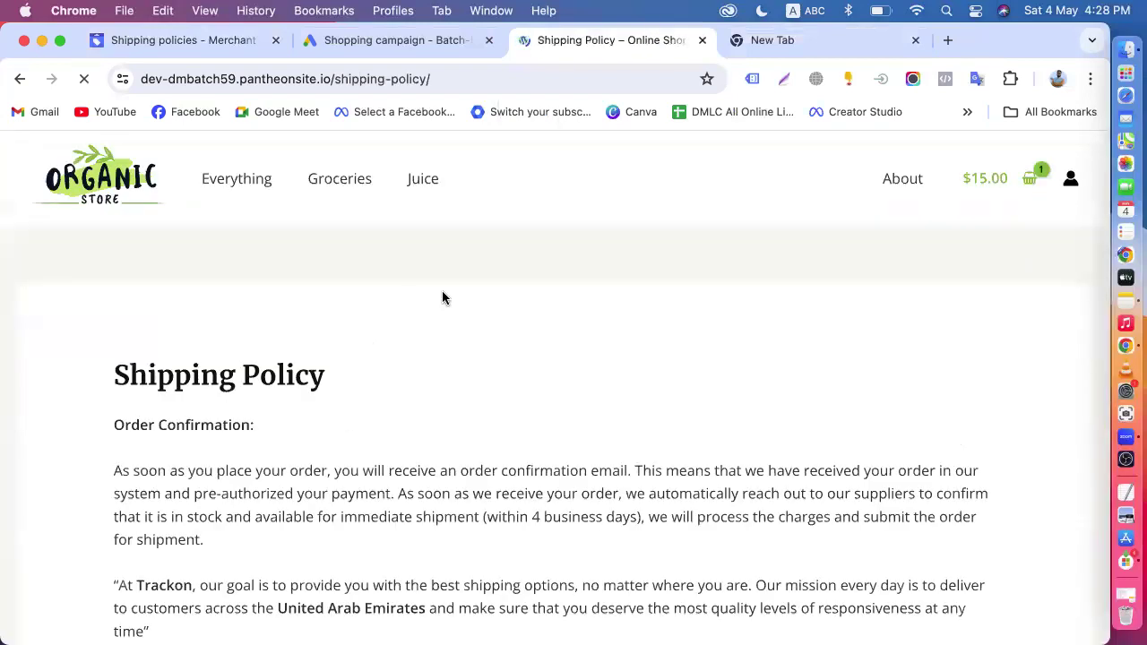
pyautogui.scroll(-4, 443, 296)
pyautogui.moveTo(102, 337); pyautogui.dragTo(589, 384)
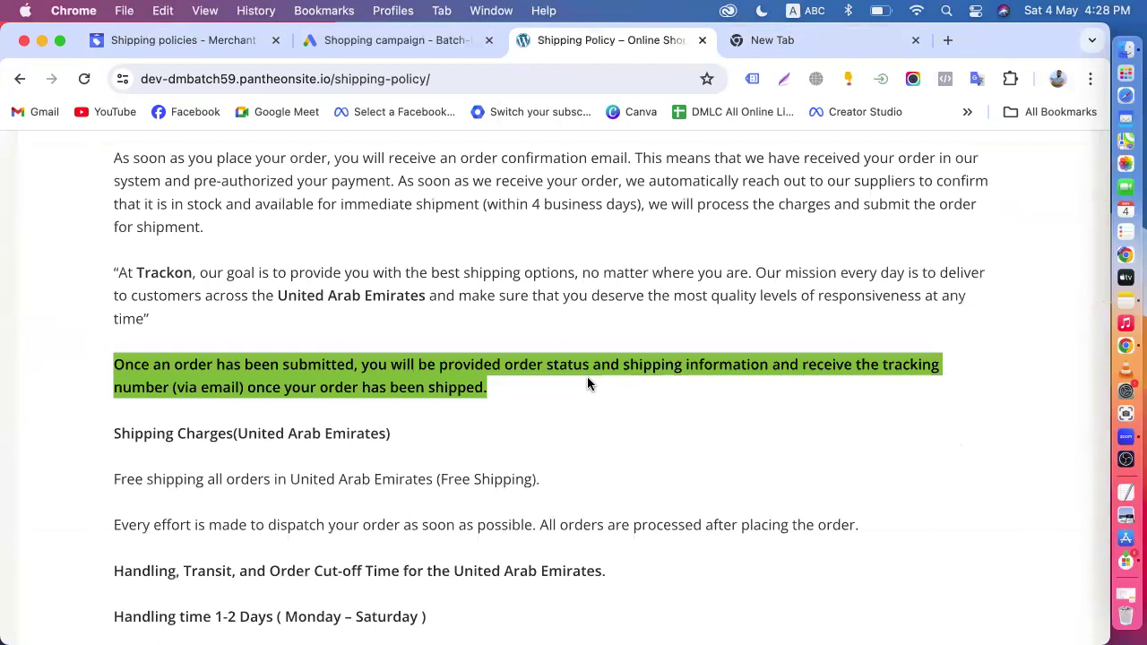
pyautogui.click(532, 436)
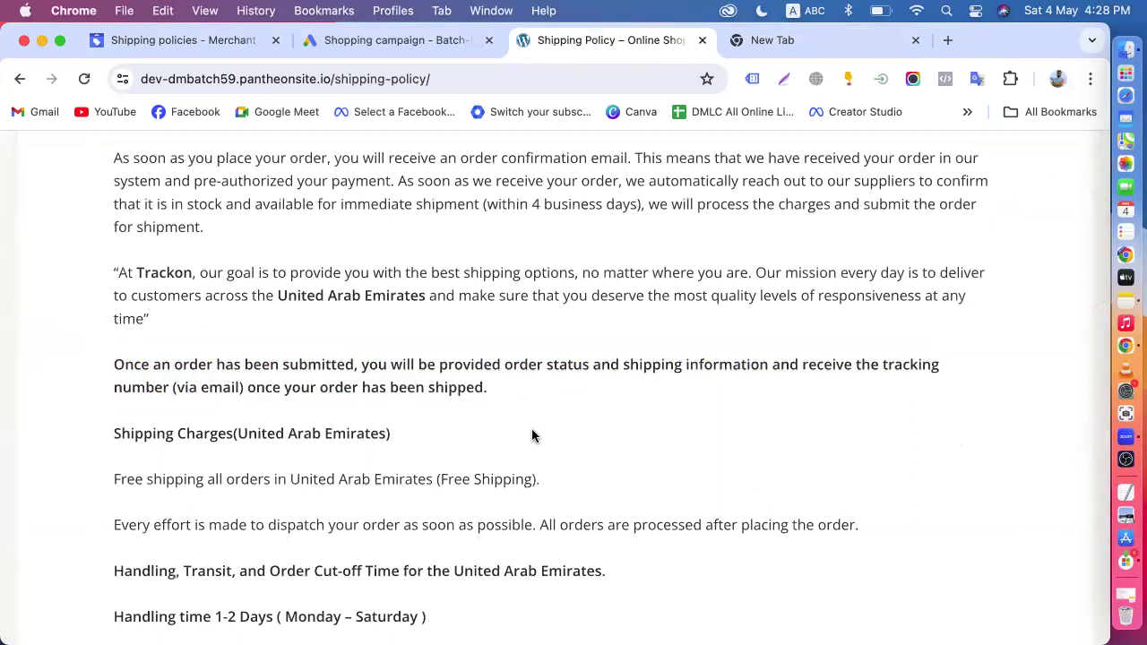
# - Examine the store's Shipping Policy page for its order confirmation, delivery country, shipping charges, and handling and transit times
pyautogui.scroll(4, 532, 437)
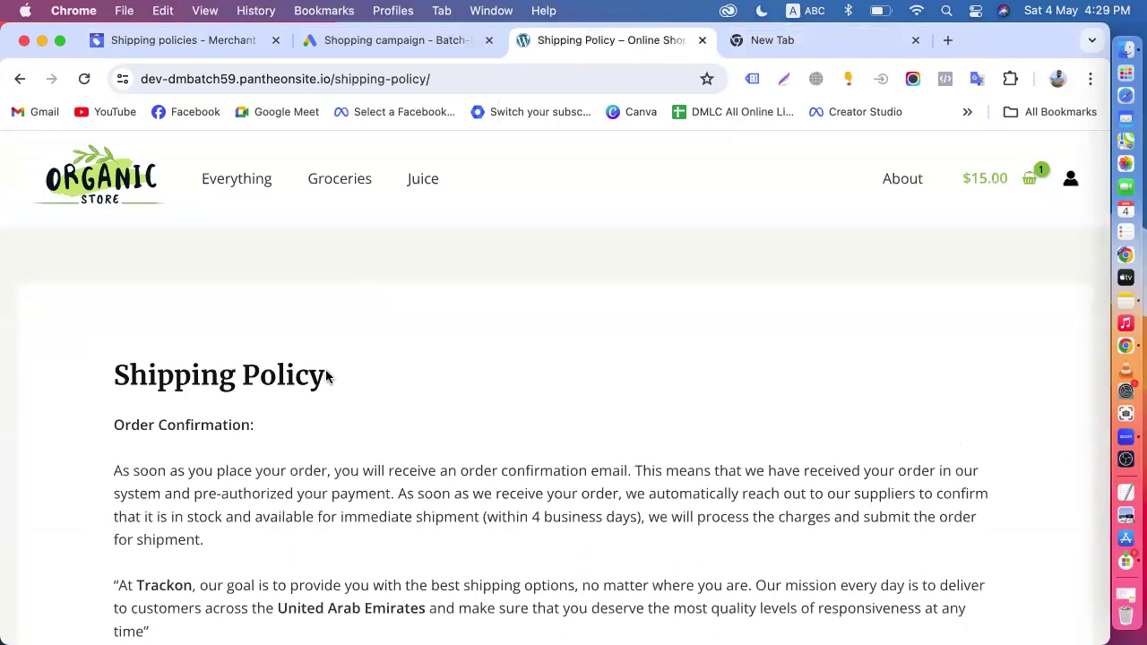
pyautogui.scroll(-5, 326, 374)
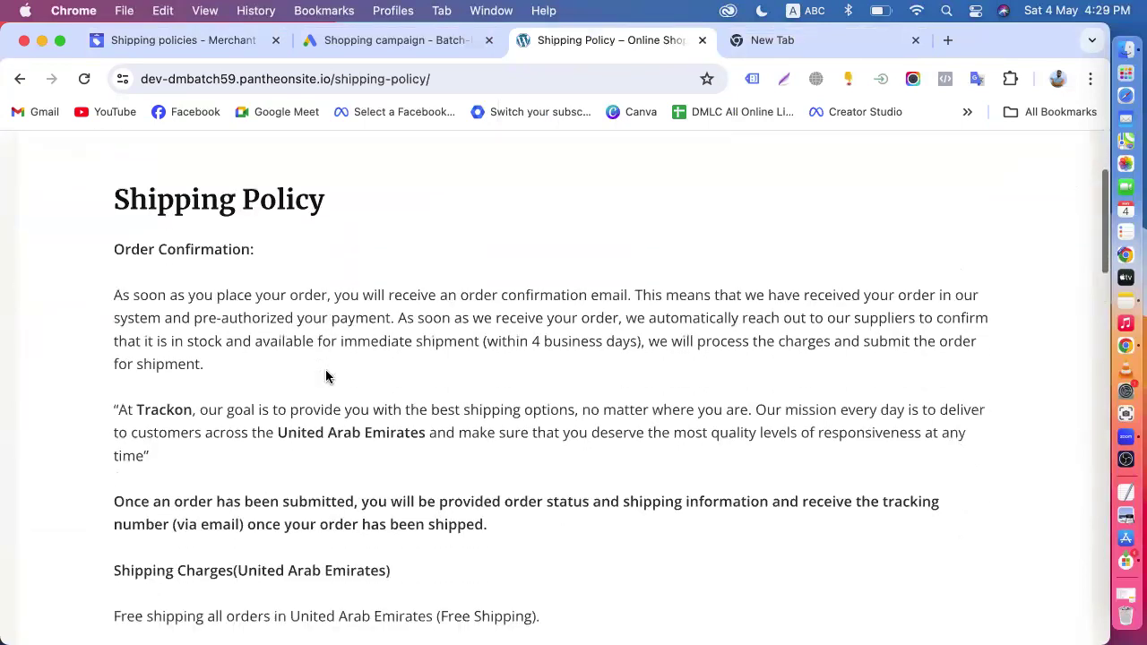
pyautogui.scroll(5, 327, 375)
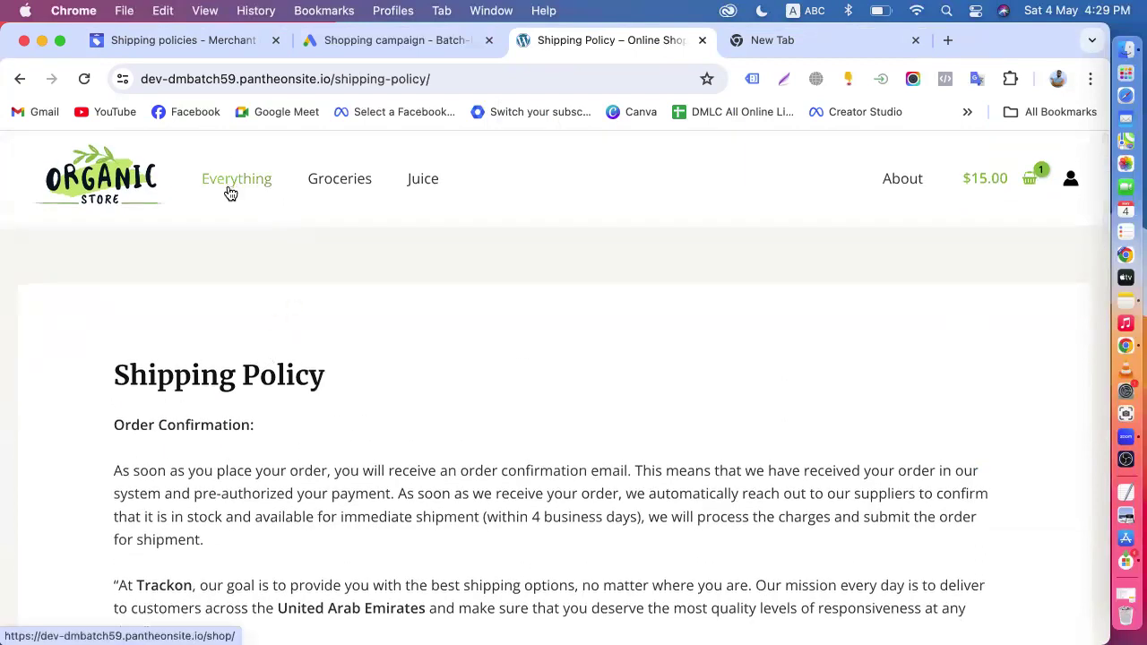
pyautogui.scroll(-2, 292, 375)
pyautogui.scroll(-2, 475, 403)
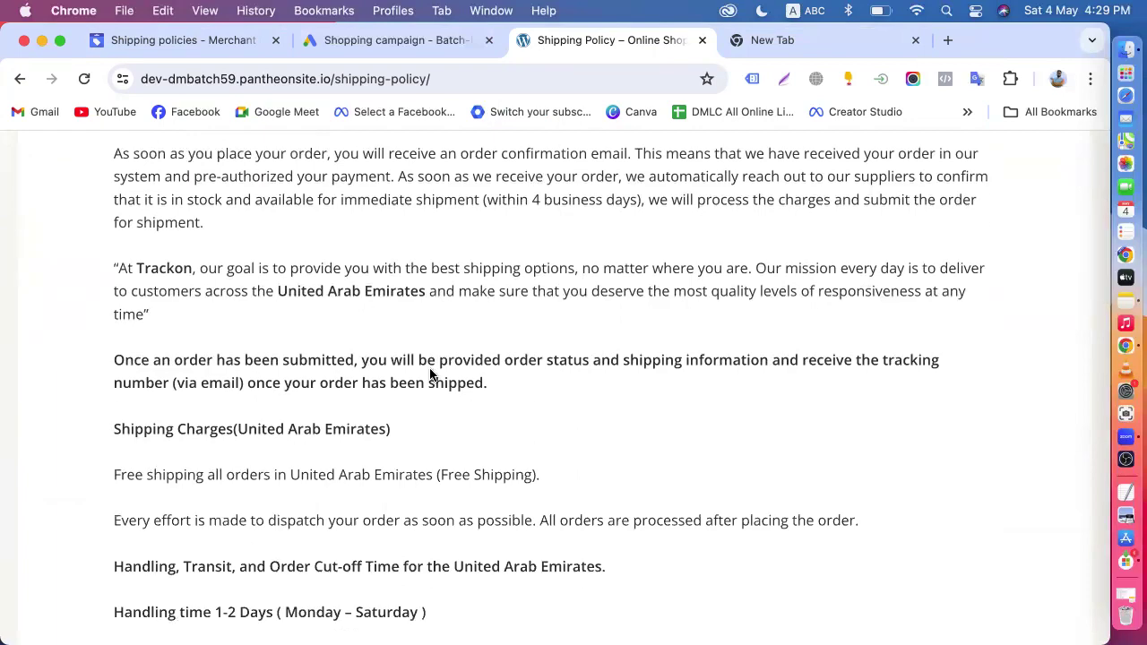
pyautogui.scroll(-15, 430, 375)
pyautogui.scroll(15, 466, 249)
pyautogui.scroll(3, 466, 249)
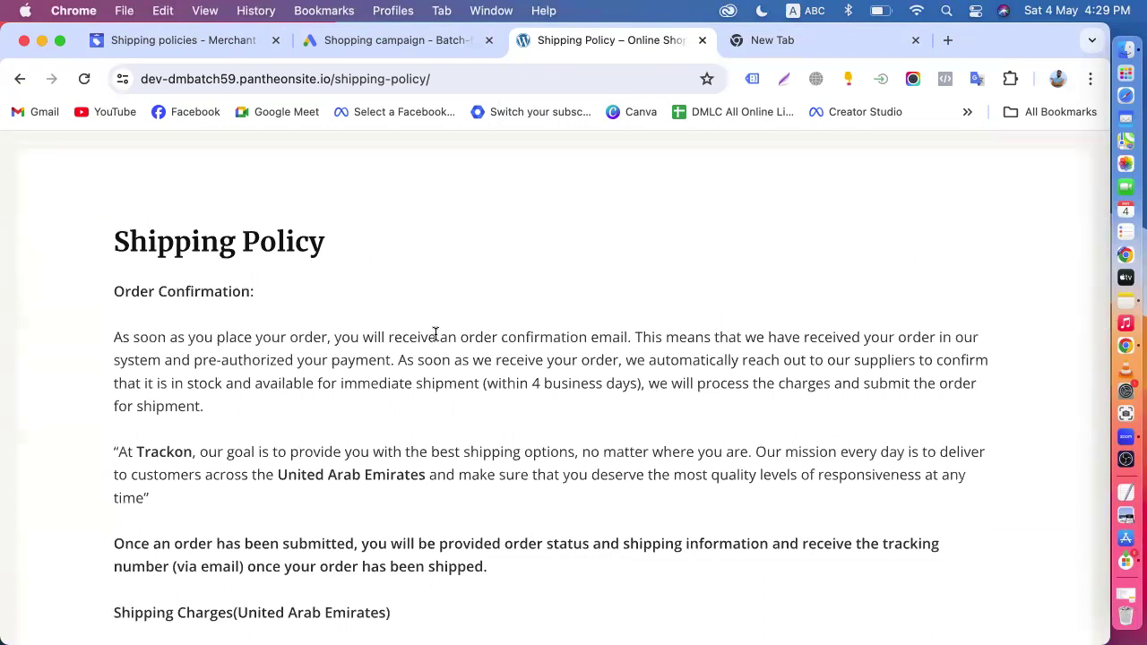
pyautogui.scroll(-5, 435, 334)
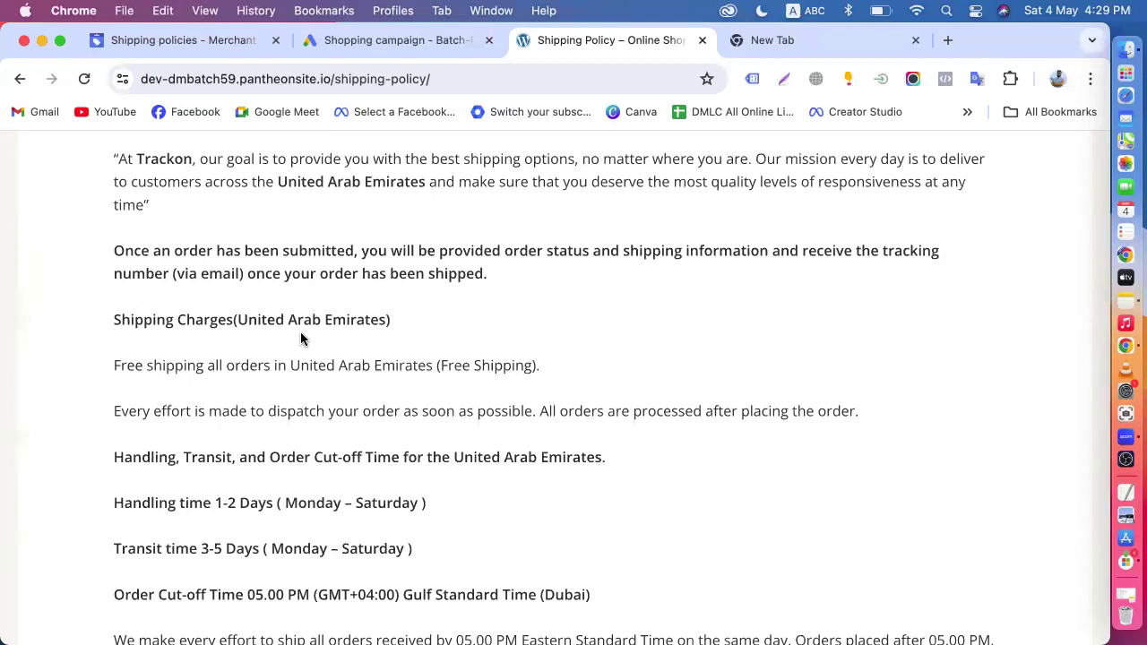
# - Search Google for alibaba in the blank tab and open the sponsored Alibaba.com b2b Marketplace result
pyautogui.click(789, 34)
pyautogui.write('ali')
pyautogui.press('Return')
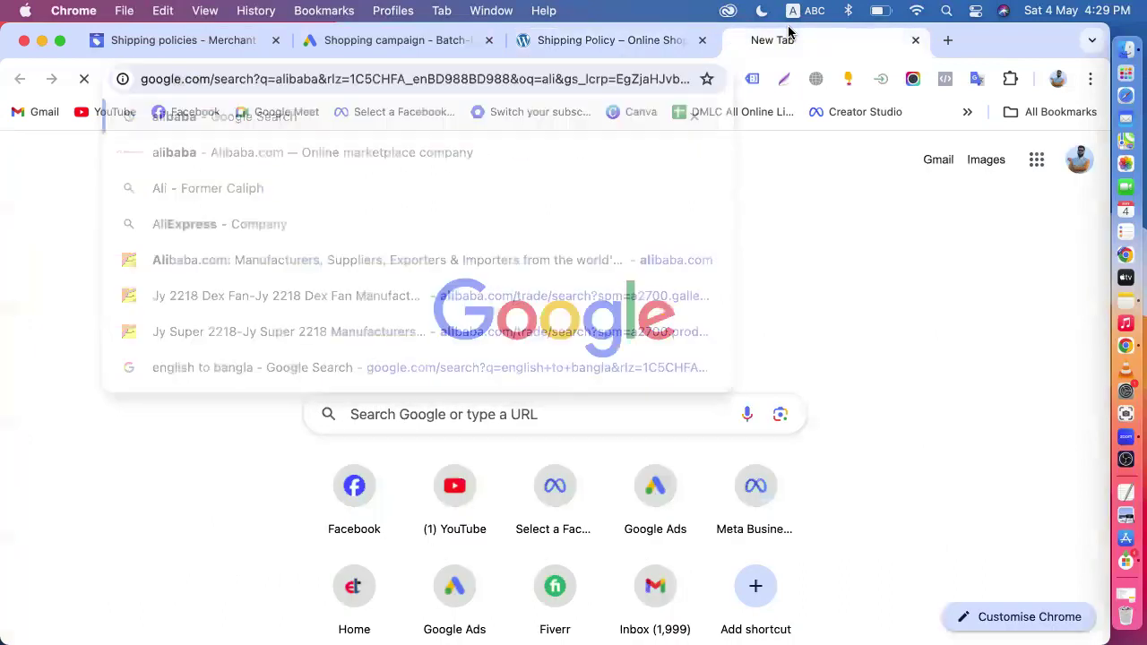
pyautogui.scroll(-3, 168, 411)
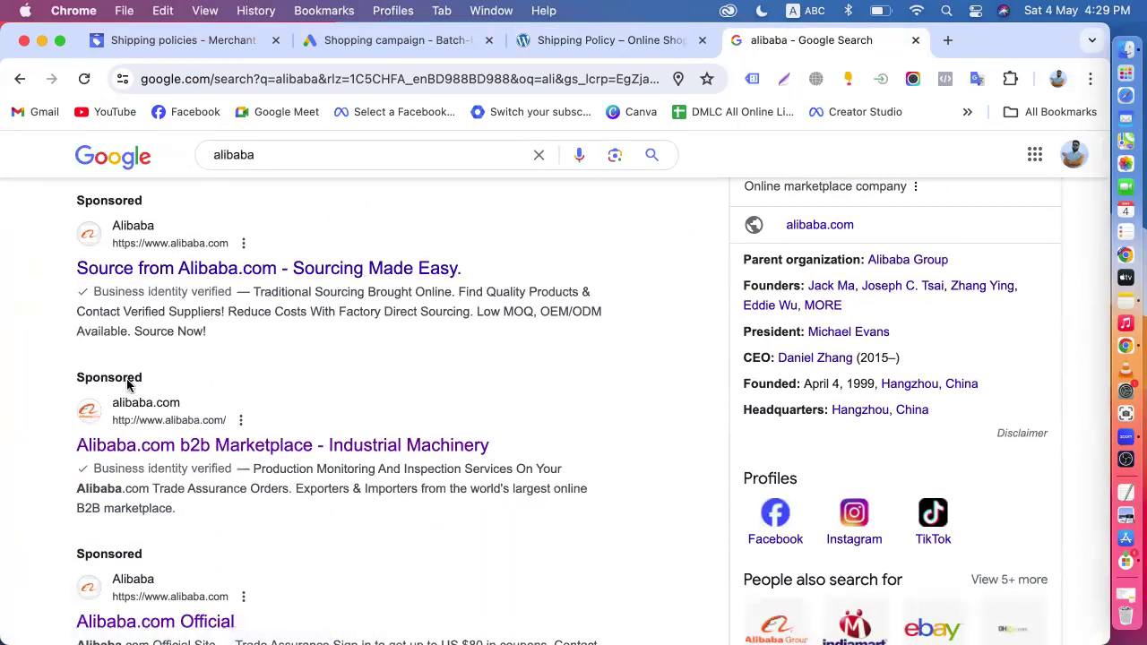
pyautogui.click(205, 447)
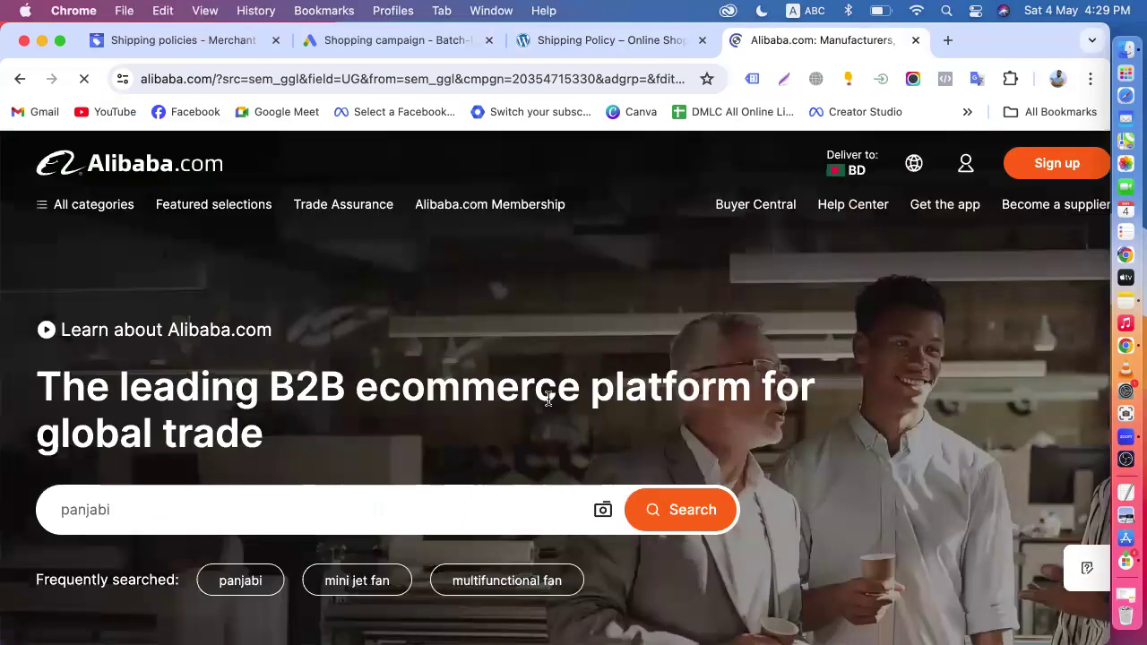
# - Look through the Alibaba.com home page and check its delivery country setting
pyautogui.scroll(-5, 551, 407)
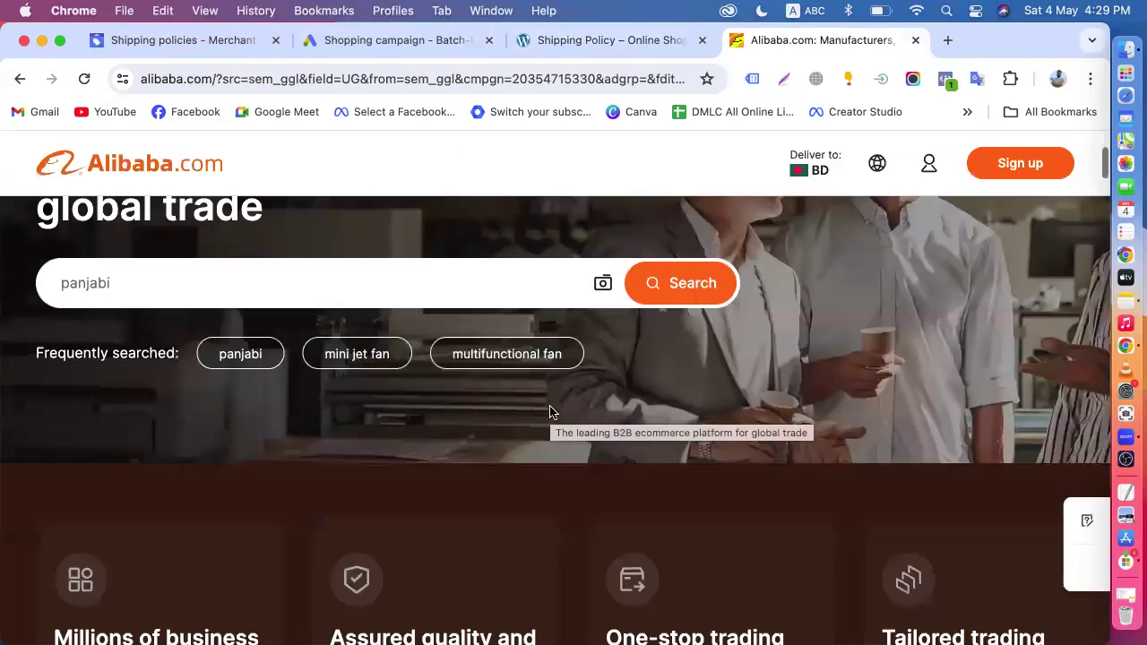
pyautogui.scroll(-5, 563, 296)
pyautogui.scroll(-1, 649, 356)
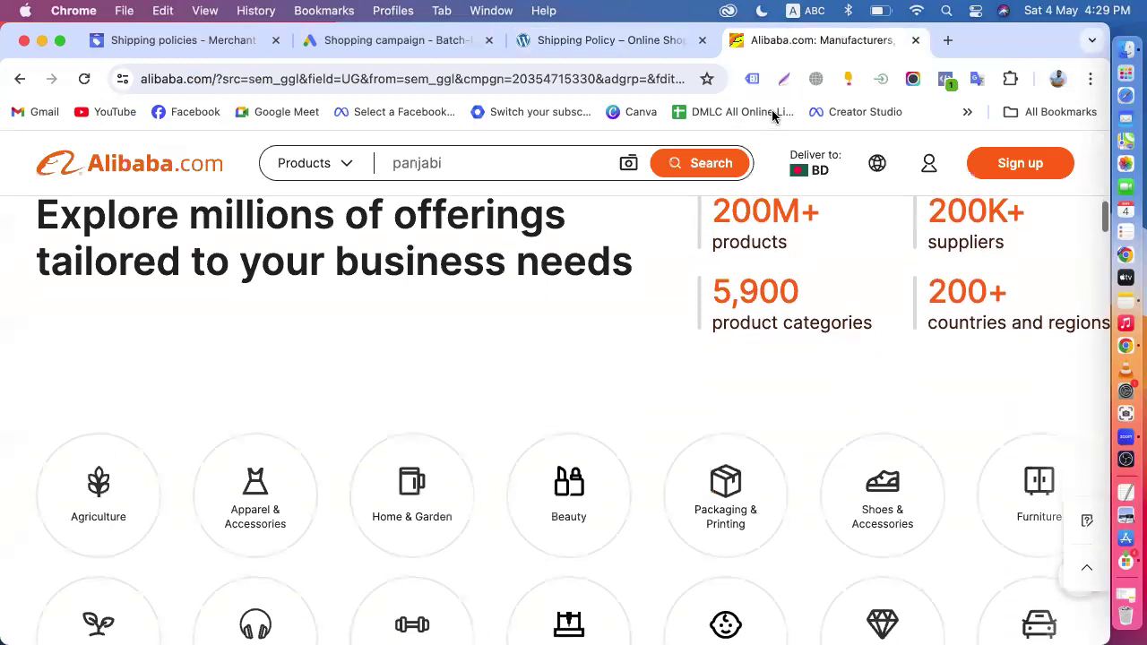
pyautogui.moveTo(820, 169)
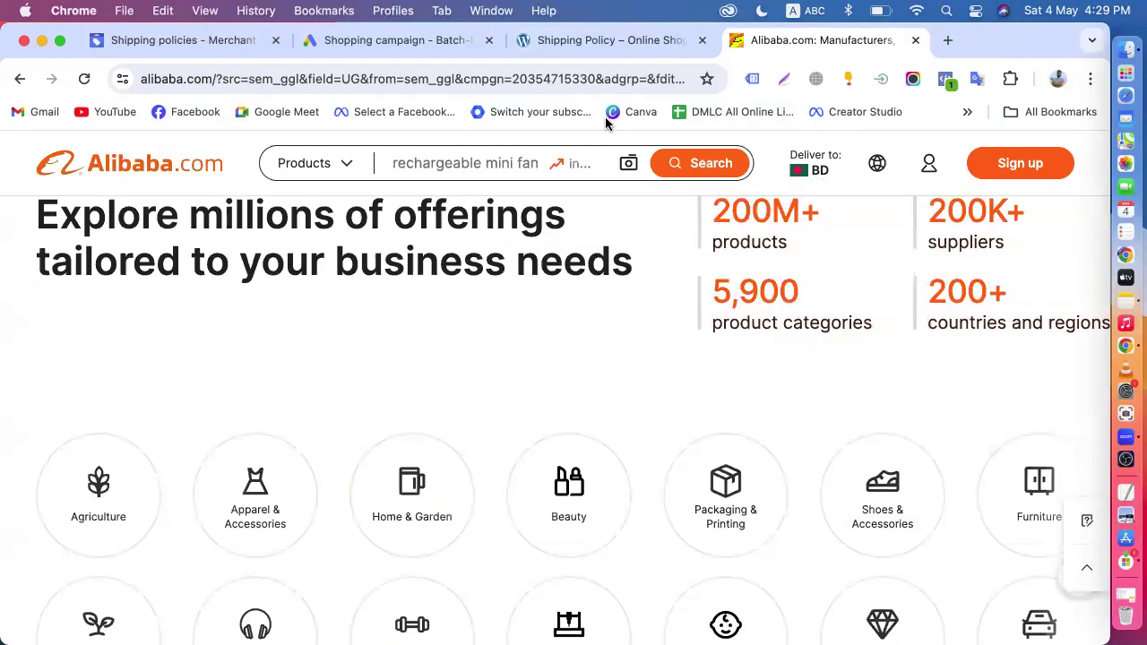
# - Compare the store's Shipping Policy page with the delivery times and countries in the Merchant Center shipping policies
pyautogui.click(603, 42)
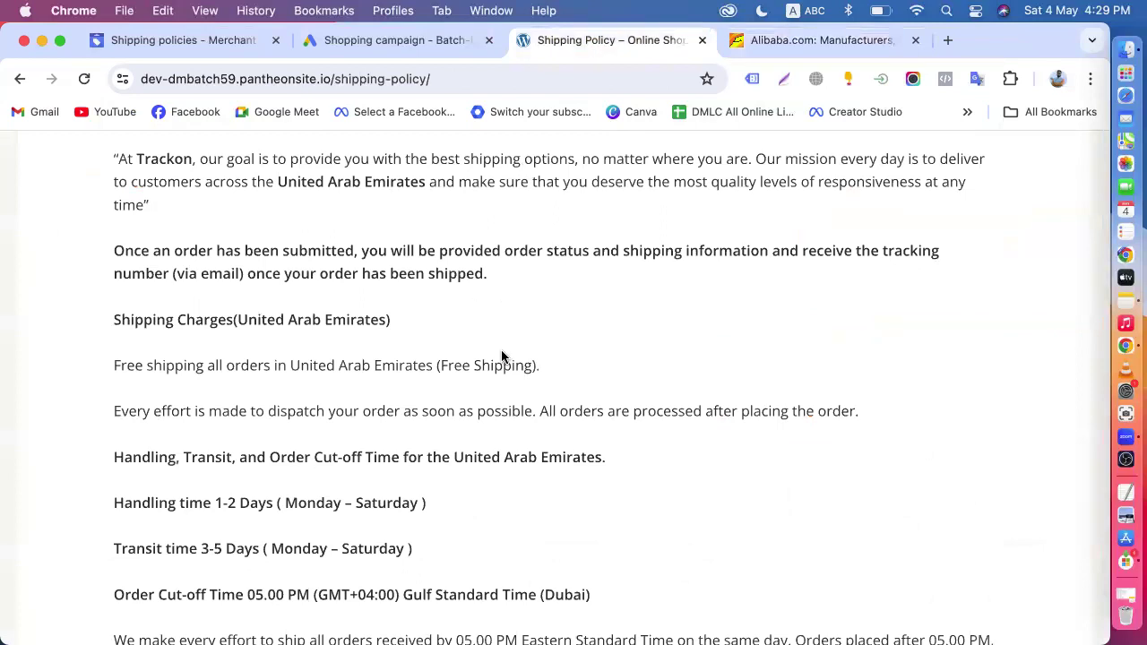
pyautogui.click(184, 40)
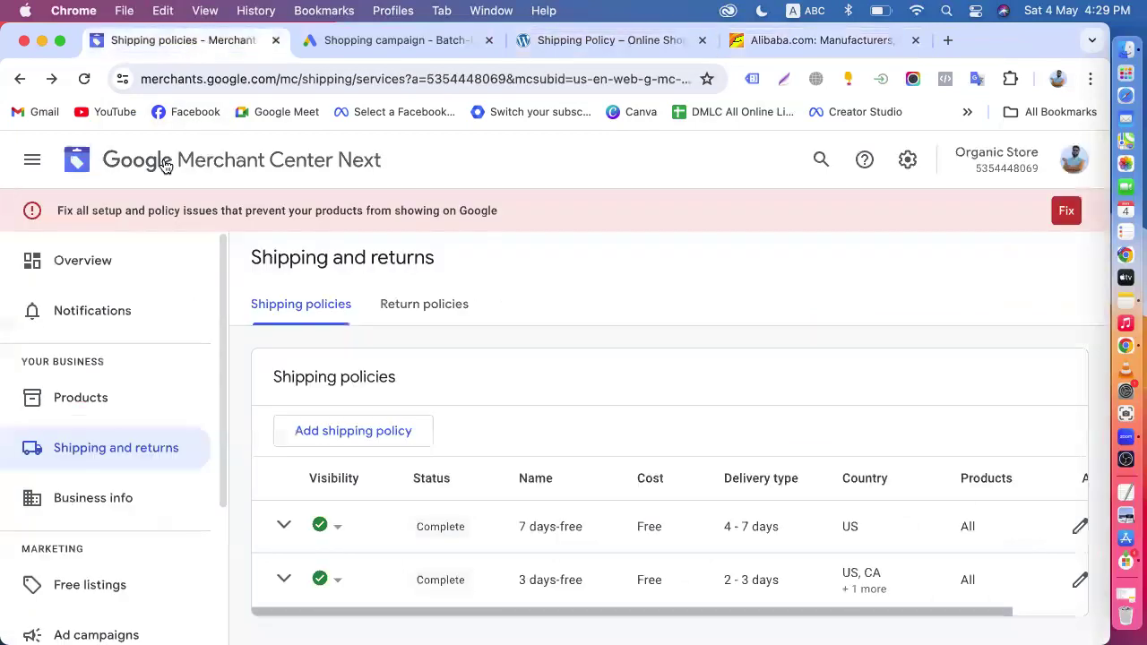
pyautogui.scroll(-2, 354, 463)
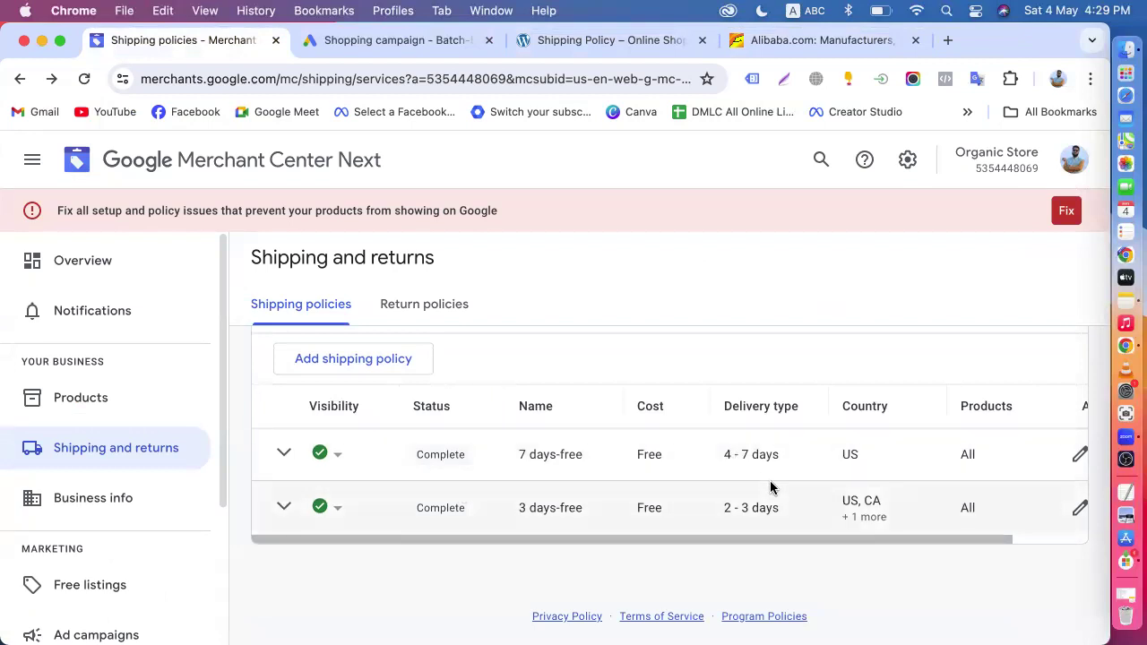
# - Return to the Google Ads campaign, keep the May 4, 2024 start with no end date, and try to create the campaign
pyautogui.click(407, 43)
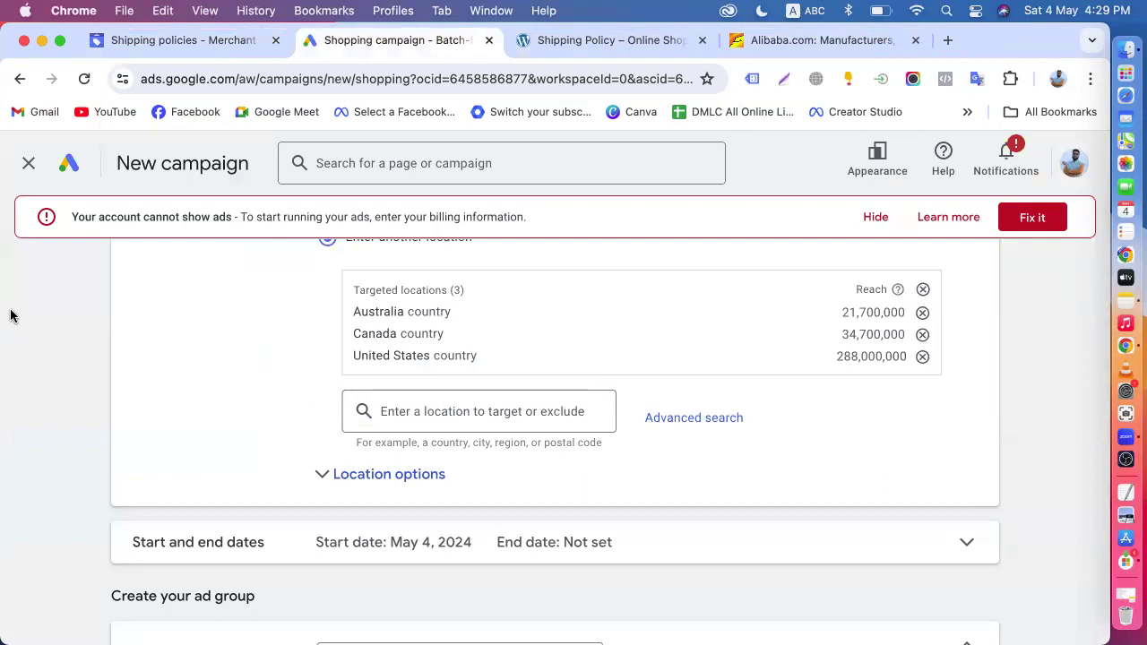
pyautogui.scroll(-3, 379, 484)
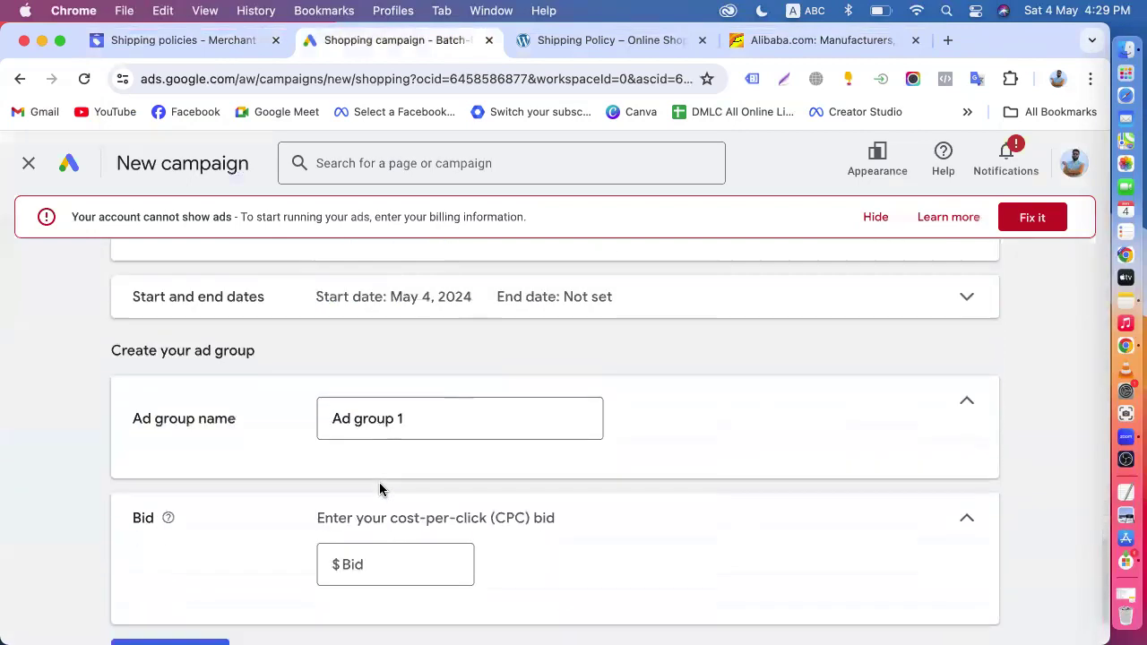
pyautogui.click(396, 302)
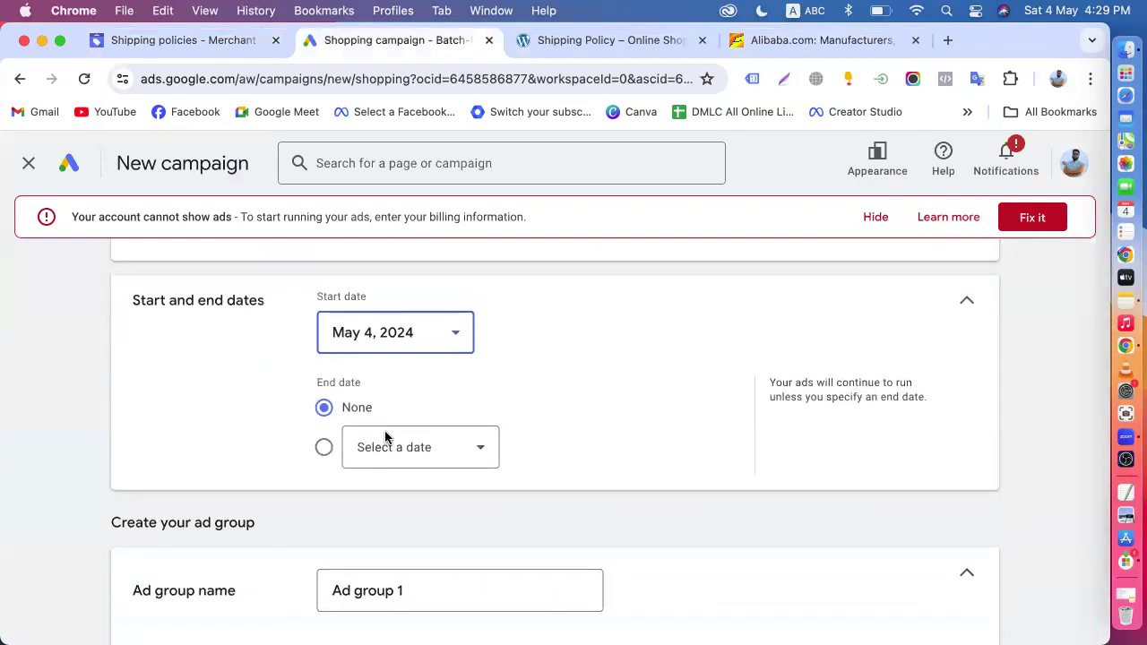
pyautogui.scroll(-3, 384, 436)
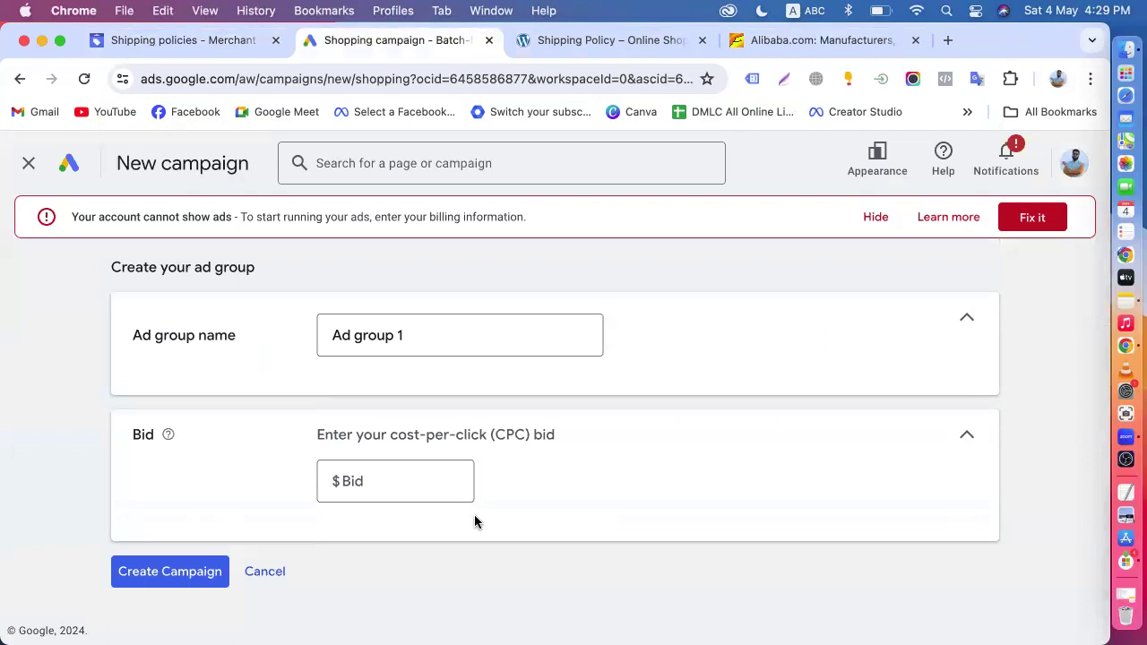
pyautogui.click(180, 574)
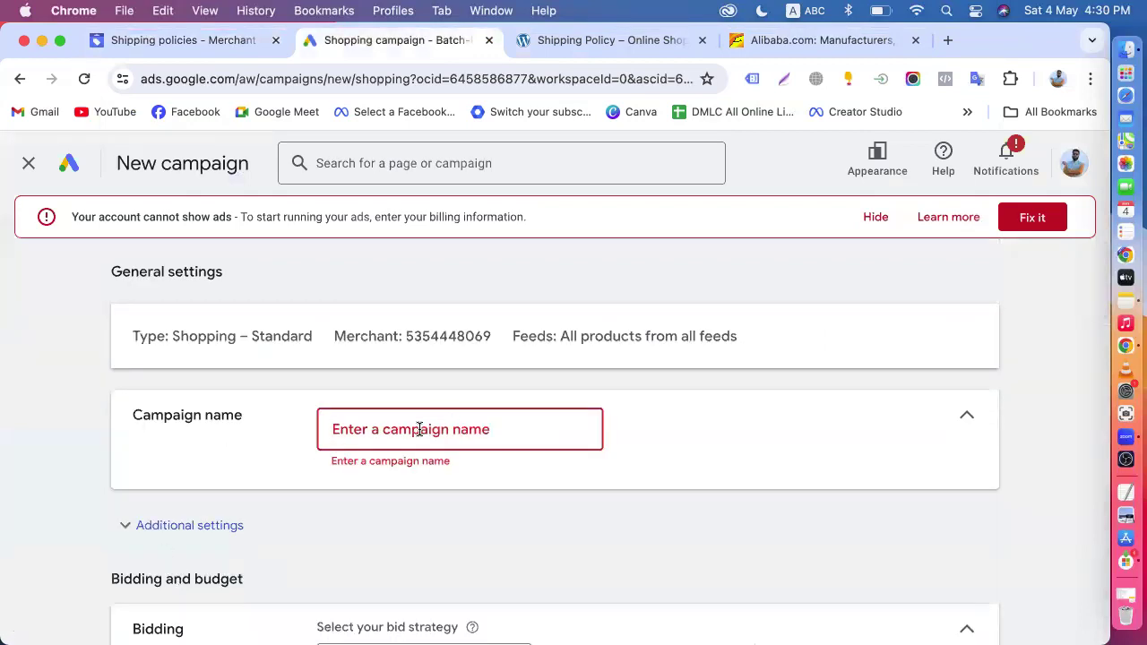
# - Enter a campaign name beginning with "shoppi" and review the network, location and date settings
pyautogui.write('shopping')
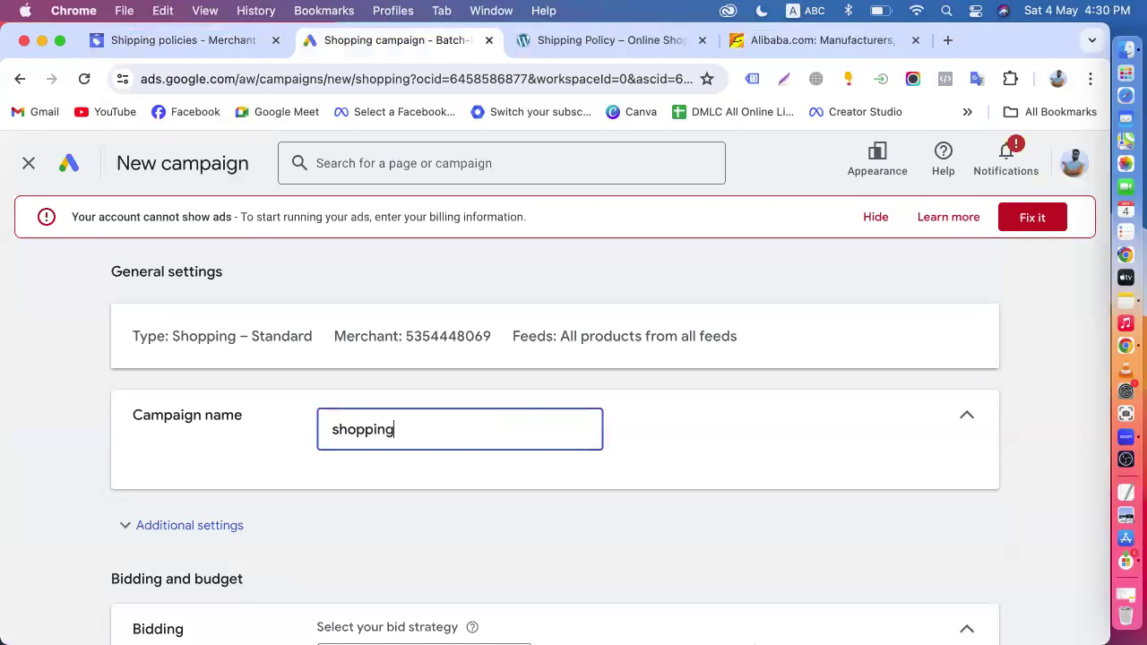
pyautogui.scroll(-15, 427, 373)
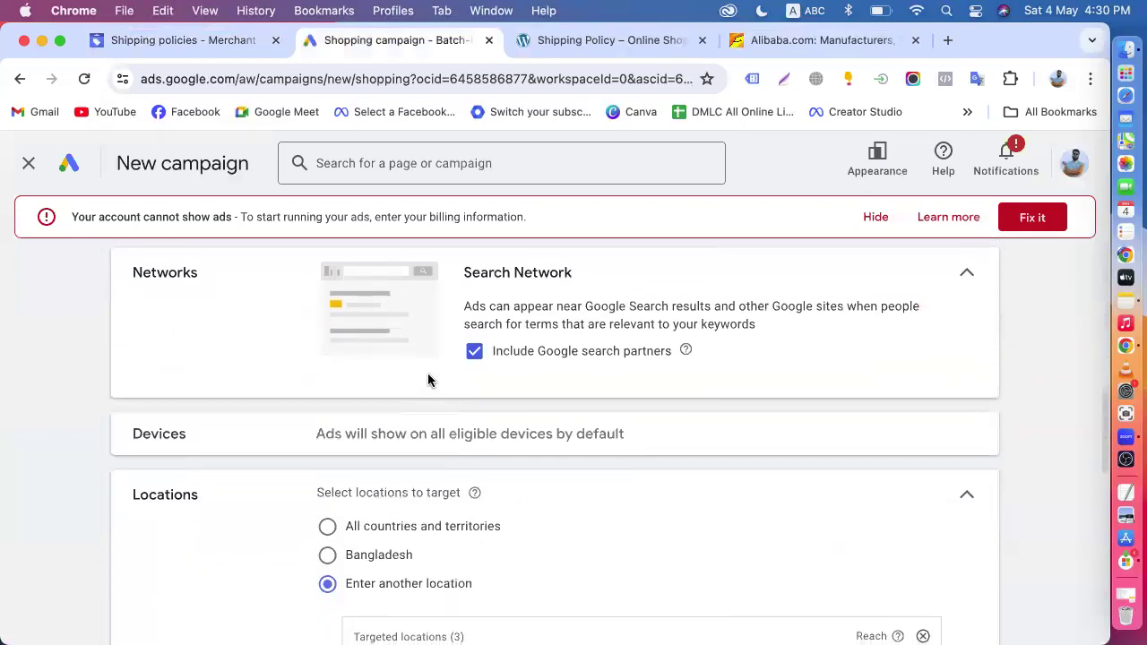
pyautogui.scroll(10, 397, 443)
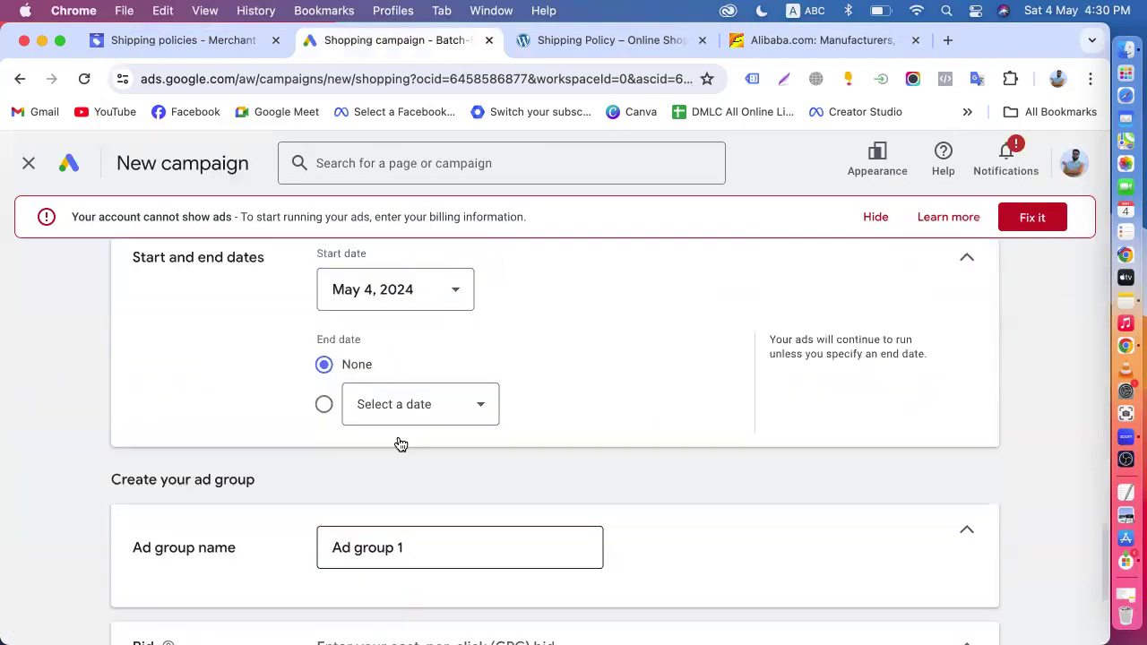
pyautogui.scroll(4, 515, 477)
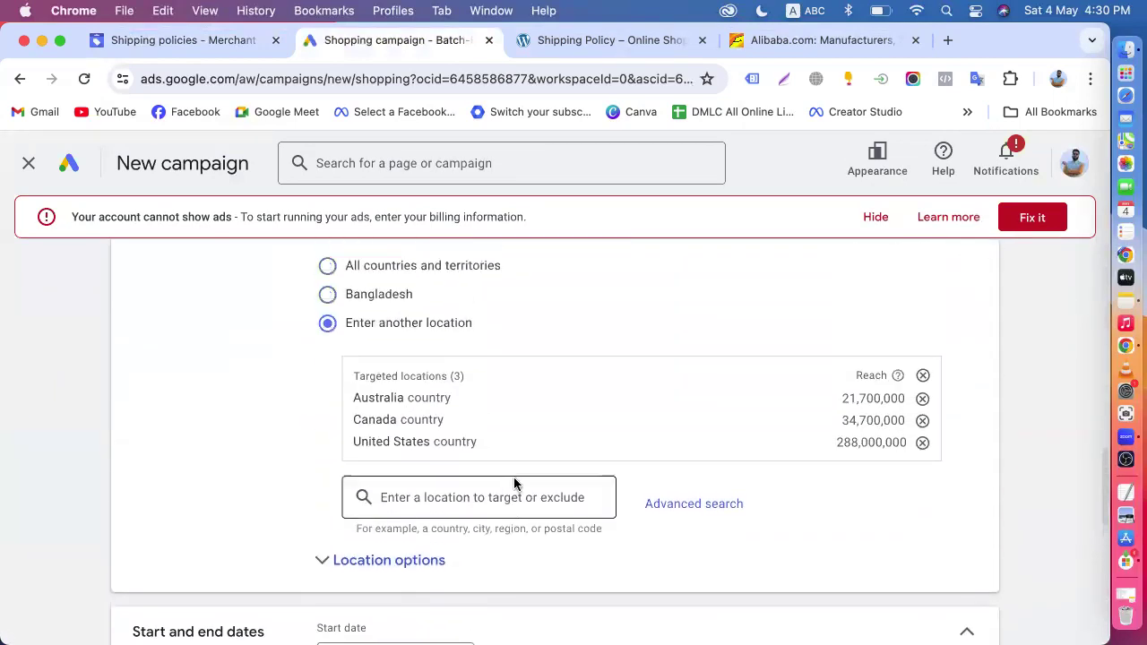
# - Set the cost-per-click bid for Ad group 1 to $3
pyautogui.scroll(-14, 561, 431)
pyautogui.click(368, 485)
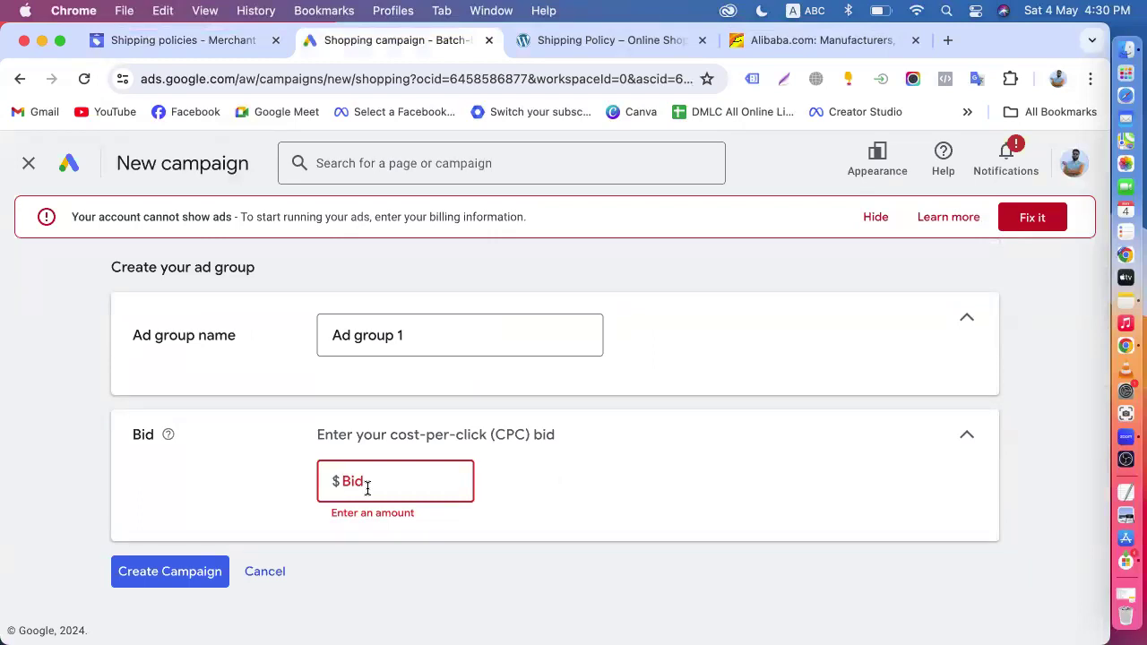
pyautogui.write('3')
pyautogui.click(403, 588)
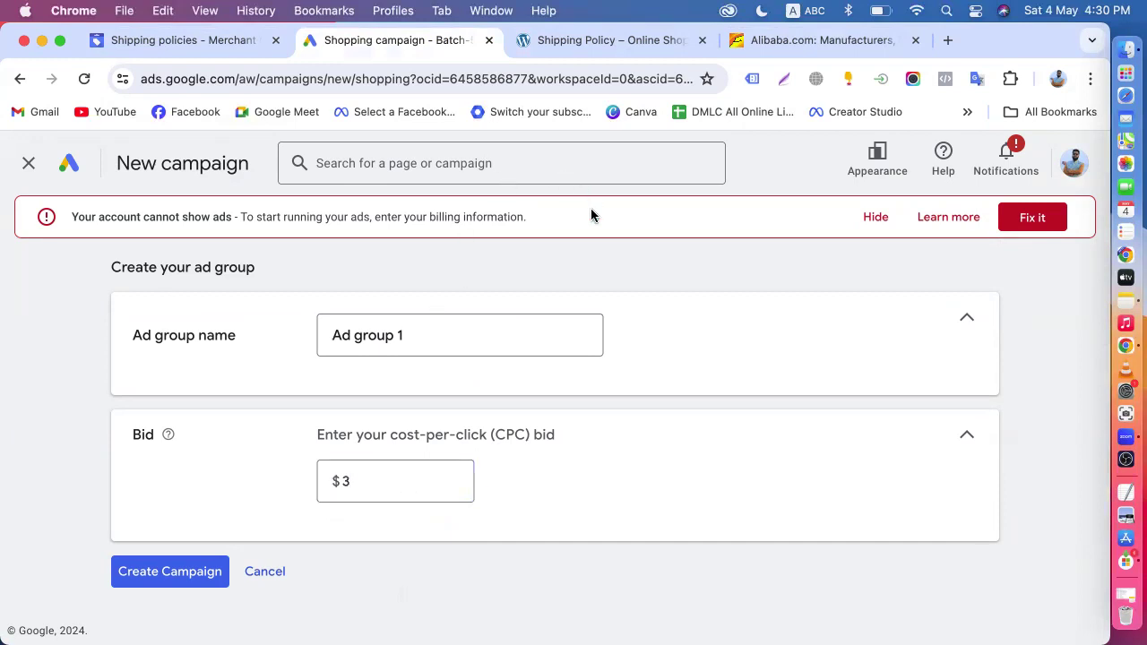
# - Search Google for shoe in a new tab and check the Shopping results
pyautogui.click(947, 41)
pyautogui.write('shoe')
pyautogui.press('Return')
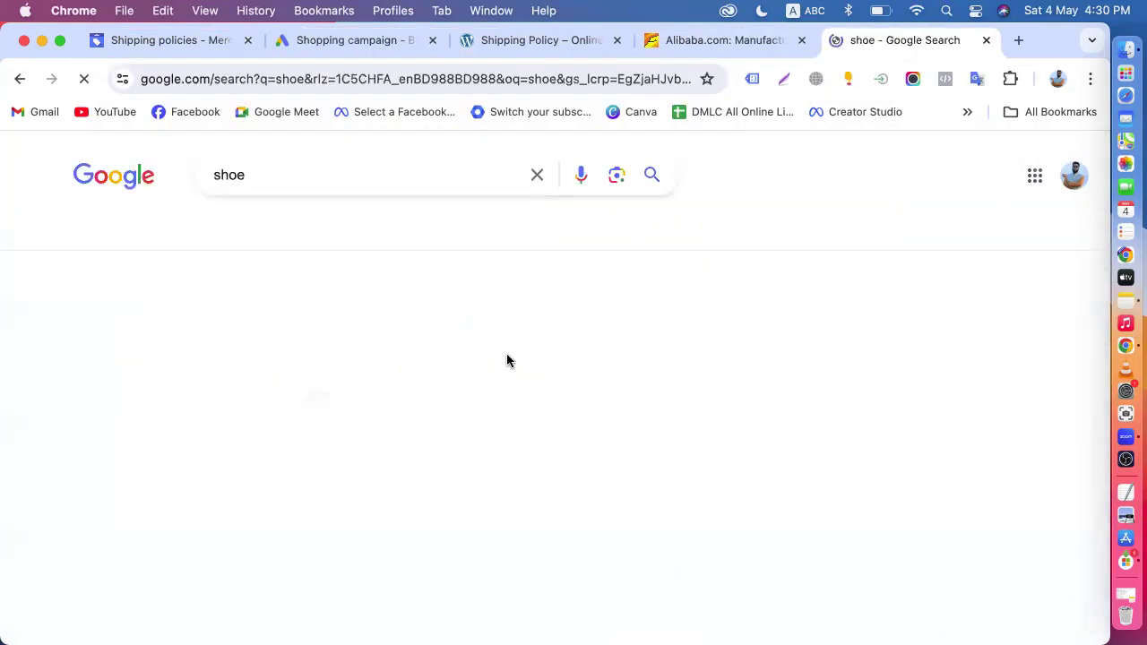
pyautogui.scroll(-3, 295, 421)
pyautogui.scroll(2, 197, 365)
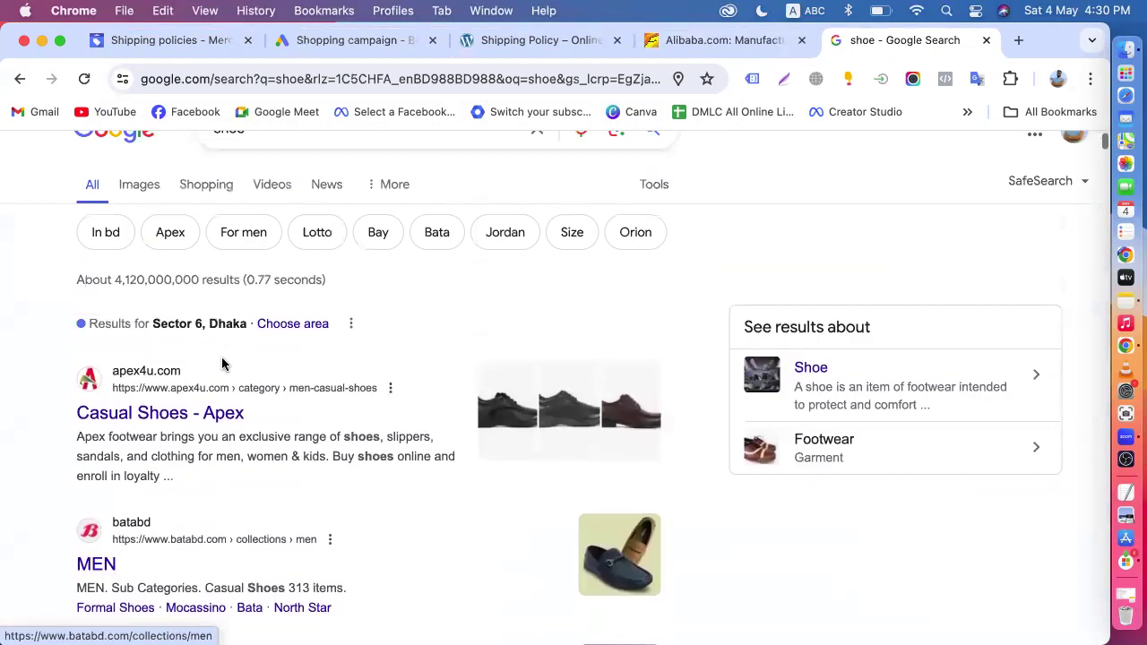
pyautogui.scroll(1, 222, 364)
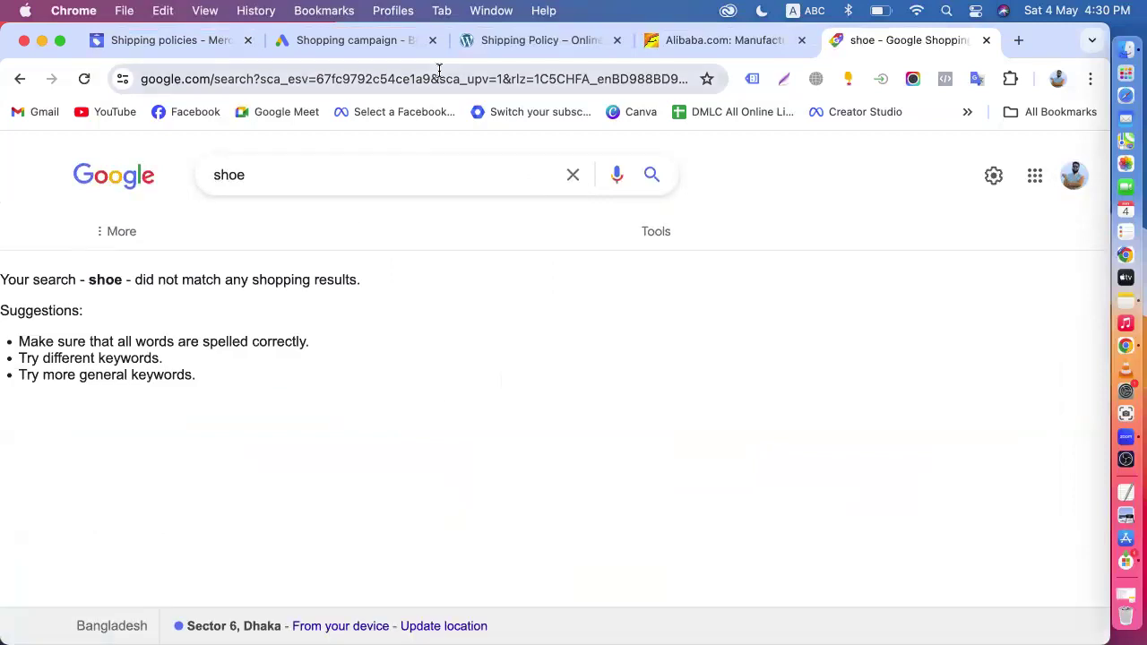
# - Return to the Google Ads campaign setup and create the shopping campaign with the $3 bid for Ad group 1
pyautogui.click(198, 43)
pyautogui.click(340, 40)
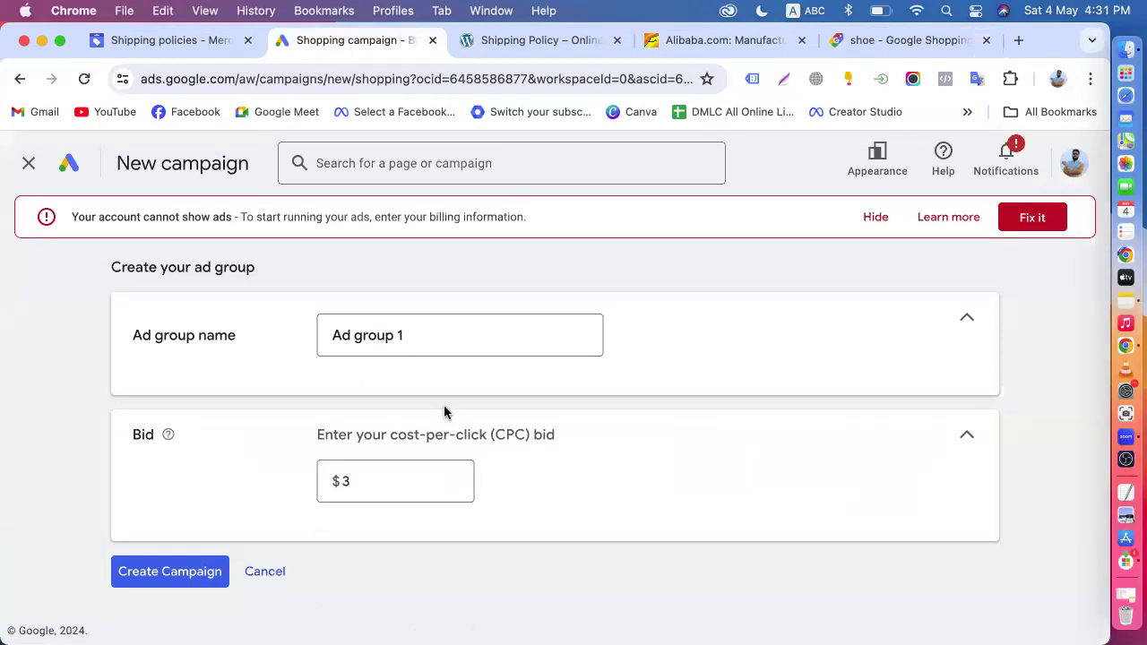
pyautogui.click(335, 483)
pyautogui.click(168, 580)
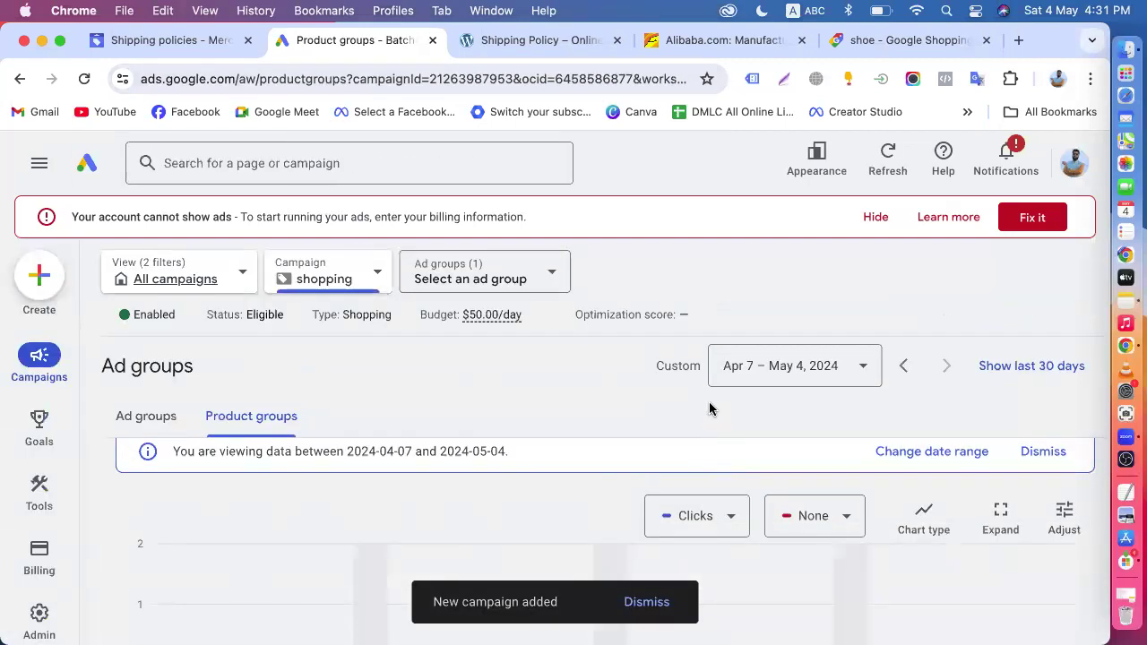
# - Revisit the Google Shopping search for shoe and the new campaign, and open the full product list in Merchant Center
pyautogui.click(874, 42)
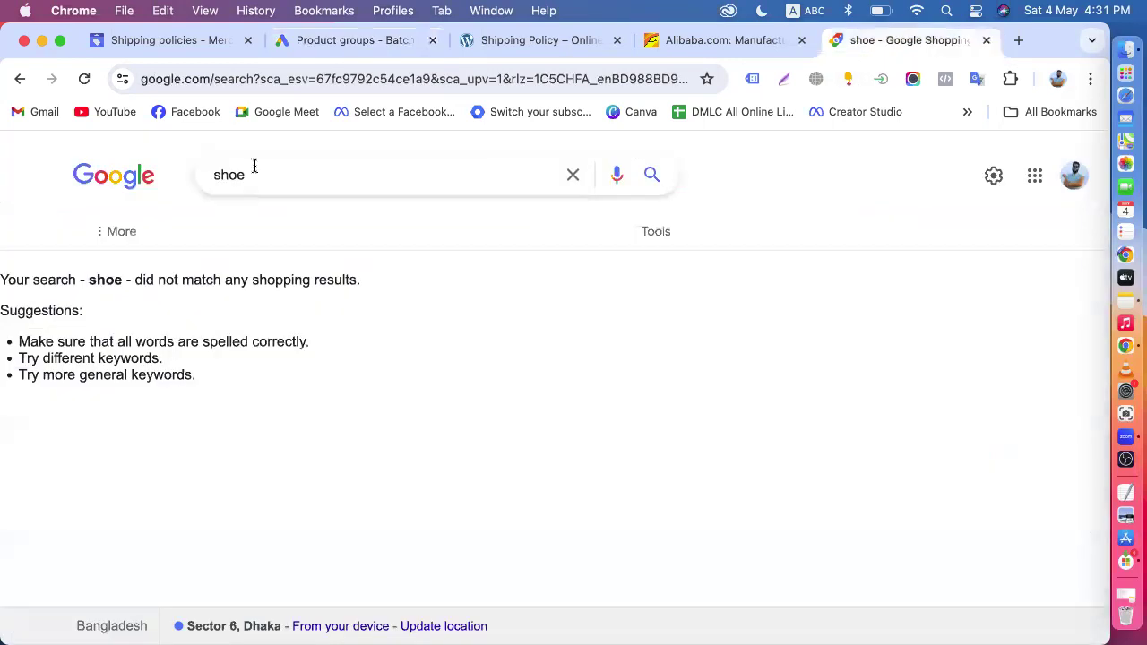
pyautogui.moveTo(264, 170); pyautogui.dragTo(212, 171)
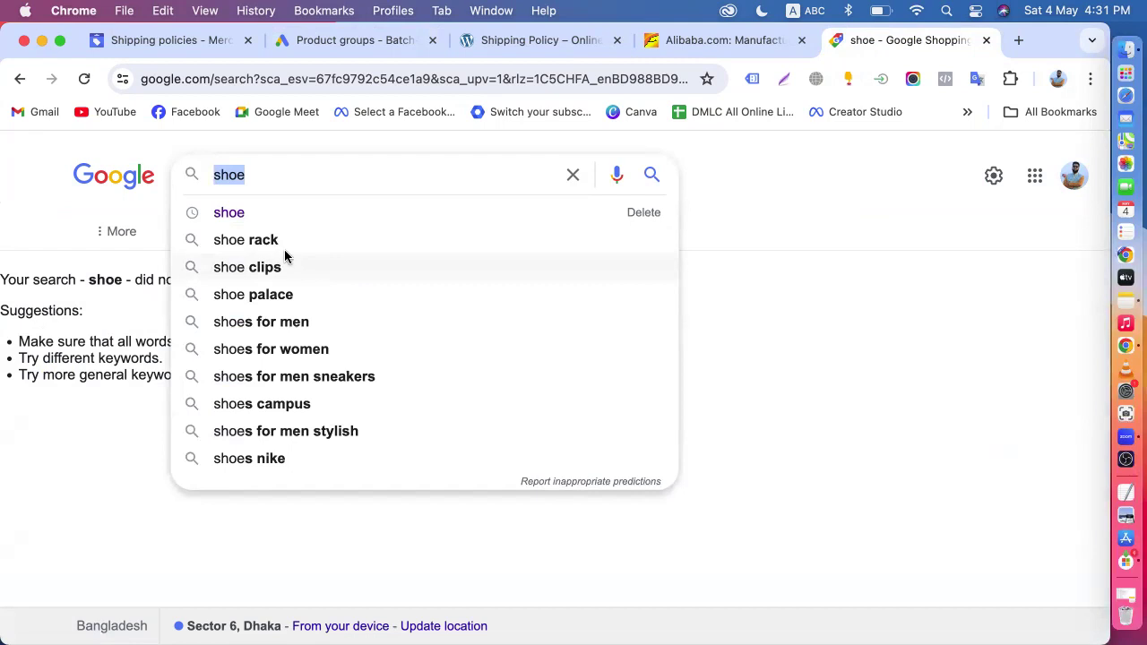
pyautogui.click(311, 54)
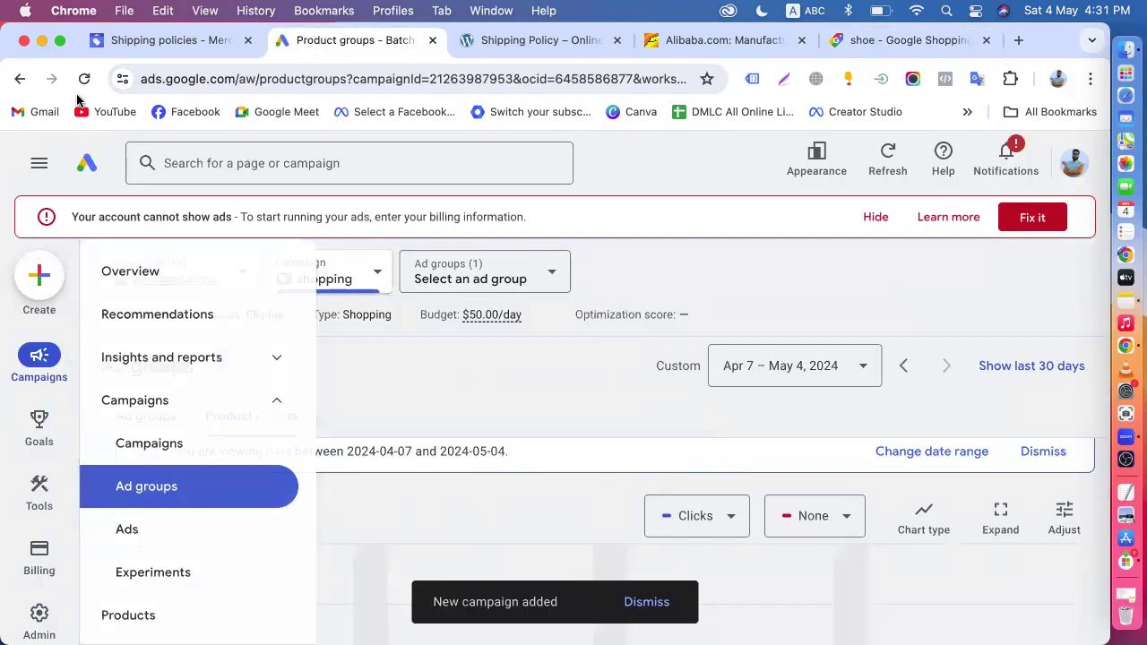
pyautogui.click(153, 41)
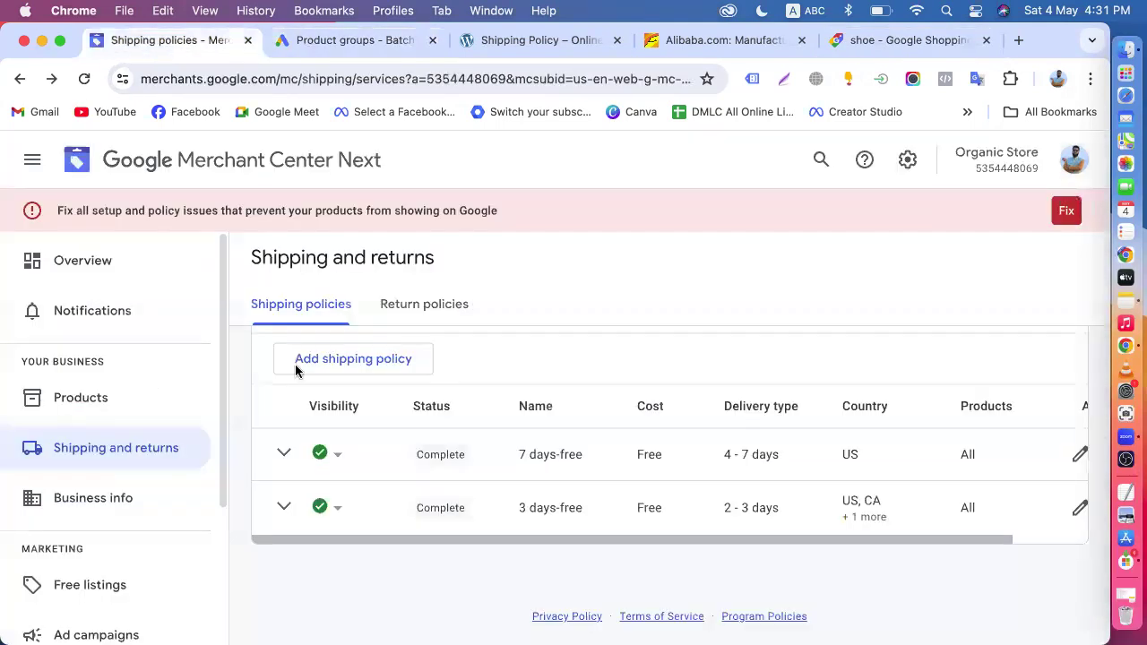
pyautogui.click(63, 403)
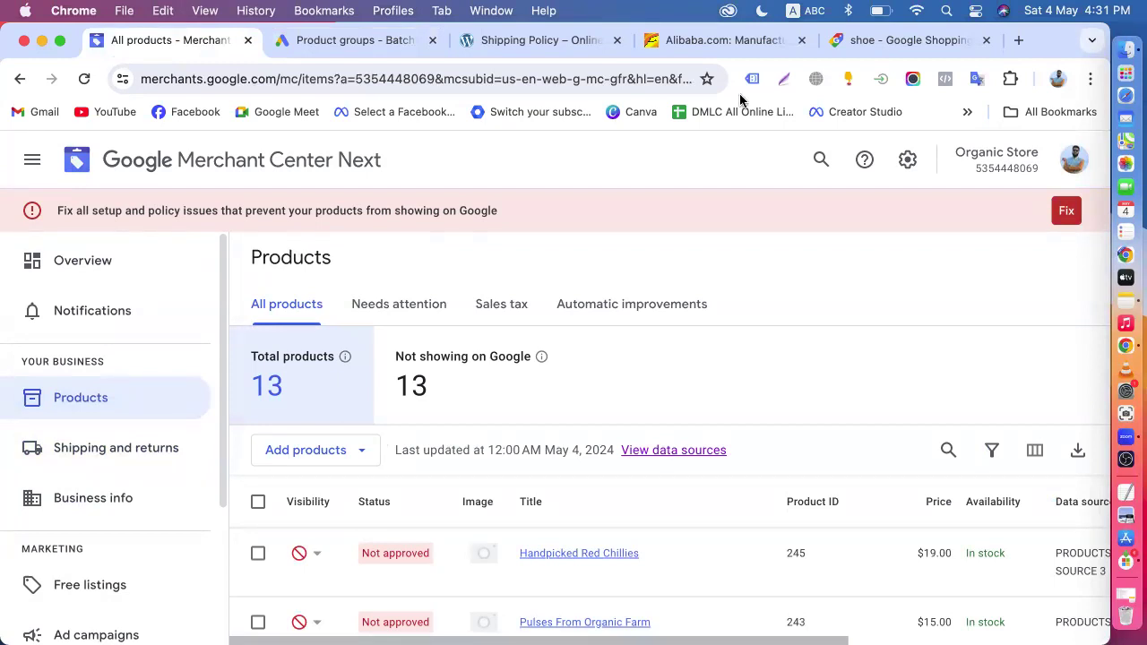
# - Go back from the Shopping results to the regular Google results for shoe and look over the first listings
pyautogui.click(879, 43)
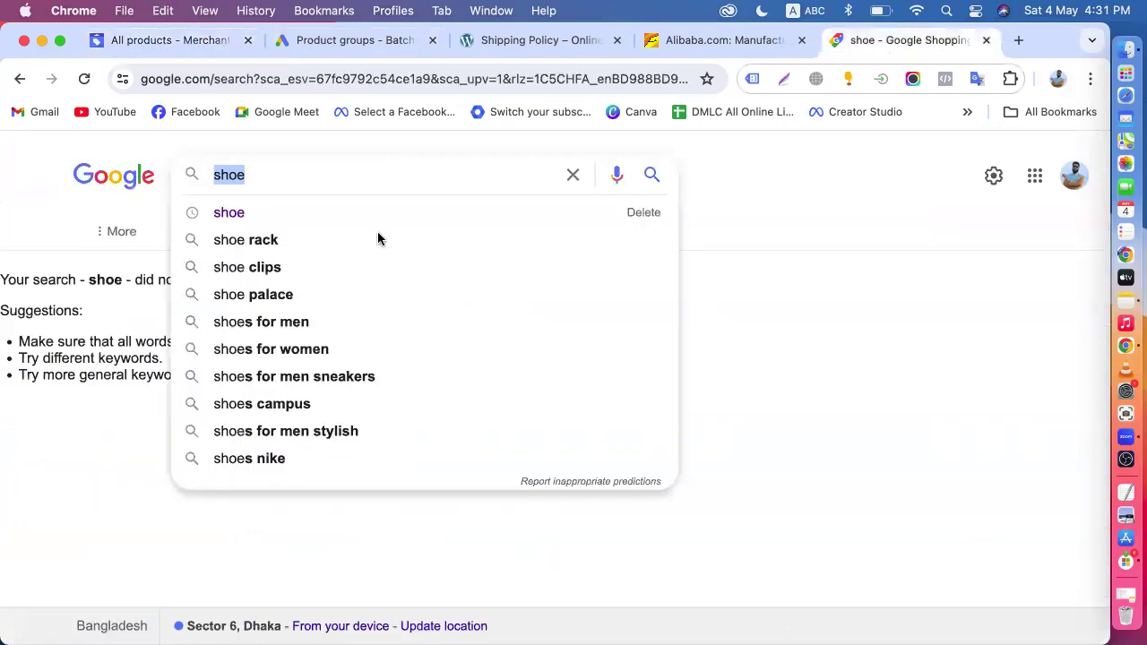
pyautogui.click(123, 233)
pyautogui.click(20, 79)
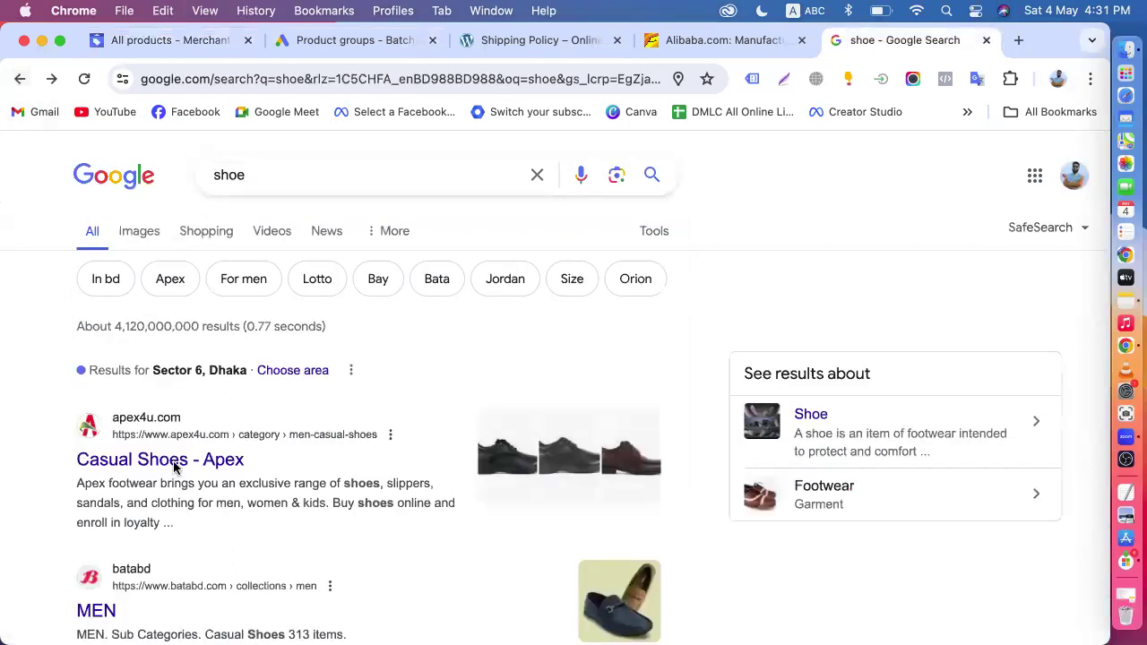
pyautogui.scroll(-5, 175, 468)
pyautogui.scroll(5, 278, 421)
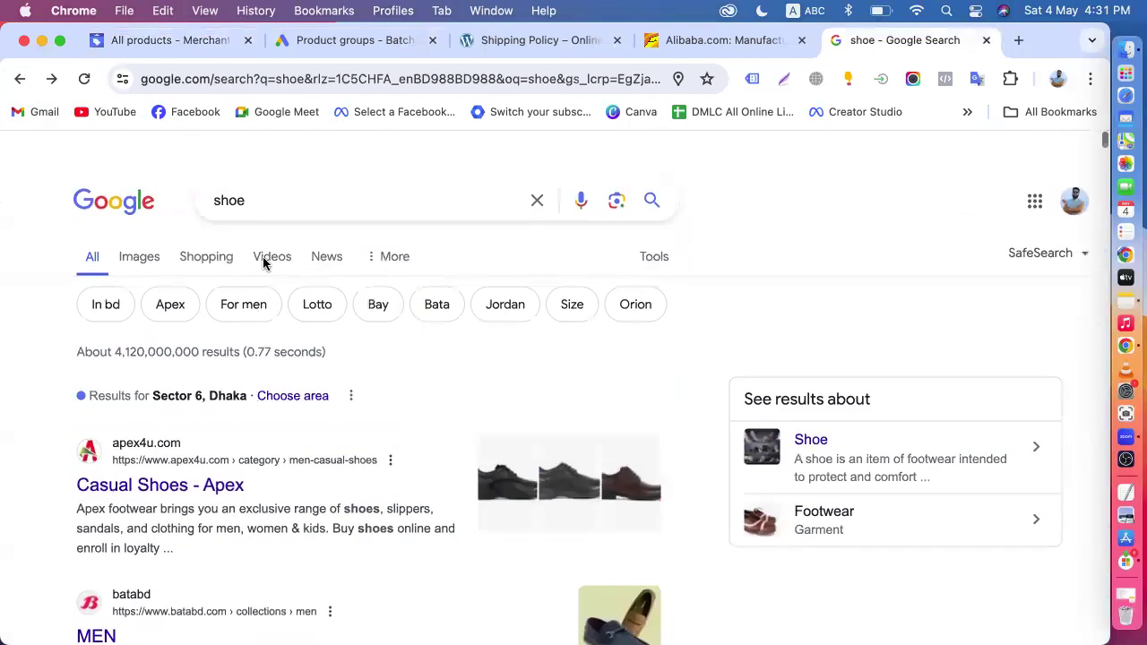
pyautogui.click(274, 170)
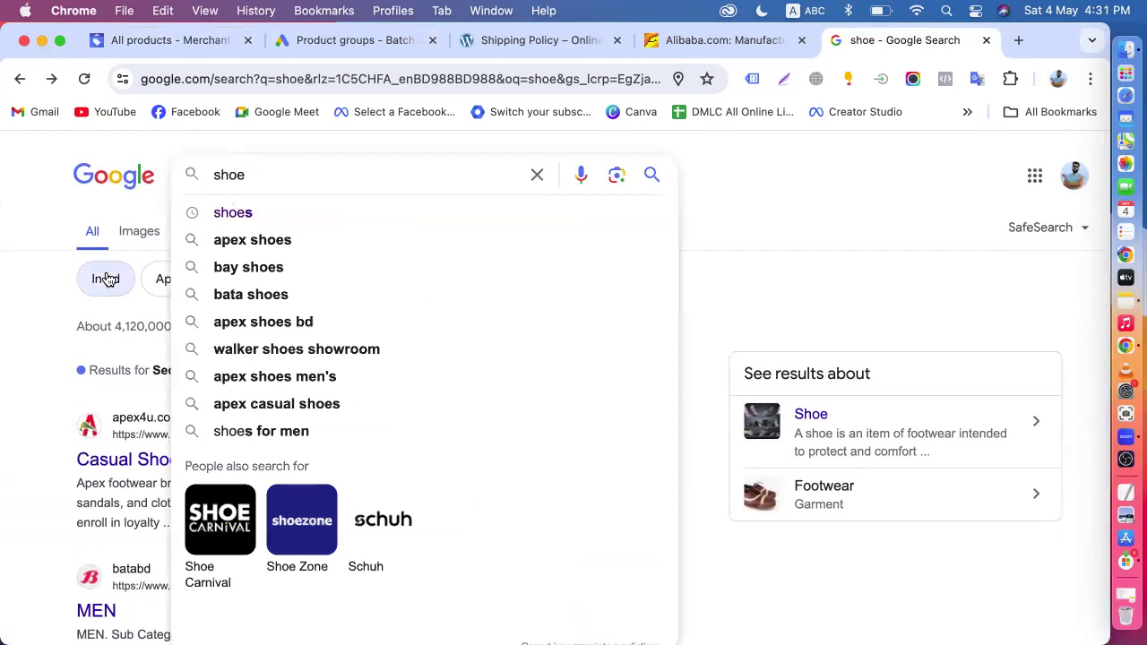
pyautogui.click(23, 325)
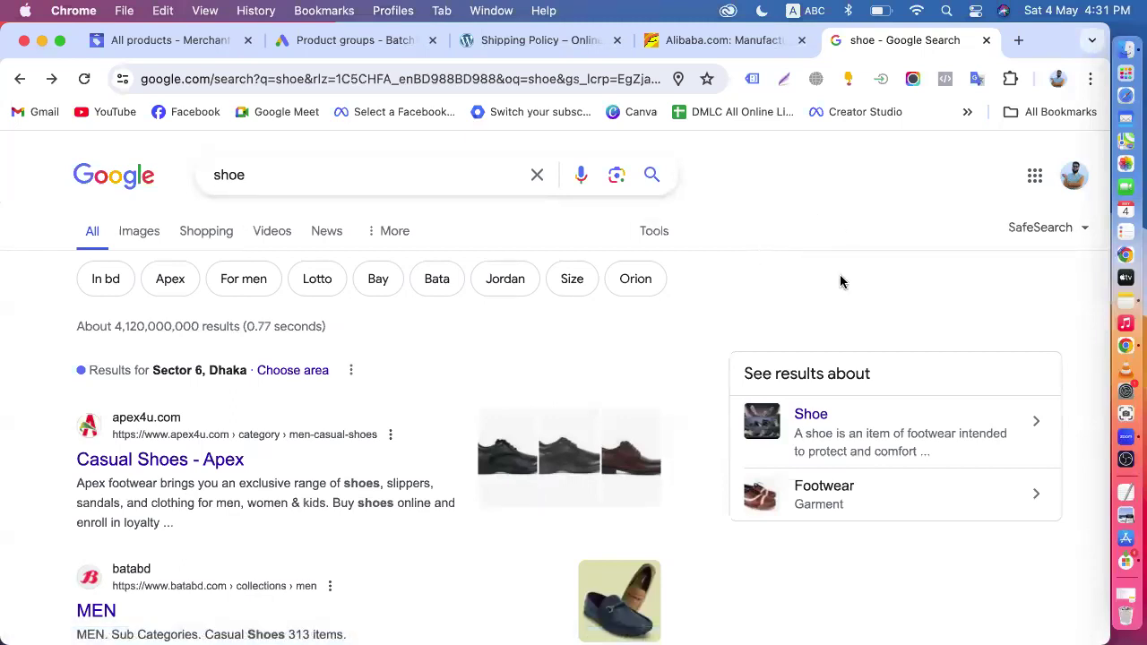
# - Check the Google Ads campaign and Merchant Center products again, and examine the Google results for shoe for sponsored listings
pyautogui.click(351, 40)
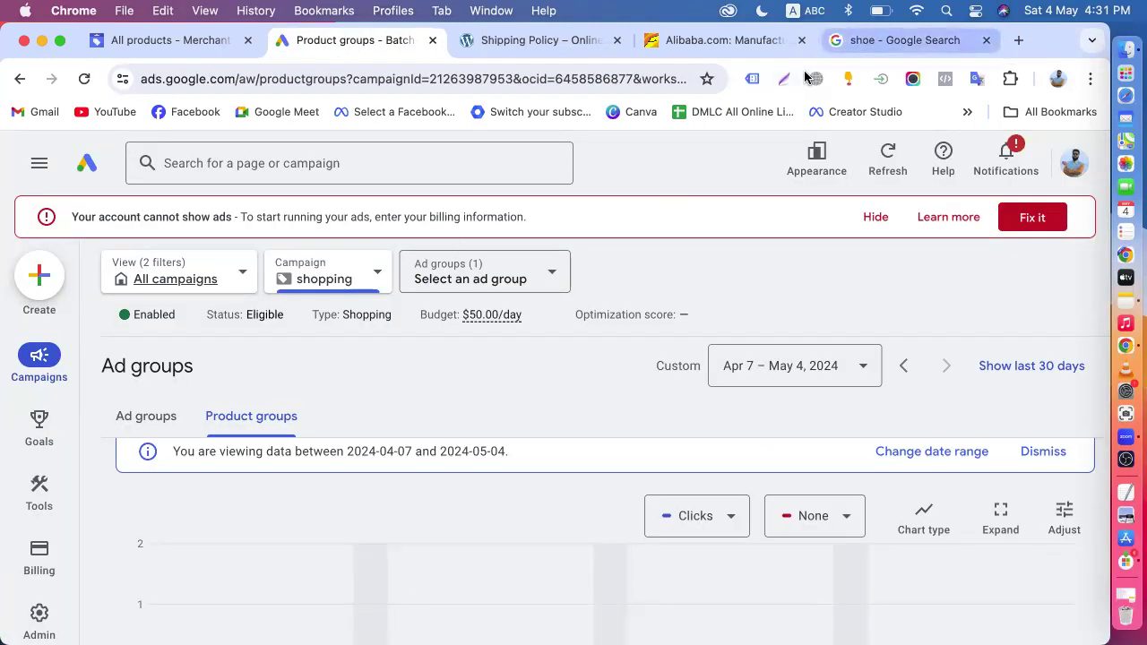
pyautogui.click(179, 39)
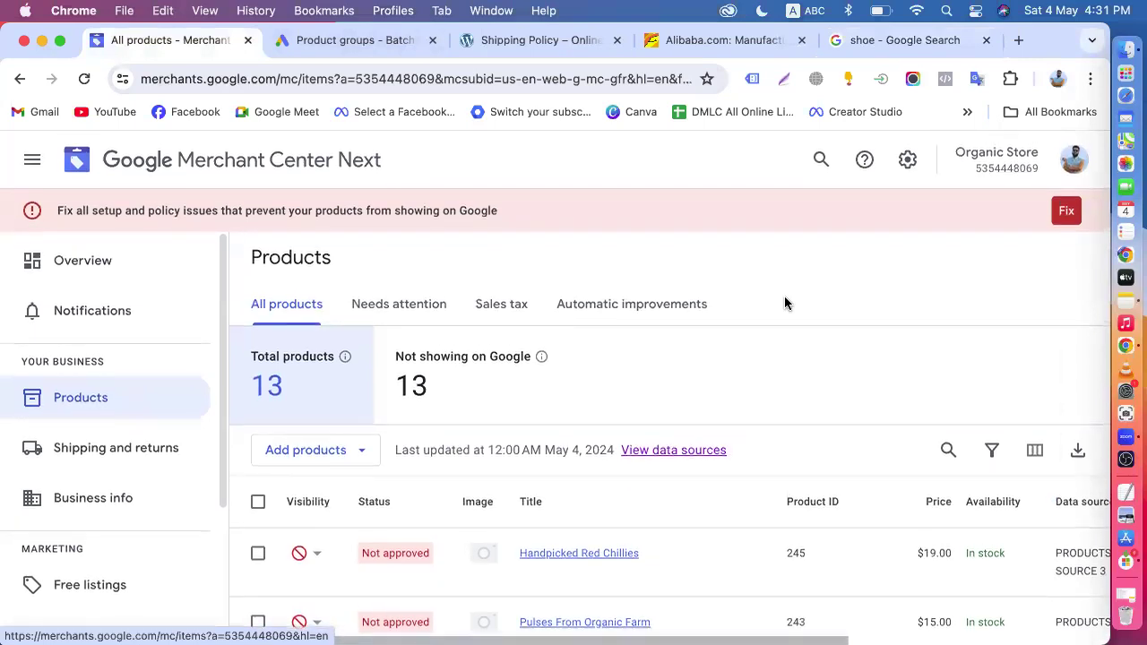
pyautogui.click(865, 45)
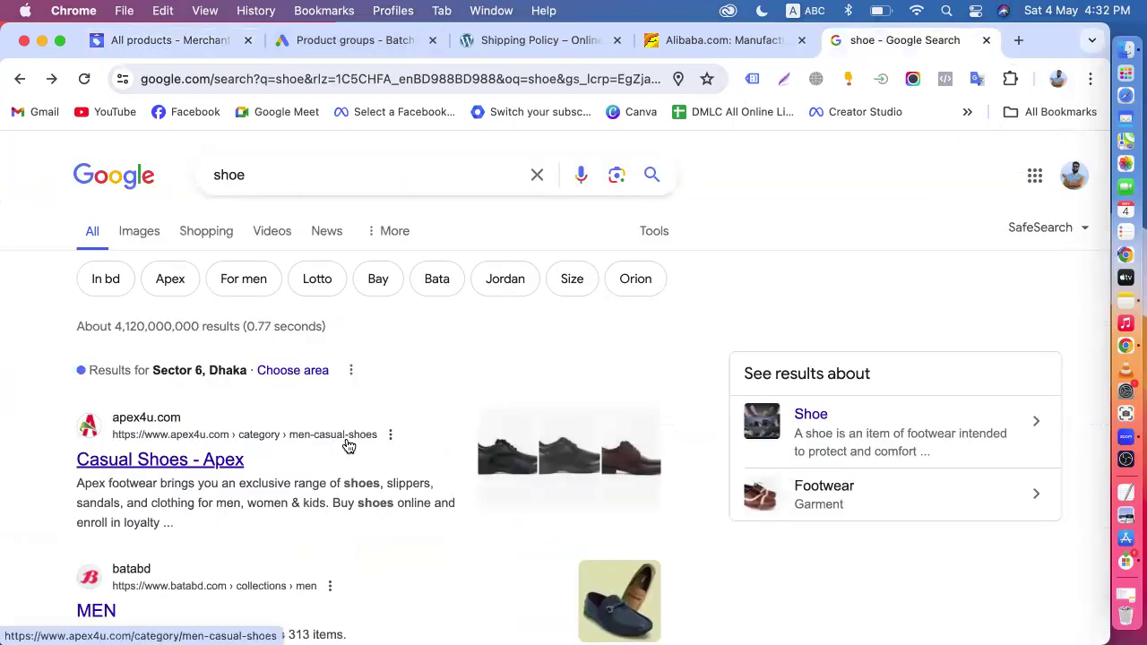
pyautogui.scroll(-20, 348, 445)
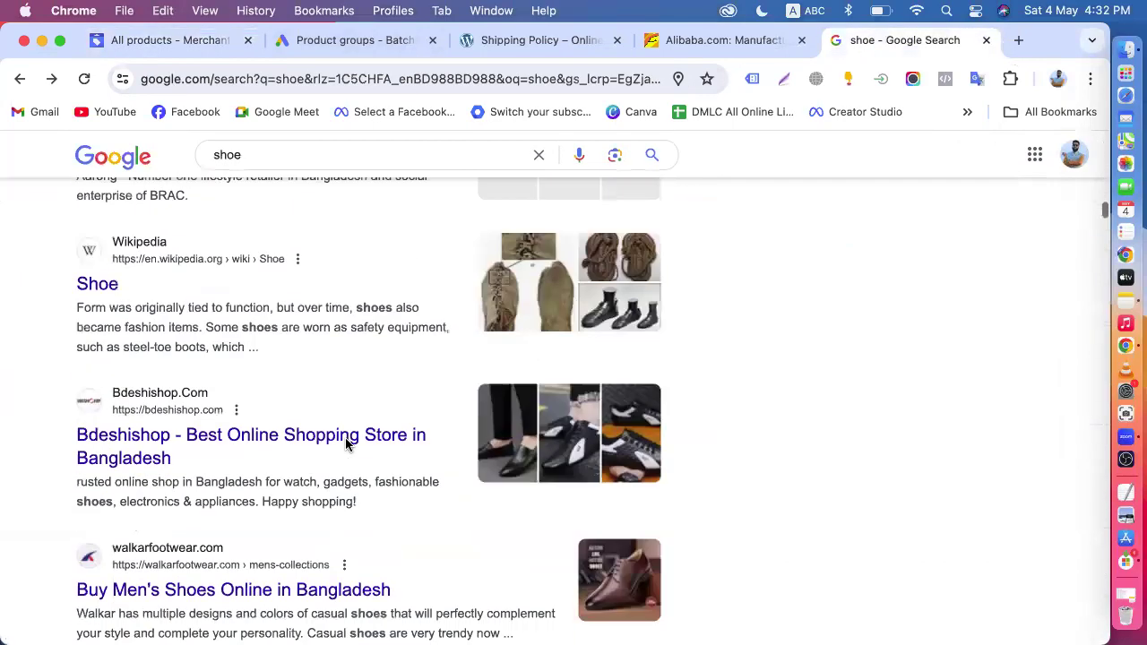
pyautogui.scroll(-20, 348, 445)
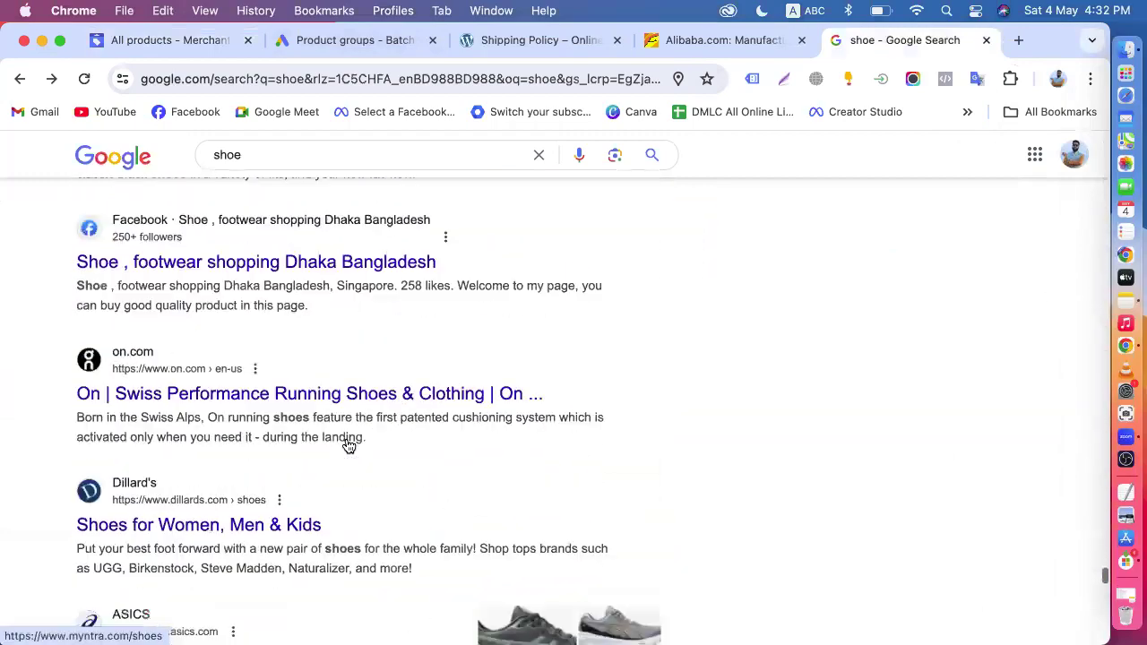
pyautogui.scroll(2, 348, 446)
pyautogui.scroll(-5, 349, 445)
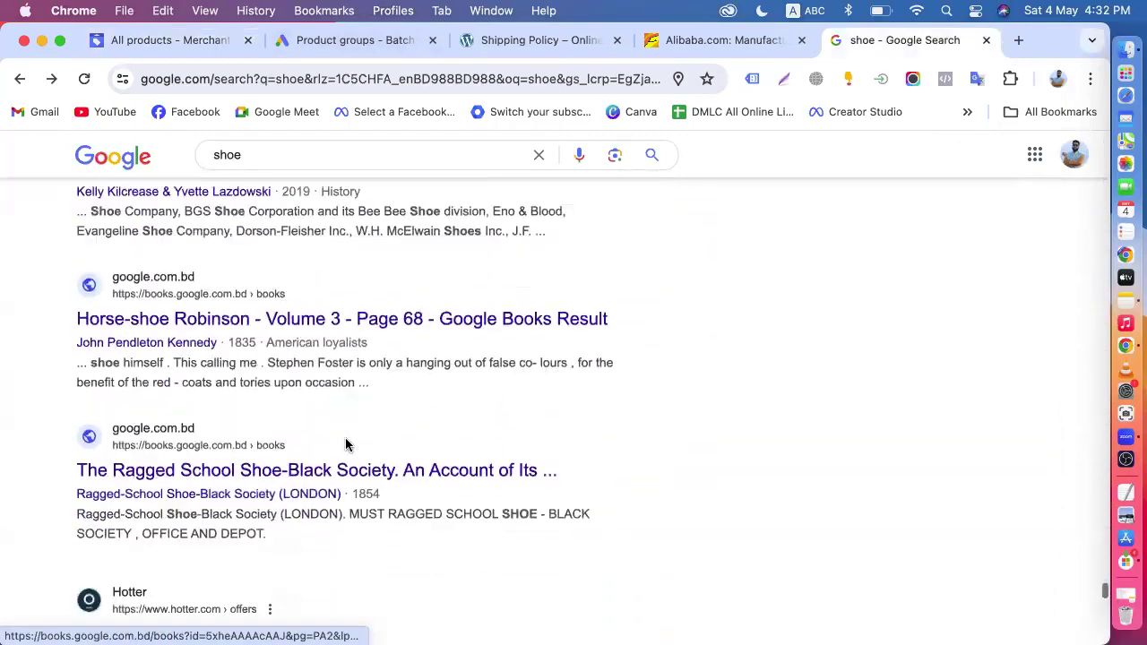
pyautogui.scroll(-10, 348, 445)
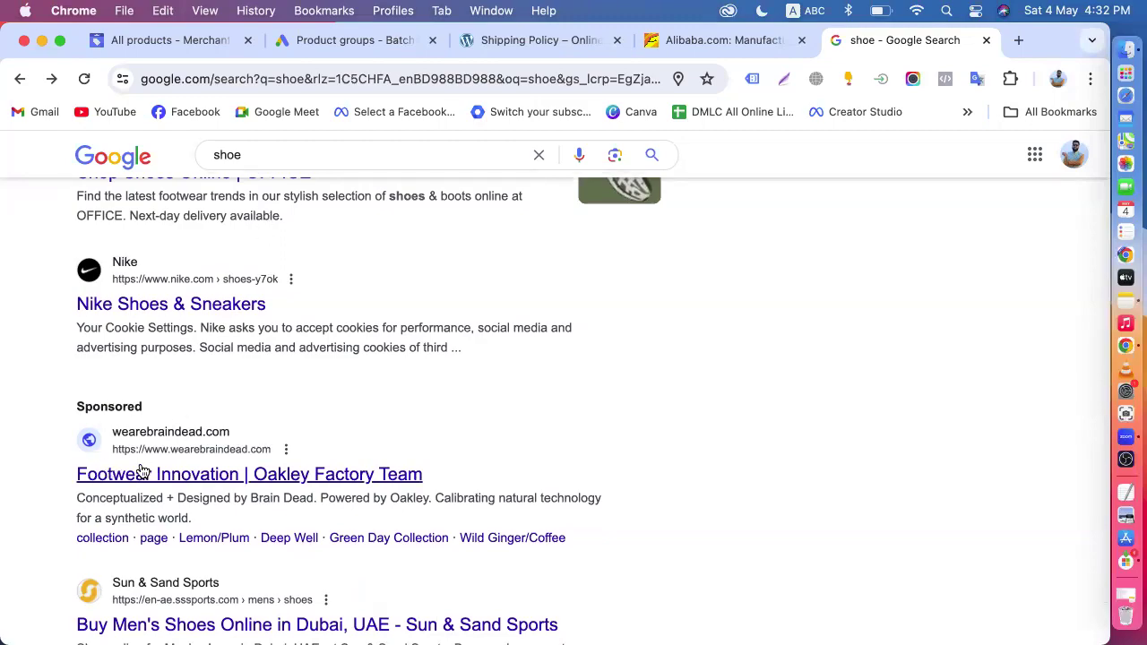
pyautogui.scroll(-20, 391, 394)
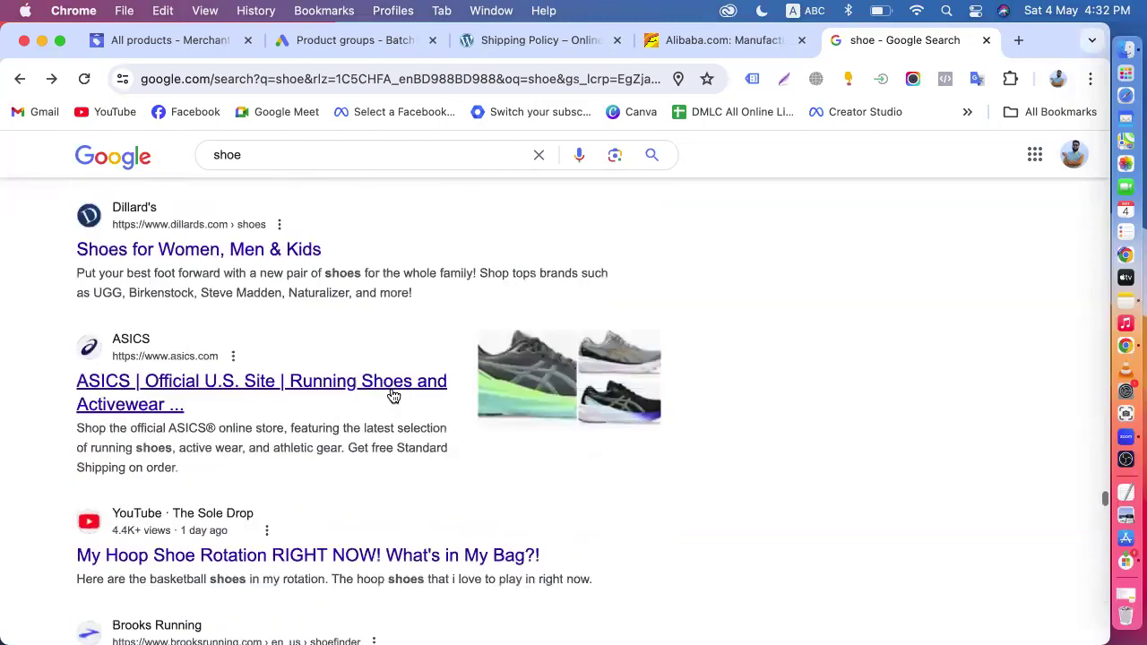
pyautogui.scroll(20, 393, 396)
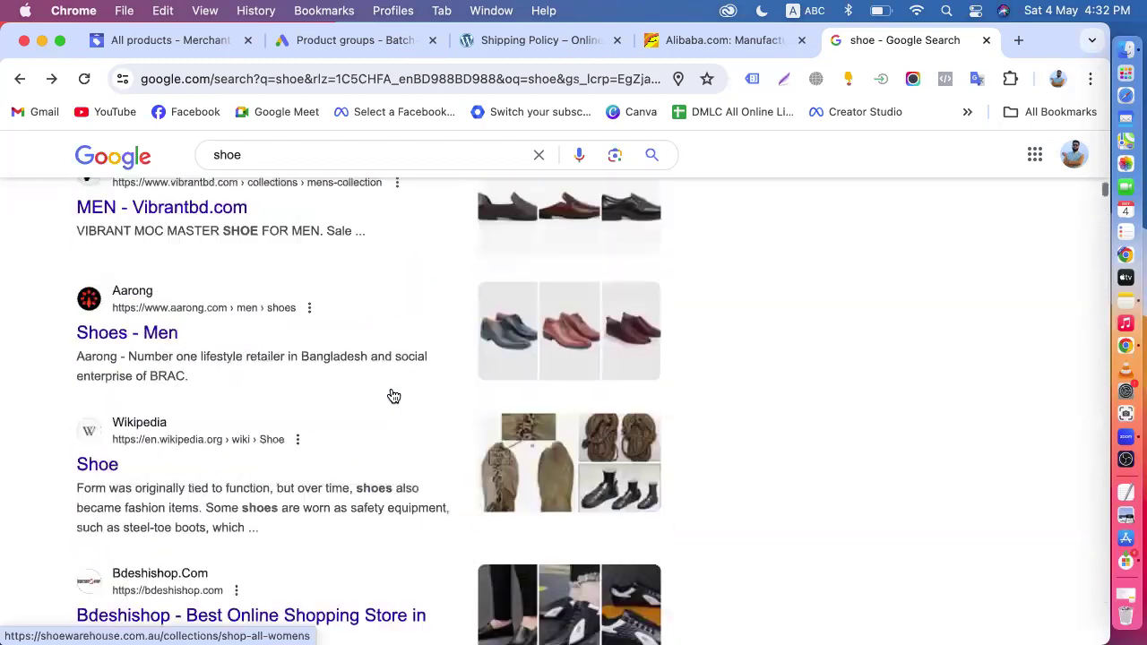
pyautogui.scroll(10, 392, 391)
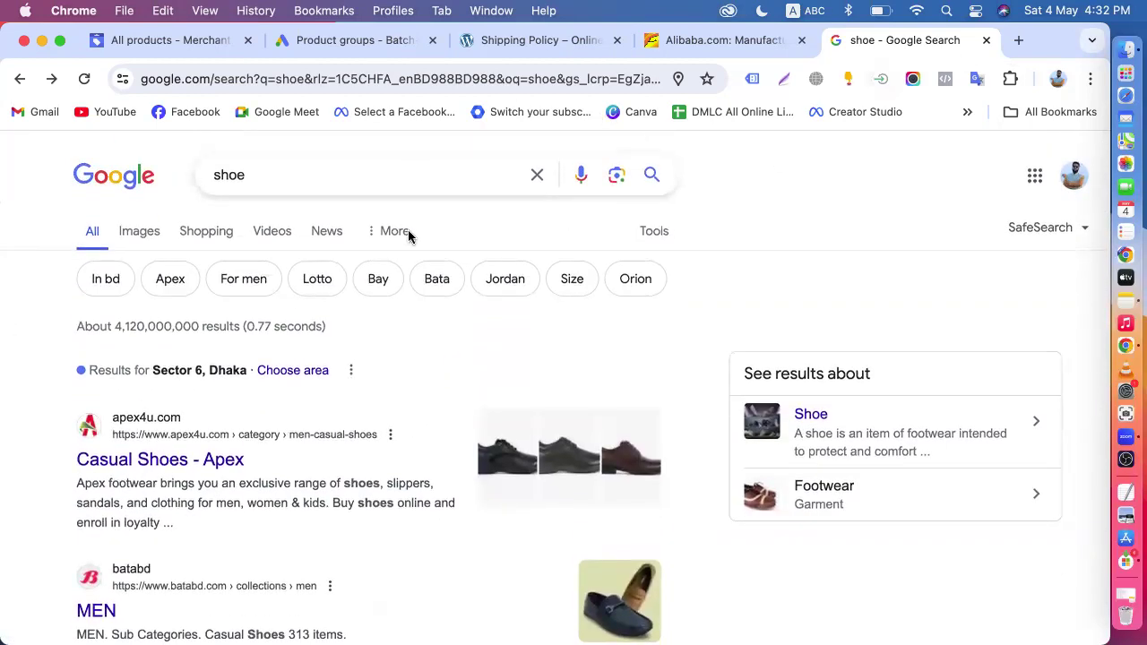
# - Close the shoe search and Alibaba pages and return to the Google Ads product groups
pyautogui.click(985, 40)
pyautogui.click(532, 39)
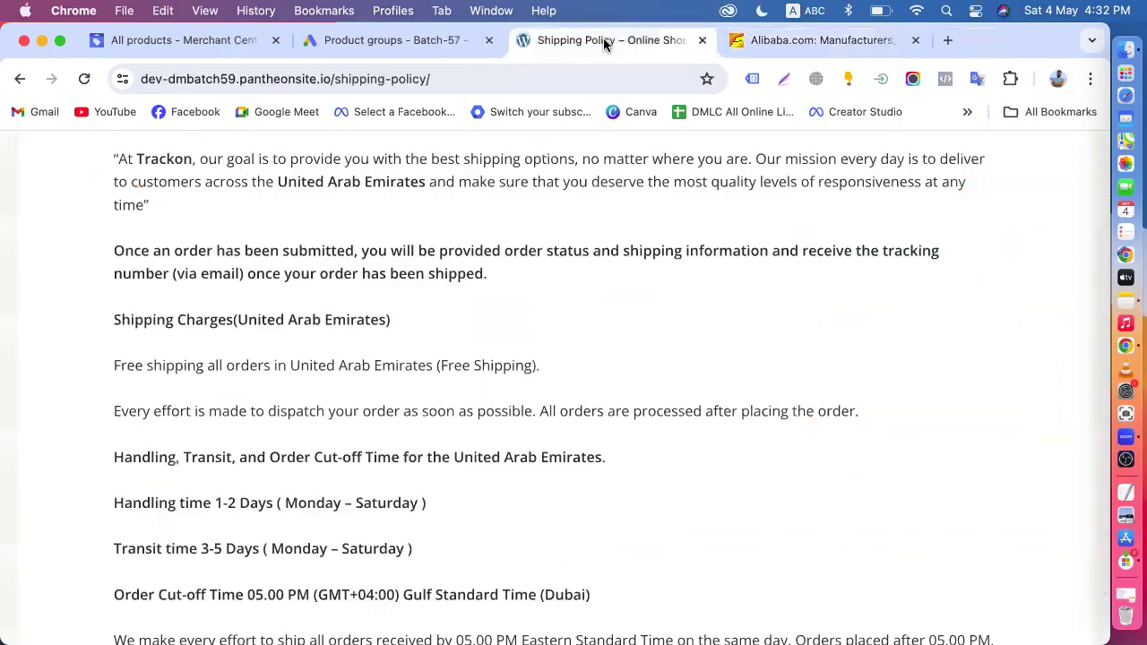
pyautogui.click(915, 40)
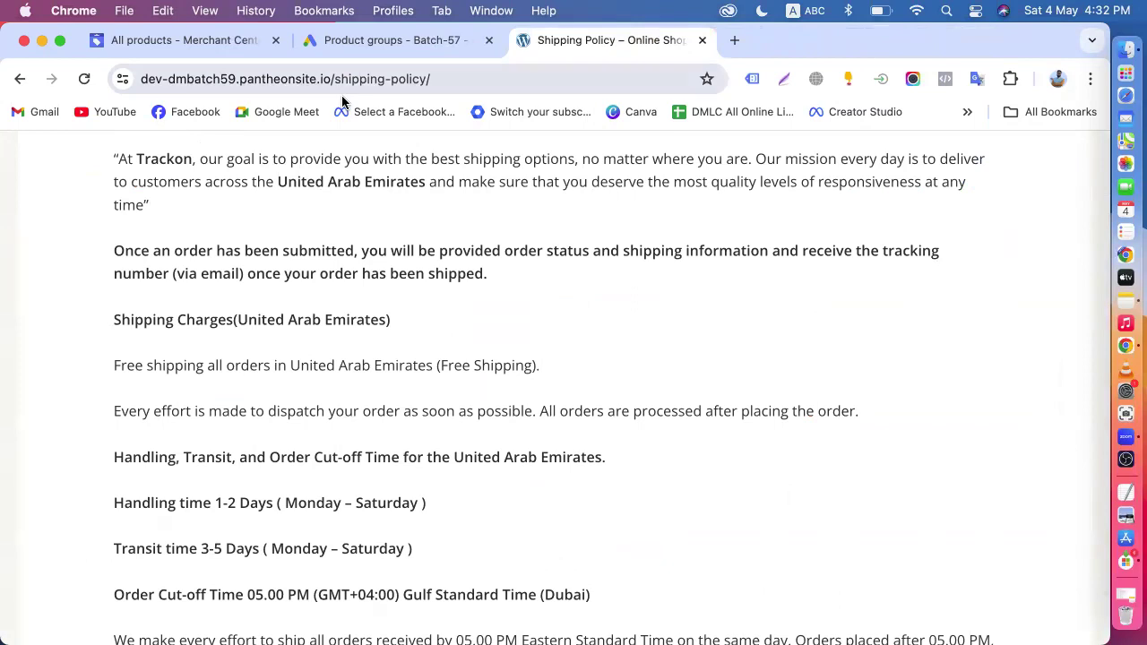
pyautogui.click(394, 36)
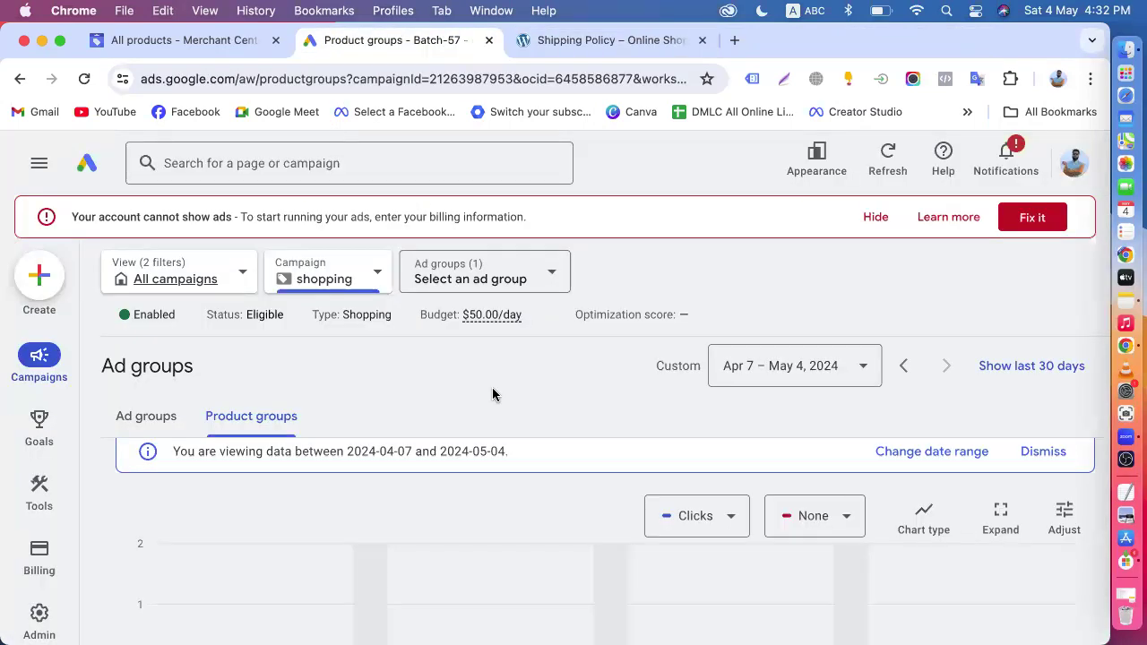
# - Start a new campaign with the Sales objective and continue with the account-default conversion goals
pyautogui.click(45, 288)
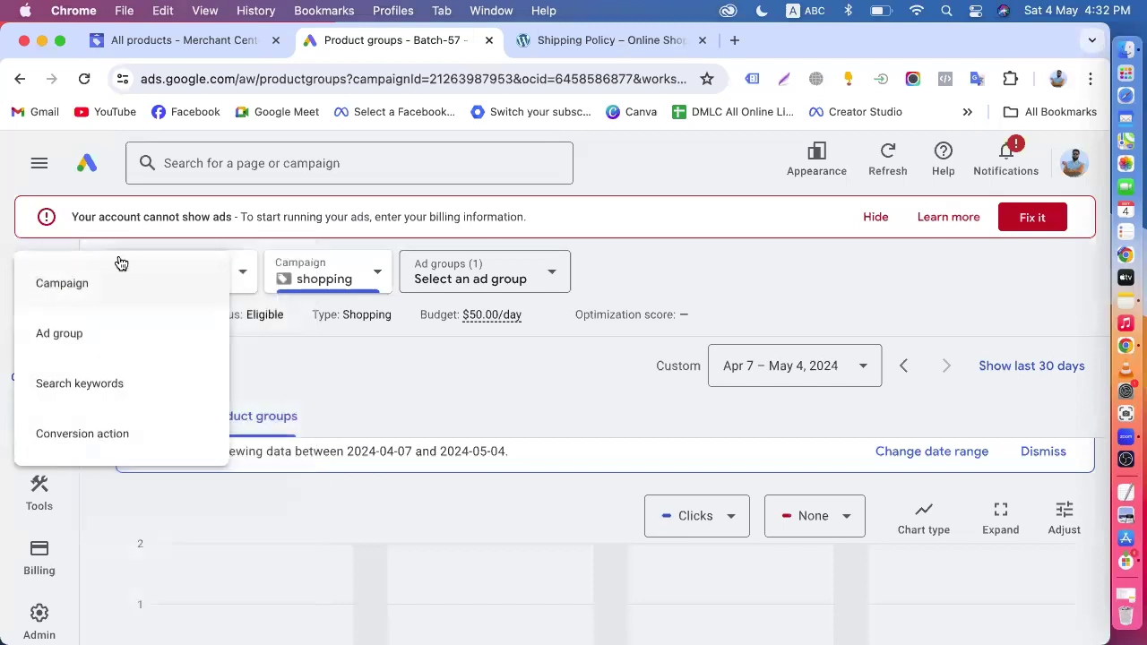
pyautogui.click(98, 284)
pyautogui.scroll(-3, 315, 313)
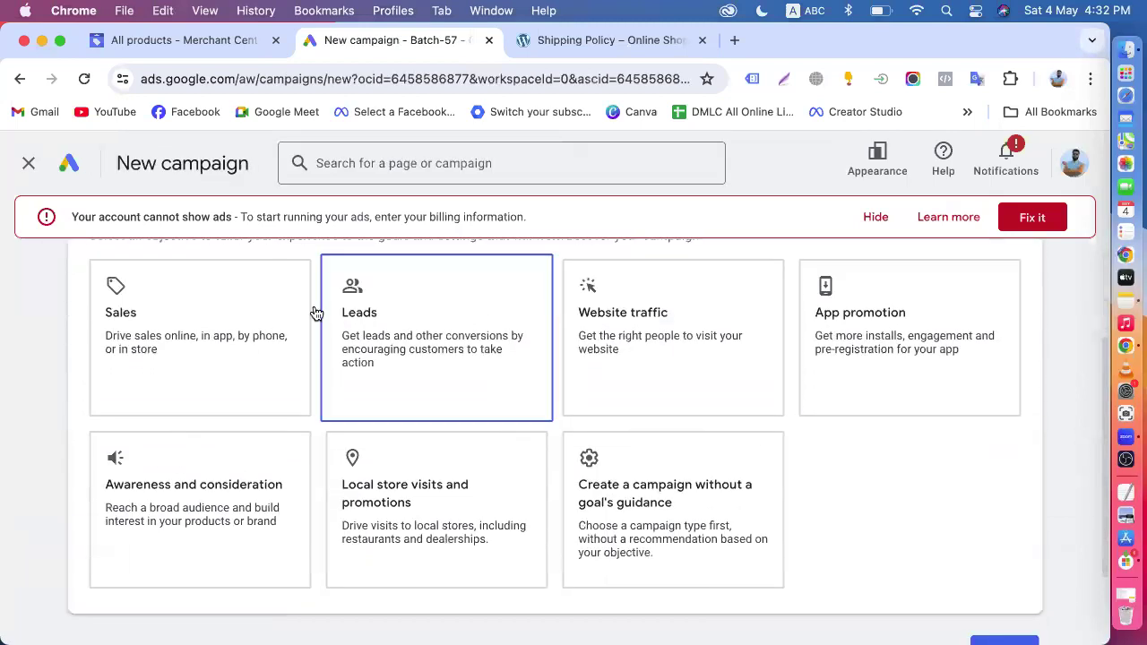
pyautogui.click(192, 325)
pyautogui.scroll(-2, 189, 325)
pyautogui.scroll(-5, 515, 450)
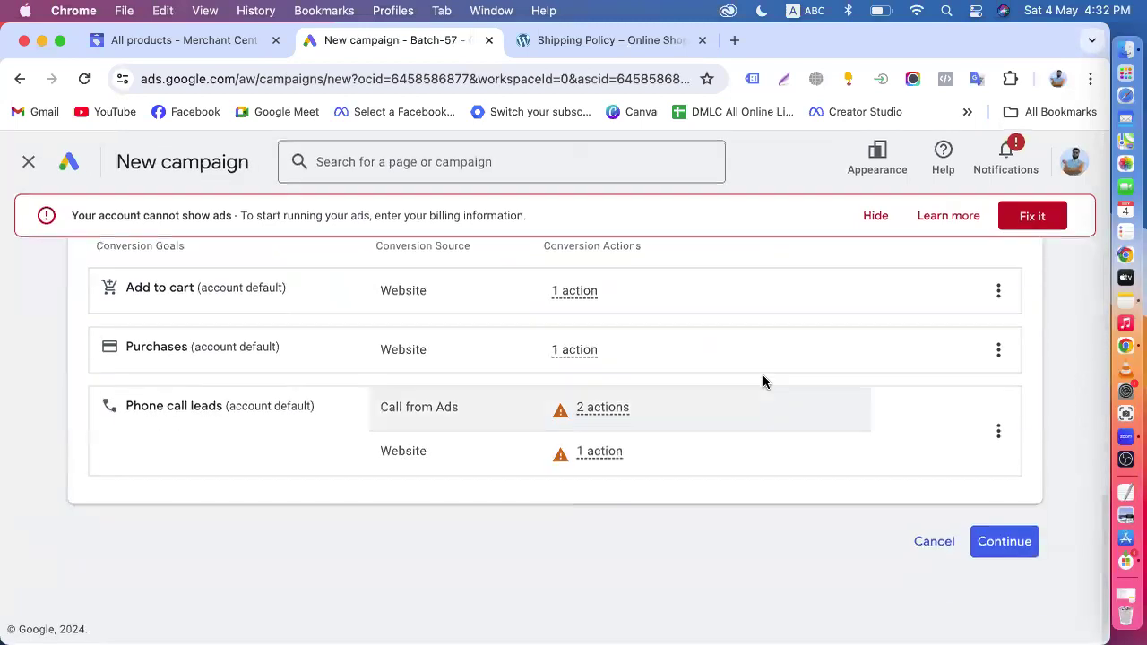
pyautogui.click(993, 538)
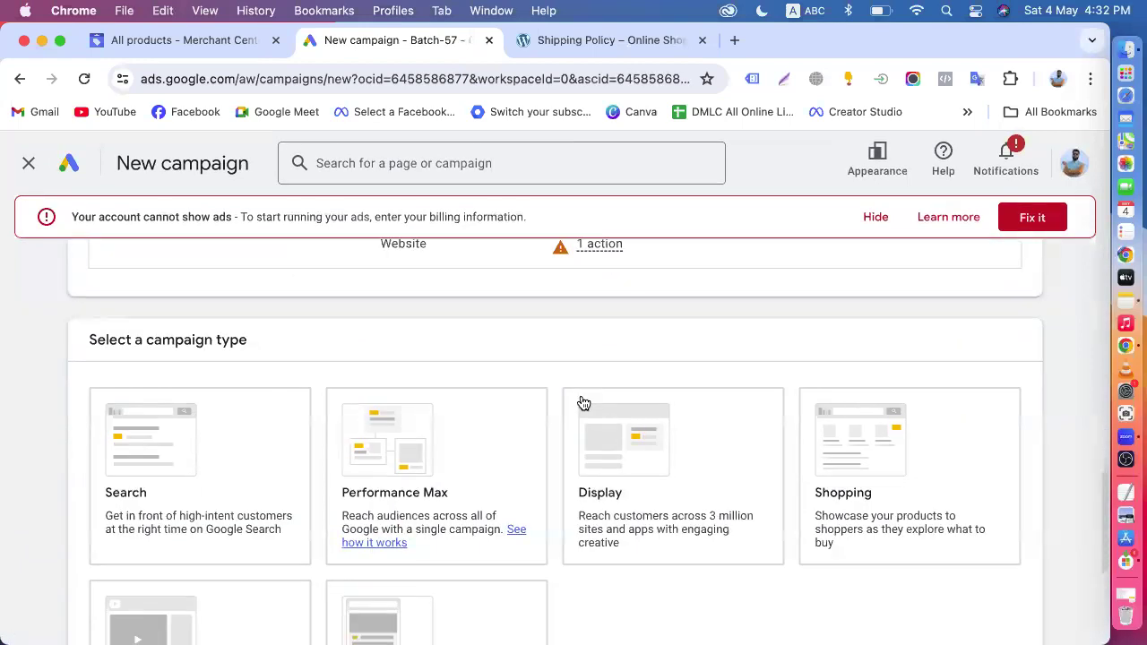
# - Review the available campaign types, from Search and Performance Max to Shopping, Video and Demand Gen, and the chosen objective
pyautogui.click(227, 385)
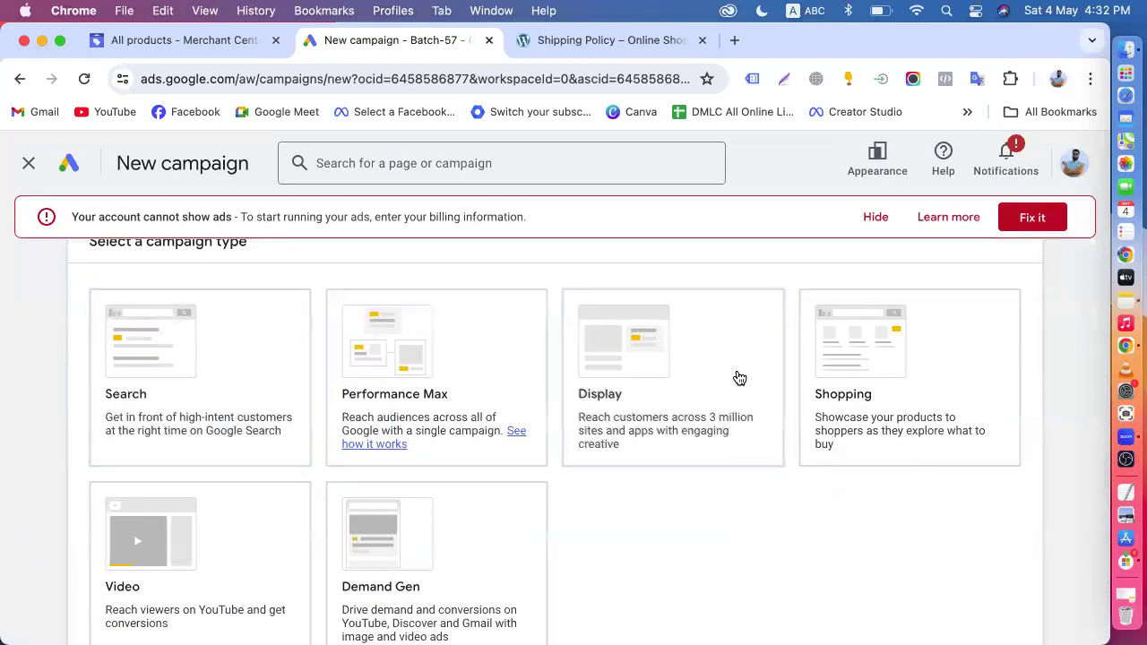
pyautogui.scroll(-3, 438, 443)
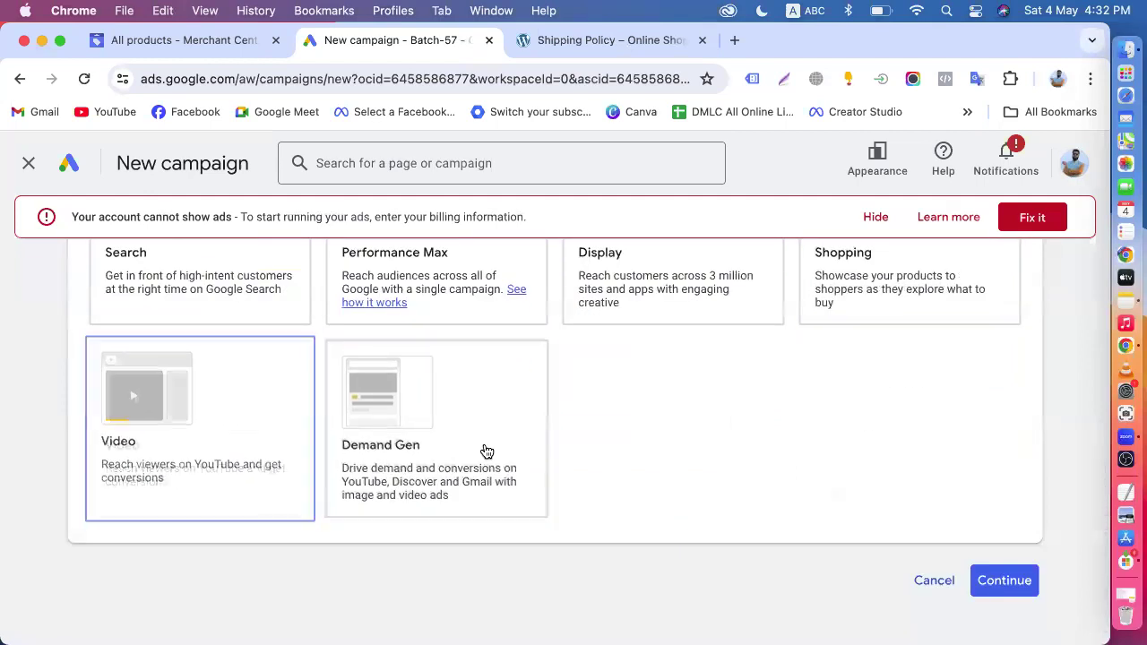
pyautogui.scroll(2, 419, 288)
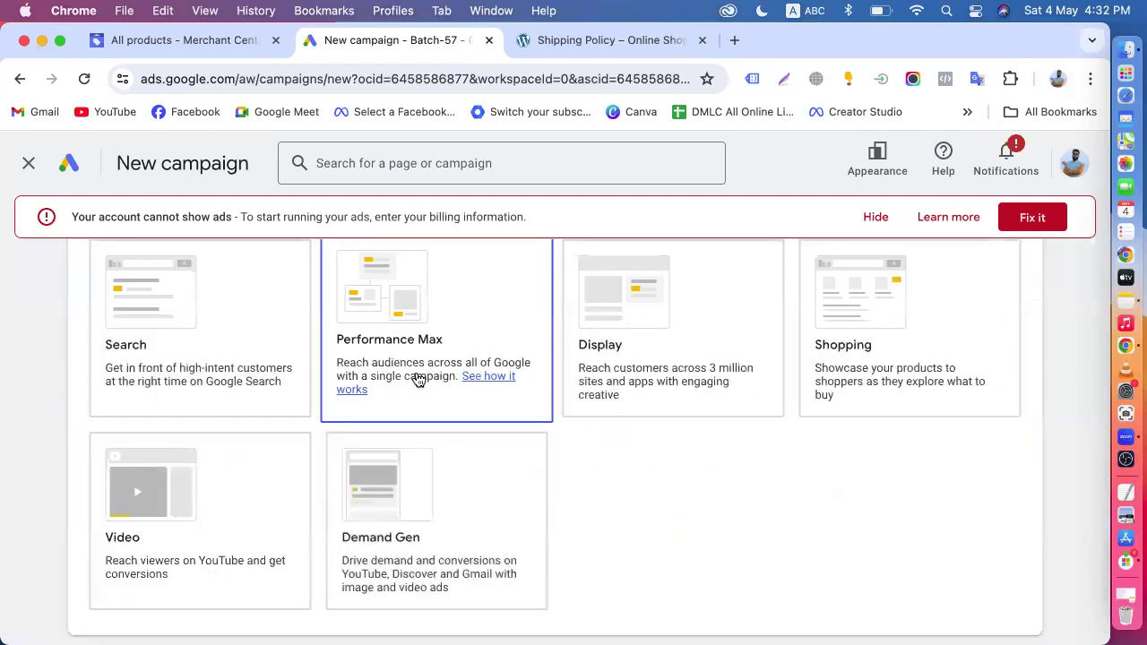
pyautogui.scroll(2, 212, 451)
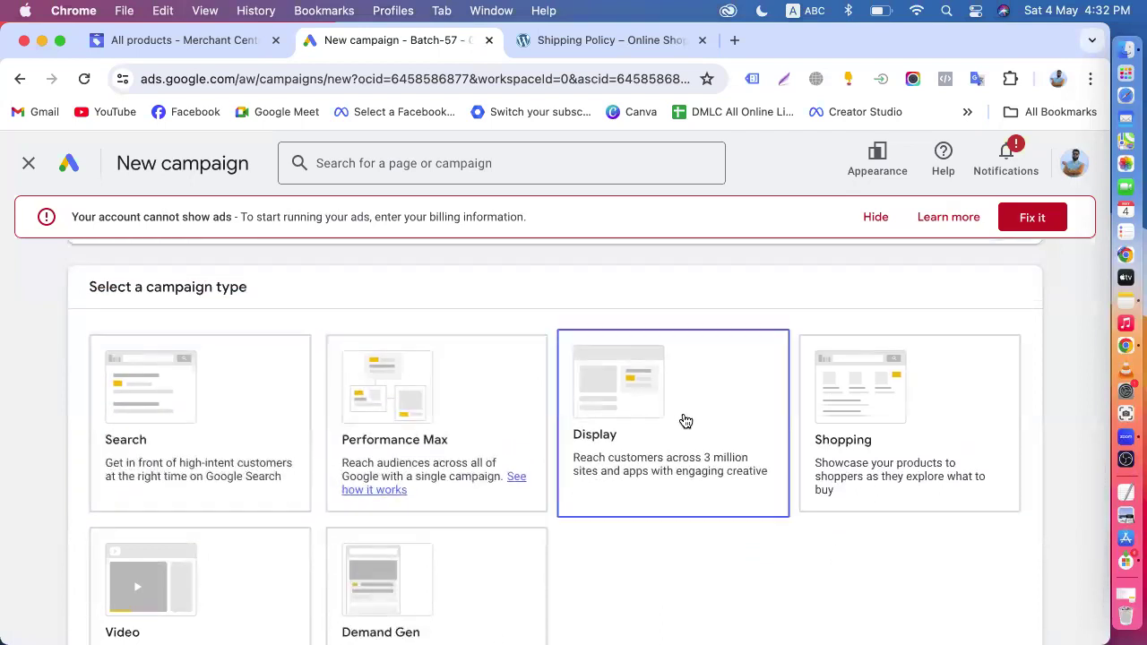
pyautogui.scroll(-1, 391, 543)
pyautogui.scroll(3, 213, 247)
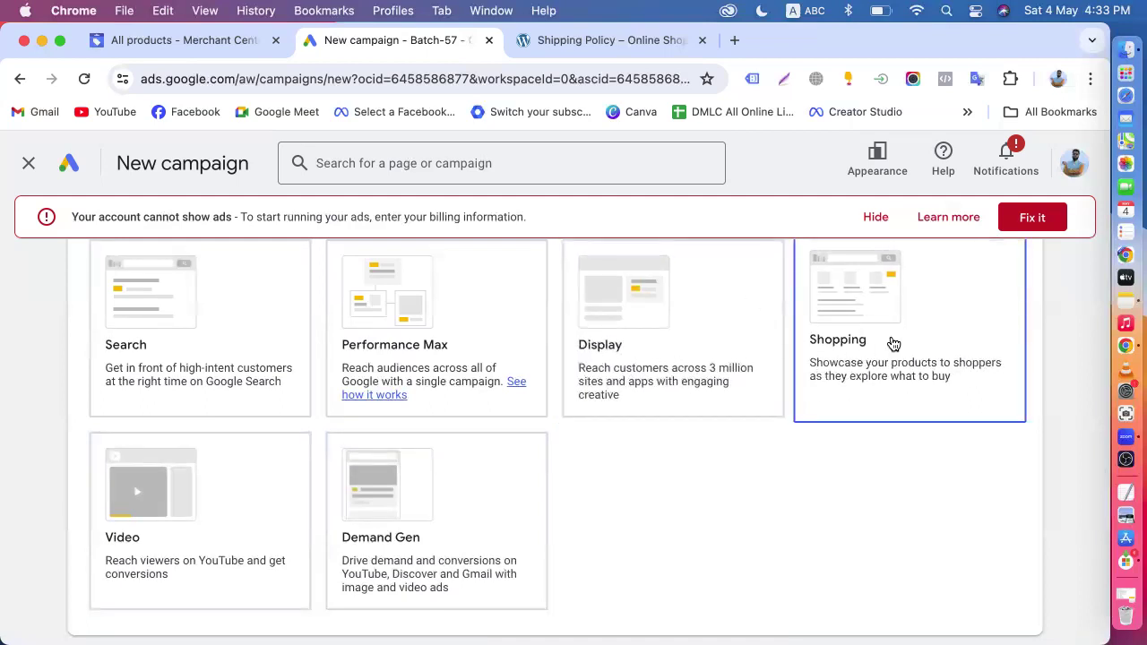
pyautogui.scroll(10, 893, 343)
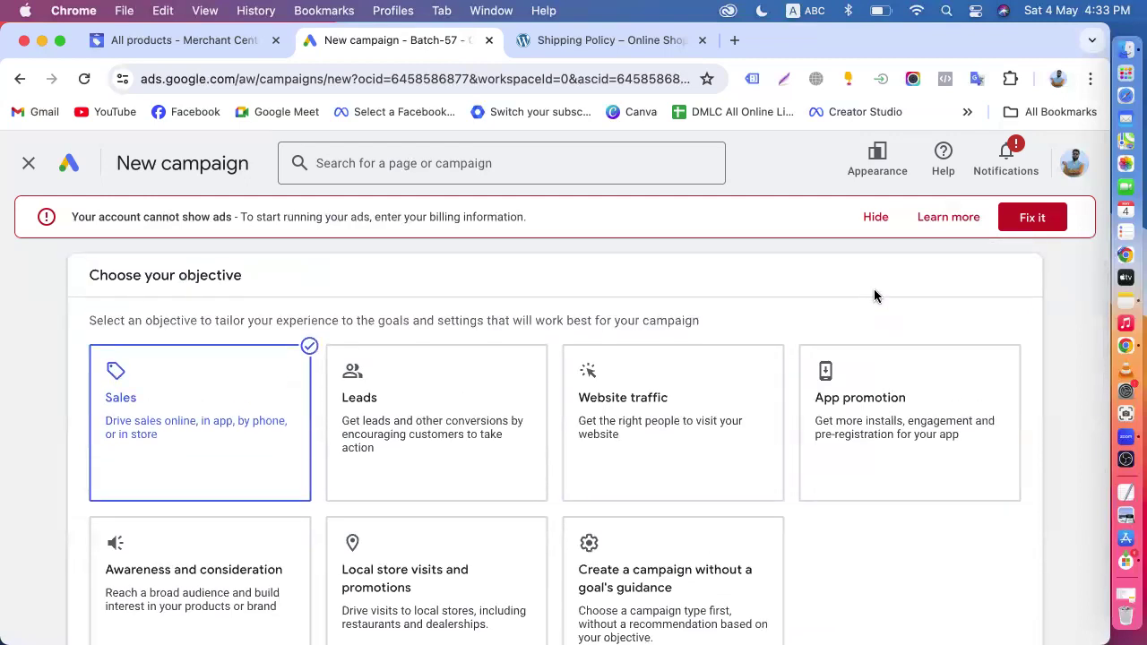
# - Compare the campaign types offered for the Sales objective, from Search, Performance Max and Display to Shopping, Video and Demand Gen
pyautogui.scroll(-10, 875, 296)
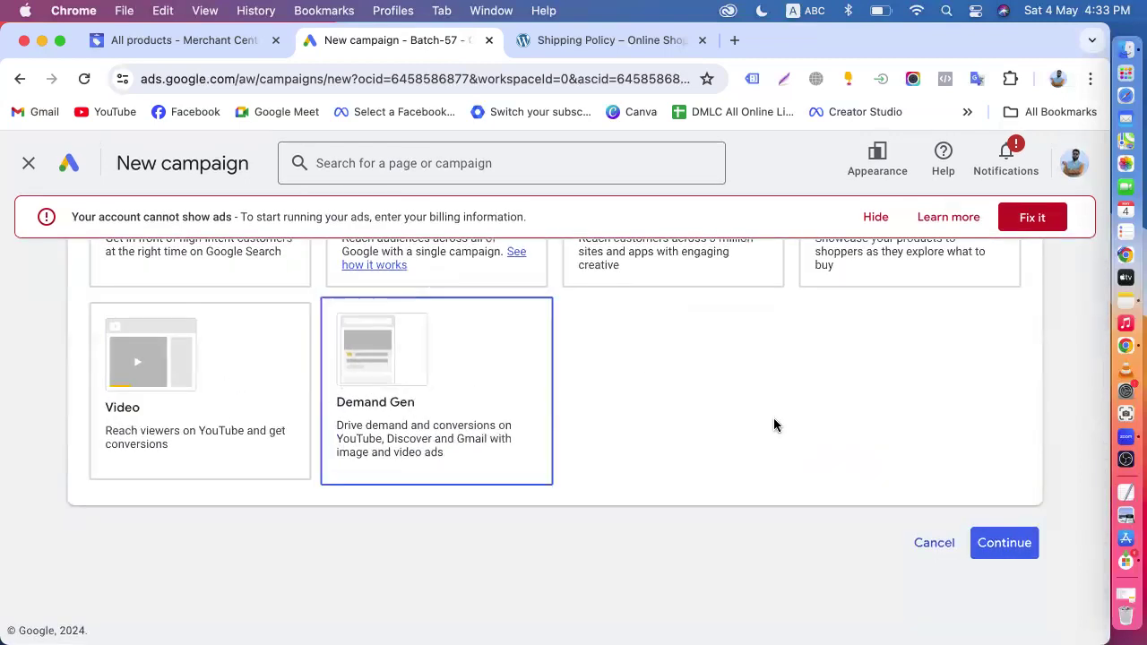
pyautogui.scroll(3, 802, 428)
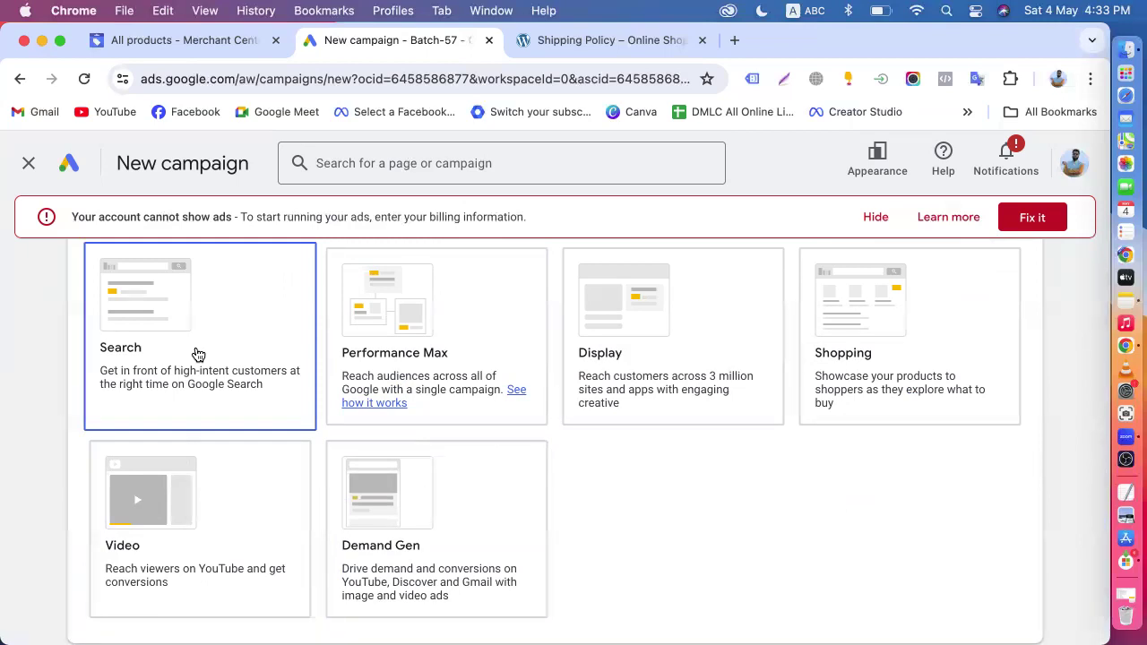
pyautogui.scroll(-2, 198, 355)
pyautogui.click(202, 430)
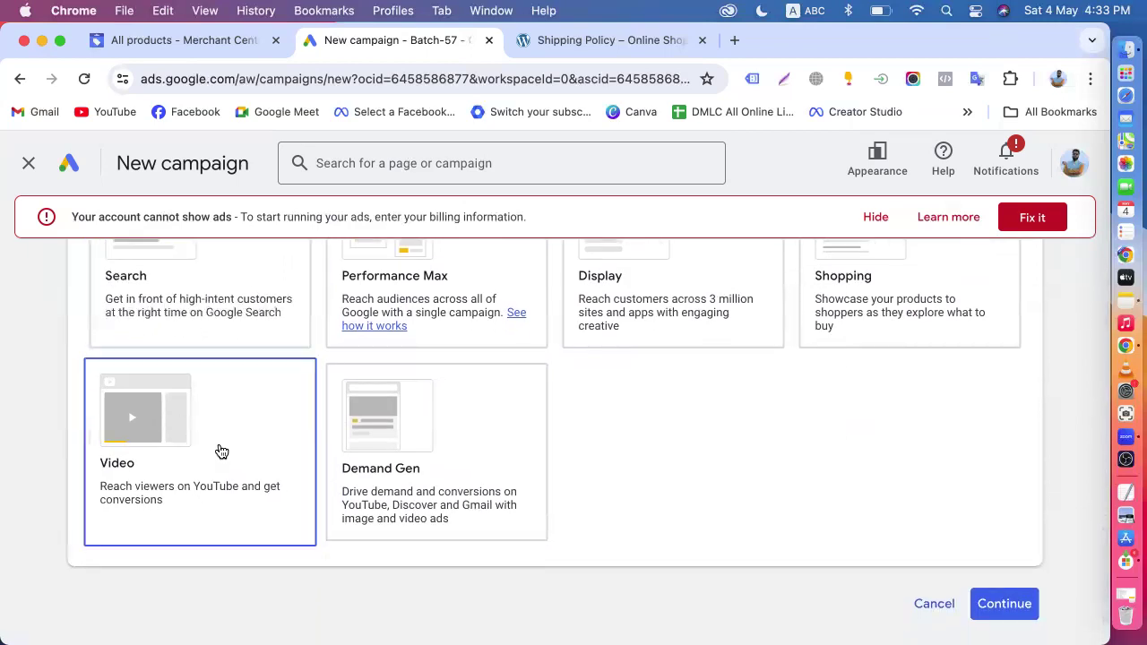
pyautogui.click(377, 430)
pyautogui.click(640, 313)
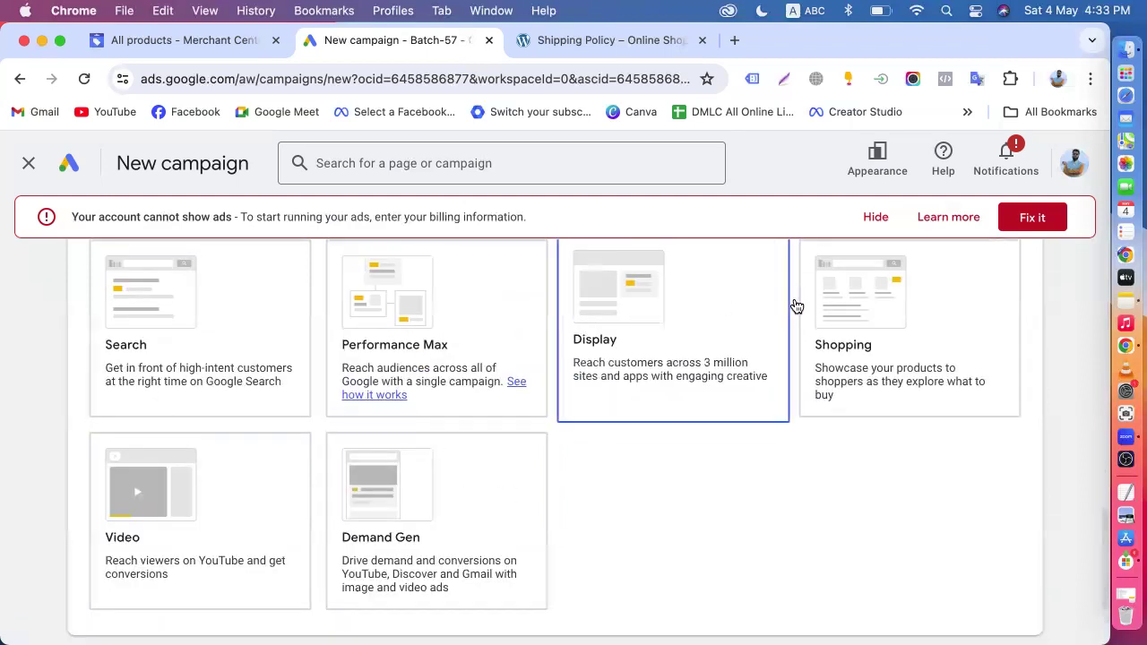
pyautogui.click(835, 325)
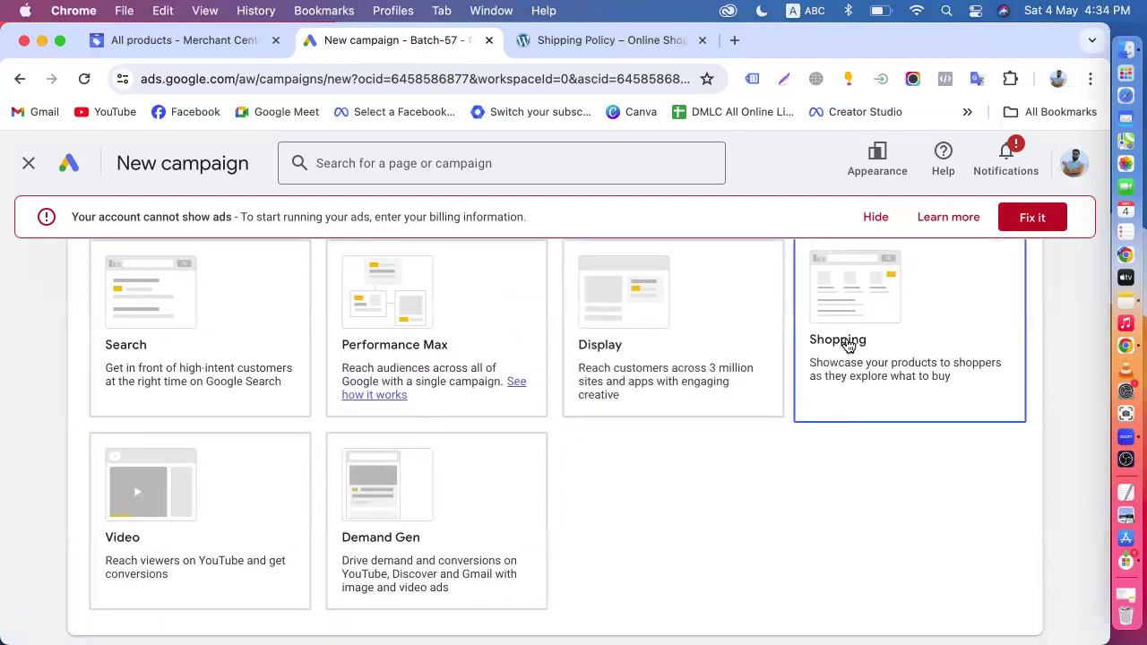
pyautogui.click(235, 474)
pyautogui.click(169, 318)
pyautogui.click(193, 468)
pyautogui.click(406, 491)
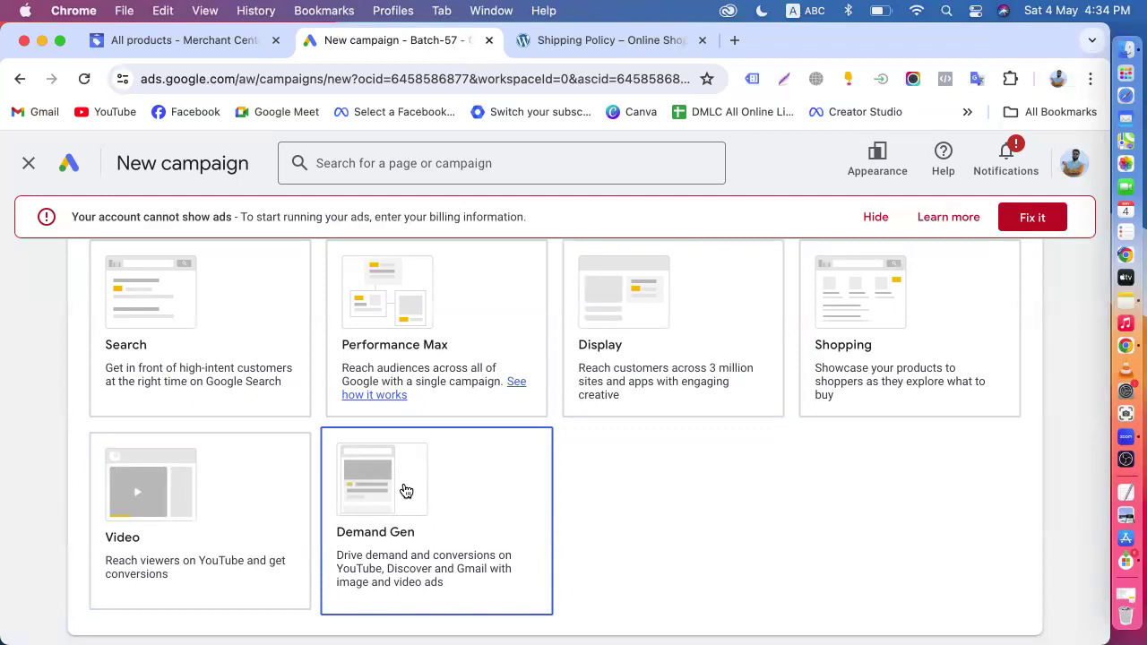
pyautogui.click(895, 359)
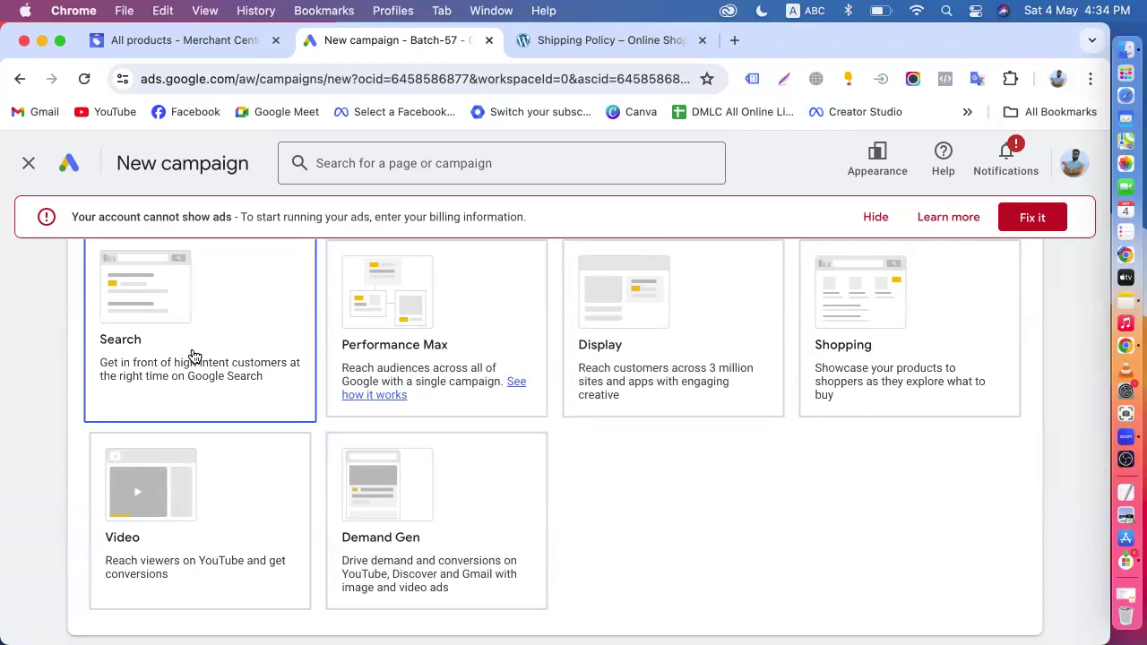
# - Check the Shopping campaign type against the Merchant Center product list, and look over the Video and Demand Gen types again
pyautogui.scroll(-2, 193, 356)
pyautogui.scroll(2, 607, 295)
pyautogui.scroll(2, 685, 280)
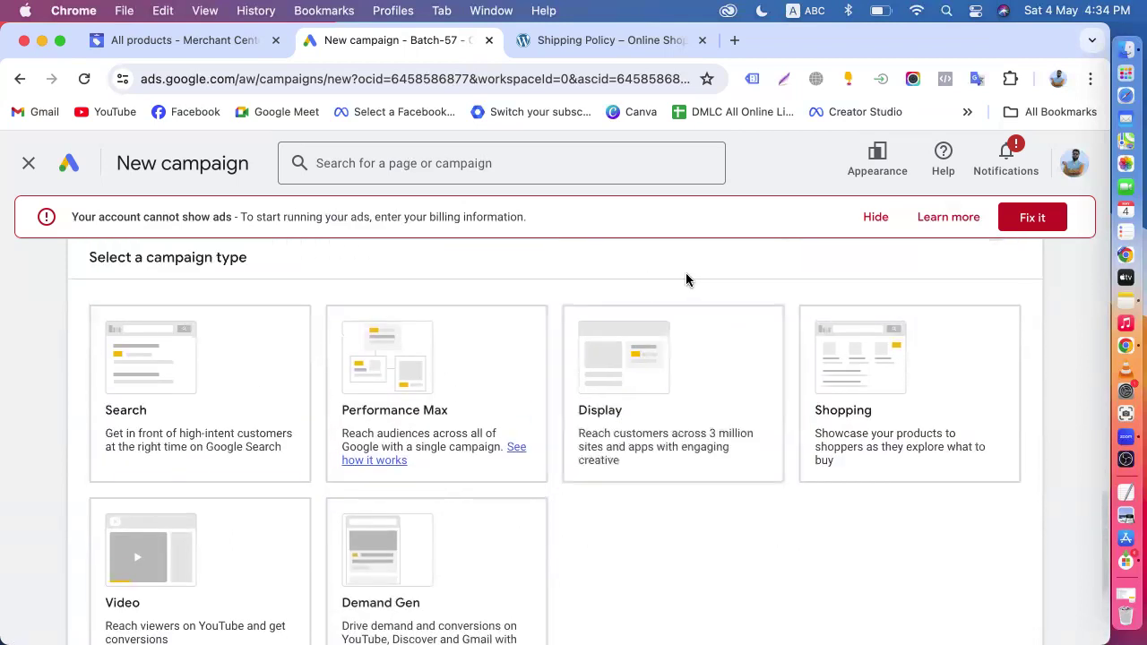
pyautogui.scroll(-2, 704, 292)
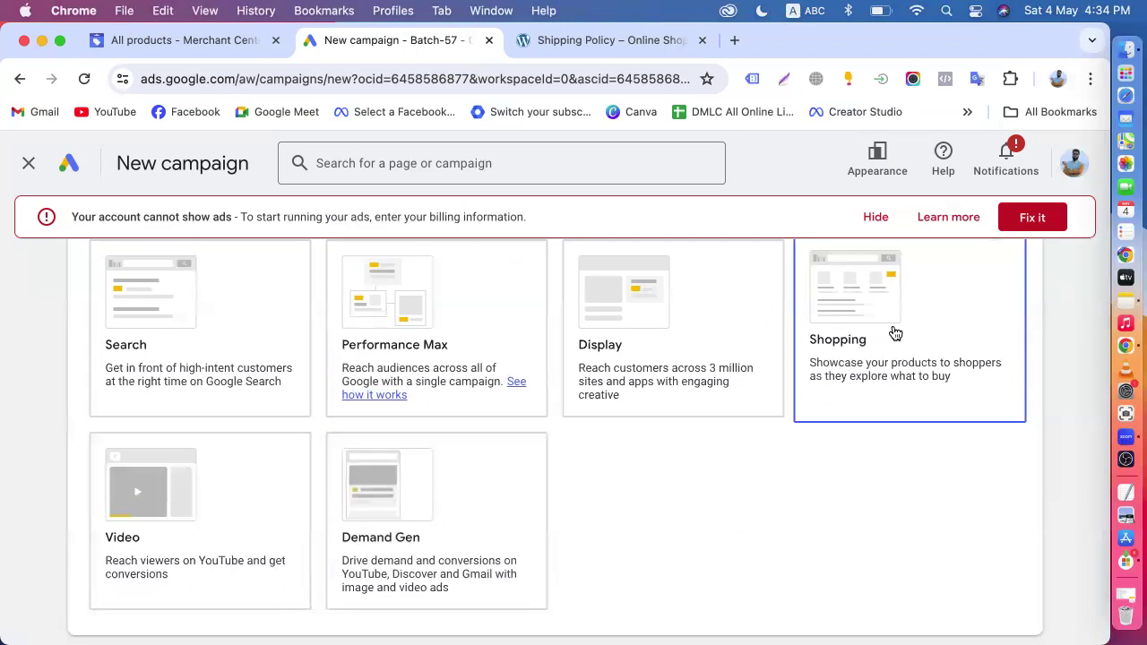
pyautogui.click(148, 42)
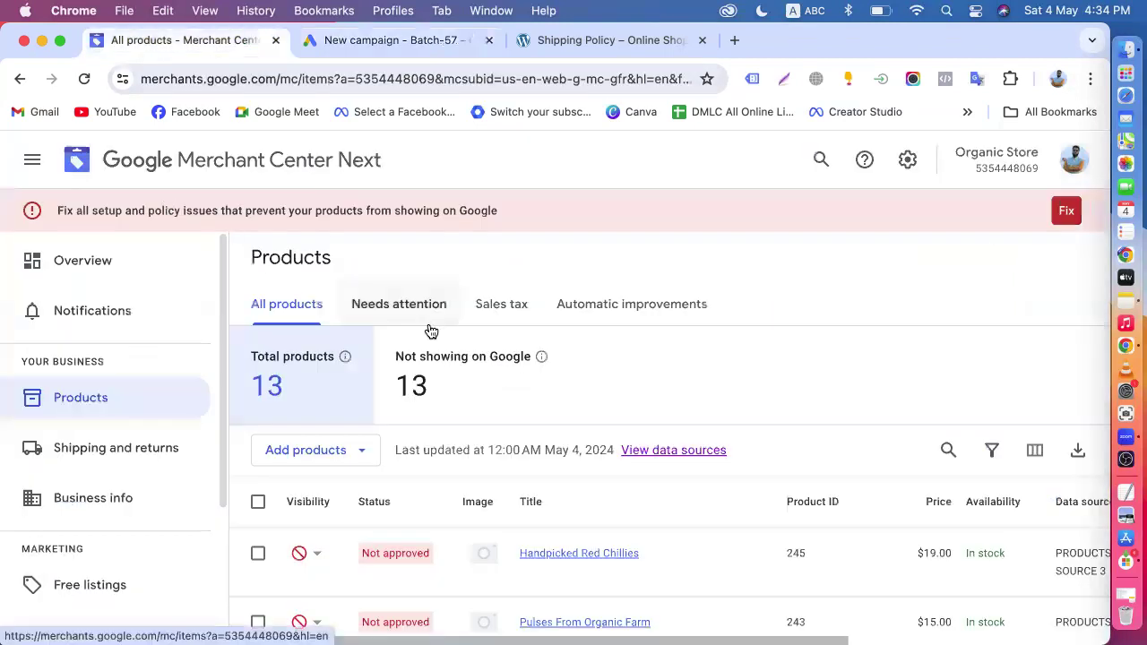
pyautogui.click(389, 42)
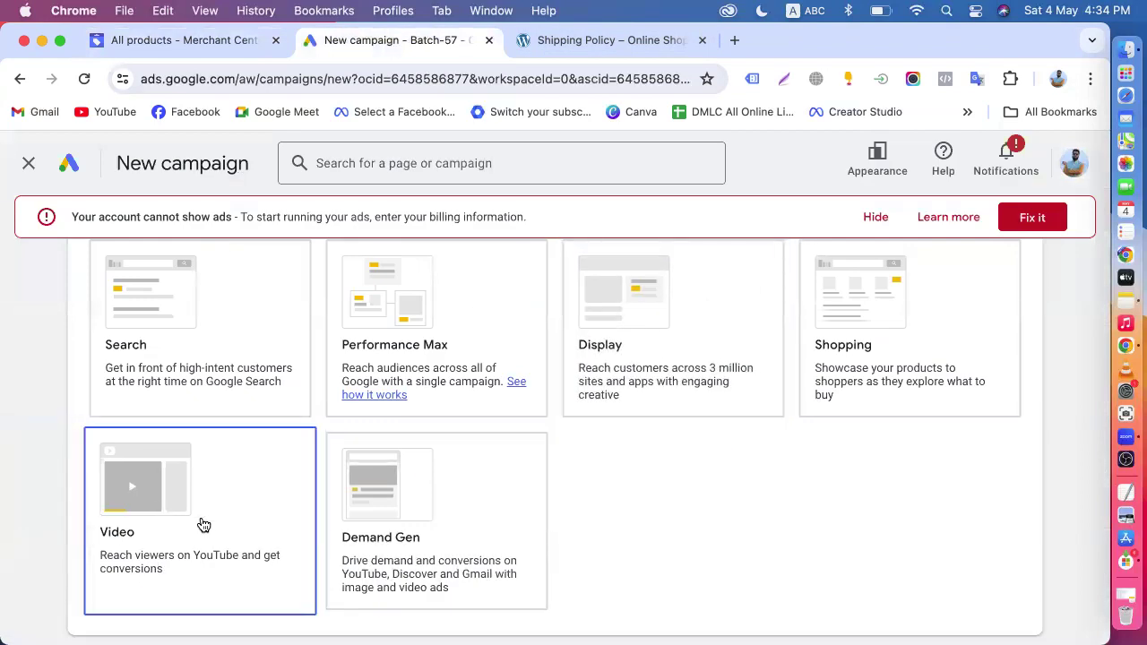
pyautogui.scroll(-2, 204, 525)
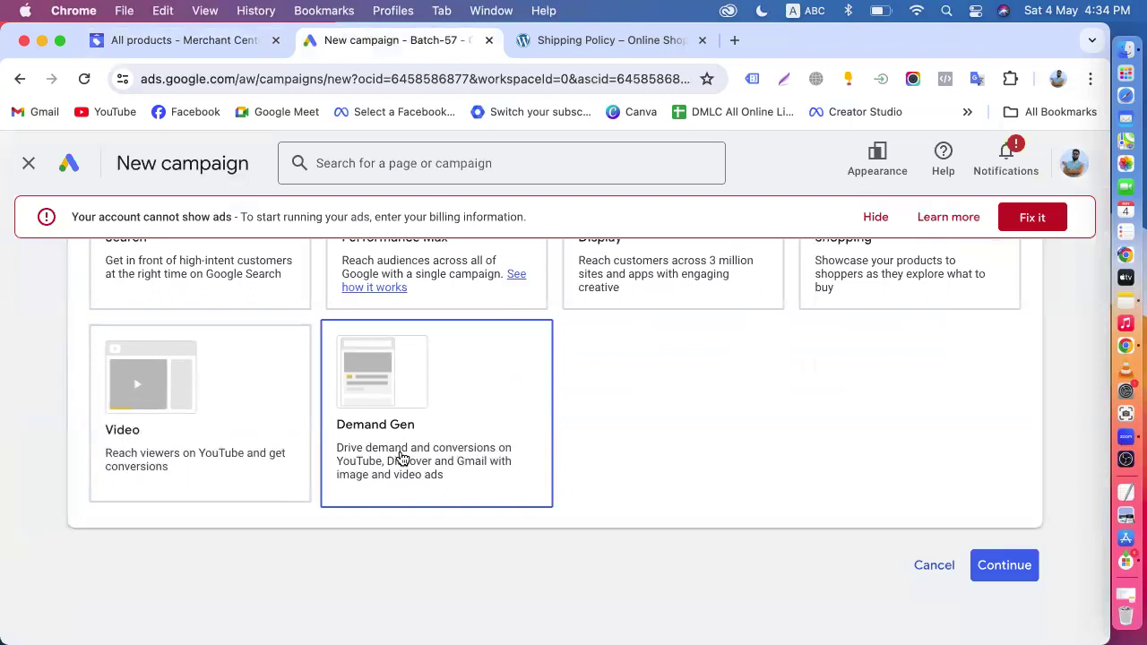
pyautogui.scroll(5, 400, 458)
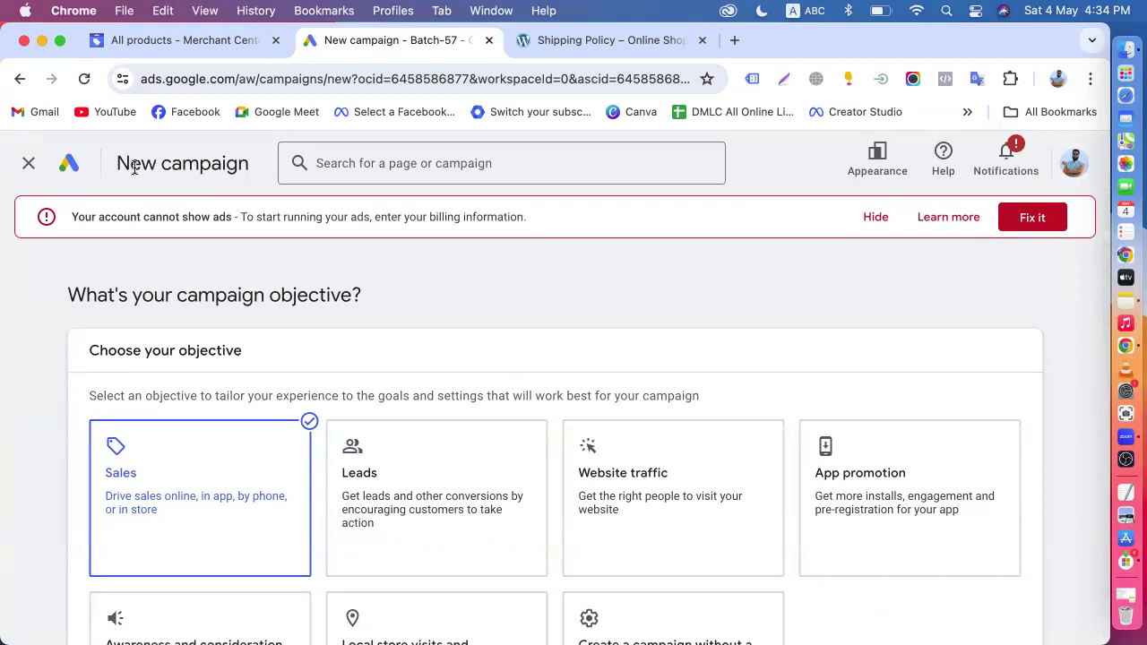
# - Leave the Sales campaign setup and start a new campaign with the Awareness and consideration objective
pyautogui.click(68, 172)
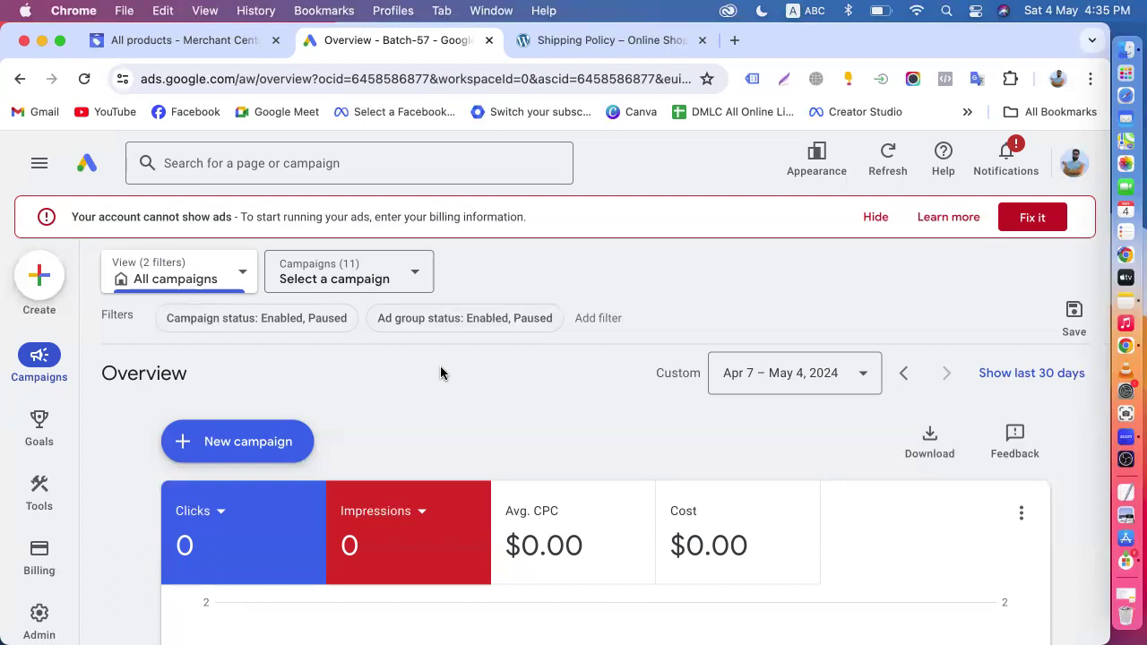
pyautogui.click(242, 440)
pyautogui.click(269, 452)
pyautogui.scroll(-3, 206, 466)
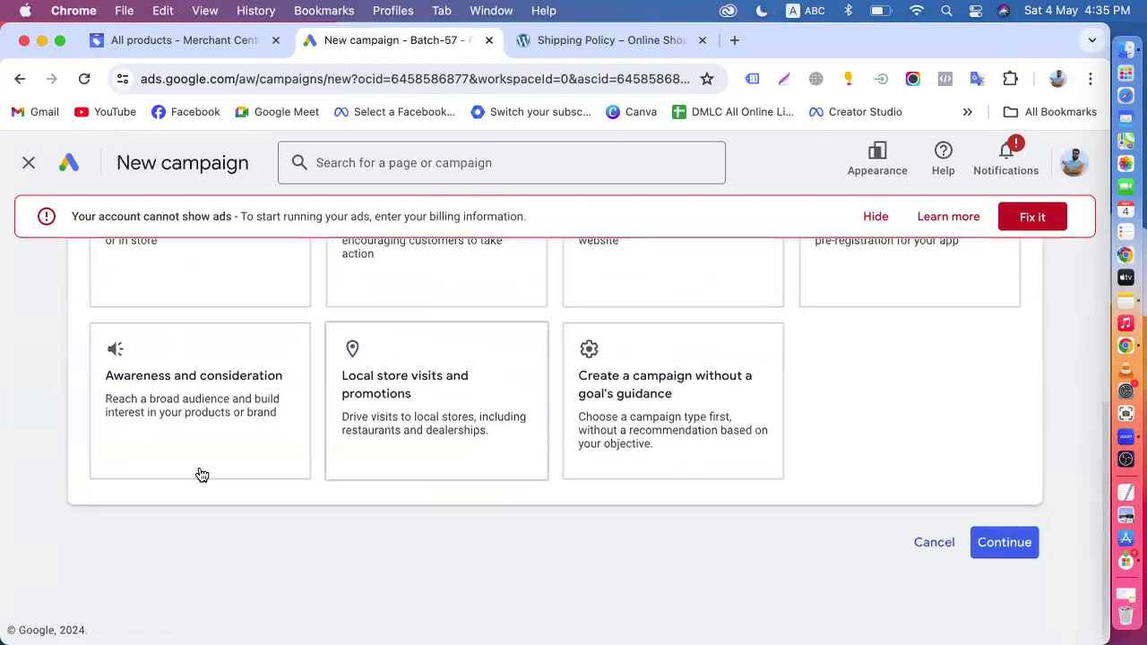
pyautogui.click(216, 438)
# - Review the campaign types available for the Awareness and consideration objective
pyautogui.scroll(-5, 213, 441)
pyautogui.click(407, 412)
pyautogui.click(204, 518)
pyautogui.click(388, 458)
pyautogui.click(274, 440)
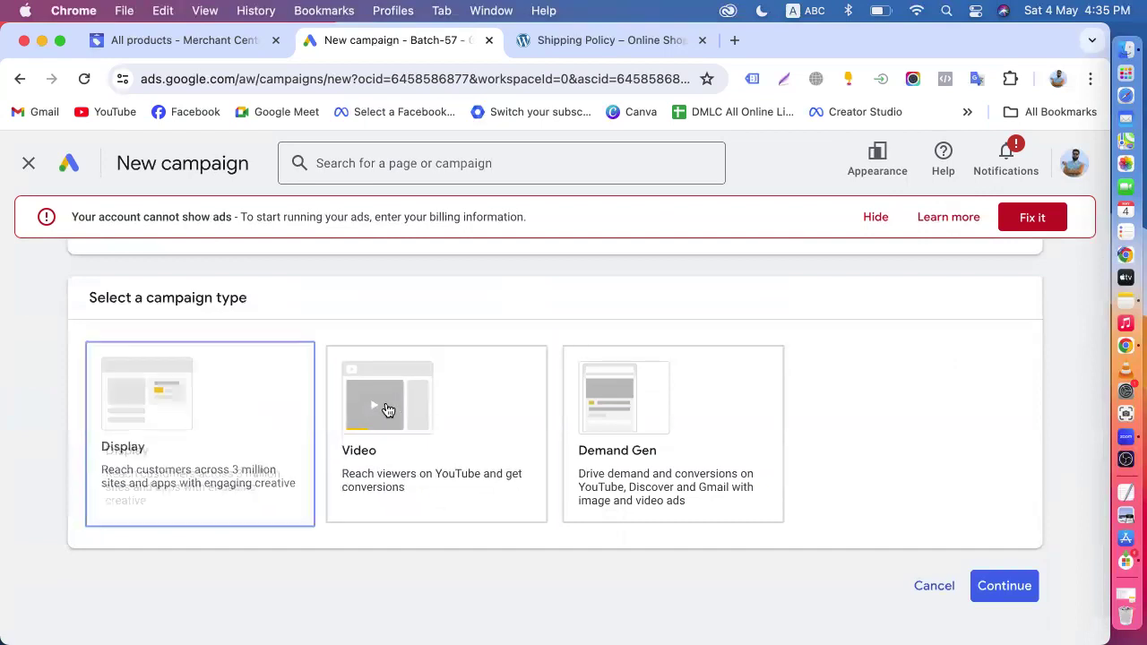
pyautogui.scroll(3, 195, 435)
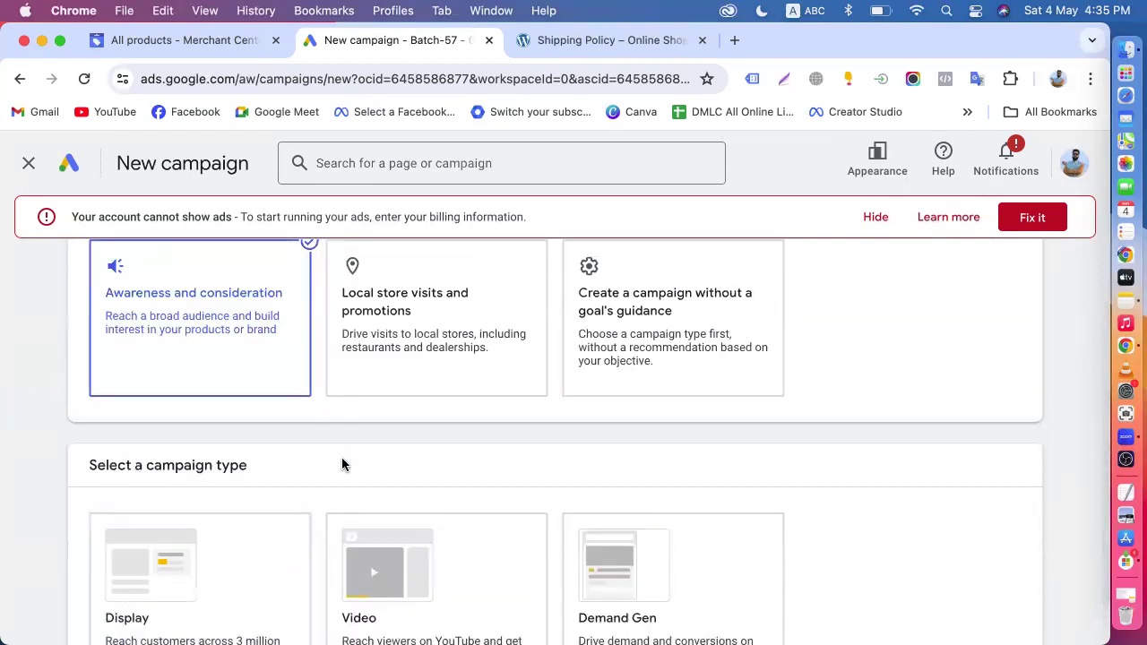
pyautogui.scroll(-3, 342, 464)
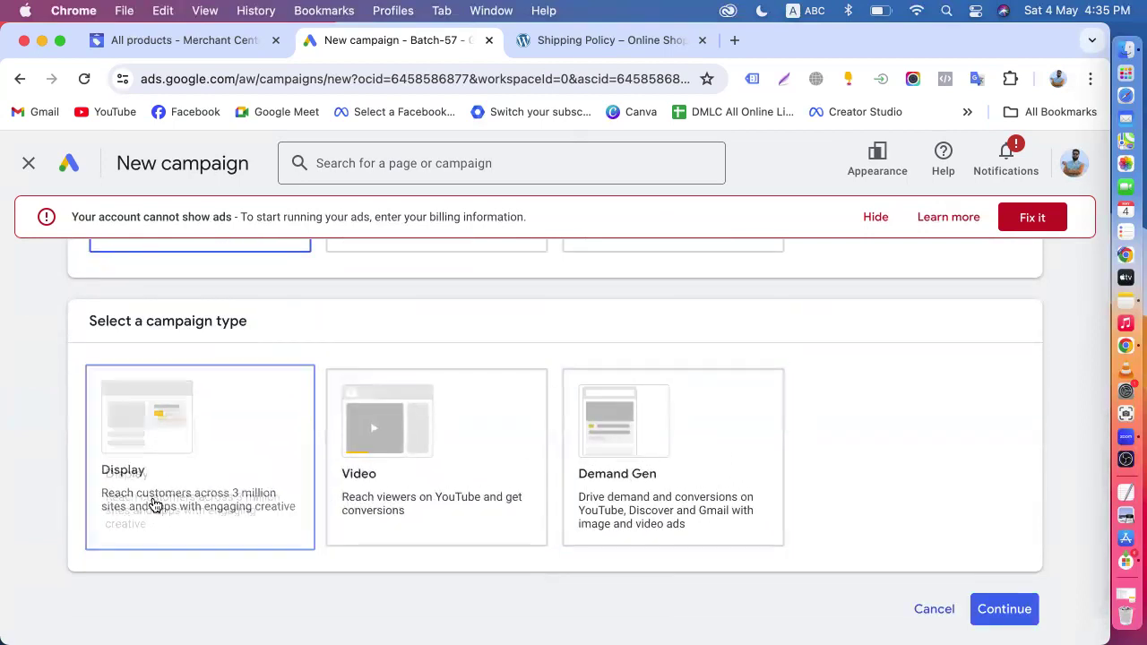
pyautogui.scroll(5, 560, 412)
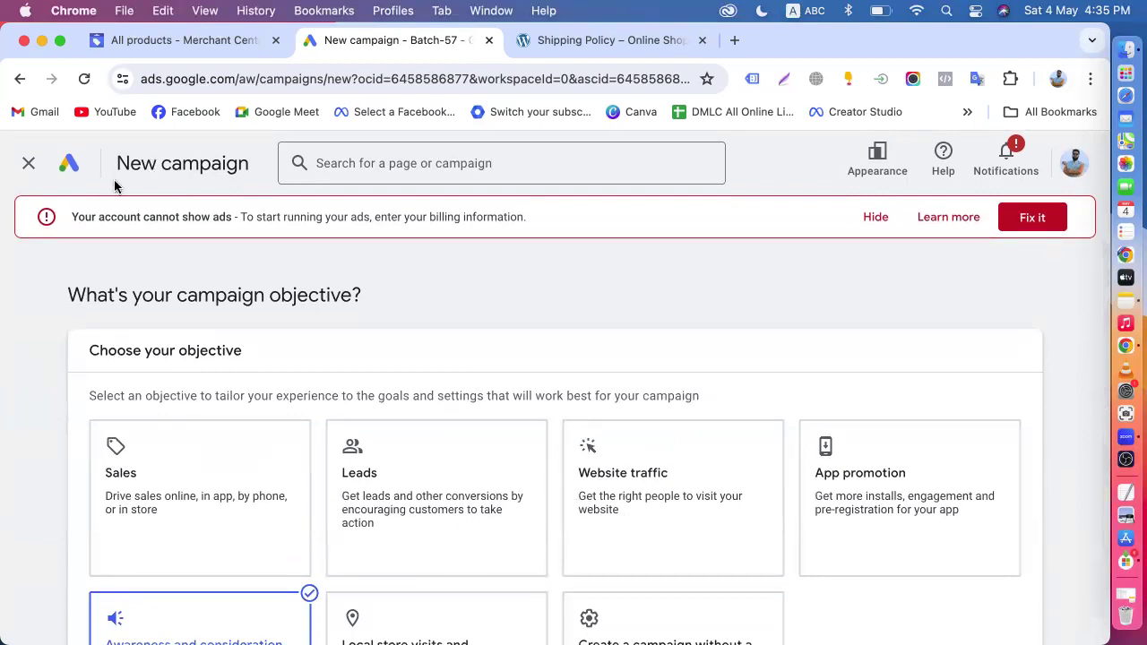
# - Return to the account overview and start another new campaign with the Website traffic objective
pyautogui.click(64, 167)
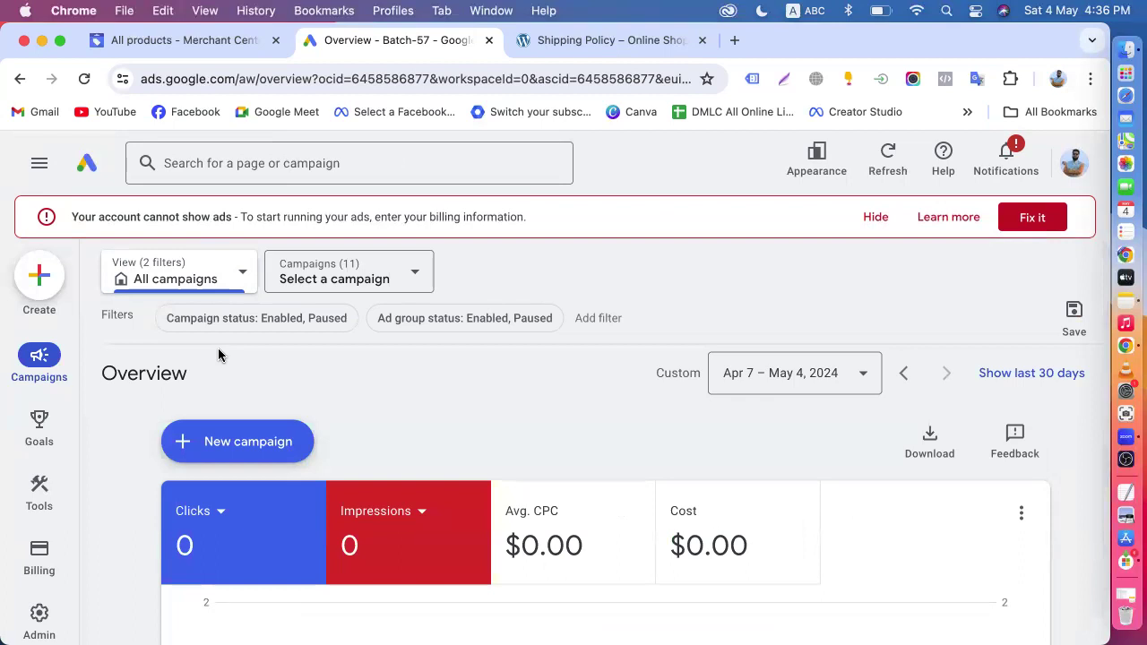
pyautogui.click(260, 441)
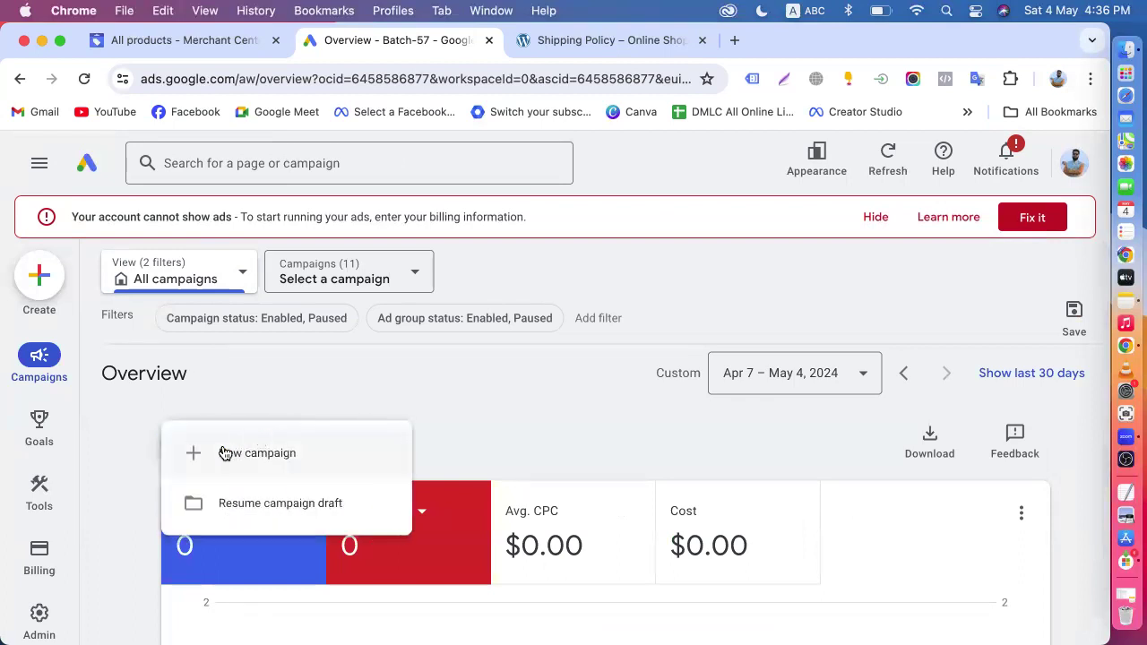
pyautogui.click(235, 453)
pyautogui.scroll(-1, 268, 403)
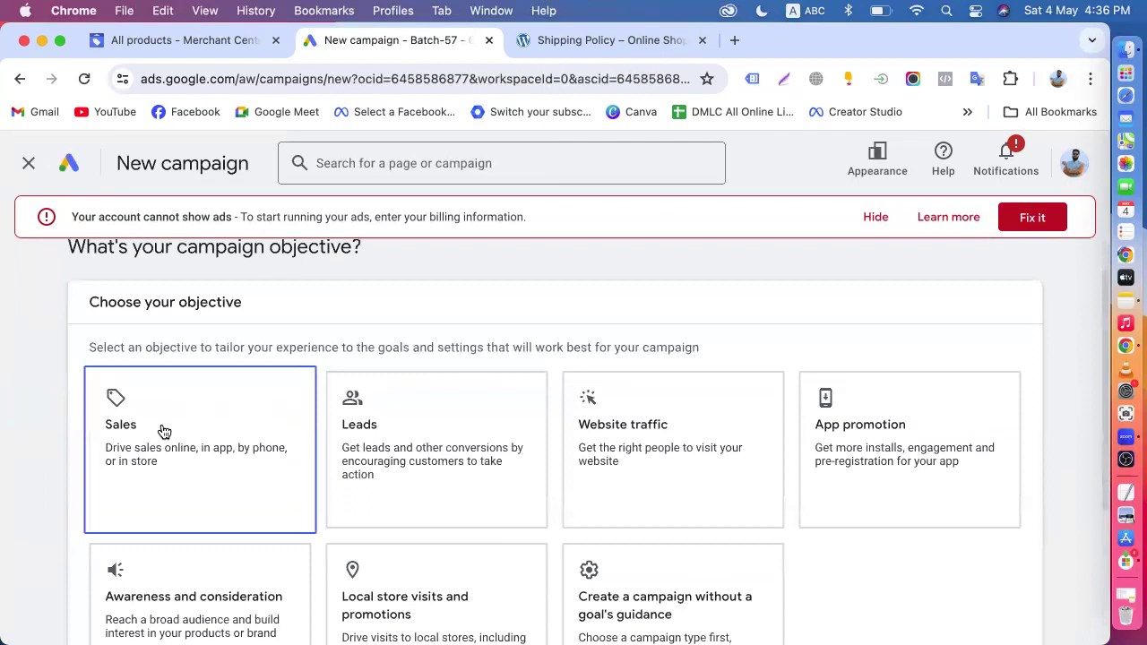
pyautogui.click(696, 477)
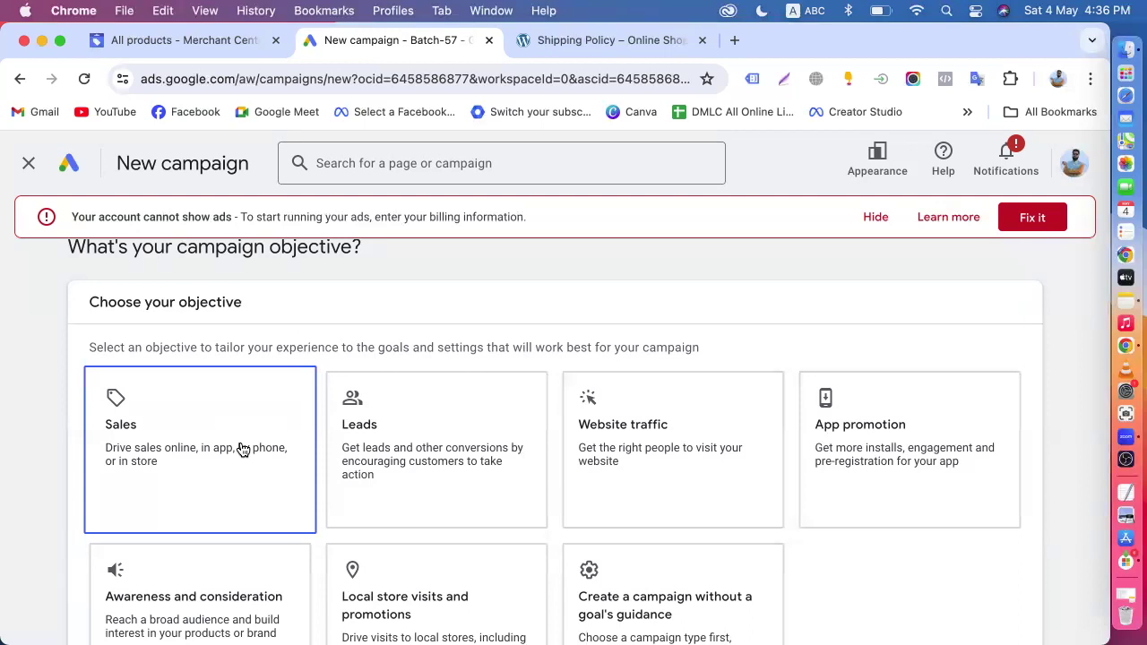
pyautogui.scroll(-2, 242, 448)
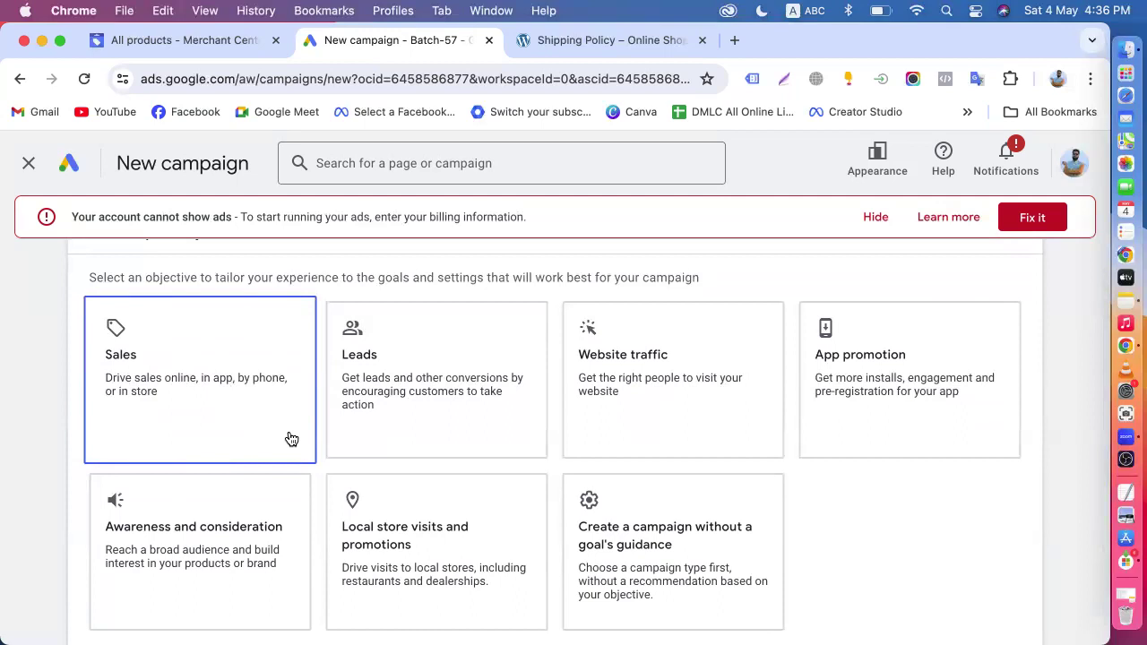
pyautogui.click(661, 343)
pyautogui.scroll(-3, 640, 397)
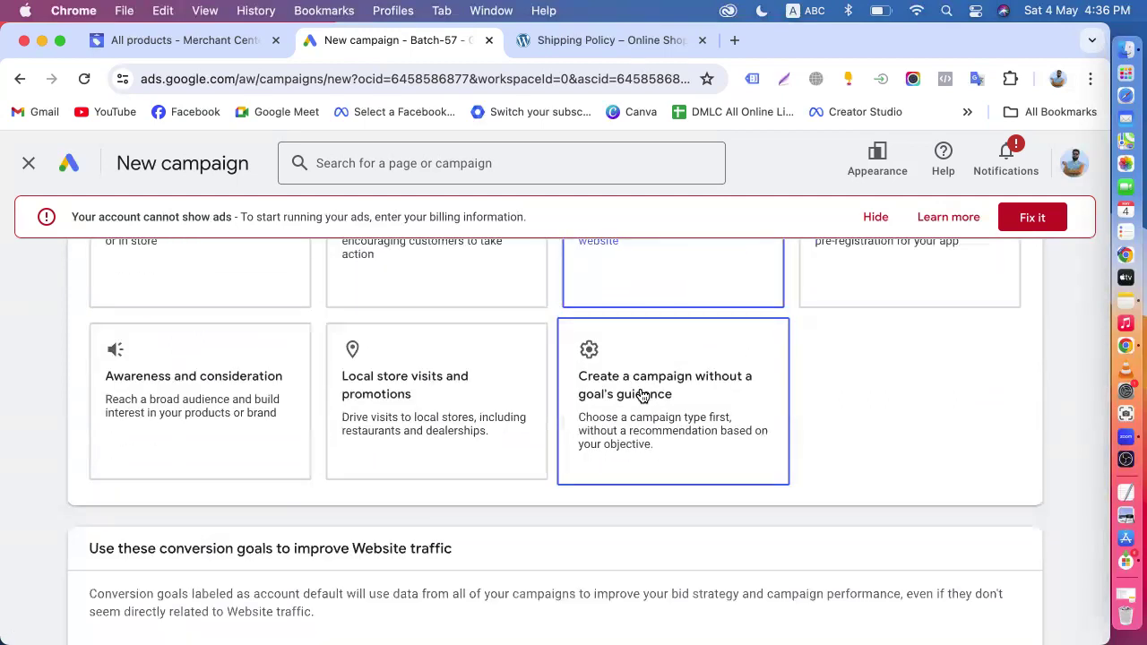
pyautogui.scroll(3, 641, 397)
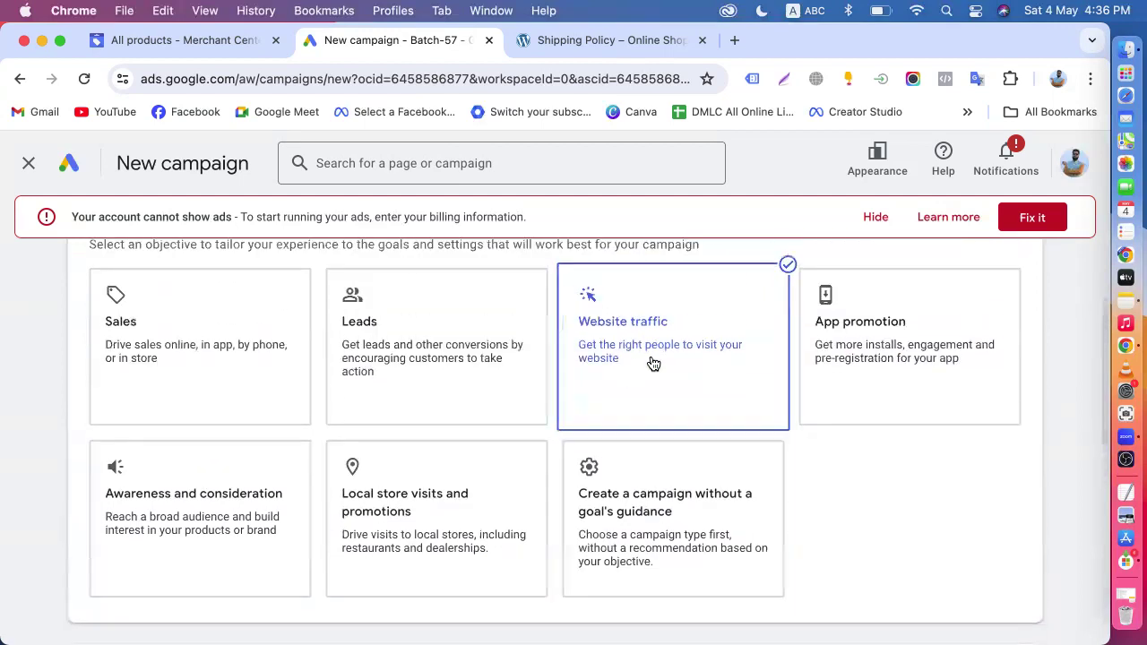
# - Change the campaign objective to Sales and look over its conversion goals
pyautogui.click(174, 380)
pyautogui.scroll(-5, 176, 376)
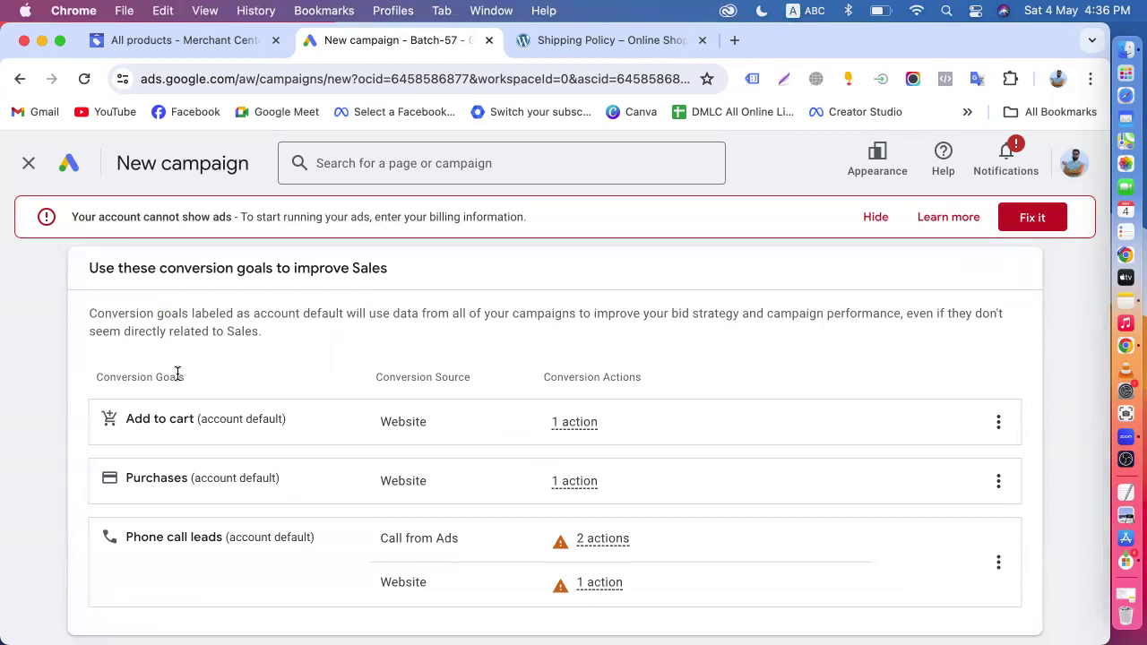
pyautogui.scroll(5, 178, 376)
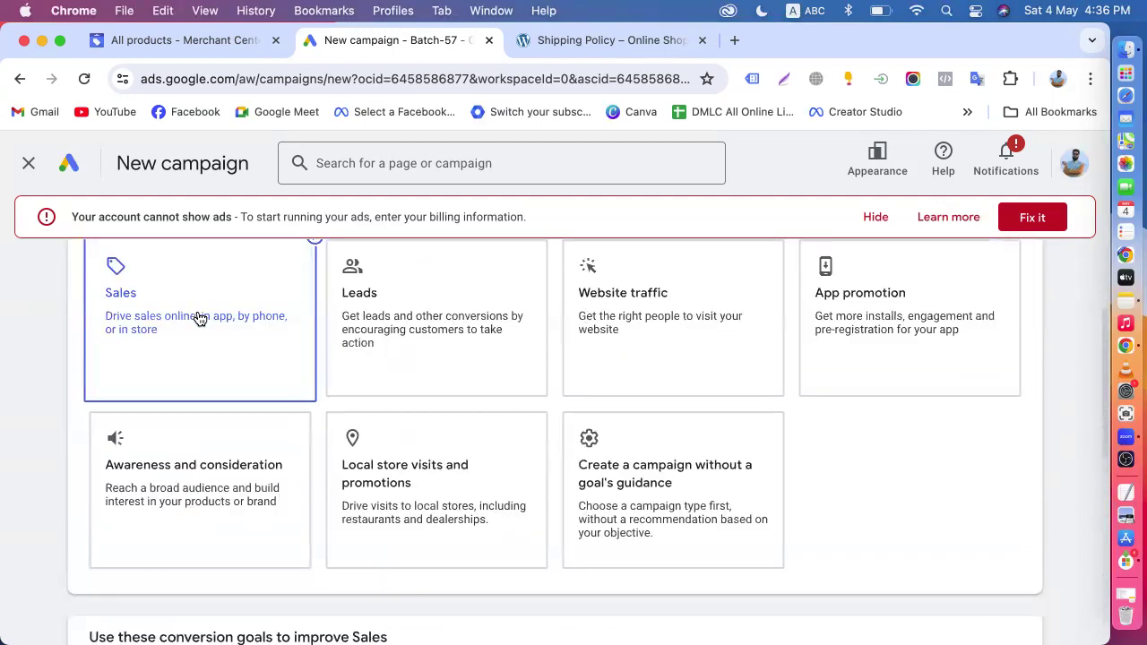
pyautogui.scroll(2, 199, 320)
pyautogui.scroll(-1, 199, 316)
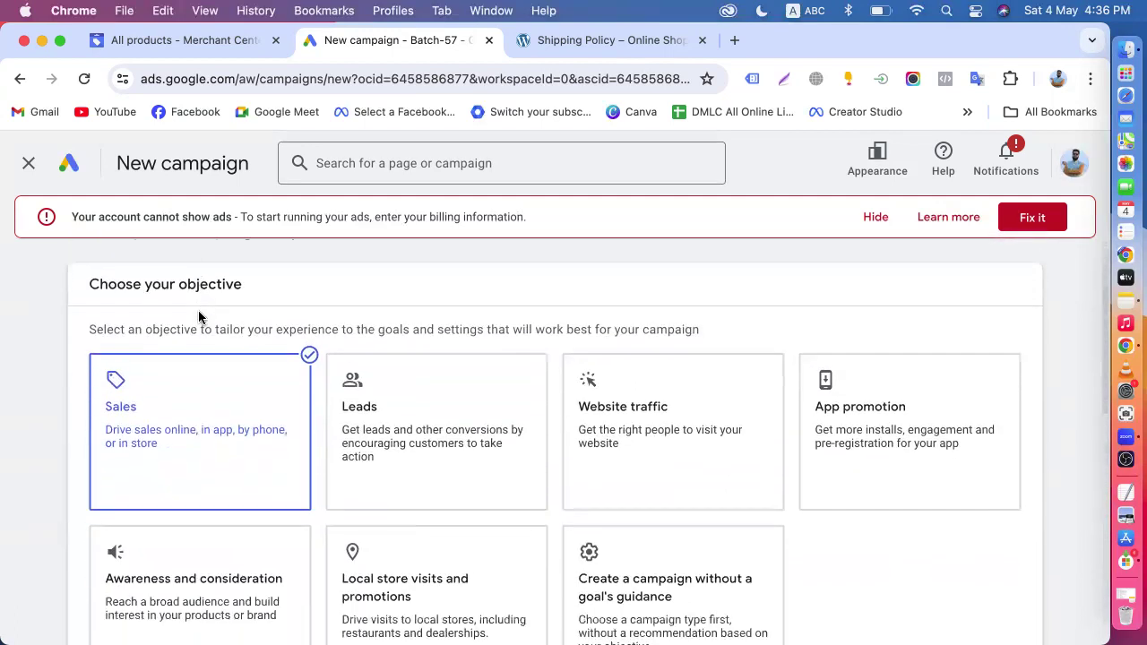
pyautogui.scroll(-1, 198, 316)
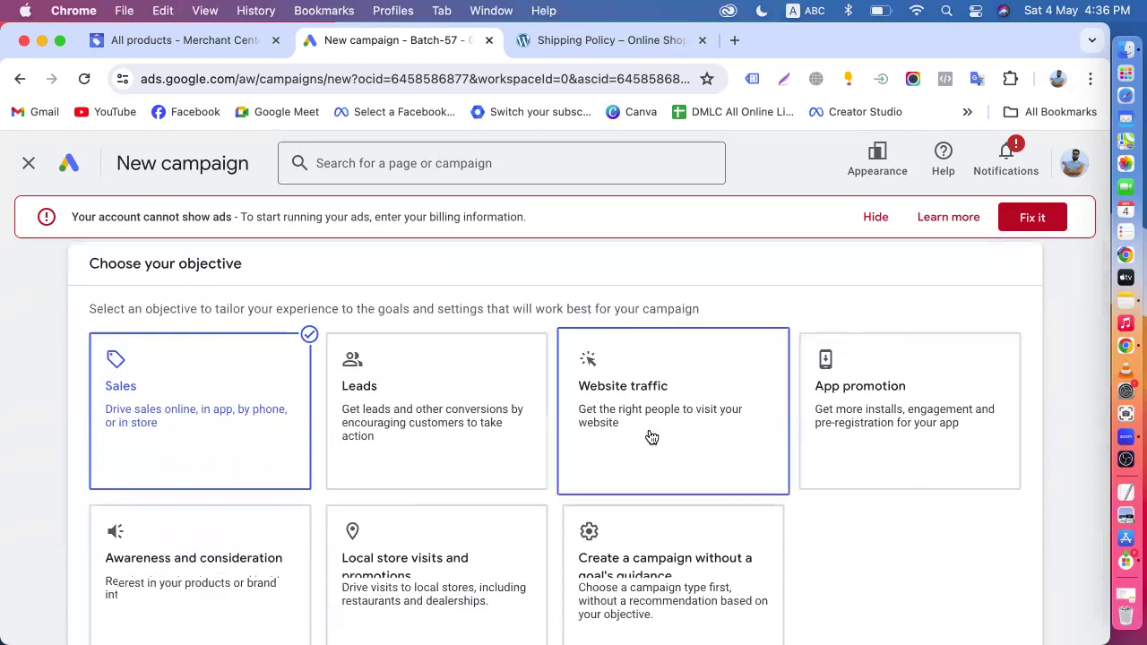
# - Set the campaign objective back to Website traffic and examine its conversion goals, including the Add to cart action details
pyautogui.click(651, 436)
pyautogui.moveTo(650, 435)
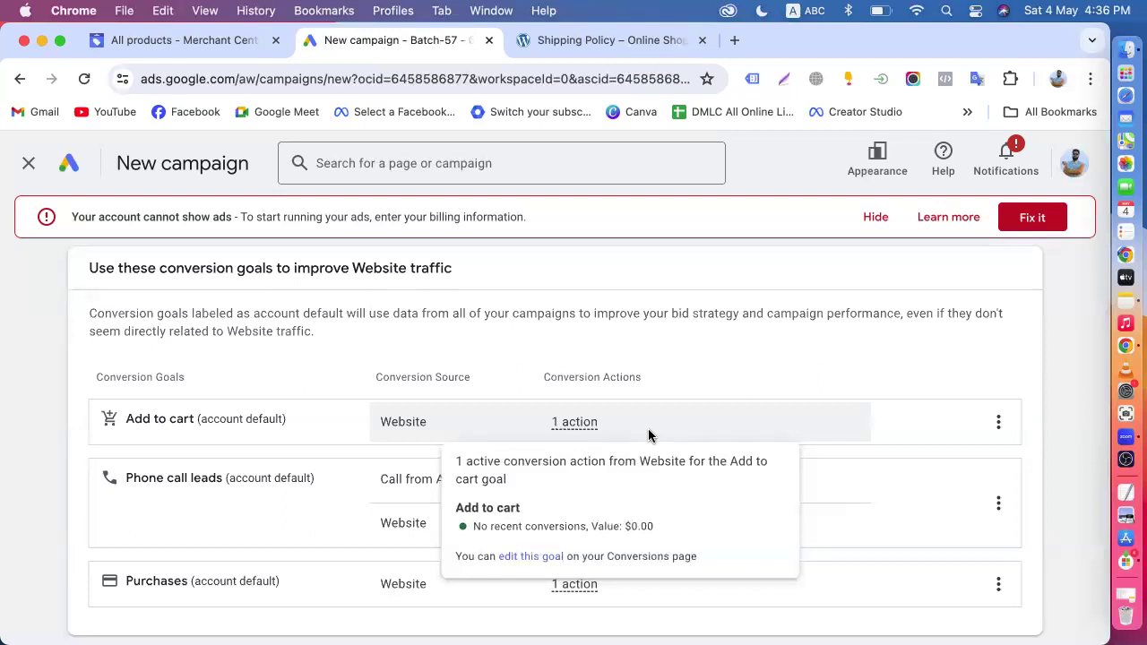
pyautogui.scroll(5, 650, 436)
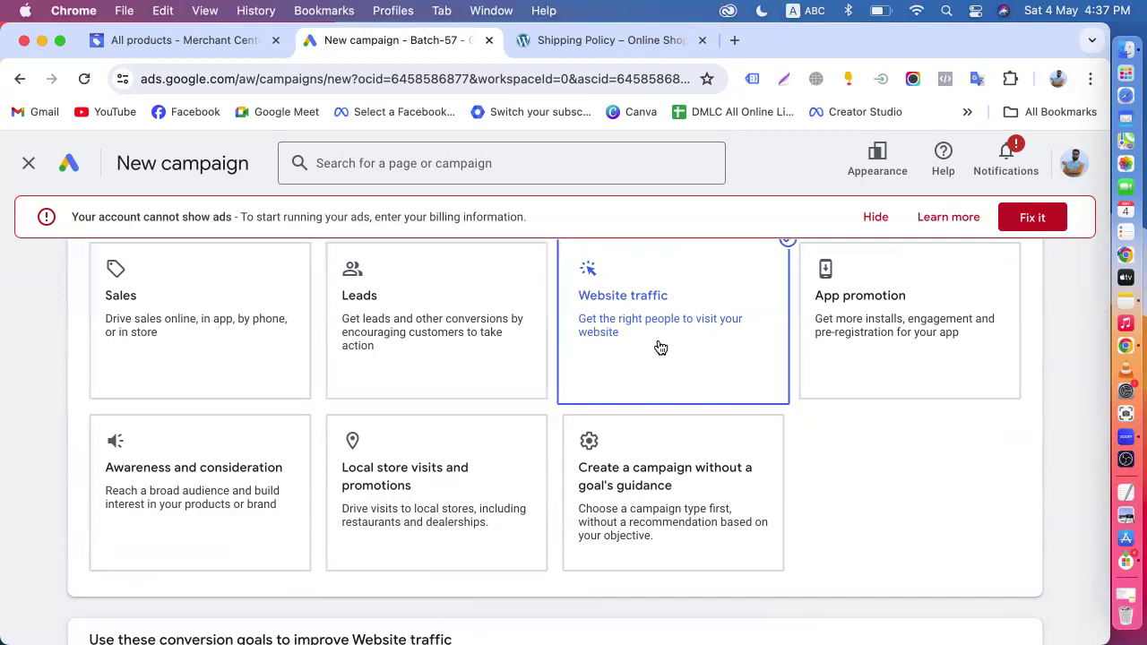
pyautogui.scroll(-2, 661, 348)
pyautogui.scroll(-5, 660, 348)
pyautogui.moveTo(442, 419)
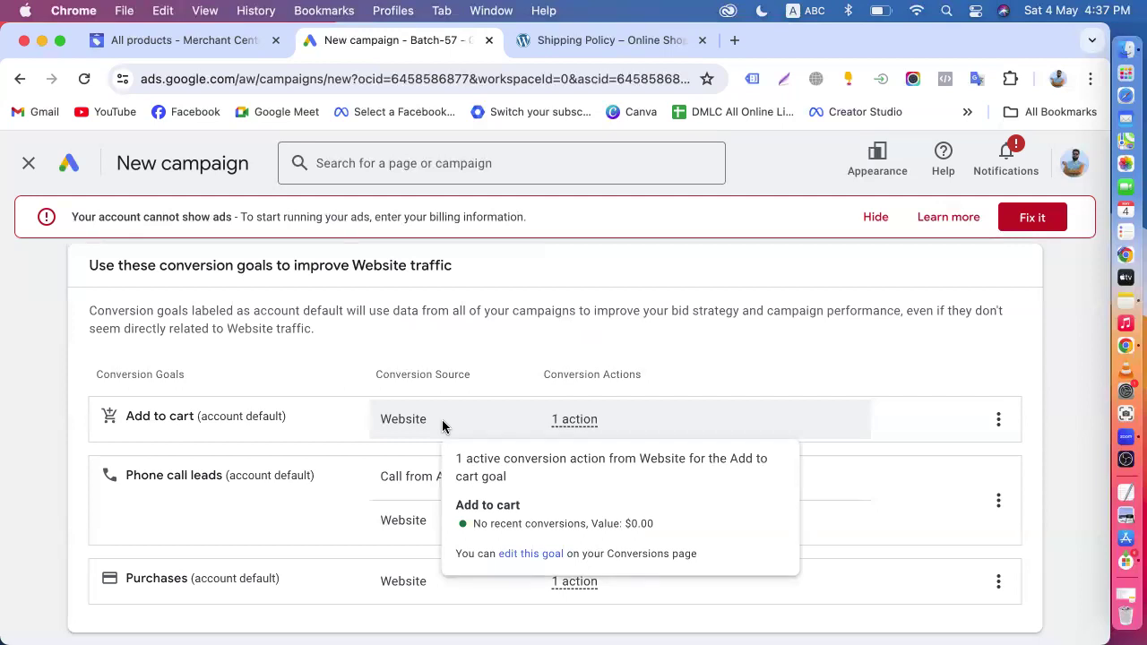
pyautogui.scroll(7, 442, 419)
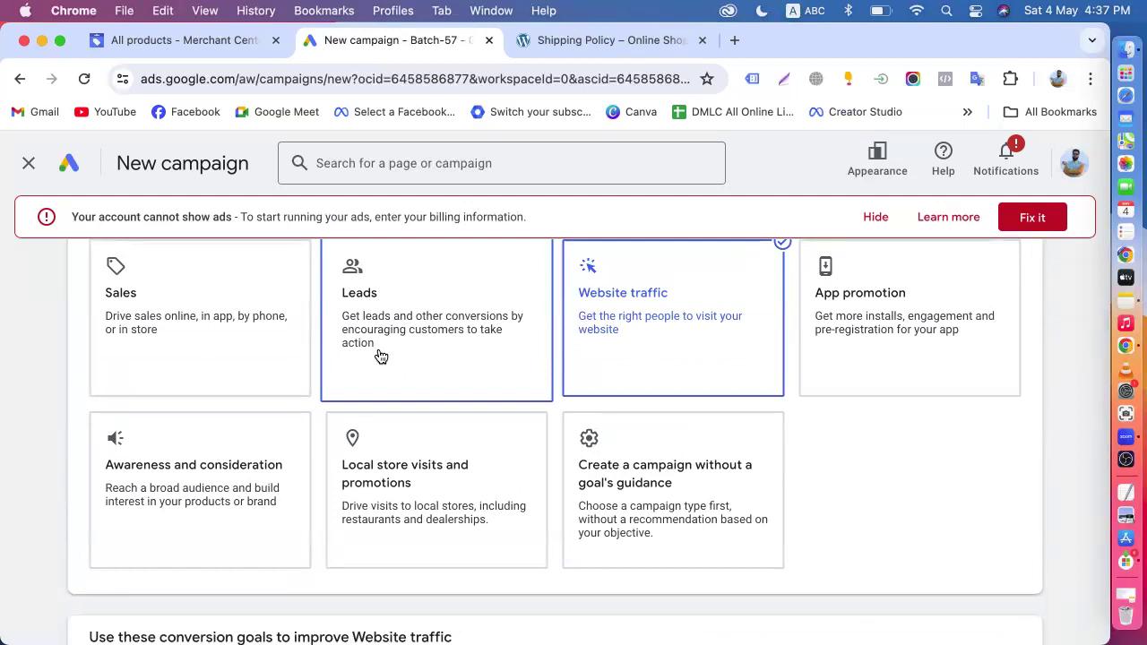
pyautogui.scroll(3, 381, 356)
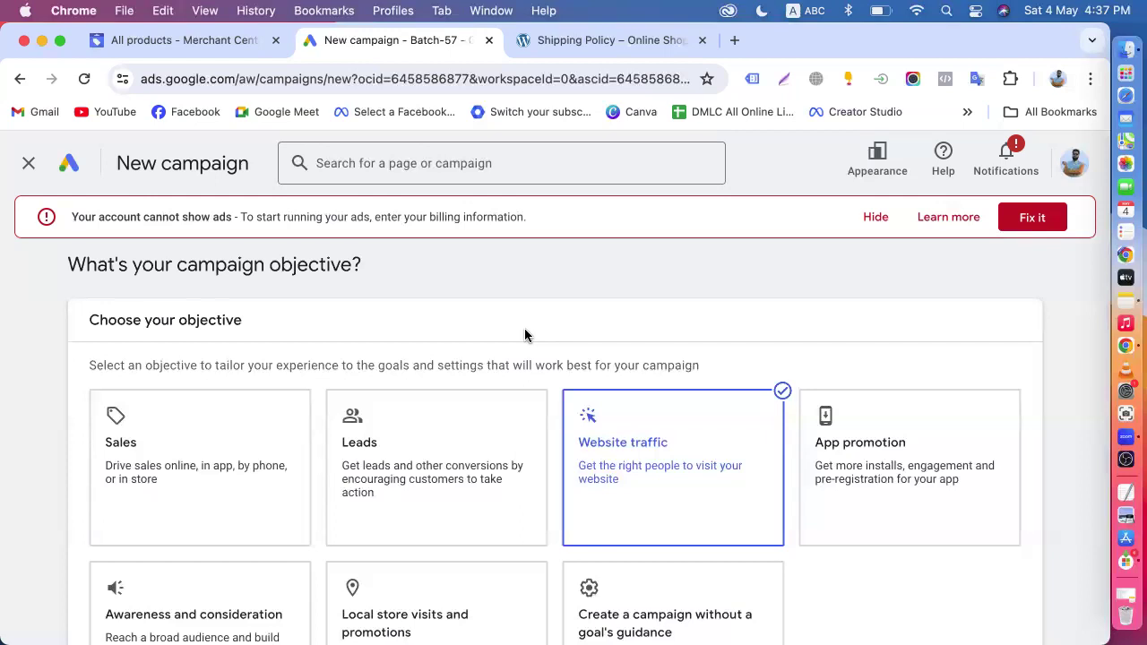
# - Change the campaign objective to Sales, continue past its conversion goals and review the available campaign types, including Search and Display
pyautogui.click(184, 451)
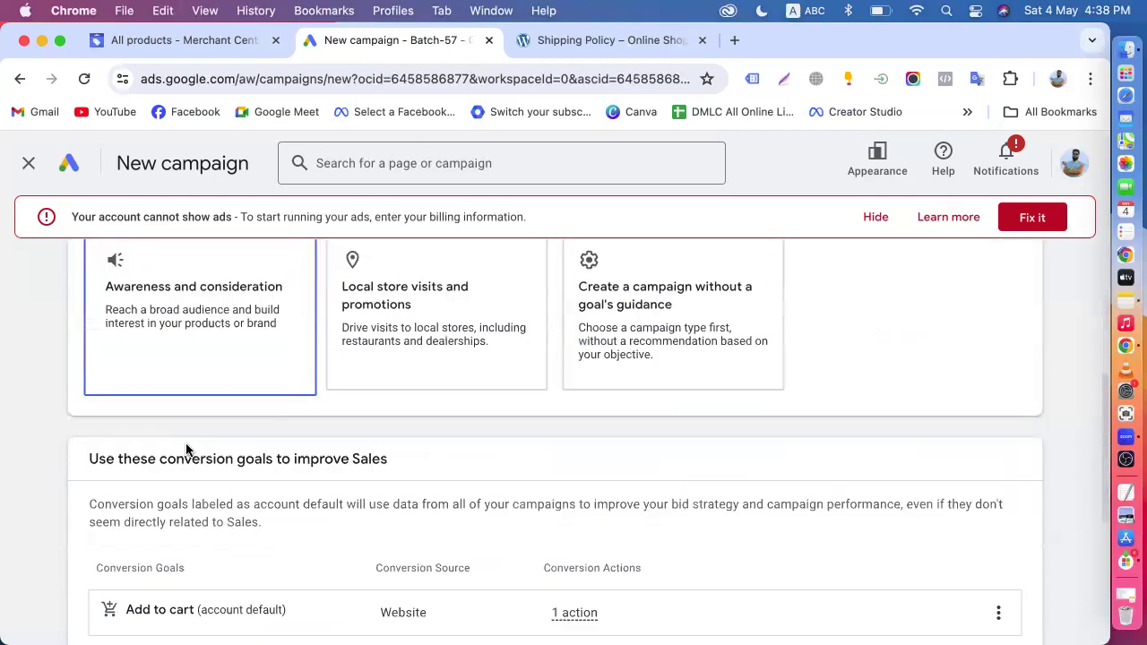
pyautogui.scroll(-3, 618, 431)
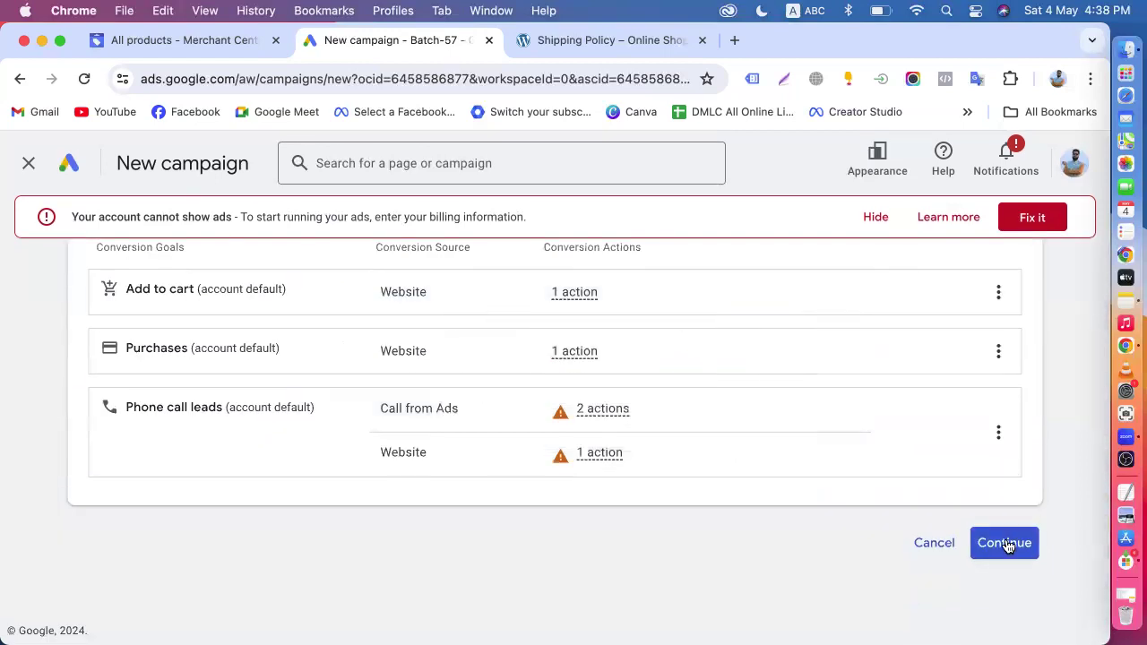
pyautogui.scroll(-5, 619, 470)
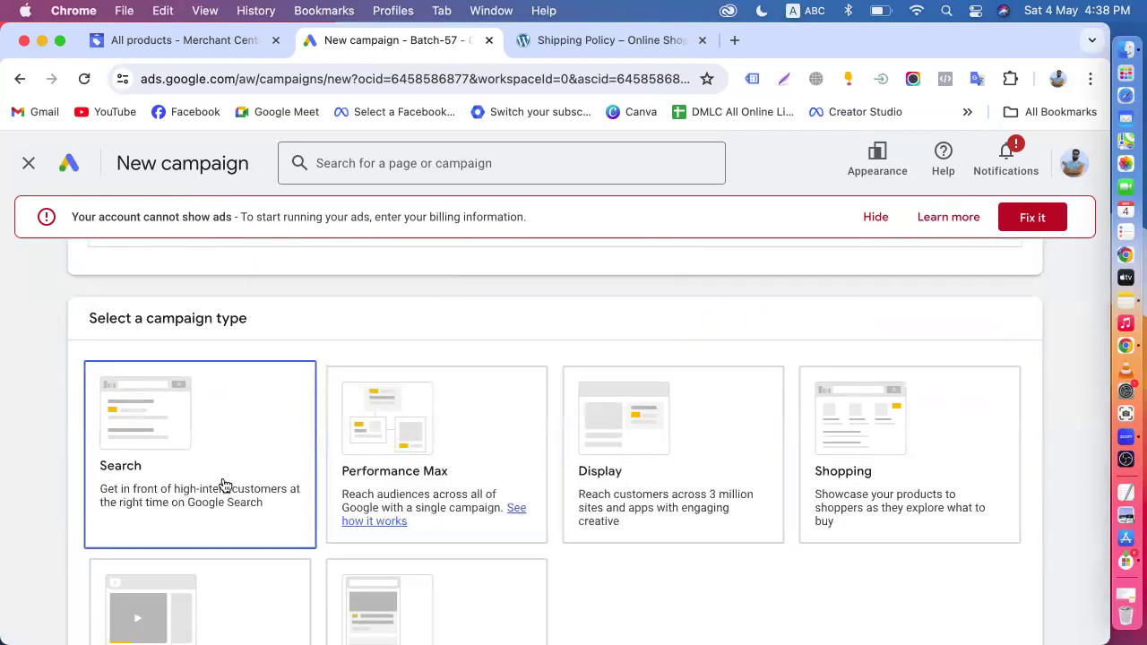
pyautogui.scroll(-3, 233, 499)
pyautogui.click(618, 389)
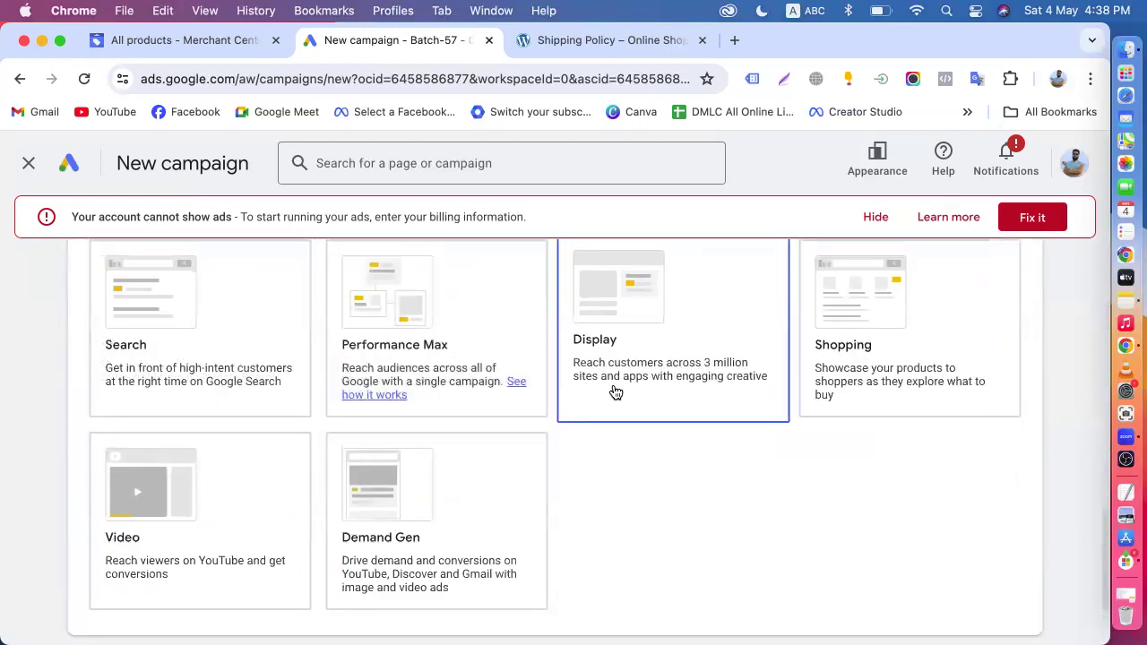
pyautogui.scroll(3, 615, 391)
pyautogui.click(163, 441)
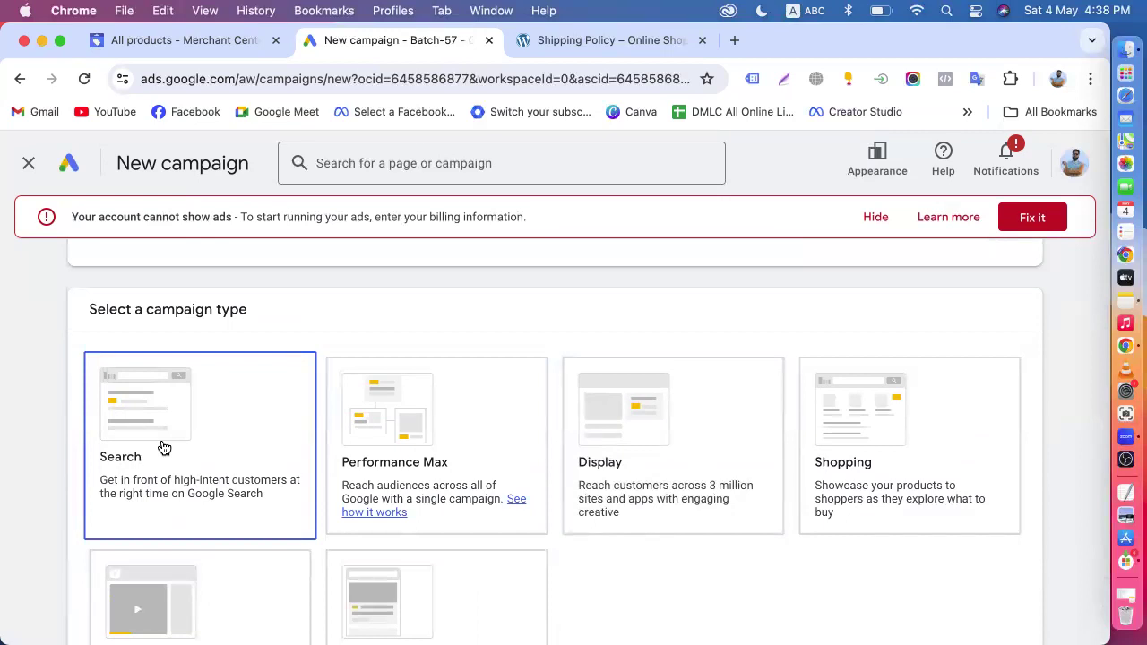
pyautogui.scroll(10, 682, 369)
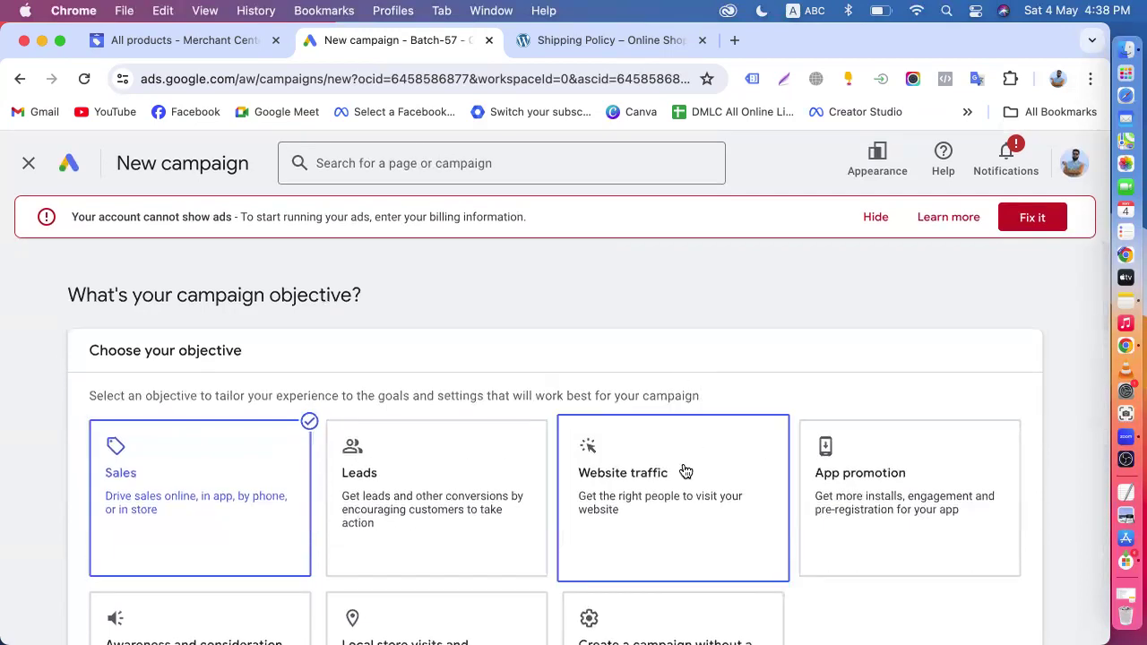
pyautogui.scroll(-7, 684, 471)
pyautogui.scroll(-3, 198, 482)
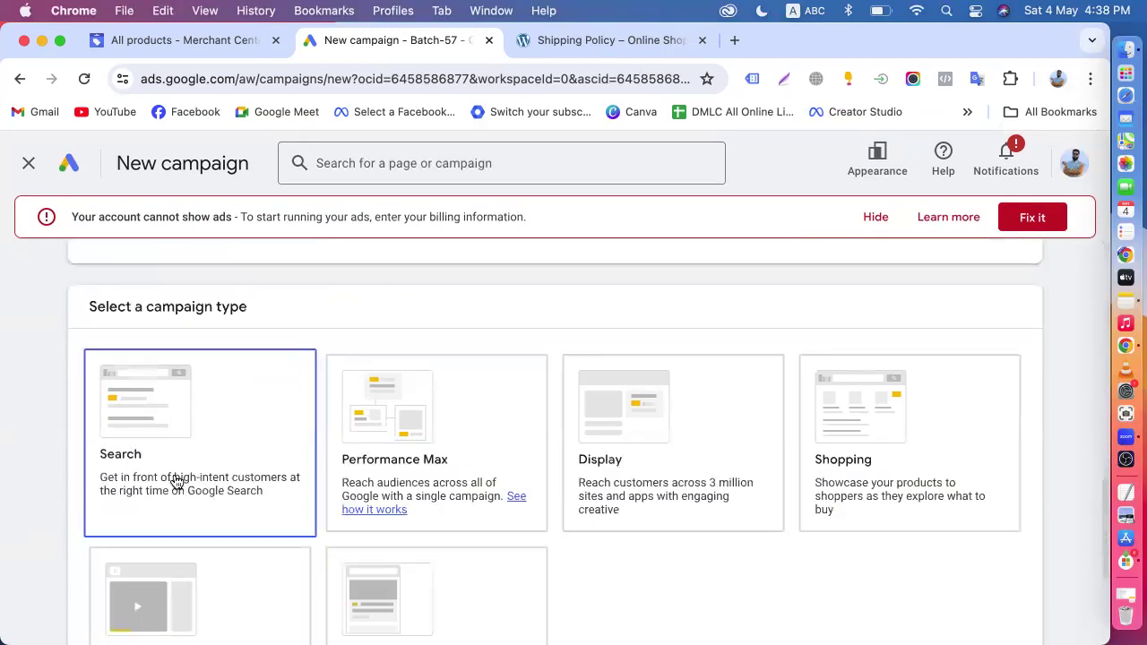
# - Open the Fiverr website in a new browser tab
pyautogui.click(733, 39)
pyautogui.write('fiverr')
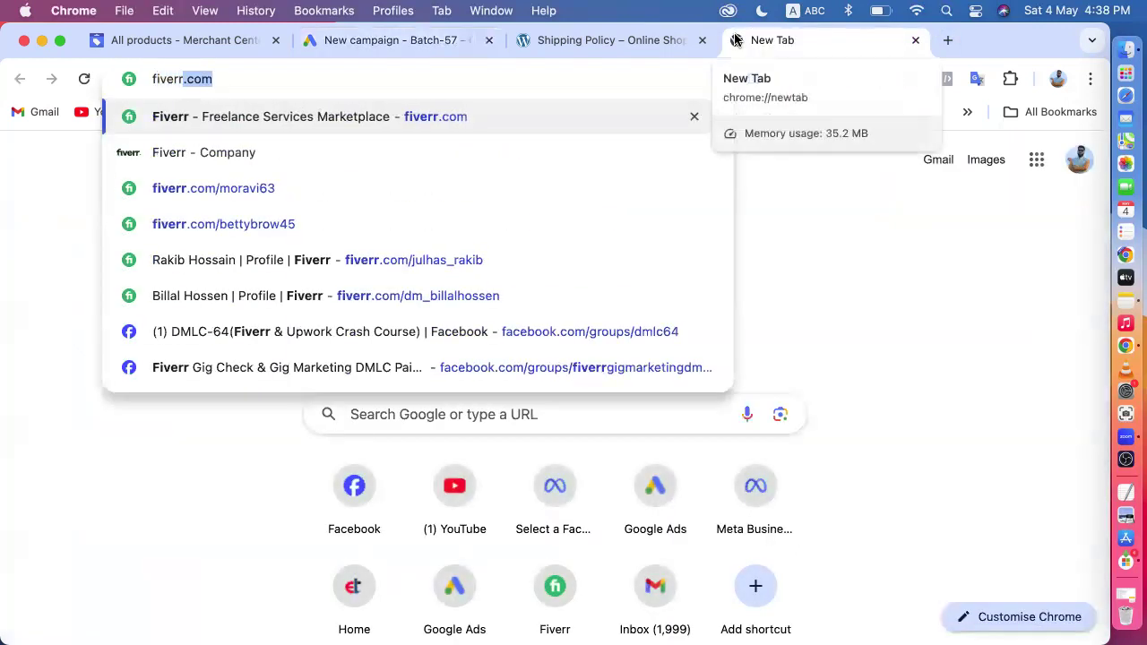
pyautogui.press('Return')
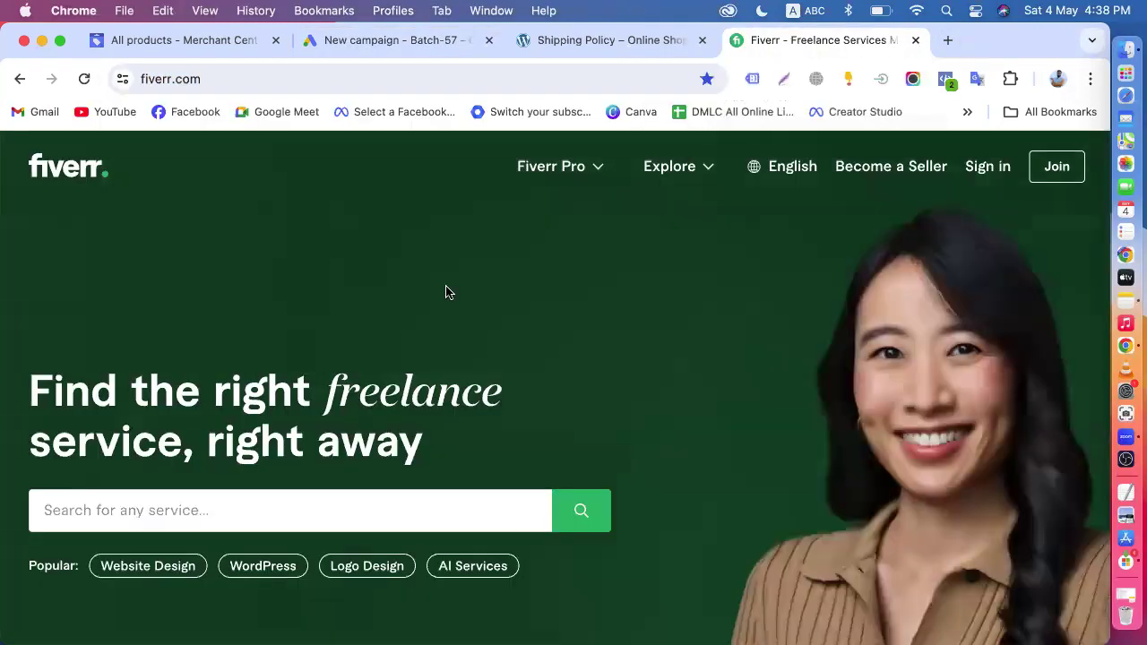
# - Dismiss the Google sign-in prompt and search Fiverr's services for "google ads"
pyautogui.click(247, 499)
pyautogui.write('g')
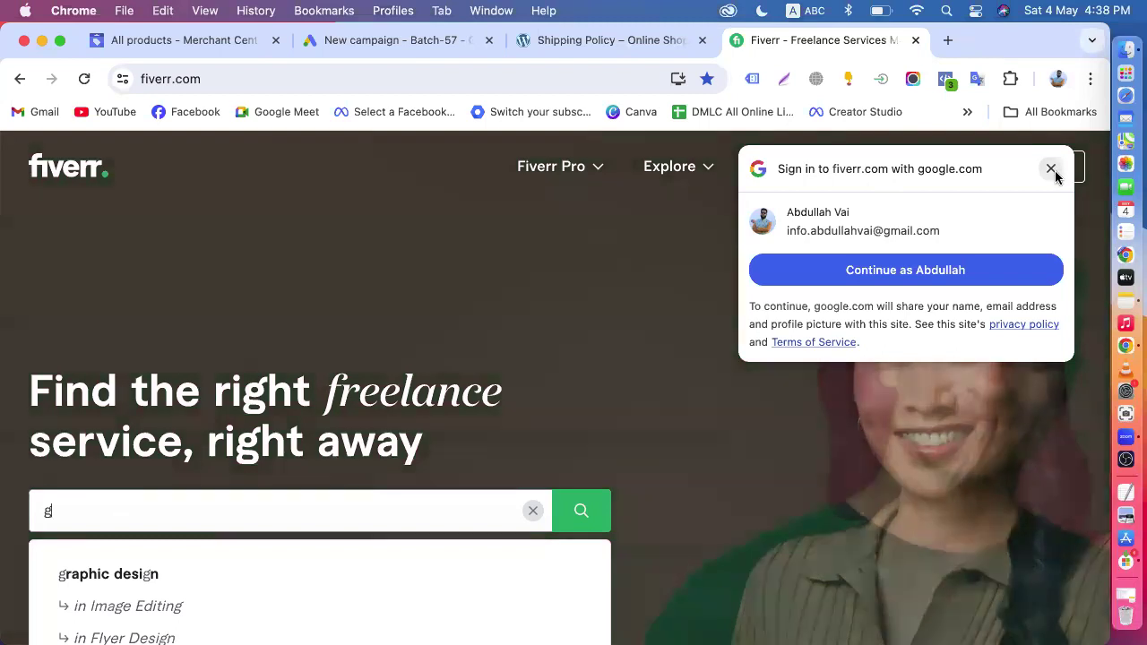
pyautogui.click(1054, 173)
pyautogui.write('ood')
pyautogui.press('BackSpace')
pyautogui.write('gl')
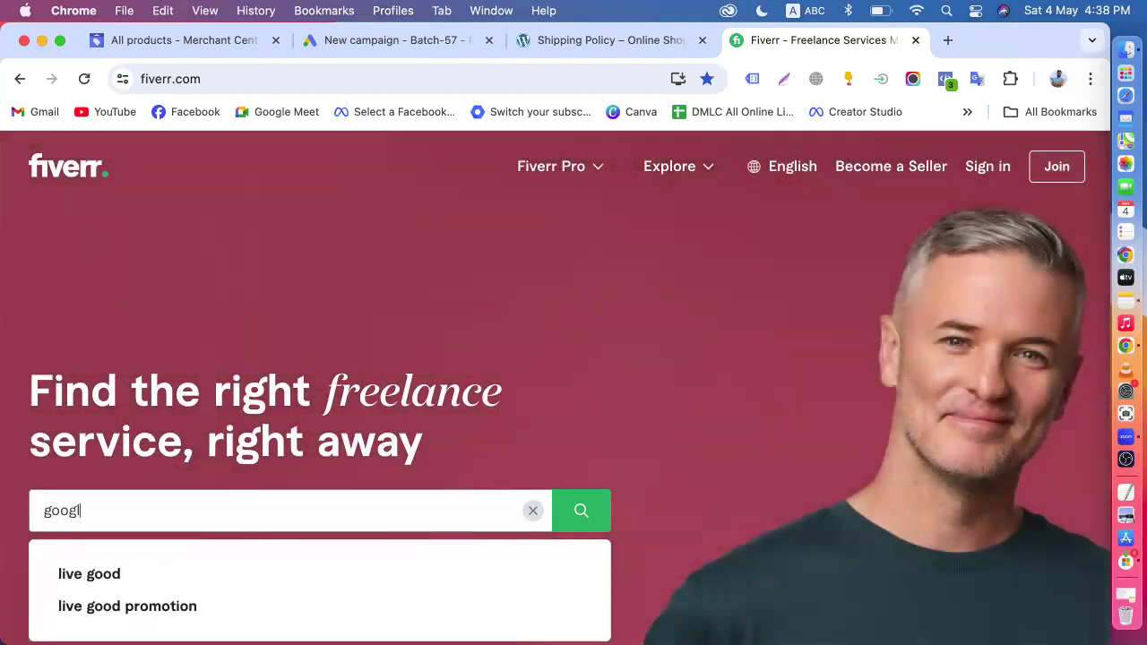
pyautogui.write('e ads')
pyautogui.press('Return')
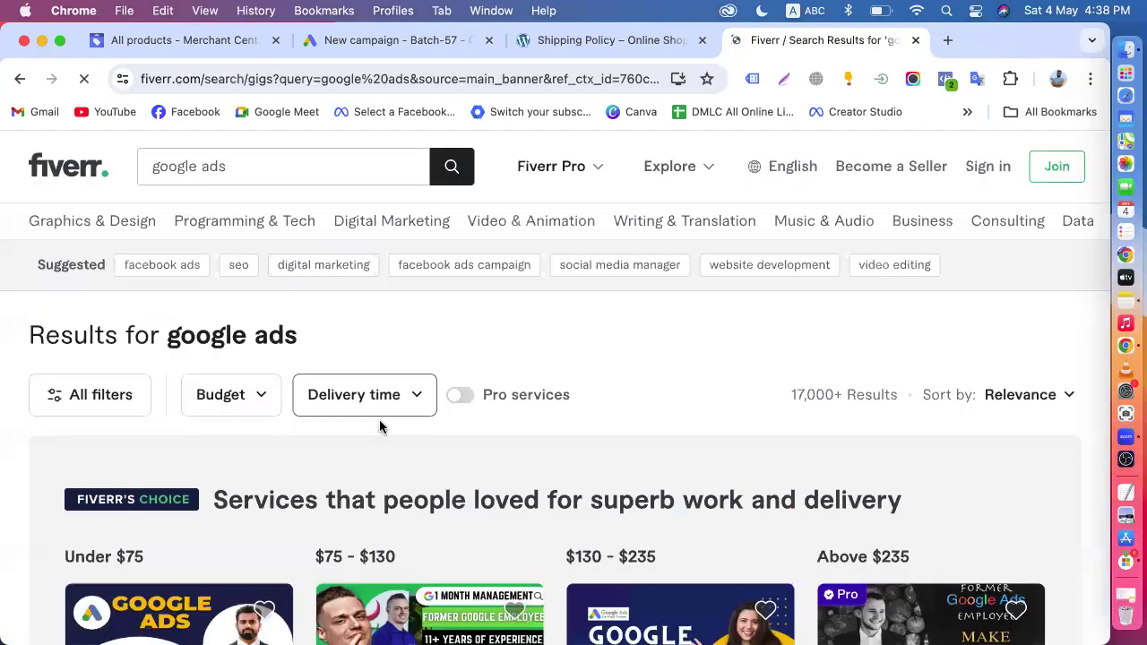
# - Examine the gigs in the google ads results, comparing their services, seller levels and starting prices
pyautogui.scroll(-5, 384, 403)
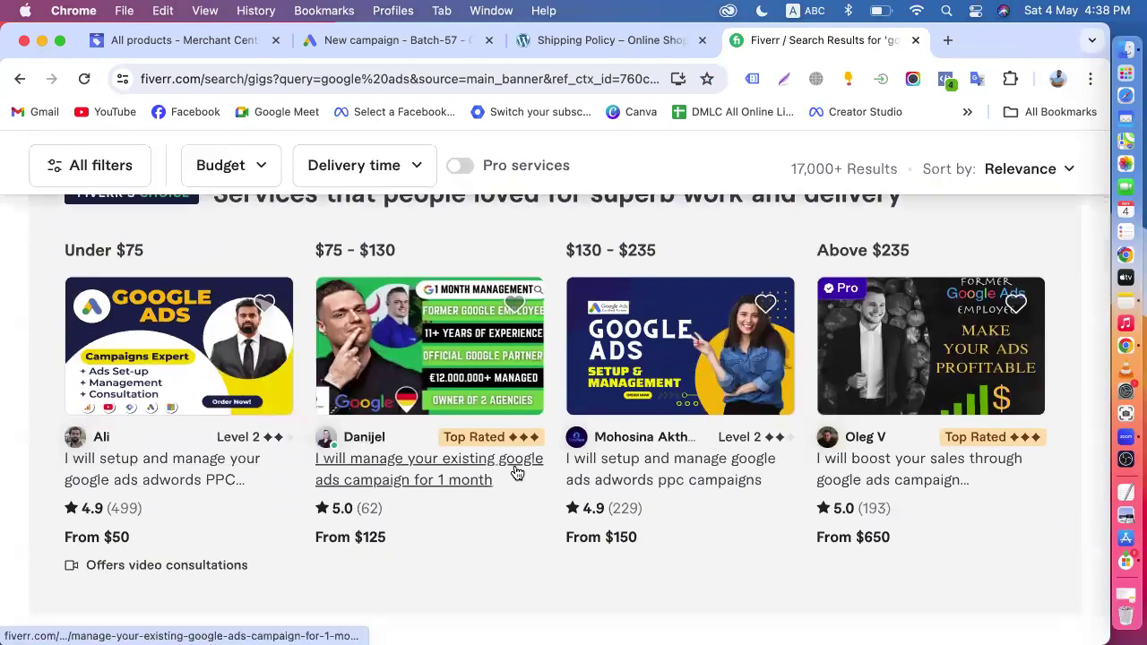
pyautogui.scroll(-3, 516, 472)
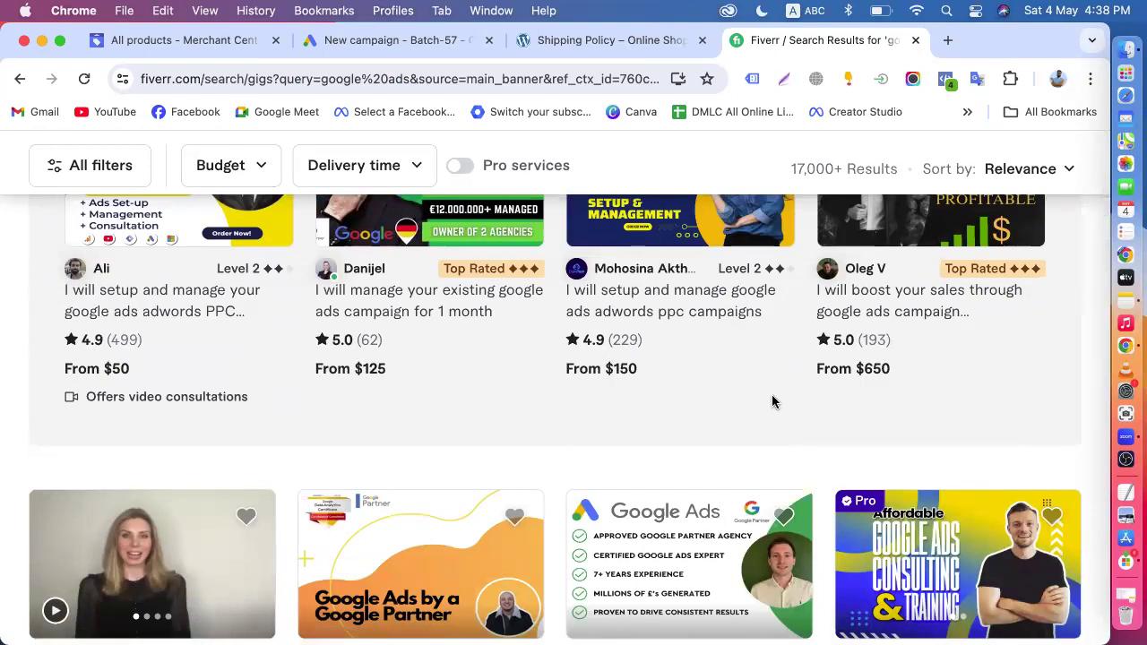
pyautogui.scroll(15, 772, 401)
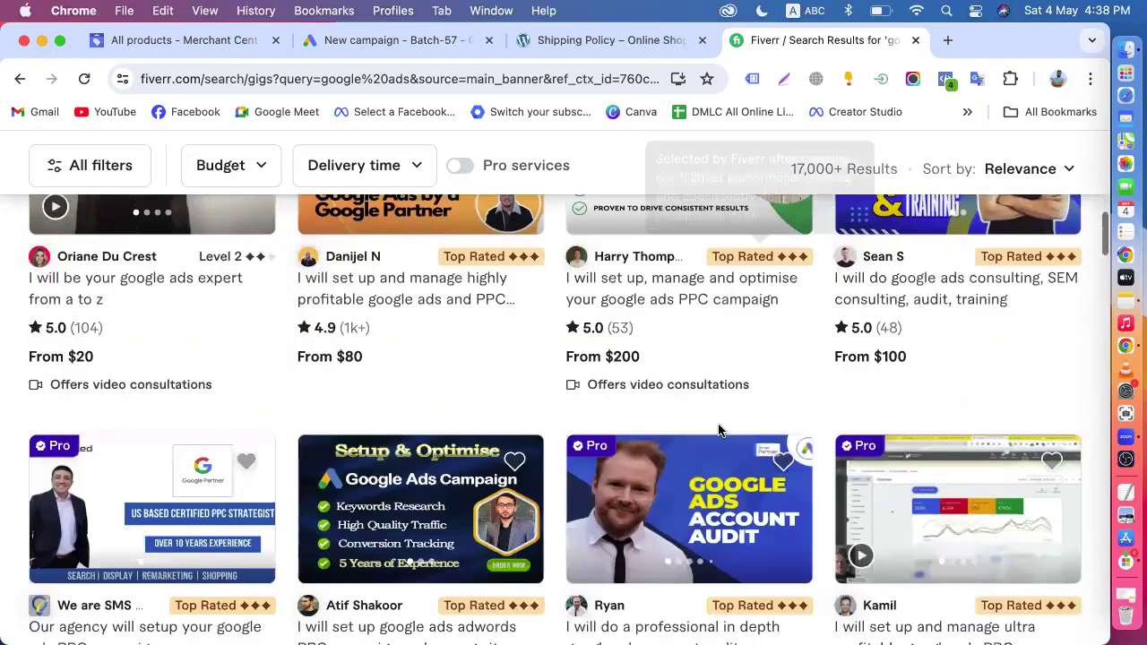
pyautogui.scroll(-1, 58, 481)
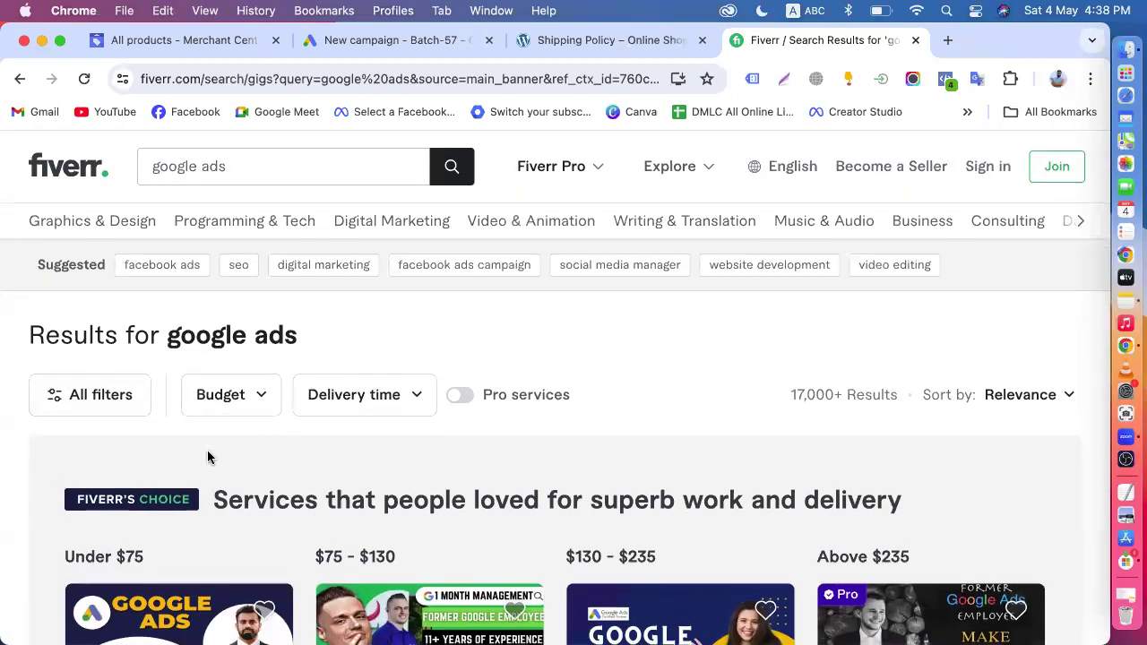
pyautogui.scroll(-3, 532, 300)
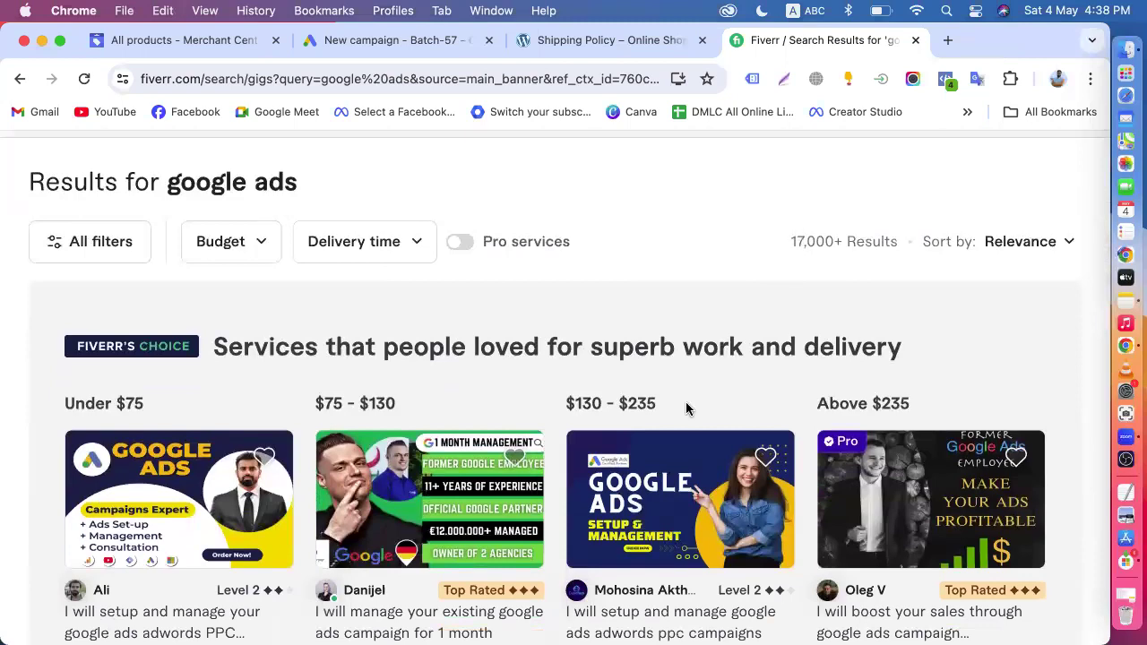
pyautogui.scroll(-10, 622, 458)
pyautogui.scroll(-4, 627, 462)
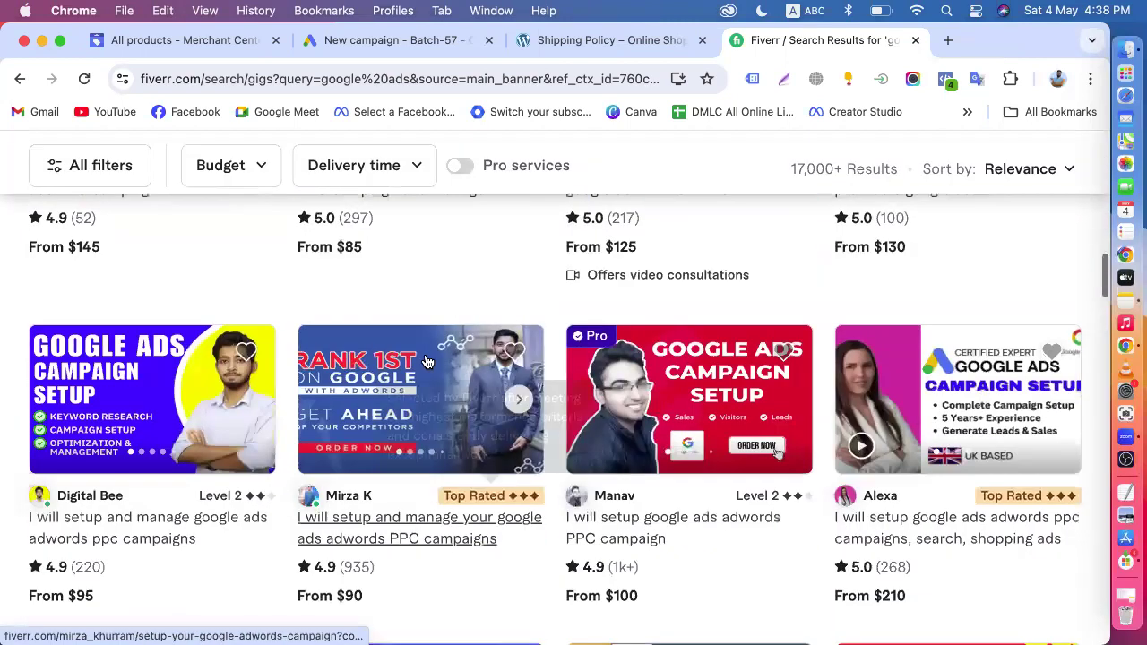
pyautogui.scroll(-6, 488, 385)
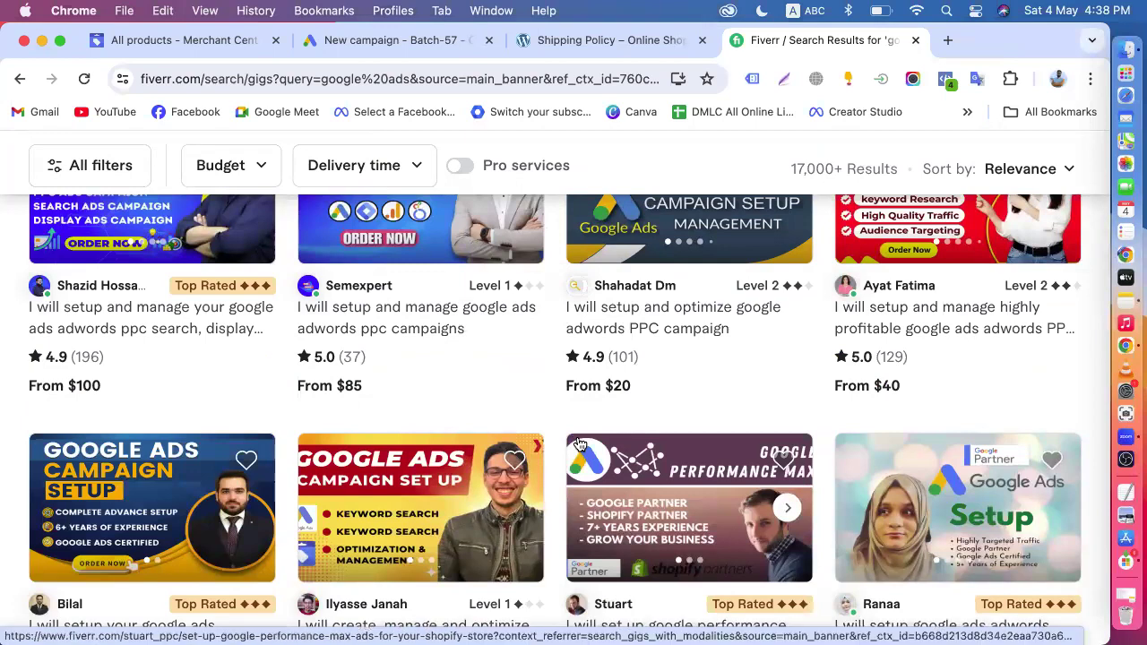
pyautogui.scroll(-5, 581, 445)
pyautogui.scroll(2, 543, 362)
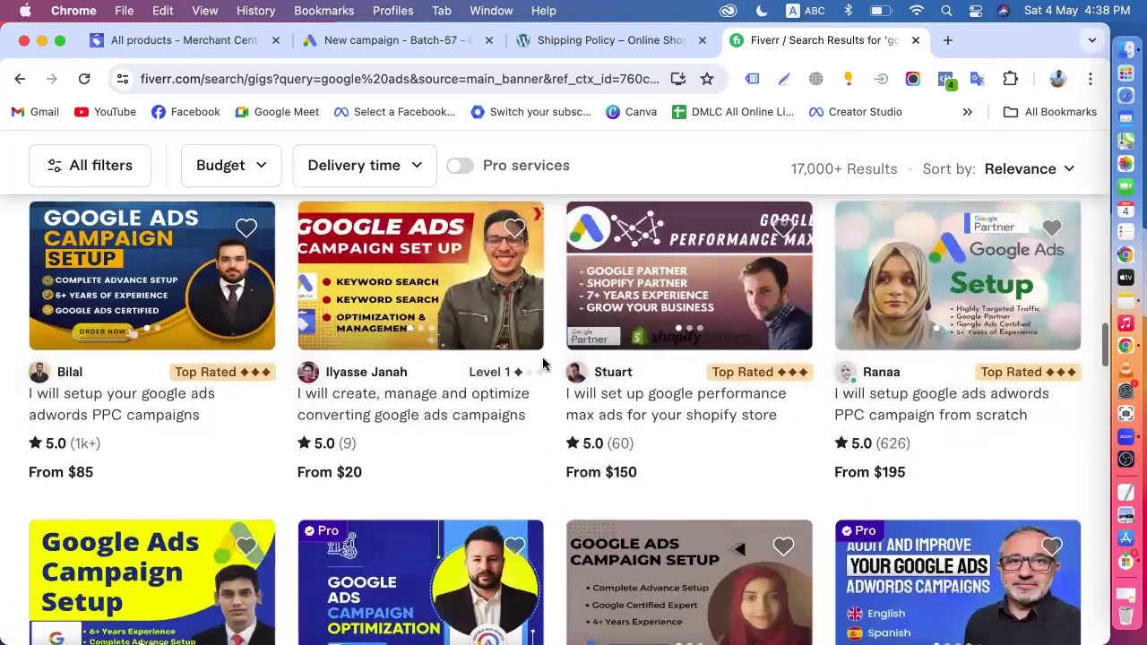
pyautogui.scroll(10, 543, 363)
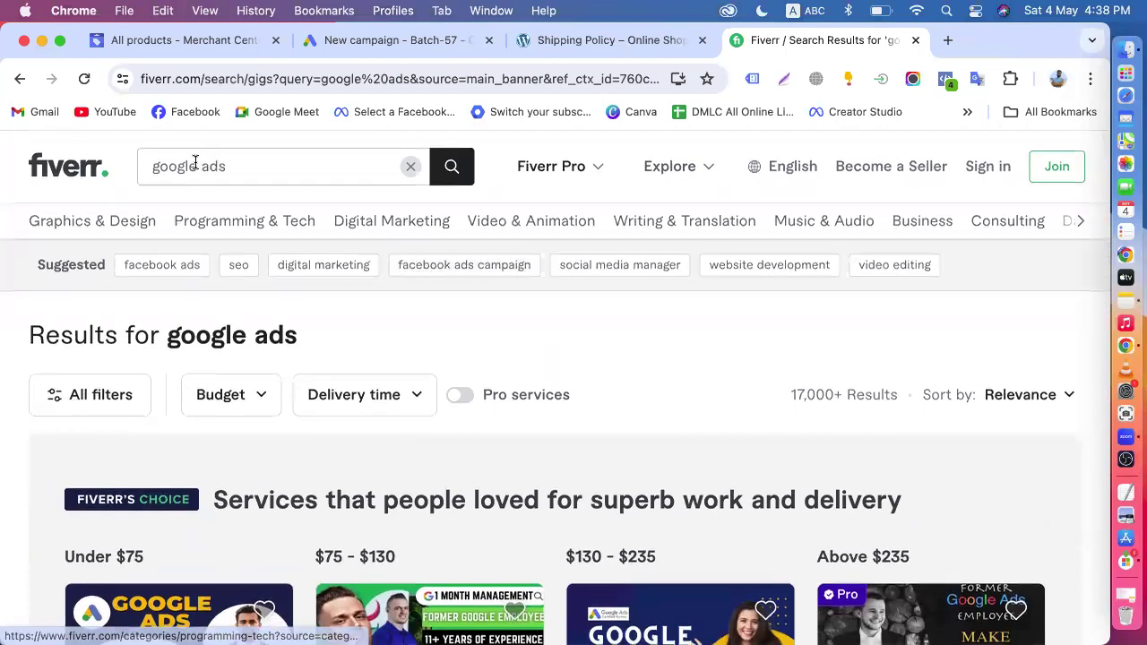
# - Change the Fiverr search query to "google display ads" and run the search
pyautogui.moveTo(199, 166); pyautogui.dragTo(120, 171)
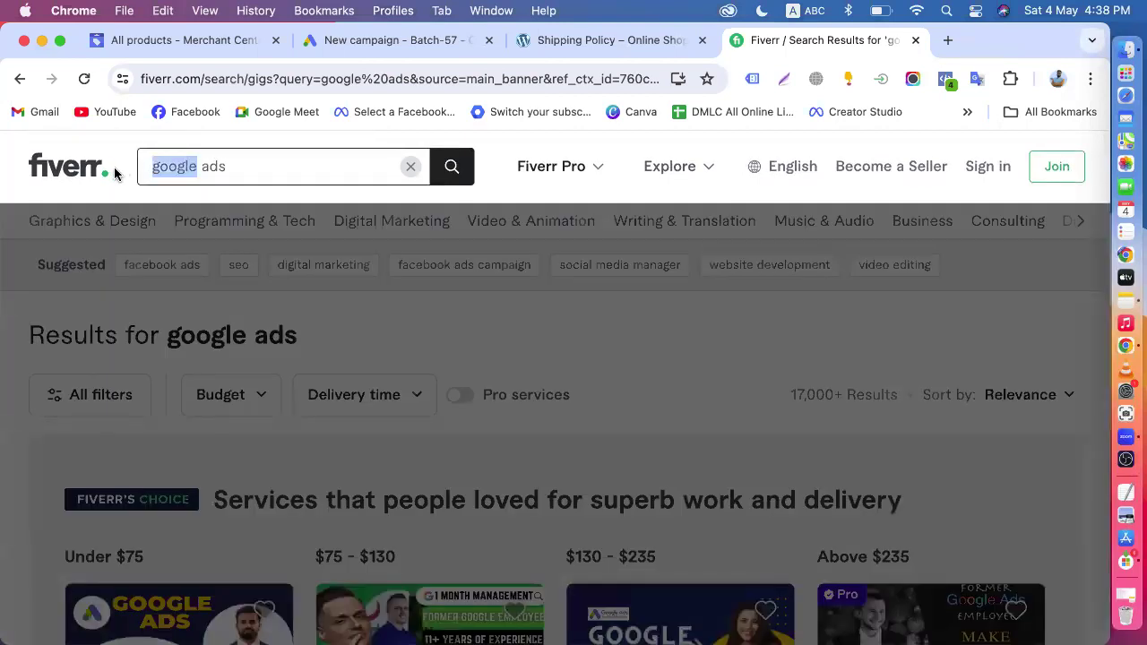
pyautogui.click(202, 167)
pyautogui.write('display')
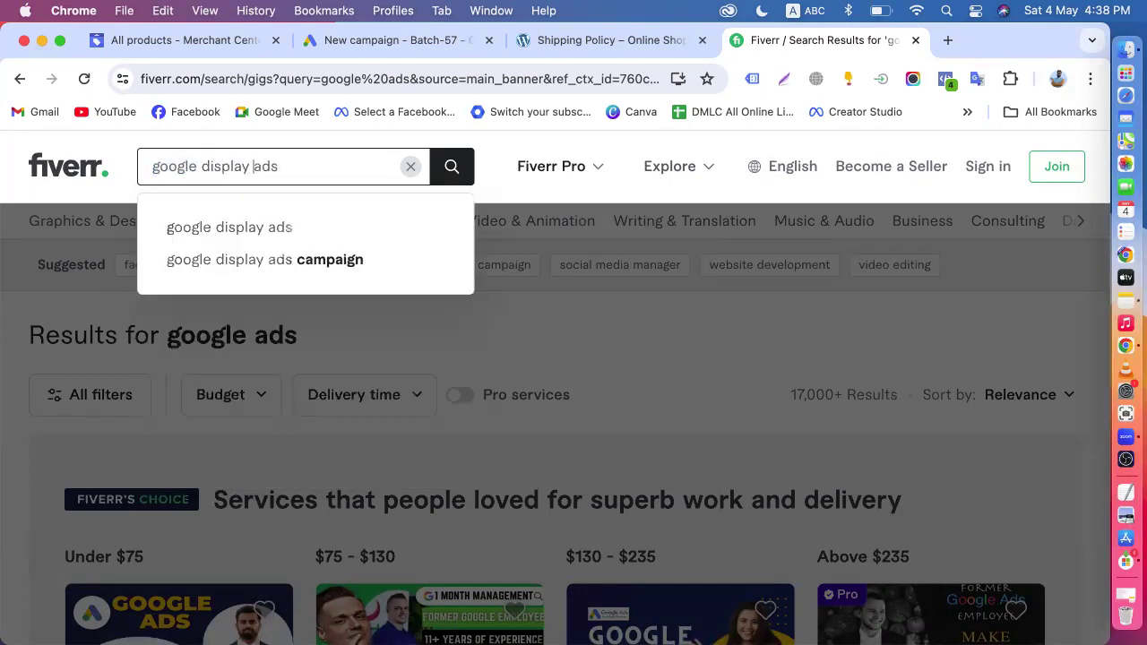
pyautogui.press('Return')
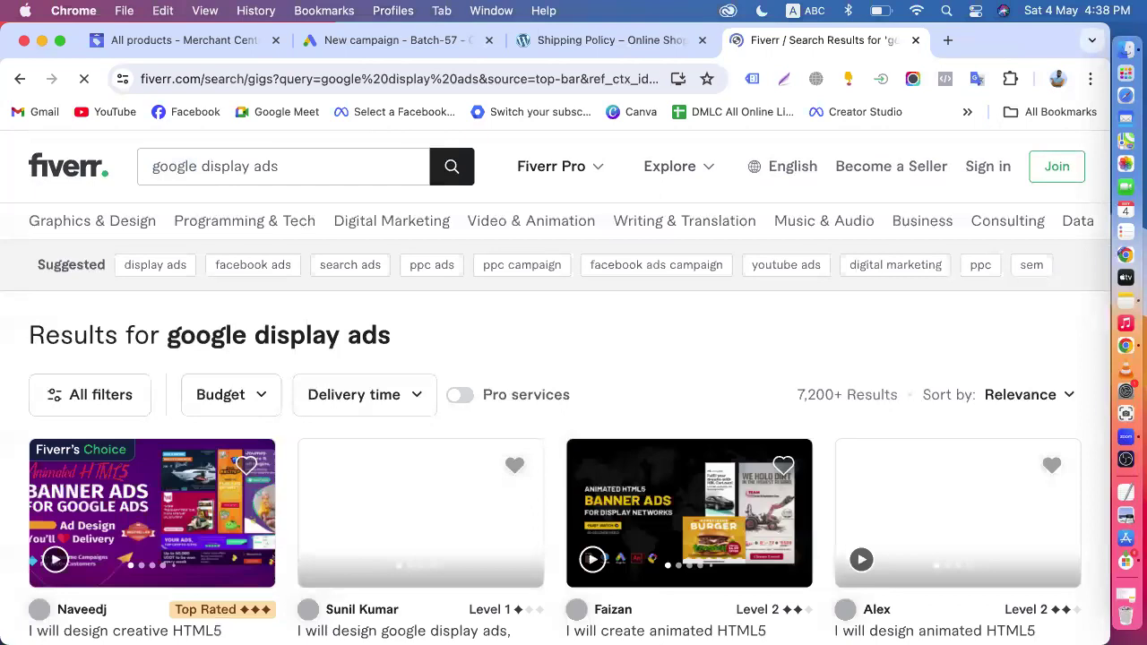
# - Check the result count and gigs for google display ads, and open the gig for running and optimizing PPC campaigns
pyautogui.moveTo(257, 223)
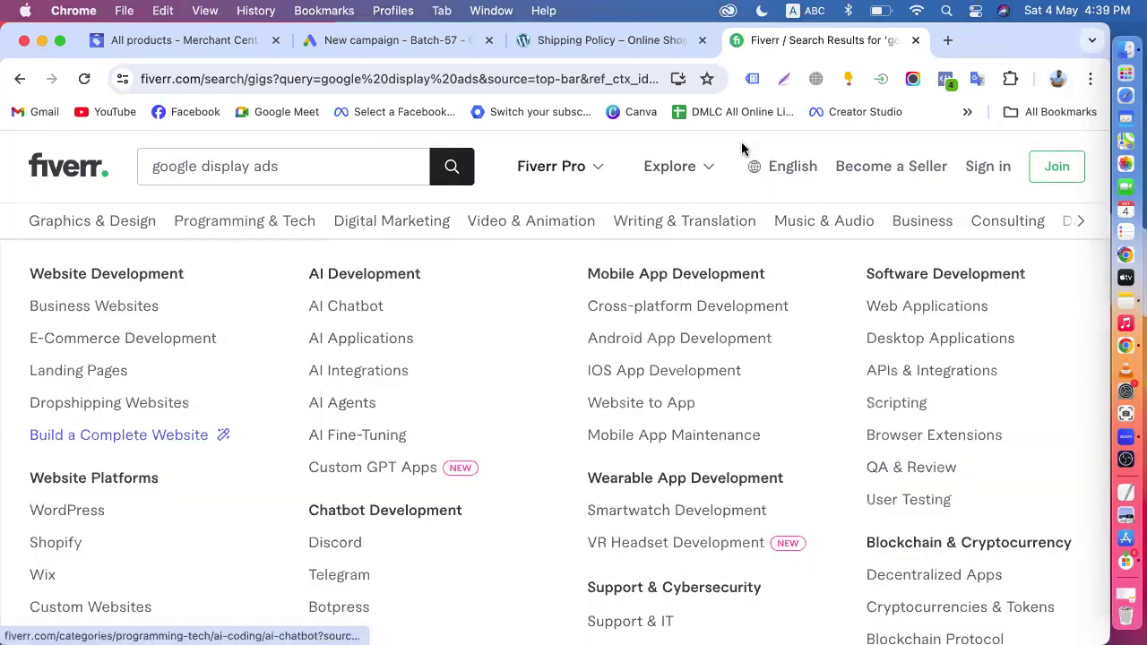
pyautogui.moveTo(795, 405); pyautogui.dragTo(828, 401)
pyautogui.scroll(-5, 686, 410)
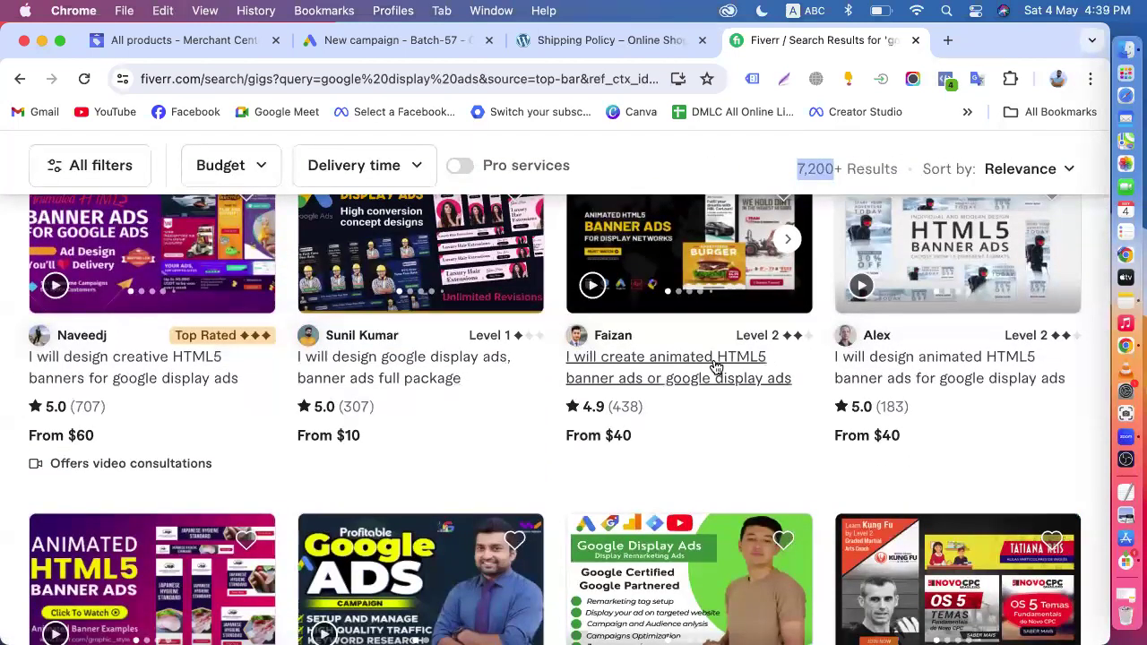
pyautogui.scroll(-4, 430, 457)
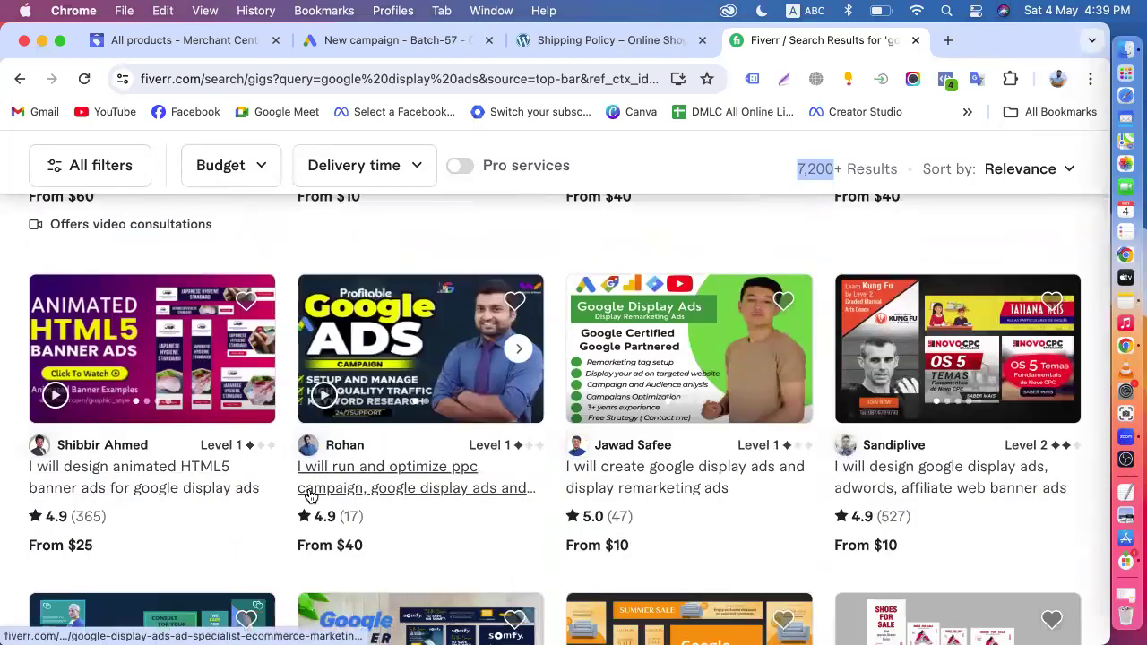
pyautogui.click(412, 489)
# - Read the gig's title and look over the seller's profile, skills and reviews
pyautogui.scroll(-1, 614, 319)
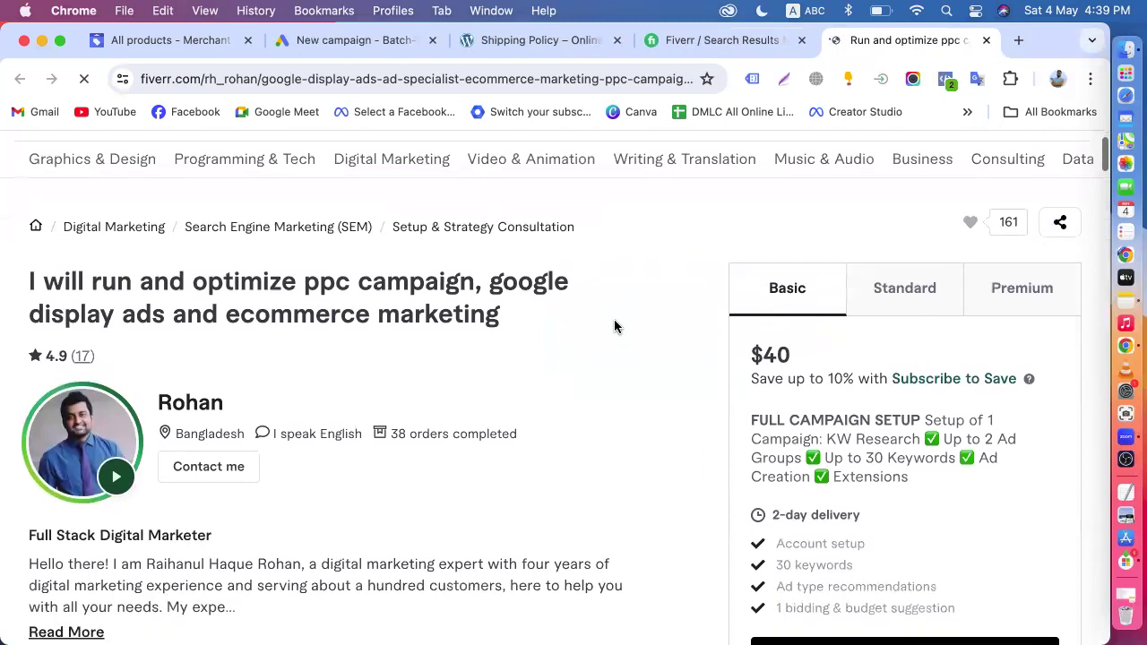
pyautogui.moveTo(18, 287); pyautogui.dragTo(577, 289)
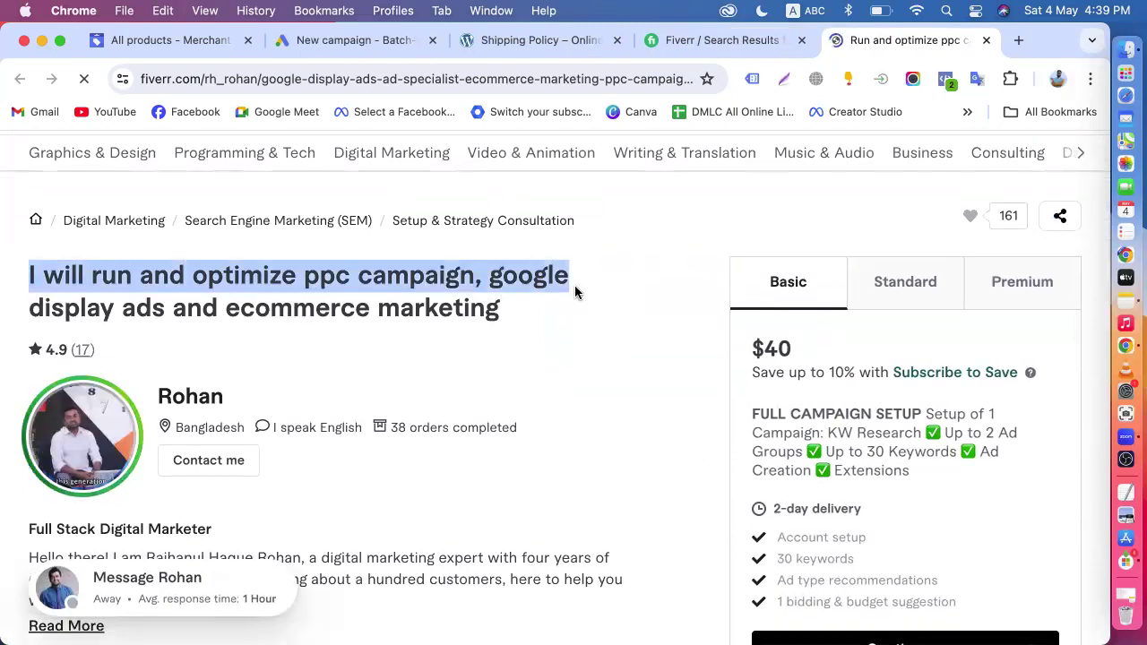
pyautogui.scroll(-3, 140, 370)
pyautogui.scroll(-4, 242, 383)
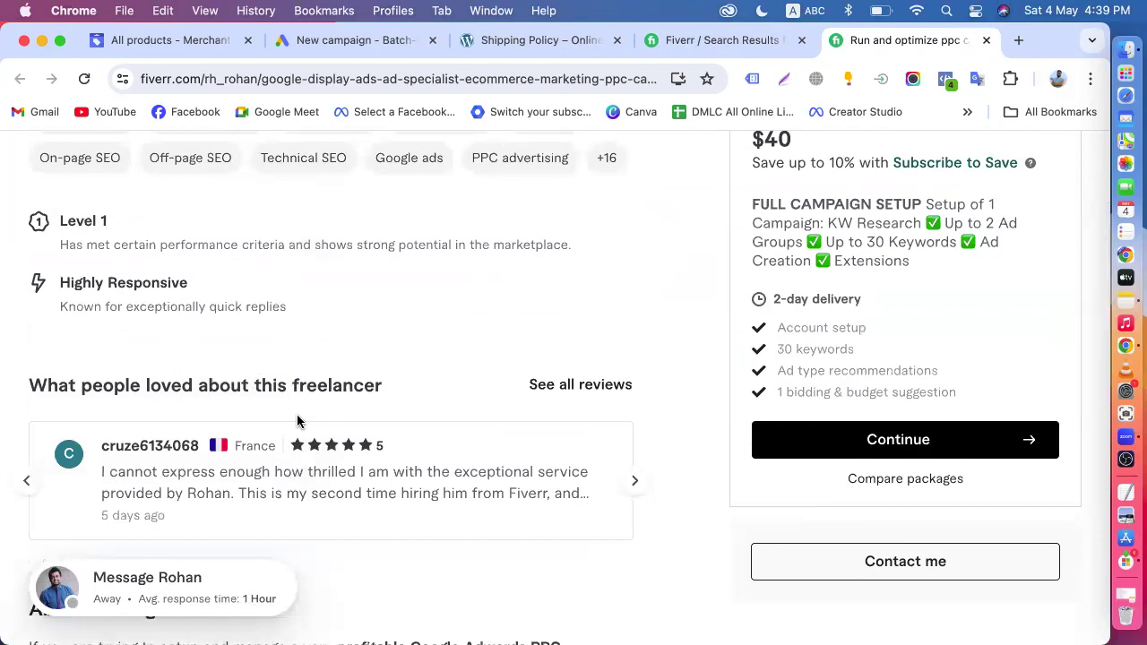
pyautogui.scroll(6, 297, 421)
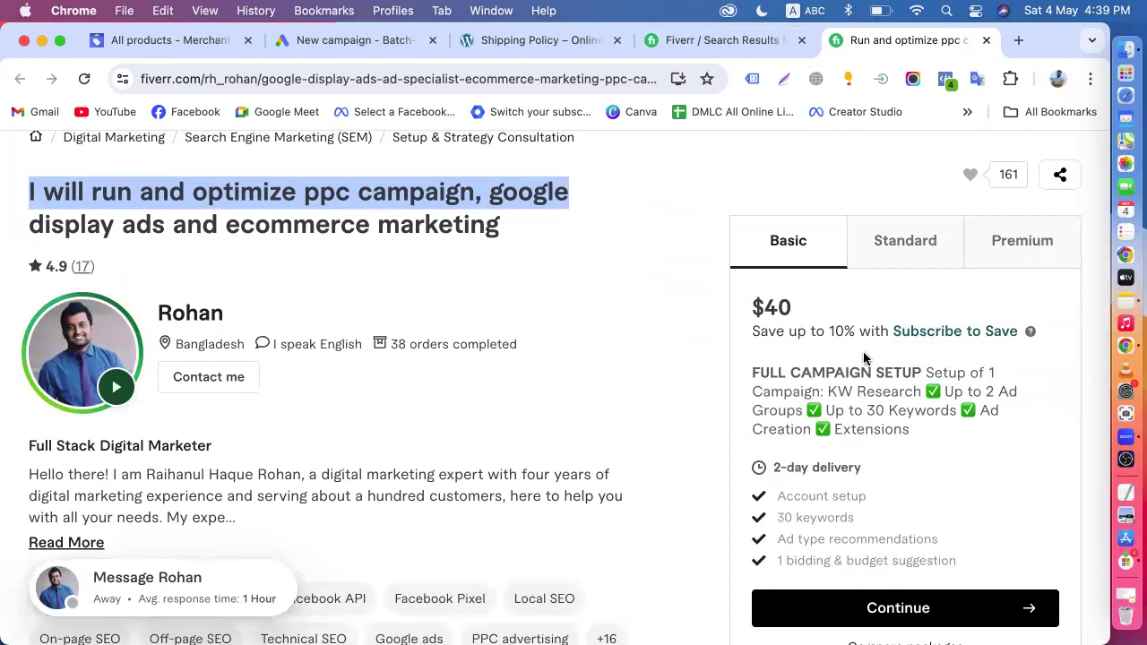
# - Examine what the gig's Basic package covers, including ad groups and keywords, and show the Standard package
pyautogui.moveTo(752, 372); pyautogui.dragTo(1000, 371)
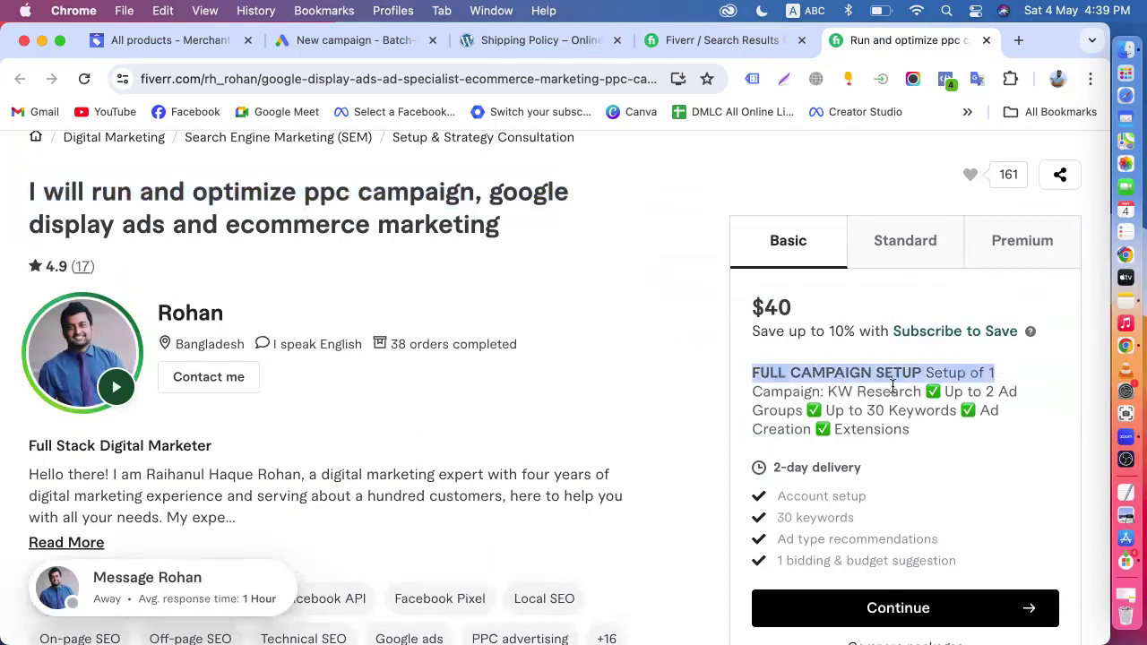
pyautogui.moveTo(824, 378); pyautogui.dragTo(903, 387)
pyautogui.moveTo(736, 408); pyautogui.dragTo(900, 408)
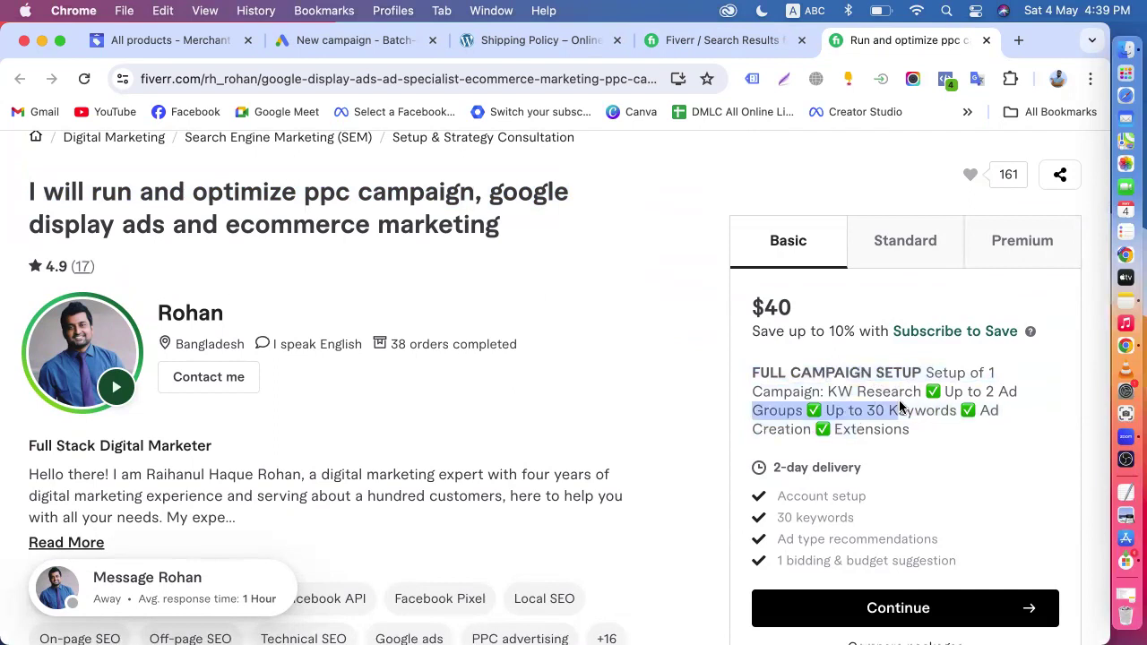
pyautogui.moveTo(971, 391); pyautogui.dragTo(1011, 396)
pyautogui.moveTo(909, 425); pyautogui.dragTo(743, 370)
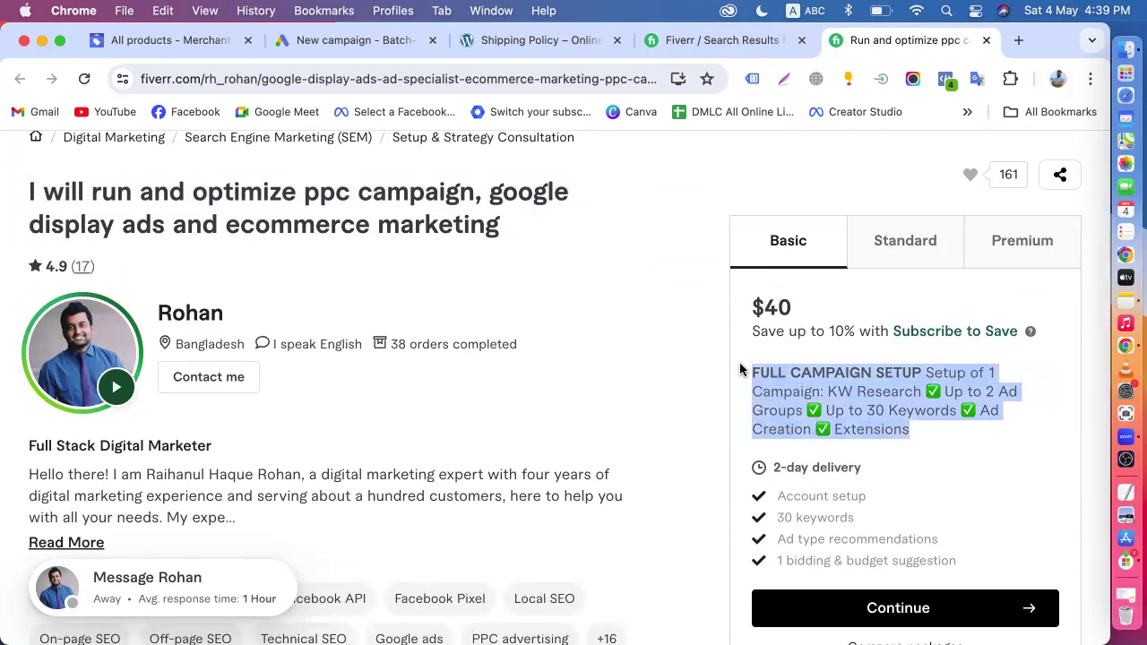
pyautogui.click(889, 267)
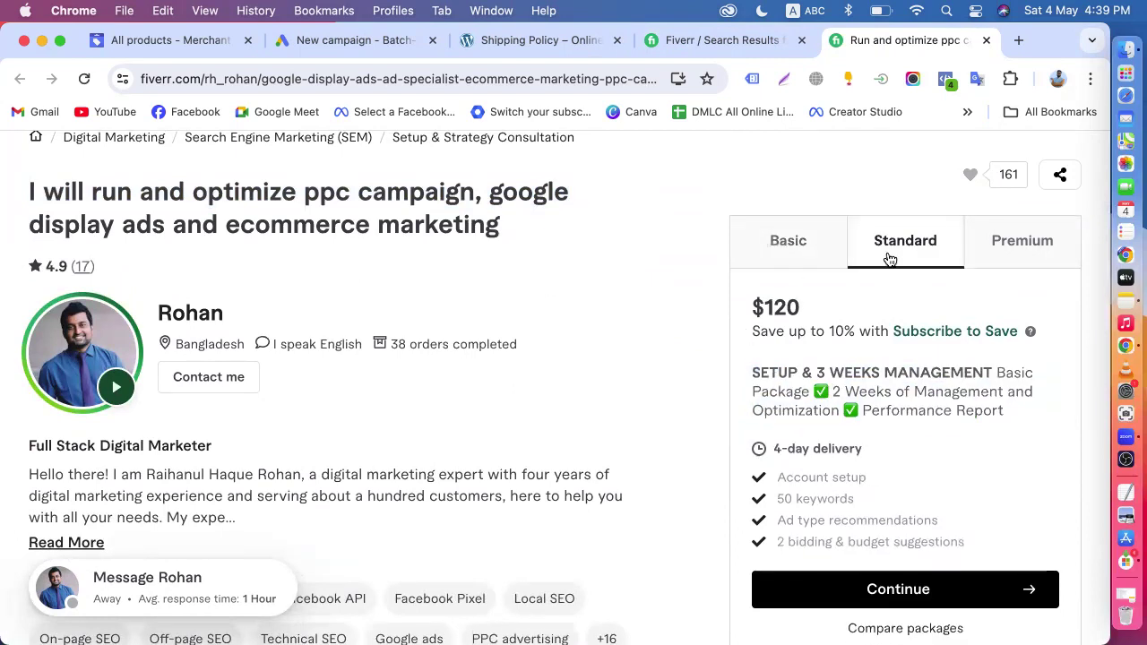
# - Show the gig's Premium package and reread the display ads wording in the gig title
pyautogui.click(1009, 256)
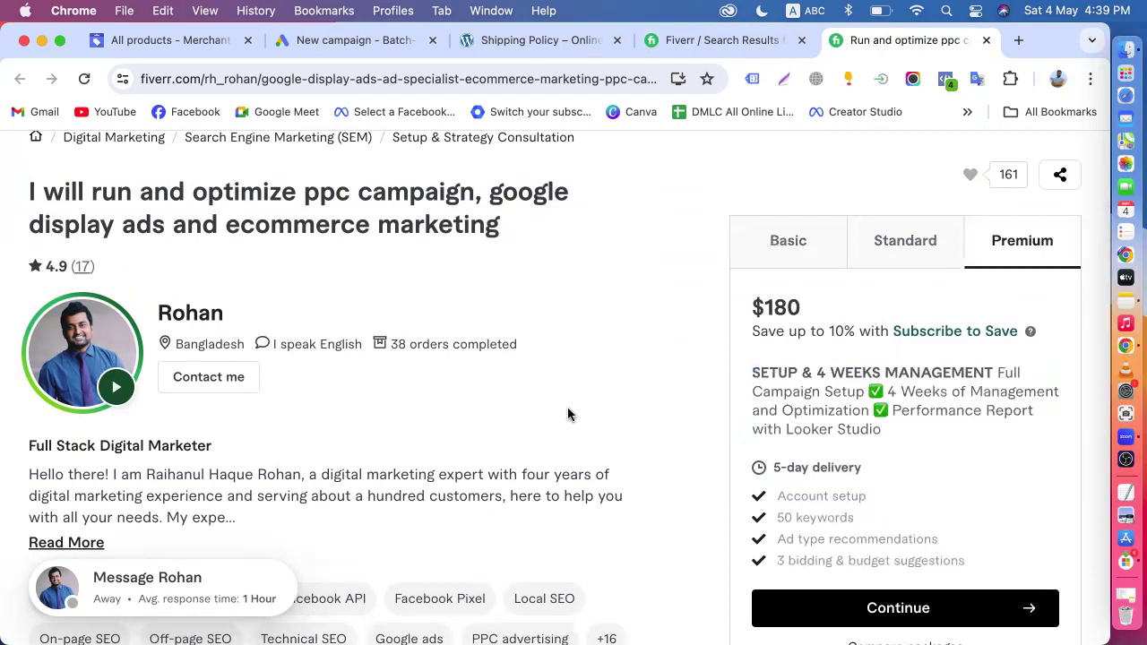
pyautogui.scroll(5, 572, 416)
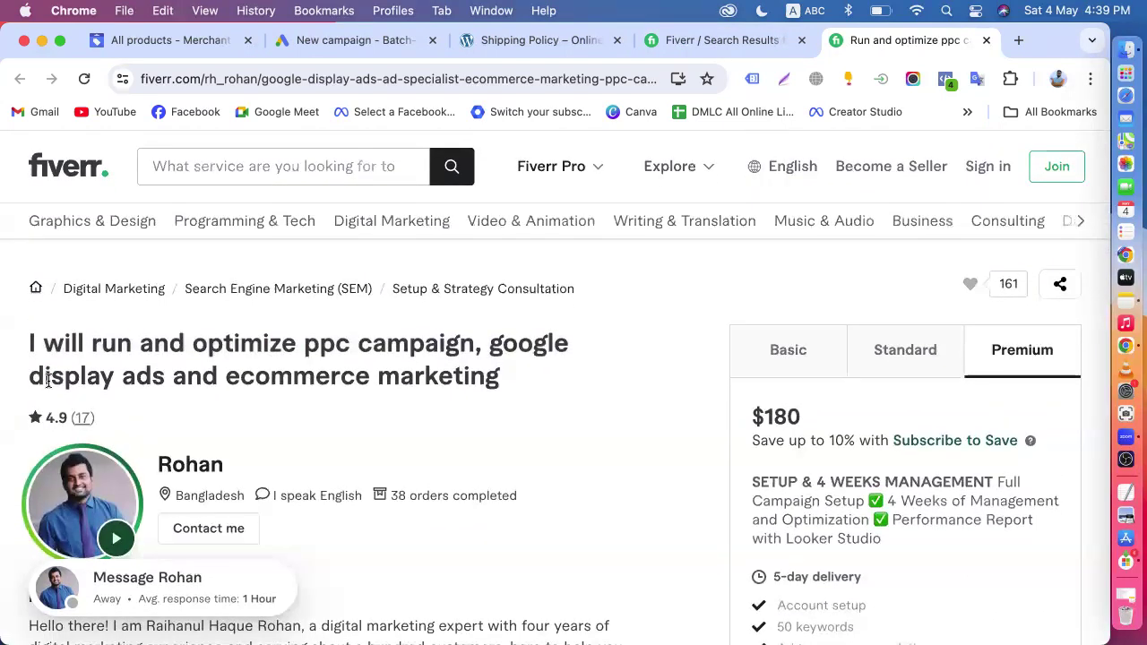
pyautogui.moveTo(25, 382); pyautogui.dragTo(169, 376)
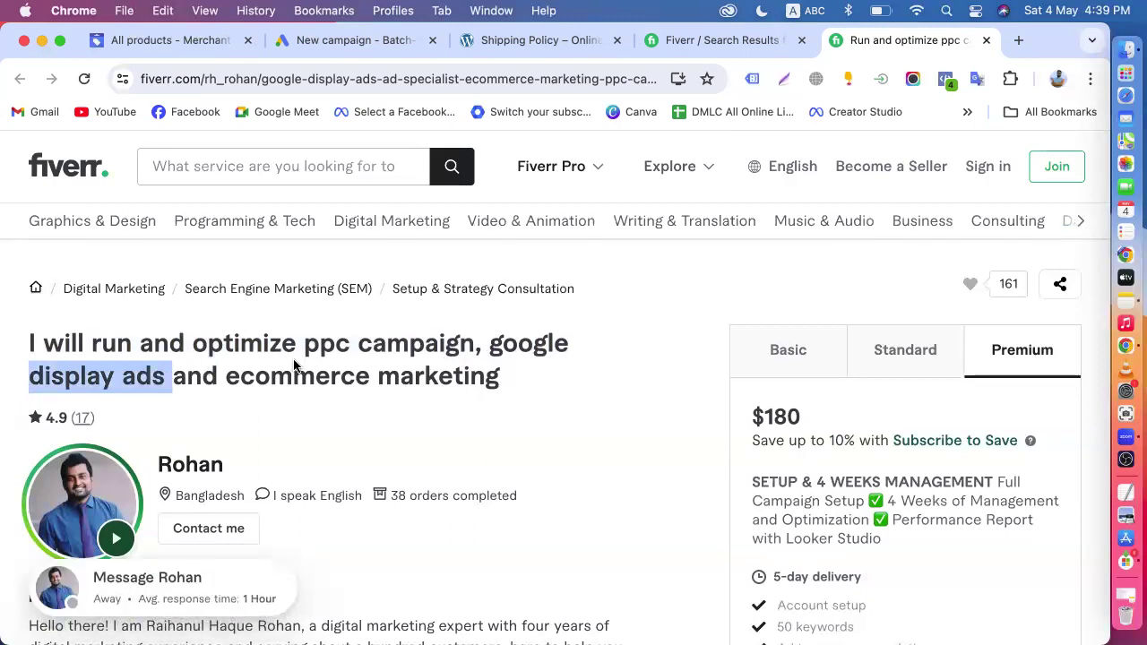
pyautogui.scroll(-5, 294, 365)
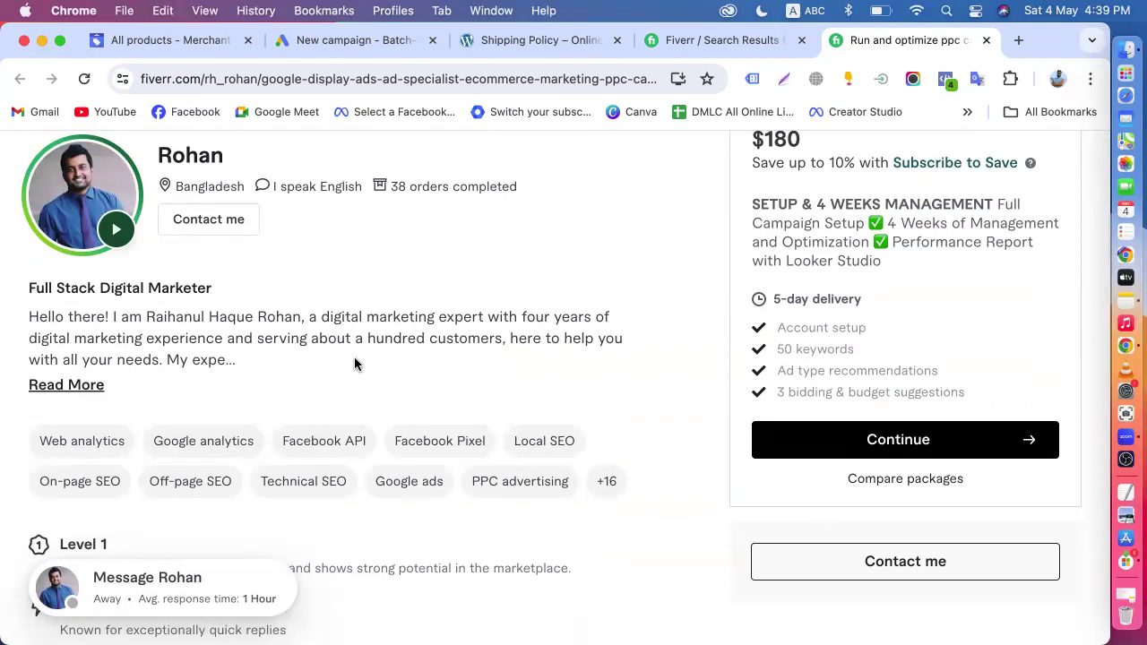
pyautogui.scroll(5, 355, 362)
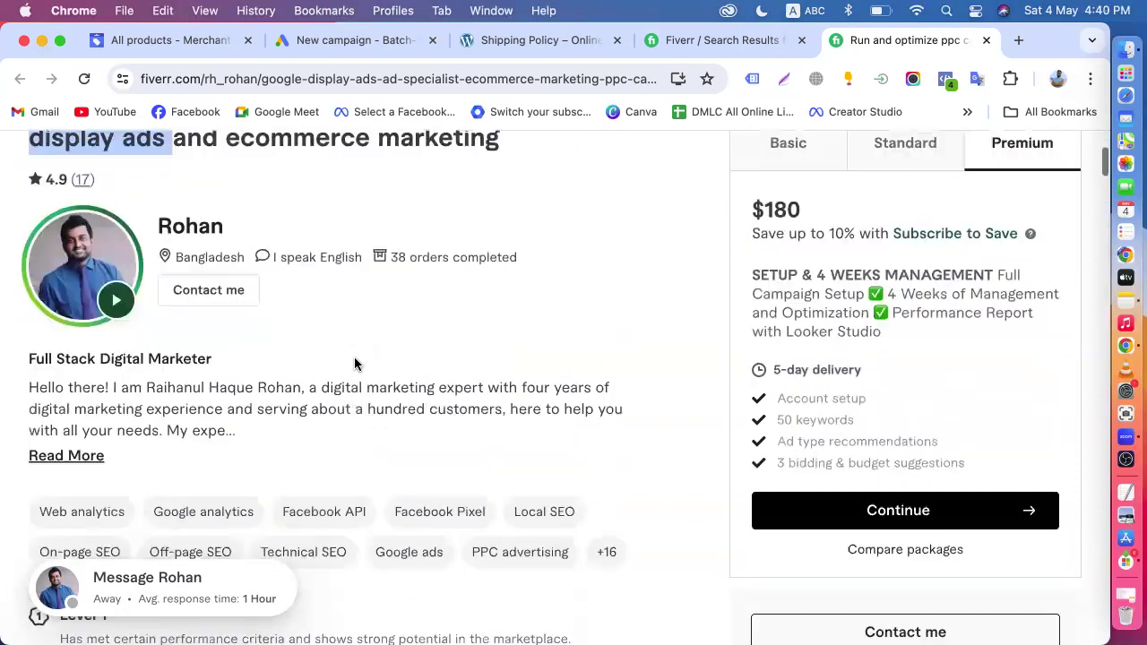
# - Return to the Fiverr search results, shorten the query to "google ads" and run the search
pyautogui.click(669, 39)
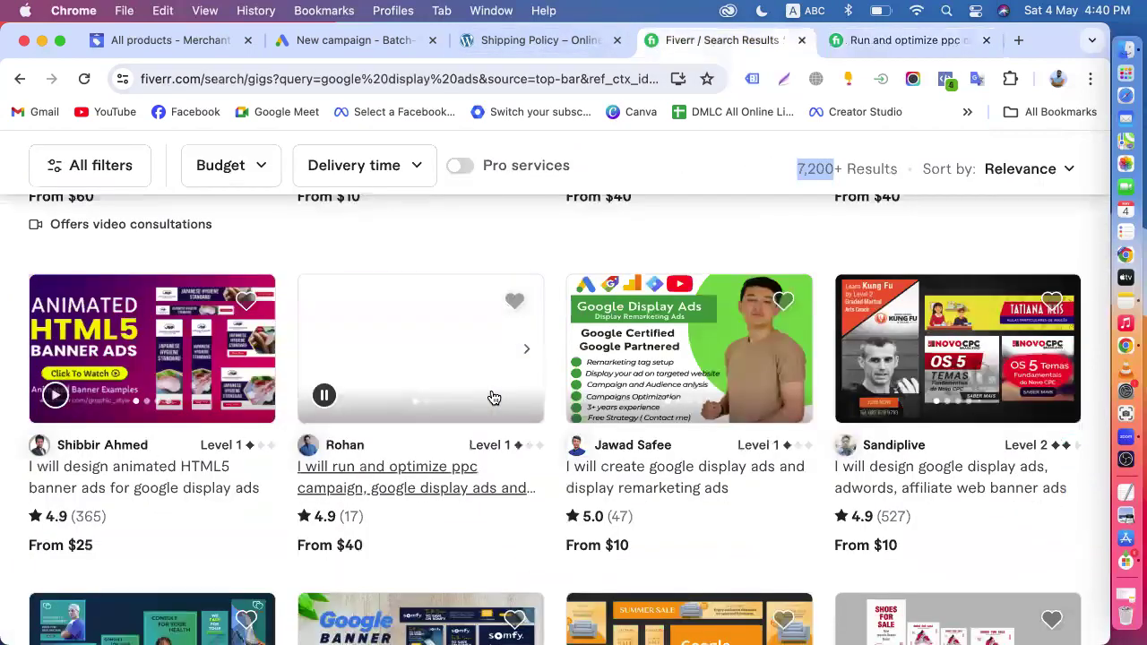
pyautogui.scroll(-3, 411, 425)
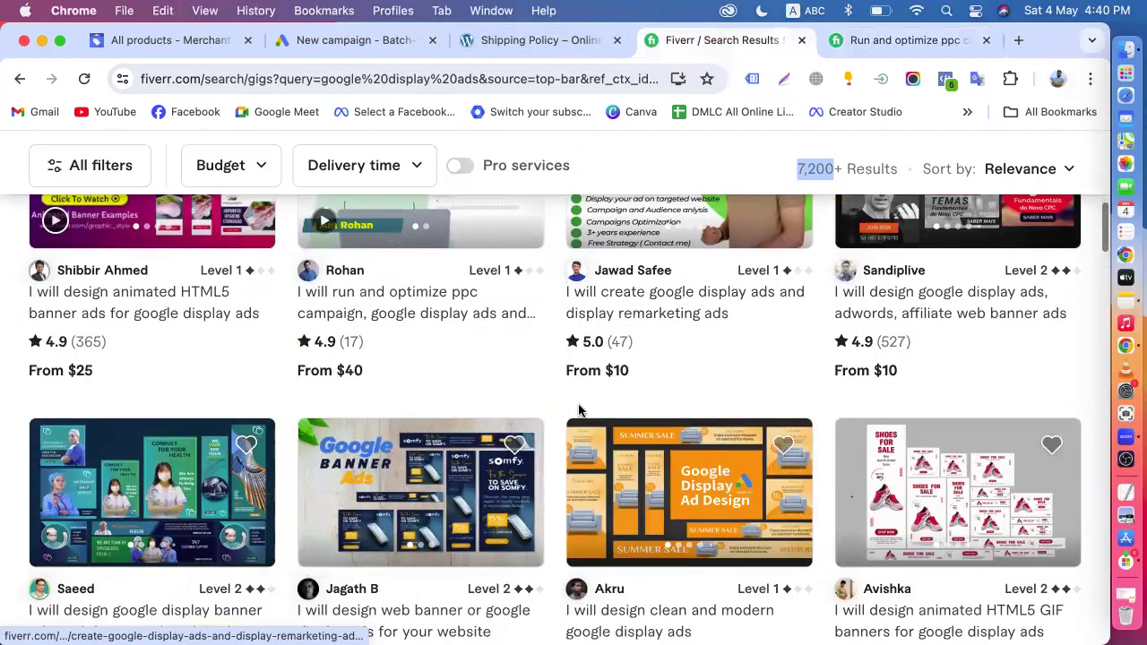
pyautogui.scroll(5, 511, 402)
pyautogui.moveTo(245, 165); pyautogui.dragTo(201, 166)
pyautogui.press('BackSpace')
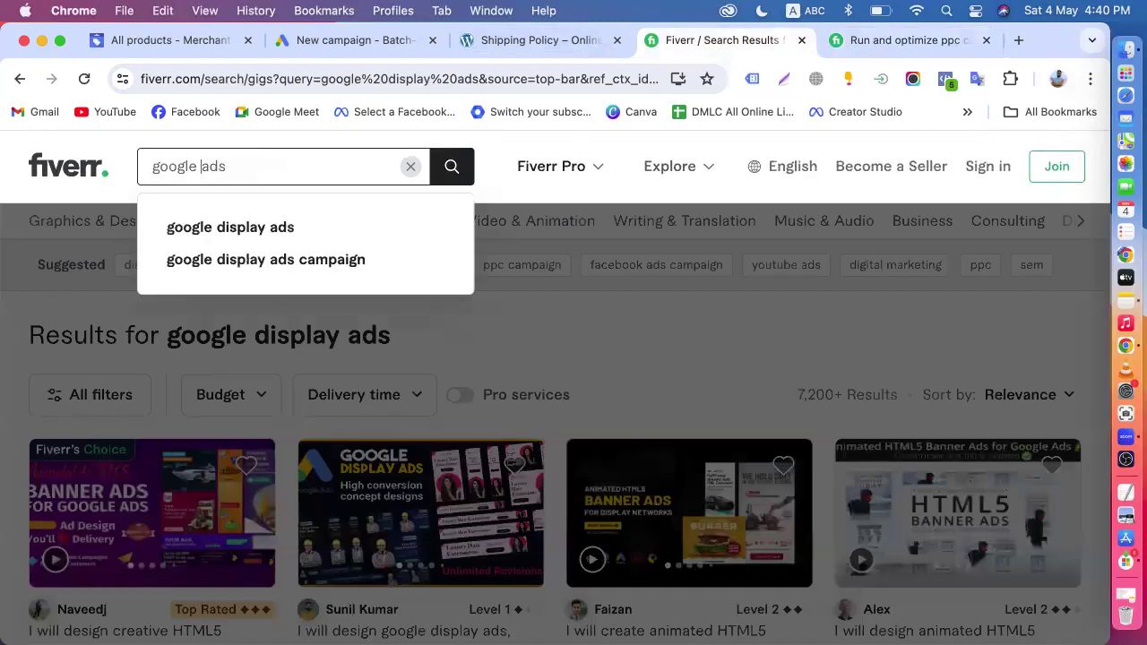
pyautogui.press('Return')
# - Look through the google ads gigs, including their seller levels, ratings and starting prices
pyautogui.scroll(-10, 452, 437)
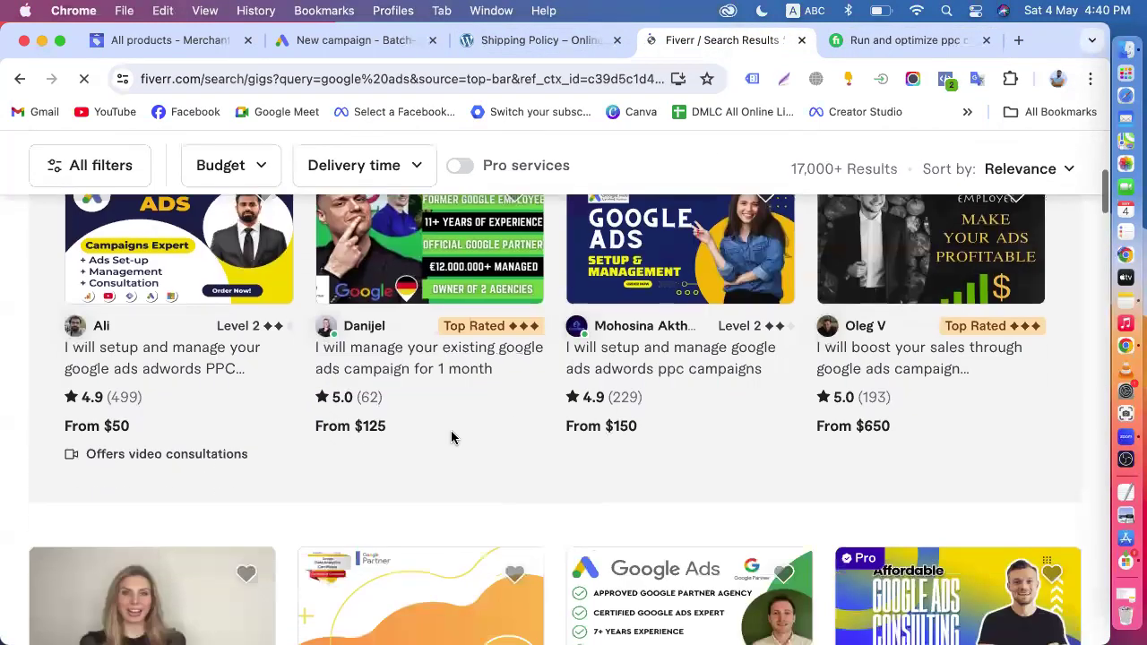
pyautogui.scroll(-5, 558, 341)
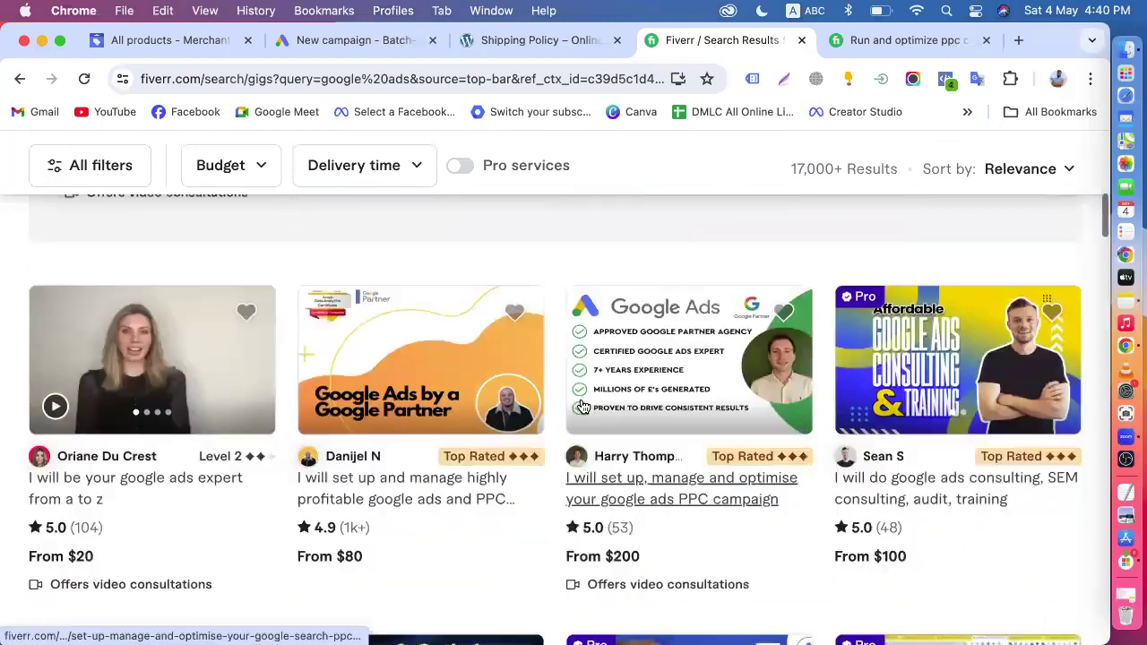
pyautogui.scroll(-5, 580, 408)
pyautogui.scroll(-6, 549, 475)
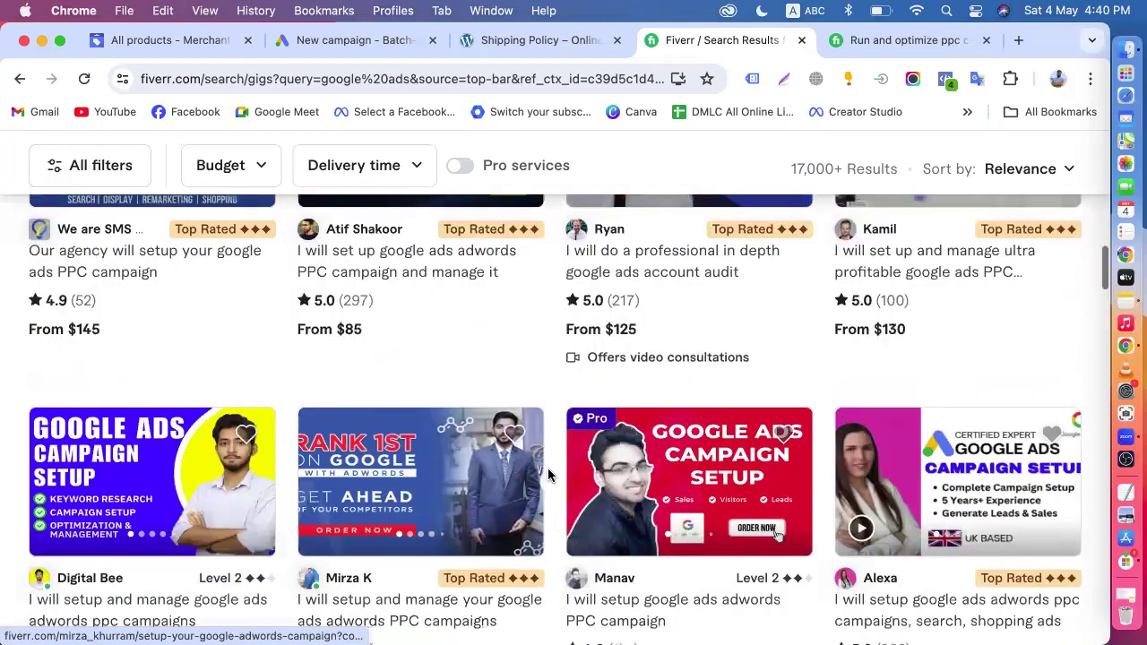
# - Search Fiverr for "performance max" using the suggested query and look over the gigs found
pyautogui.scroll(10, 549, 474)
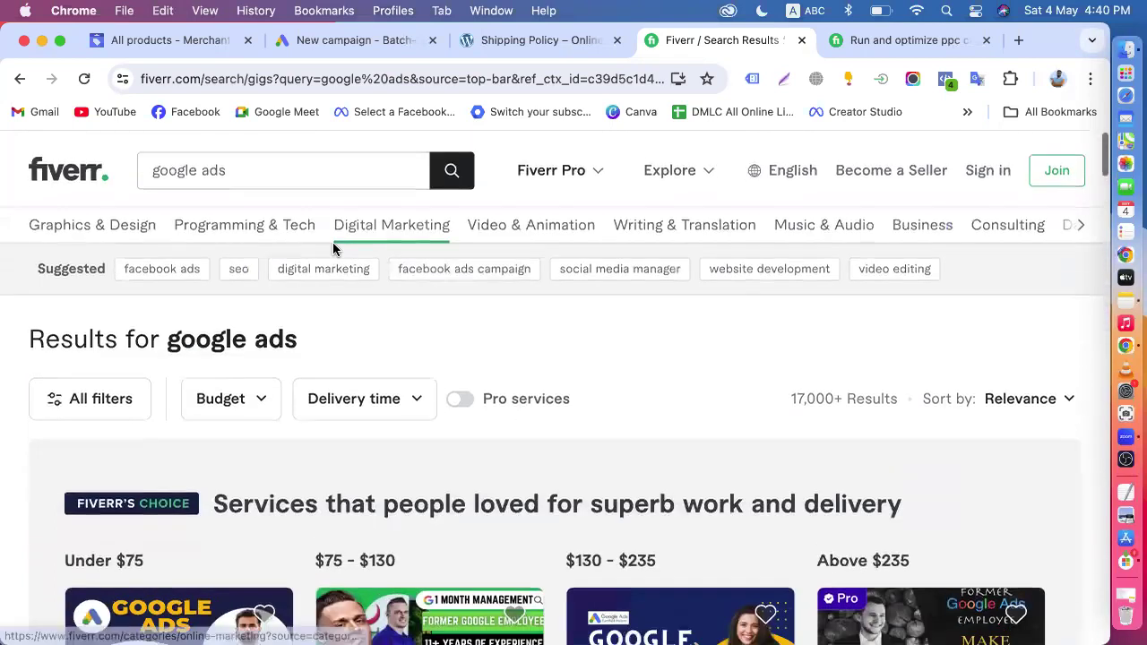
pyautogui.click(197, 167)
pyautogui.tripleClick(197, 168)
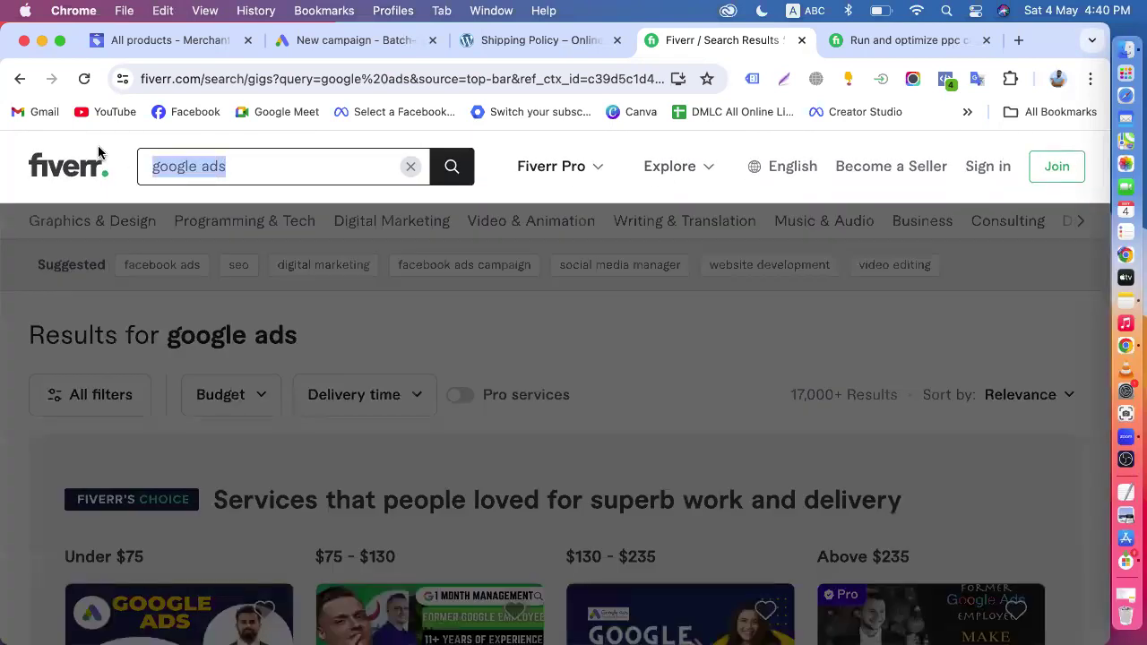
pyautogui.write('perfo')
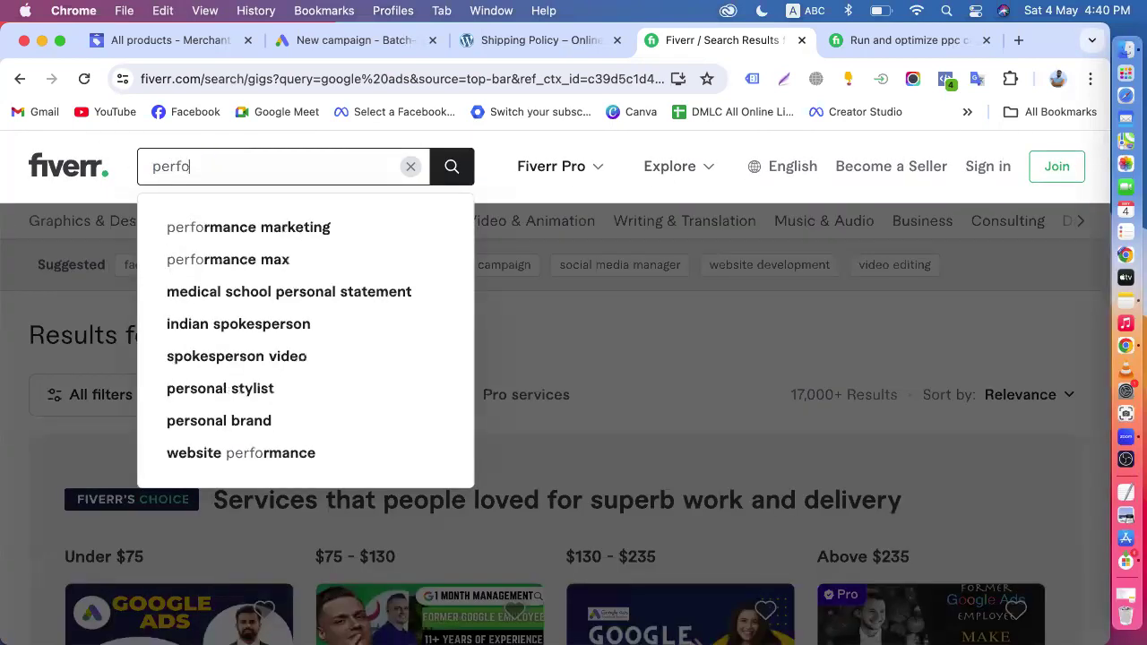
pyautogui.click(236, 261)
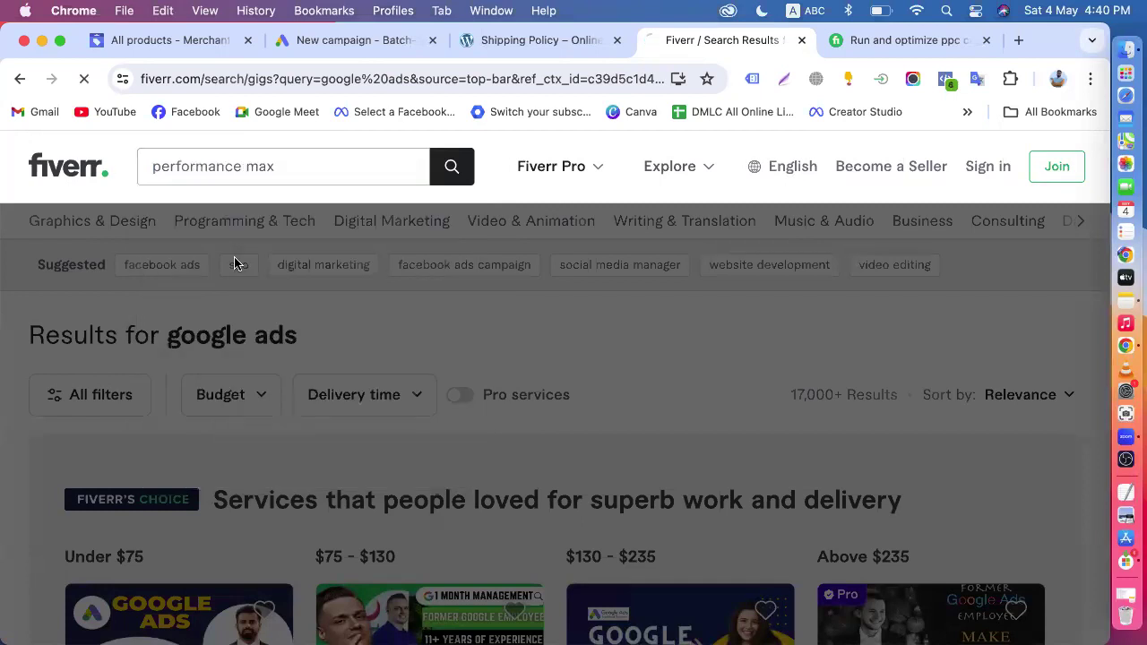
pyautogui.scroll(-5, 72, 339)
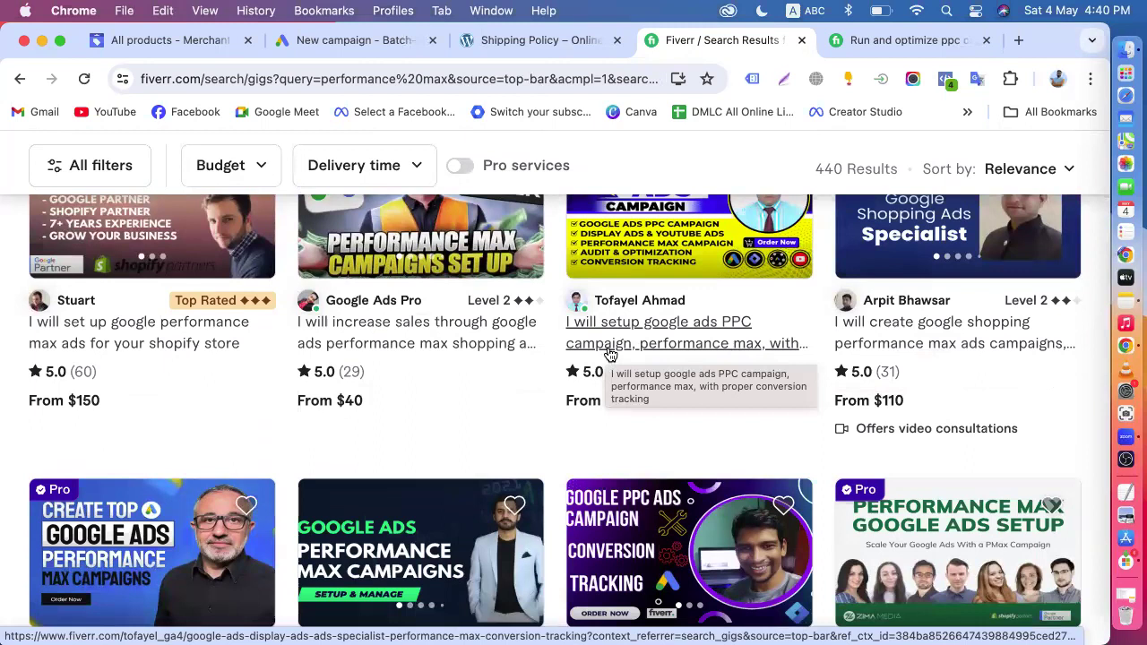
# - Switch to the Google Ads new campaign page and review its campaign types and objectives
pyautogui.click(349, 40)
pyautogui.scroll(-5, 326, 384)
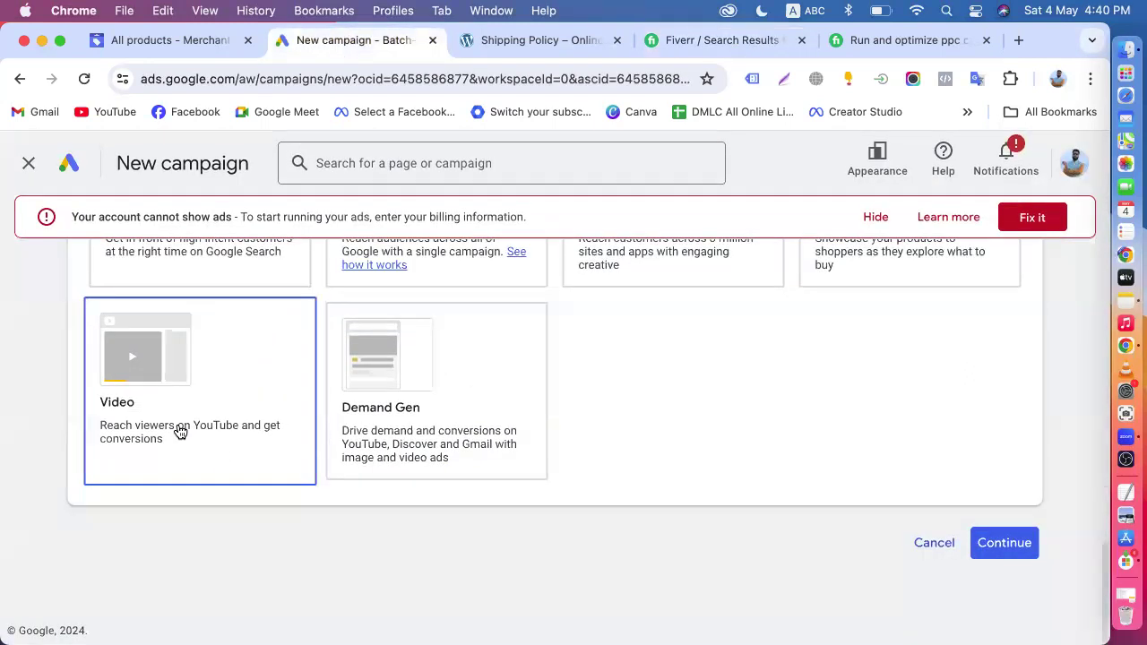
pyautogui.scroll(10, 258, 483)
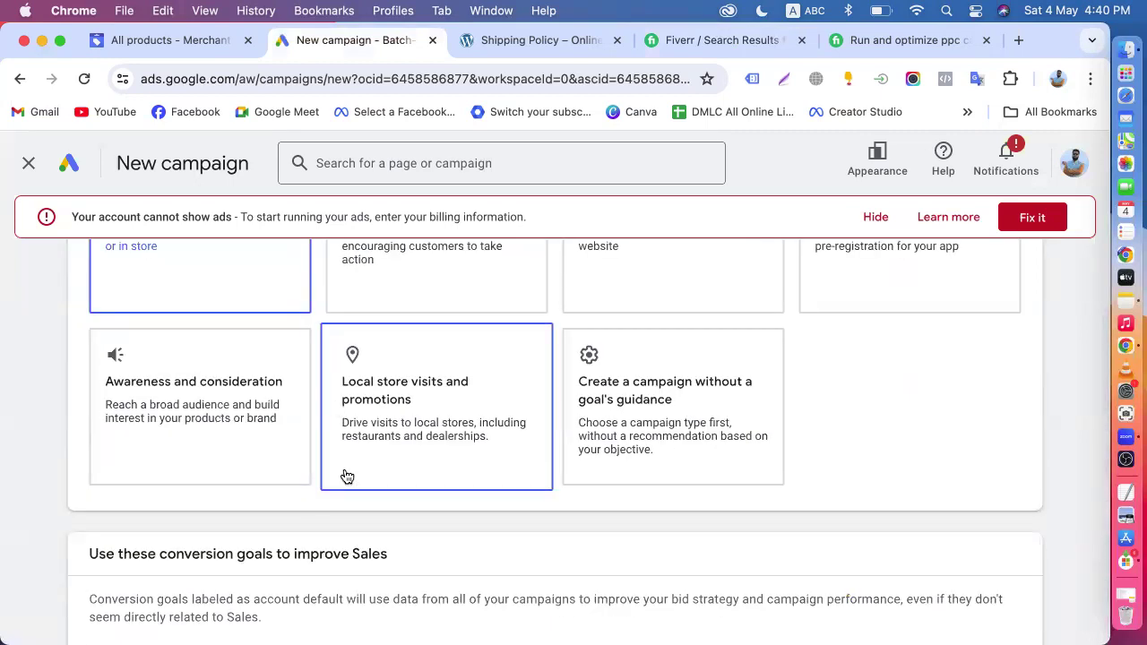
pyautogui.scroll(2, 346, 476)
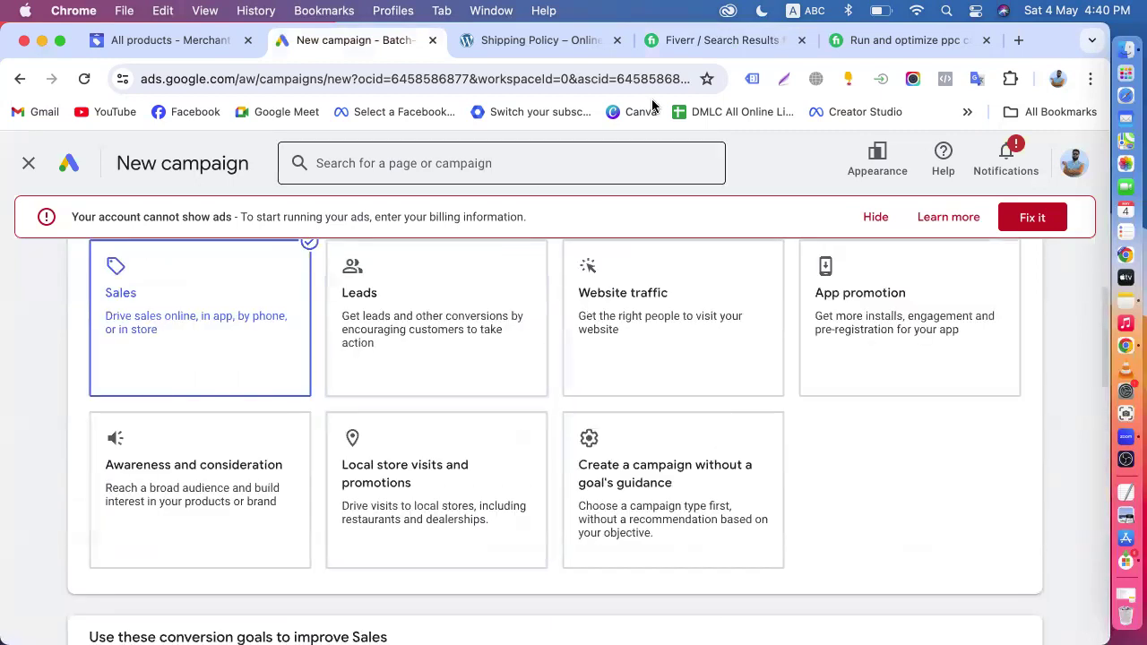
# - Return to the Fiverr results, open the $20 gig for PPC and performance max setup with conversion tracking, and read its title
pyautogui.click(749, 42)
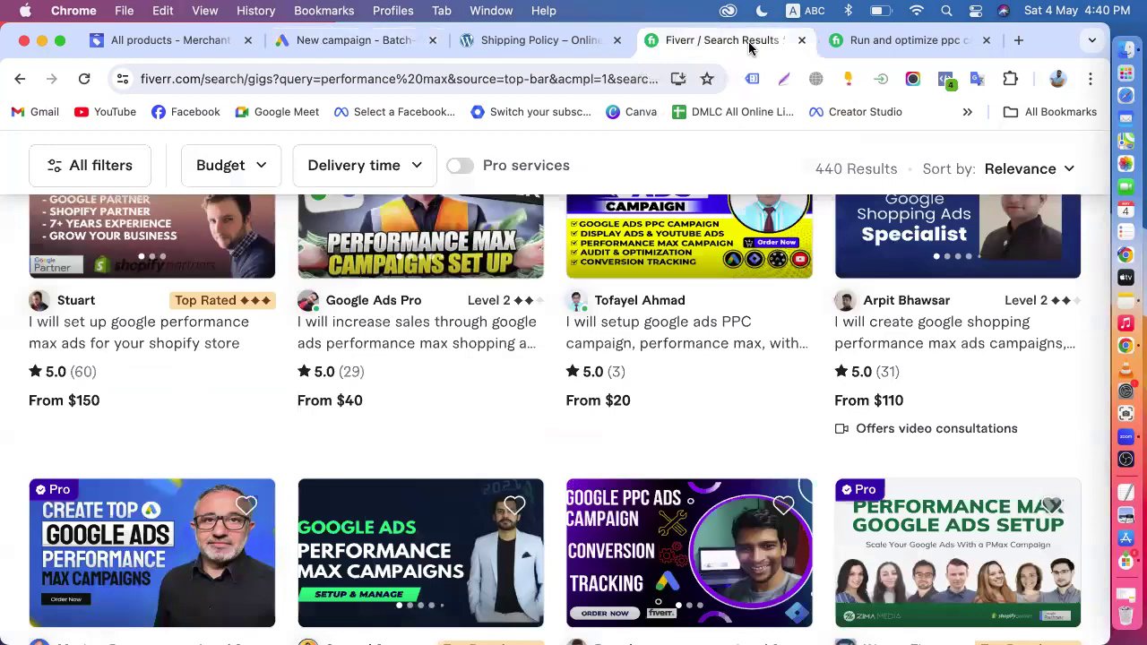
pyautogui.click(673, 334)
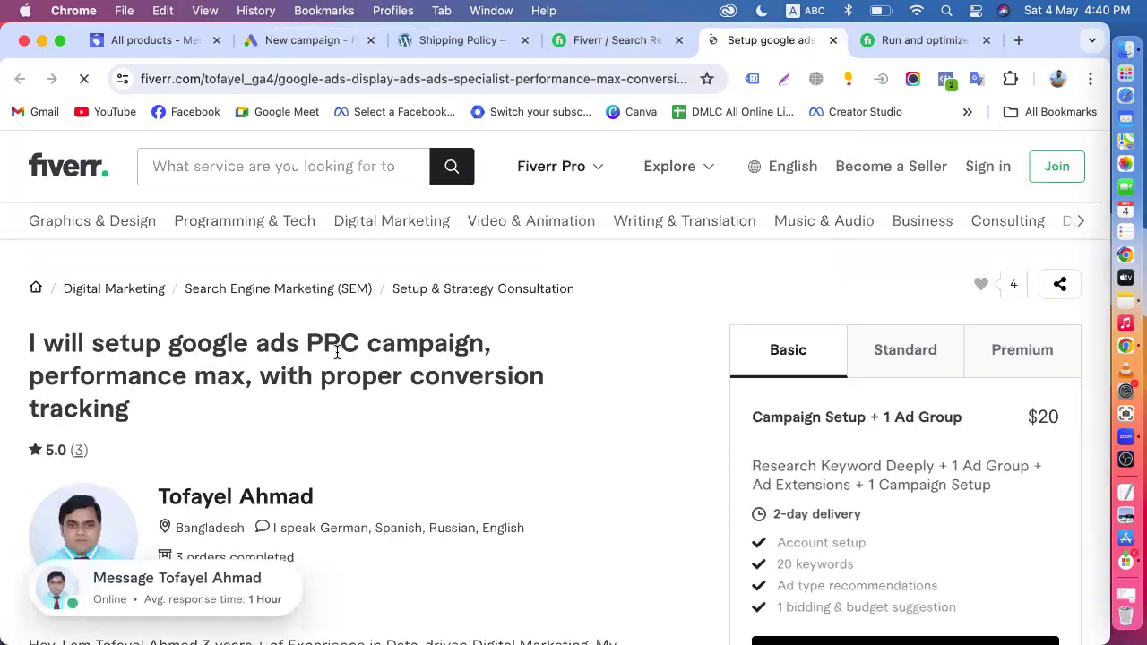
pyautogui.moveTo(182, 345); pyautogui.dragTo(359, 346)
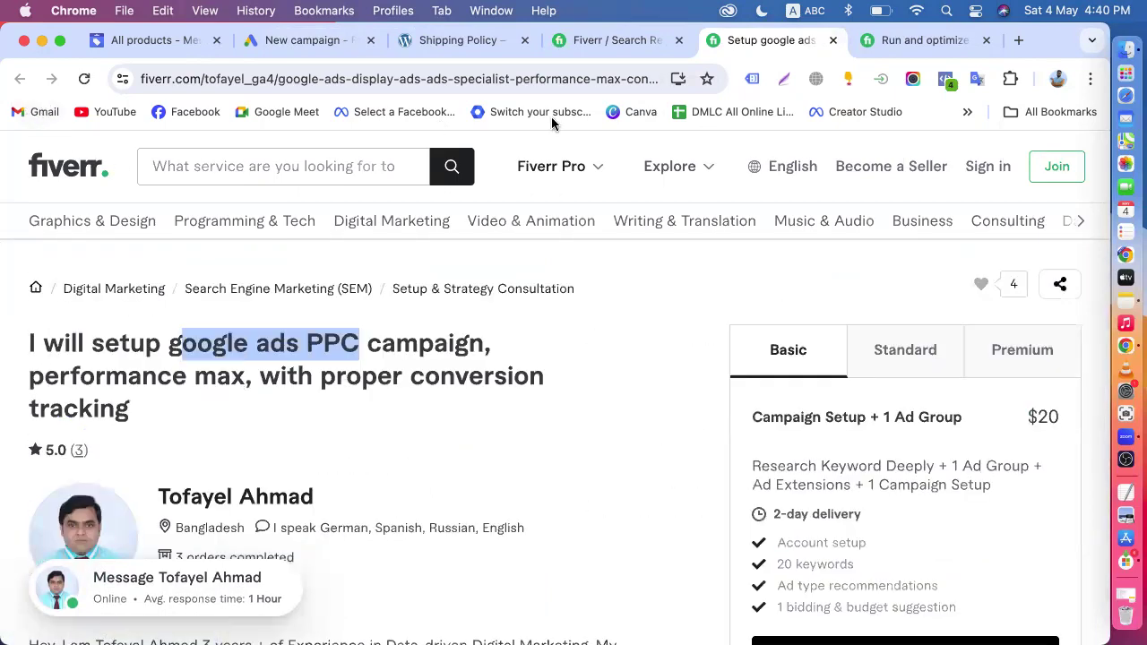
# - Go back to the Fiverr search results, replace the query with "shopping ads" and run the search
pyautogui.click(607, 39)
pyautogui.scroll(3, 359, 252)
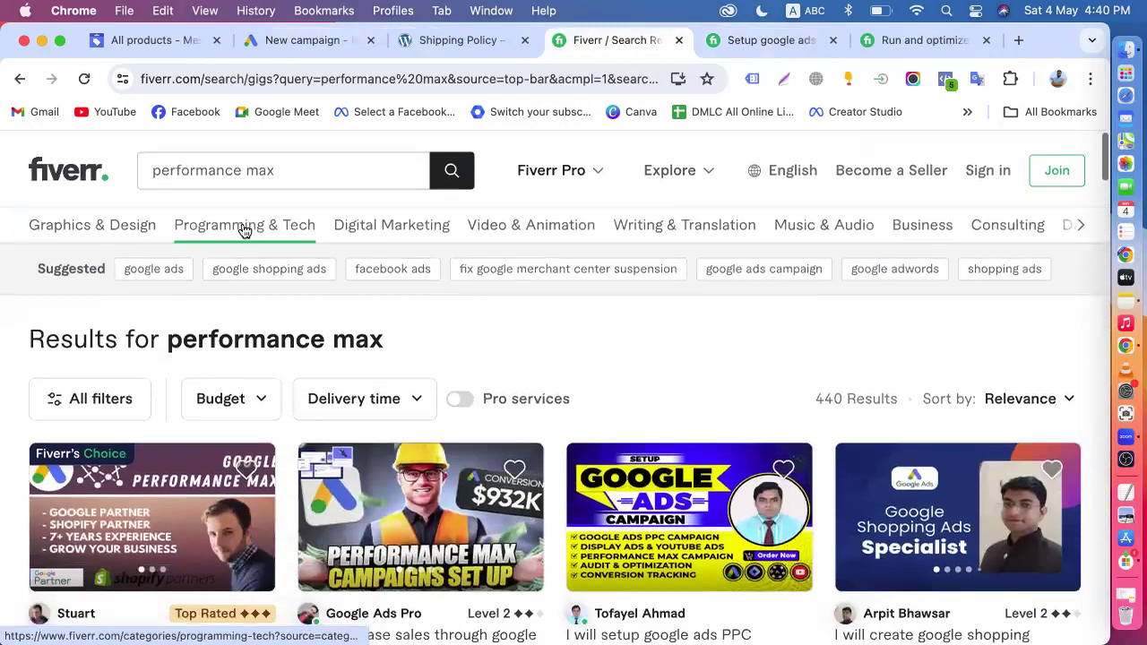
pyautogui.moveTo(284, 170); pyautogui.dragTo(128, 172)
pyautogui.write('shopping ads')
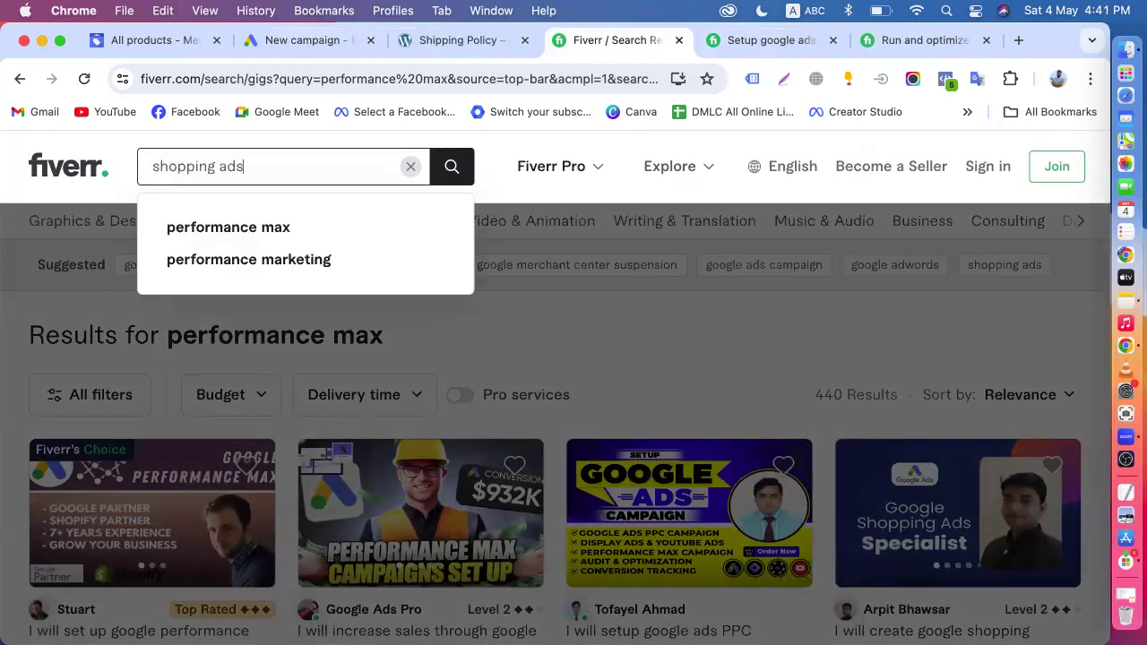
pyautogui.press('Return')
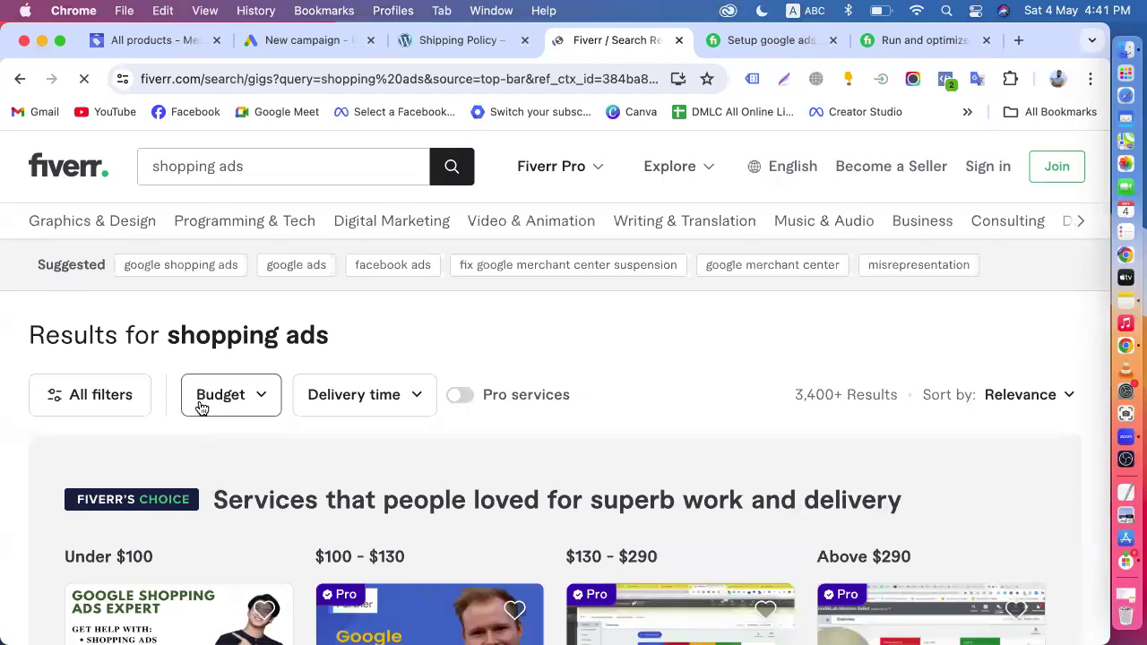
# - Examine the Fiverr's Choice gigs for shopping ads, checking prices, review counts and the meaning of the Pro badge
pyautogui.scroll(-5, 224, 399)
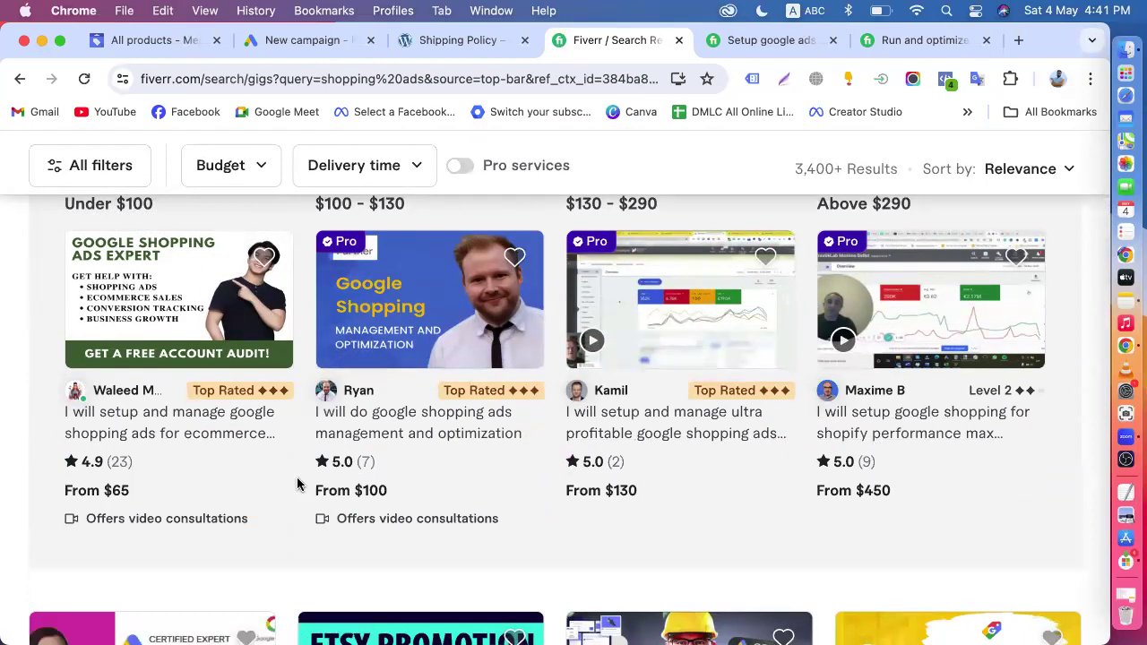
pyautogui.scroll(5, 297, 484)
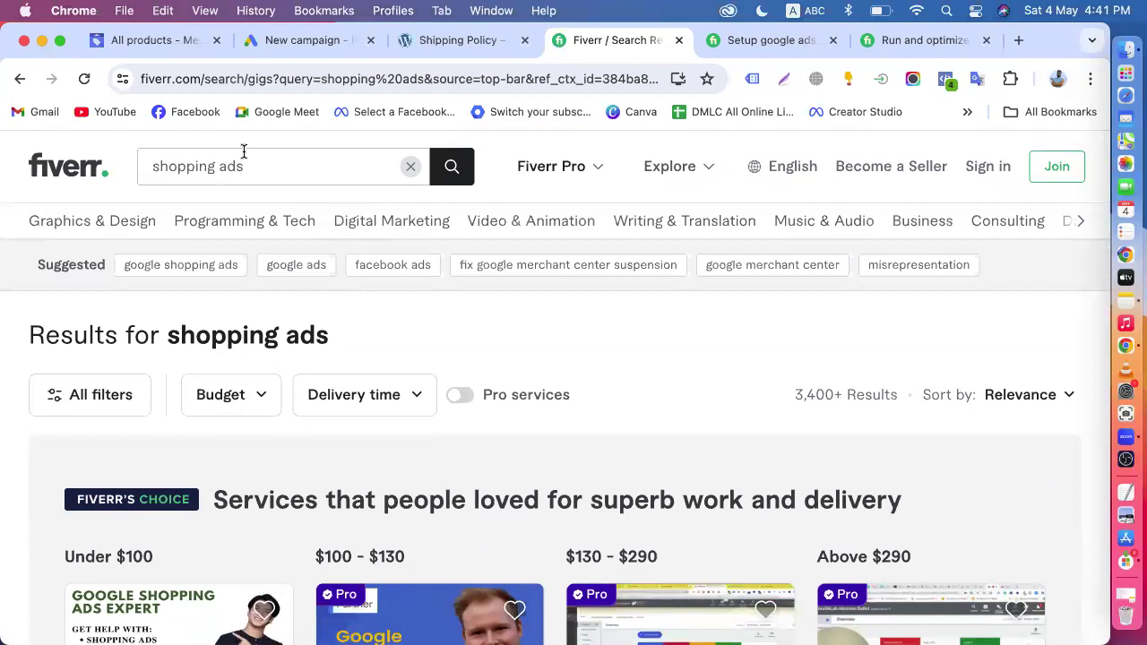
pyautogui.scroll(-5, 535, 367)
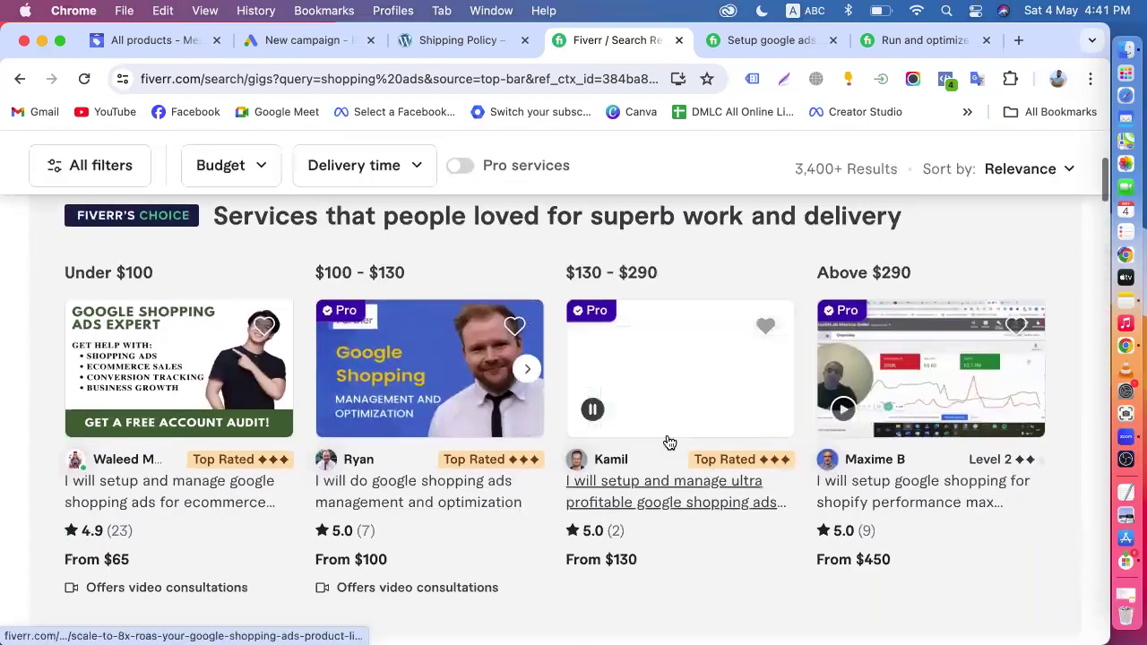
pyautogui.scroll(-1, 672, 507)
pyautogui.scroll(1, 672, 507)
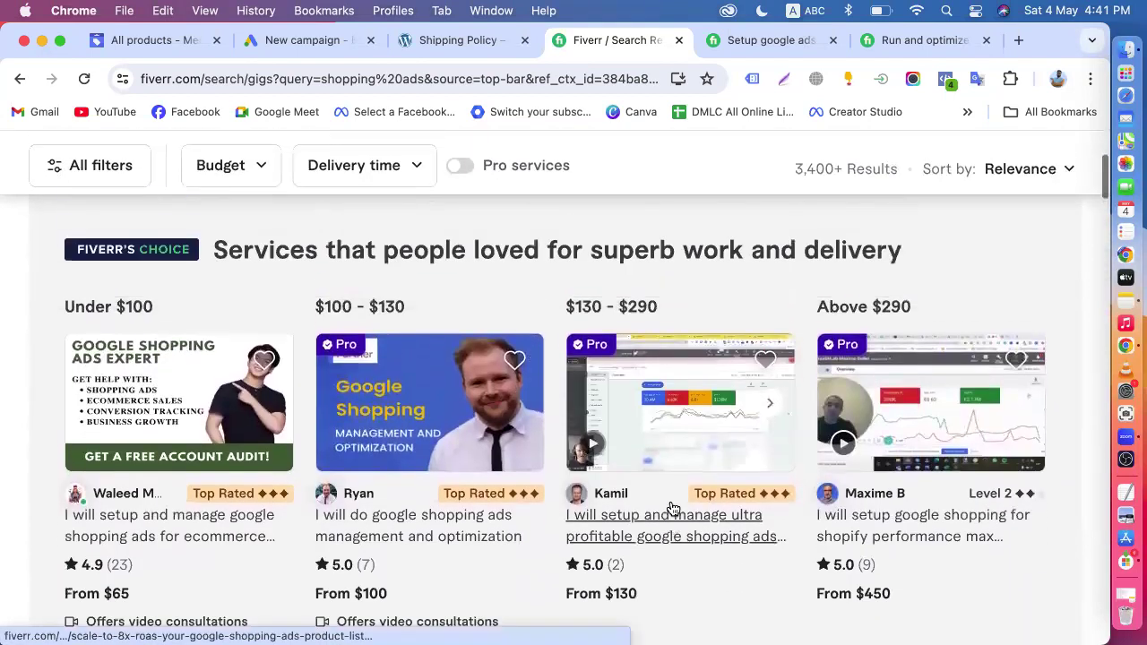
pyautogui.scroll(-1, 672, 508)
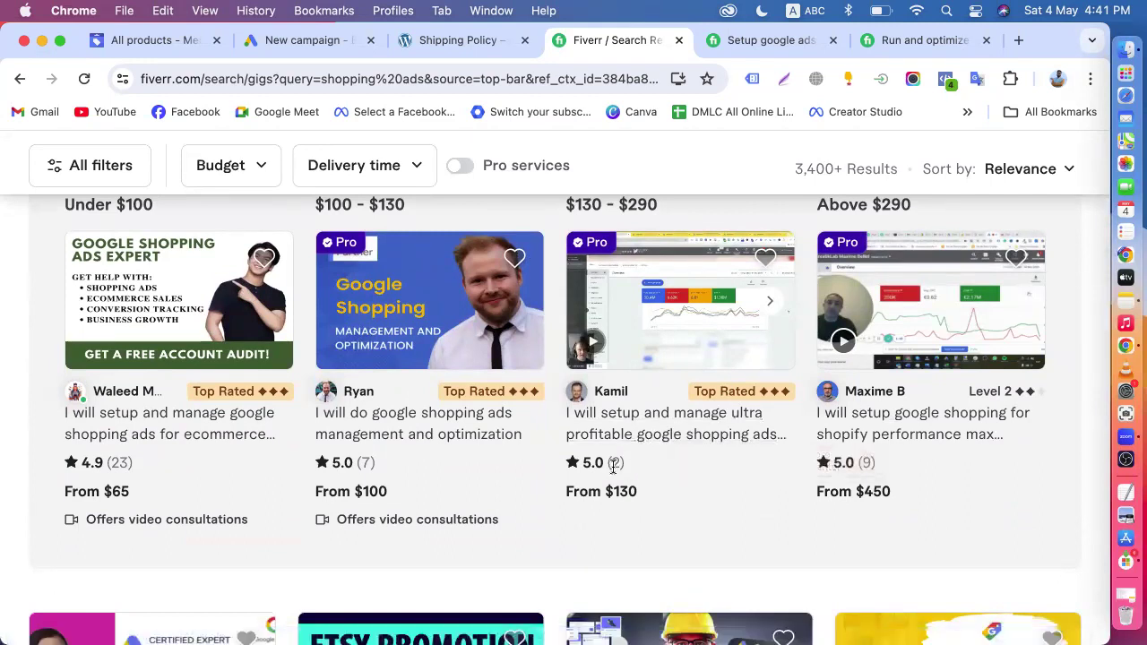
pyautogui.moveTo(609, 462); pyautogui.dragTo(622, 457)
pyautogui.moveTo(588, 248)
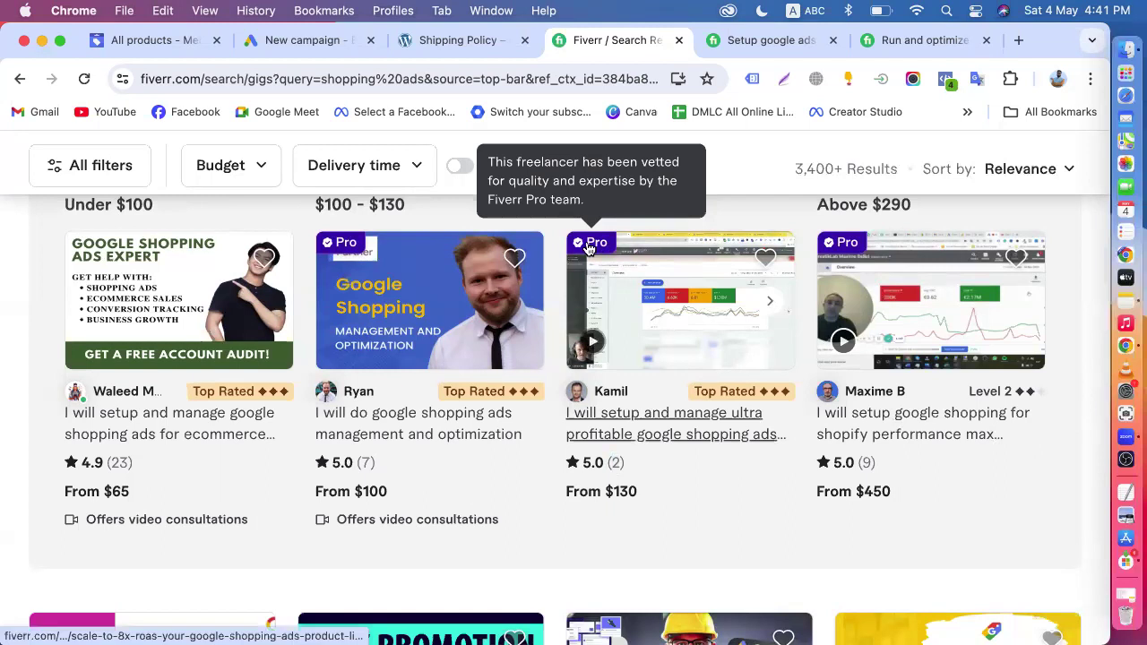
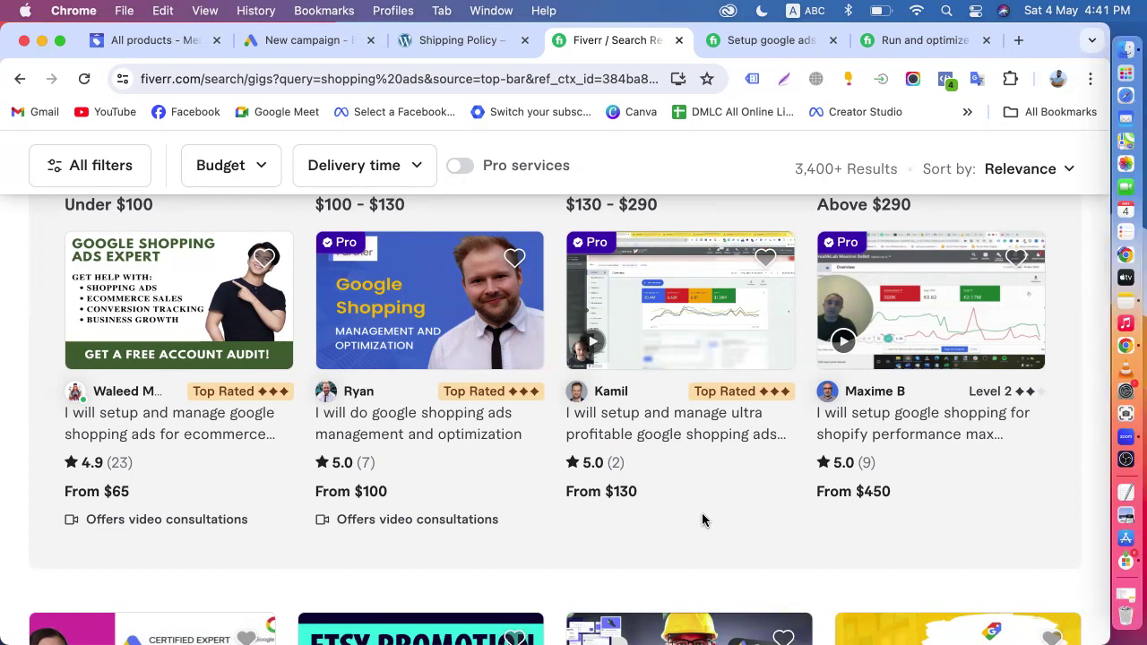
# - Open the $130 gig for Google Shopping ads and merchant center, and examine its package, Pro freelancer details and SEM expertise
pyautogui.click(636, 434)
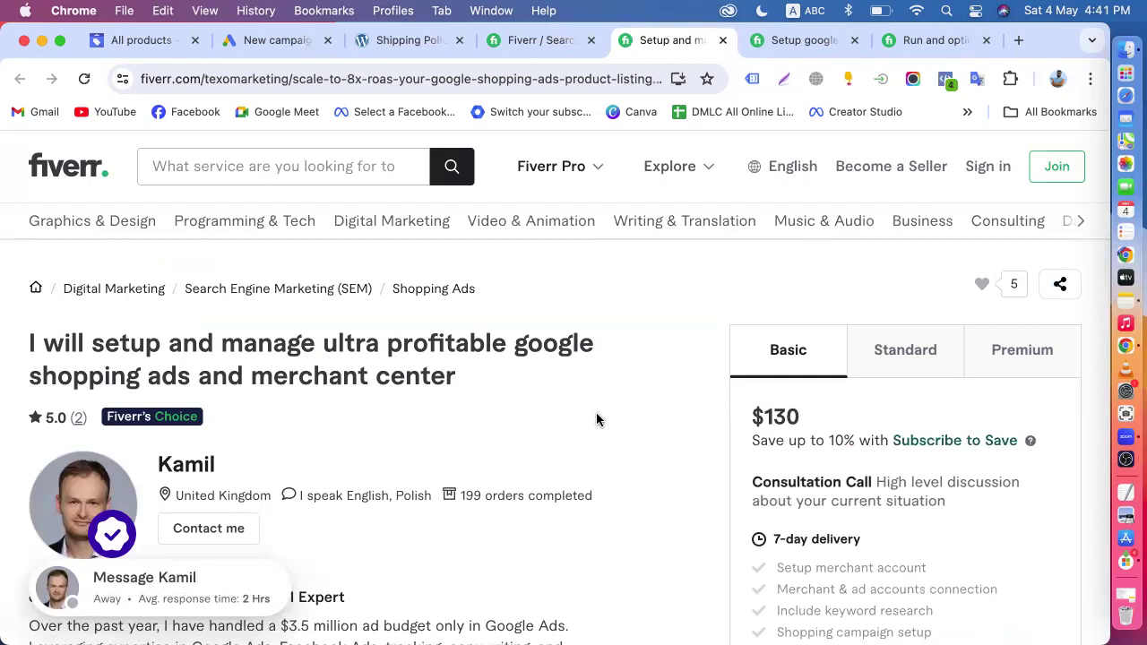
pyautogui.scroll(-3, 597, 418)
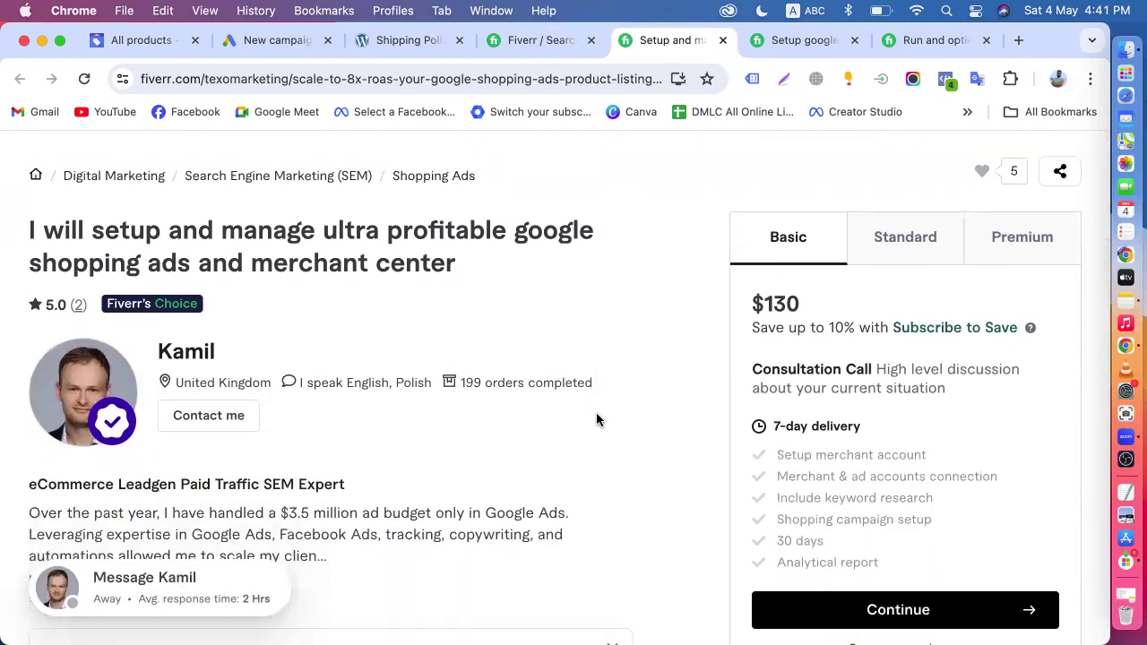
pyautogui.scroll(-8, 502, 404)
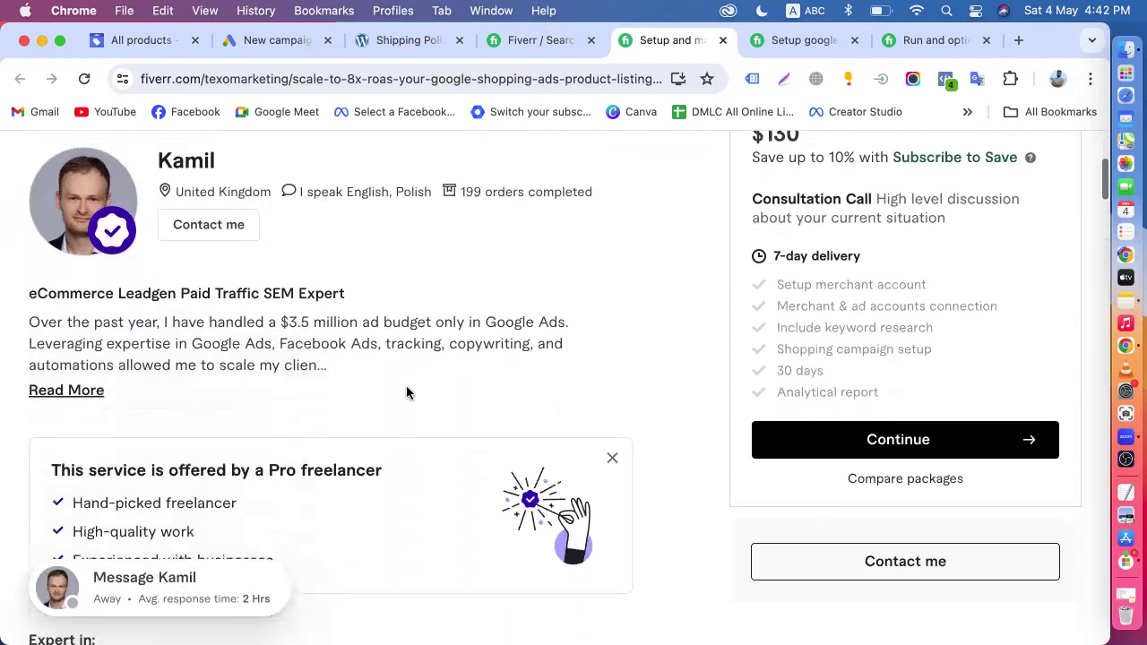
pyautogui.scroll(-2, 268, 359)
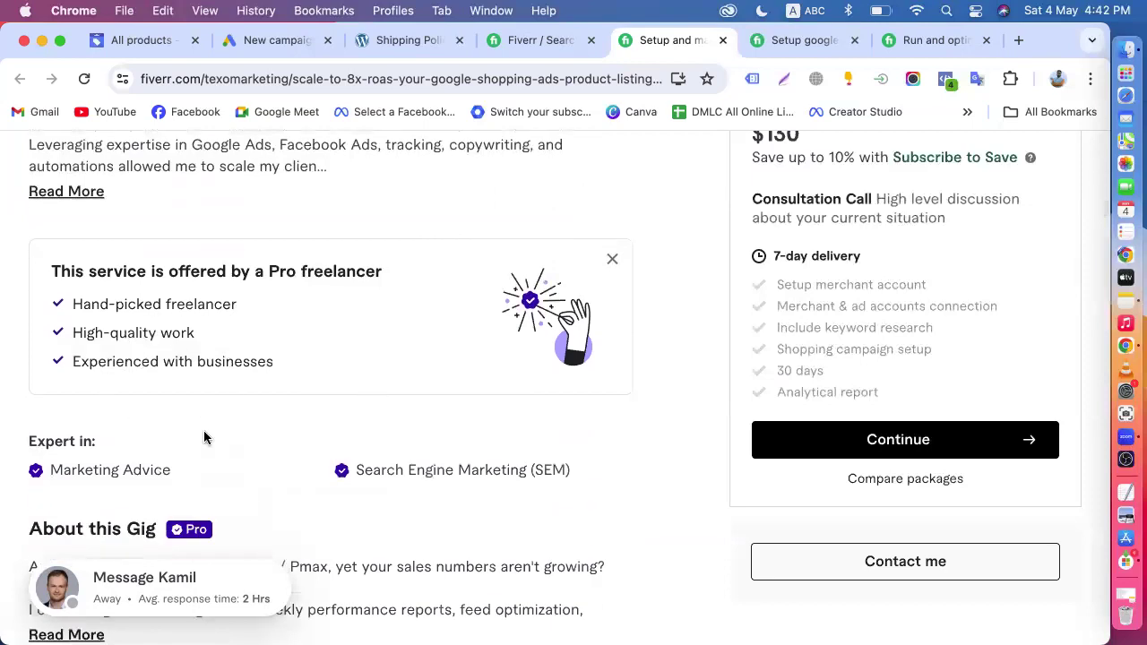
pyautogui.scroll(-2, 205, 435)
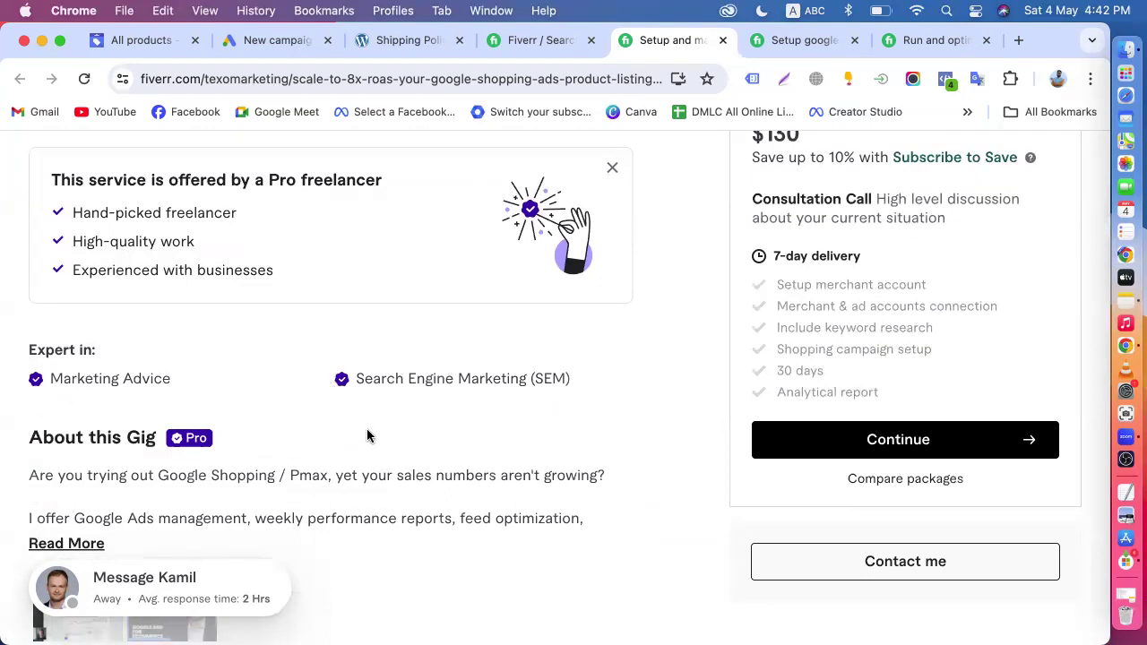
pyautogui.scroll(-4, 367, 437)
pyautogui.scroll(2, 335, 361)
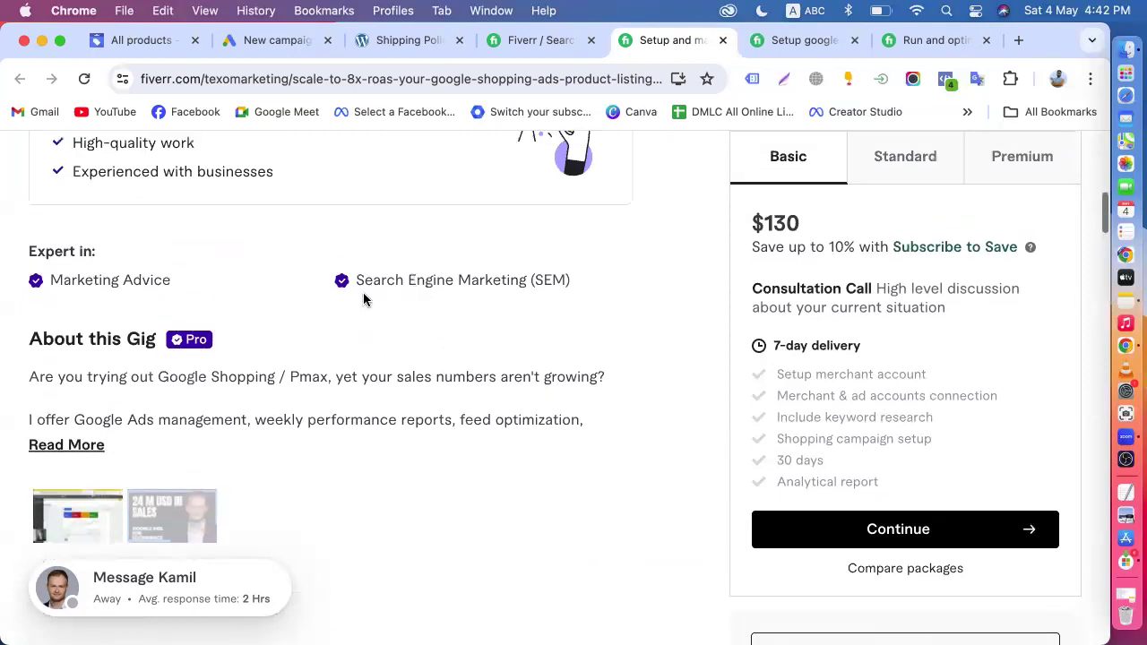
pyautogui.moveTo(350, 282); pyautogui.dragTo(591, 278)
pyautogui.scroll(2, 573, 284)
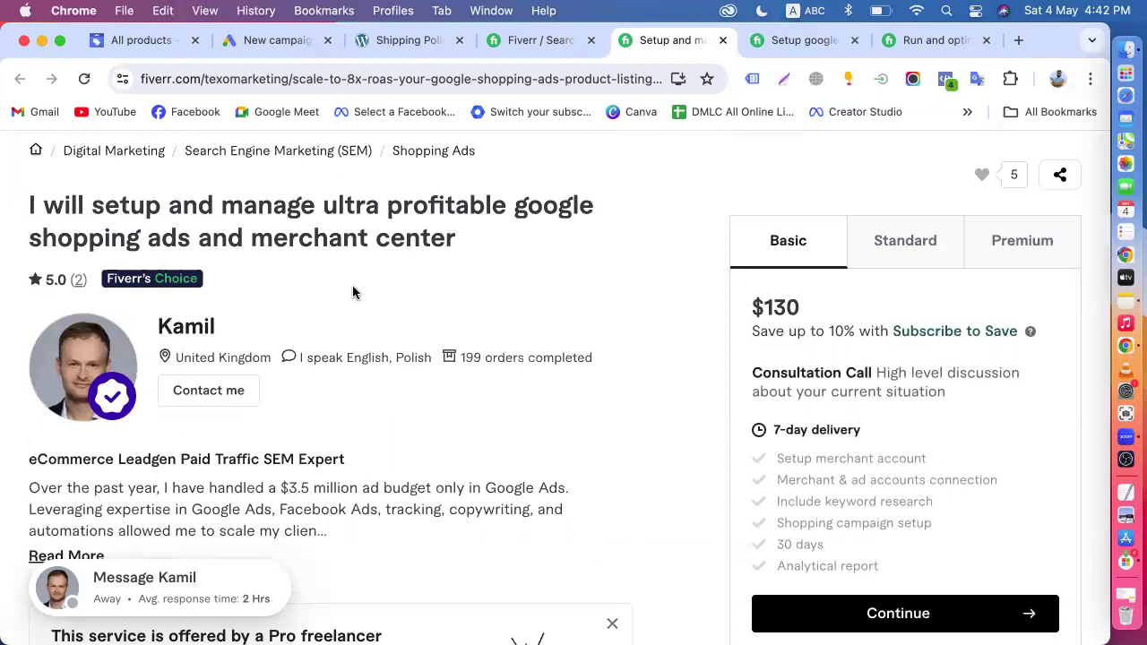
# - Return to the shopping ads search results and compare the Fiverr's Choice gigs
pyautogui.click(519, 40)
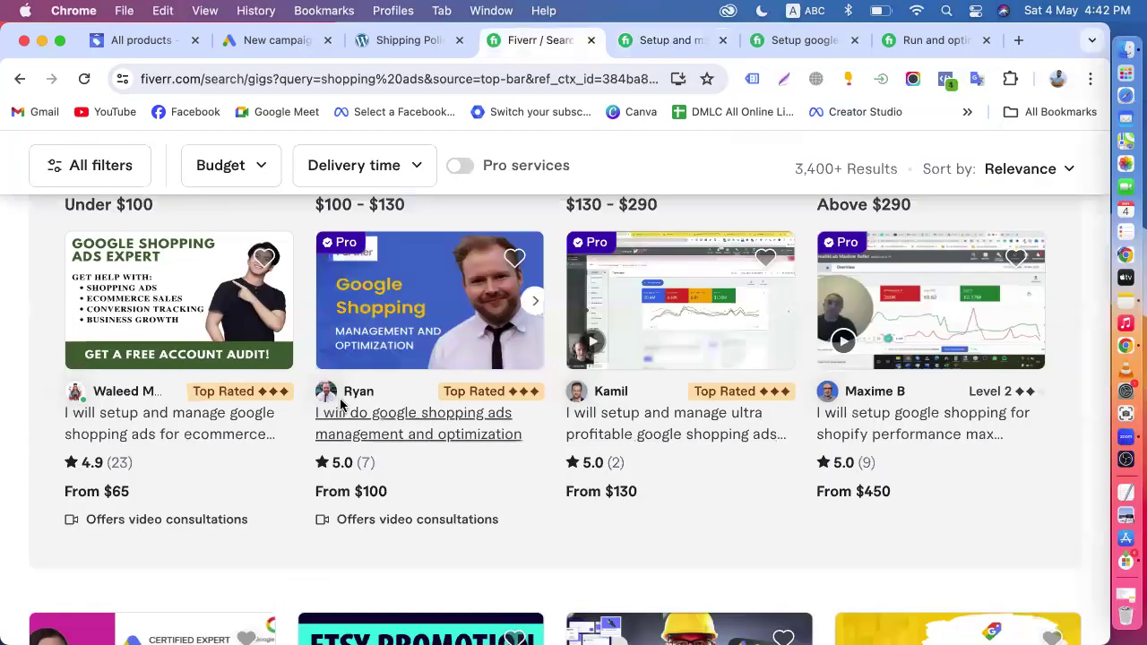
pyautogui.scroll(3, 134, 475)
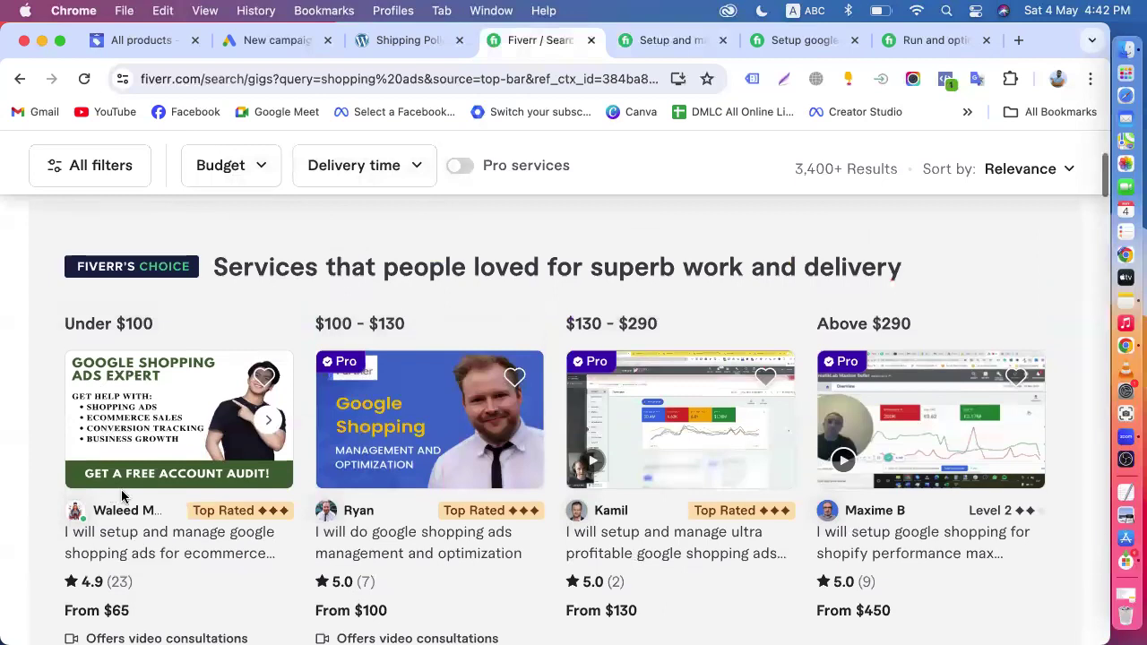
pyautogui.scroll(-3, 123, 495)
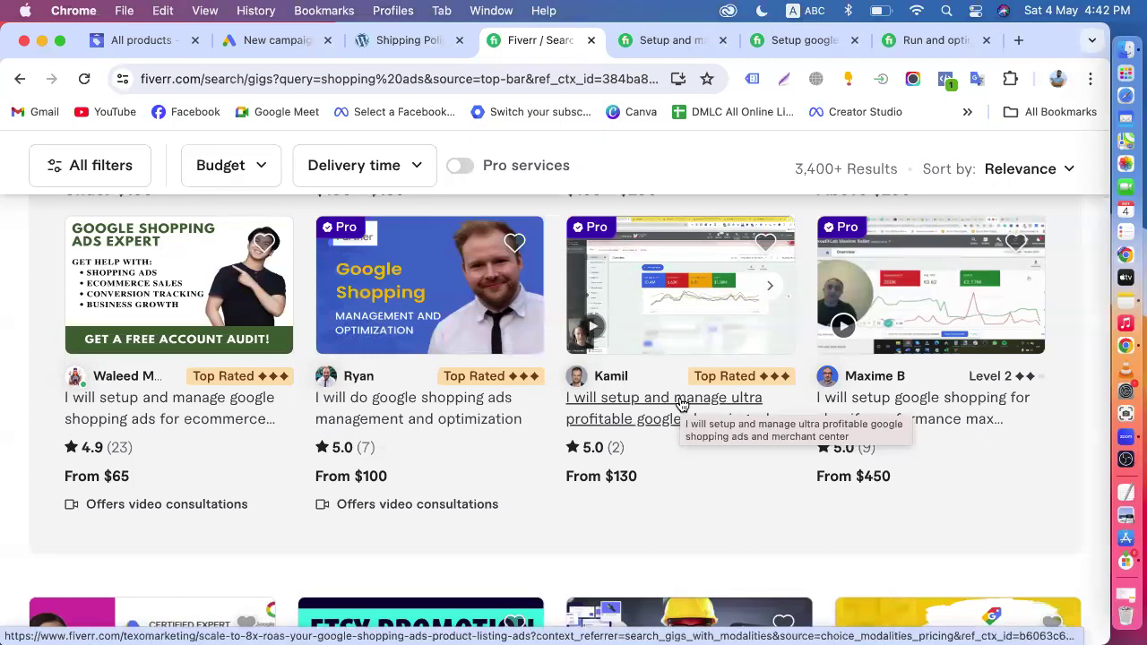
# - Revisit the open gig pages, from the display ads gig to the $130 shopping ads gig, and review their titles and packages
pyautogui.click(909, 41)
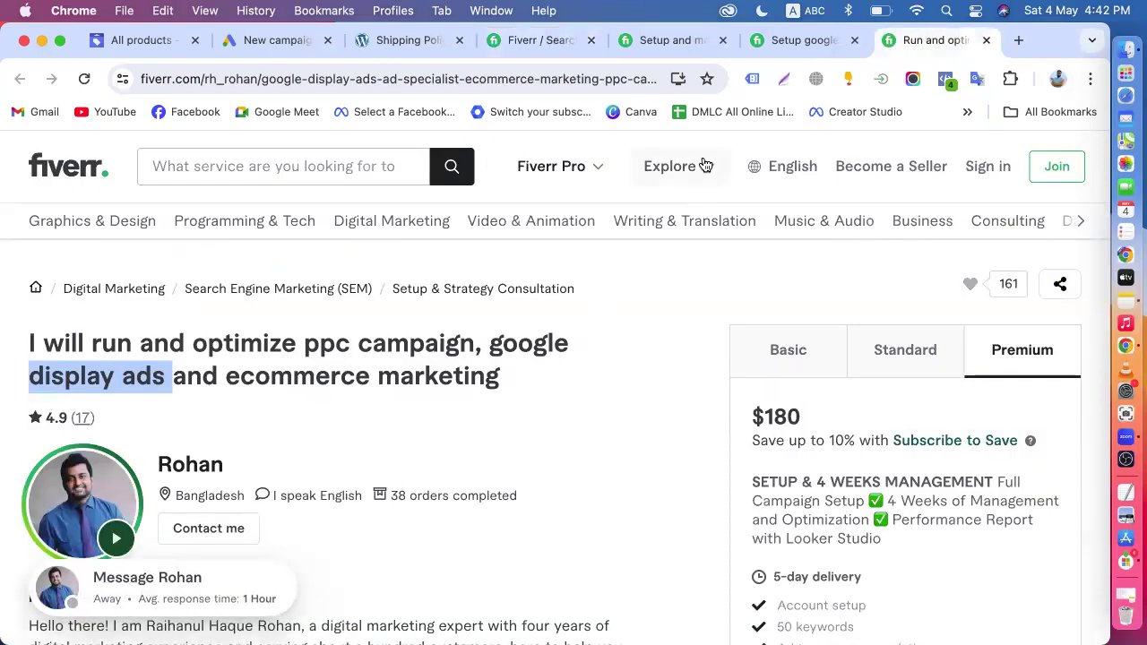
pyautogui.click(771, 43)
pyautogui.click(671, 39)
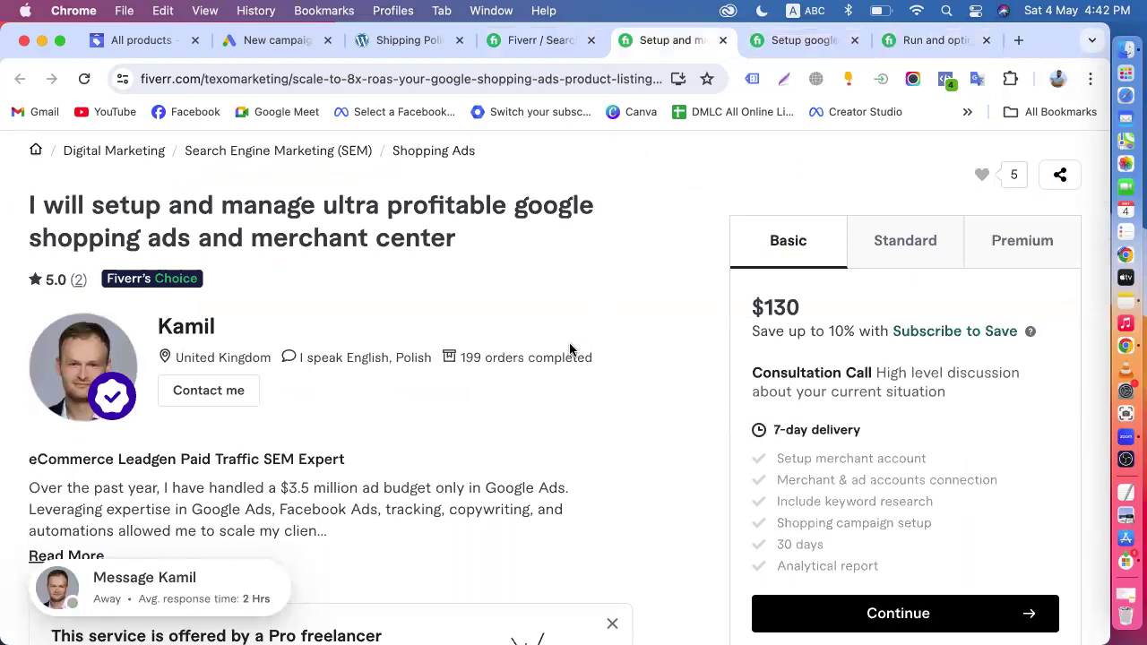
pyautogui.scroll(-1, 570, 349)
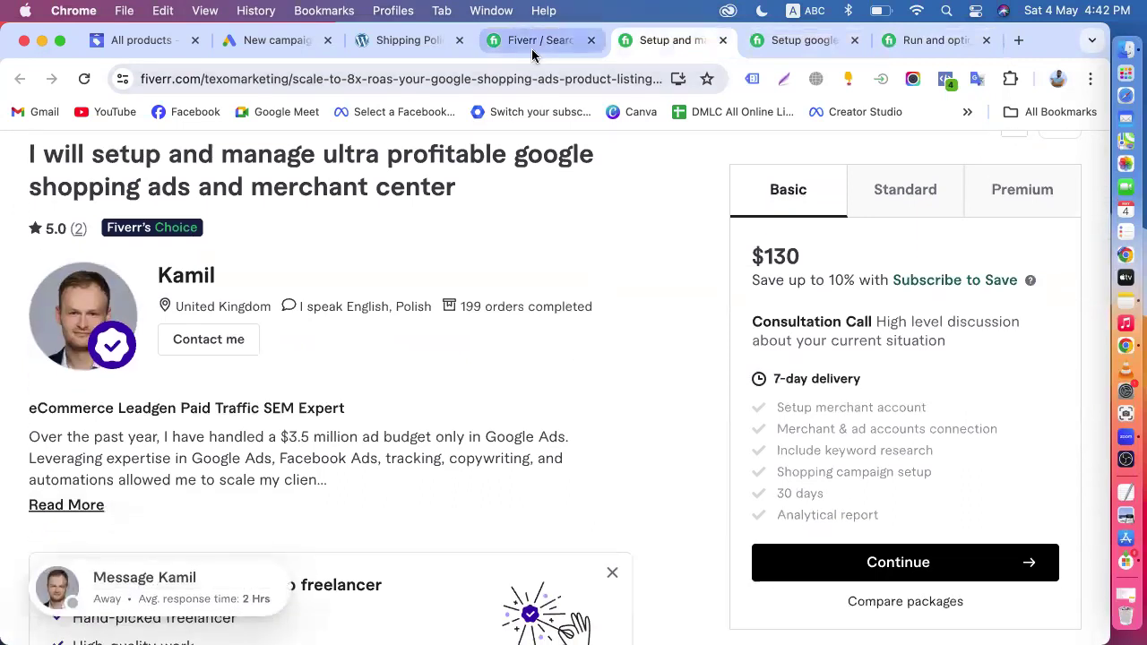
# - Go back to the shopping ads results and browse the regular gigs listed below the Fiverr's Choice section
pyautogui.click(534, 43)
pyautogui.scroll(-10, 482, 286)
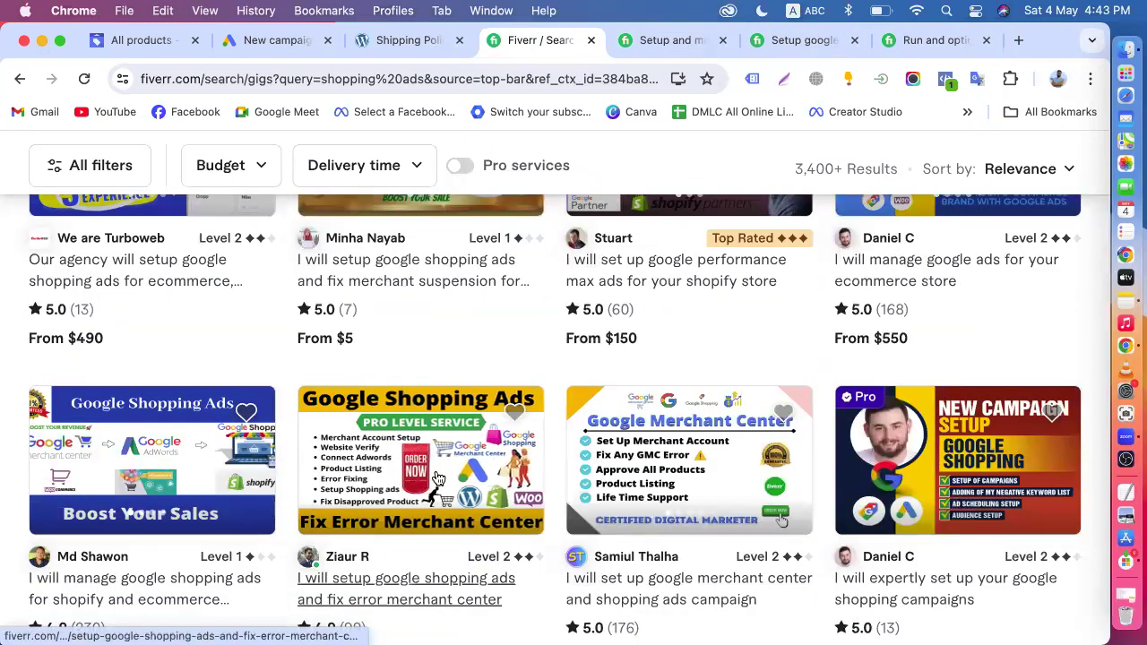
pyautogui.scroll(-5, 380, 448)
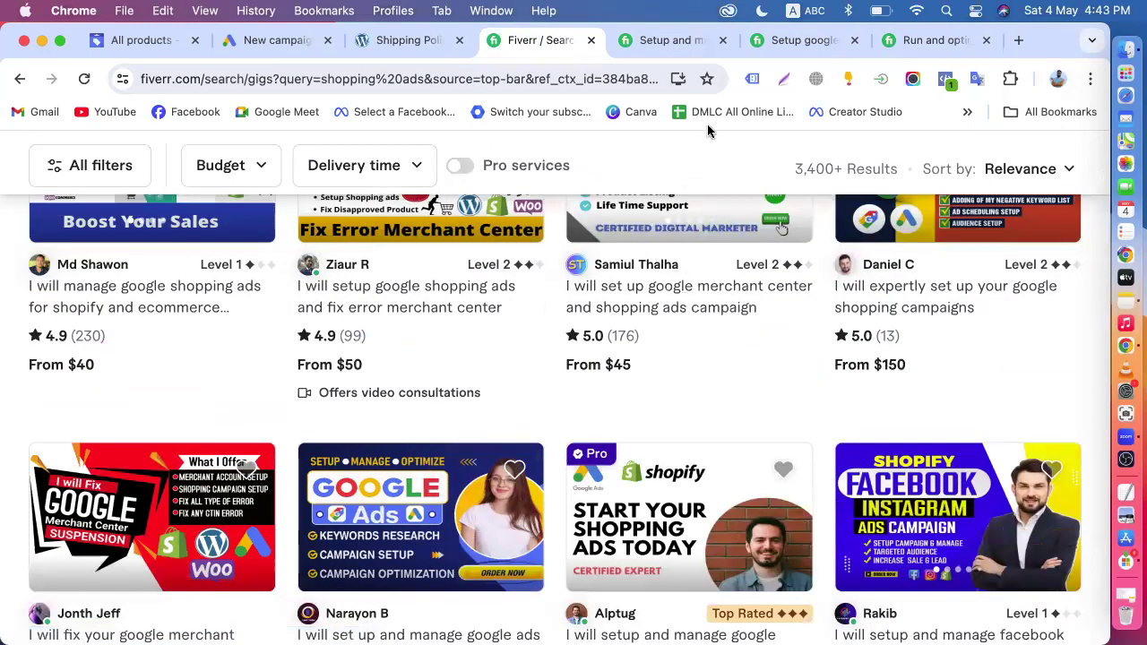
# - Return to the $130 shopping ads gig and dismiss its notice about the service being offered by a Pro freelancer
pyautogui.click(780, 44)
pyautogui.click(701, 52)
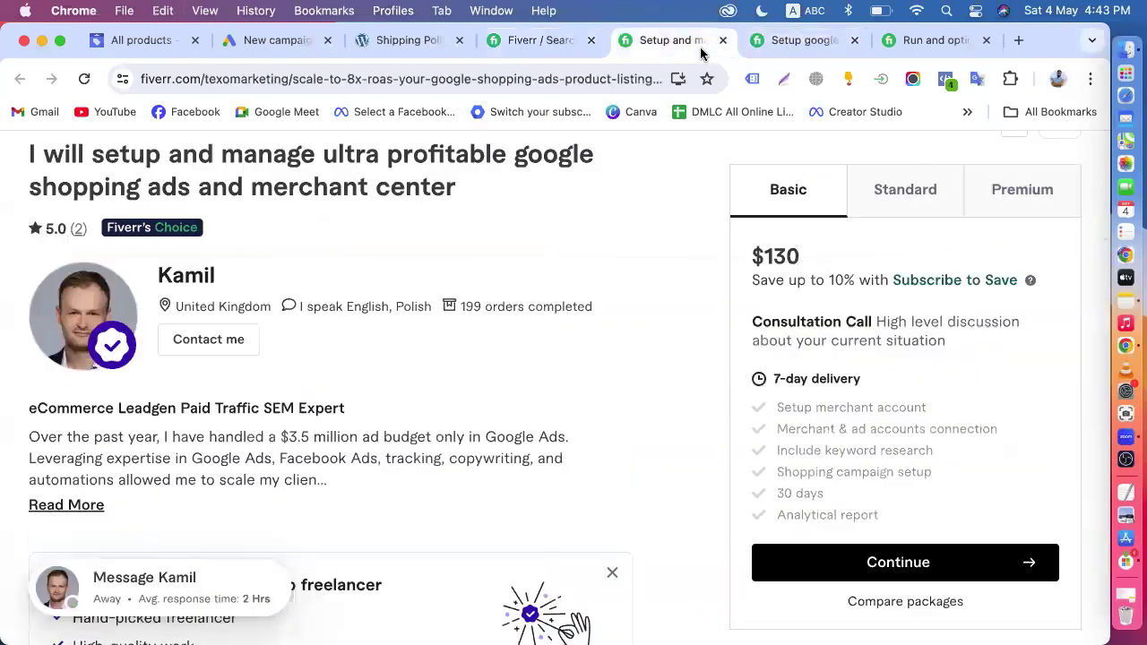
pyautogui.scroll(-5, 649, 418)
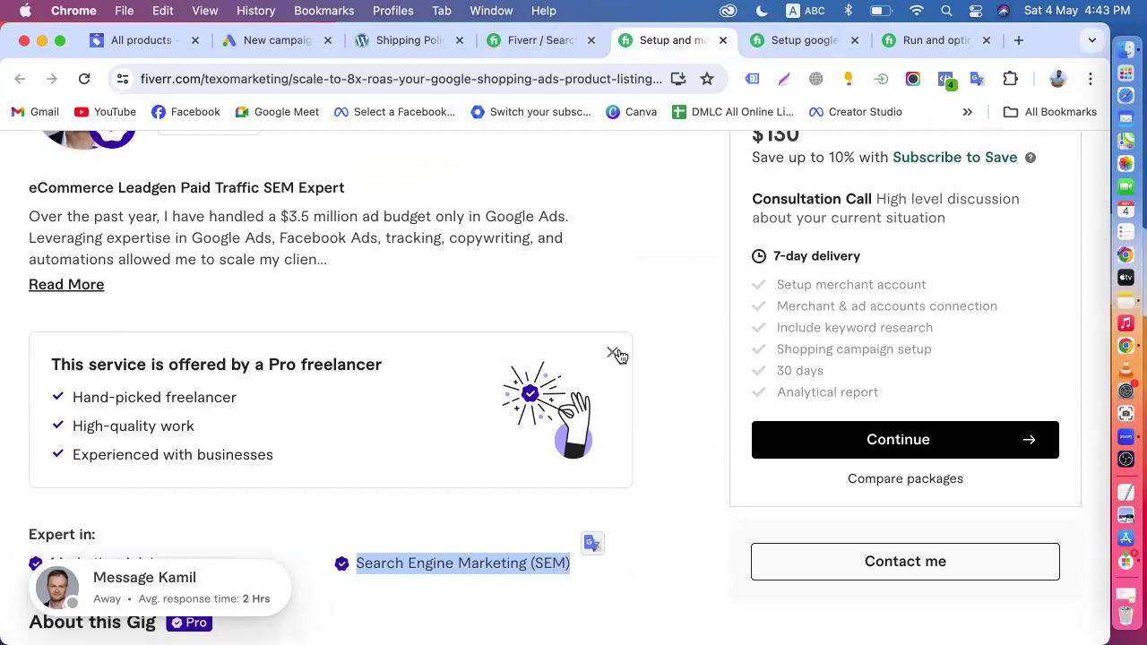
pyautogui.click(613, 353)
# - Expand the About this Gig description of the $130 gig and read its services, results and Pro badge explanation
pyautogui.scroll(-1, 618, 356)
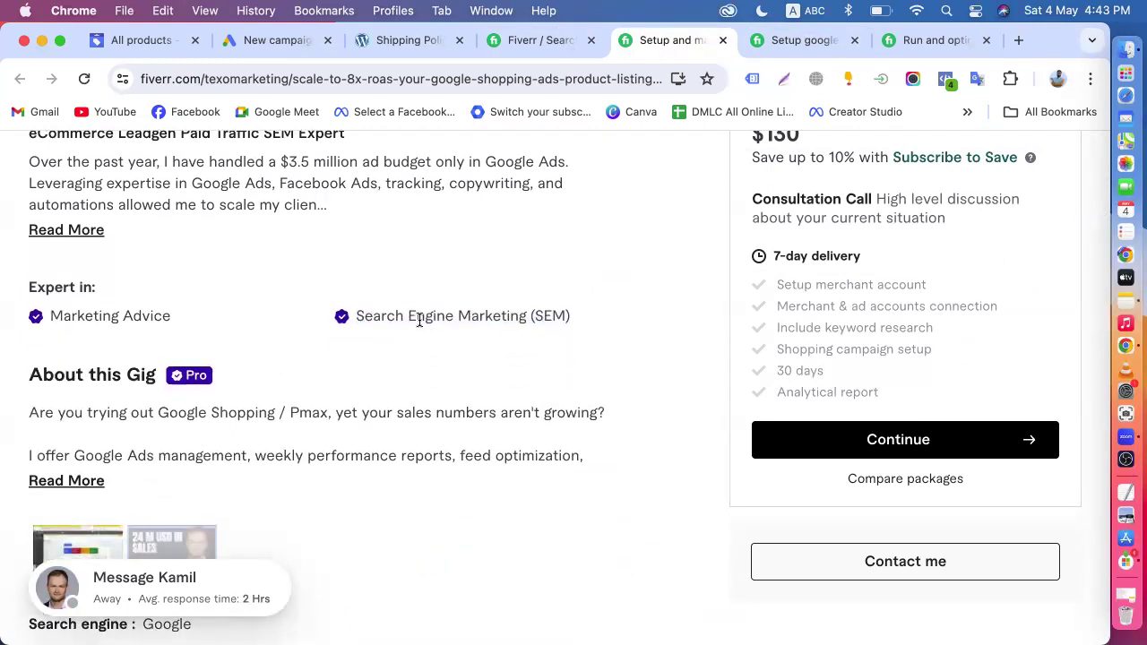
pyautogui.scroll(-1, 419, 320)
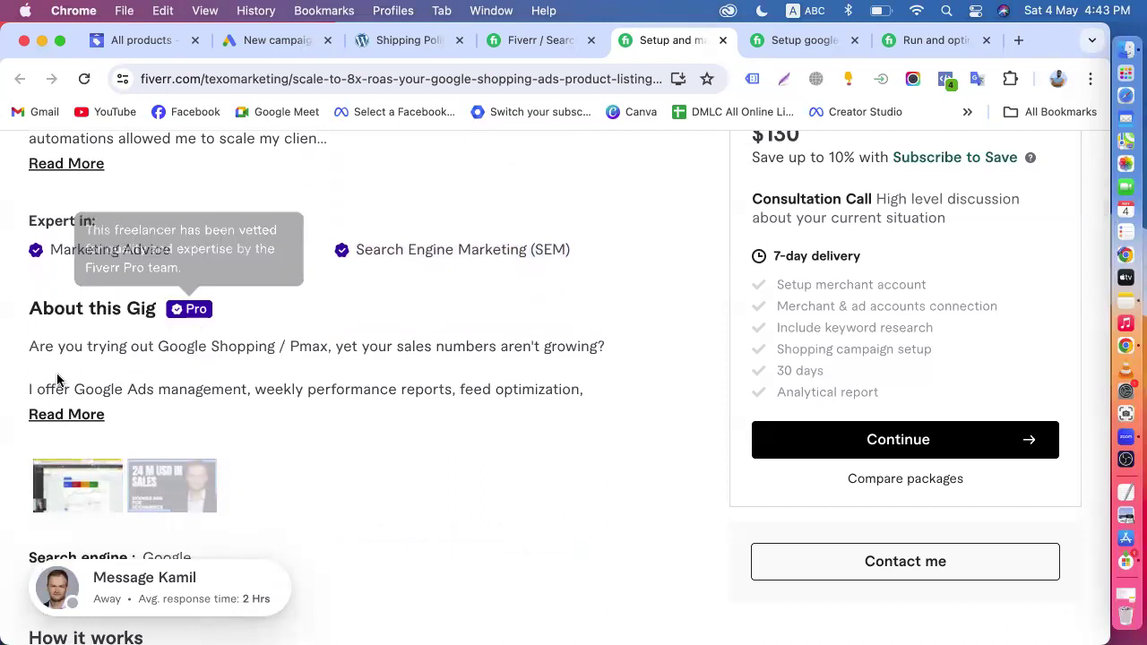
pyautogui.click(65, 417)
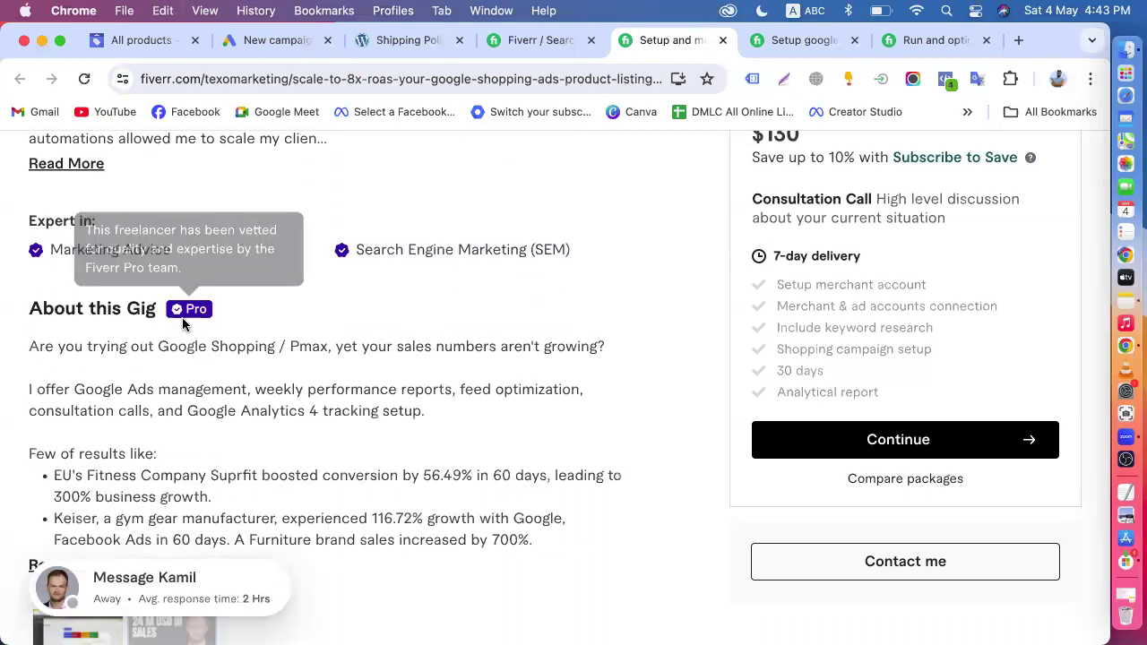
pyautogui.scroll(-5, 480, 370)
pyautogui.scroll(10, 480, 369)
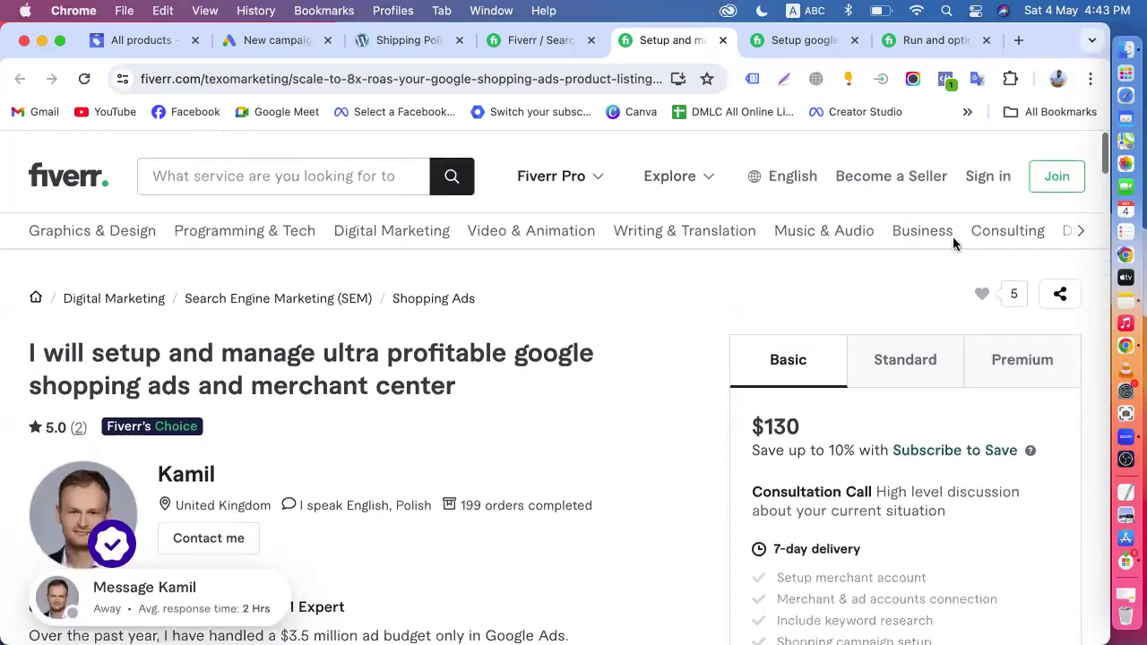
# - Switch to the display ads gig page and open the Fiverr Pro link among its footer's Business Solutions
pyautogui.click(937, 41)
pyautogui.scroll(-20, 859, 305)
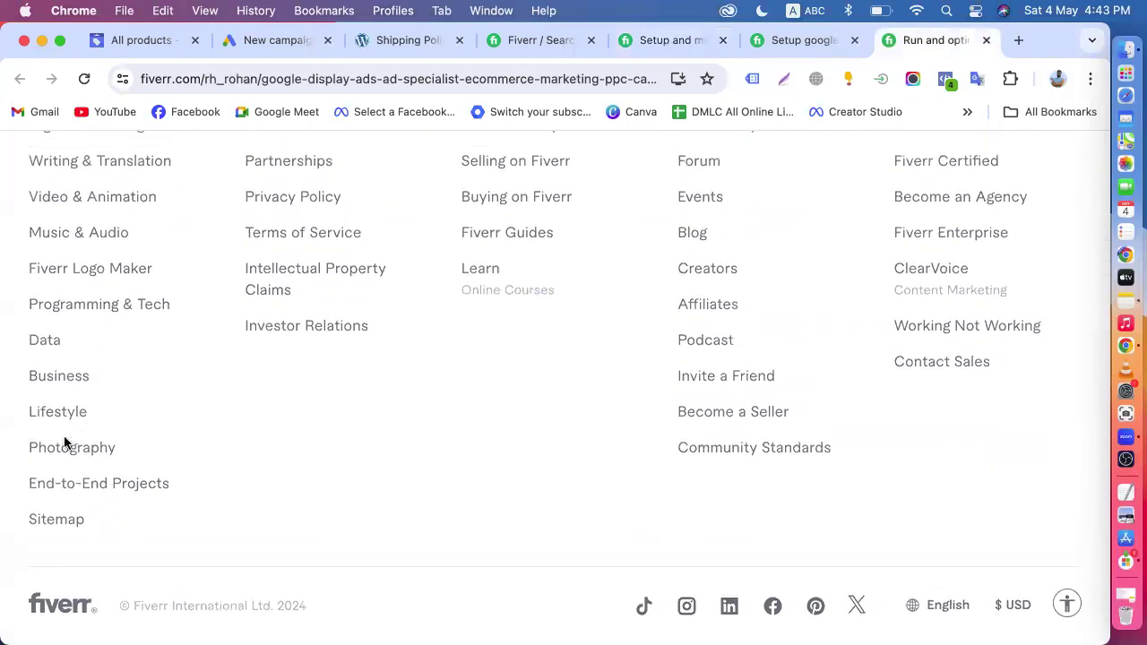
pyautogui.scroll(4, 322, 456)
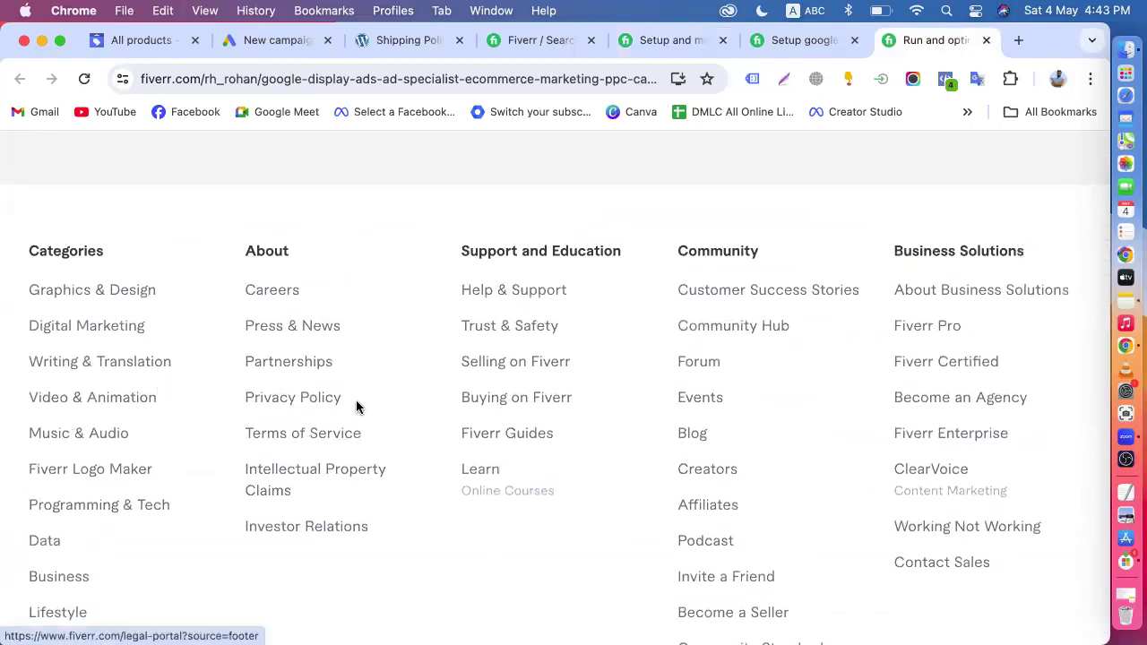
pyautogui.scroll(-1, 695, 430)
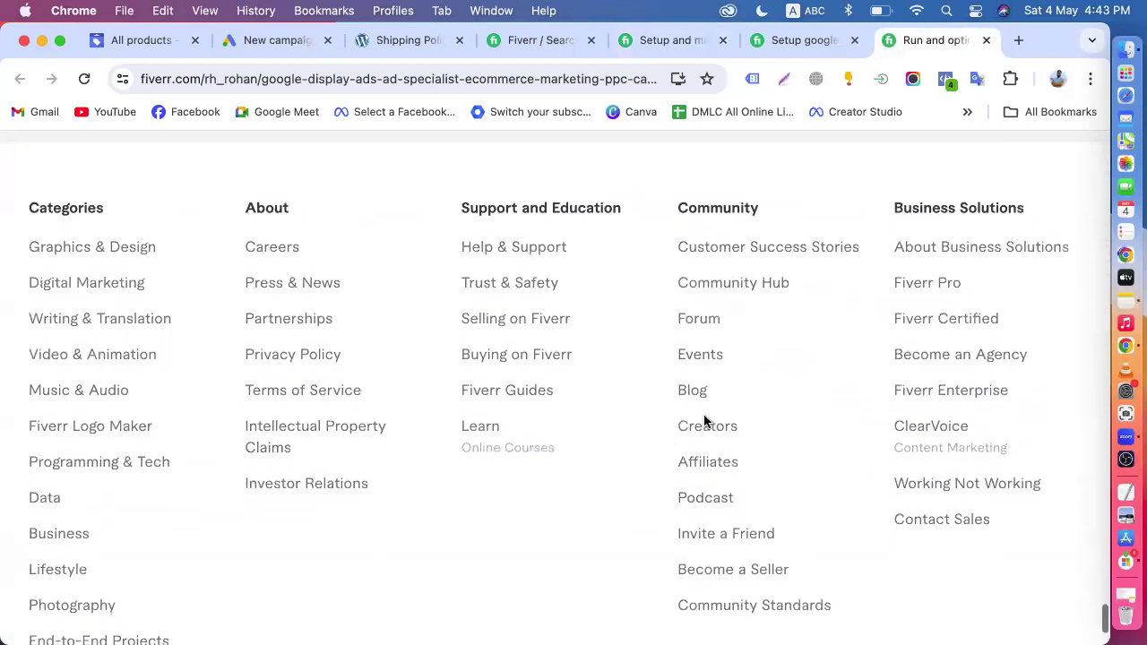
pyautogui.click(900, 288)
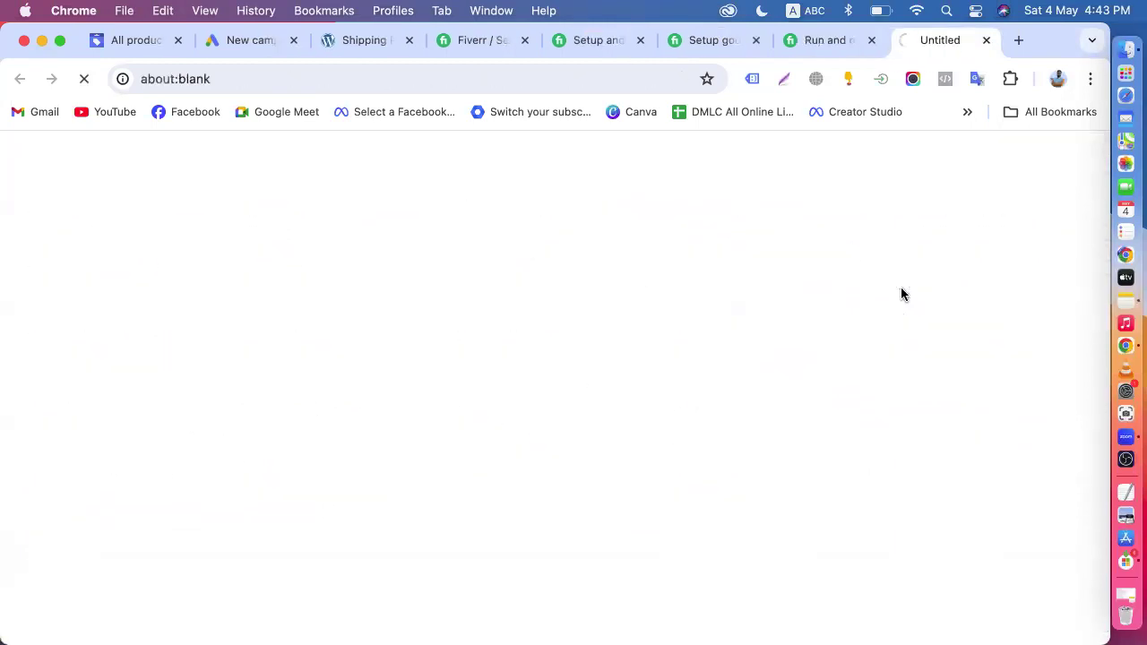
# - Skim the Fiverr Pro home page and its Why Fiverr Pro options, then open and close the Pro freelancers page
pyautogui.scroll(-3, 617, 470)
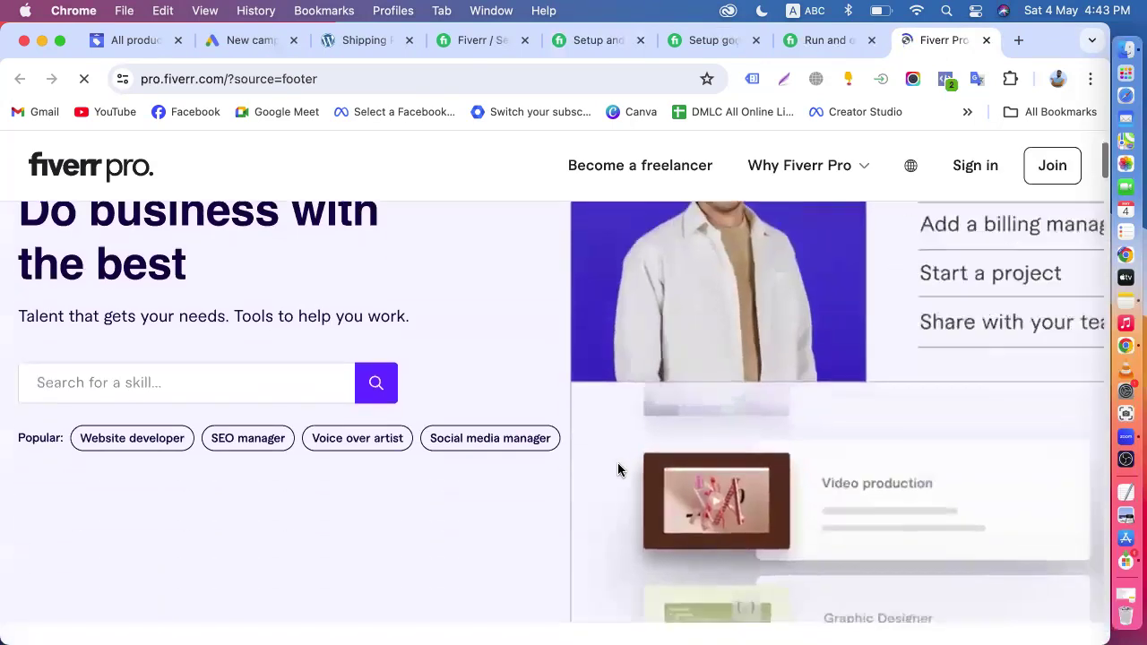
pyautogui.scroll(-1, 618, 464)
pyautogui.scroll(5, 508, 370)
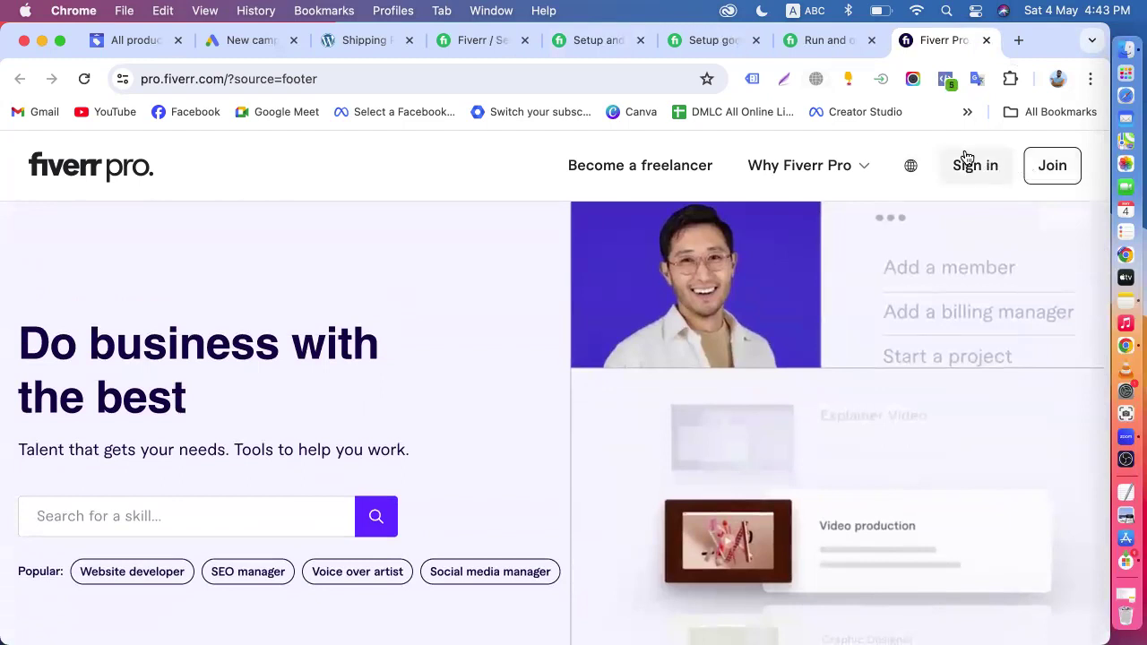
pyautogui.click(855, 169)
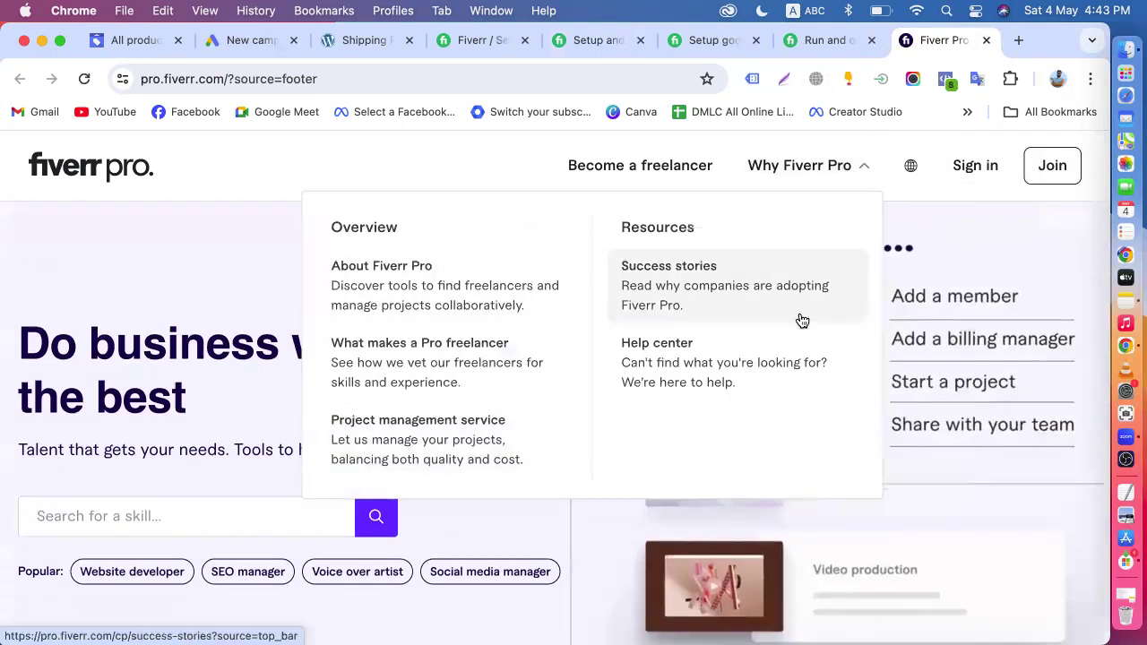
pyautogui.moveTo(612, 180); pyautogui.dragTo(795, 40)
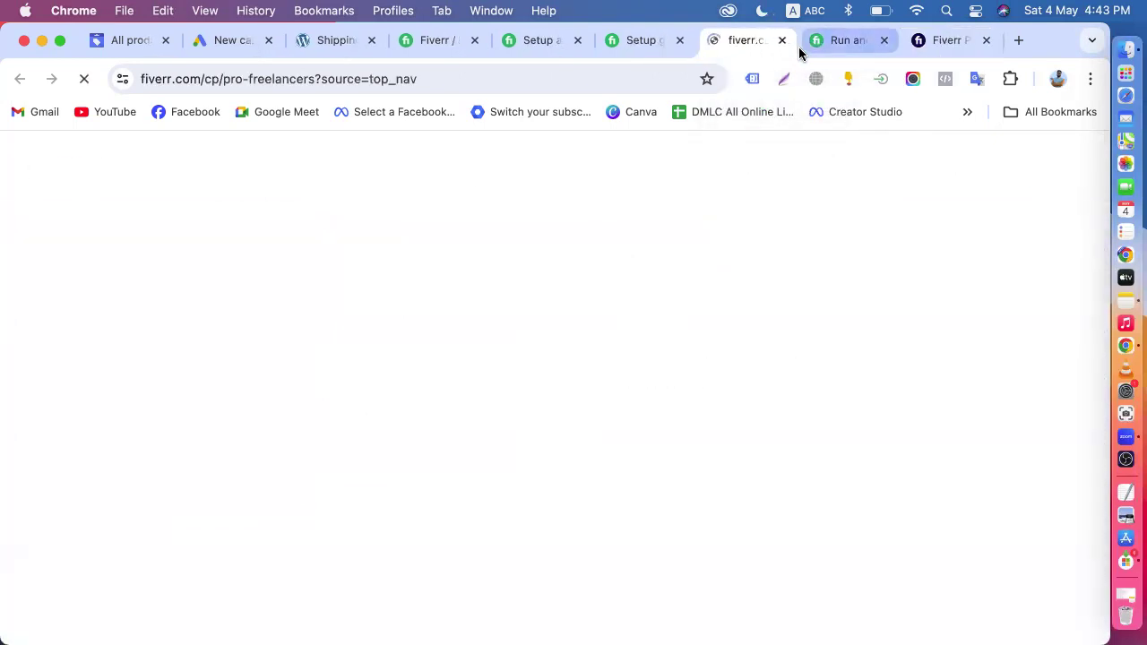
pyautogui.click(781, 41)
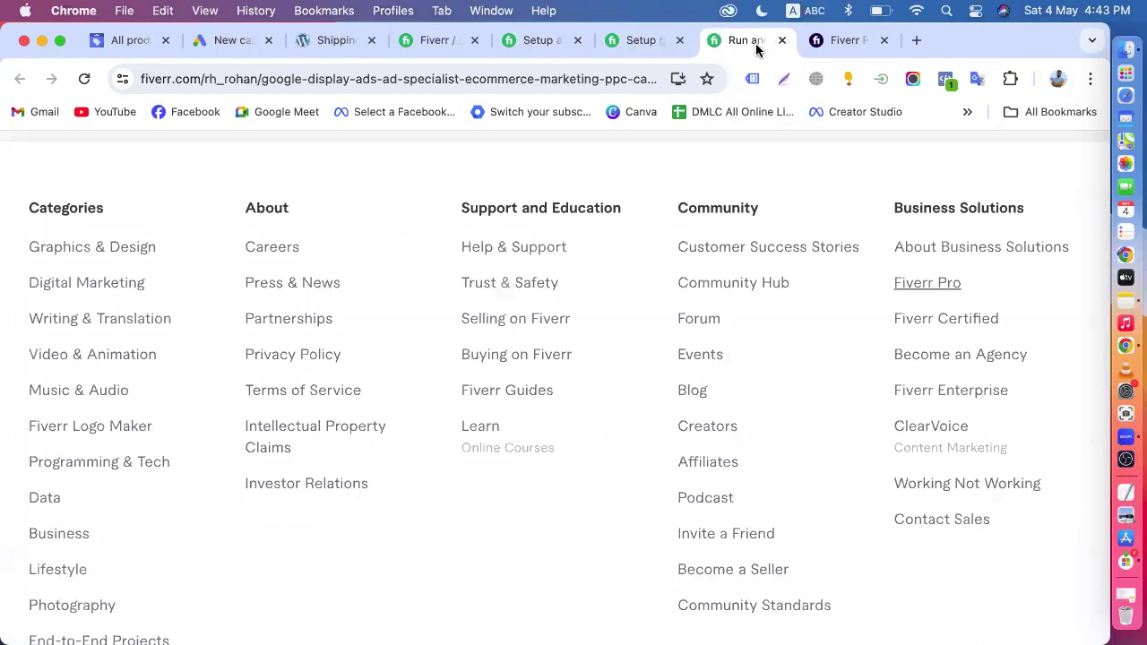
# - Open Fiverr Pro again from the gig page's footer and look through its guidance, How it works and FAQs sections
pyautogui.click(912, 285)
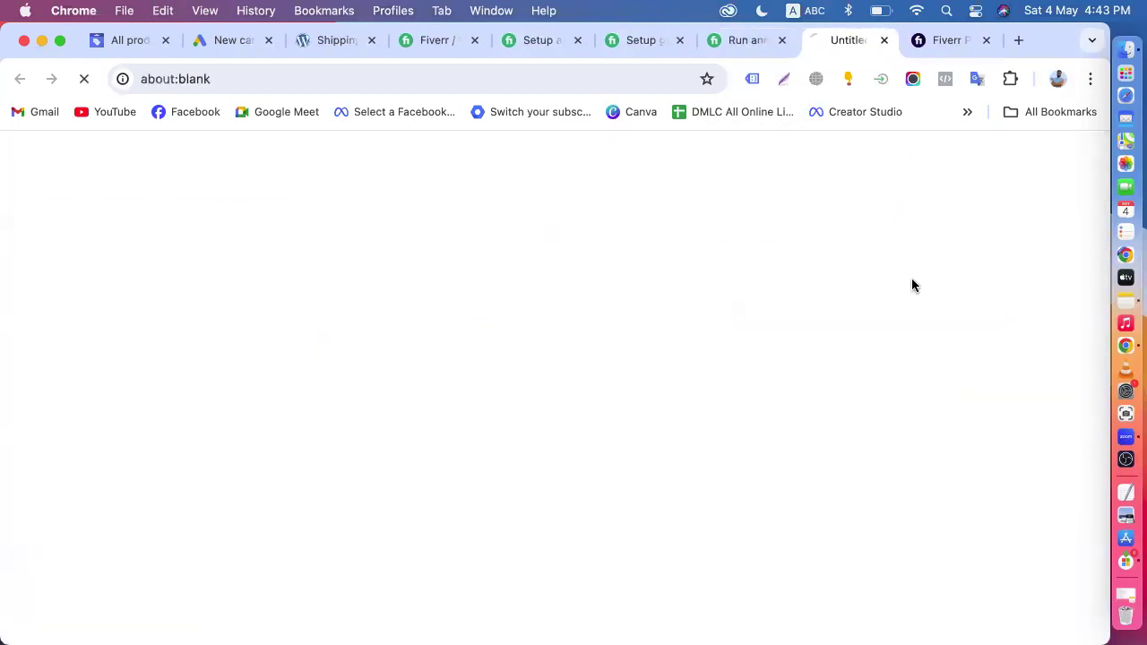
pyautogui.scroll(-10, 574, 393)
pyautogui.scroll(-15, 573, 393)
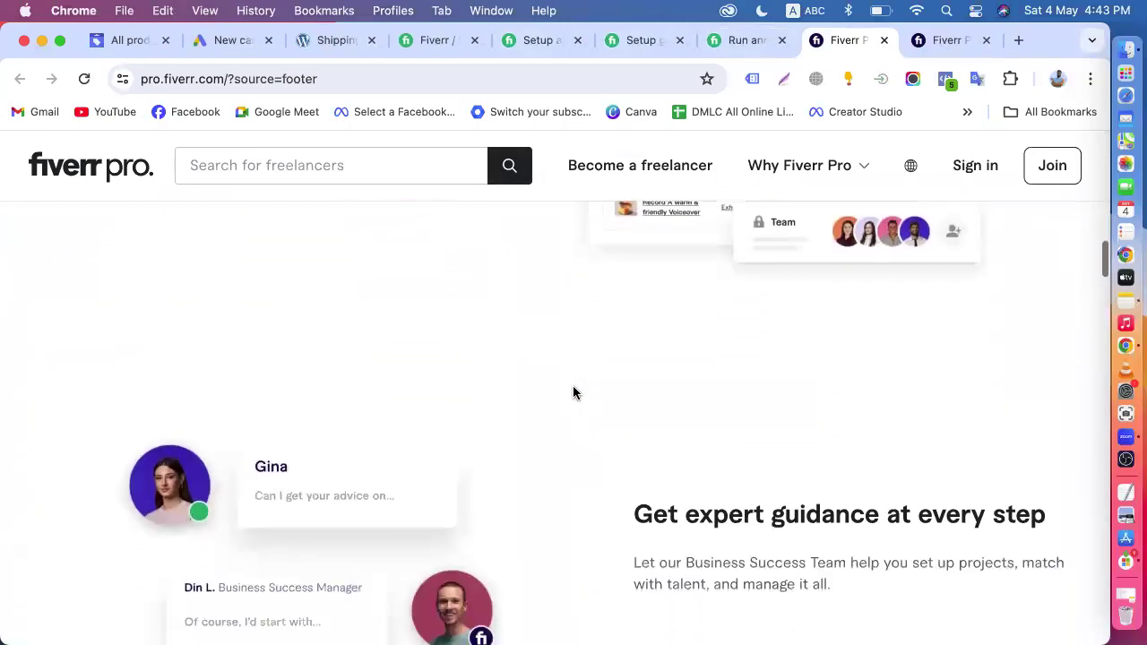
pyautogui.scroll(-15, 573, 392)
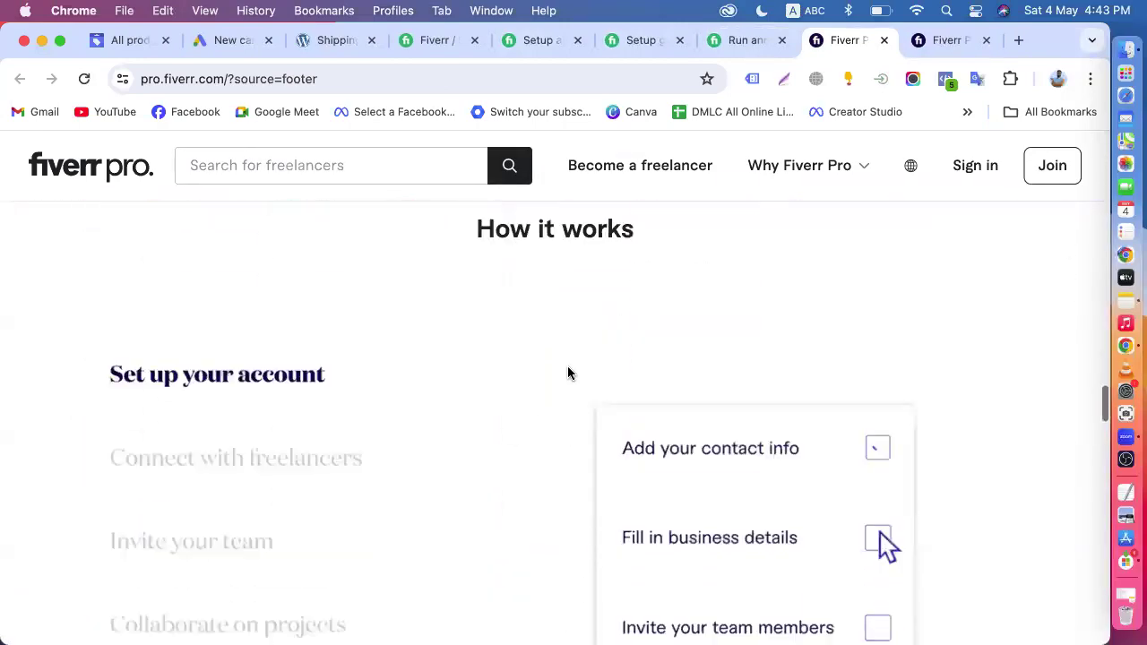
pyautogui.scroll(-3, 567, 373)
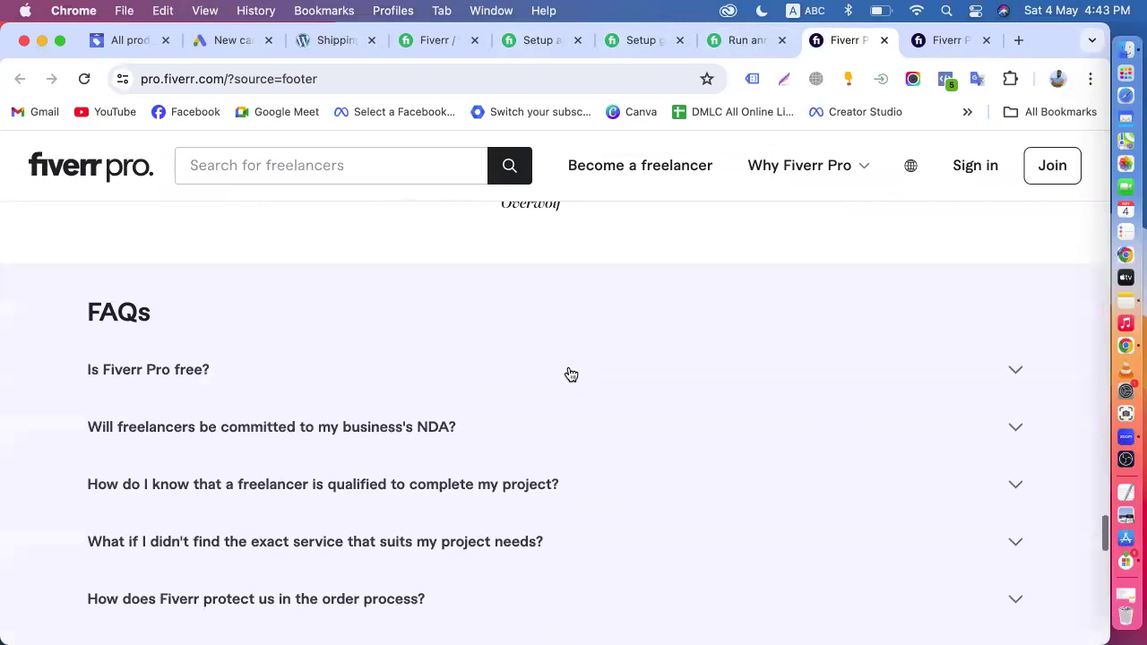
pyautogui.press('Home')
pyautogui.scroll(-2, 568, 373)
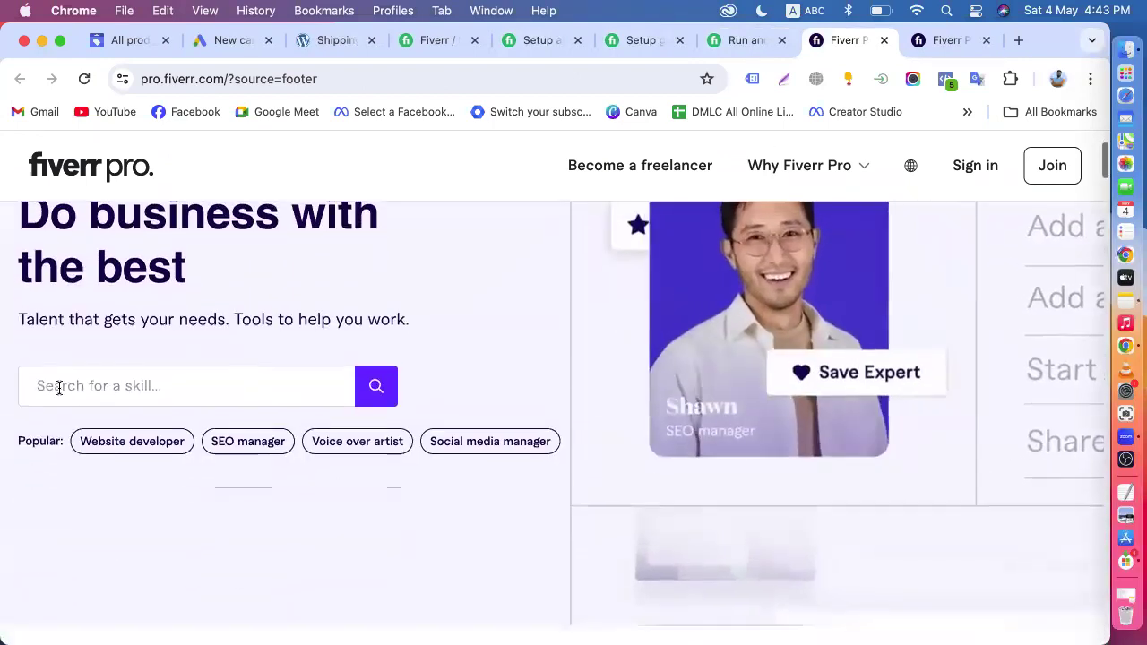
# - Search Fiverr Pro for "facebook ads" and dismiss the Pro catalog introduction
pyautogui.click(90, 380)
pyautogui.write('faceb')
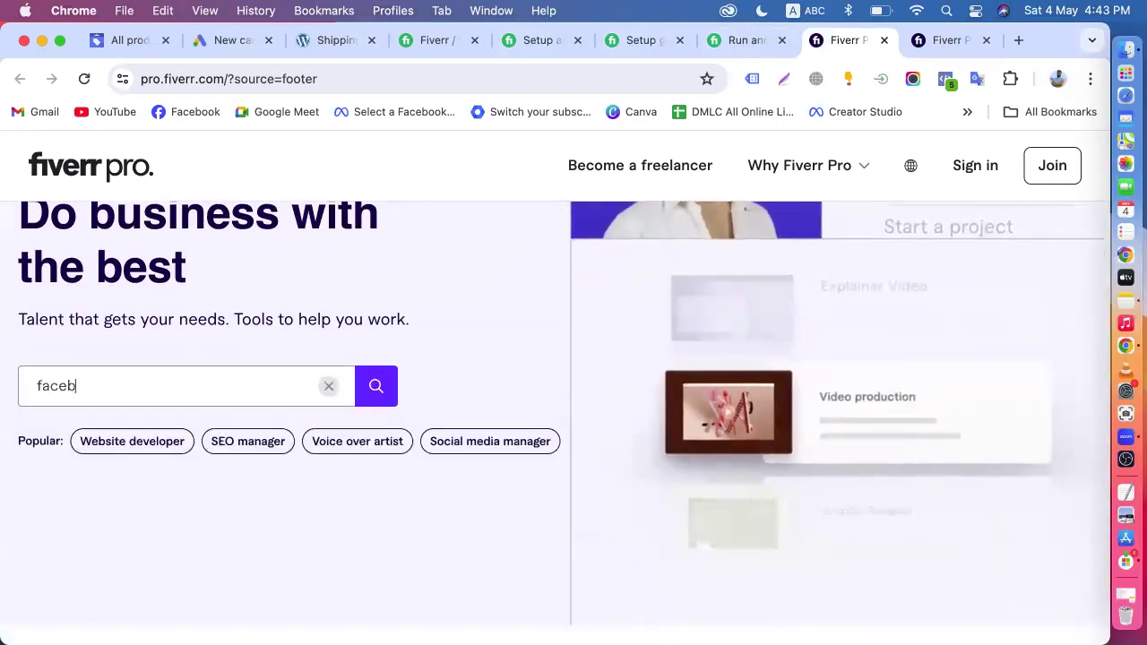
pyautogui.write('ook ads')
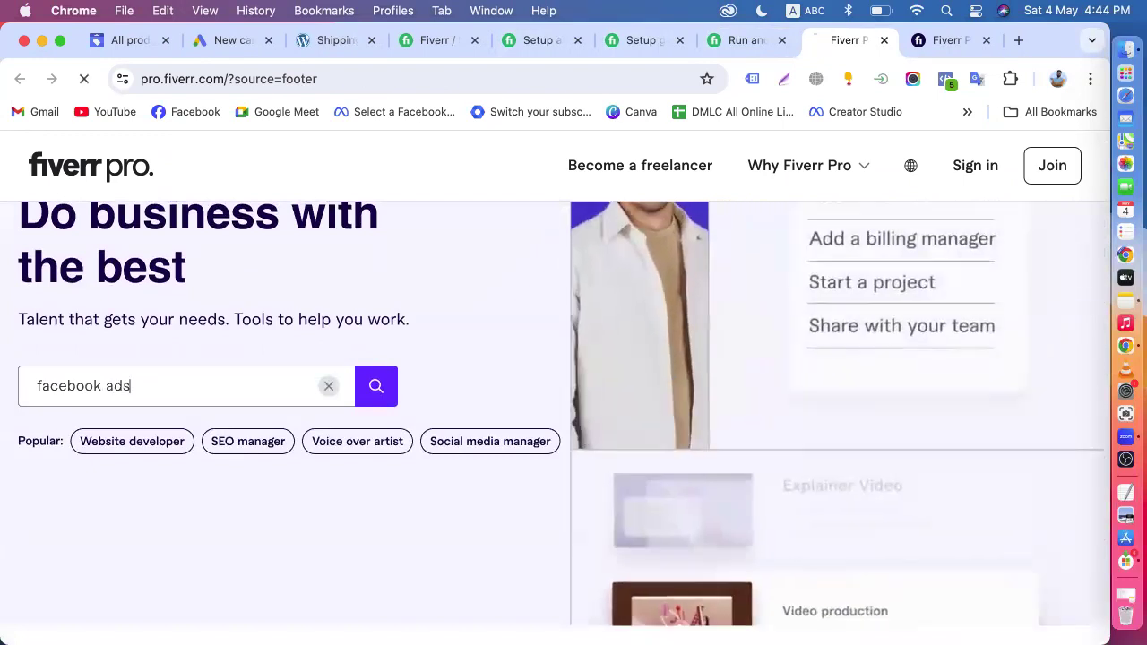
pyautogui.press('Return')
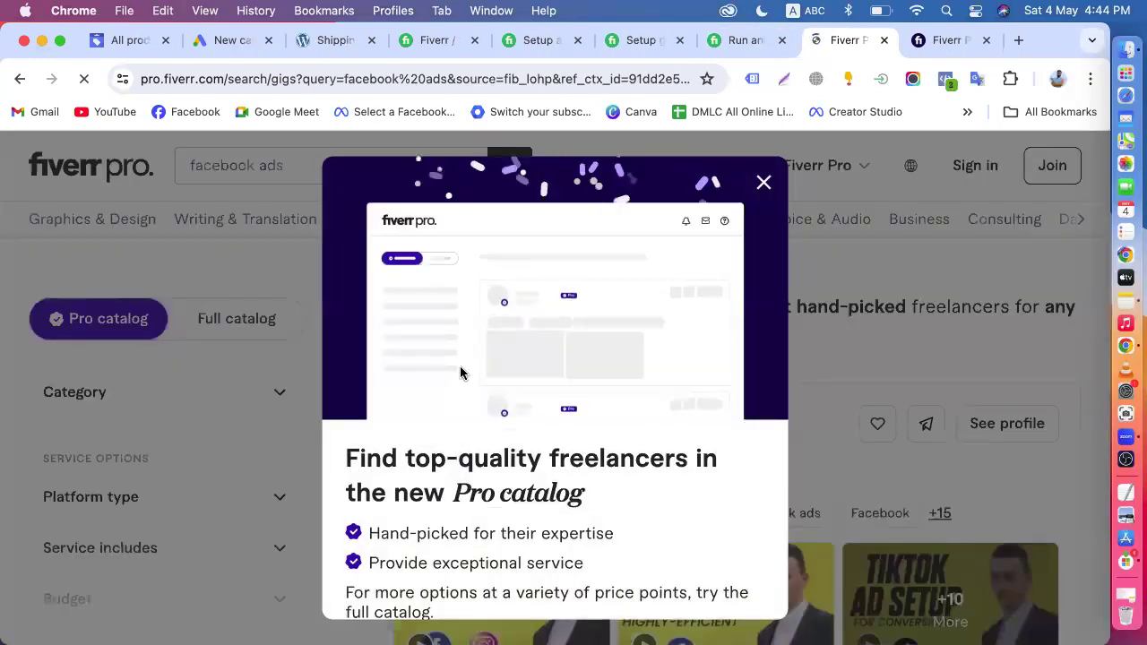
pyautogui.click(764, 183)
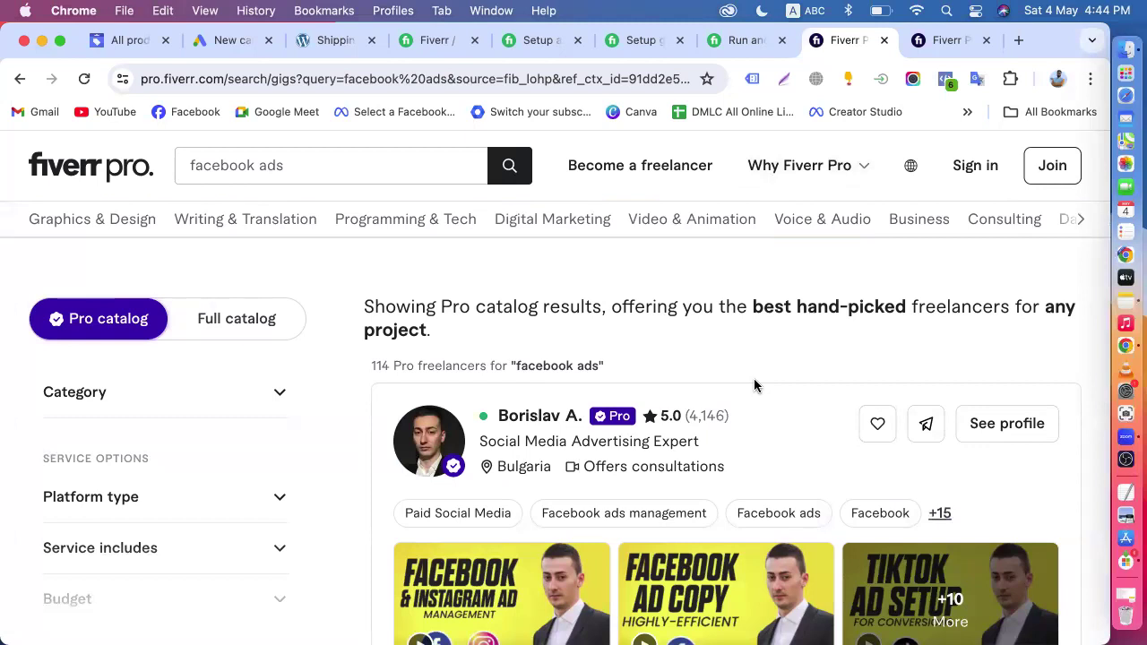
# - Skim the Pro freelancers offered for Facebook ads, comparing their skills, sample work and starting prices
pyautogui.scroll(-3, 756, 384)
pyautogui.scroll(-5, 632, 399)
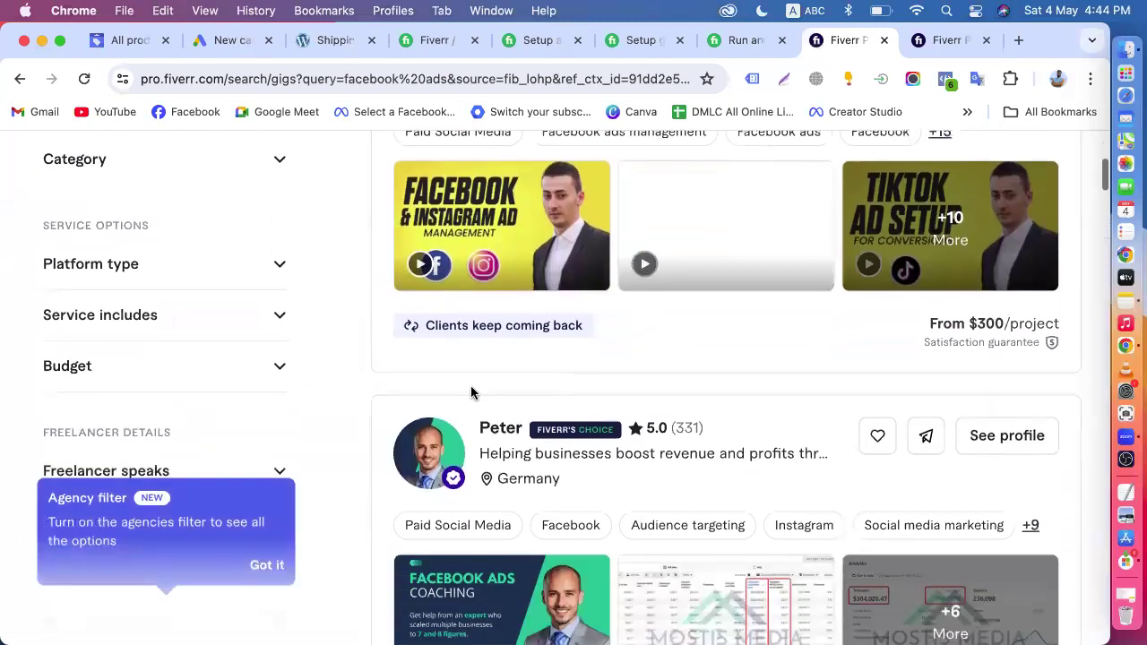
pyautogui.scroll(-6, 471, 392)
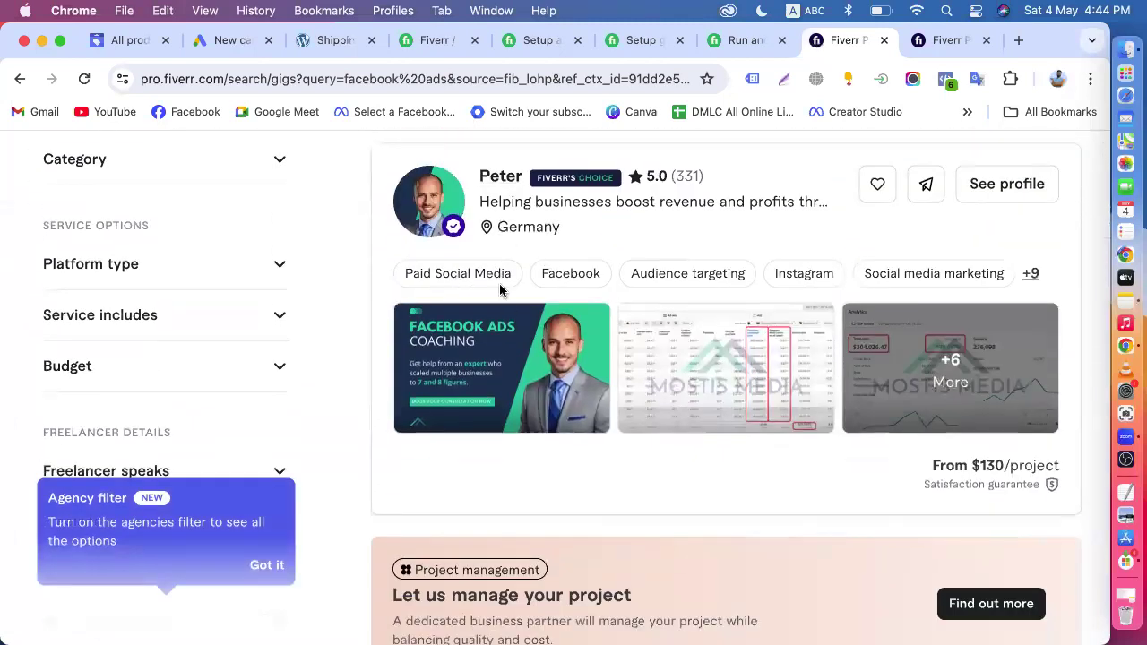
pyautogui.scroll(-5, 723, 471)
pyautogui.scroll(7, 721, 466)
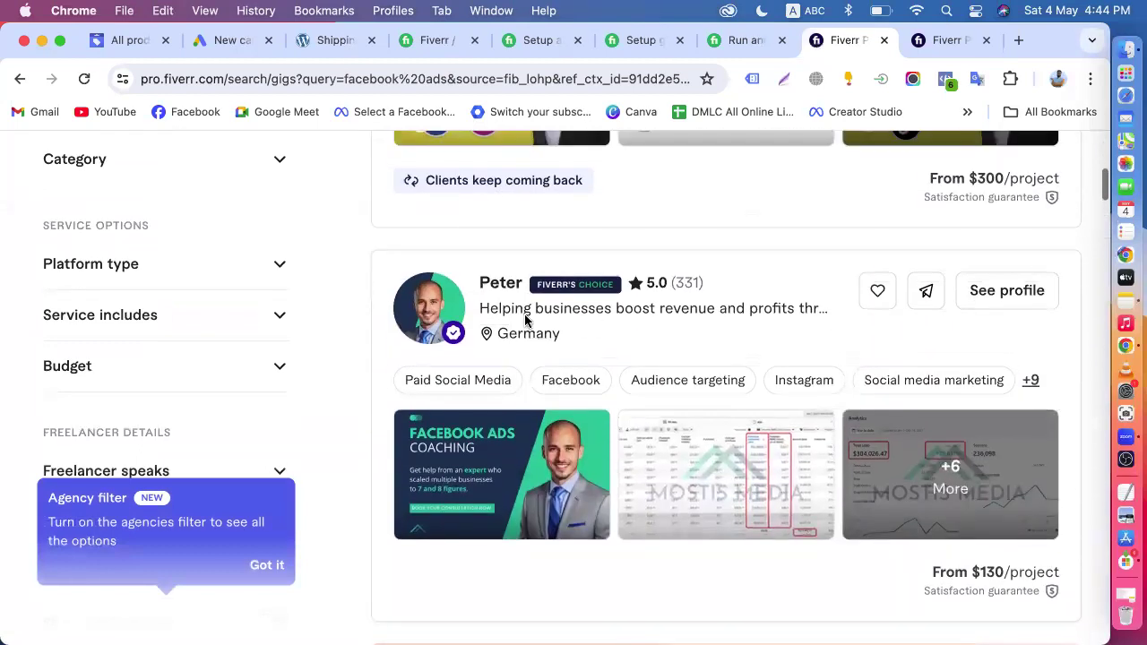
# - Open the profile of the Germany-based Fiverr's Choice freelancer and look over its expertise, satisfaction guarantee, skills, clients and services
pyautogui.click(501, 283)
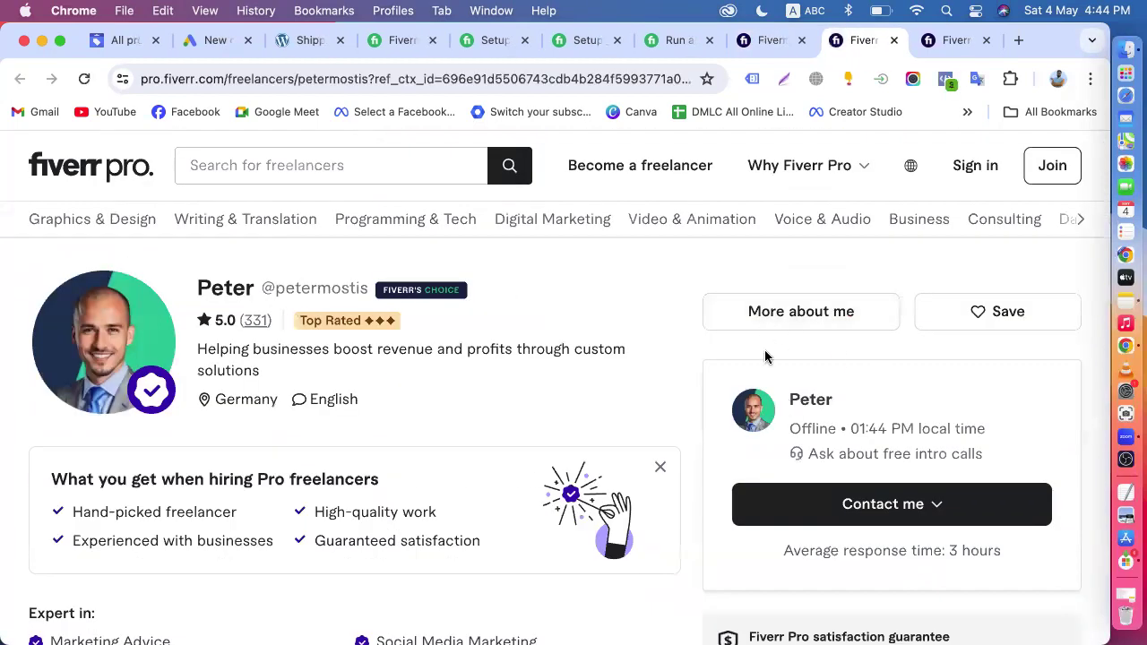
pyautogui.scroll(-5, 483, 412)
pyautogui.scroll(-3, 768, 461)
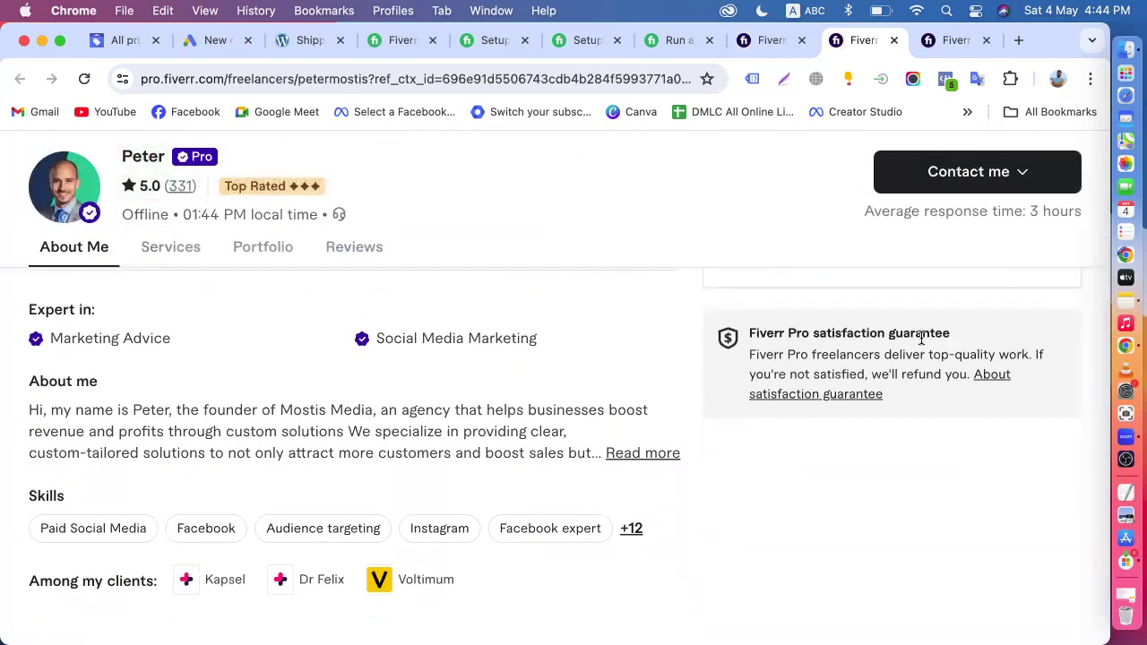
pyautogui.scroll(-6, 921, 339)
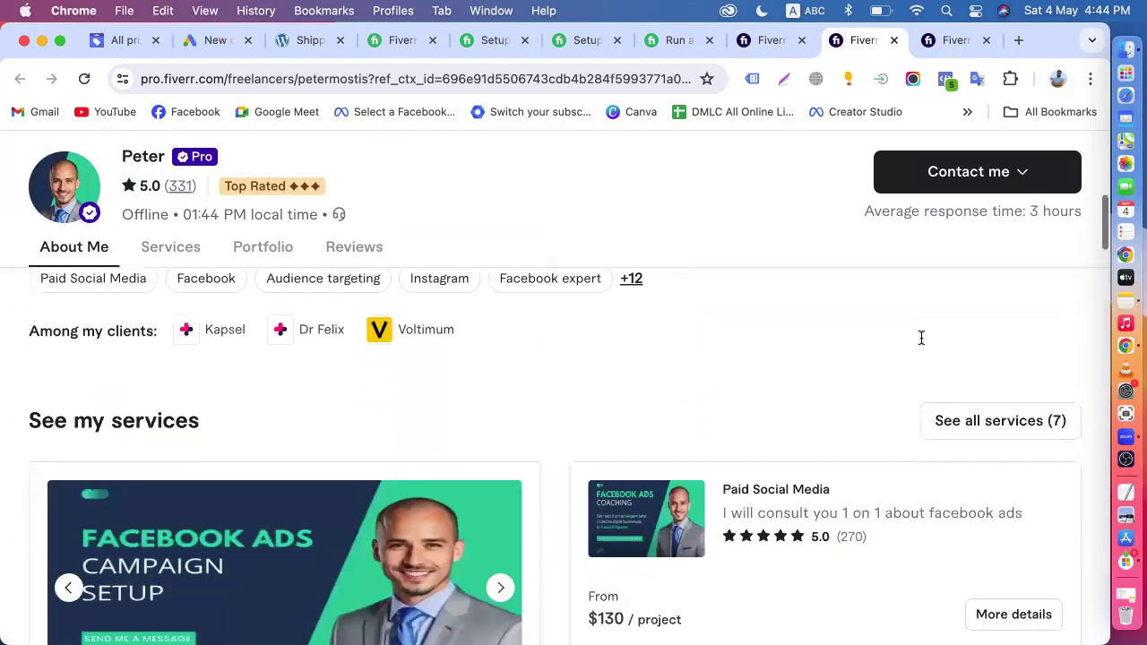
pyautogui.scroll(9, 648, 402)
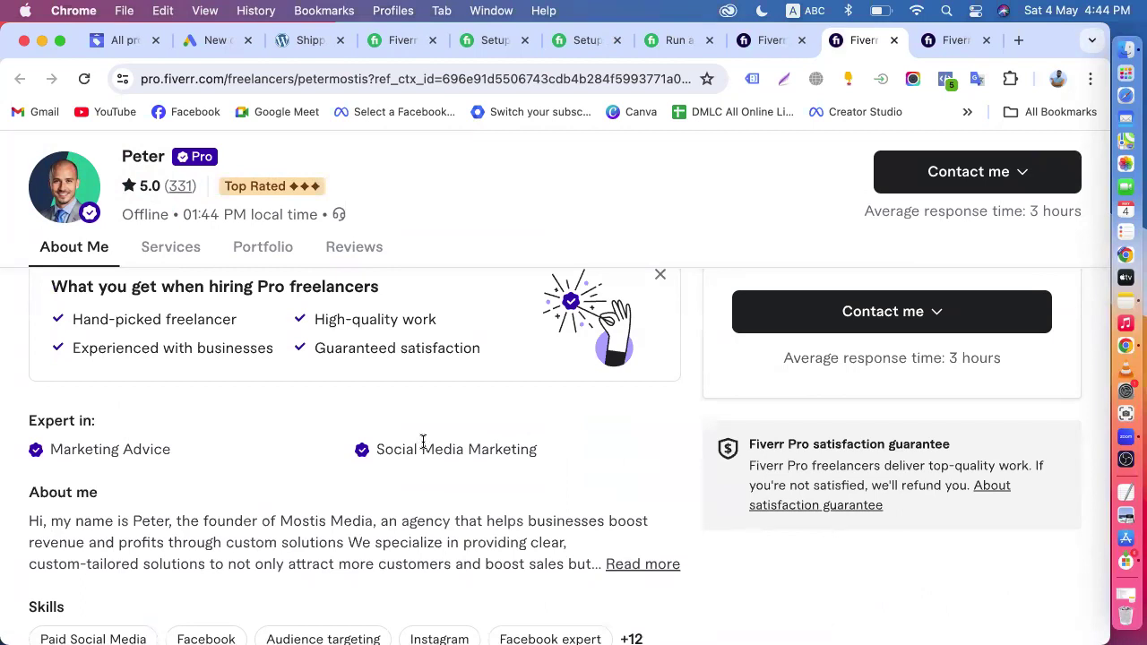
# - Switch to the Google Ads new campaign page, review the campaign objectives and choose Sales
pyautogui.click(207, 39)
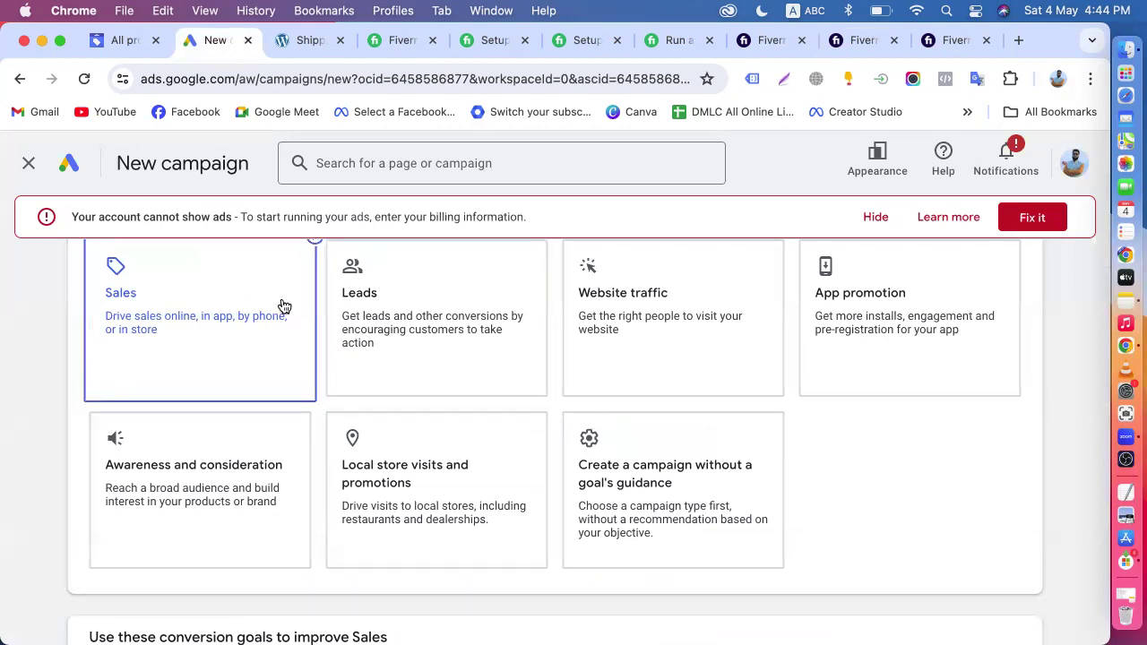
pyautogui.scroll(3, 323, 367)
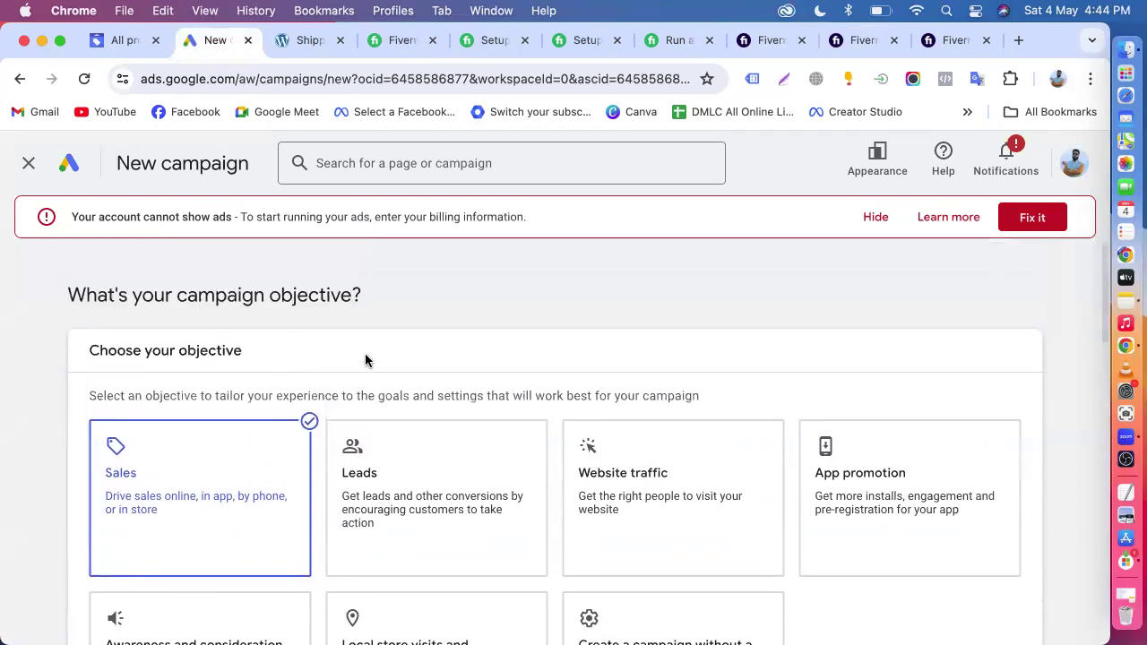
pyautogui.scroll(-5, 366, 360)
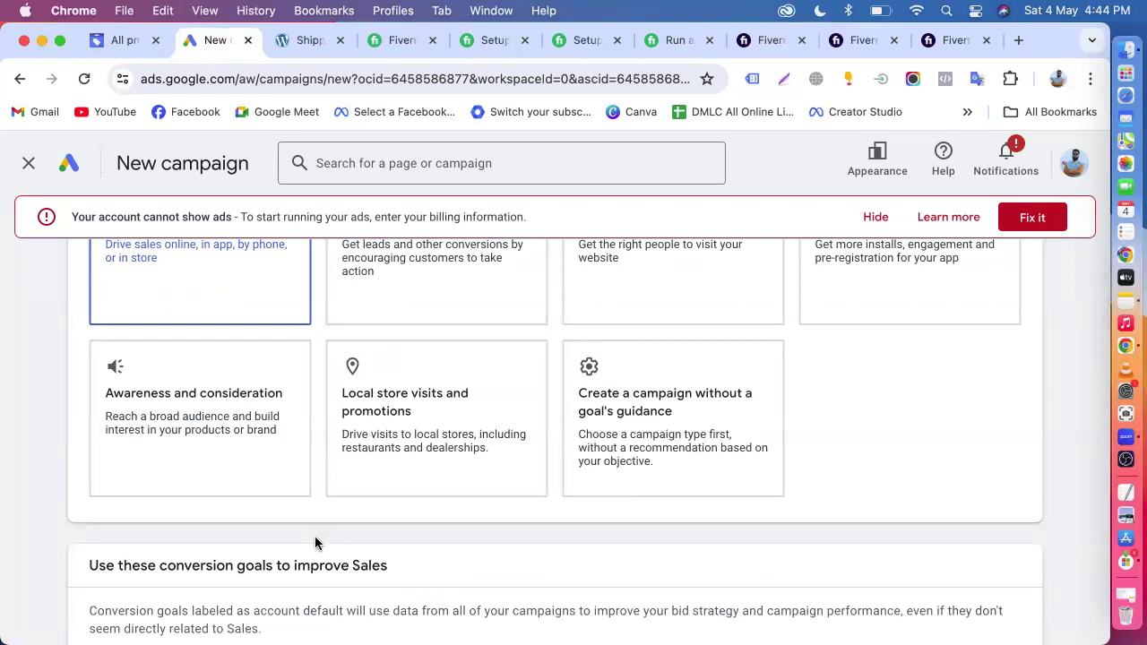
pyautogui.scroll(3, 310, 540)
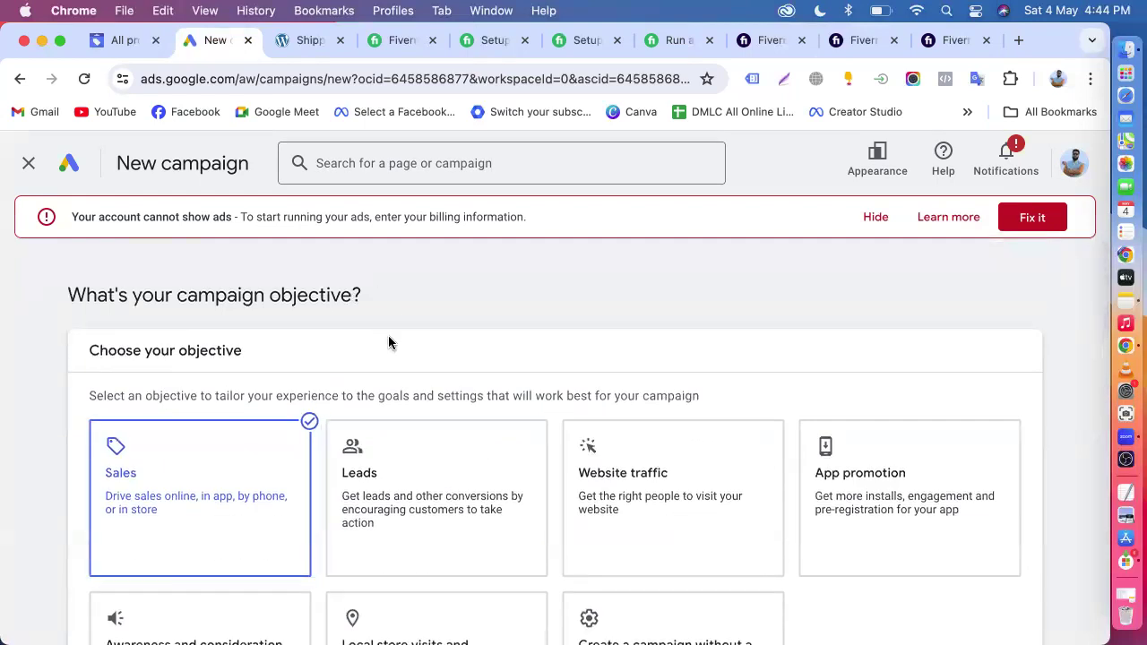
pyautogui.scroll(-2, 229, 386)
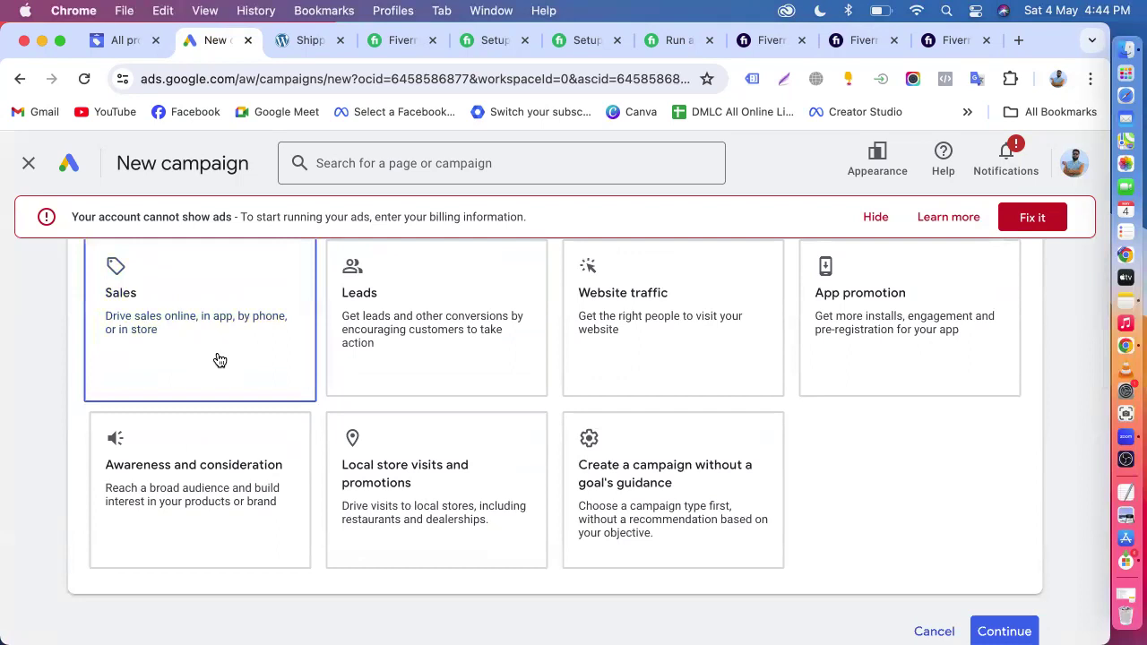
pyautogui.scroll(1, 220, 359)
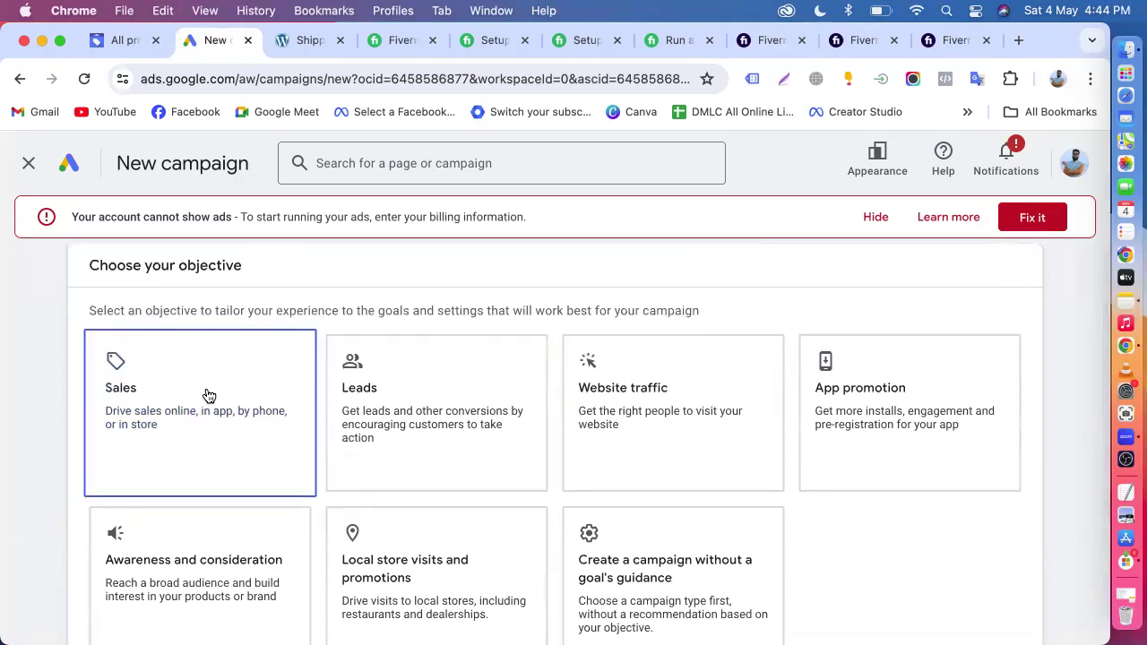
pyautogui.scroll(-2, 208, 396)
pyautogui.scroll(-5, 579, 525)
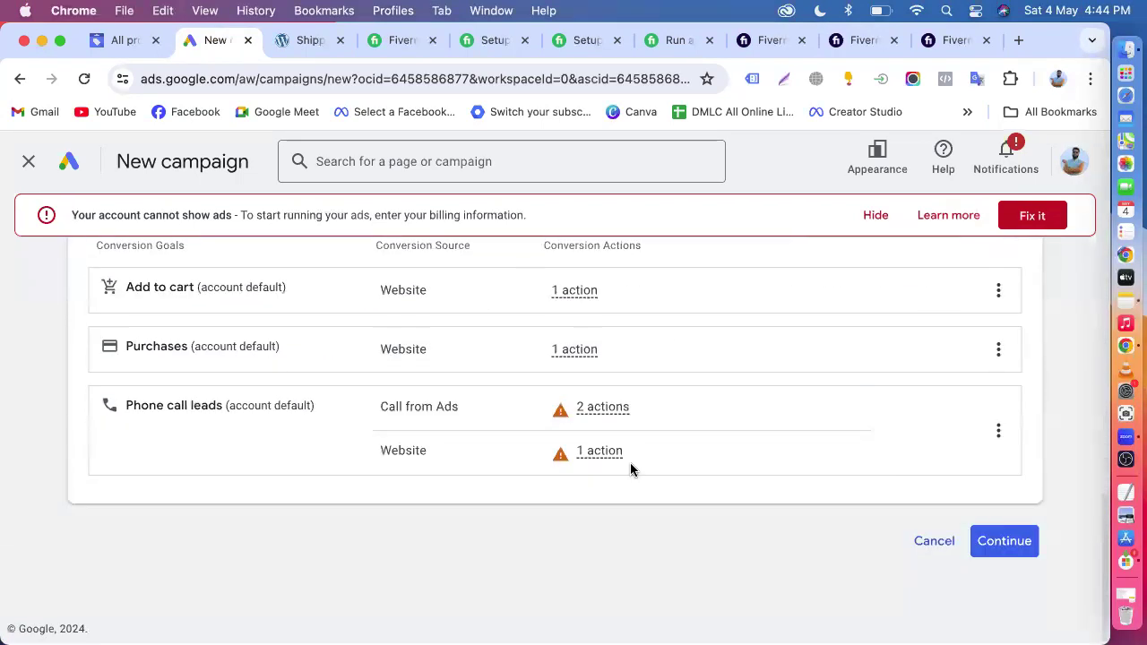
# - Continue with the account-default conversion goals and select Performance Max as the campaign type
pyautogui.click(1010, 542)
pyautogui.scroll(-4, 564, 514)
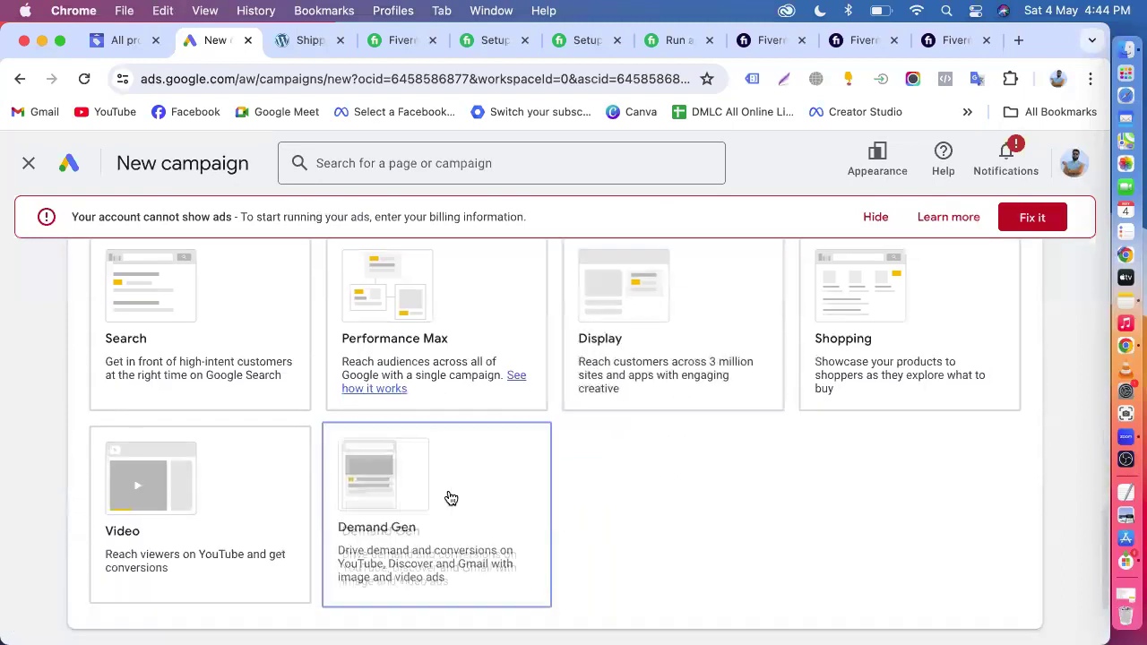
pyautogui.click(395, 342)
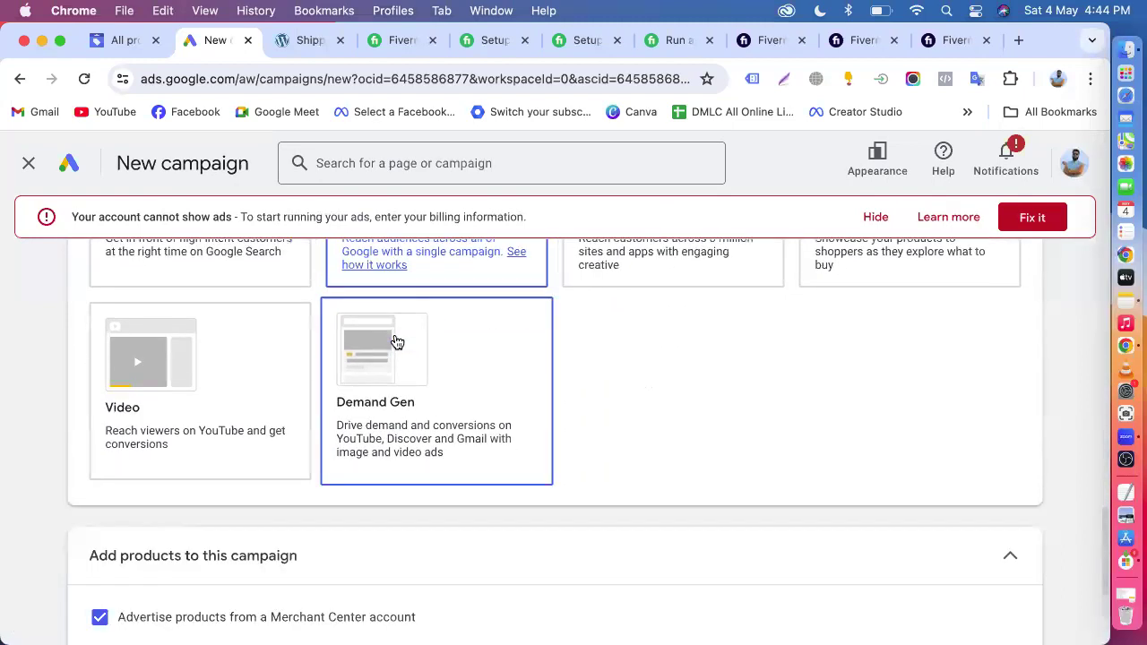
# - Compare Performance Max with the other campaign types and examine the option for adding products to the campaign
pyautogui.scroll(3, 397, 340)
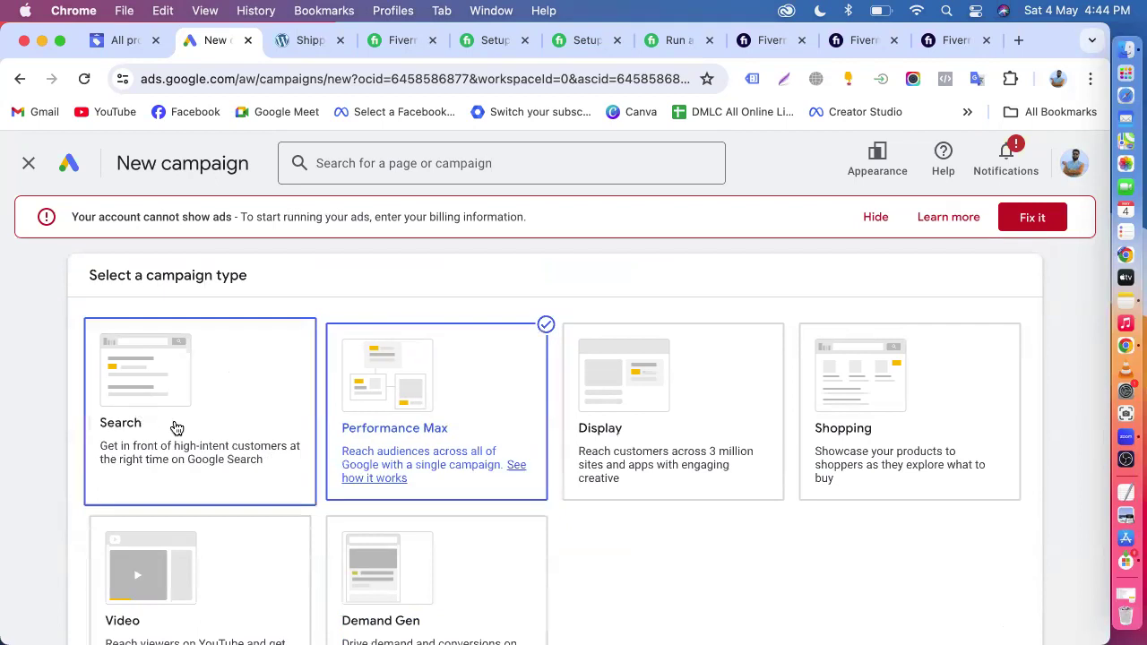
pyautogui.scroll(-1, 472, 565)
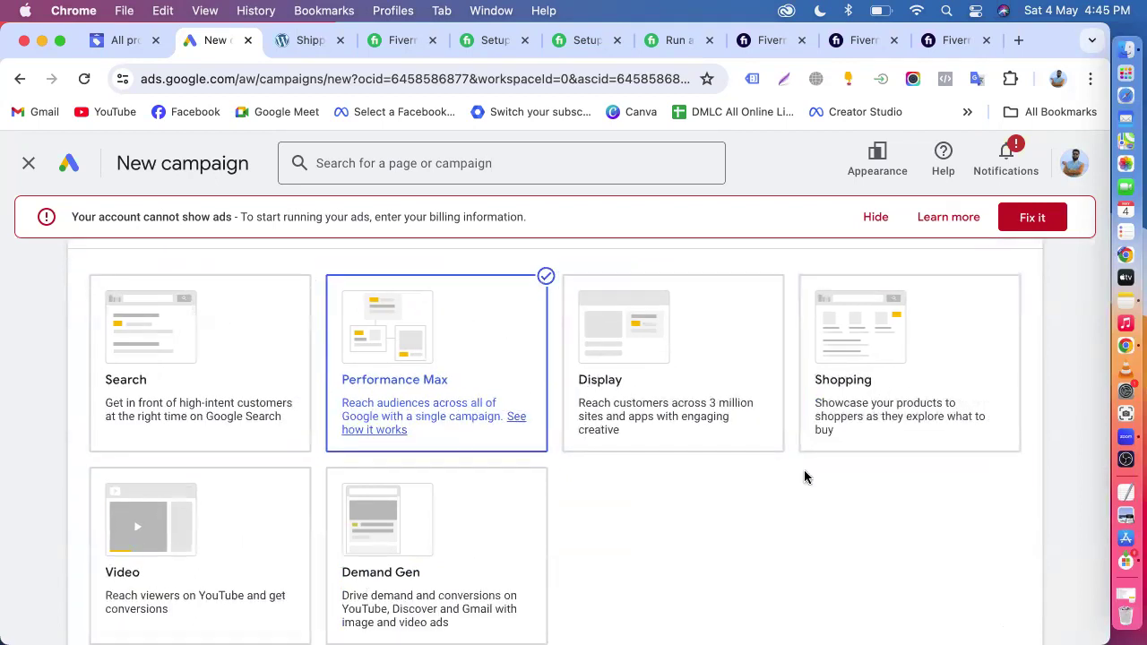
pyautogui.scroll(-5, 786, 527)
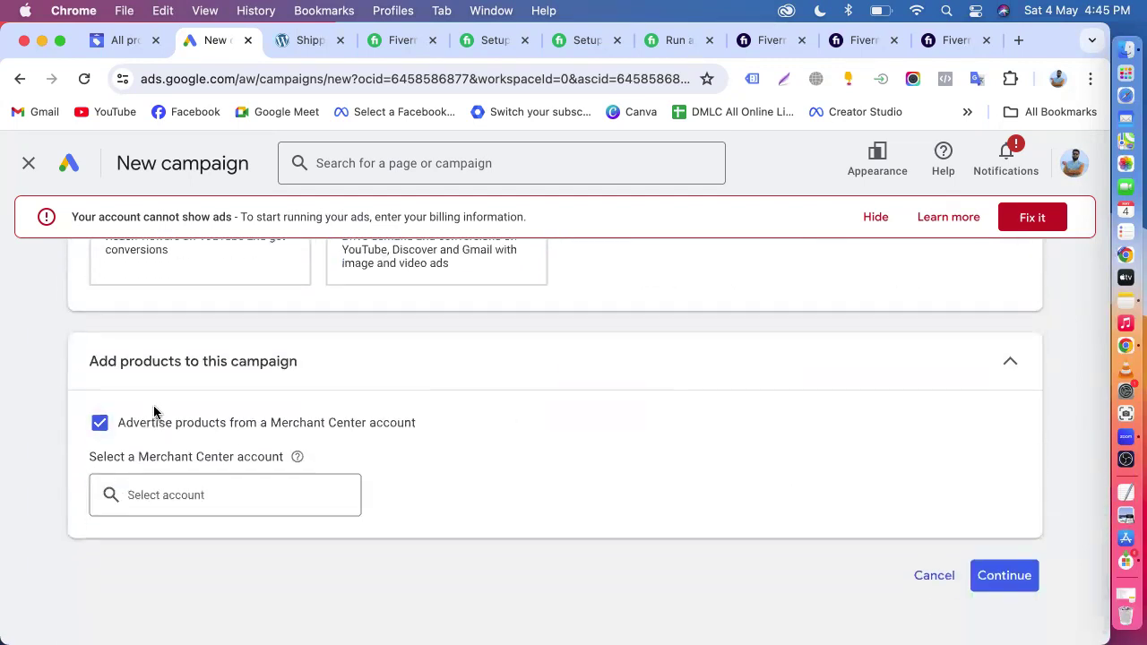
pyautogui.scroll(7, 309, 430)
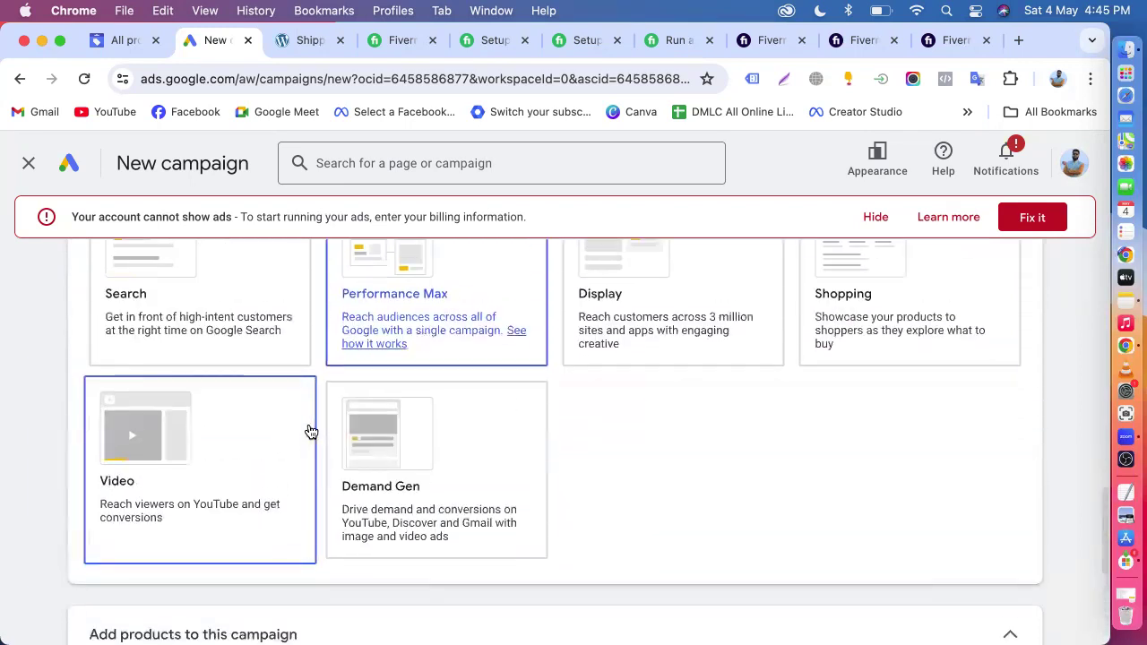
pyautogui.scroll(-2, 588, 376)
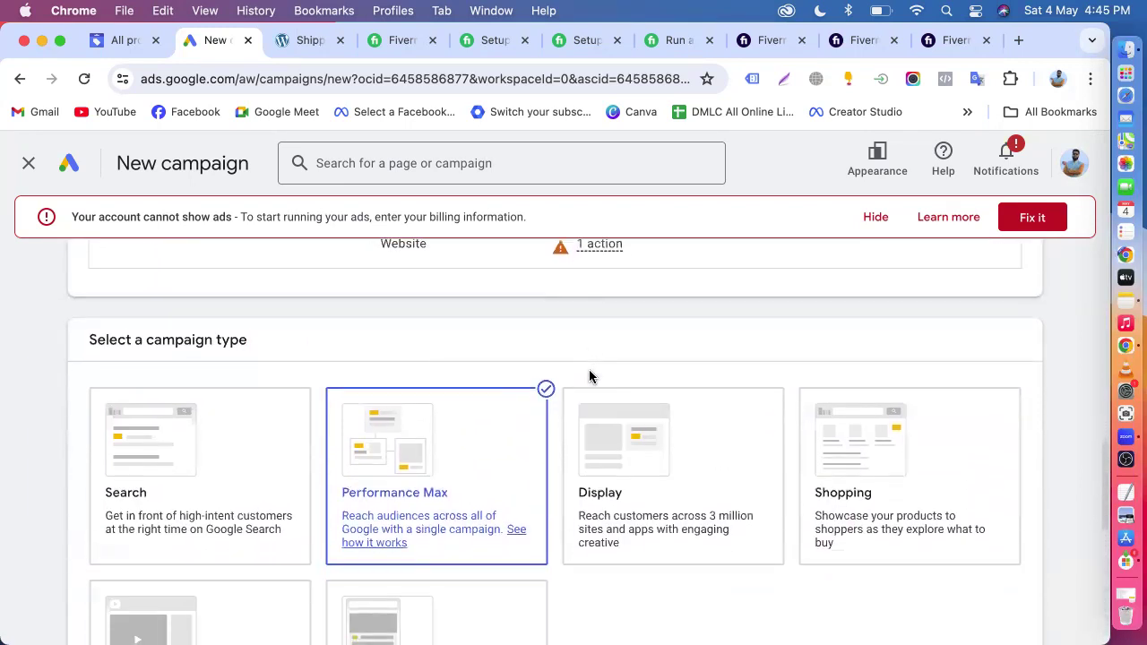
pyautogui.scroll(-3, 589, 376)
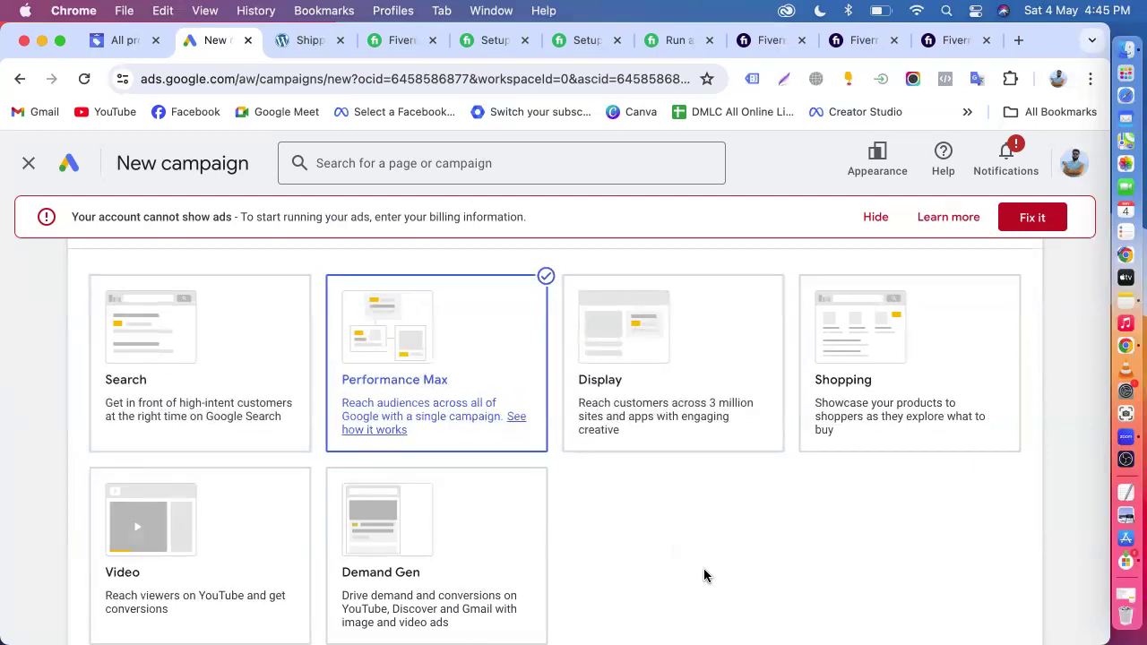
pyautogui.scroll(-3, 705, 575)
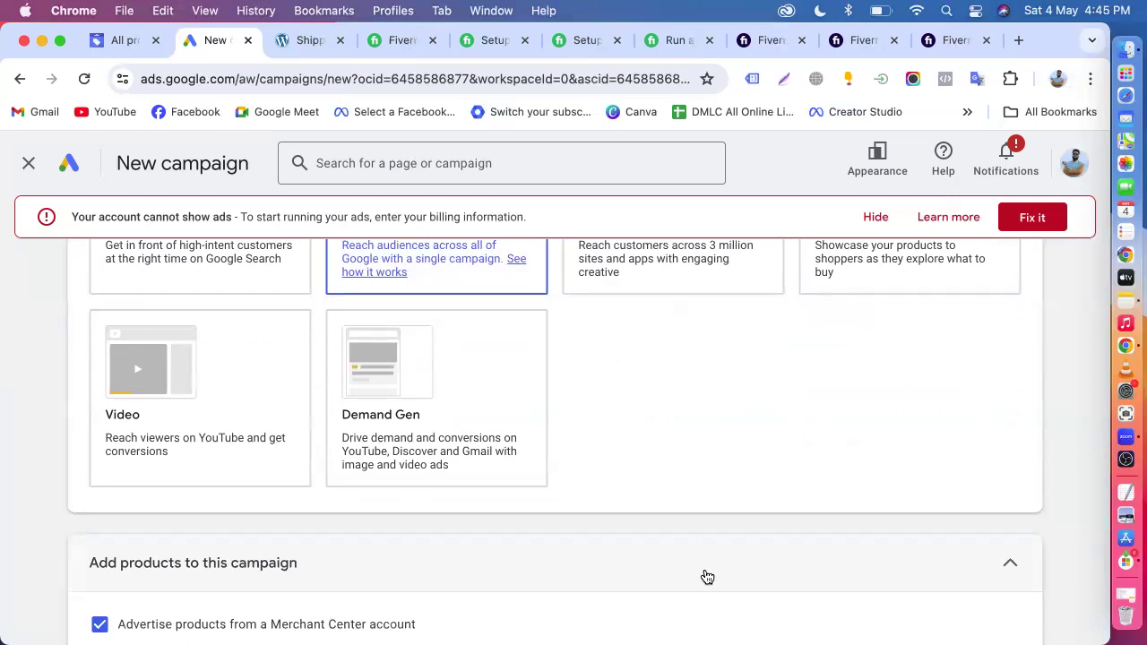
pyautogui.scroll(2, 796, 422)
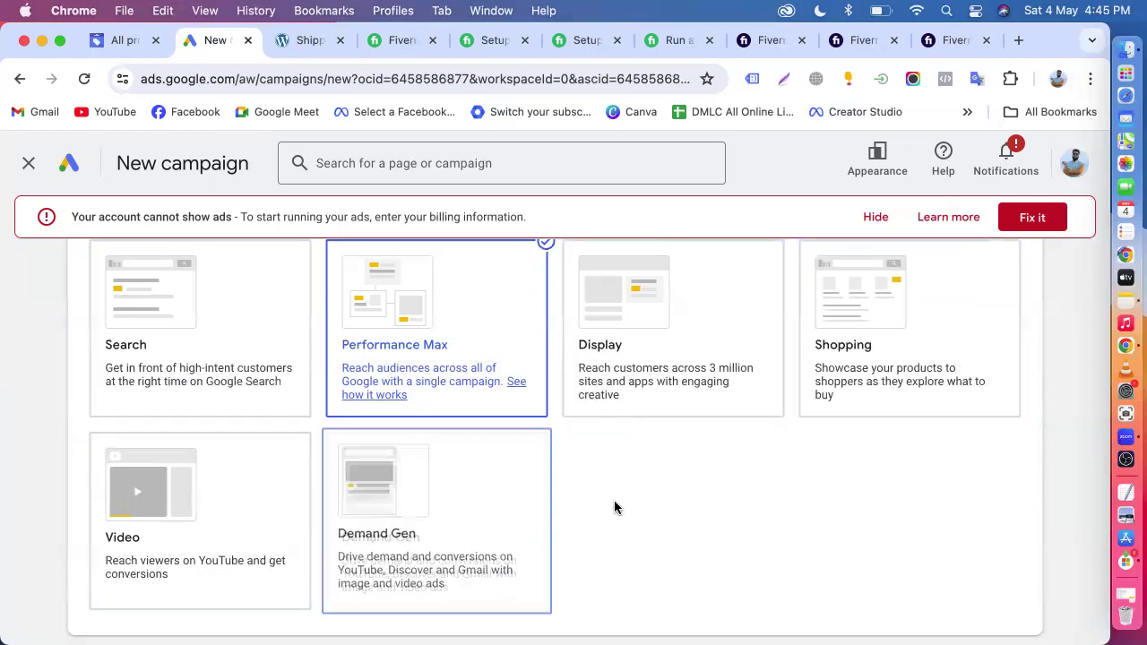
# - Turn off advertising products from a Merchant Center account to view the campaign setup without products, and turn it back on
pyautogui.scroll(-5, 618, 510)
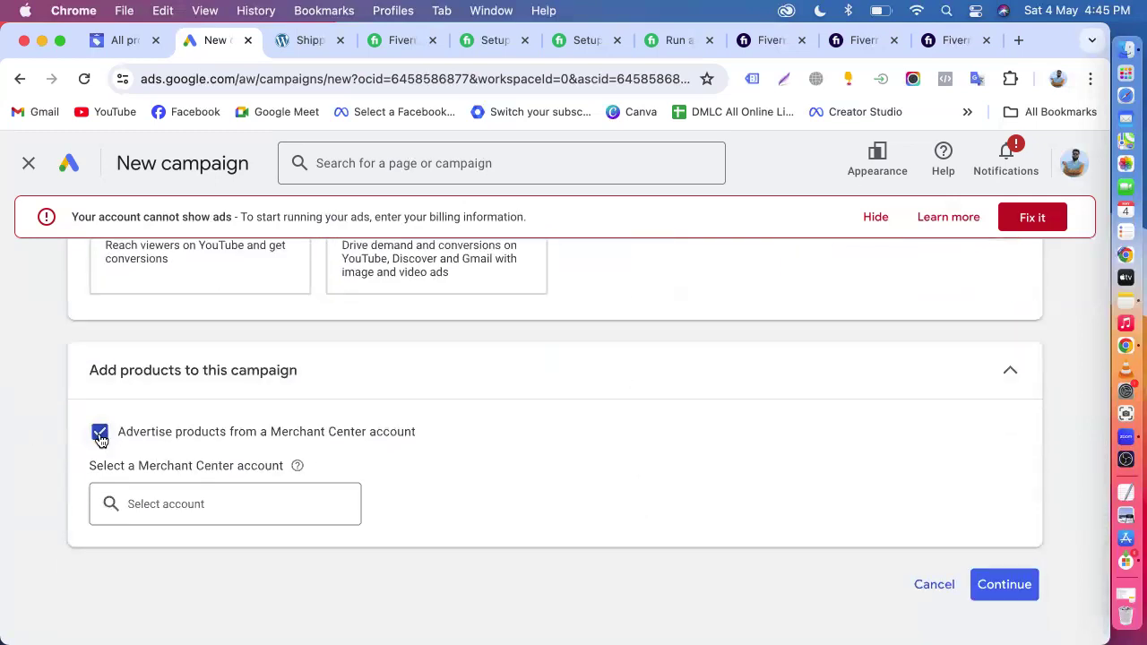
pyautogui.click(99, 436)
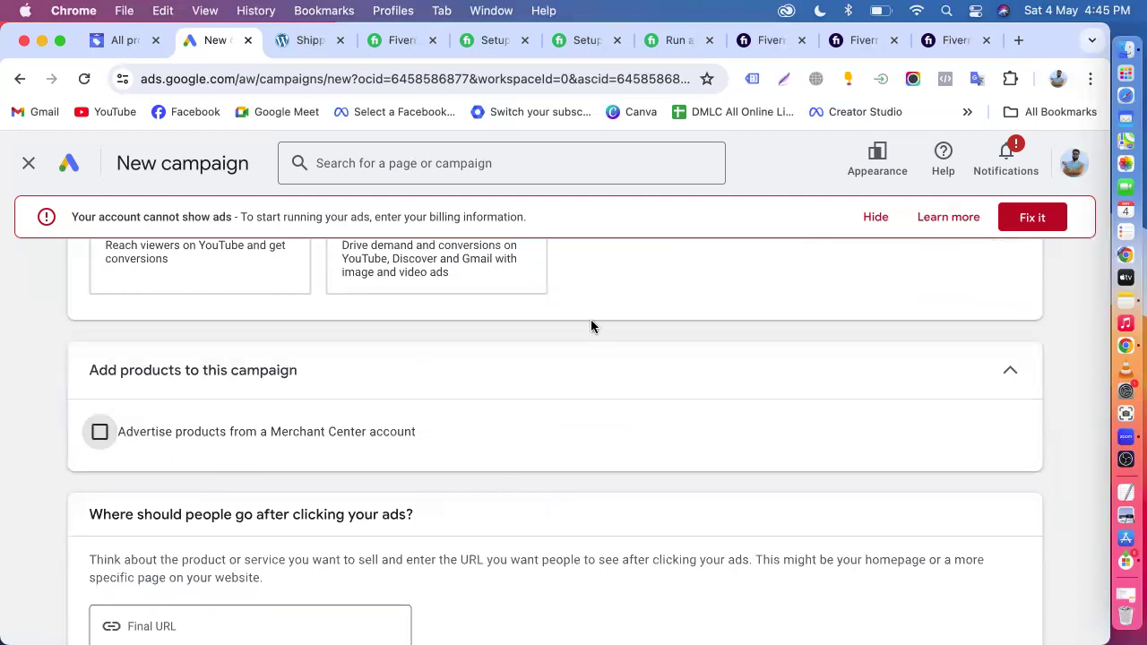
pyautogui.scroll(5, 618, 325)
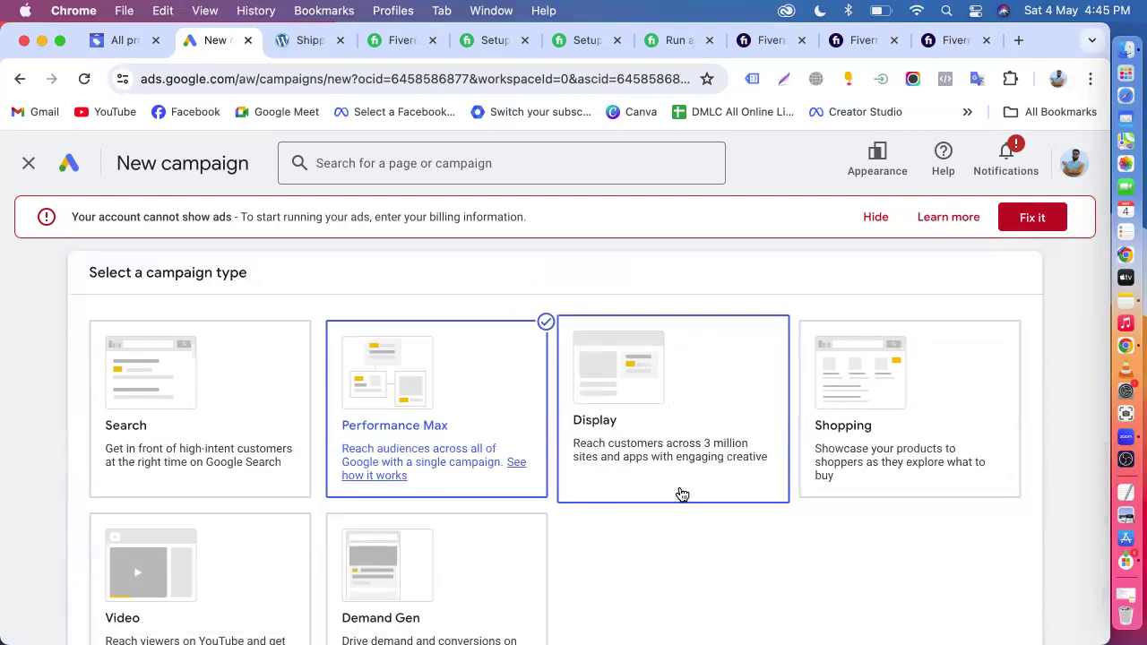
pyautogui.scroll(-5, 682, 493)
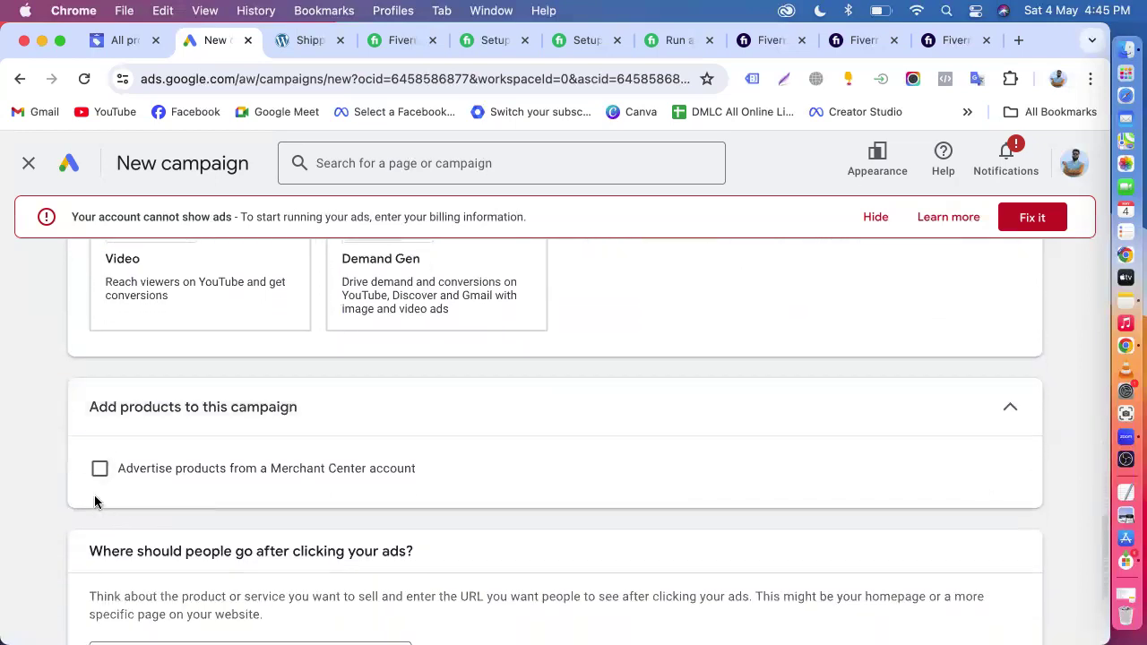
pyautogui.click(99, 469)
# - Select Organic Store as the Merchant Center account for the Performance Max campaign
pyautogui.click(176, 460)
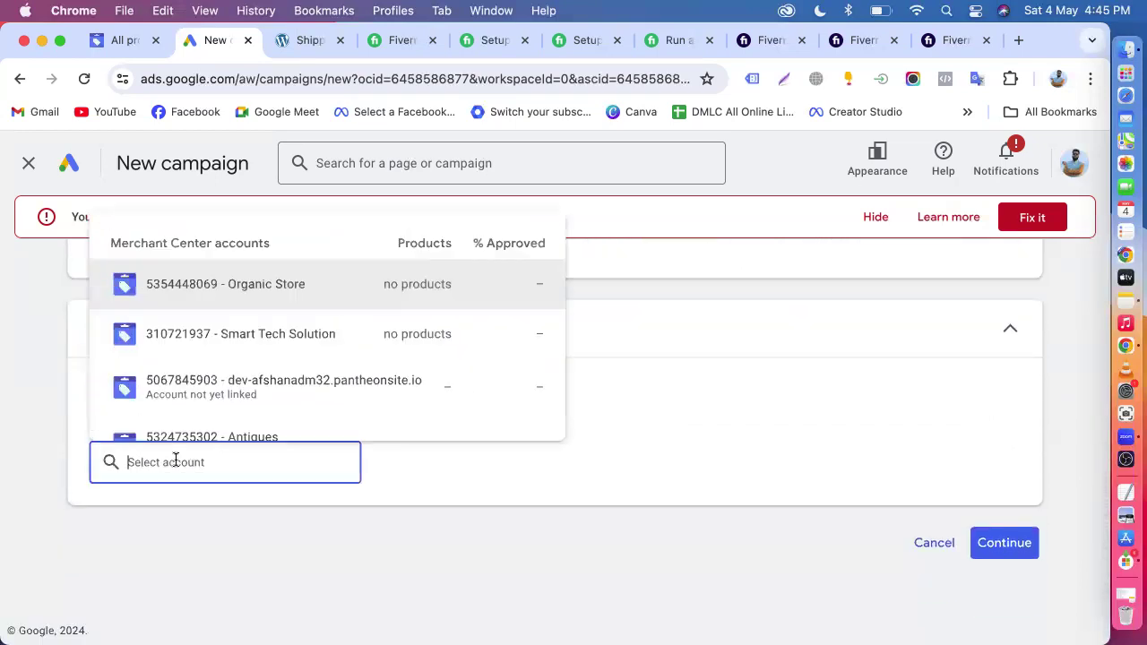
pyautogui.click(275, 285)
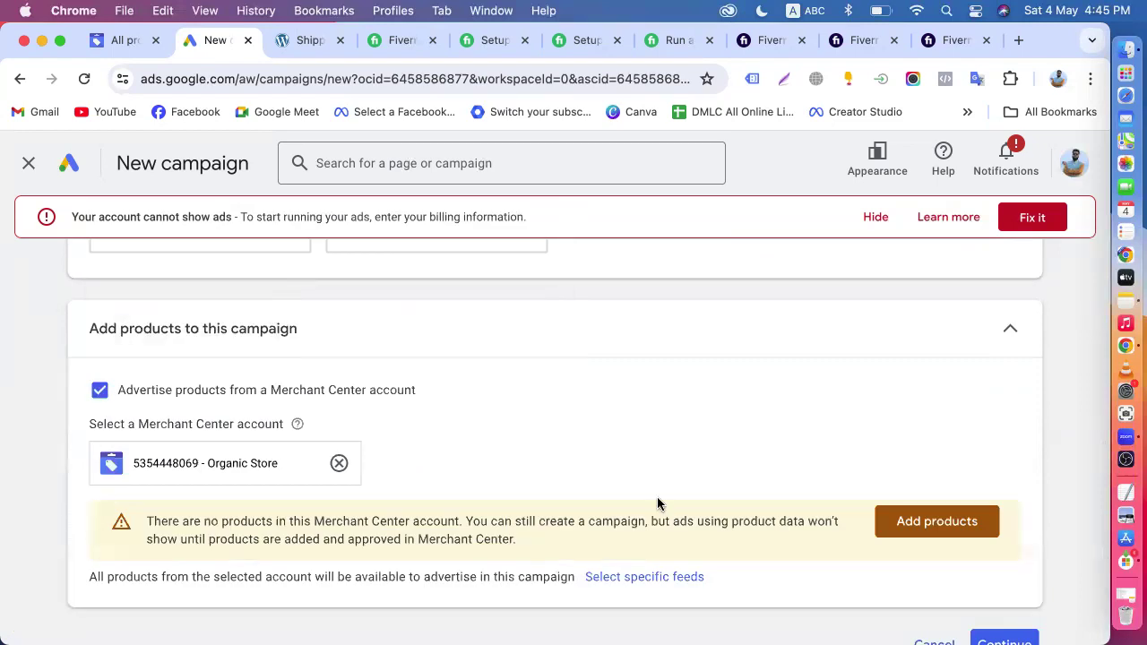
pyautogui.scroll(-2, 658, 504)
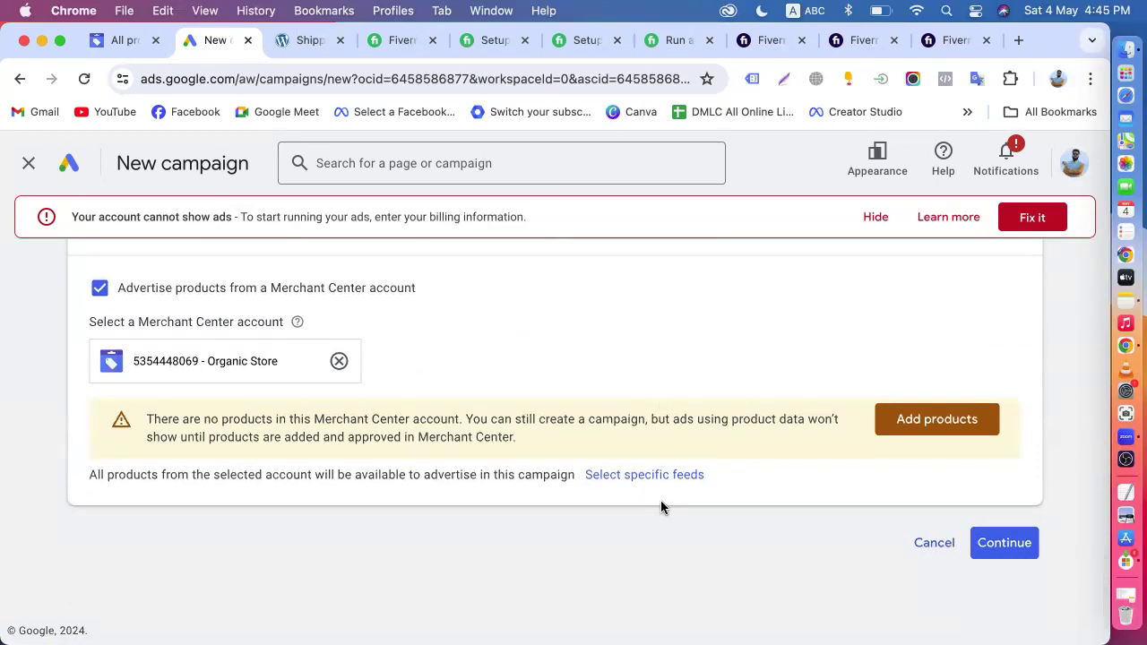
# - Compare the campaign types with Performance Max and review the Merchant Center product settings for the campaign
pyautogui.scroll(3, 661, 507)
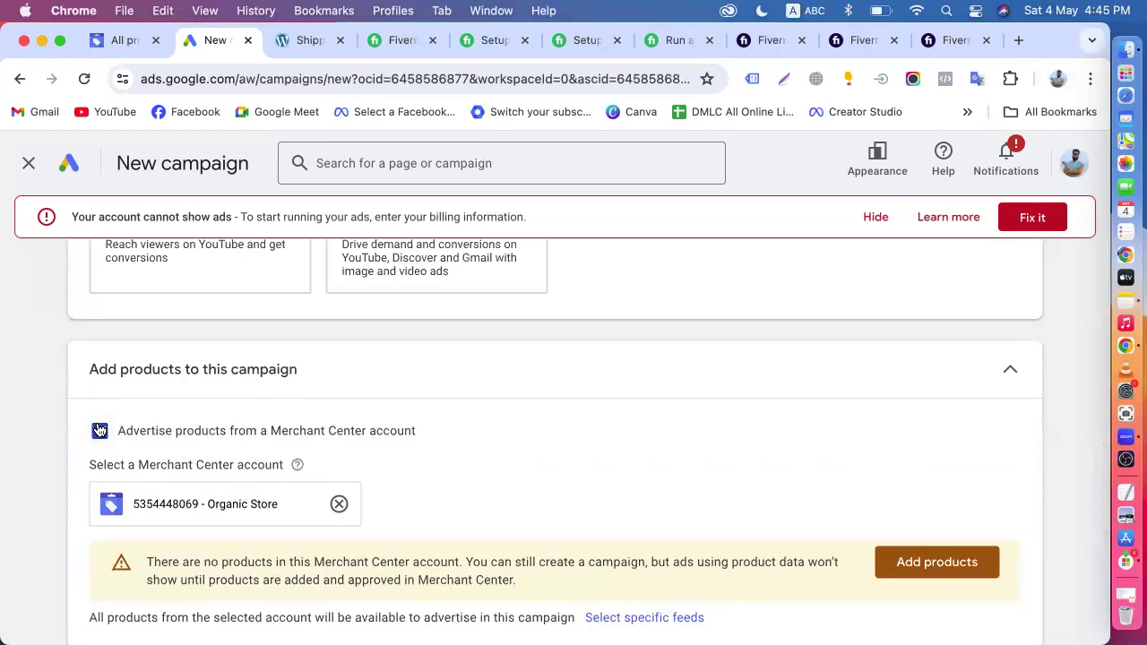
pyautogui.scroll(6, 420, 410)
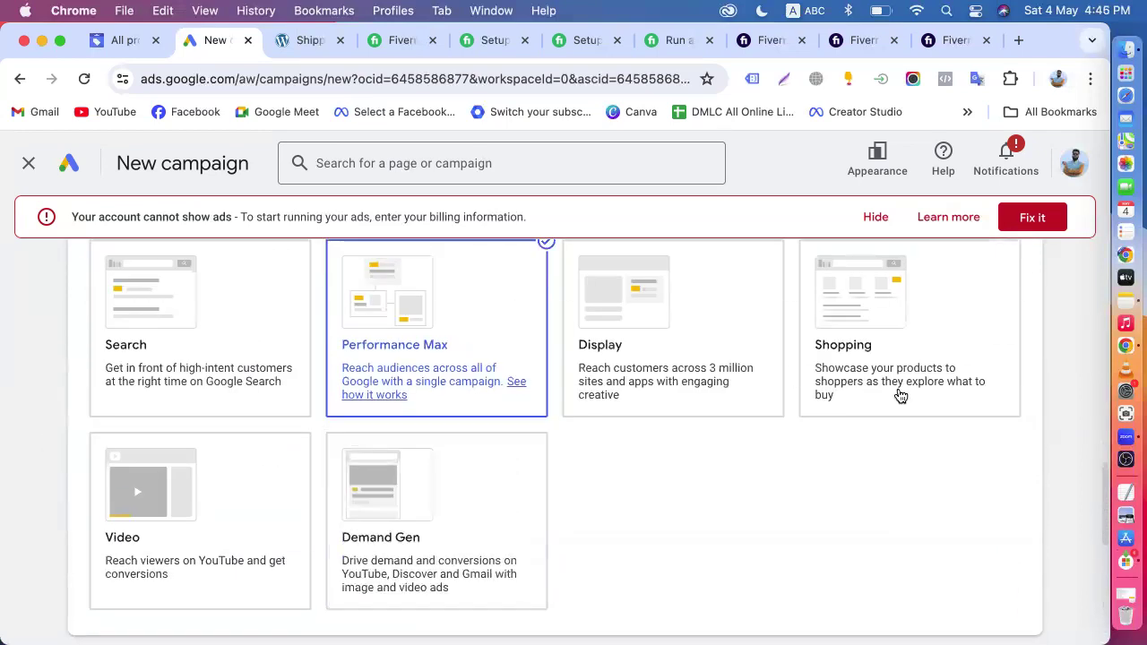
pyautogui.scroll(-6, 679, 464)
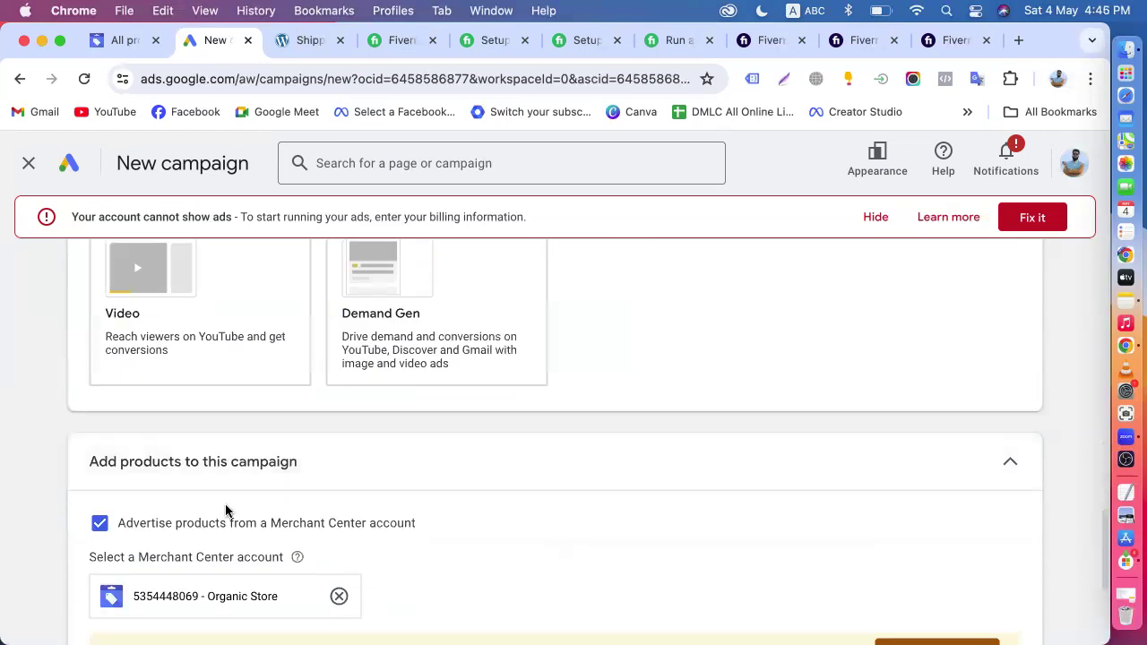
pyautogui.scroll(6, 681, 409)
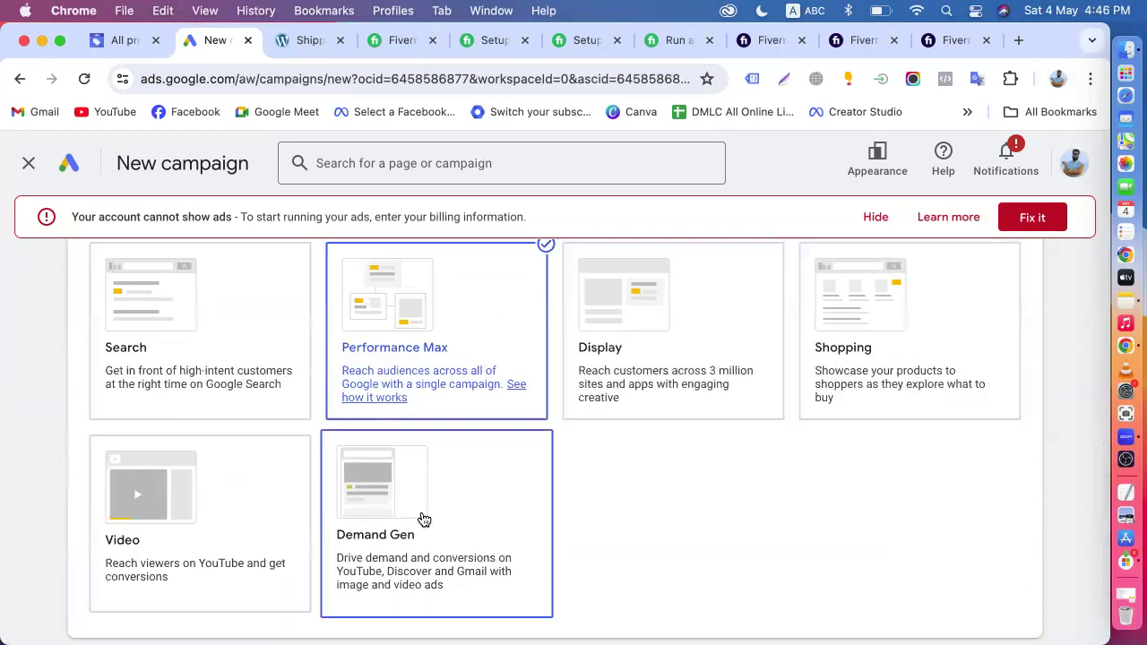
pyautogui.scroll(-6, 714, 524)
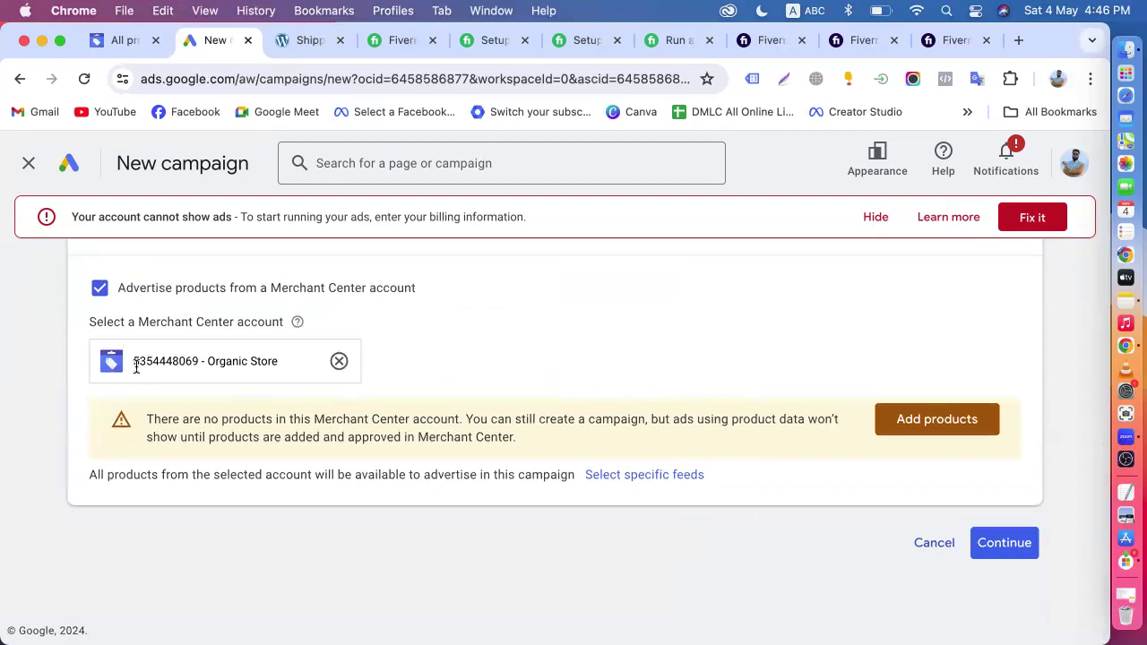
pyautogui.scroll(8, 208, 360)
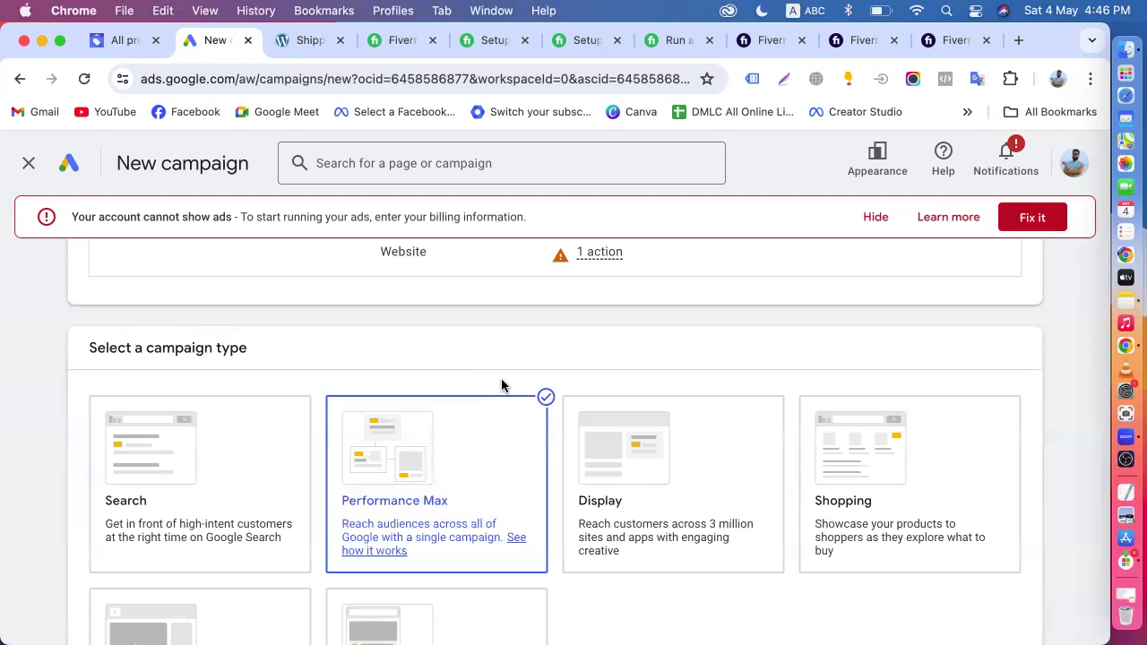
pyautogui.scroll(-3, 627, 359)
pyautogui.scroll(1, 842, 328)
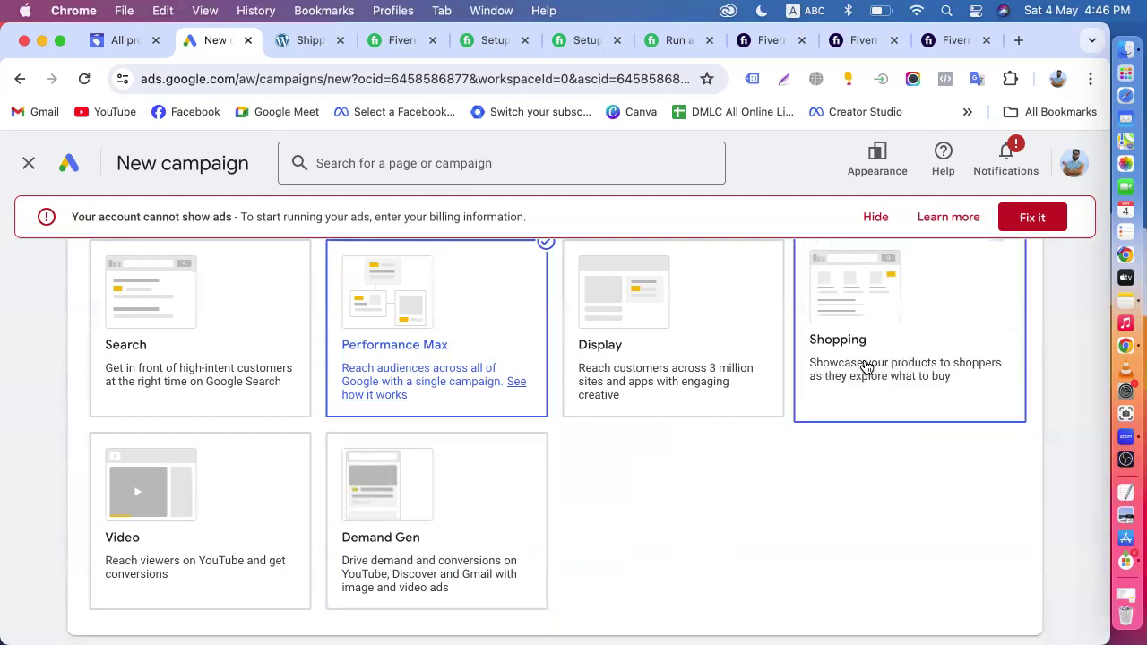
pyautogui.scroll(-5, 685, 551)
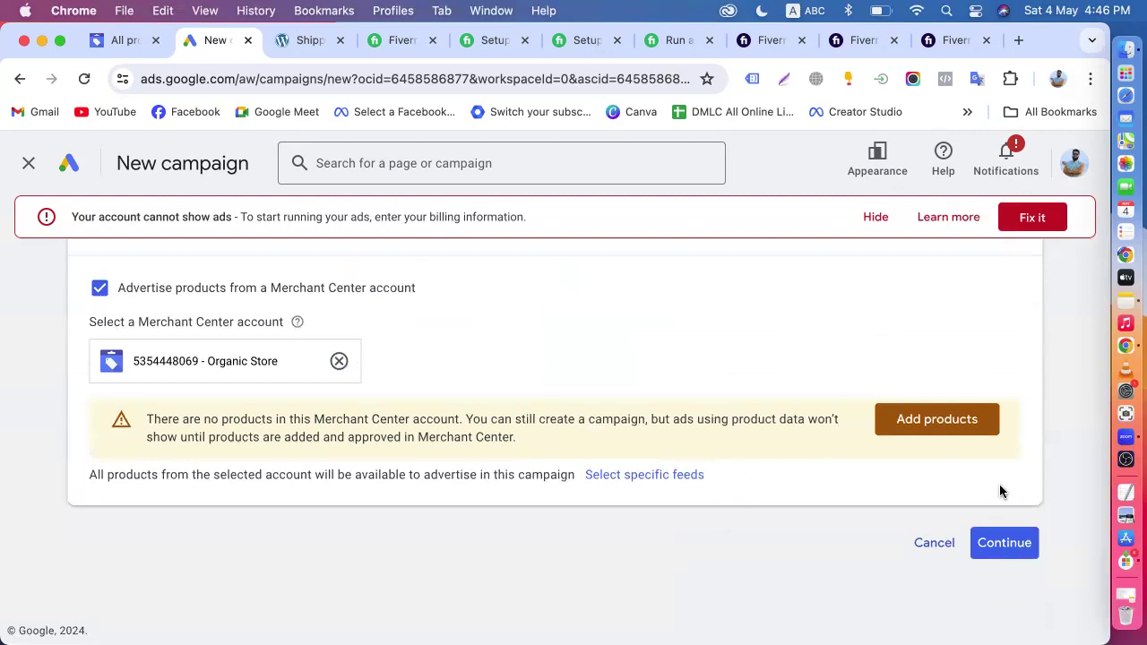
# - Start a new campaign instead of resuming the saved draft, and set the bidding focus to Conversions
pyautogui.click(1007, 553)
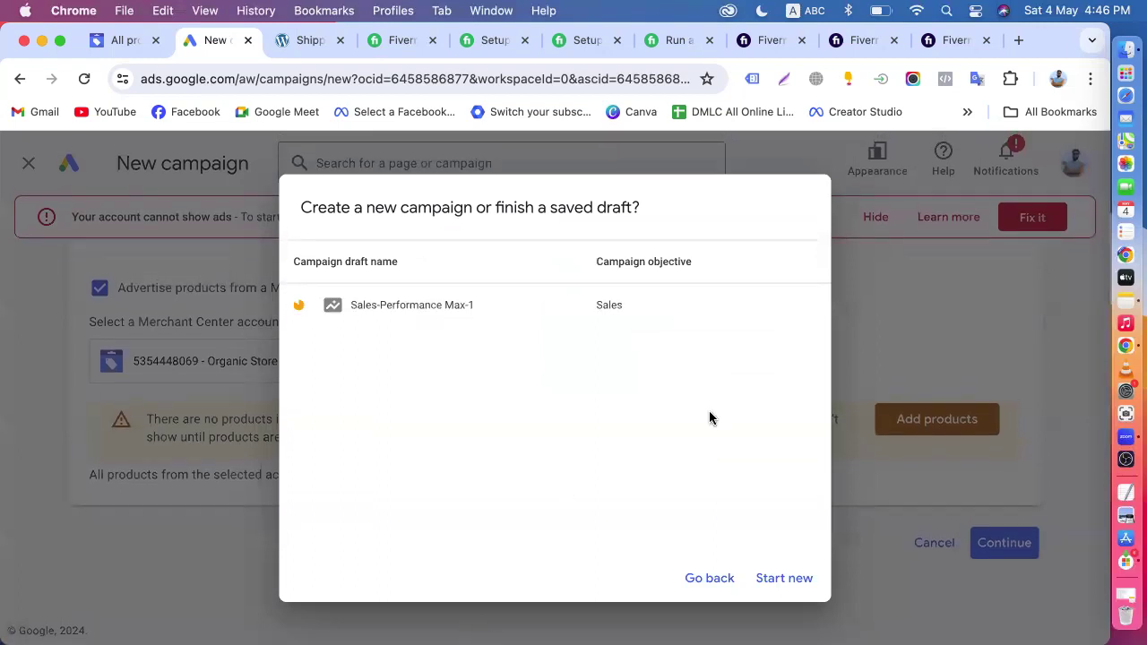
pyautogui.click(788, 578)
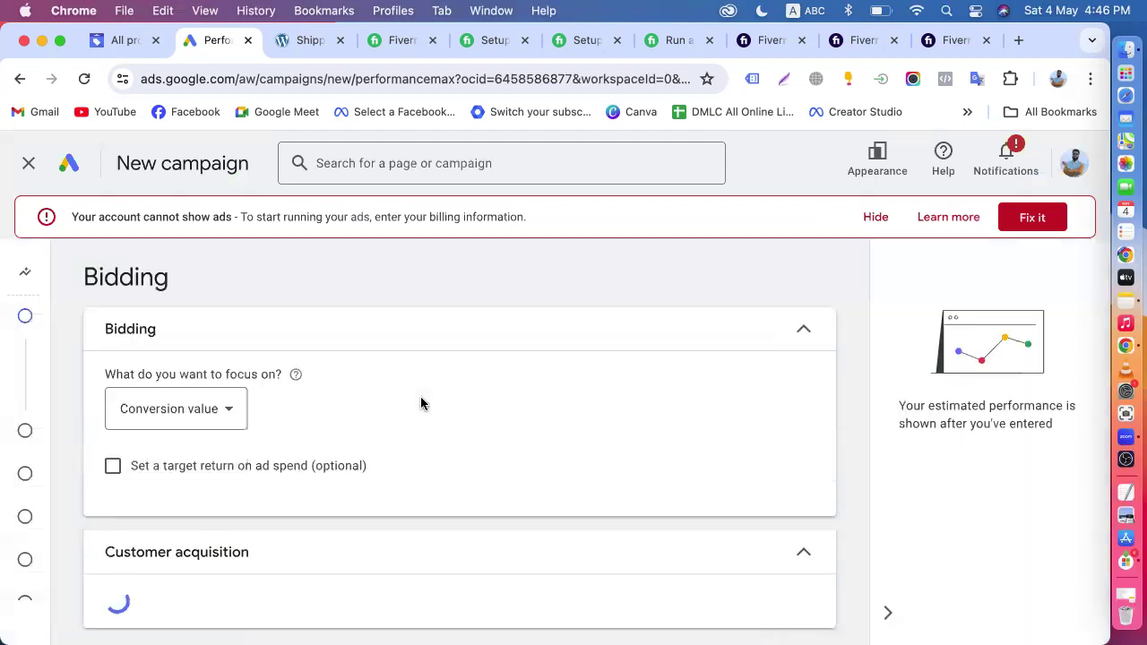
pyautogui.scroll(-1, 403, 399)
pyautogui.scroll(1, 235, 372)
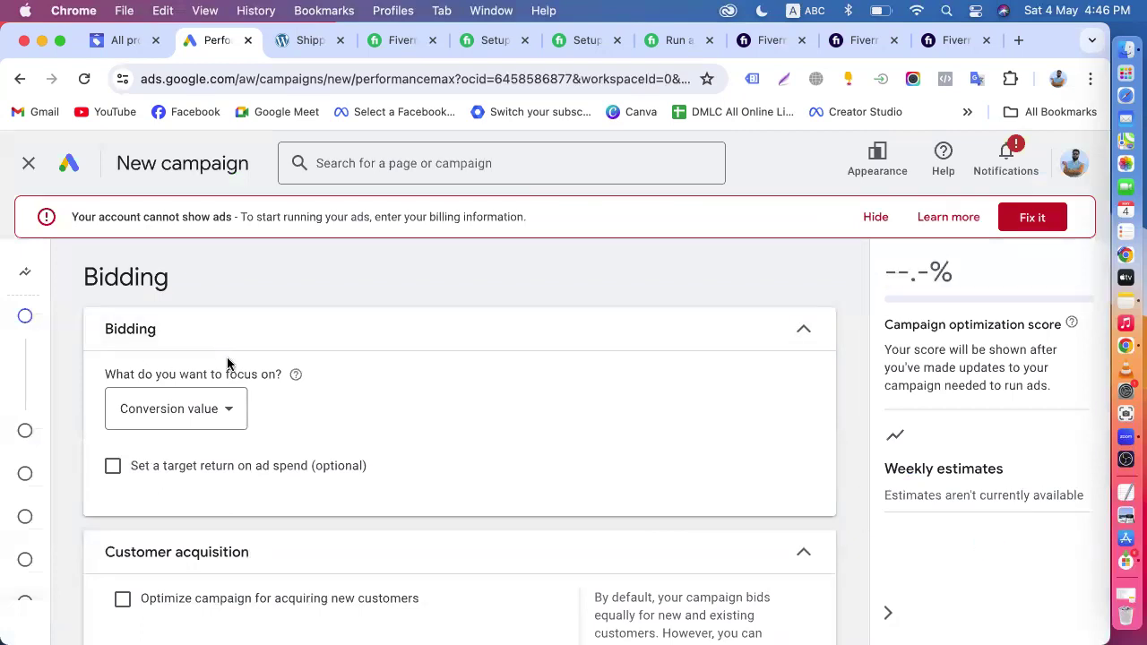
pyautogui.click(206, 423)
pyautogui.click(158, 430)
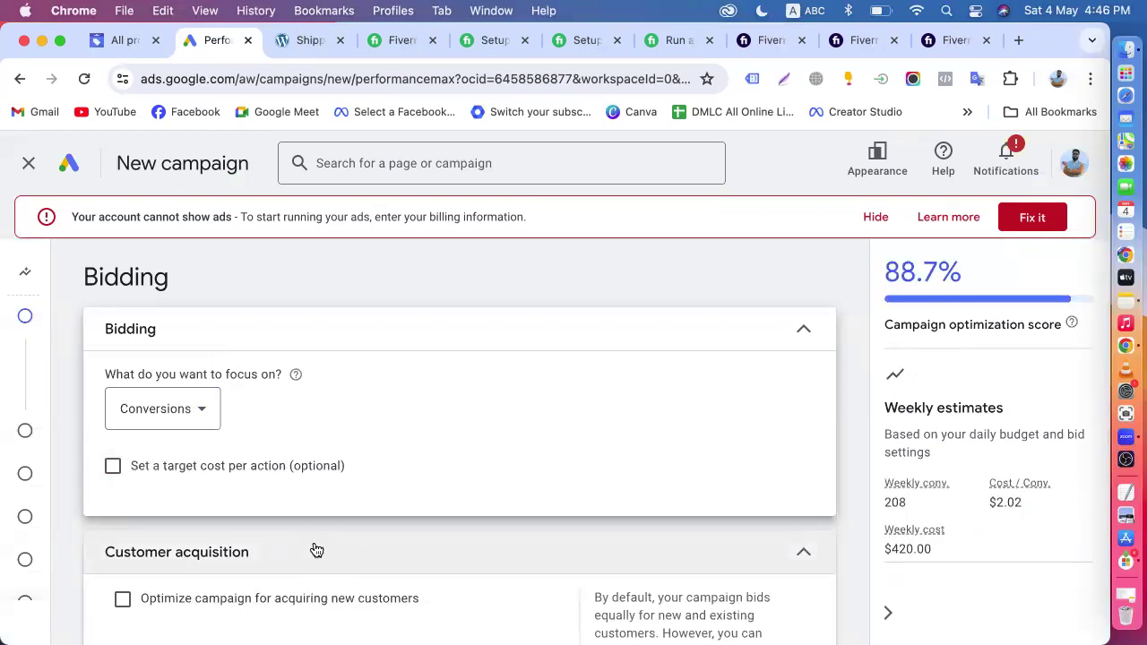
# - Enable the optional target cost per action to view its Target CPA field, and turn it off again
pyautogui.scroll(-3, 369, 520)
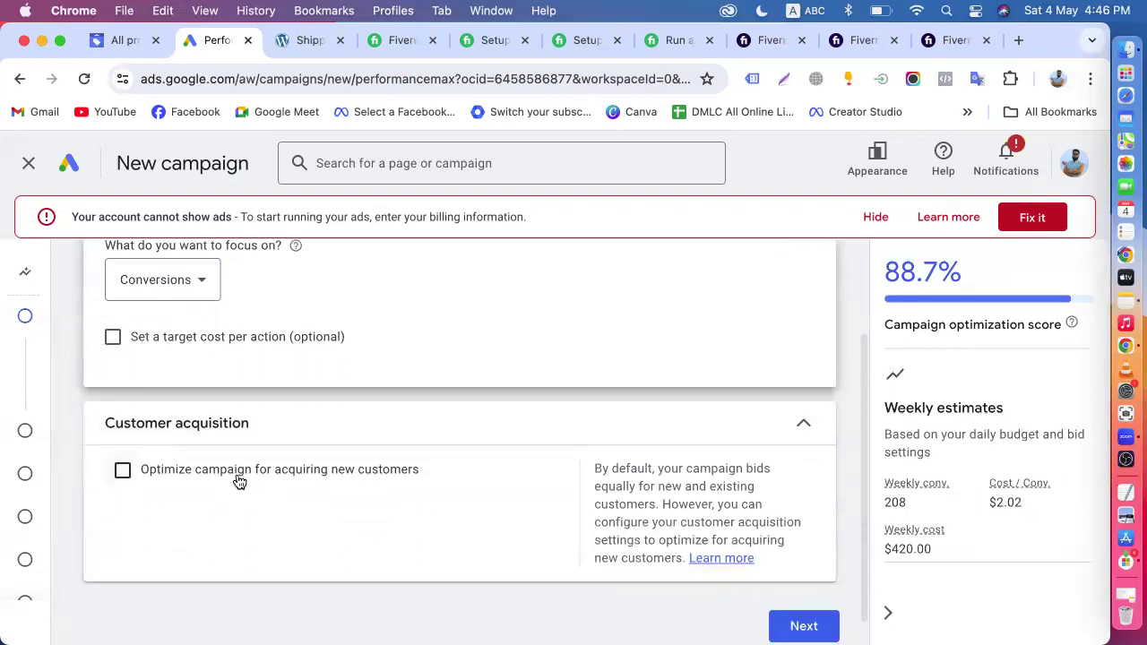
pyautogui.click(179, 339)
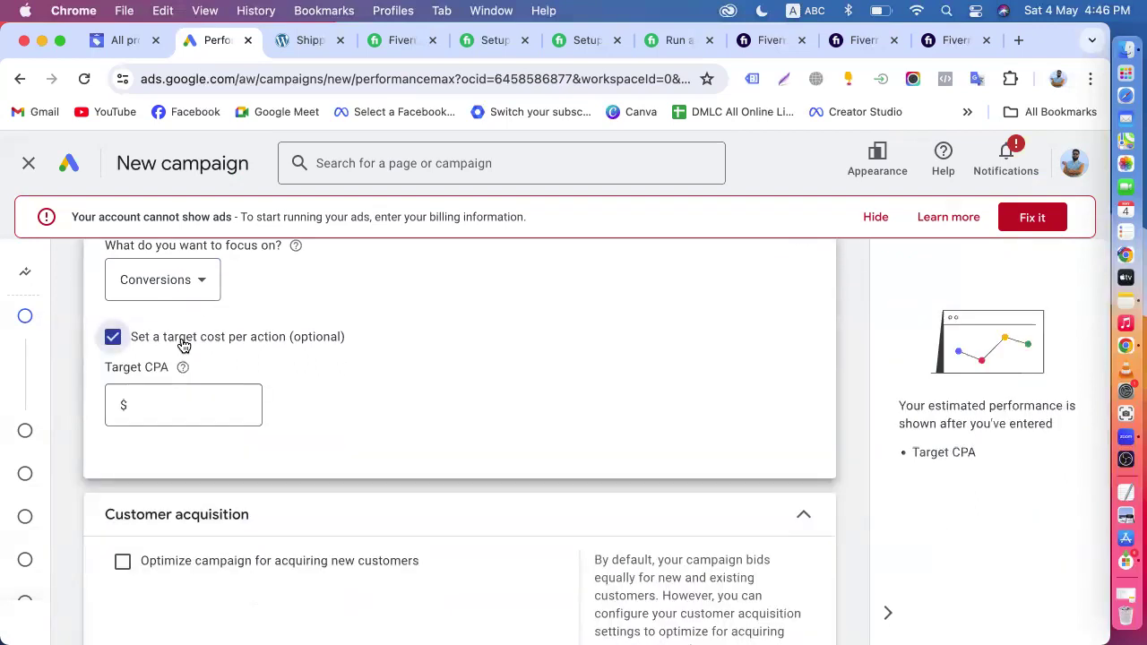
pyautogui.click(141, 399)
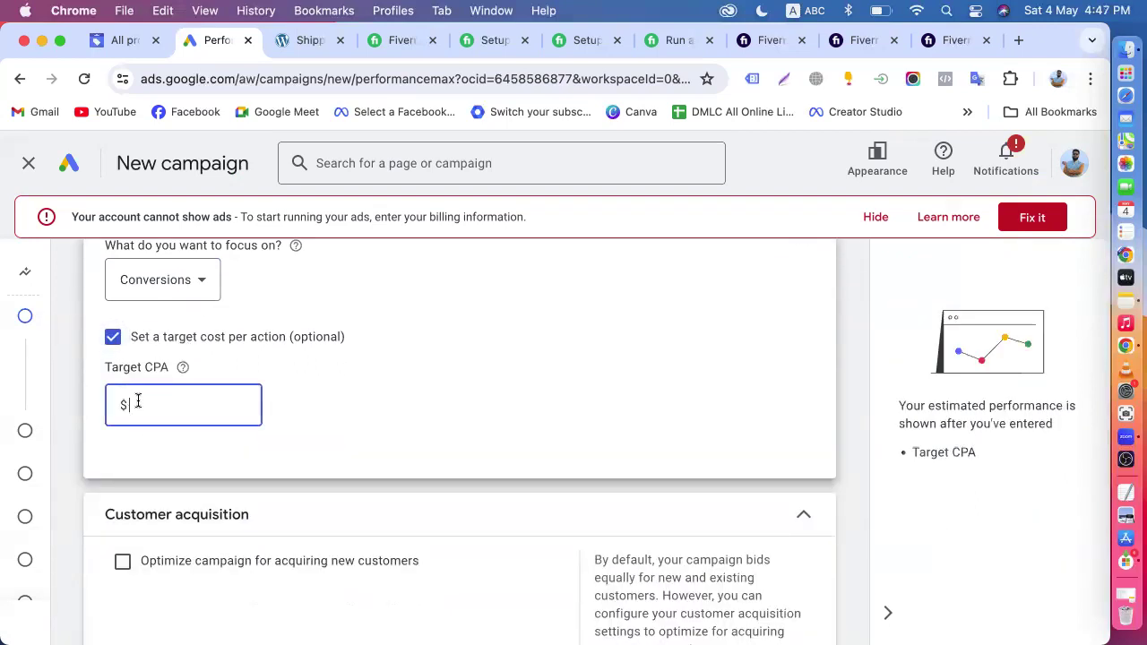
pyautogui.click(113, 338)
pyautogui.scroll(3, 309, 354)
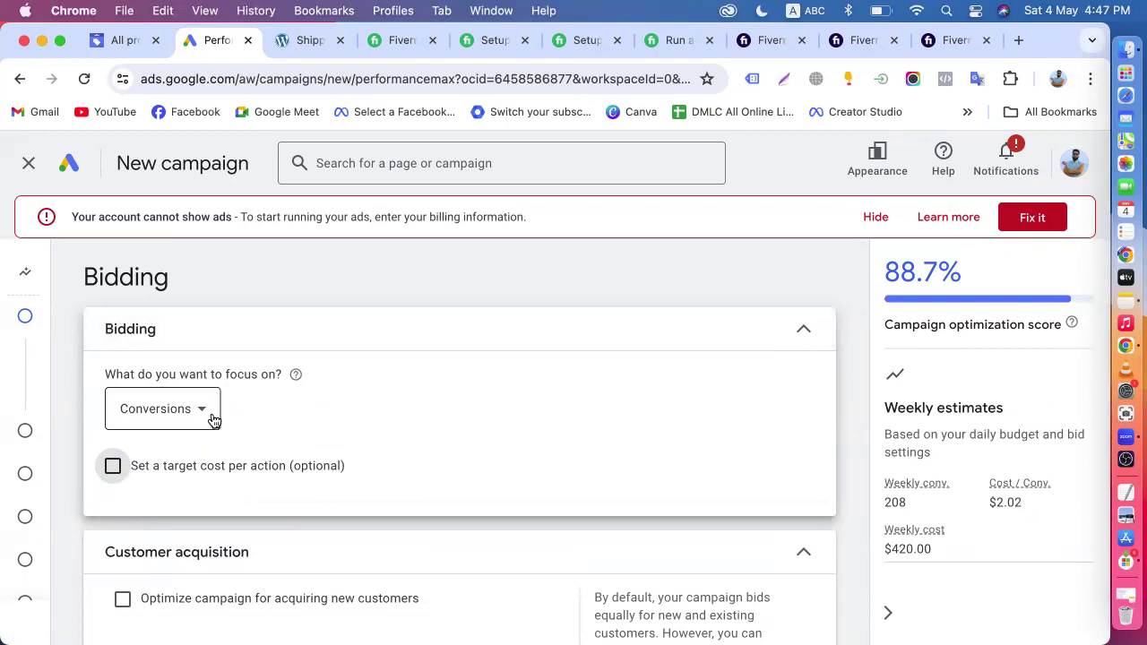
# - Compare the Conversions and Conversion value bidding options by switching between them, and return the focus to Conversions
pyautogui.click(162, 409)
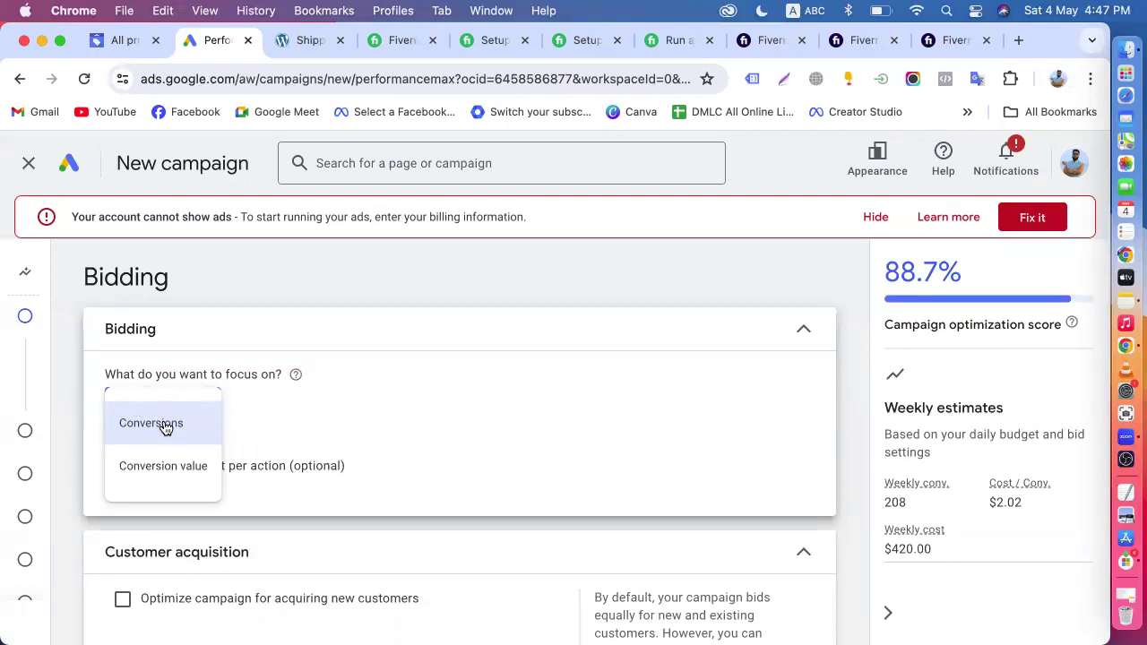
pyautogui.moveTo(164, 427)
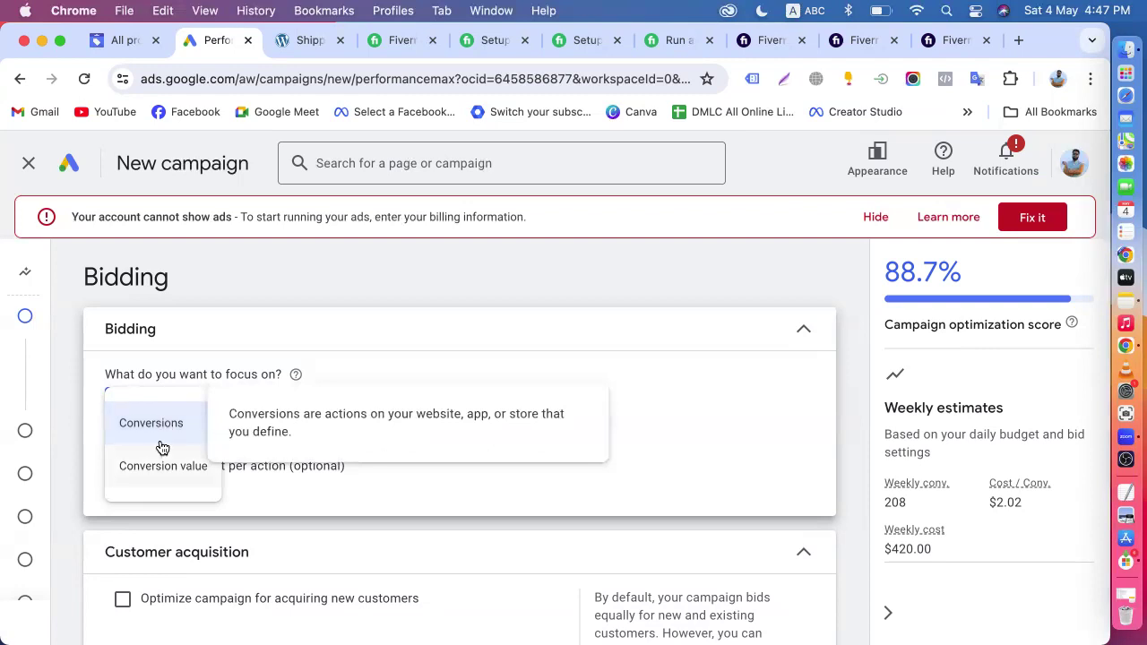
pyautogui.click(167, 478)
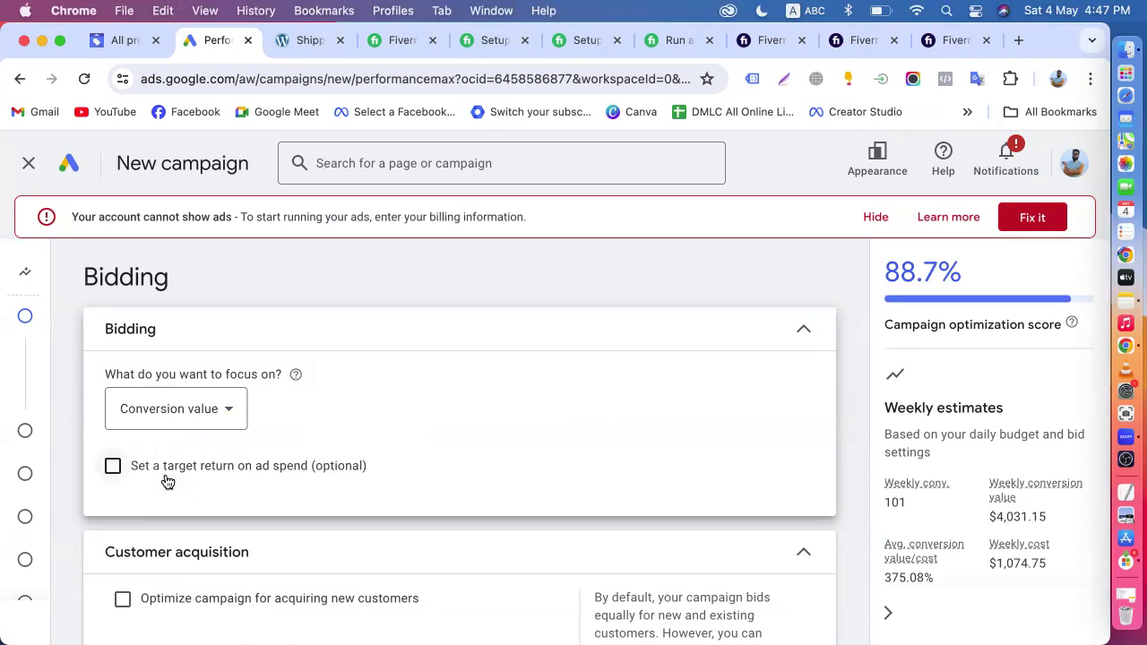
pyautogui.click(224, 409)
pyautogui.click(167, 424)
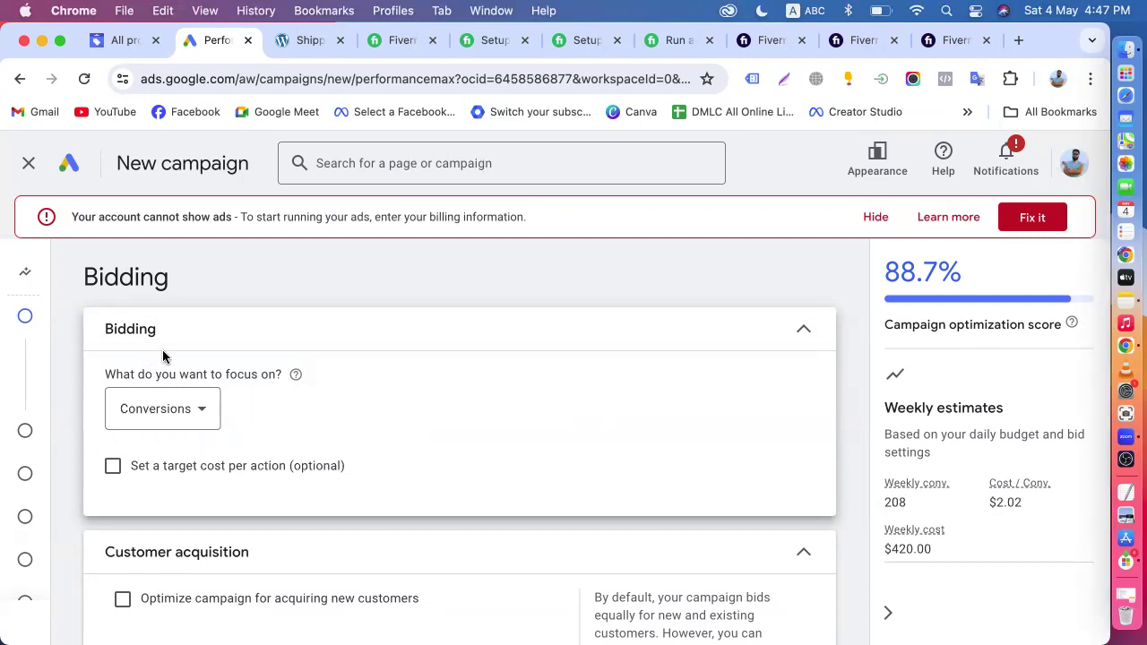
pyautogui.click(195, 415)
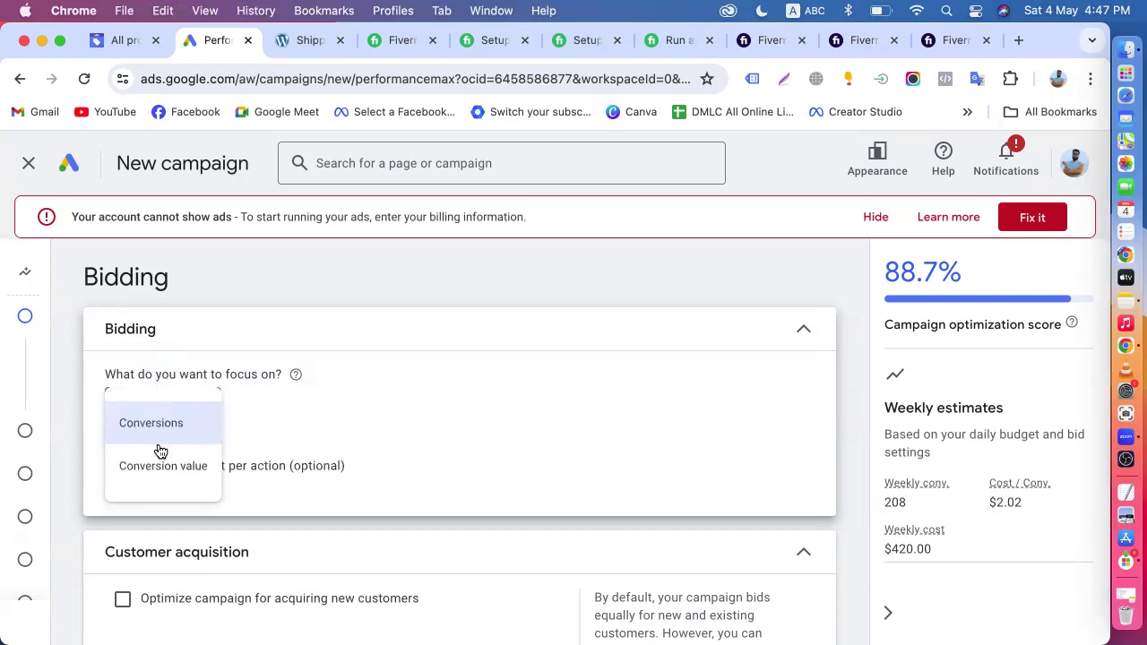
pyautogui.moveTo(168, 470)
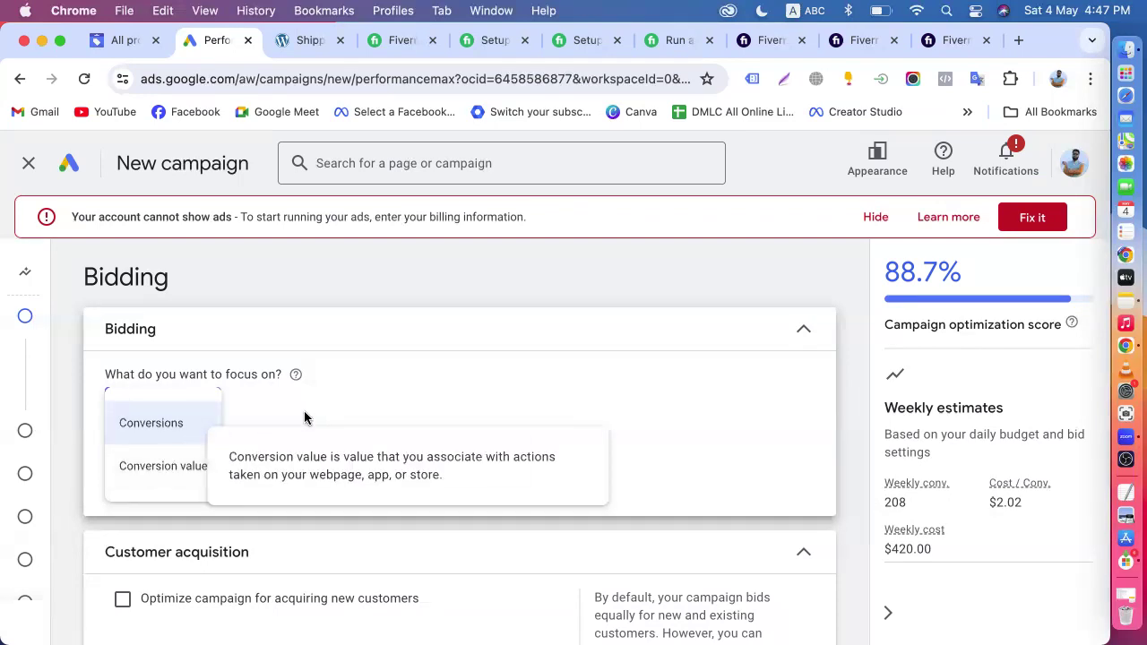
pyautogui.click(186, 420)
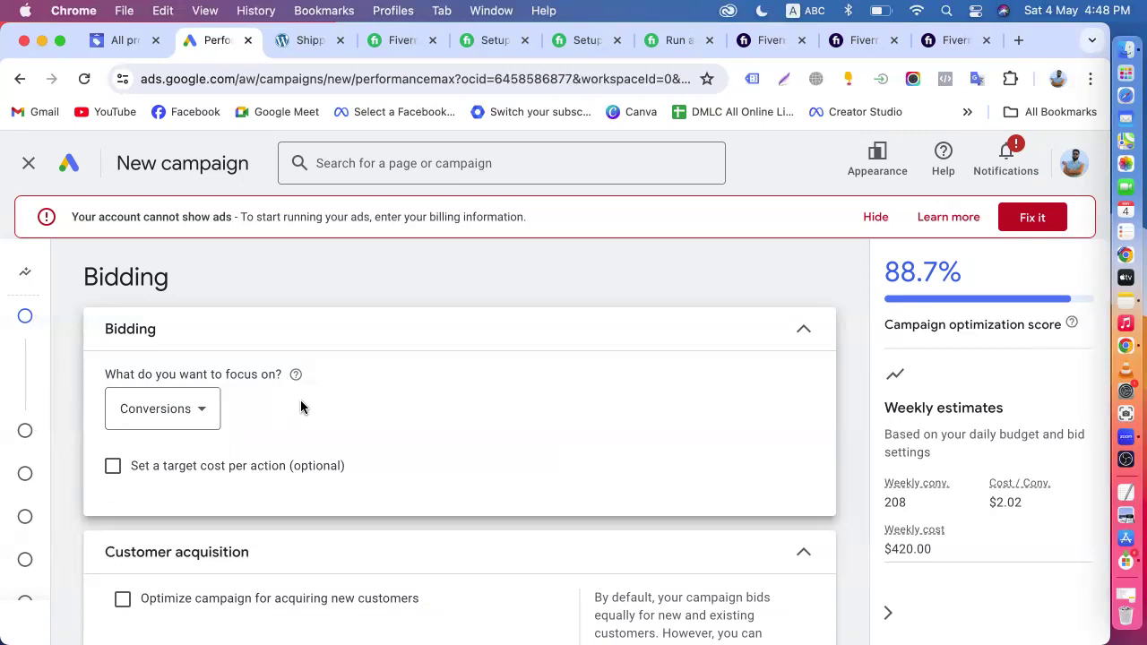
# - Enable optimizing the campaign for acquiring new customers to review its options, and turn it off again
pyautogui.scroll(-3, 300, 407)
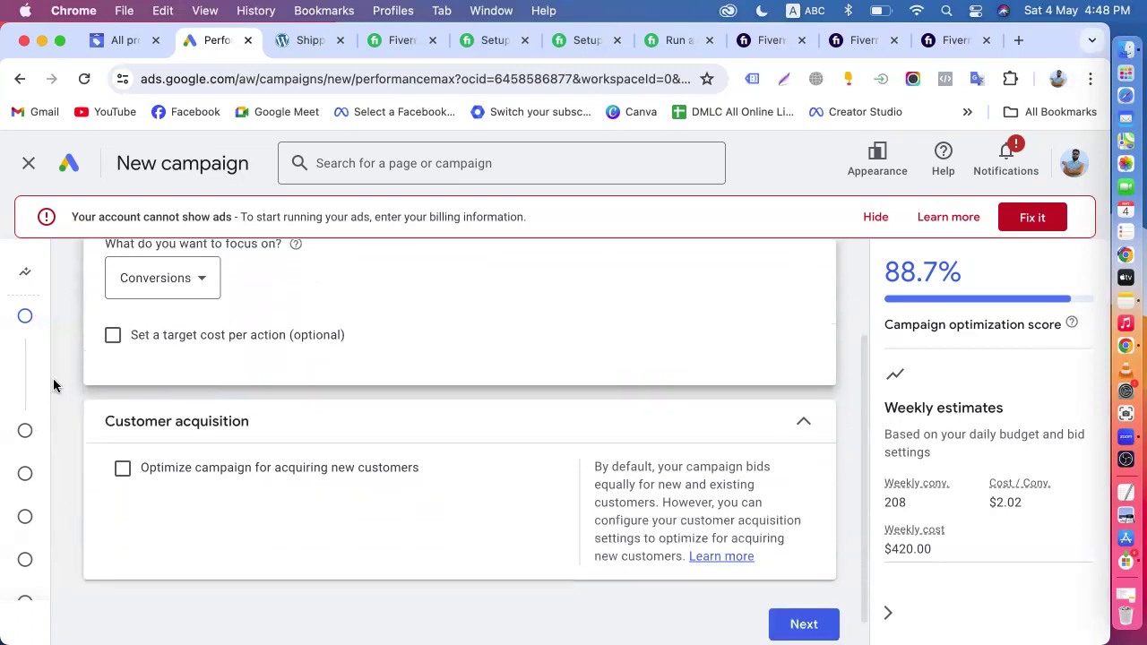
pyautogui.click(182, 467)
pyautogui.scroll(-5, 501, 434)
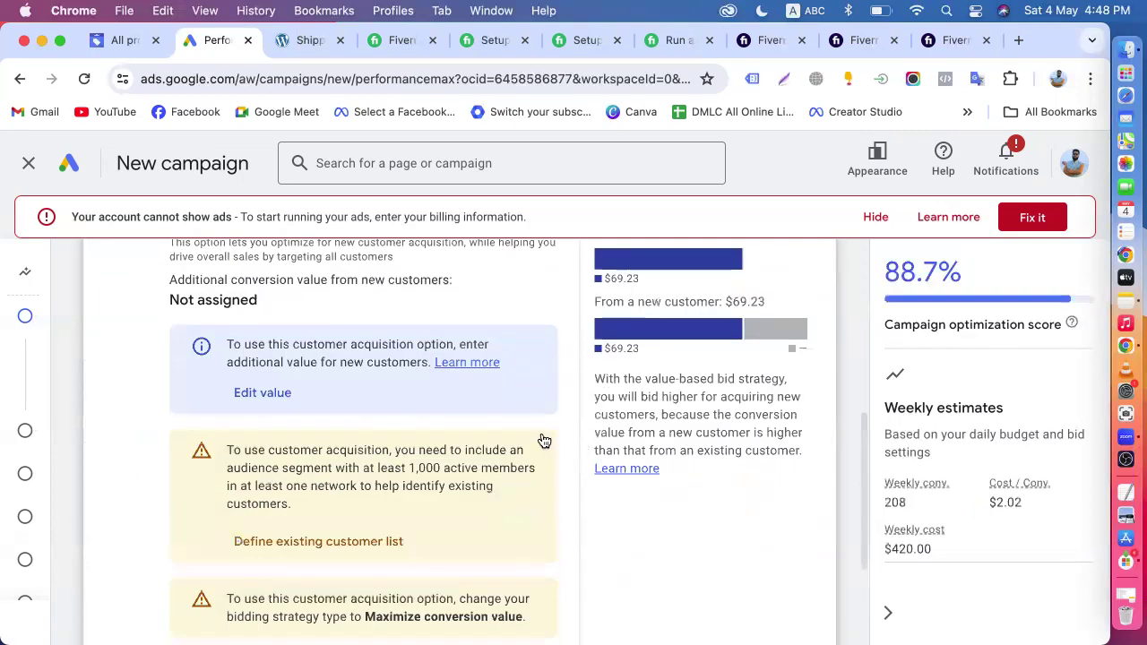
pyautogui.scroll(3, 448, 439)
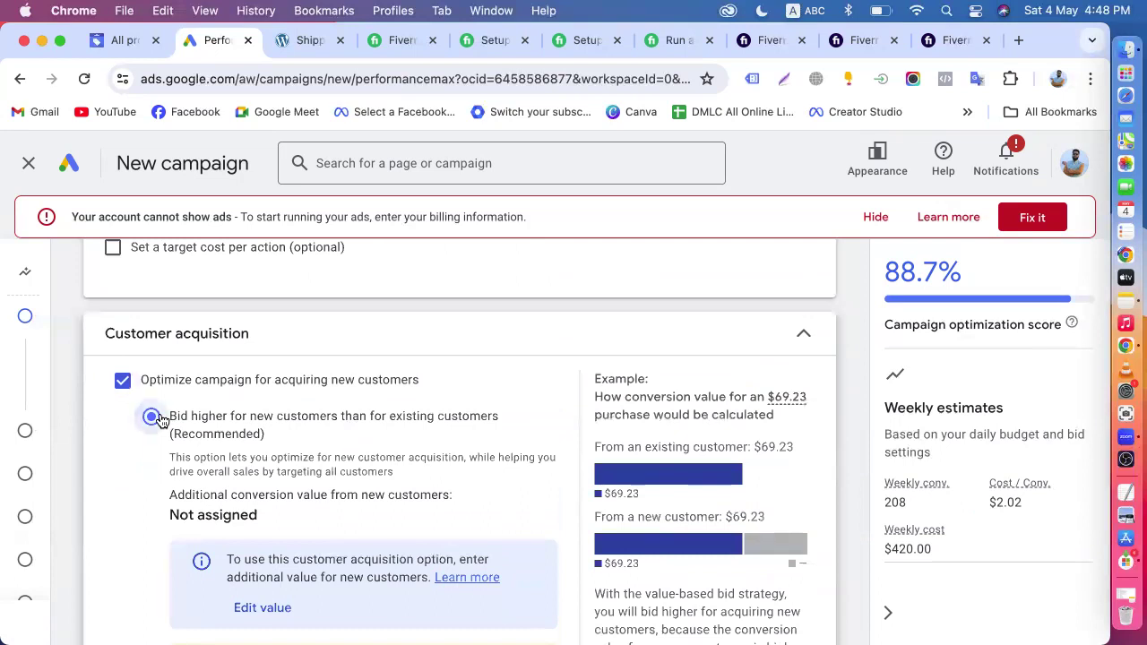
pyautogui.click(125, 382)
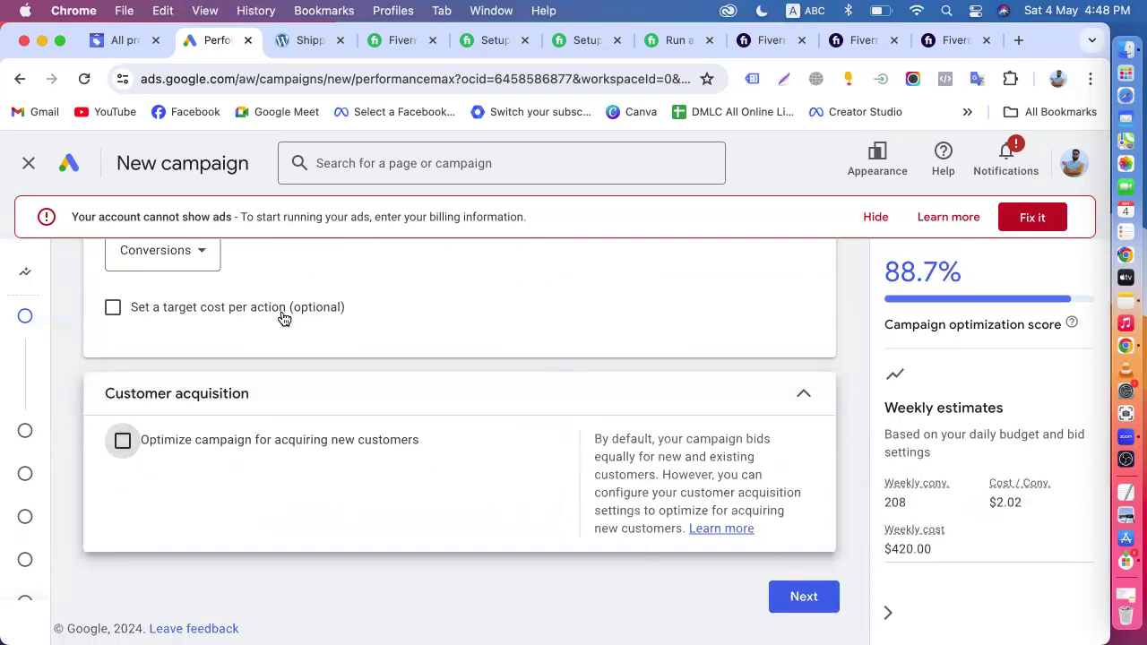
# - Proceed to the campaign settings and target Bangladesh as the campaign location
pyautogui.click(802, 595)
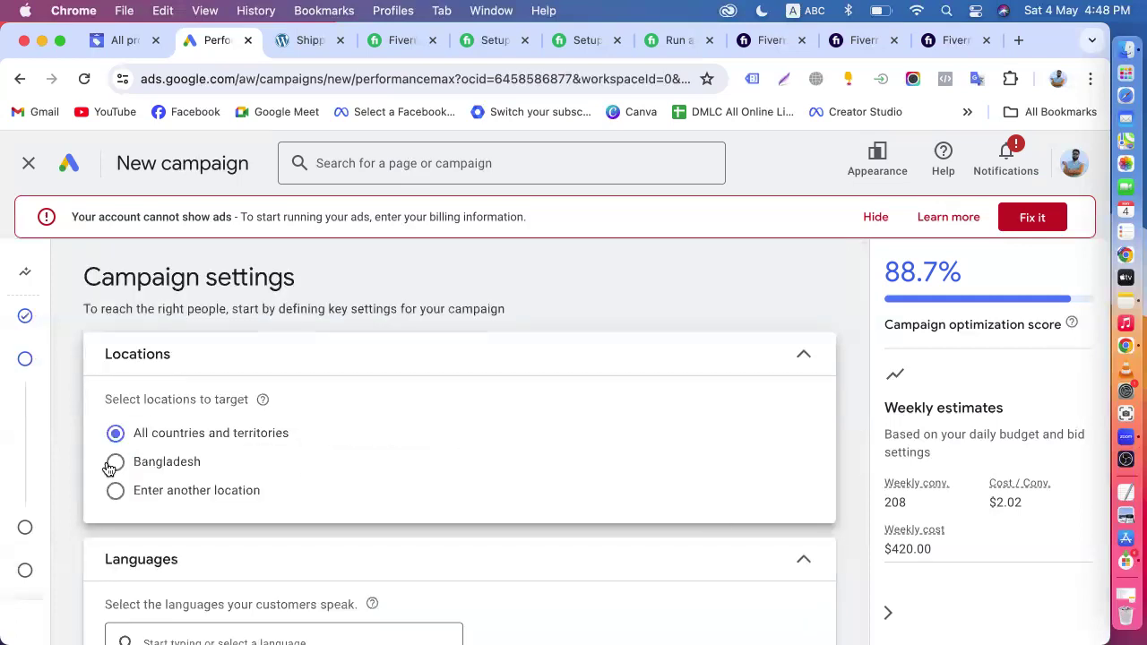
pyautogui.click(157, 491)
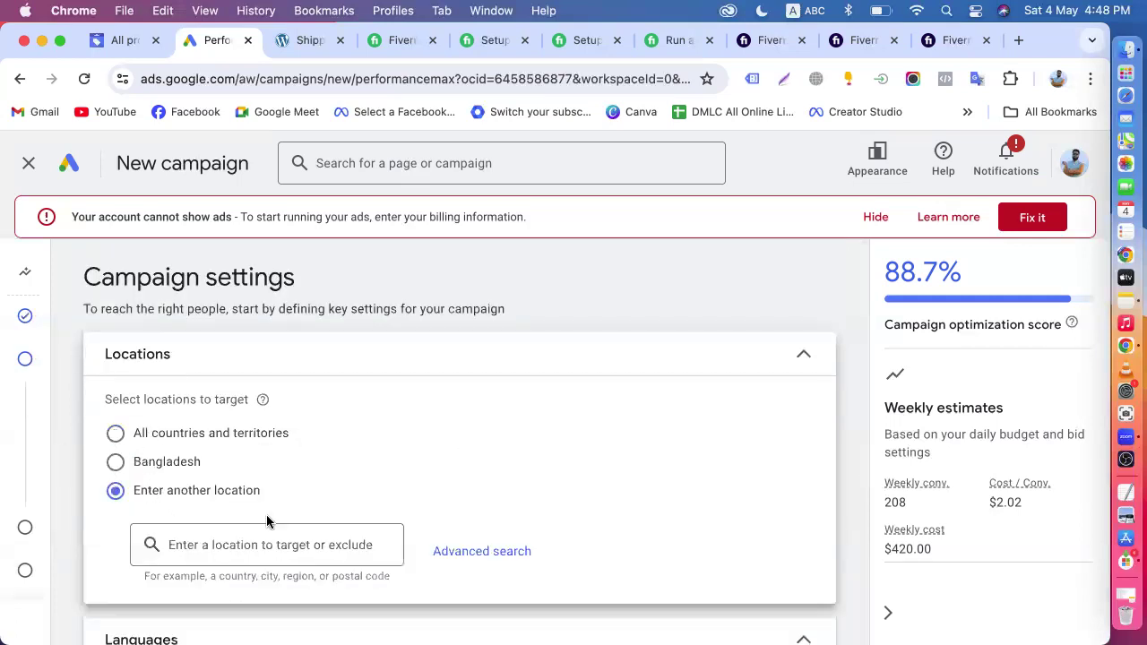
pyautogui.click(134, 460)
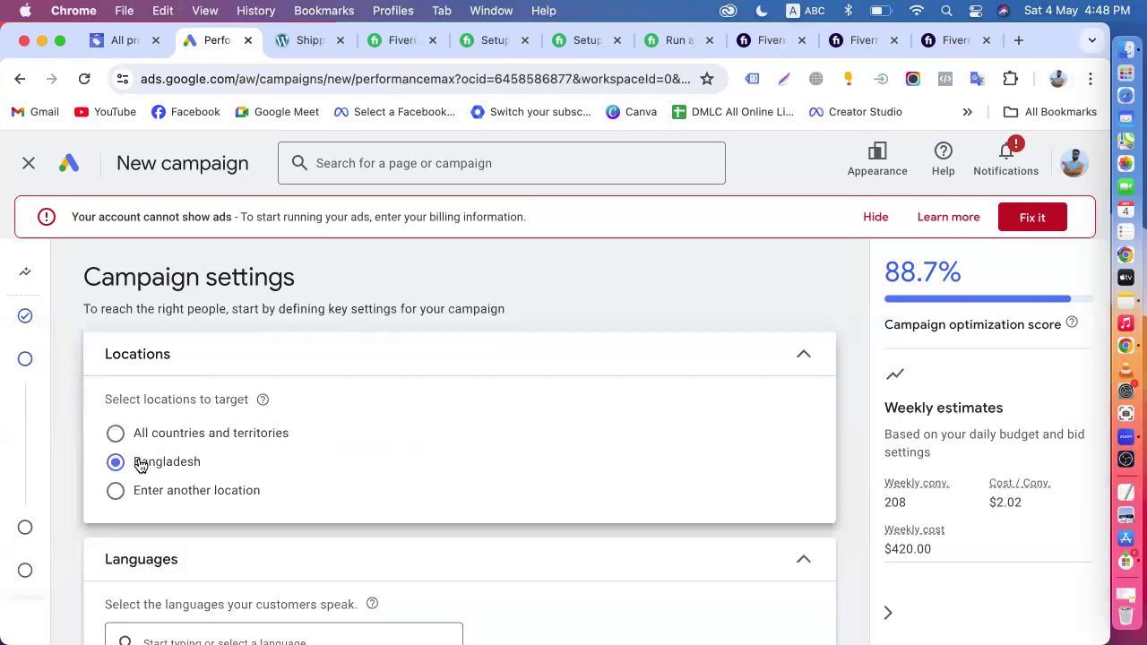
# - Add Bengali to the campaign's customer languages alongside English
pyautogui.scroll(-3, 318, 466)
pyautogui.click(230, 448)
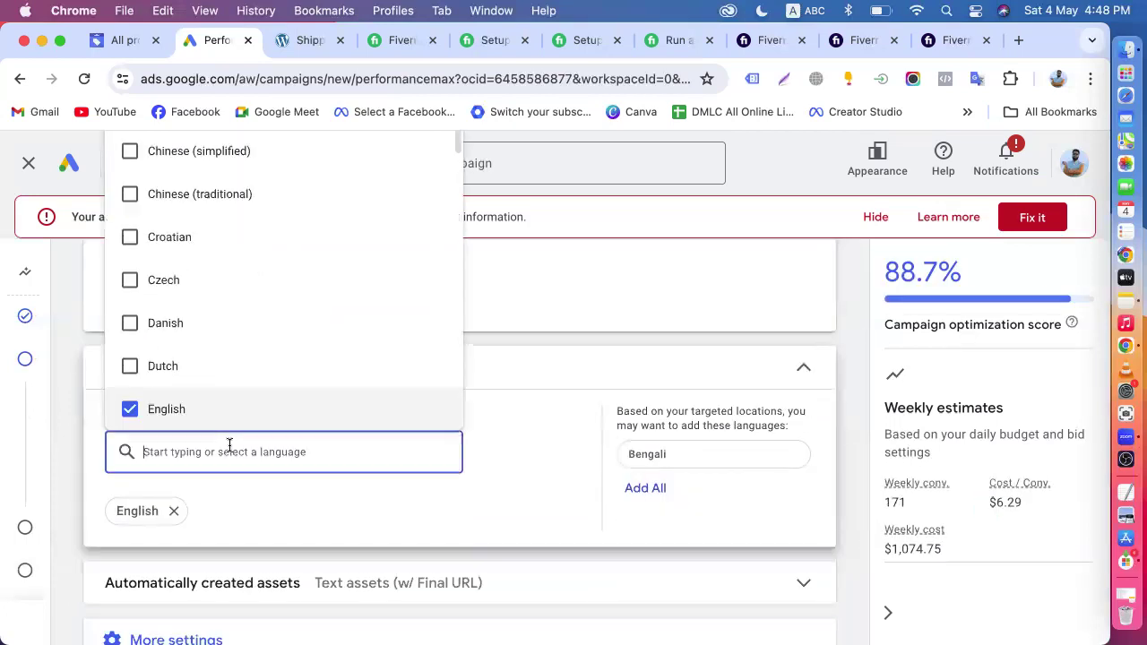
pyautogui.write('be')
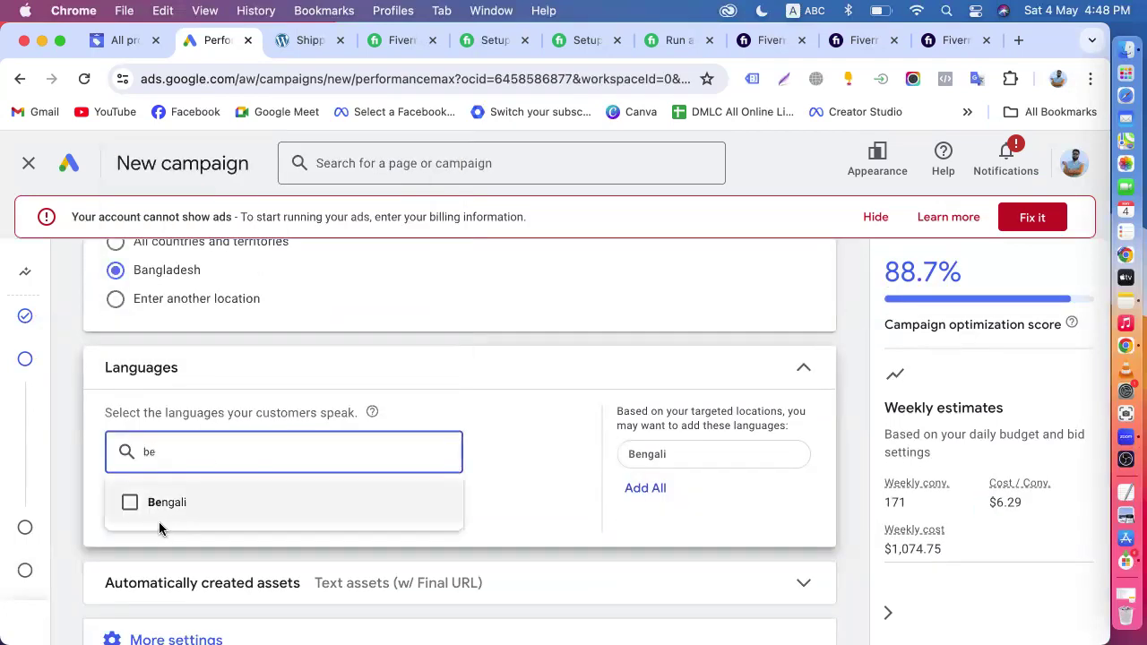
pyautogui.click(132, 504)
# - Expand the automatically created assets settings and examine the Text assets and Final URL options
pyautogui.click(105, 595)
pyautogui.scroll(-3, 106, 599)
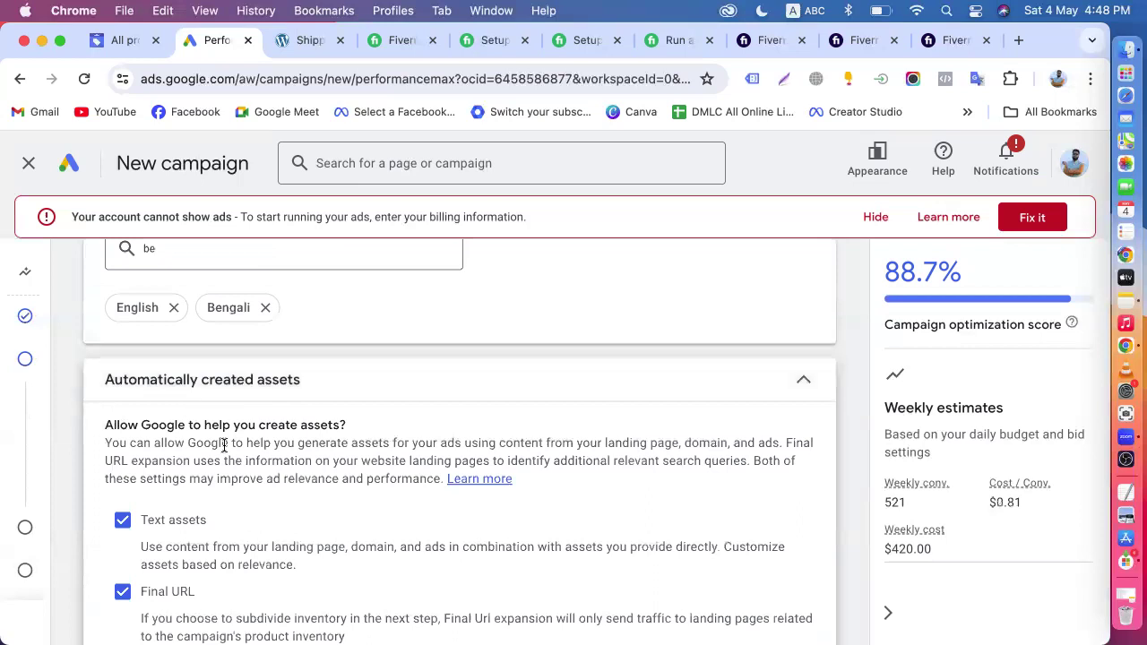
pyautogui.click(249, 383)
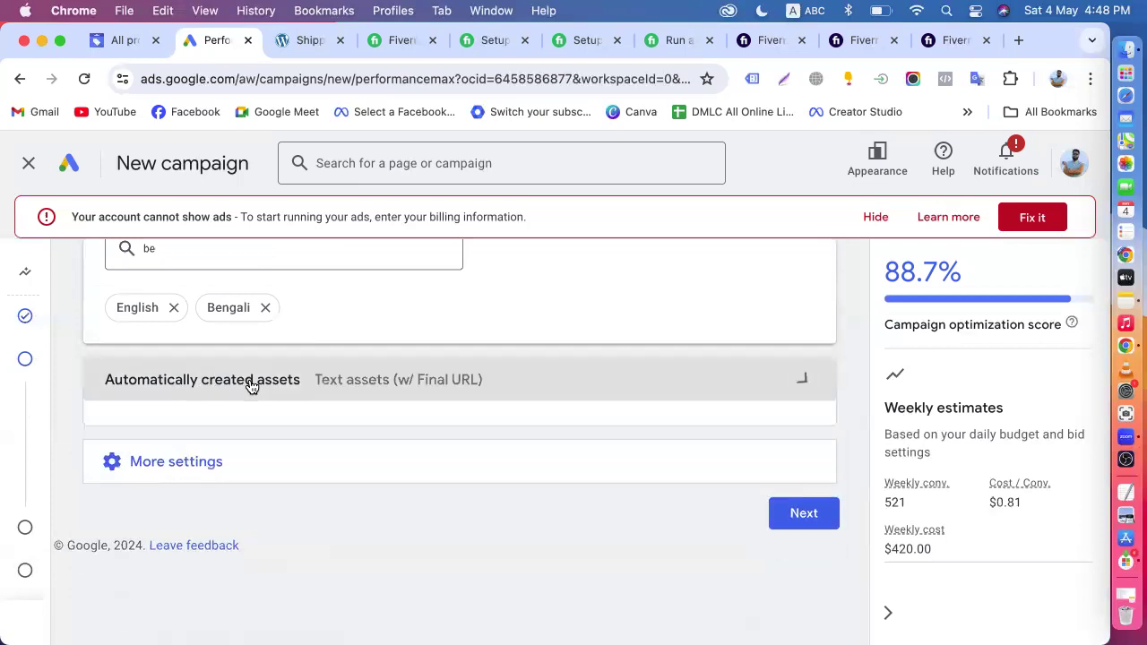
pyautogui.click(424, 391)
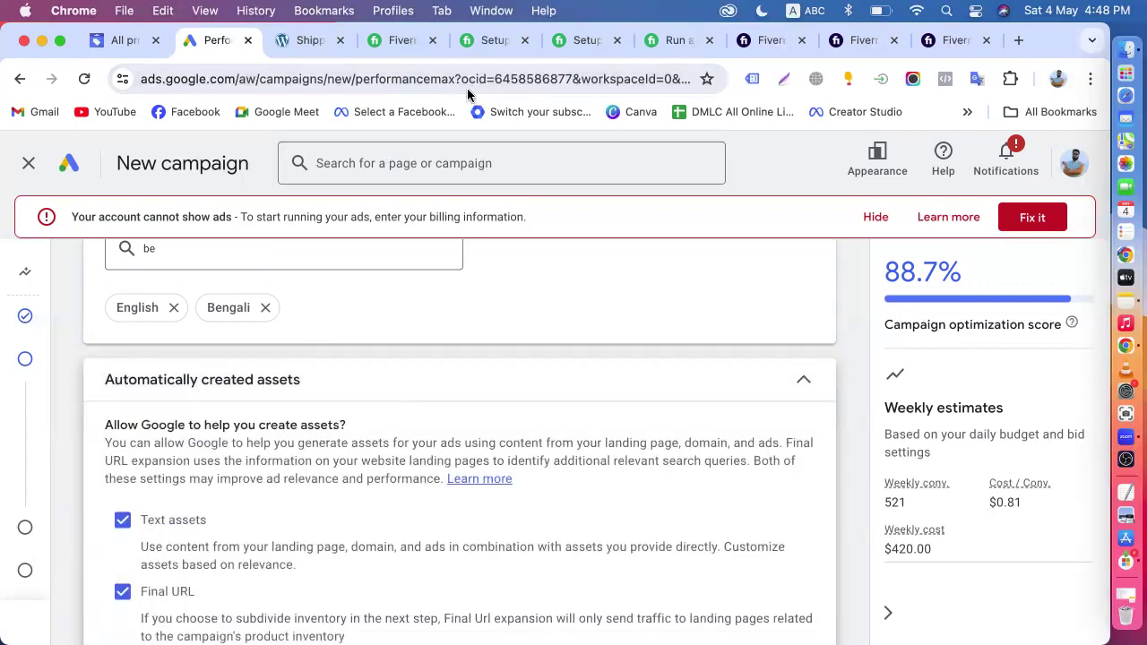
# - Switch to the Organic Store website and examine its shipping policy, footer links and About page for pages to exclude from the campaign
pyautogui.click(305, 41)
pyautogui.scroll(-15, 602, 405)
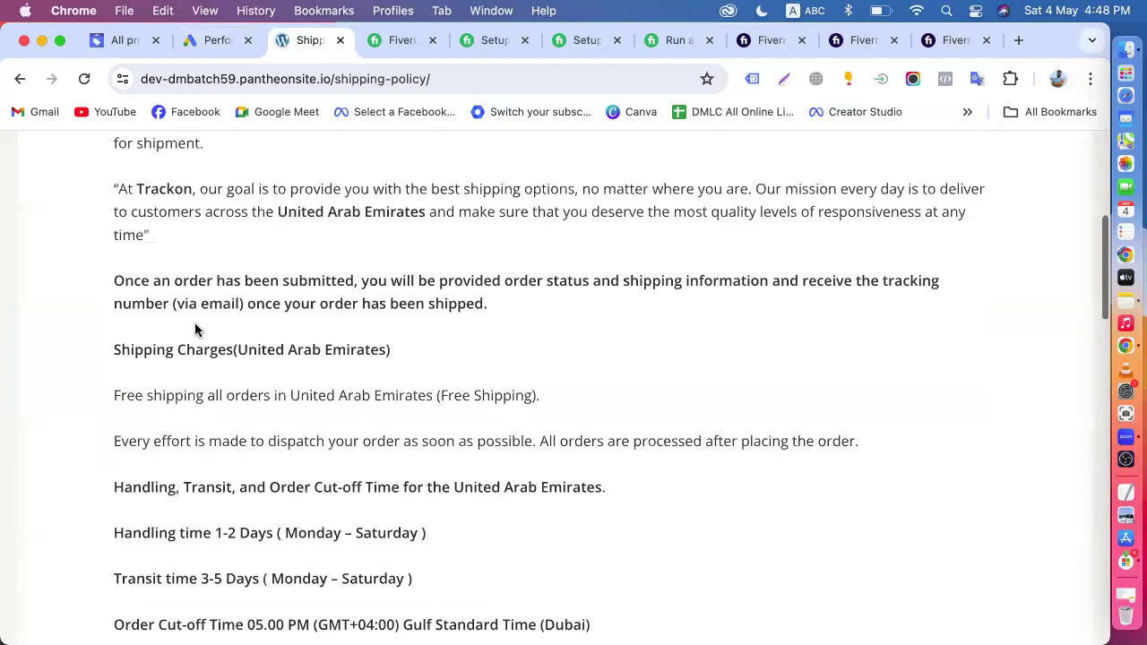
pyautogui.scroll(5, 597, 288)
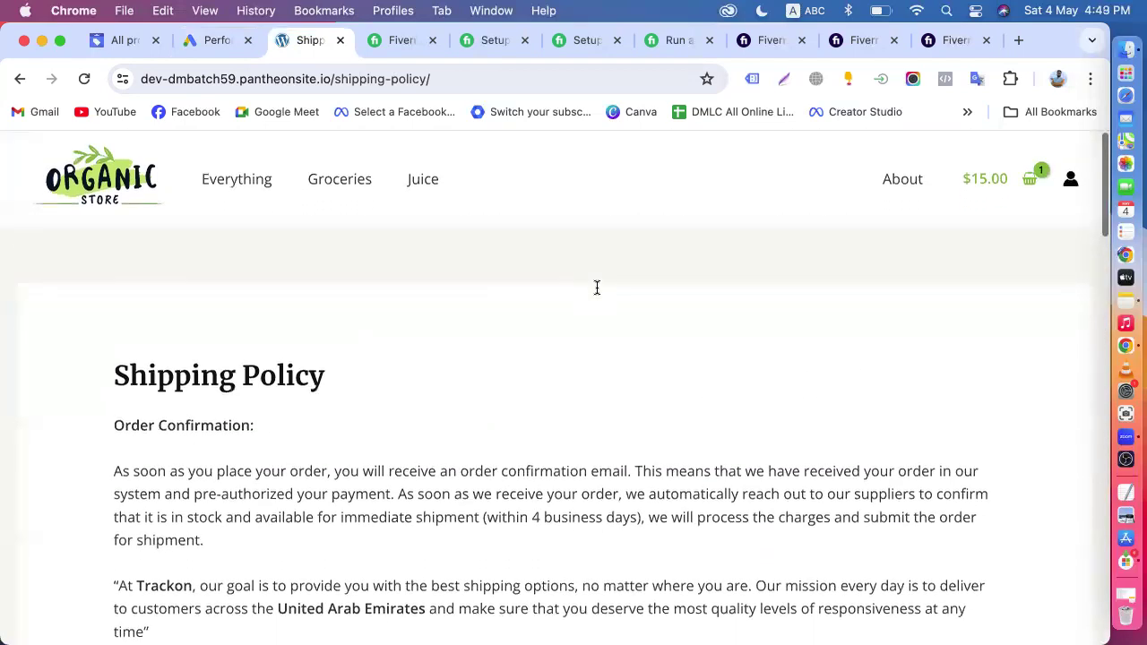
pyautogui.scroll(-15, 597, 289)
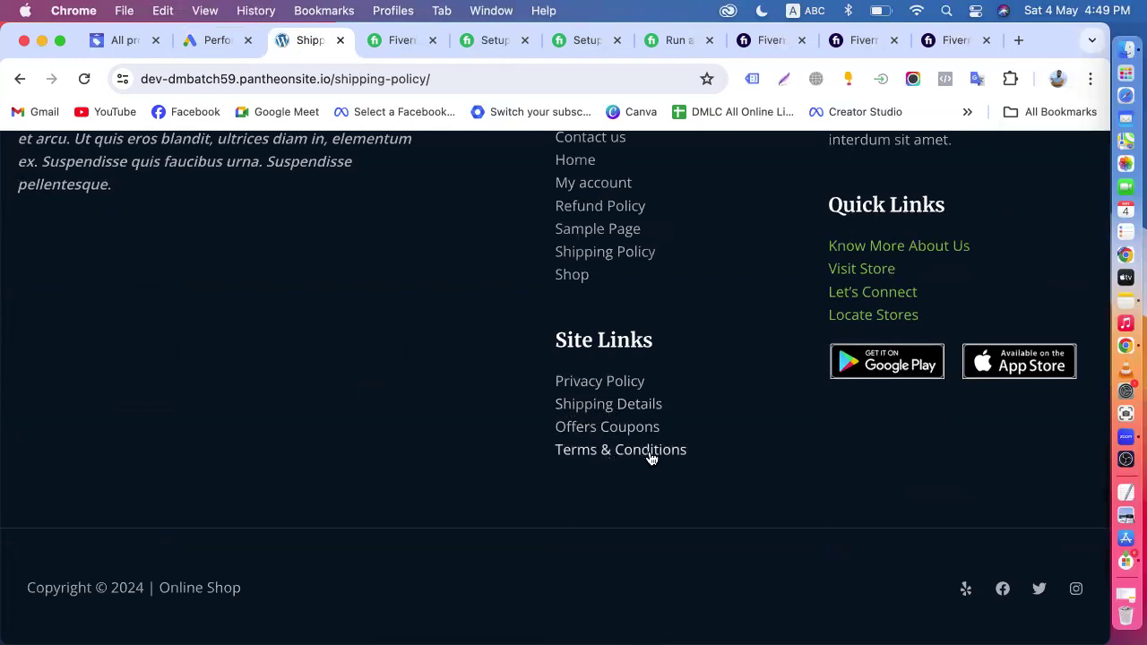
pyautogui.scroll(3, 749, 411)
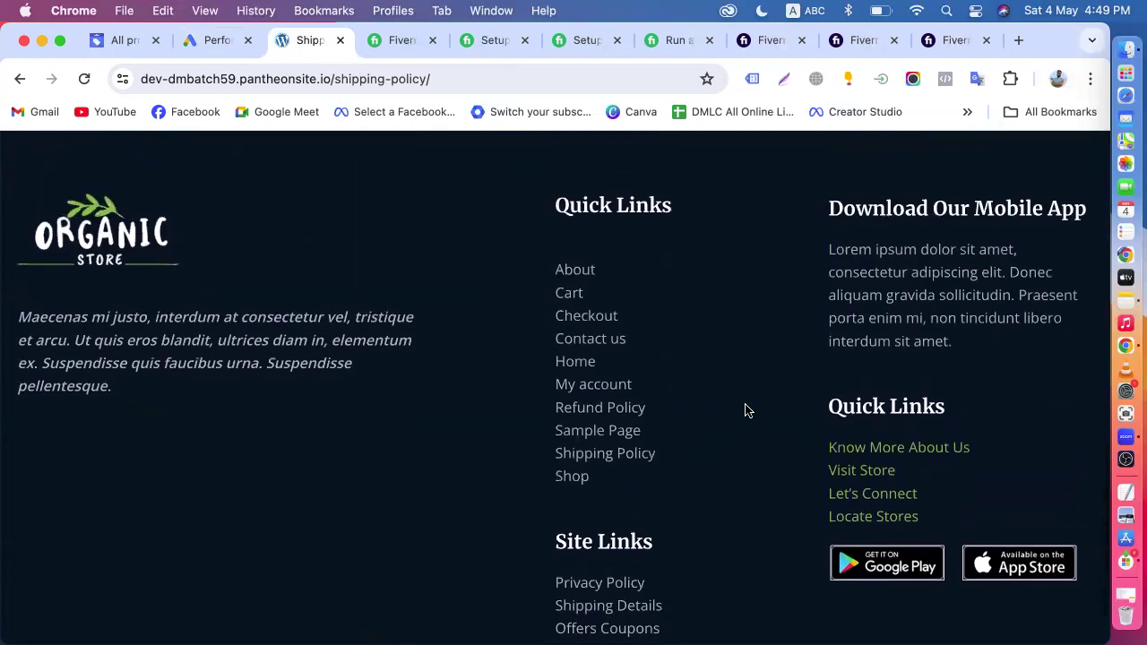
pyautogui.scroll(-1, 749, 411)
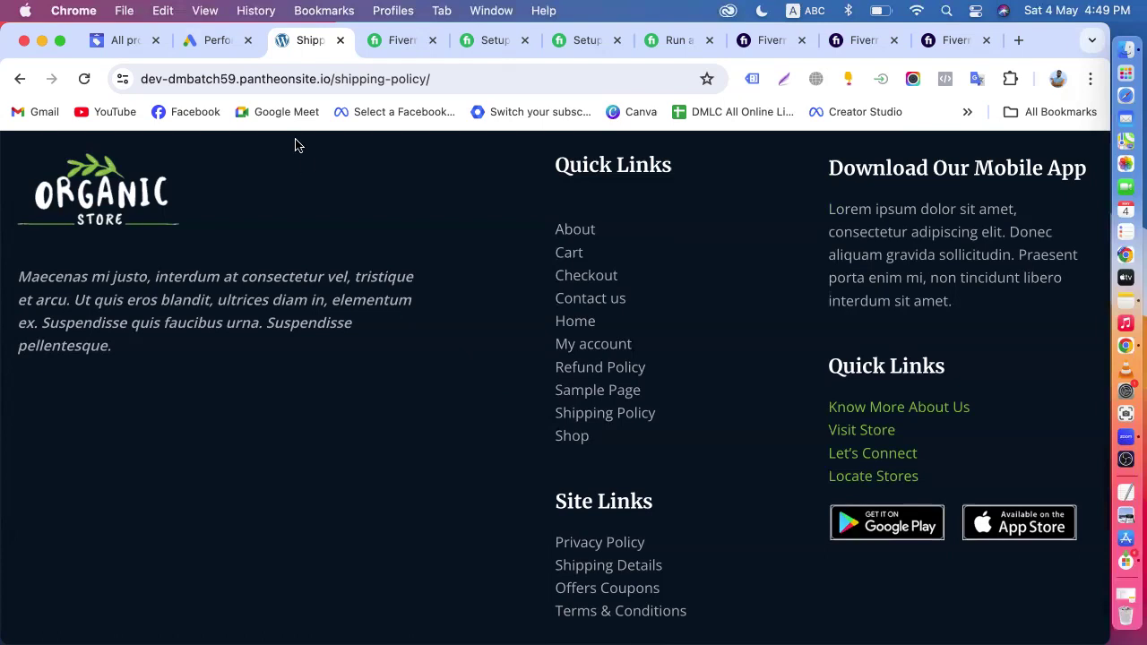
pyautogui.click(211, 43)
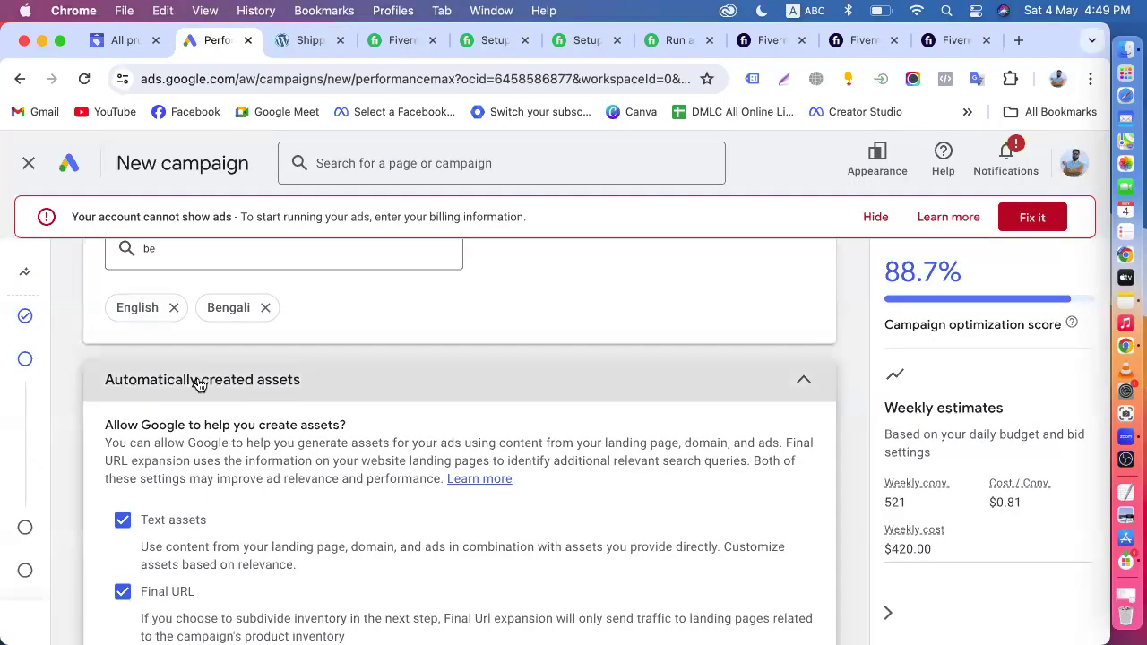
pyautogui.click(309, 39)
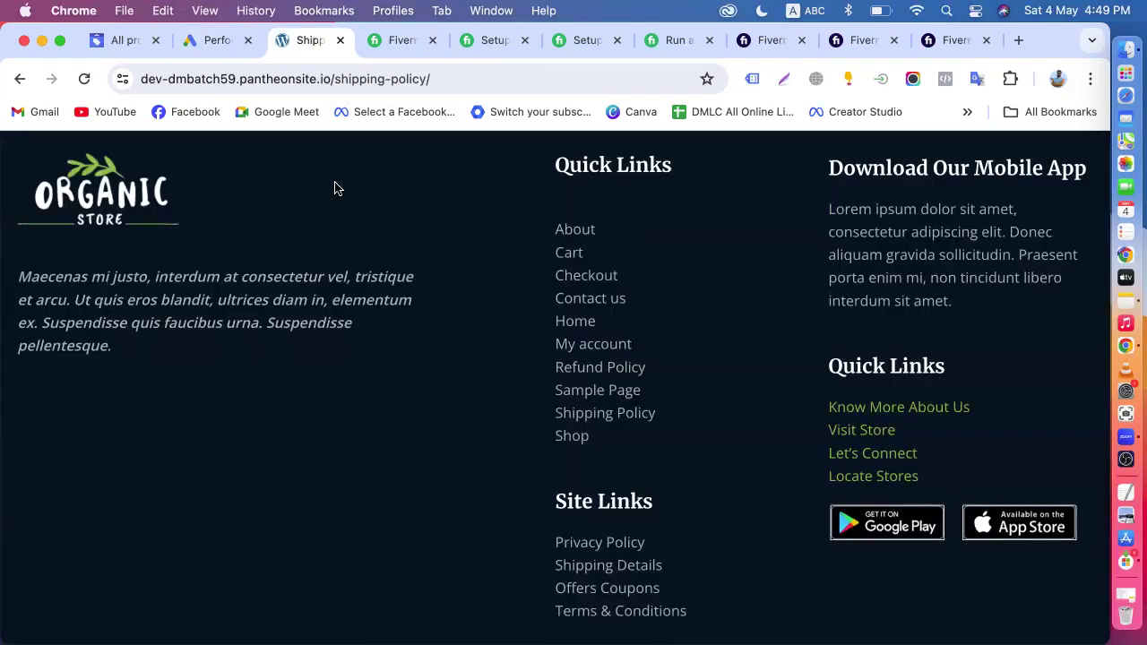
pyautogui.click(577, 233)
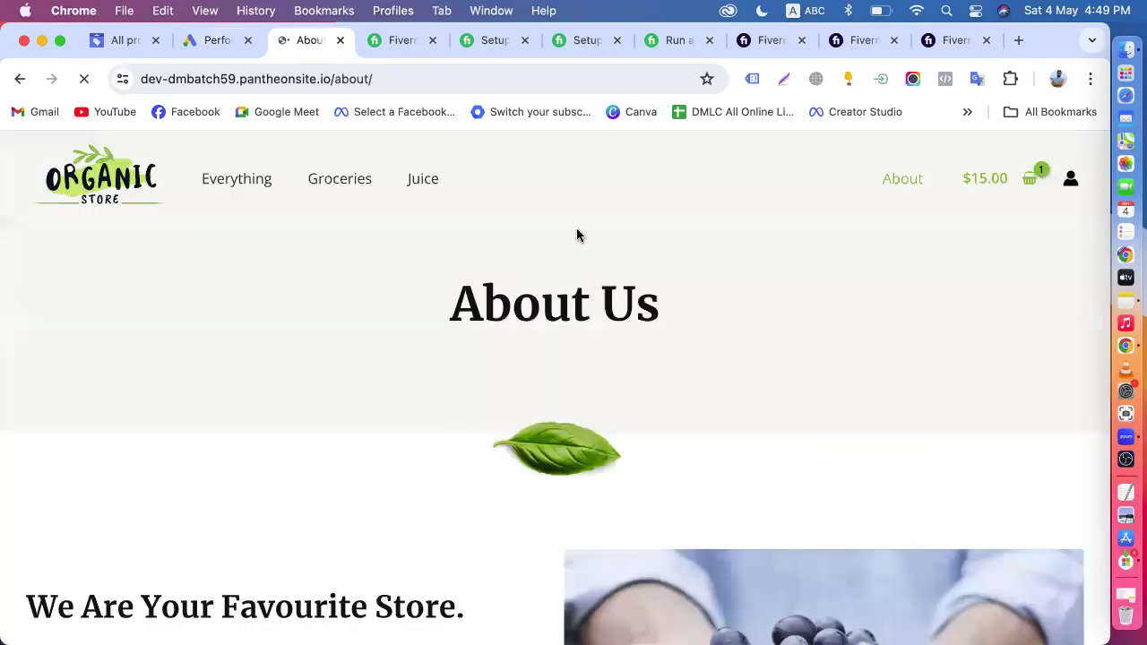
pyautogui.click(20, 78)
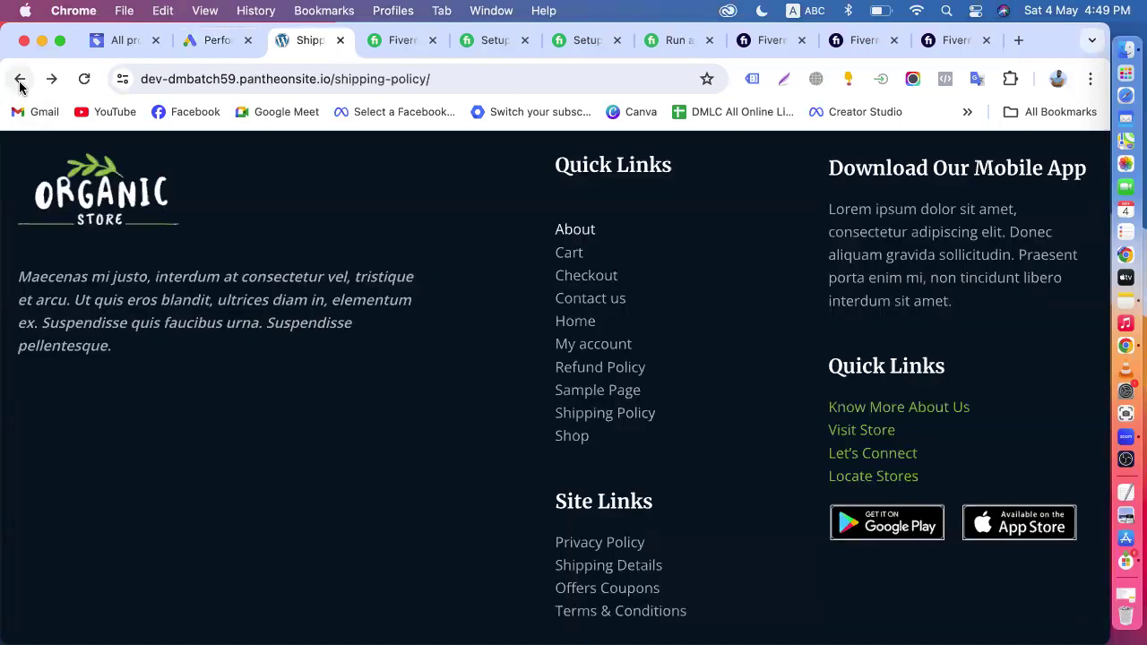
# - Open the store's My account page and copy its web address
pyautogui.click(591, 345)
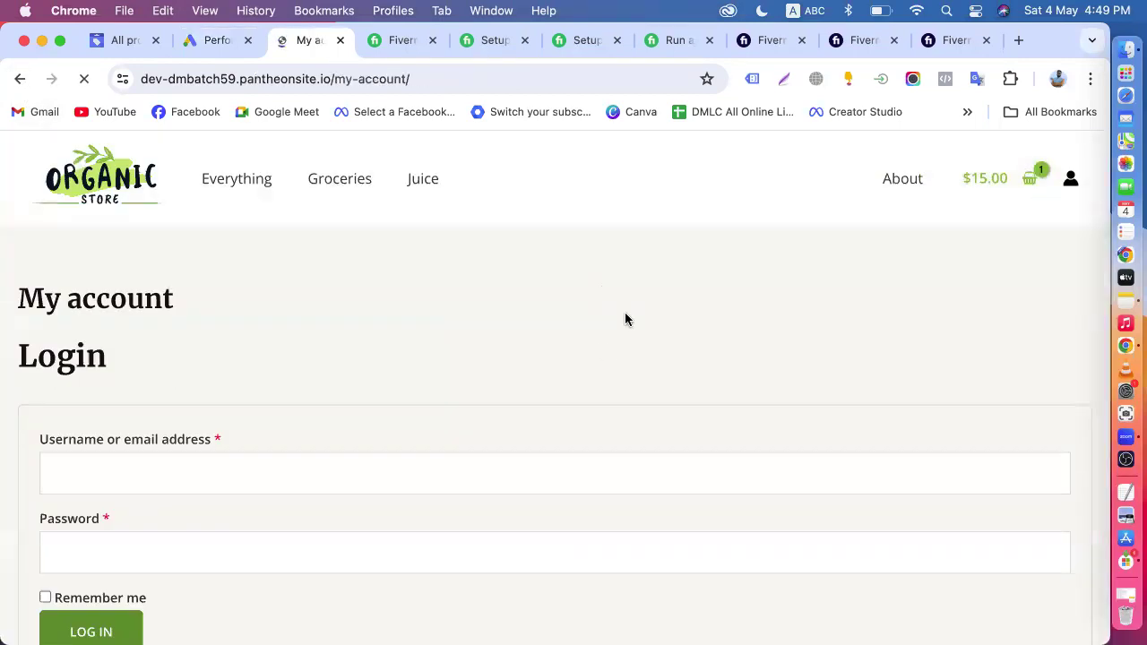
pyautogui.scroll(-10, 629, 401)
pyautogui.click(408, 80)
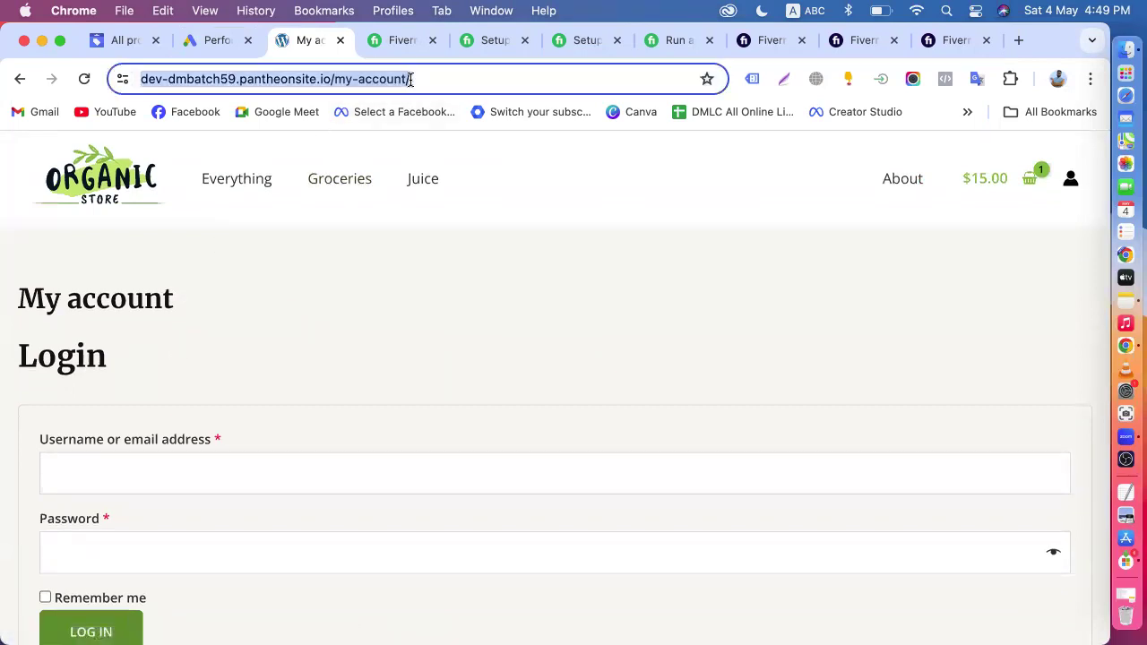
pyautogui.rightClick(411, 80)
pyautogui.click(453, 229)
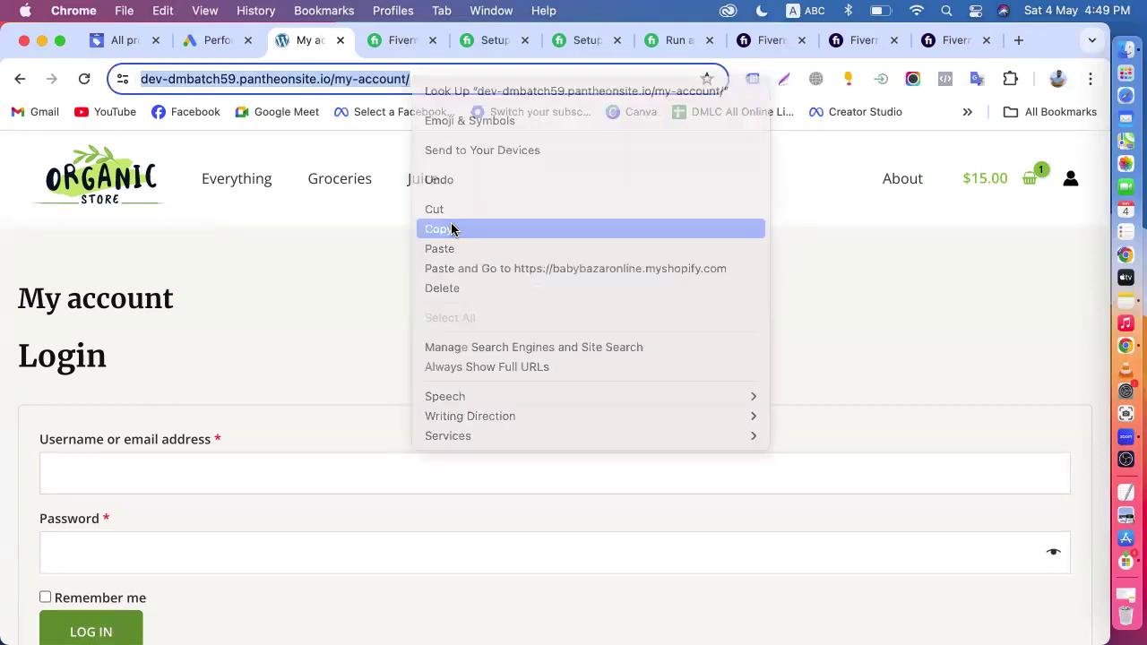
pyautogui.click(206, 36)
pyautogui.scroll(-3, 287, 341)
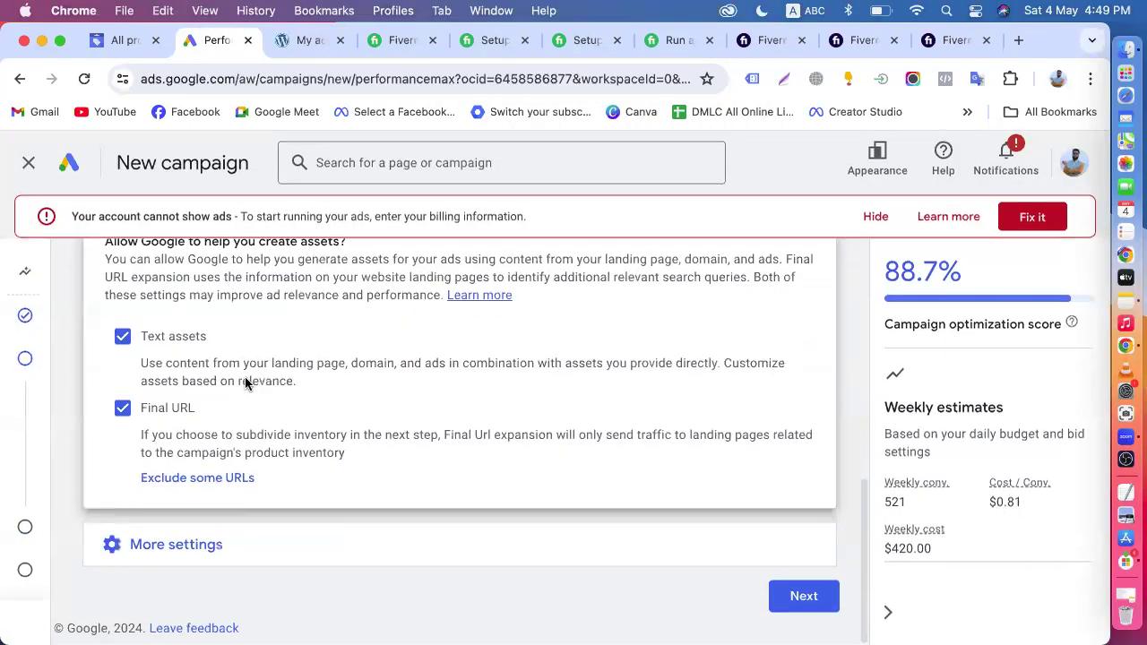
pyautogui.click(211, 489)
pyautogui.click(376, 376)
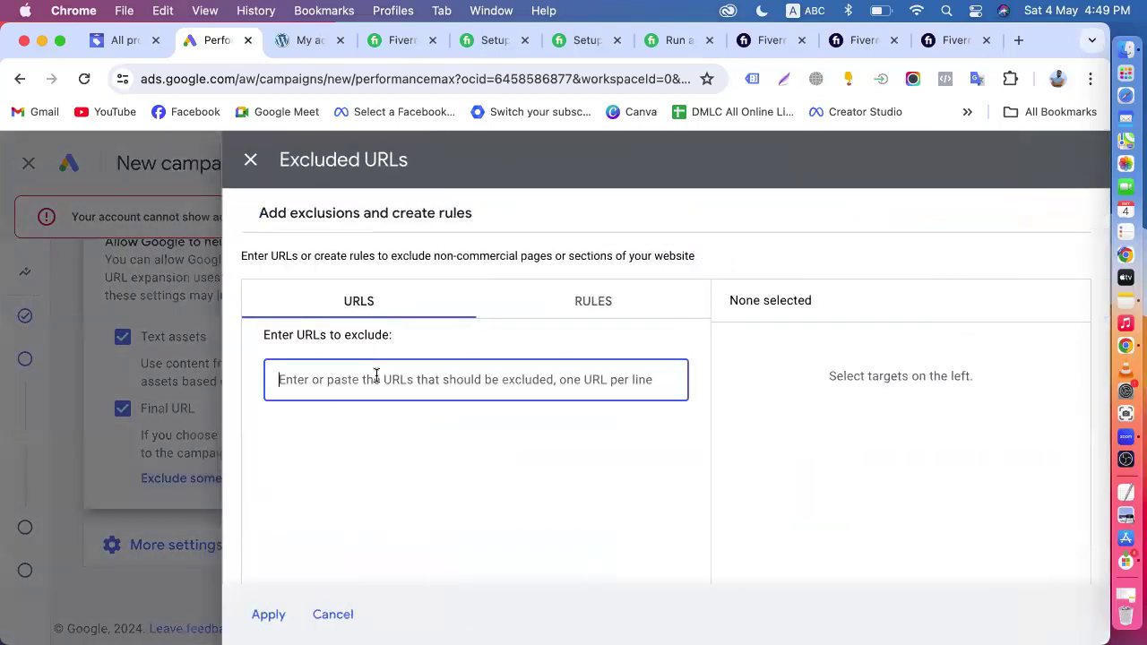
pyautogui.press('super+v')
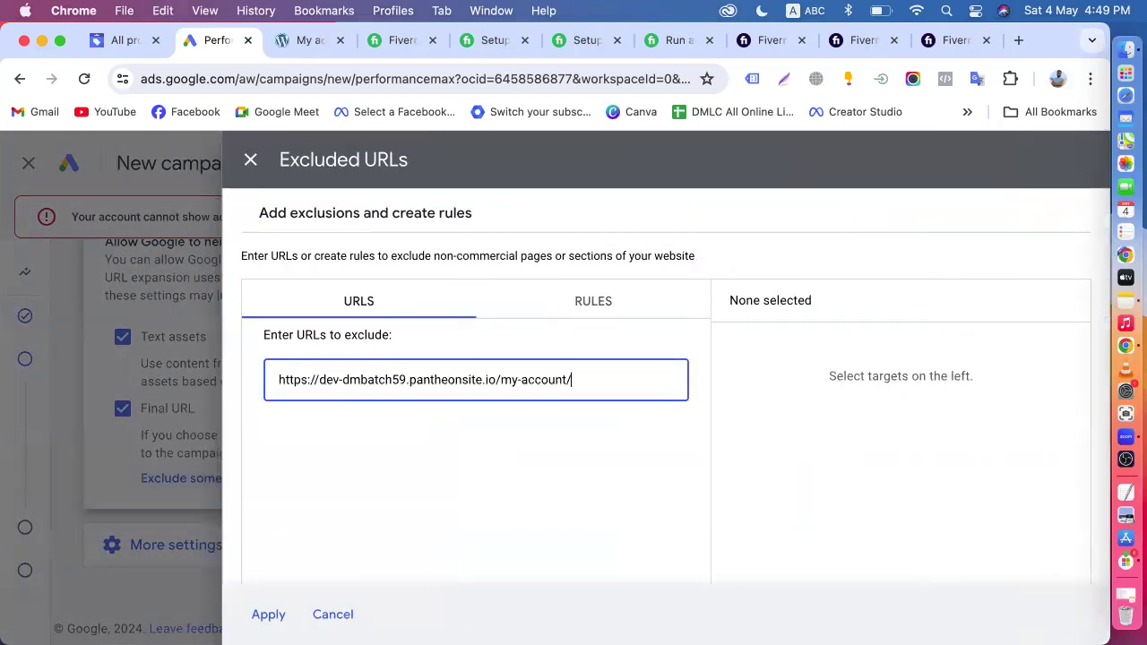
pyautogui.press('Return')
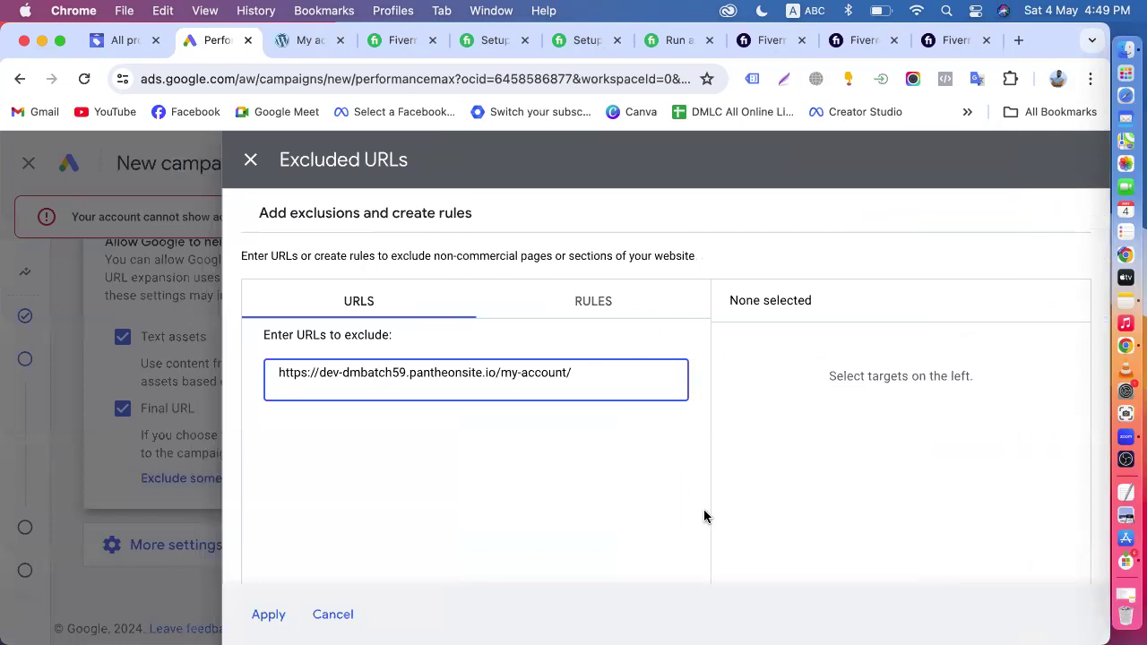
pyautogui.scroll(-2, 705, 514)
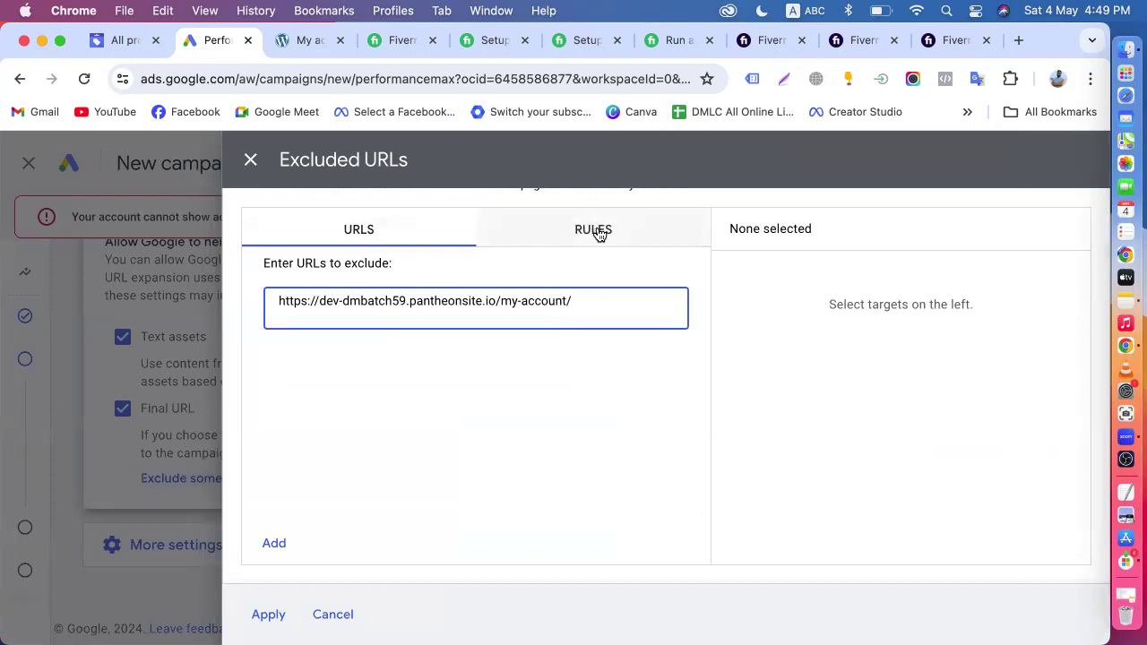
pyautogui.click(280, 542)
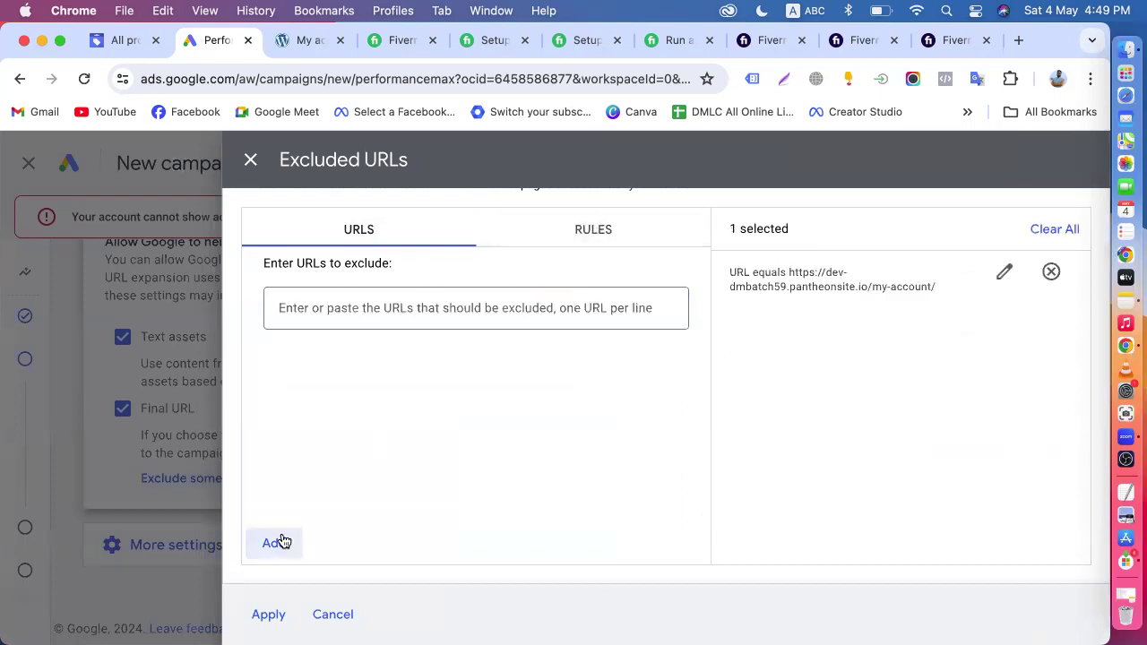
pyautogui.moveTo(730, 287); pyautogui.dragTo(937, 287)
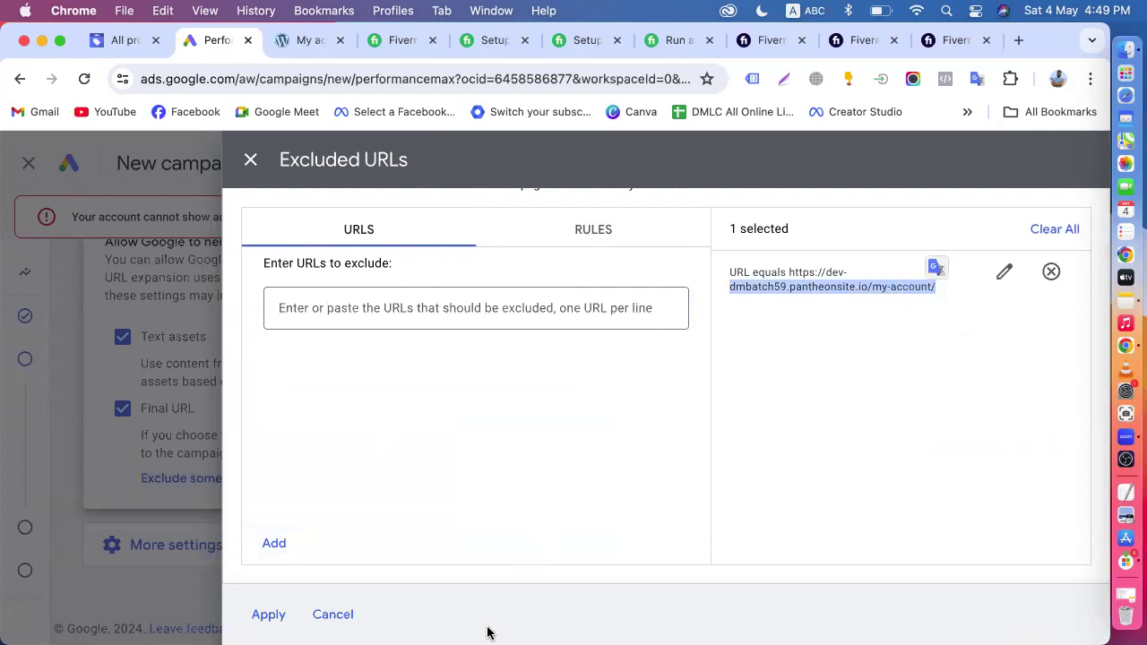
pyautogui.click(274, 616)
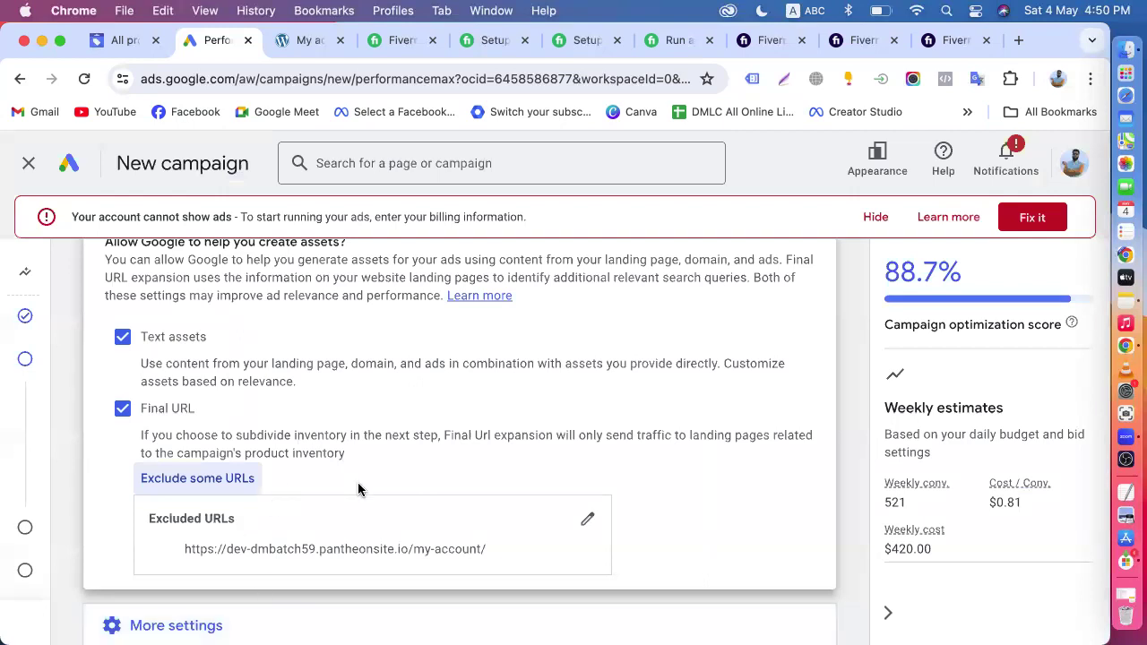
# - Expand the additional campaign settings and review the brand exclusions, ad schedule, start and end dates, and campaign URL options
pyautogui.scroll(2, 358, 490)
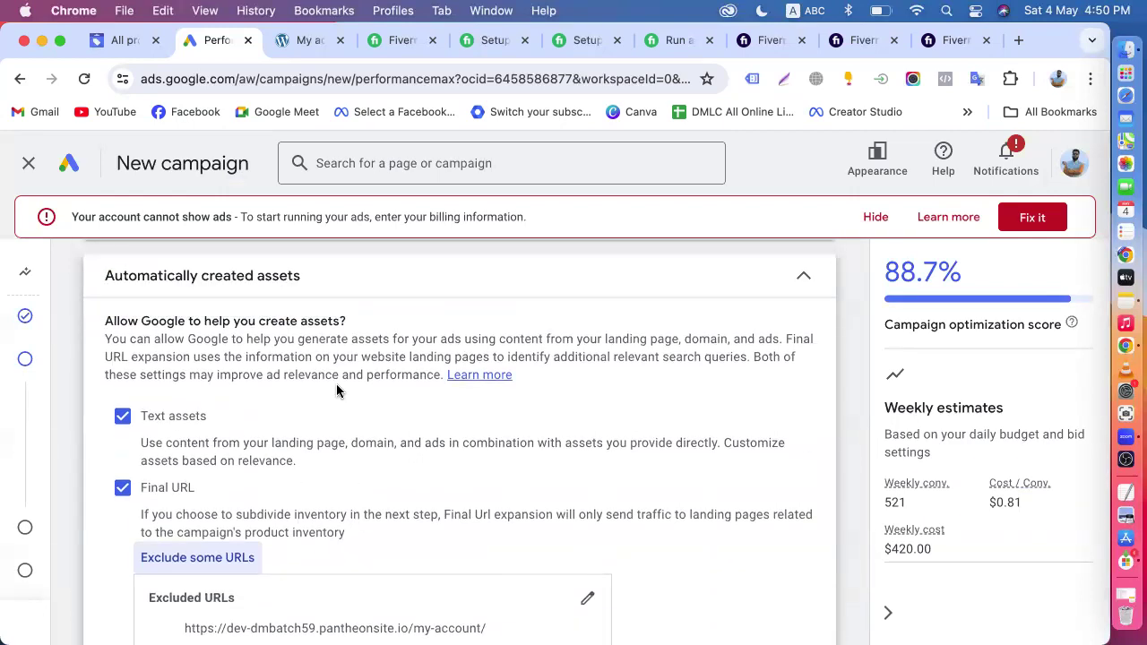
pyautogui.scroll(-4, 336, 383)
pyautogui.click(183, 548)
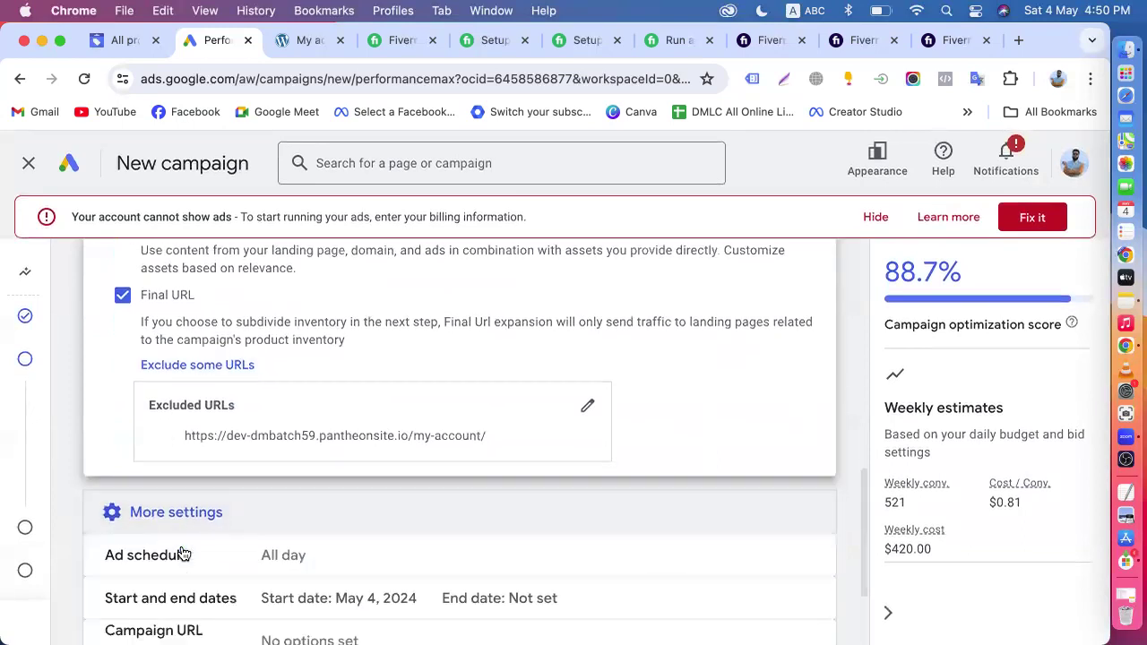
pyautogui.scroll(-2, 182, 555)
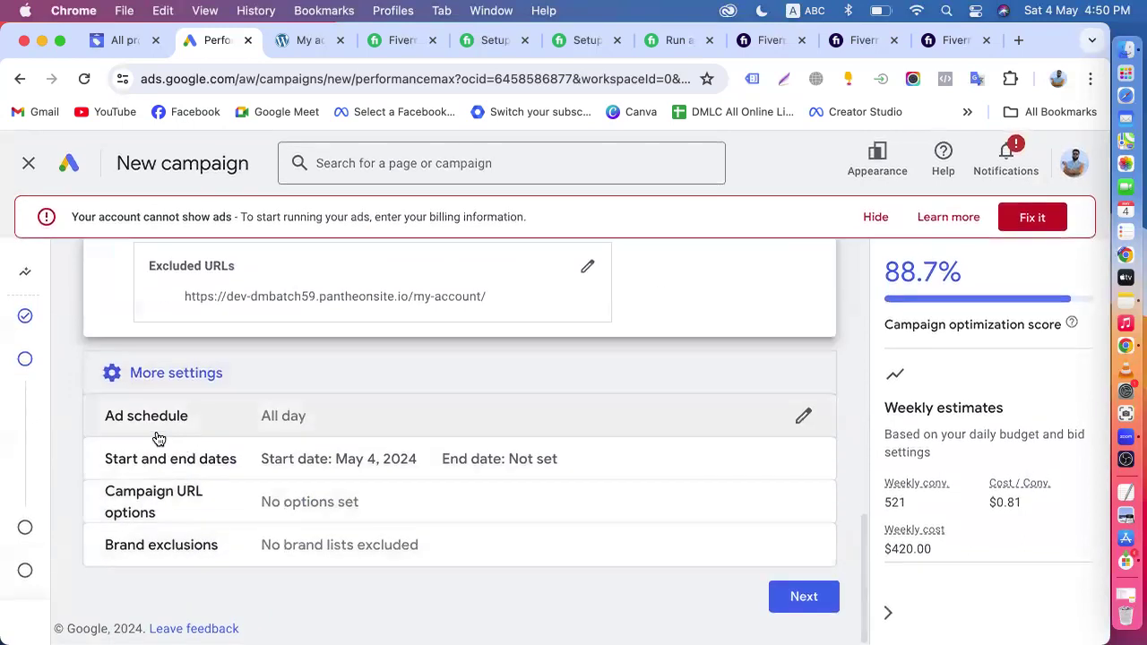
pyautogui.click(230, 546)
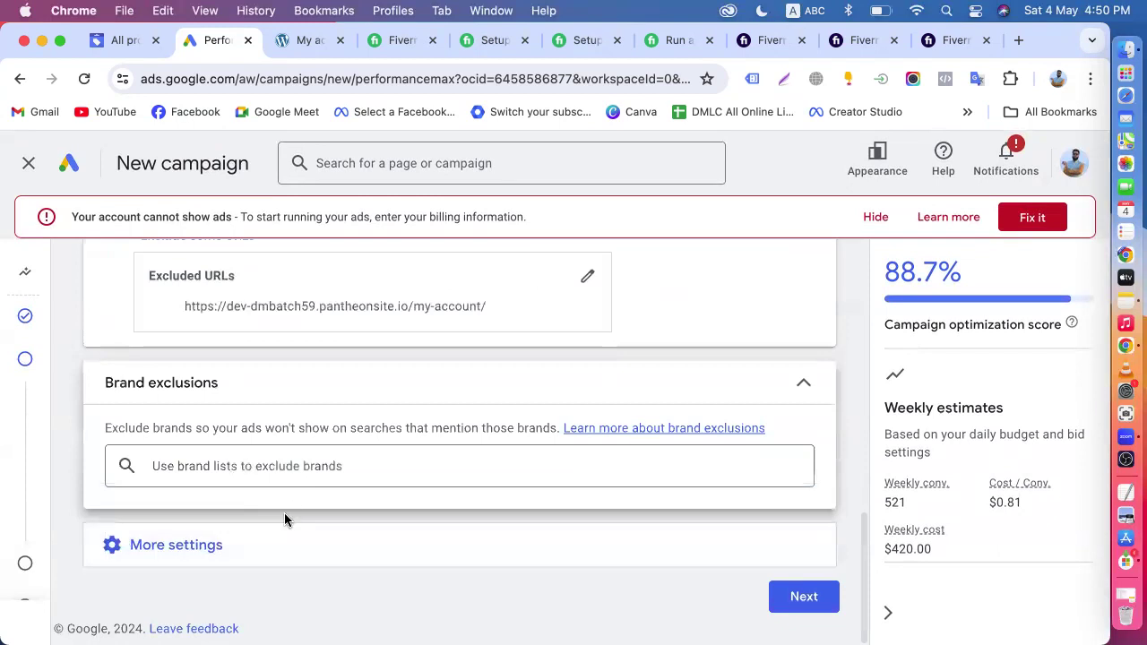
pyautogui.click(795, 398)
pyautogui.click(228, 545)
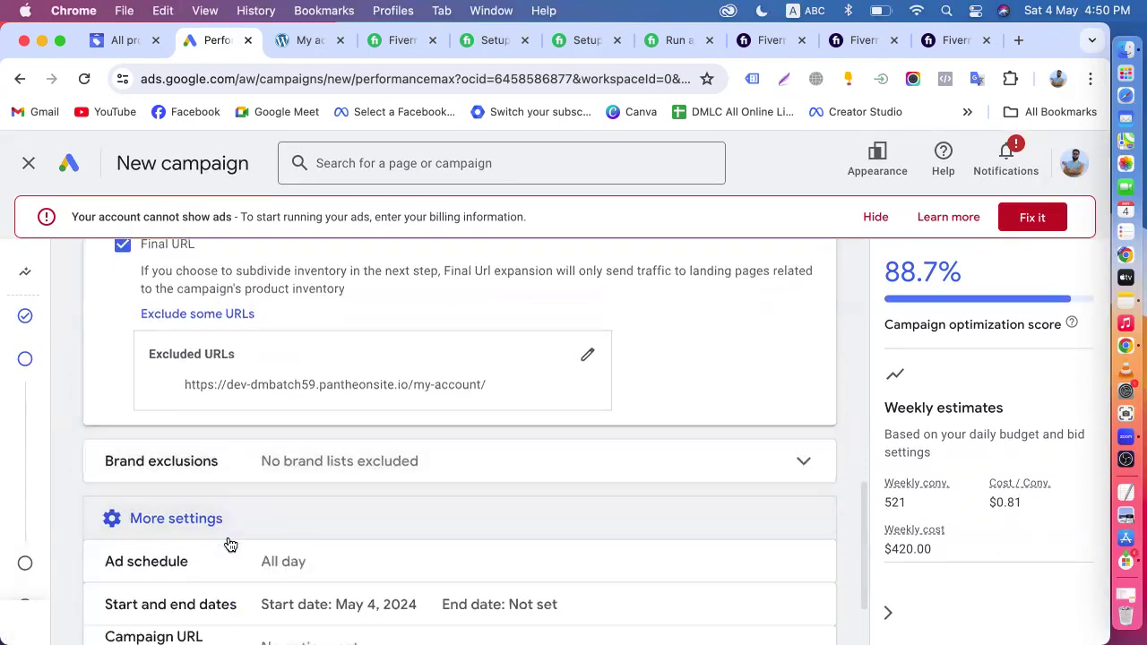
pyautogui.scroll(-1, 231, 545)
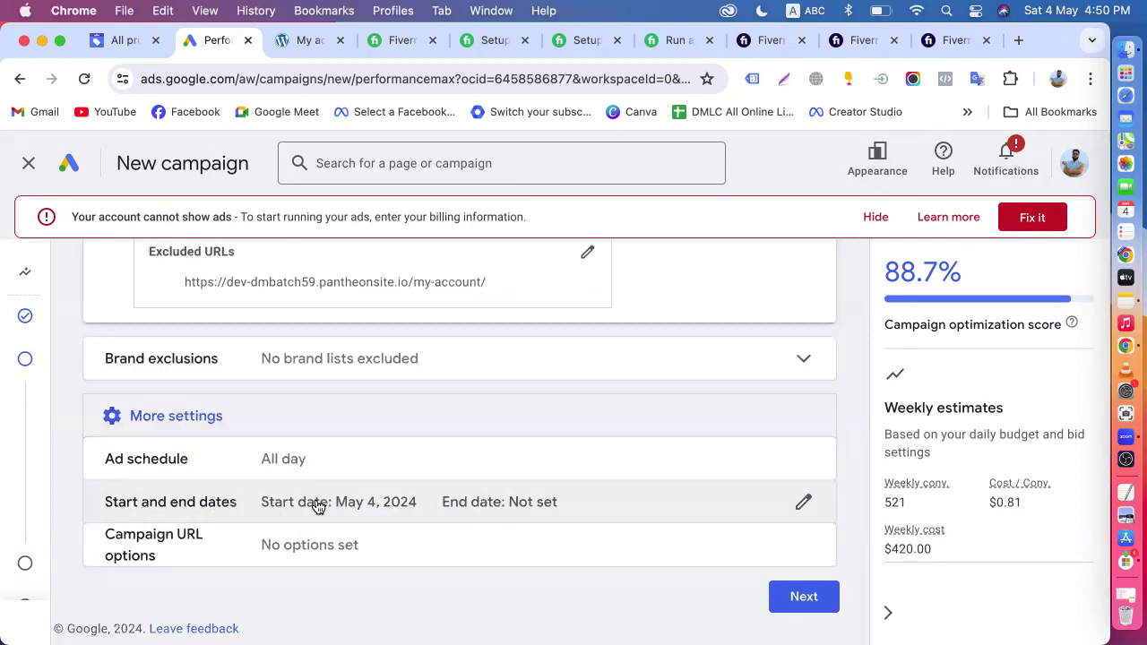
# - Review the campaign settings once more and proceed to asset generation
pyautogui.scroll(20, 319, 506)
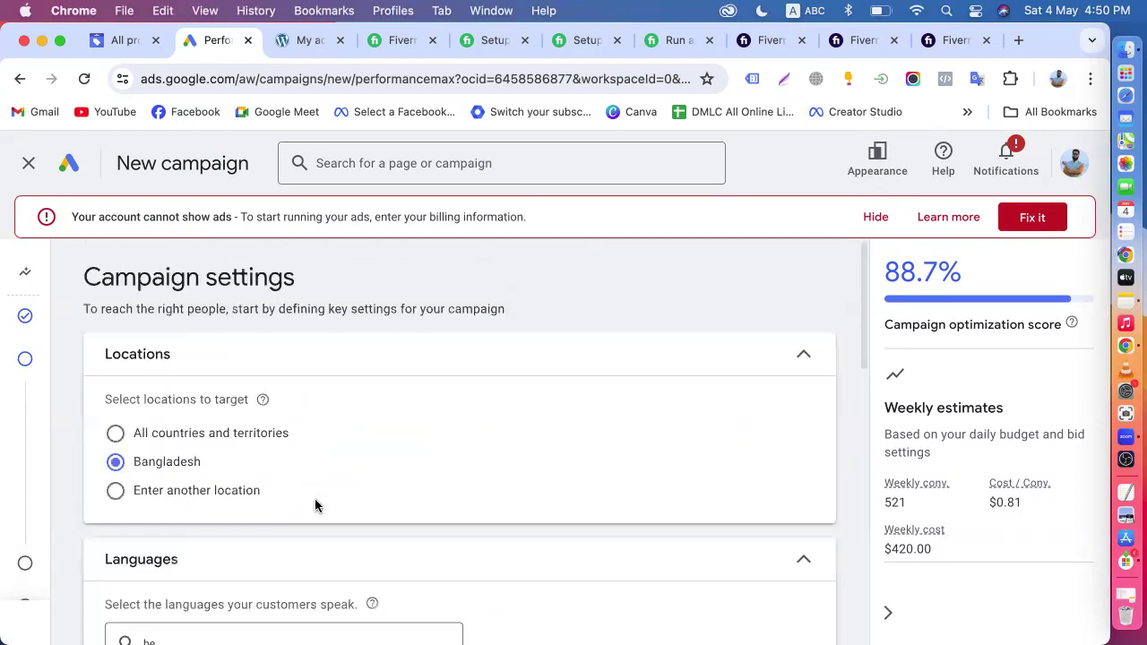
pyautogui.scroll(-20, 314, 506)
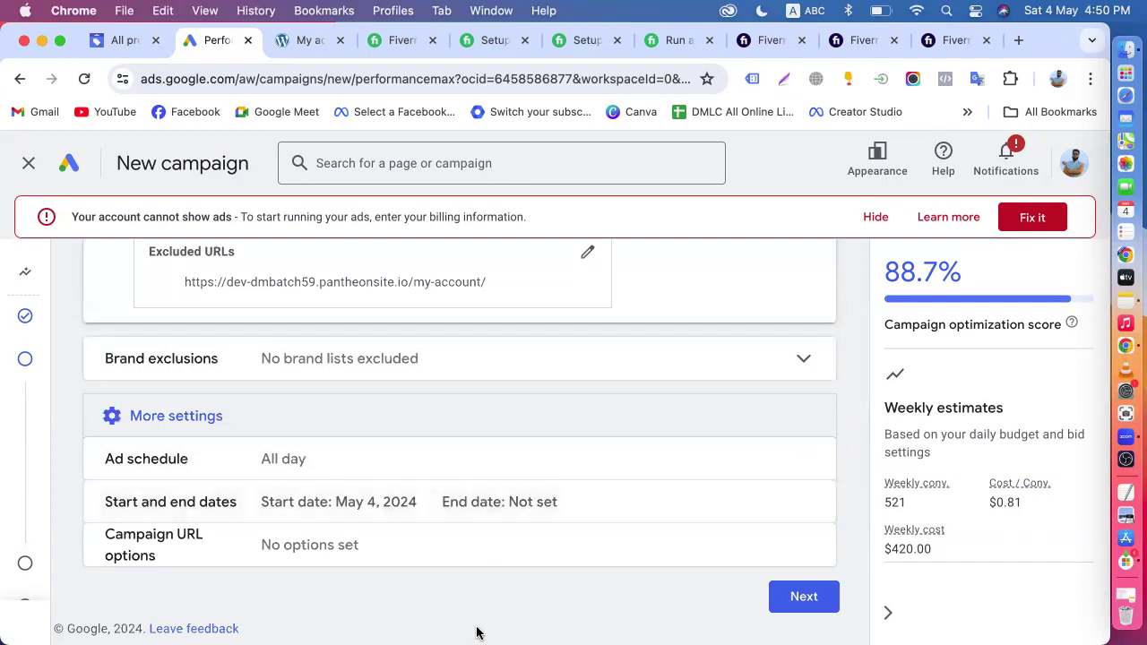
pyautogui.click(800, 593)
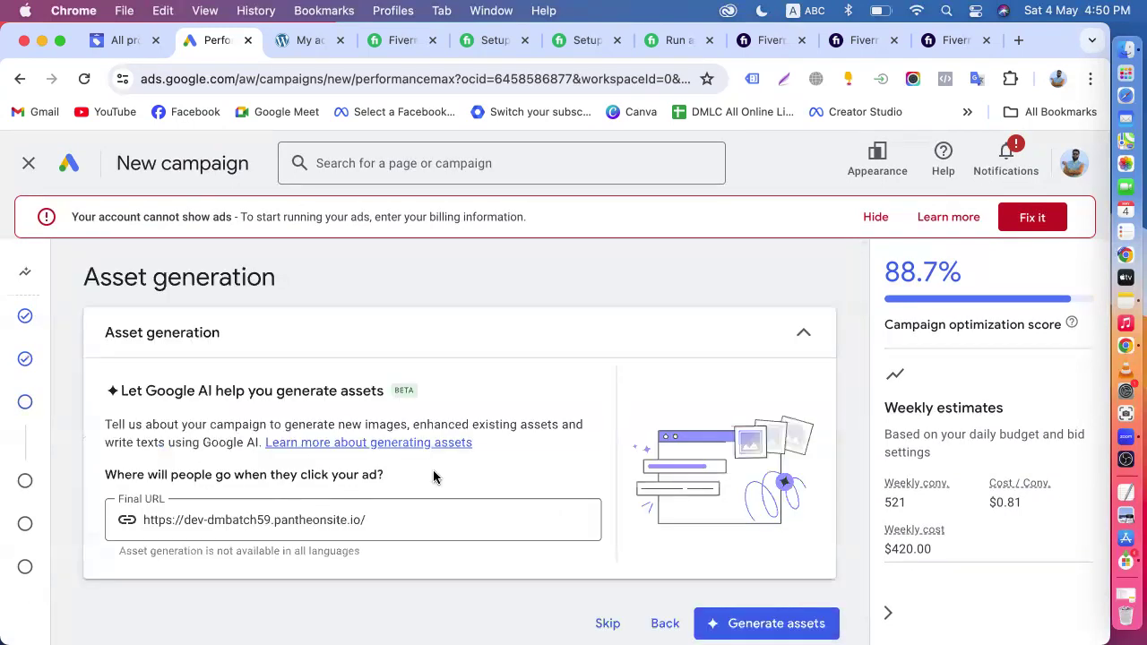
# - Check the Final URL for asset generation against the Organic Store homepage, and return to the campaign setup
pyautogui.scroll(-1, 433, 476)
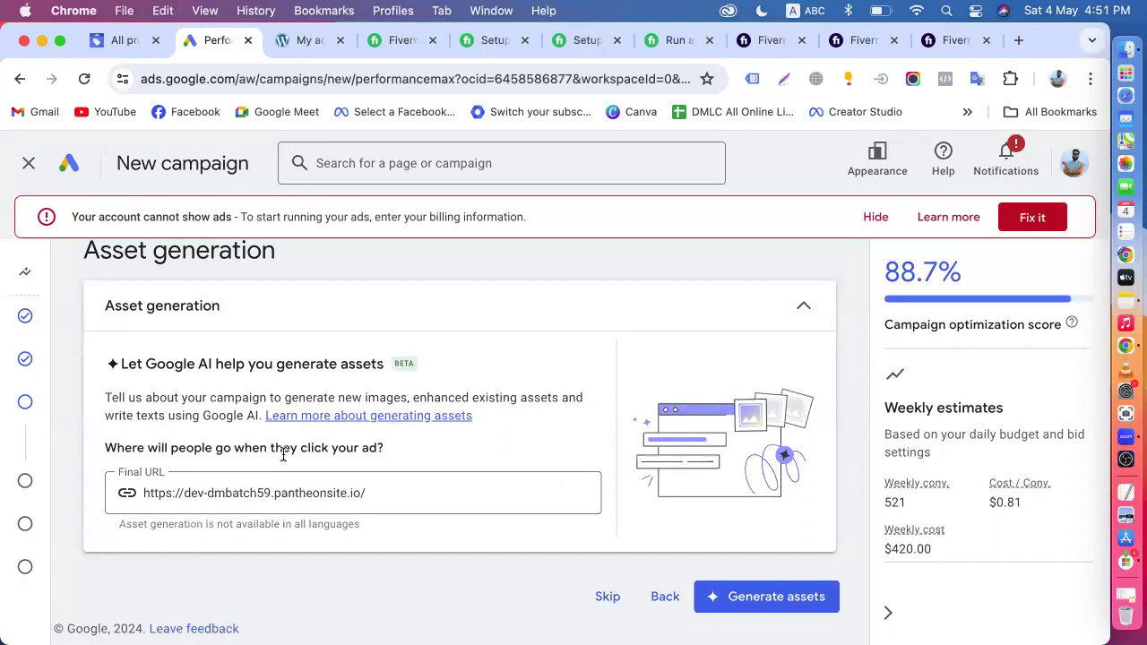
pyautogui.click(404, 495)
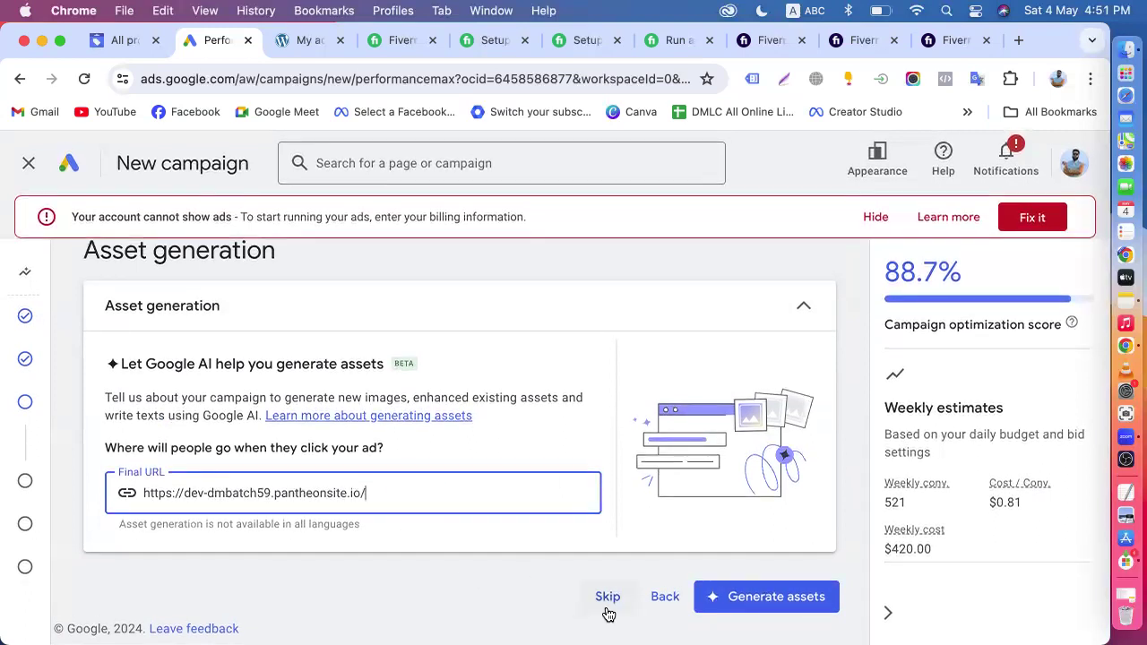
pyautogui.scroll(1, 607, 614)
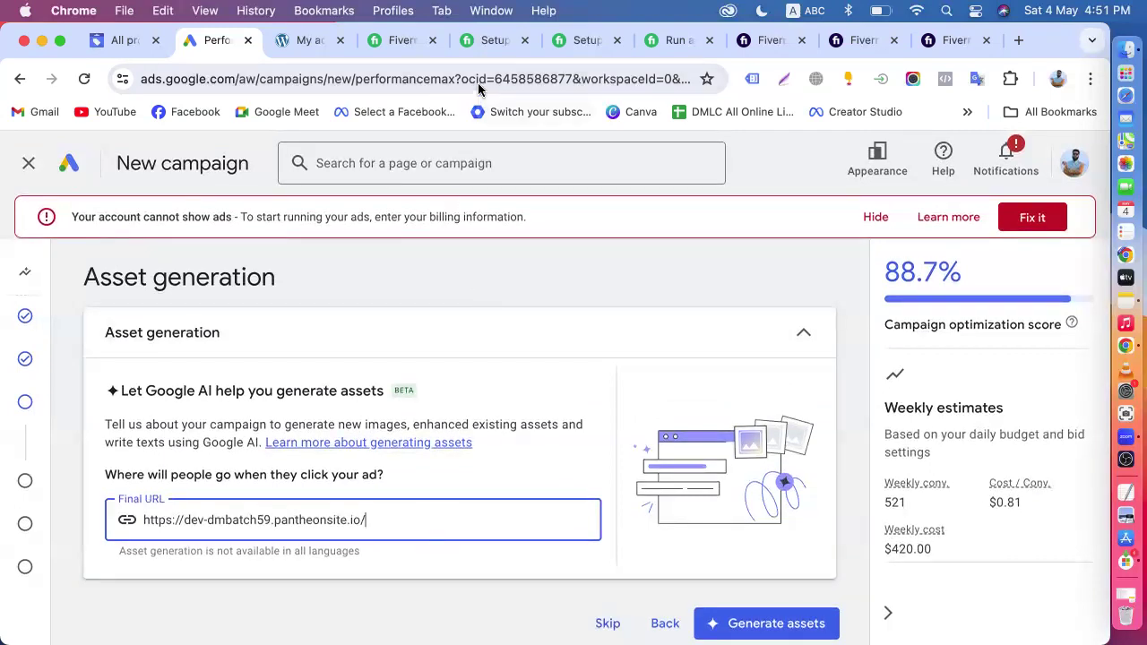
pyautogui.click(305, 40)
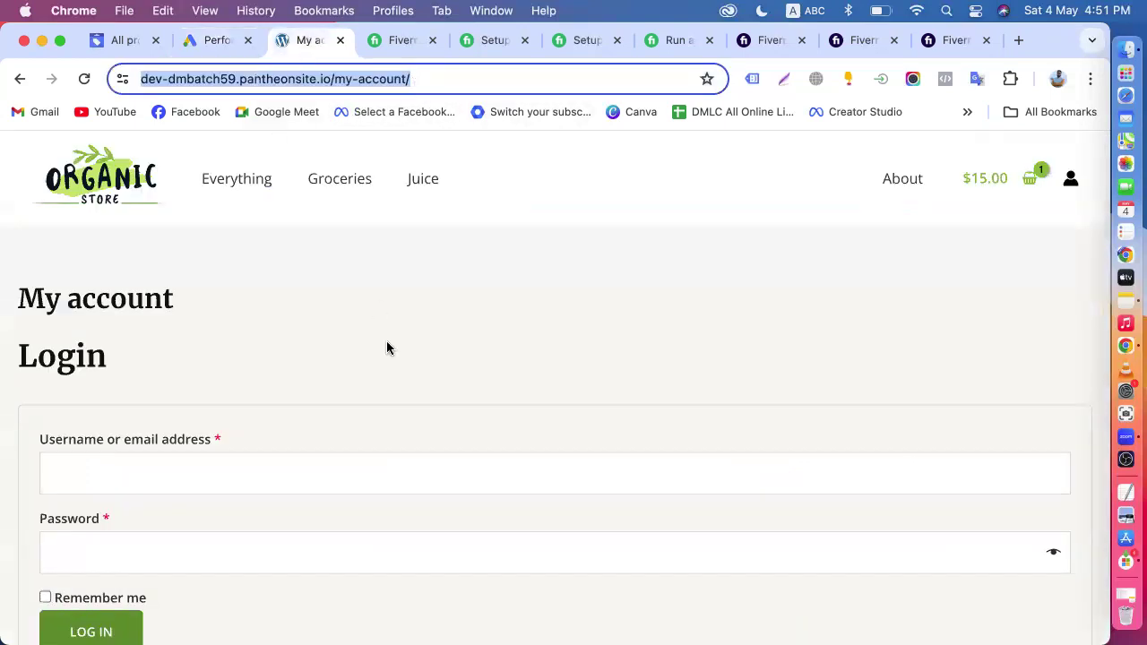
pyautogui.click(114, 201)
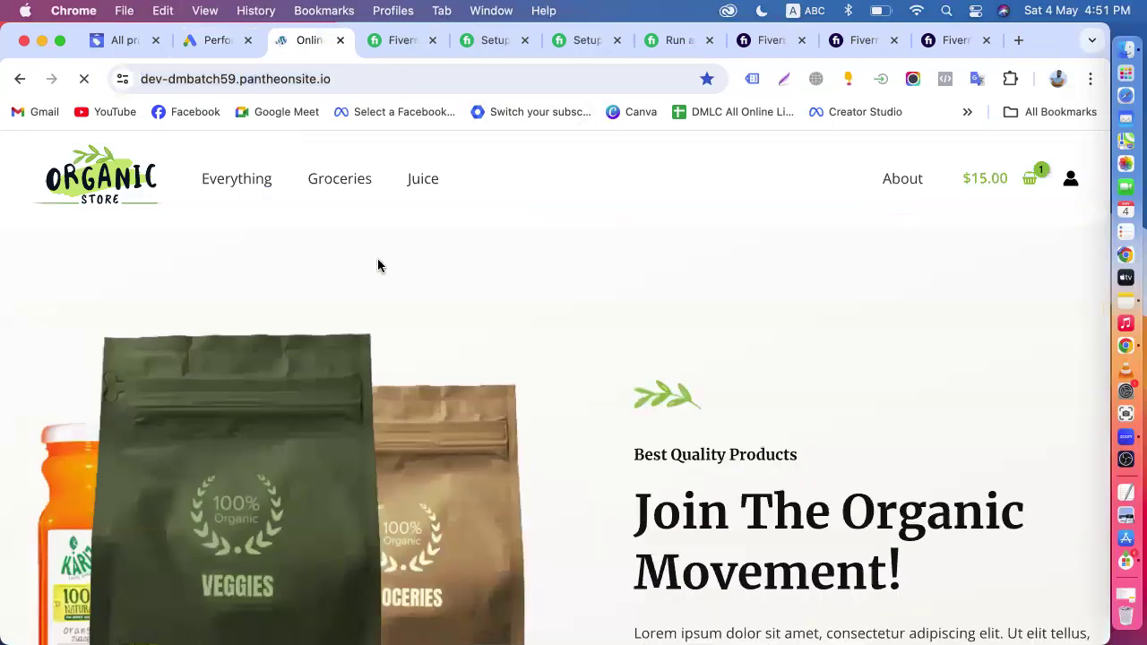
pyautogui.click(211, 40)
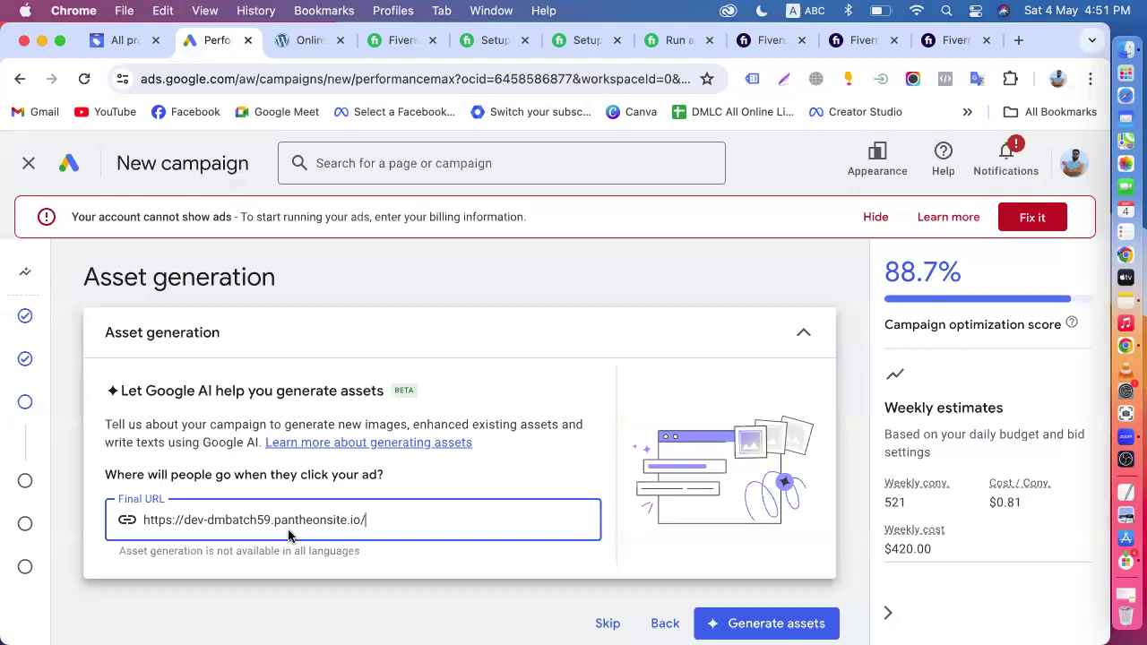
# - Switch to the Organic Store website, open the Groceries category page and select its web address for copying
pyautogui.click(304, 41)
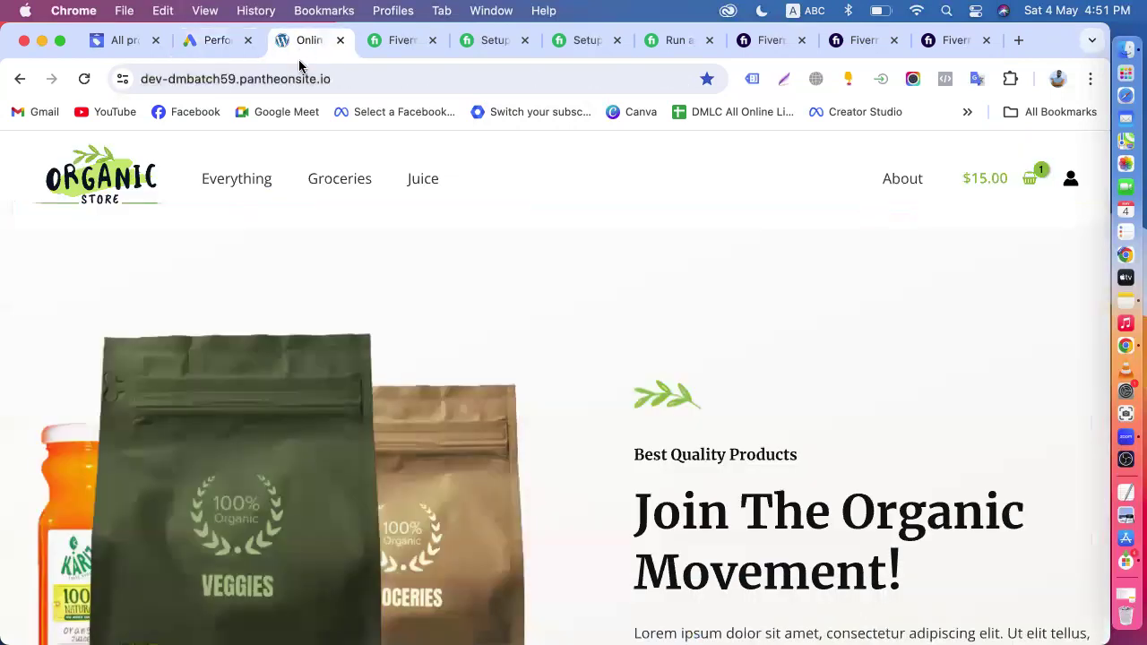
pyautogui.click(335, 190)
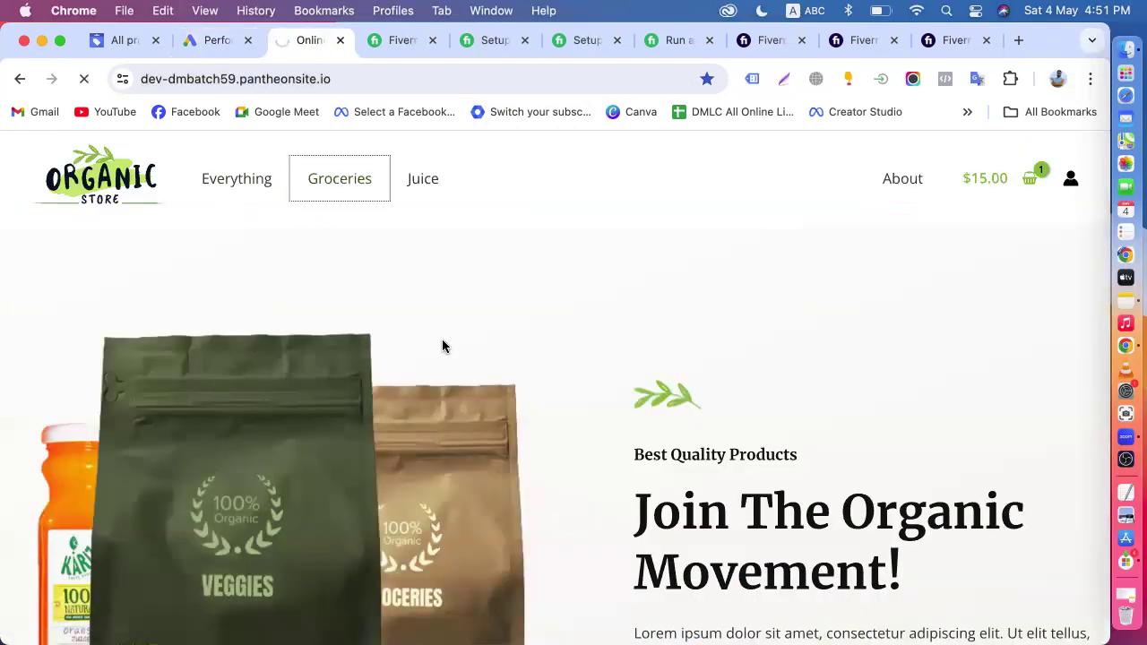
pyautogui.scroll(-5, 443, 346)
pyautogui.scroll(-5, 442, 345)
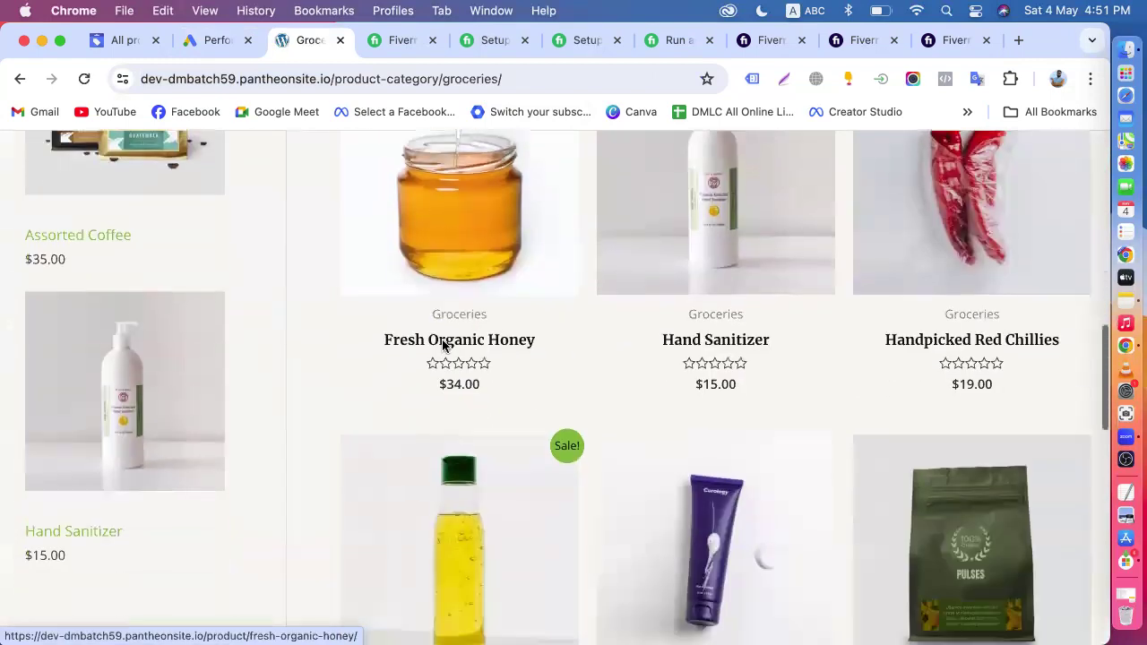
pyautogui.scroll(10, 442, 341)
pyautogui.click(515, 81)
pyautogui.press('super+c')
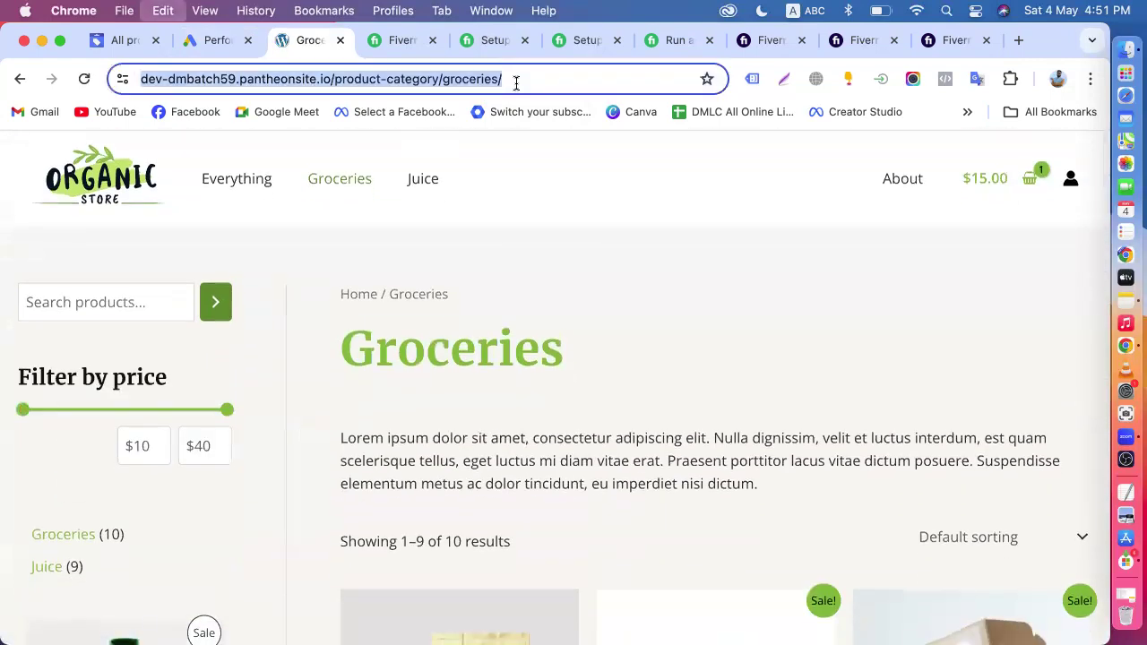
pyautogui.click(195, 41)
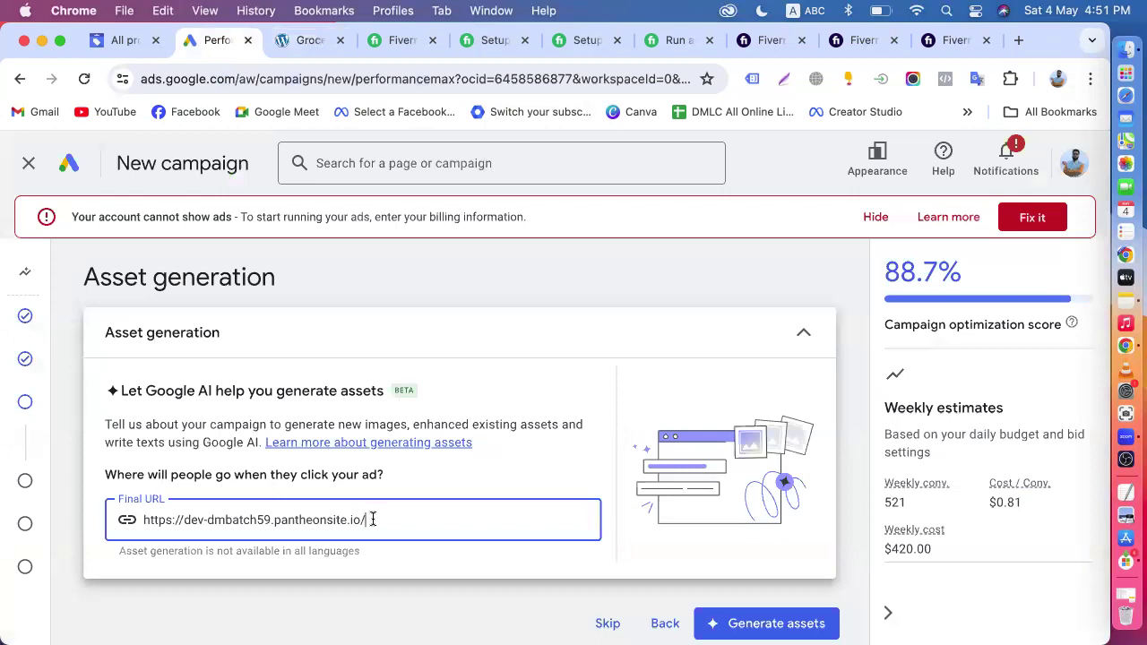
pyautogui.moveTo(370, 517); pyautogui.dragTo(105, 515)
pyautogui.press('super+v')
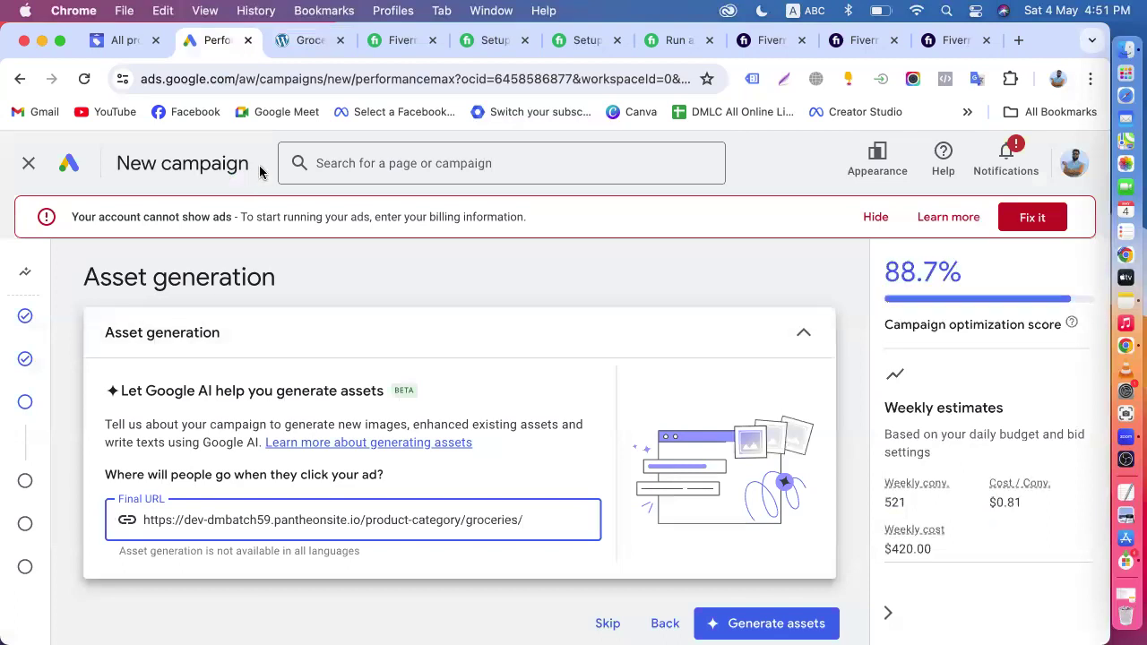
# - Look over the products on the store's Groceries page, and skip asset generation in the Google Ads campaign setup
pyautogui.click(288, 41)
pyautogui.scroll(-10, 472, 414)
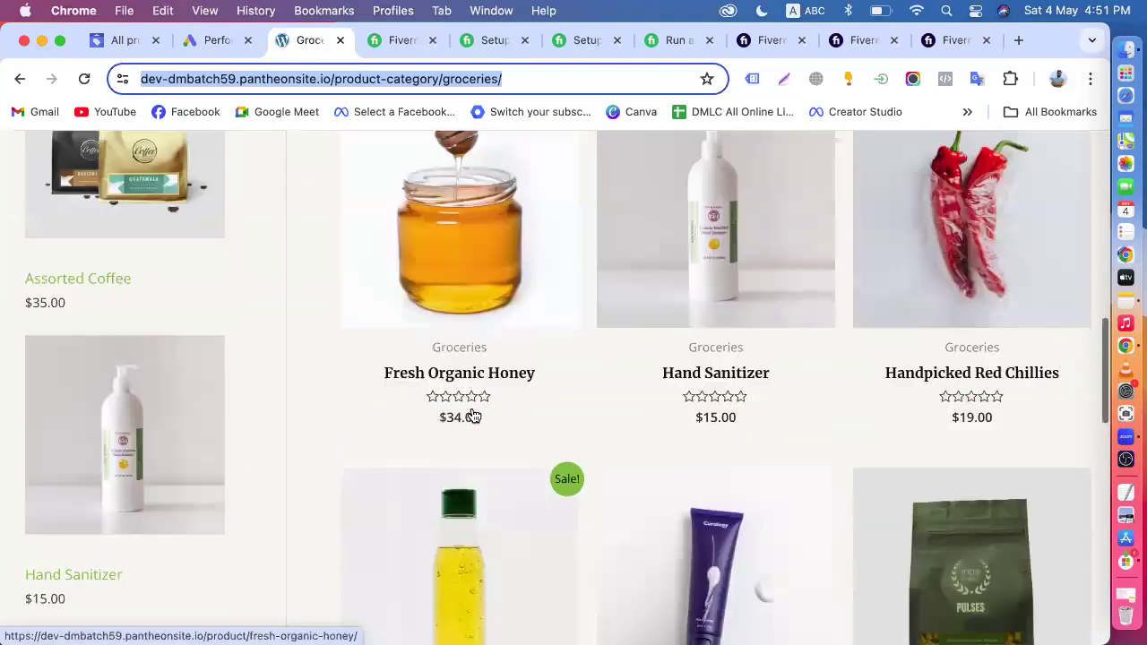
pyautogui.scroll(-10, 473, 414)
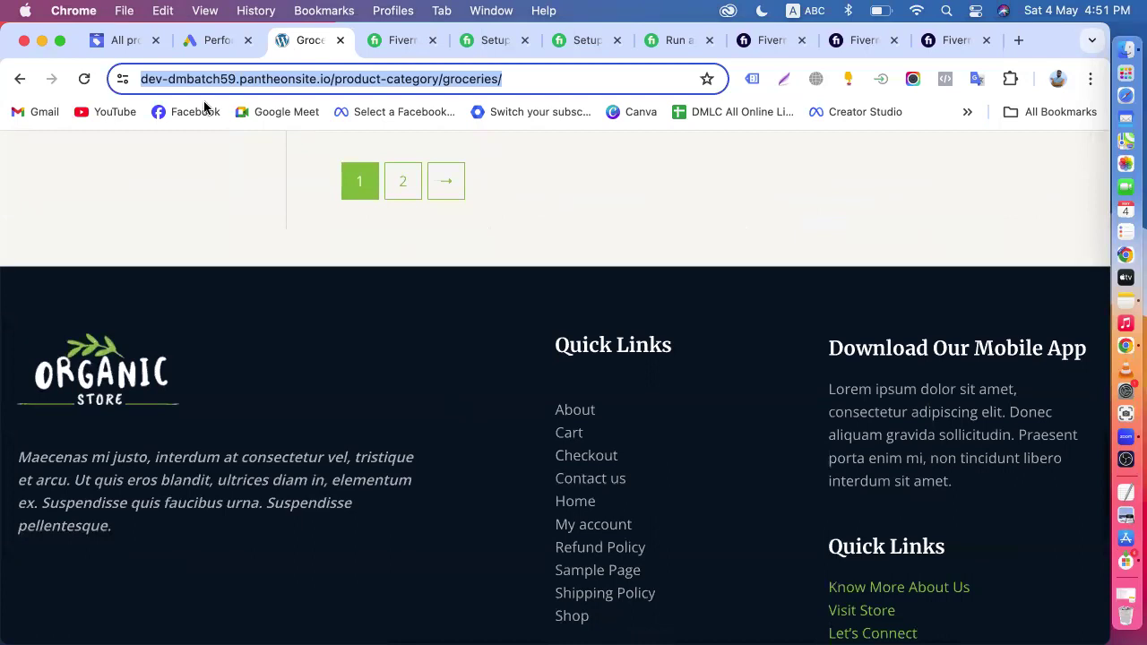
pyautogui.click(214, 39)
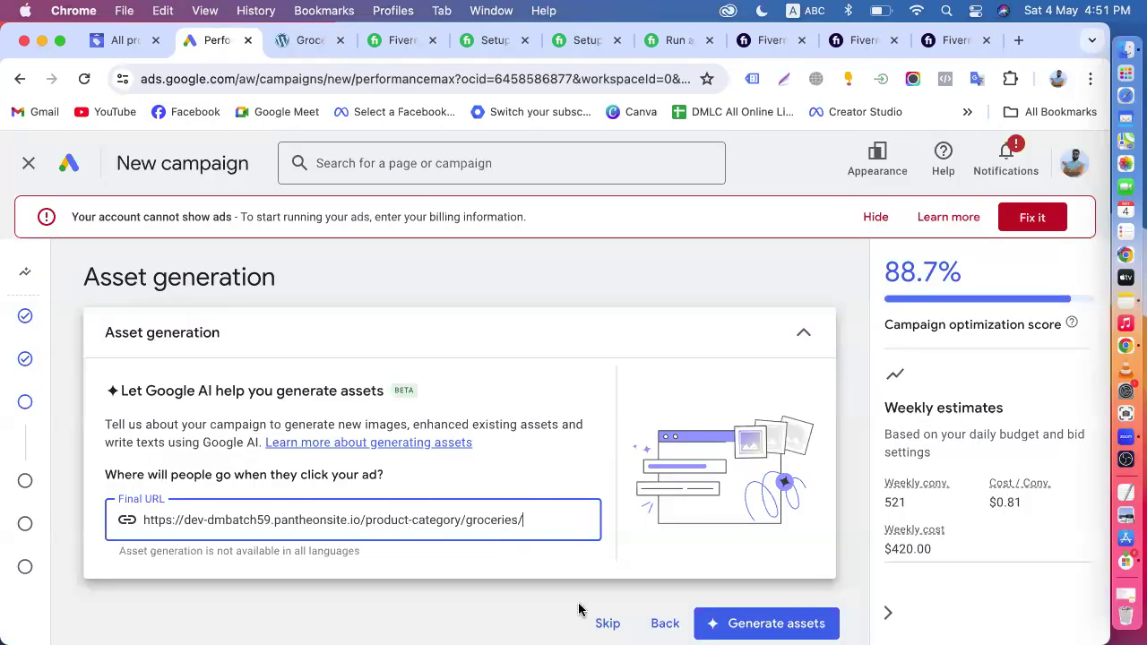
pyautogui.click(602, 629)
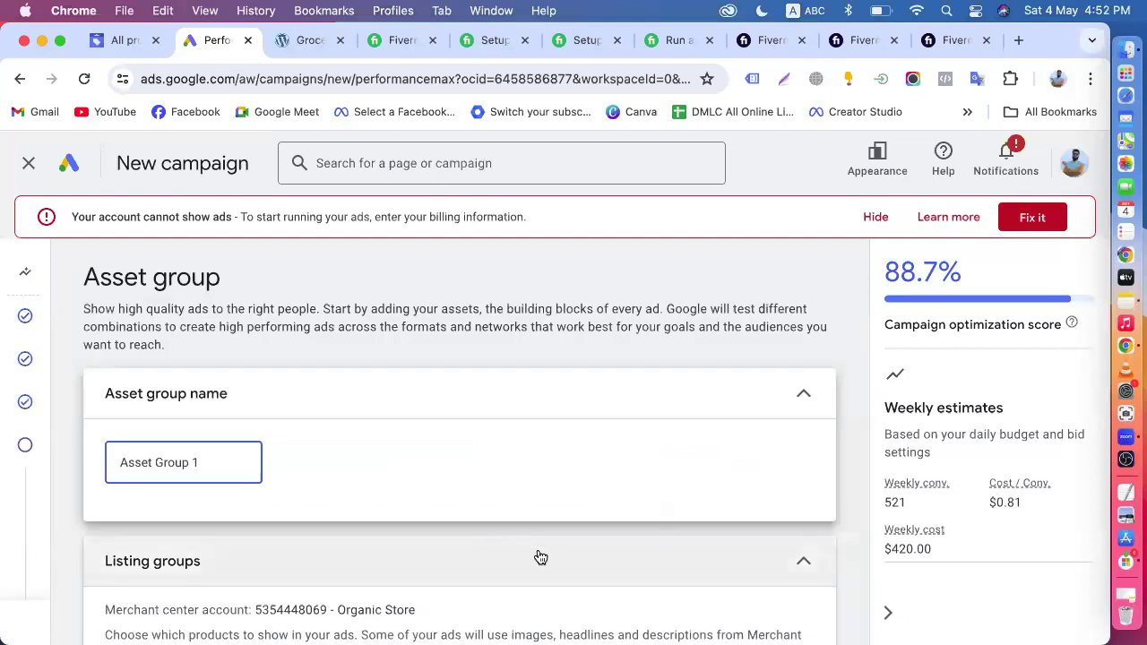
# - Review the asset group's name and the Listing groups section with its Merchant Center account and product selection
pyautogui.scroll(-1, 530, 550)
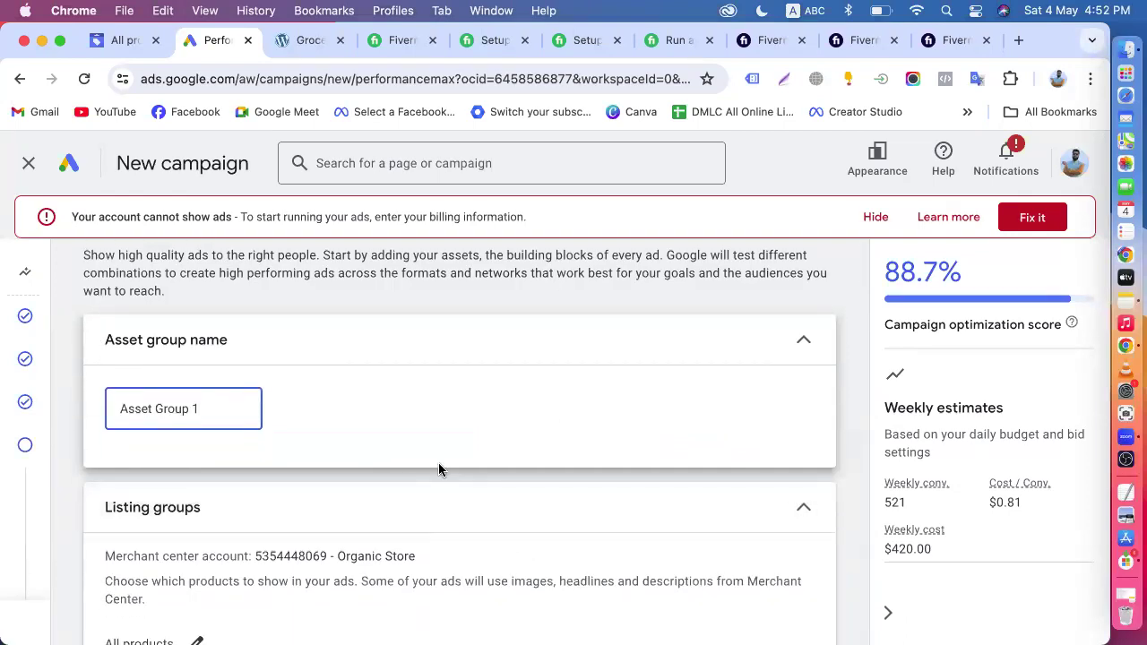
pyautogui.scroll(-2, 438, 466)
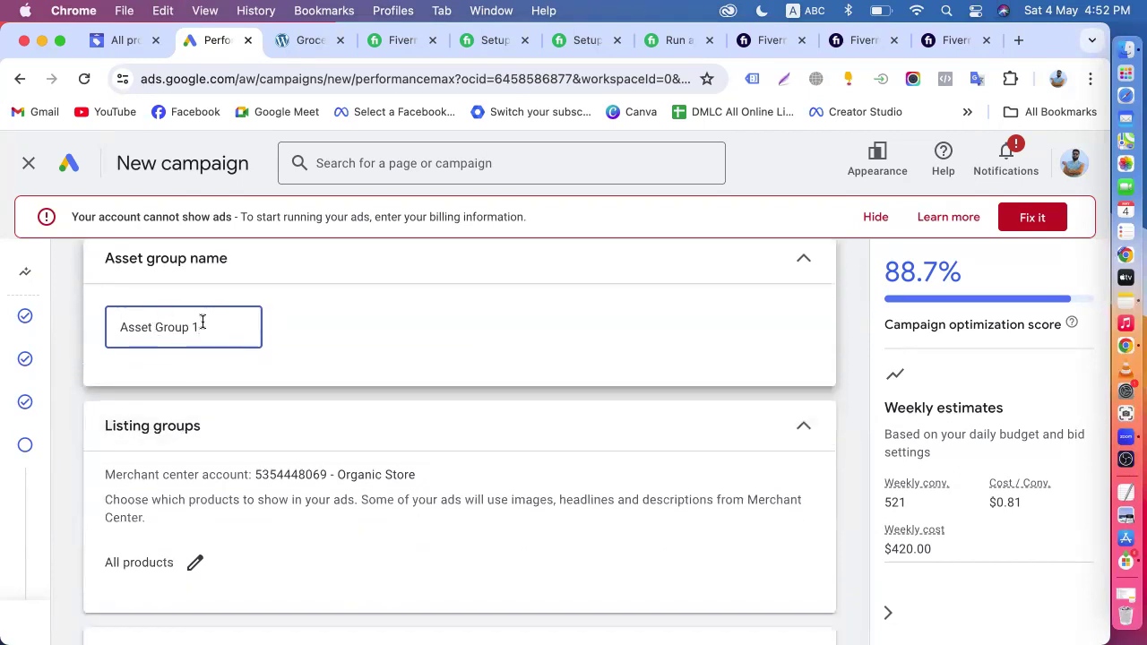
pyautogui.scroll(-2, 202, 325)
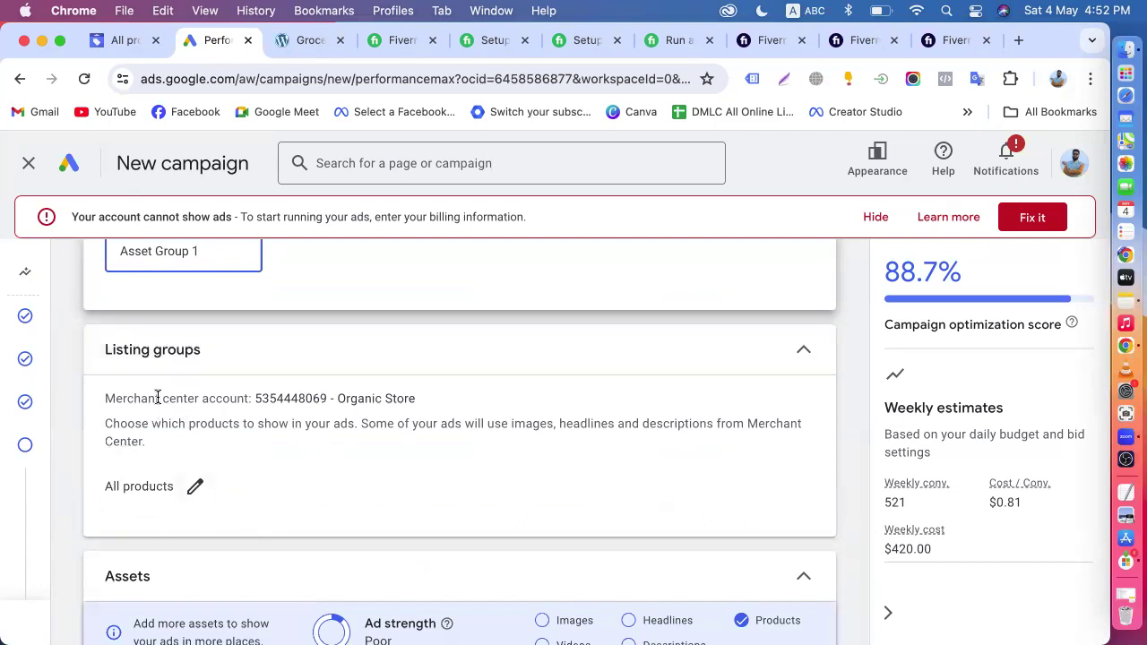
pyautogui.moveTo(86, 346); pyautogui.dragTo(268, 481)
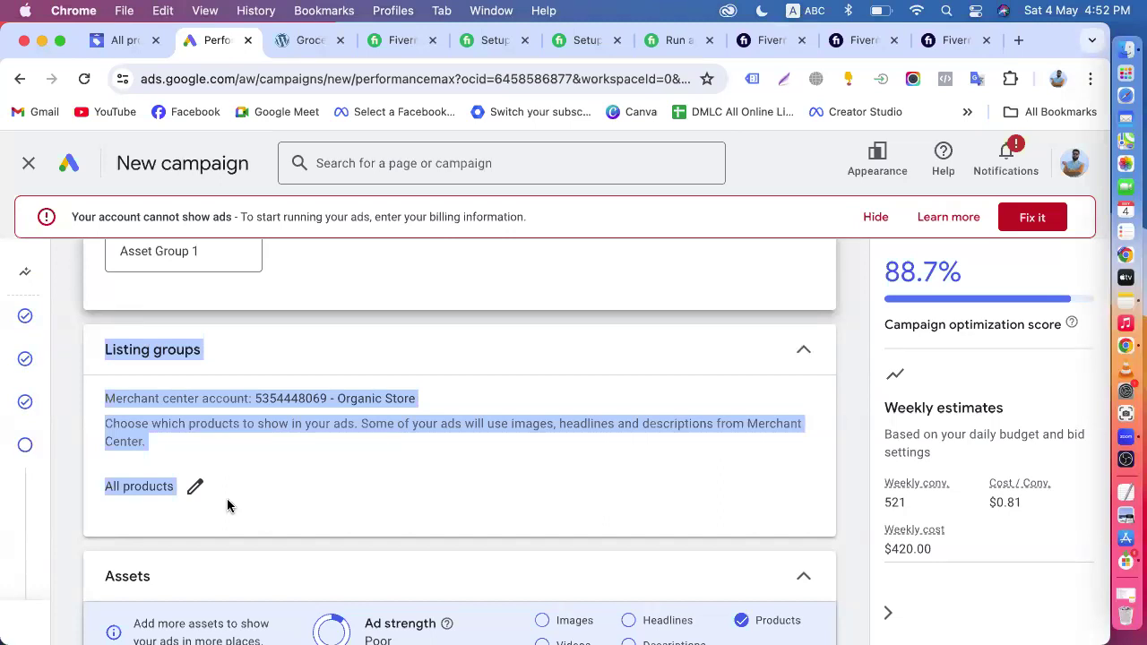
pyautogui.click(149, 549)
pyautogui.moveTo(72, 344); pyautogui.dragTo(281, 507)
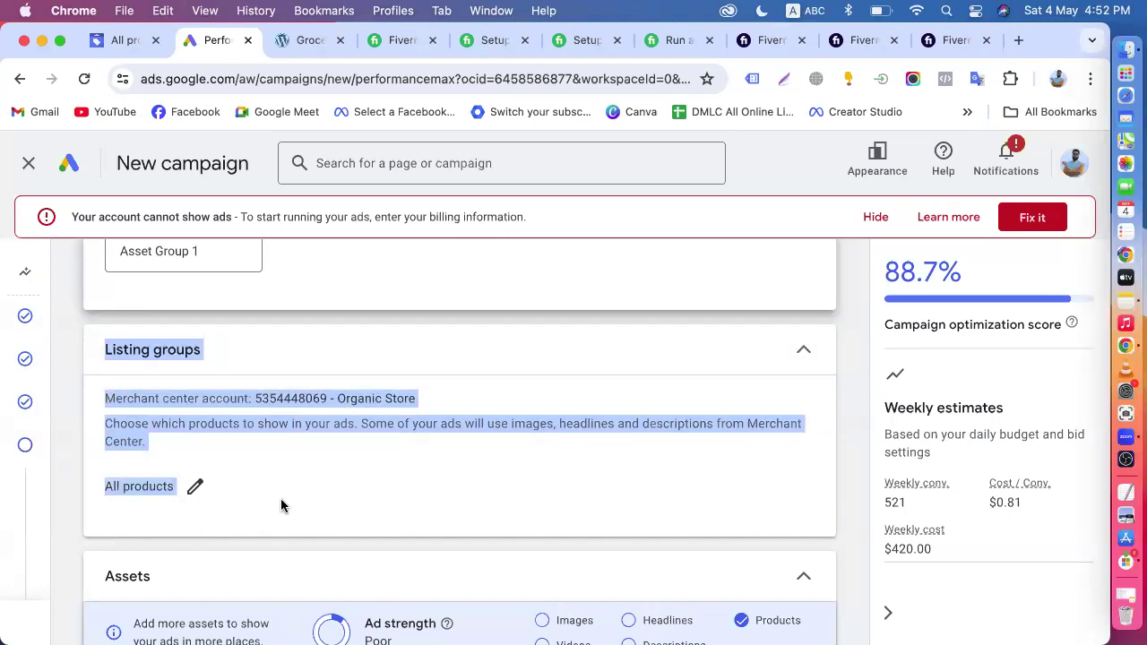
pyautogui.click(62, 394)
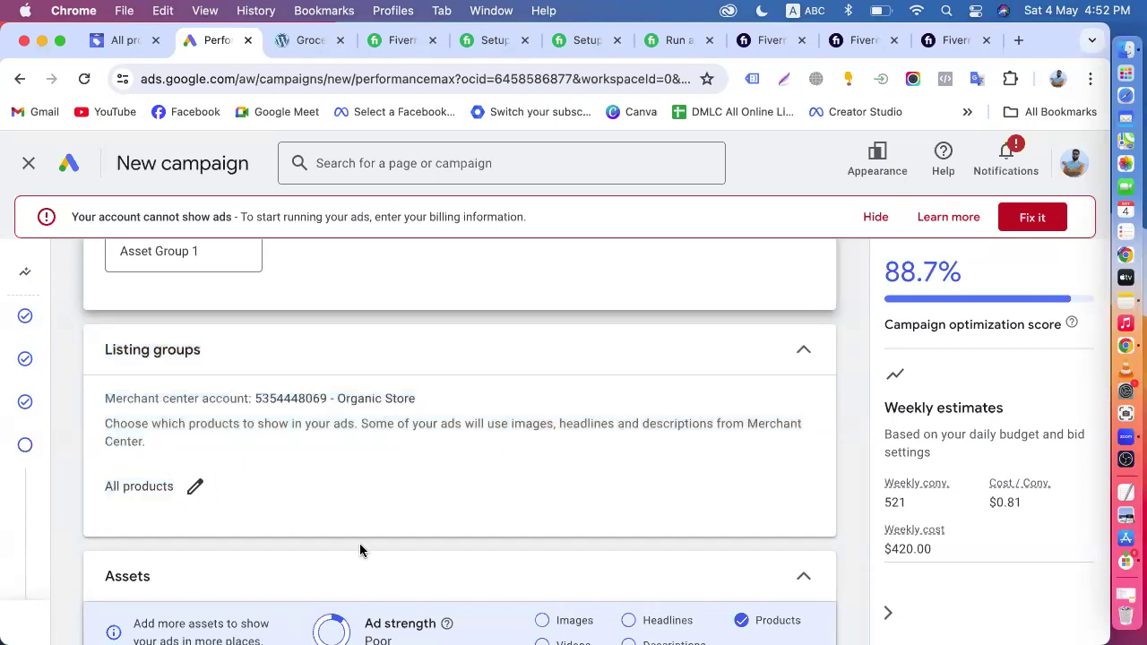
# - Review the asset group's Final URL, calls, headlines, long headlines, descriptions, images, logos and business name fields
pyautogui.scroll(-5, 360, 551)
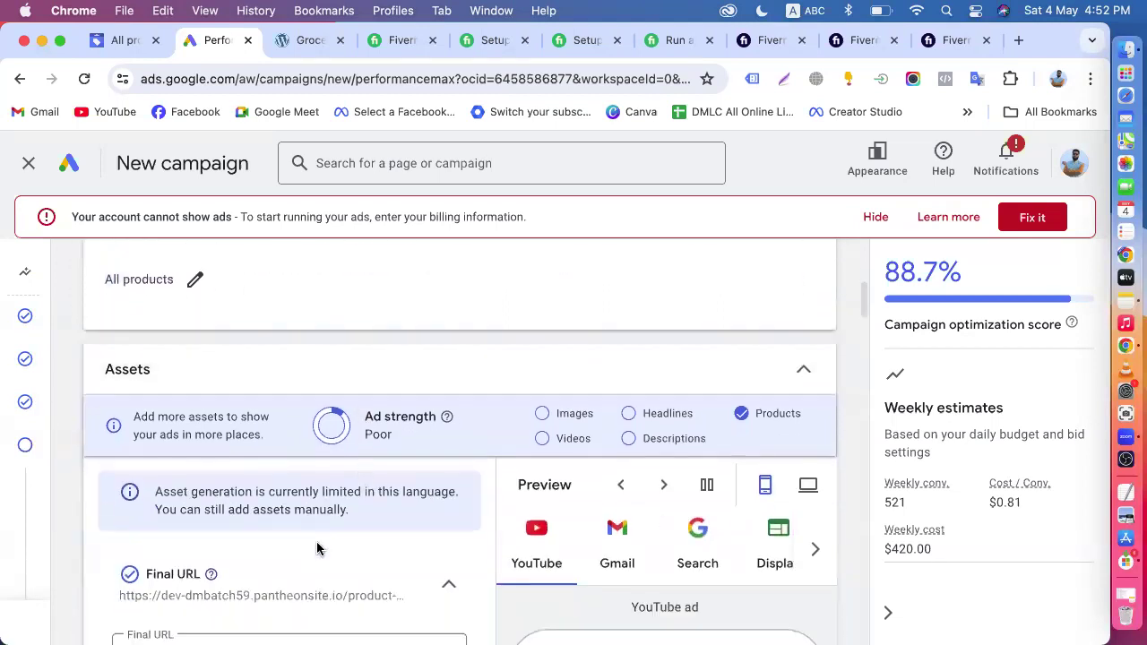
pyautogui.scroll(-3, 397, 530)
pyautogui.scroll(-1, 395, 532)
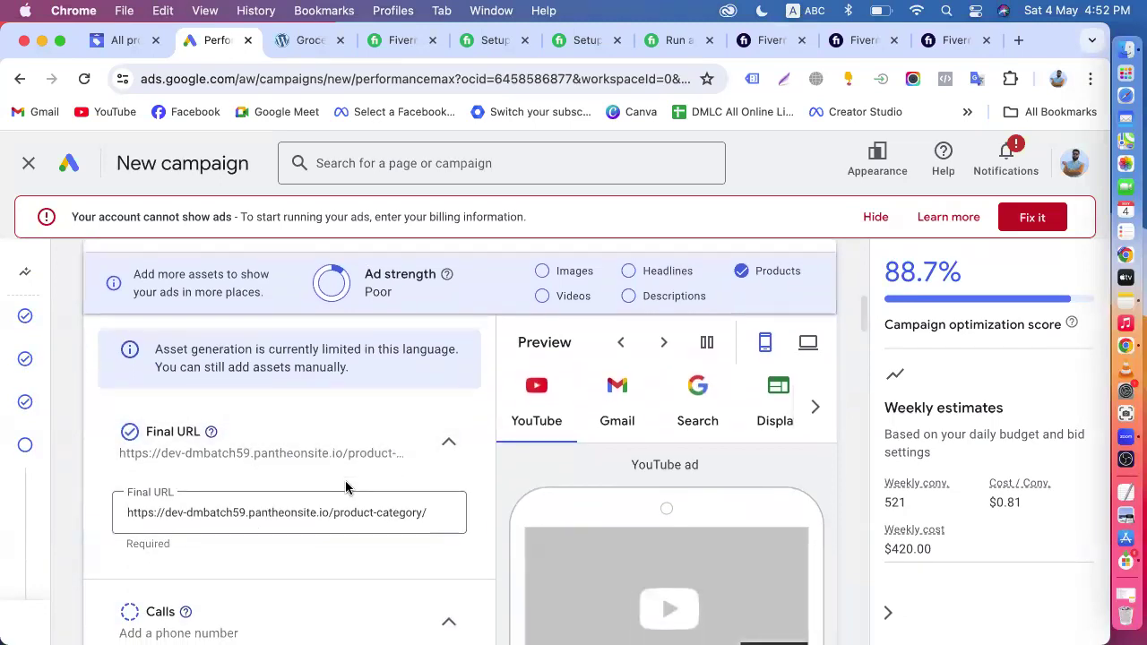
pyautogui.scroll(-3, 346, 485)
pyautogui.scroll(-2, 313, 452)
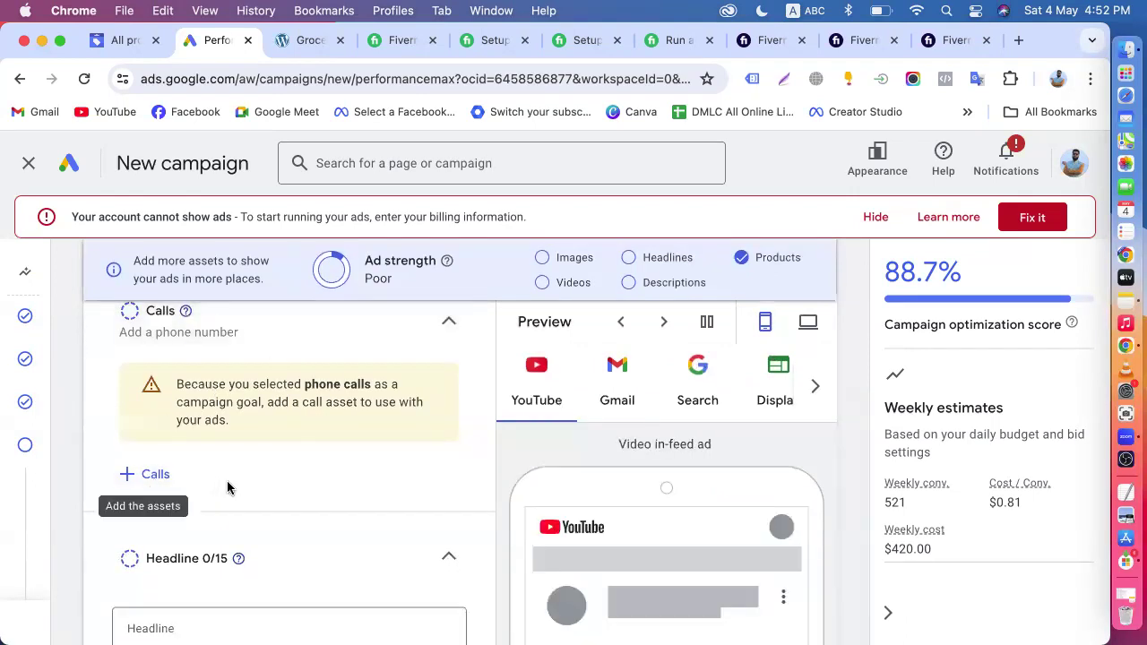
pyautogui.scroll(-2, 210, 448)
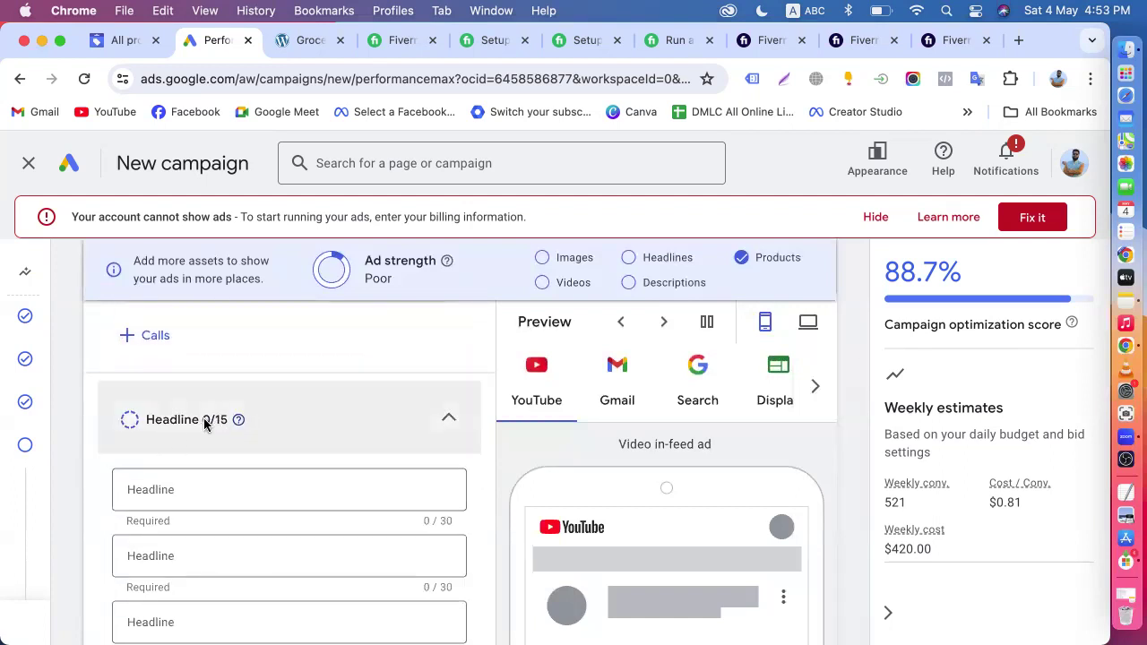
pyautogui.scroll(-3, 205, 425)
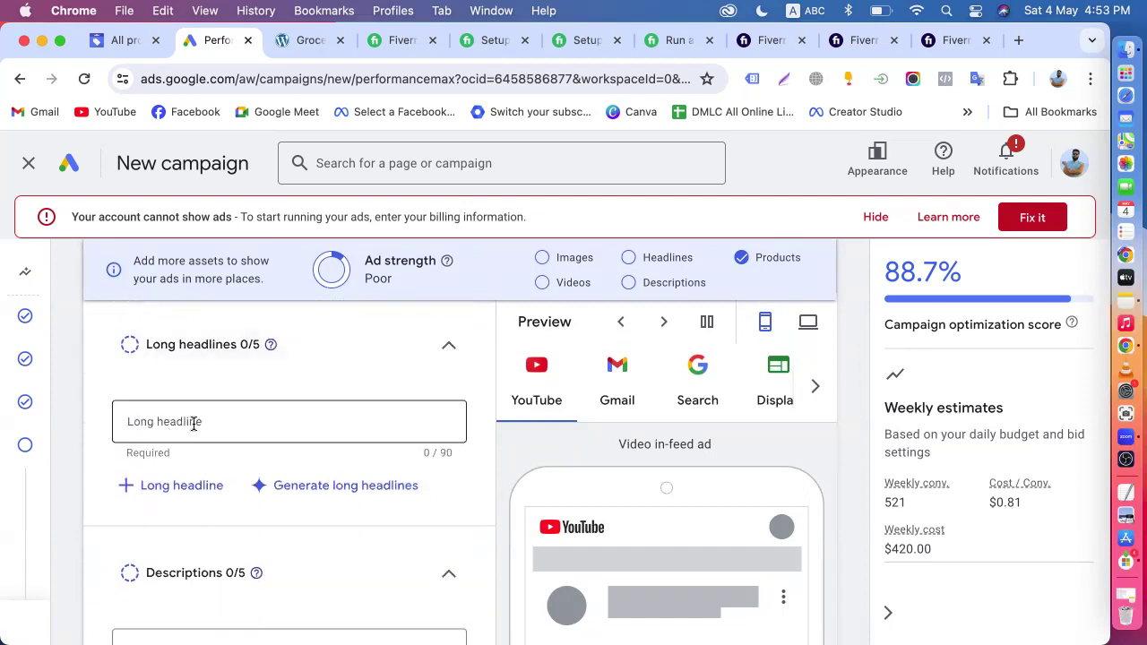
pyautogui.scroll(-3, 193, 423)
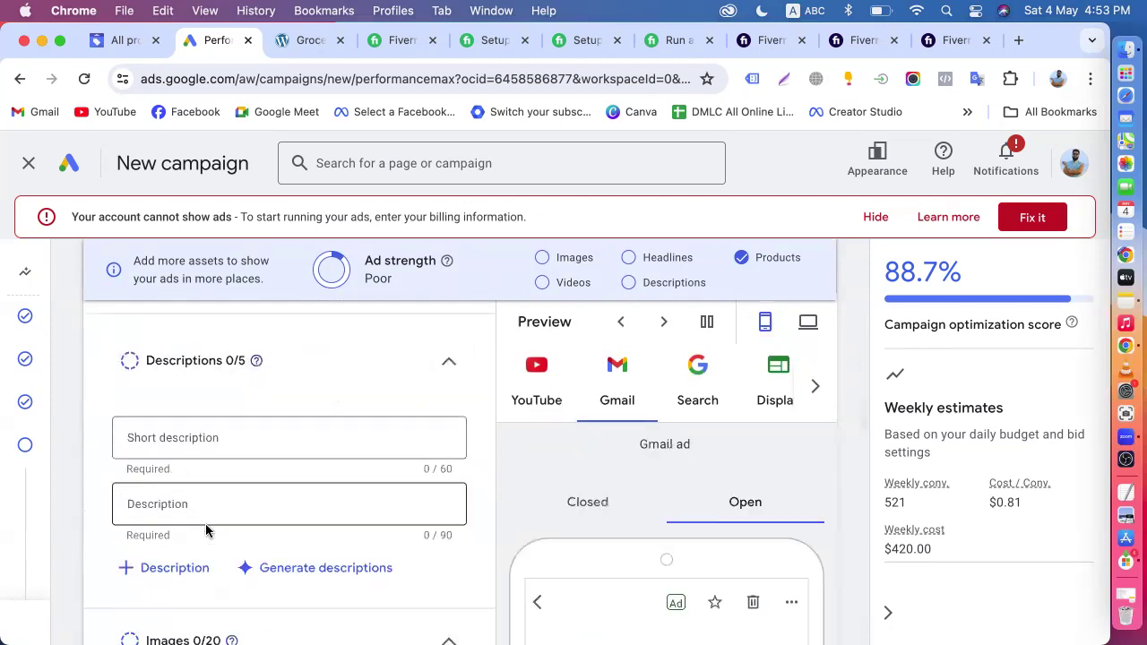
pyautogui.scroll(-3, 205, 535)
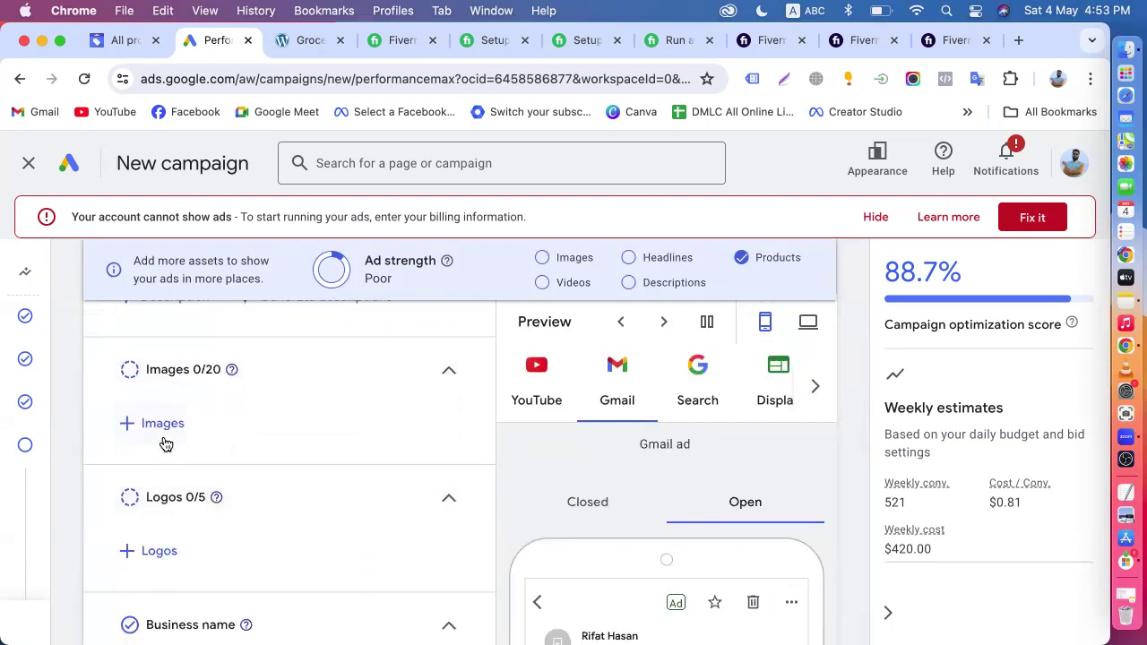
pyautogui.scroll(-3, 166, 443)
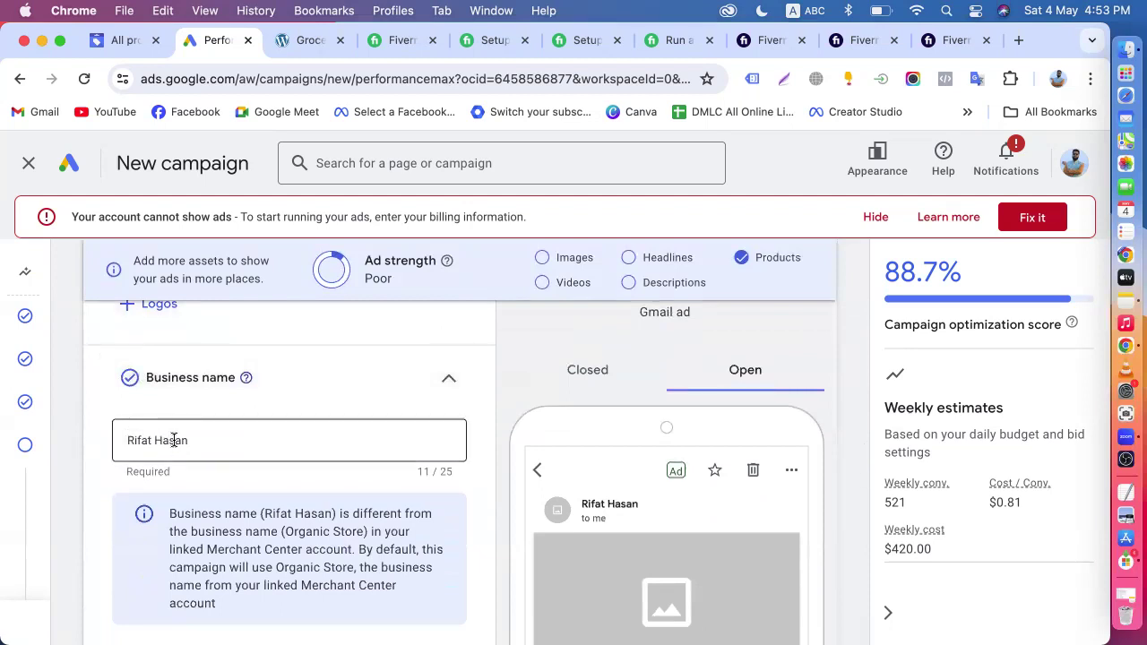
# - Examine the business name note and the videos, sitelinks and call to action assets
pyautogui.scroll(-4, 174, 440)
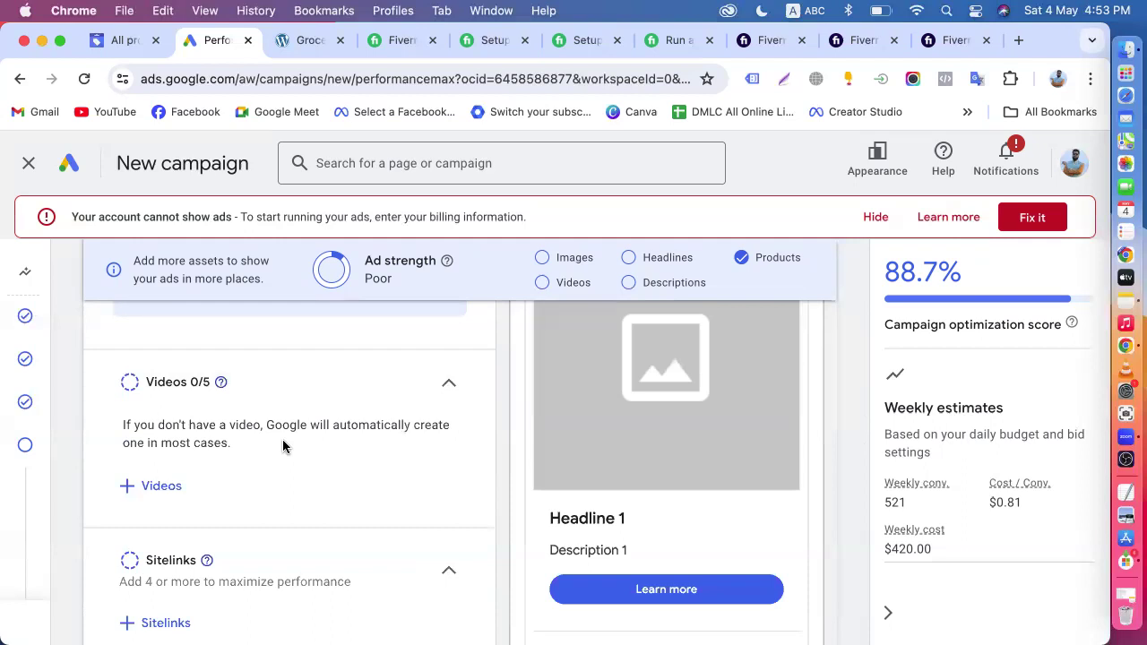
pyautogui.scroll(5, 282, 447)
pyautogui.scroll(2, 294, 428)
pyautogui.scroll(-6, 293, 430)
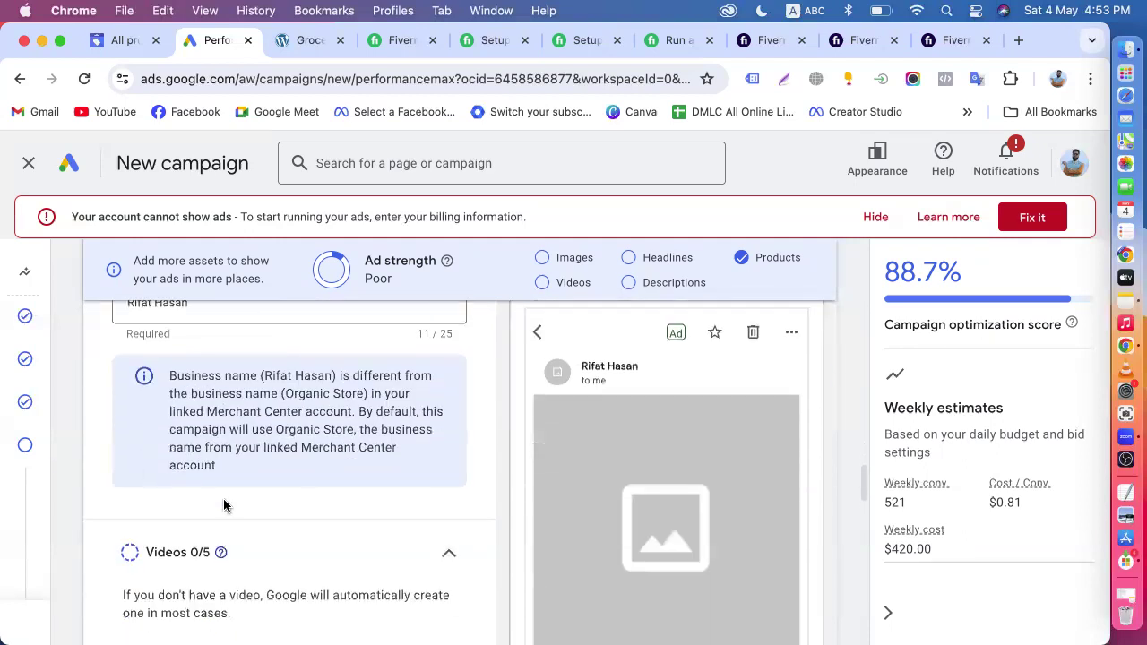
pyautogui.scroll(-3, 224, 506)
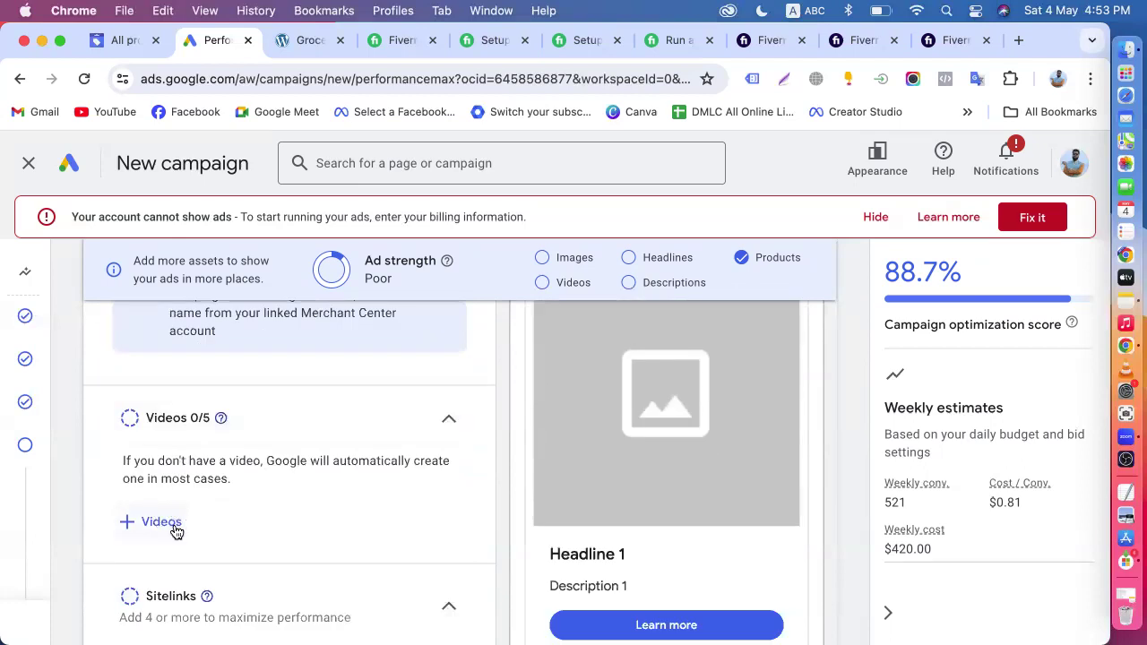
pyautogui.scroll(-5, 174, 531)
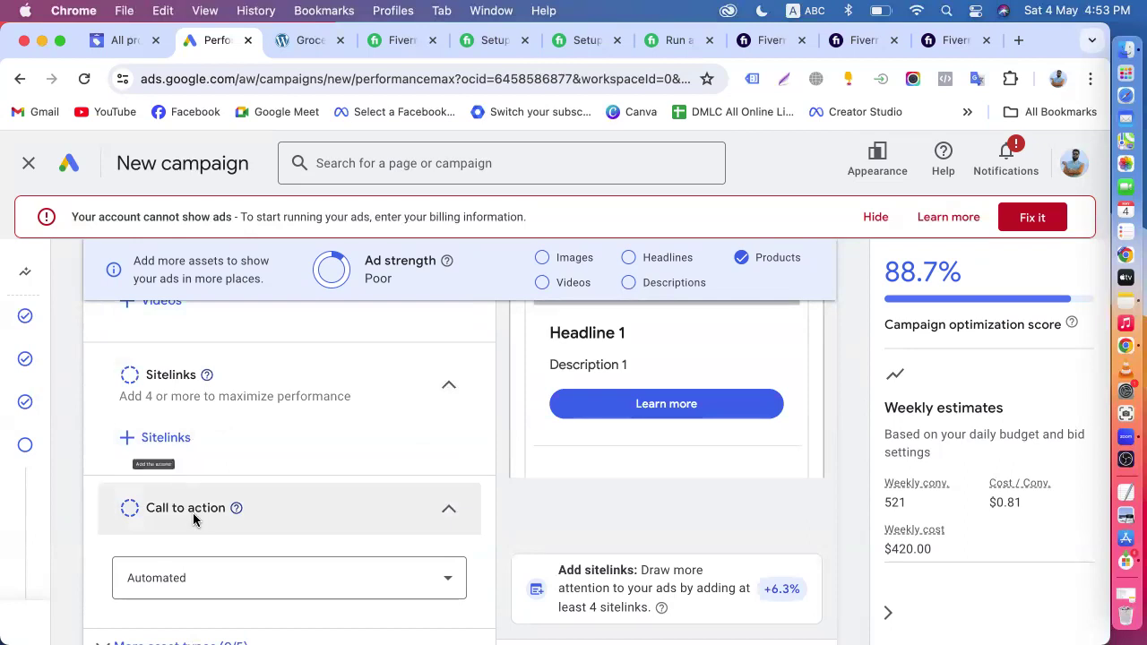
pyautogui.scroll(-2, 193, 518)
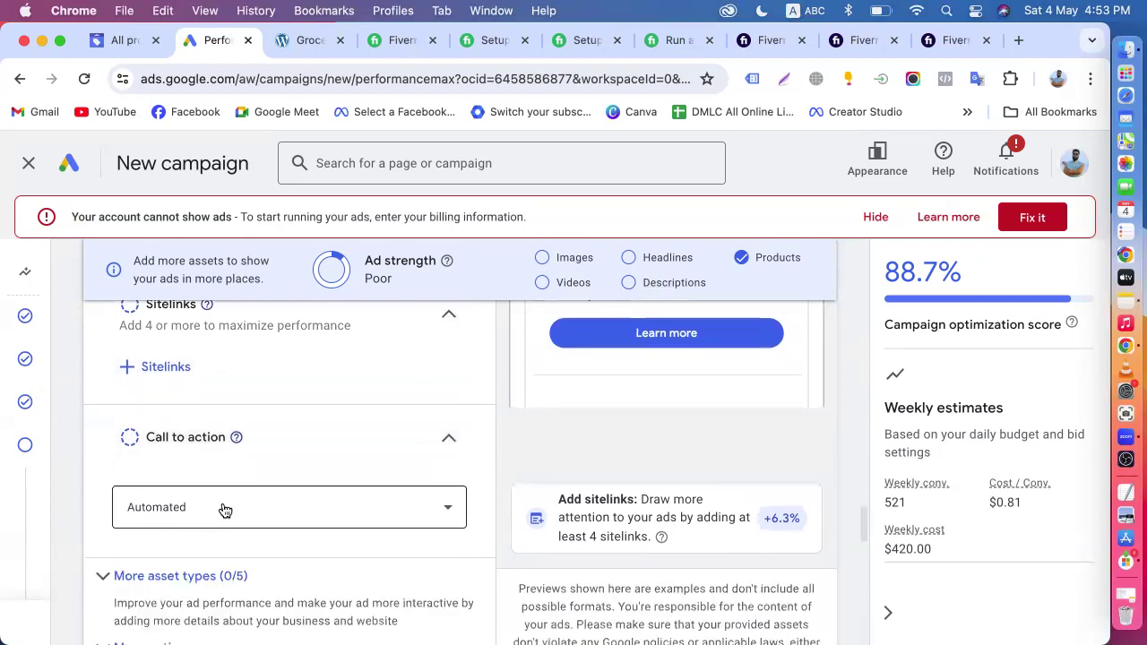
pyautogui.scroll(-5, 258, 526)
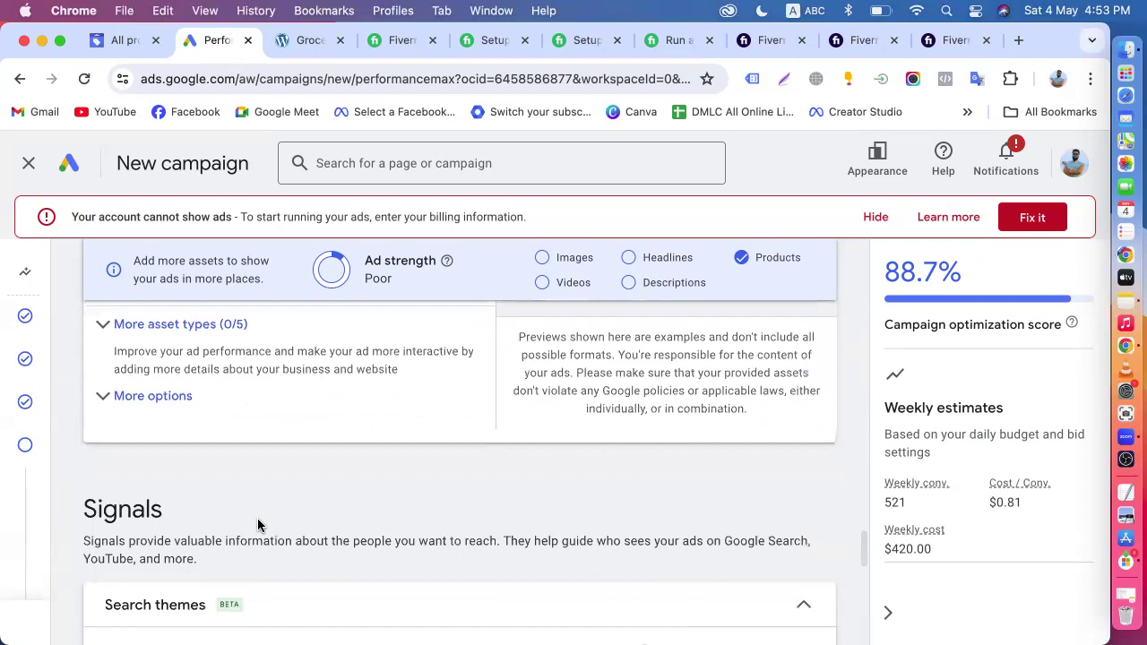
# - Check the additional asset options such as HTML5, and expand the further asset types to review promotions, prices, structured snippets and lead forms
pyautogui.click(107, 396)
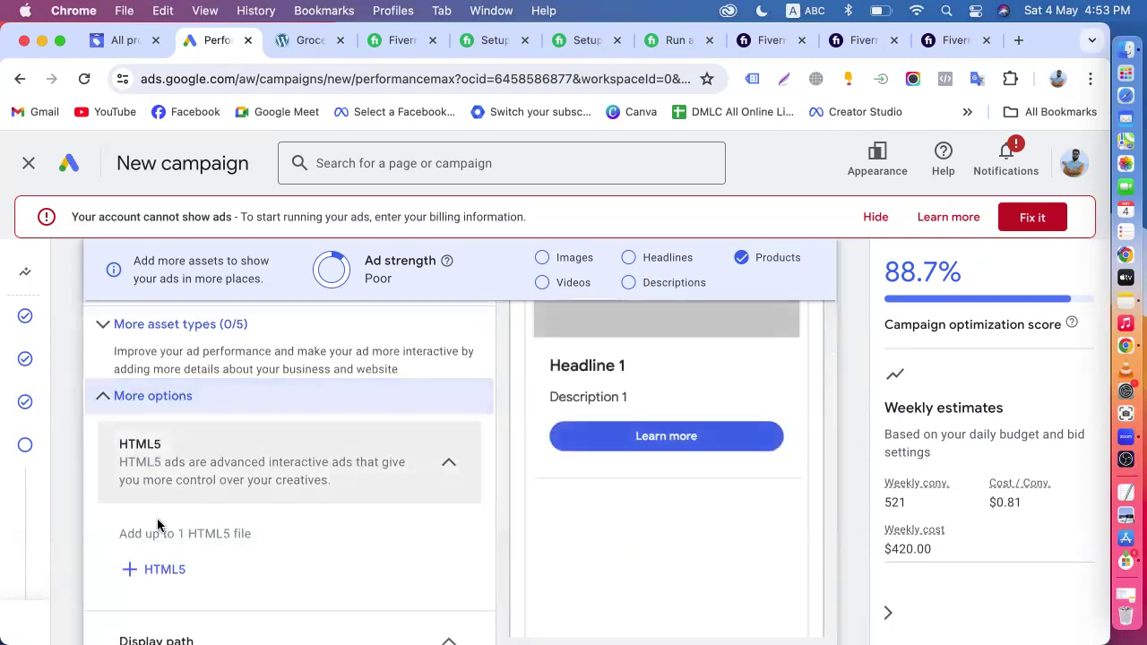
pyautogui.click(105, 400)
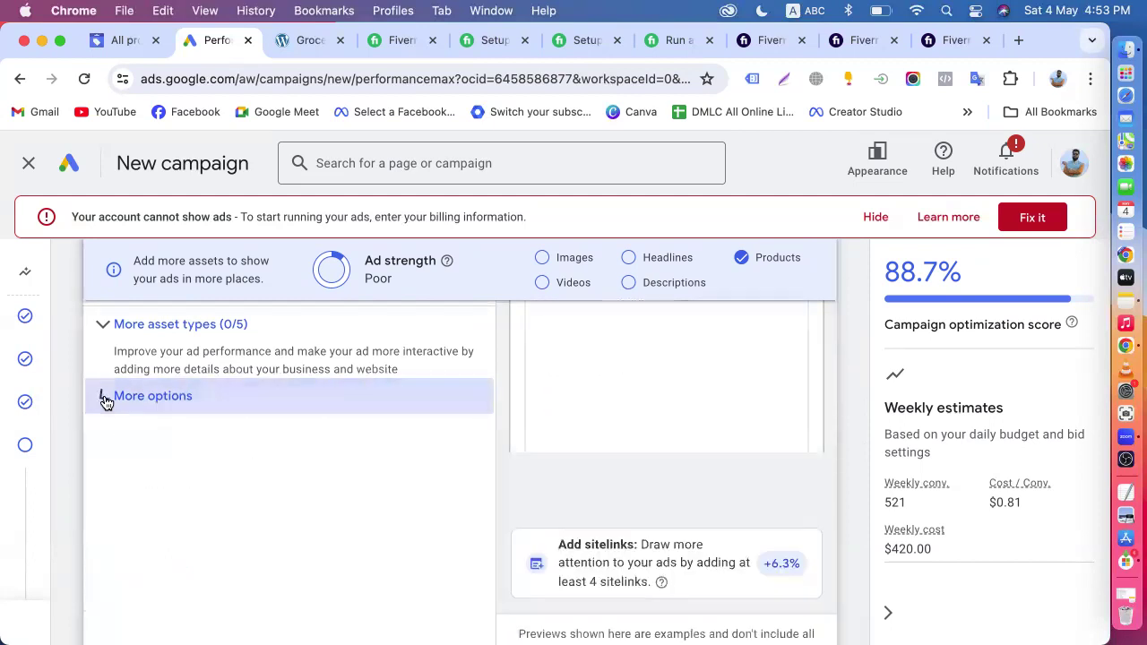
pyautogui.click(107, 330)
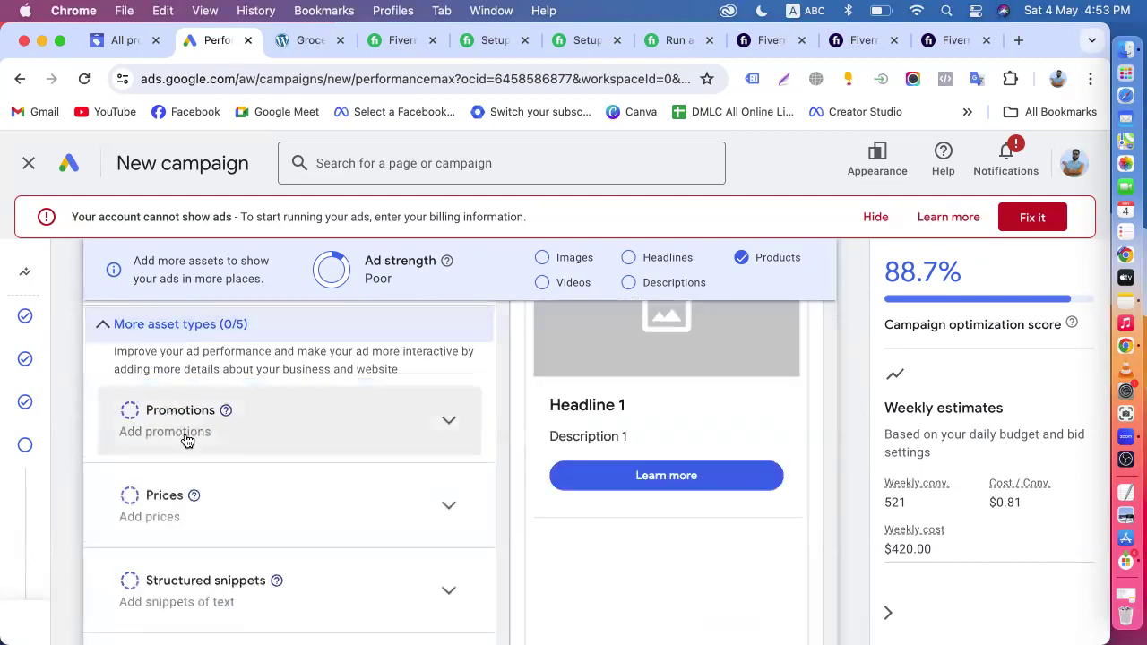
pyautogui.scroll(-3, 209, 510)
pyautogui.scroll(10, 269, 509)
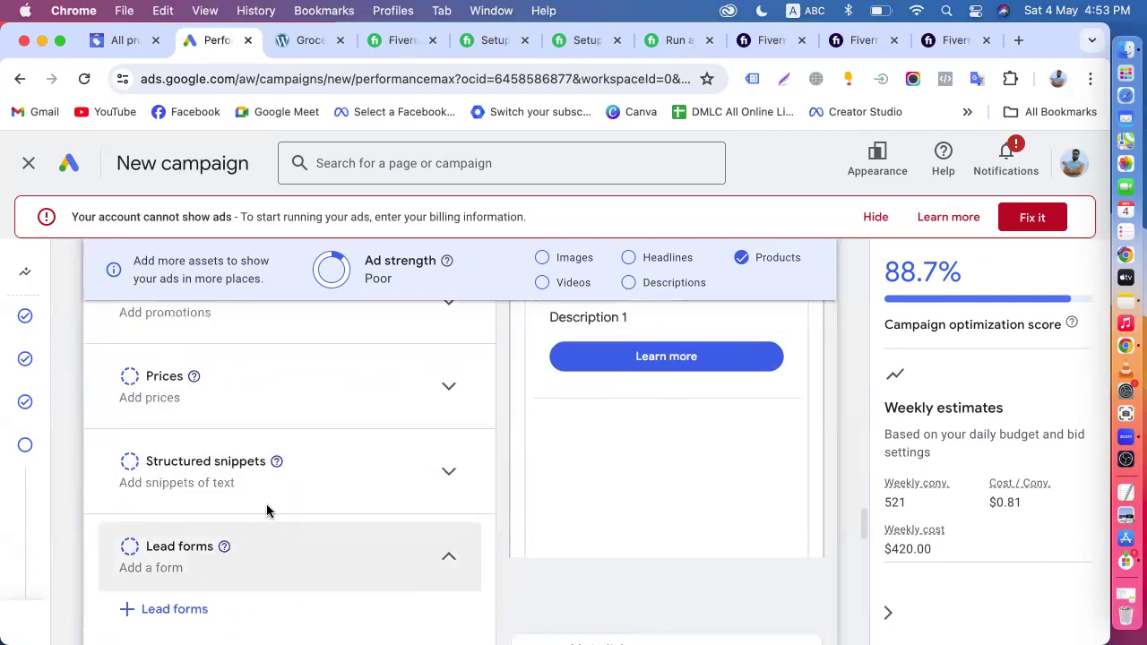
# - Preview how the ad appears on YouTube, Gmail and Search
pyautogui.click(543, 384)
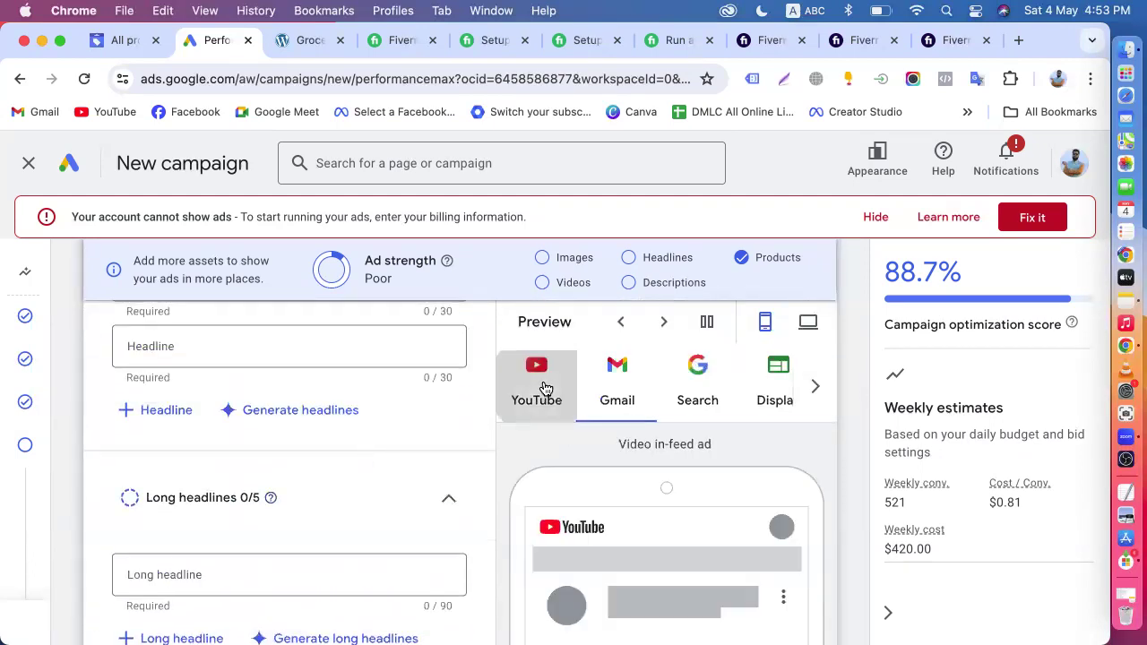
pyautogui.click(607, 388)
pyautogui.click(702, 383)
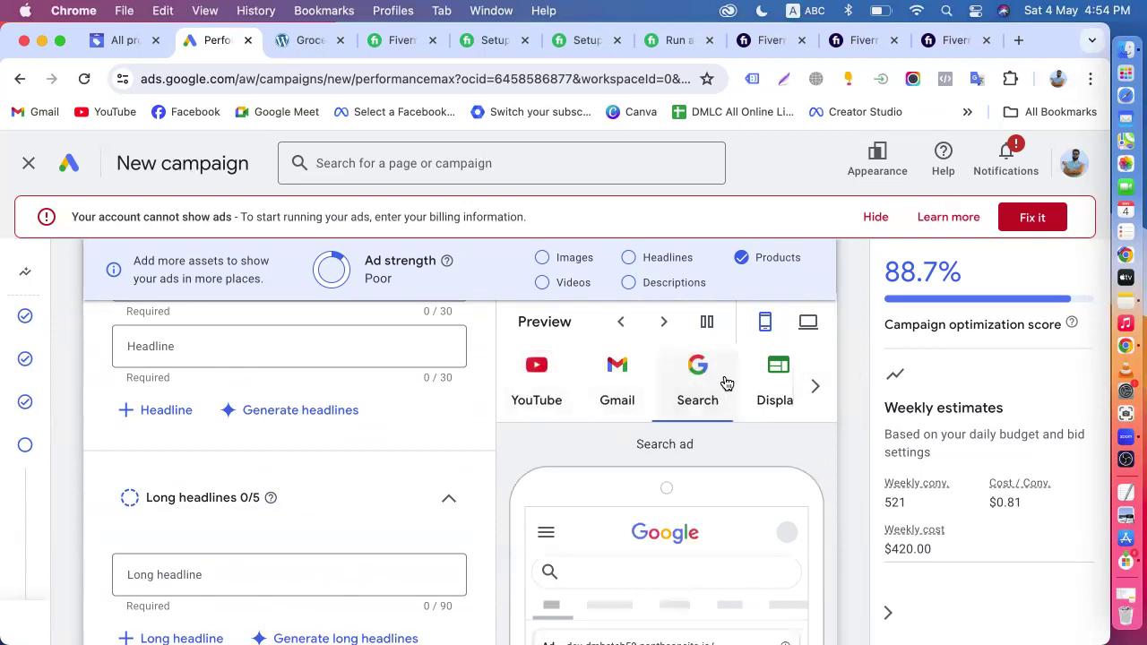
# - Preview how the ad appears on Display and Discover
pyautogui.hscroll(1, 773, 385)
pyautogui.click(786, 385)
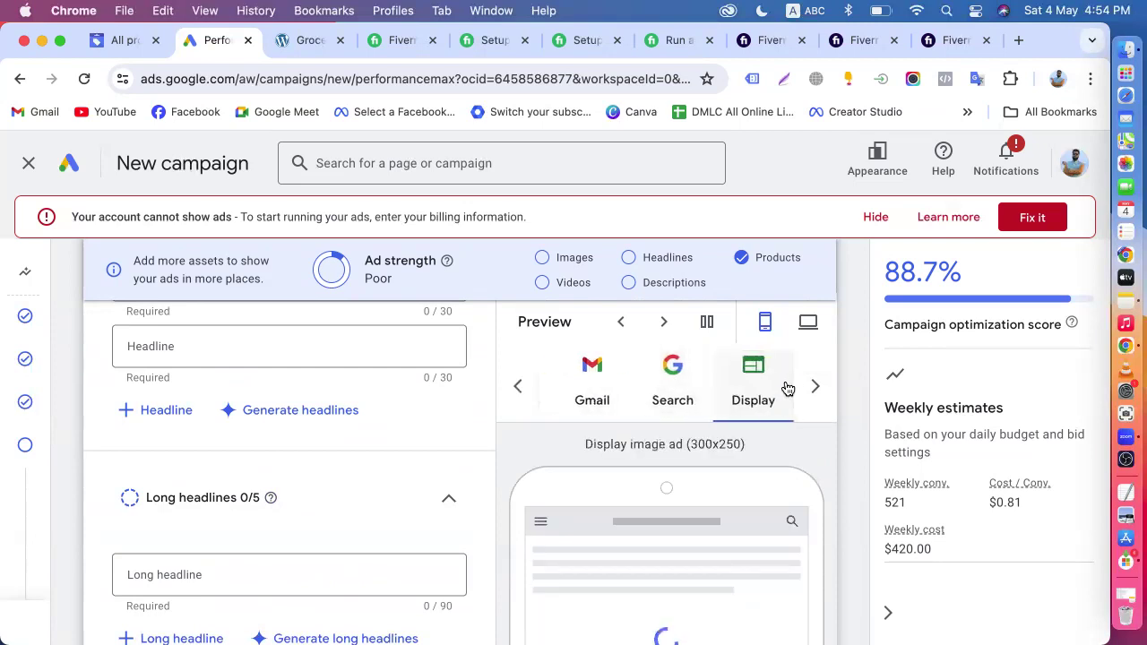
pyautogui.click(816, 388)
pyautogui.click(794, 392)
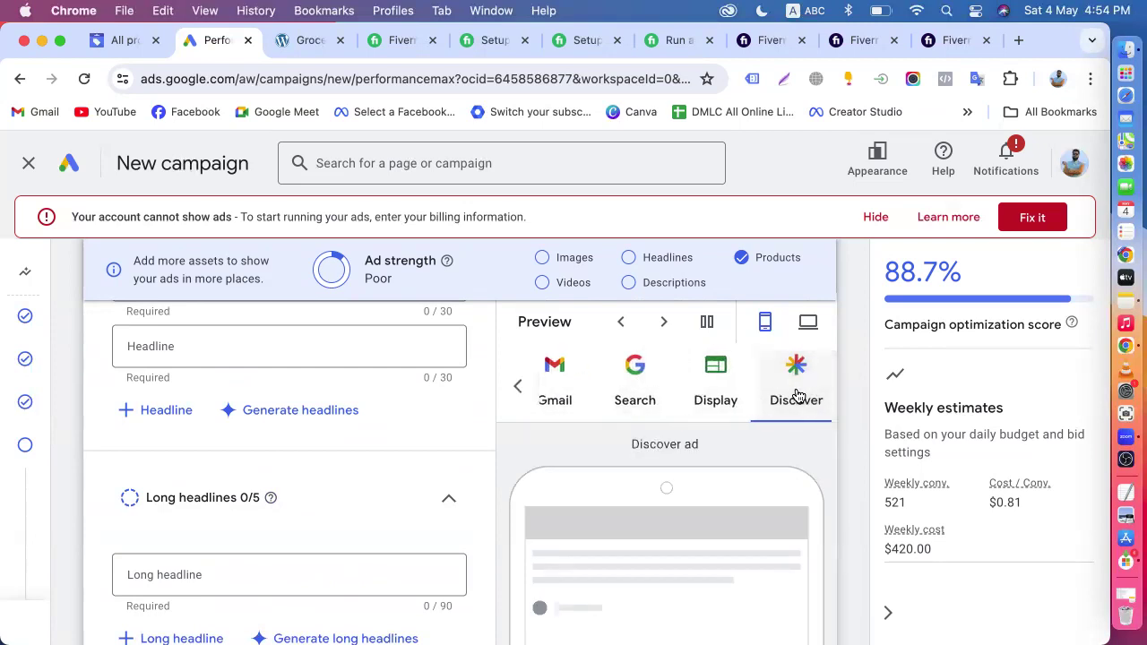
# - Recheck the ad strength indicator, product listing selection, calls asset and required headline fields of the asset group
pyautogui.scroll(2, 481, 431)
pyautogui.scroll(10, 482, 432)
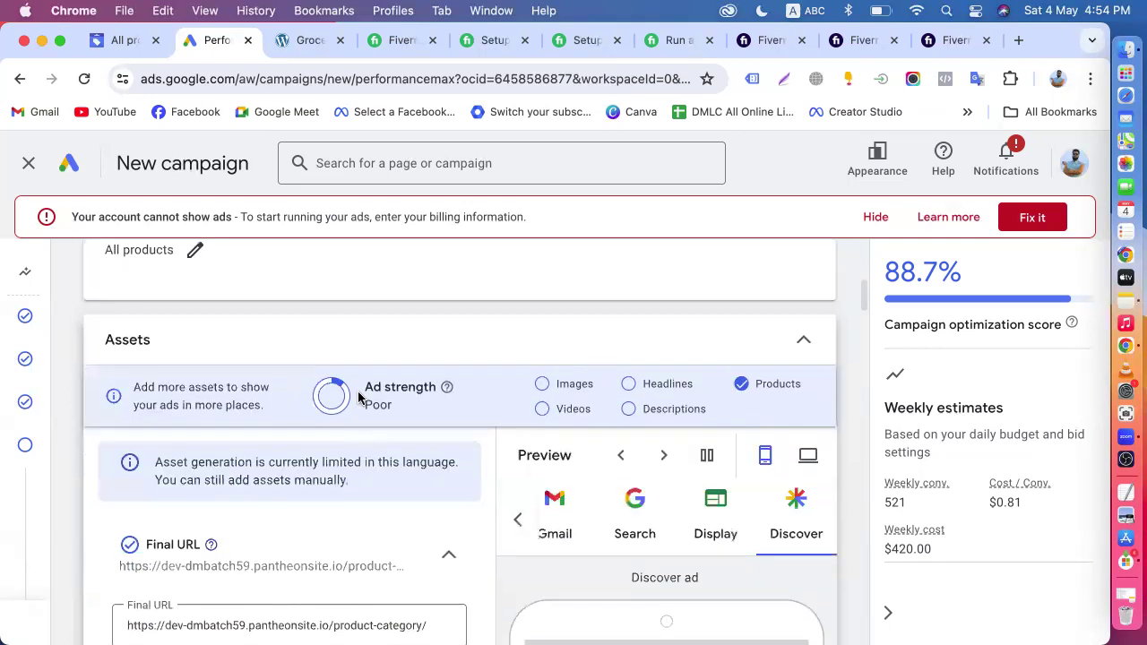
pyautogui.scroll(-4, 356, 442)
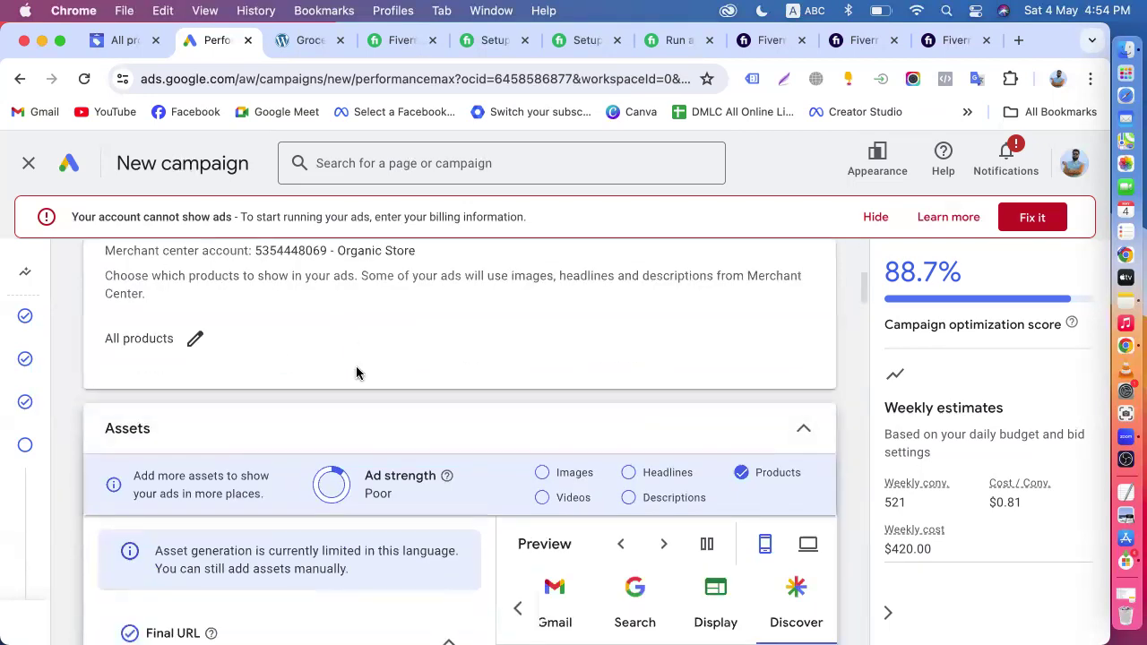
pyautogui.scroll(-4, 353, 484)
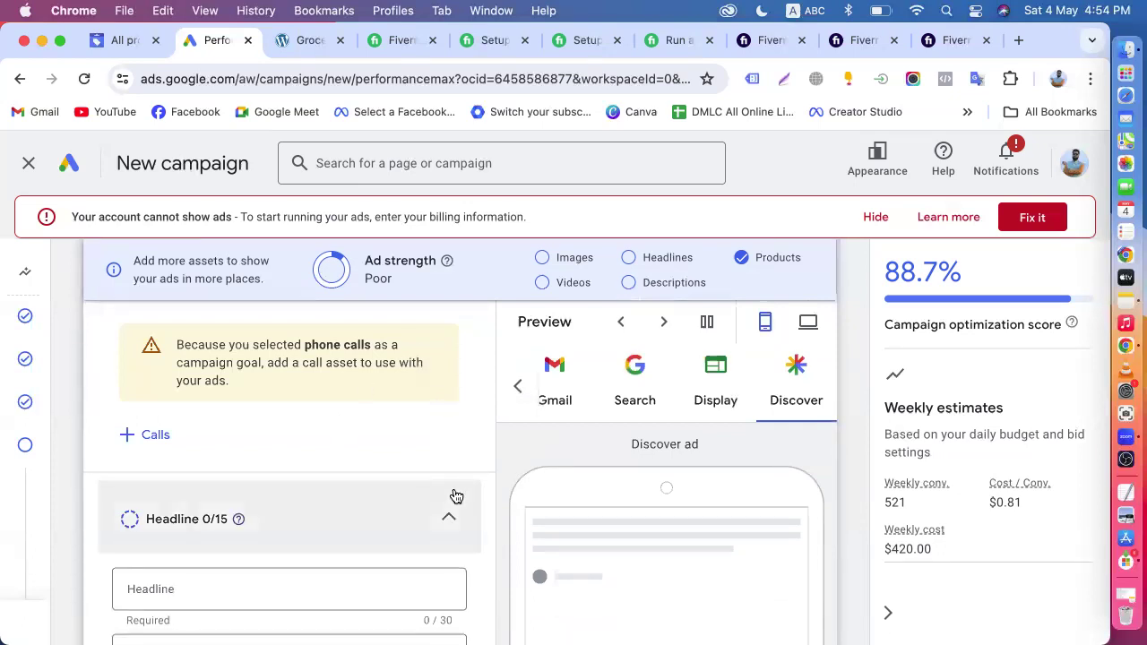
pyautogui.scroll(5, 455, 494)
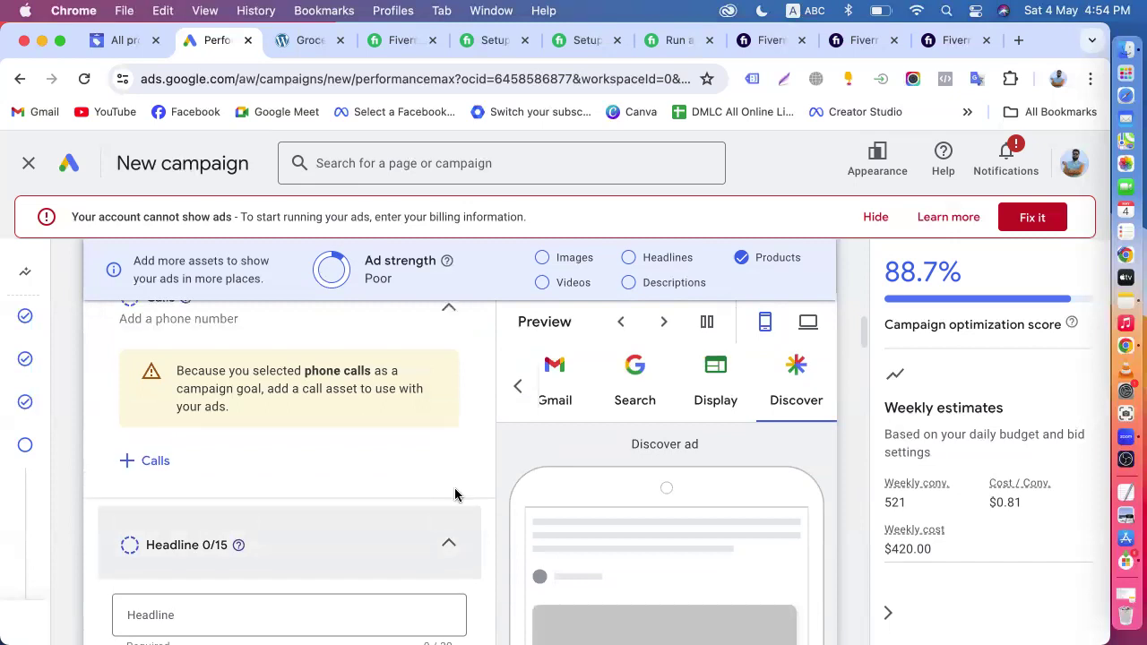
pyautogui.scroll(-5, 391, 502)
pyautogui.scroll(-3, 390, 504)
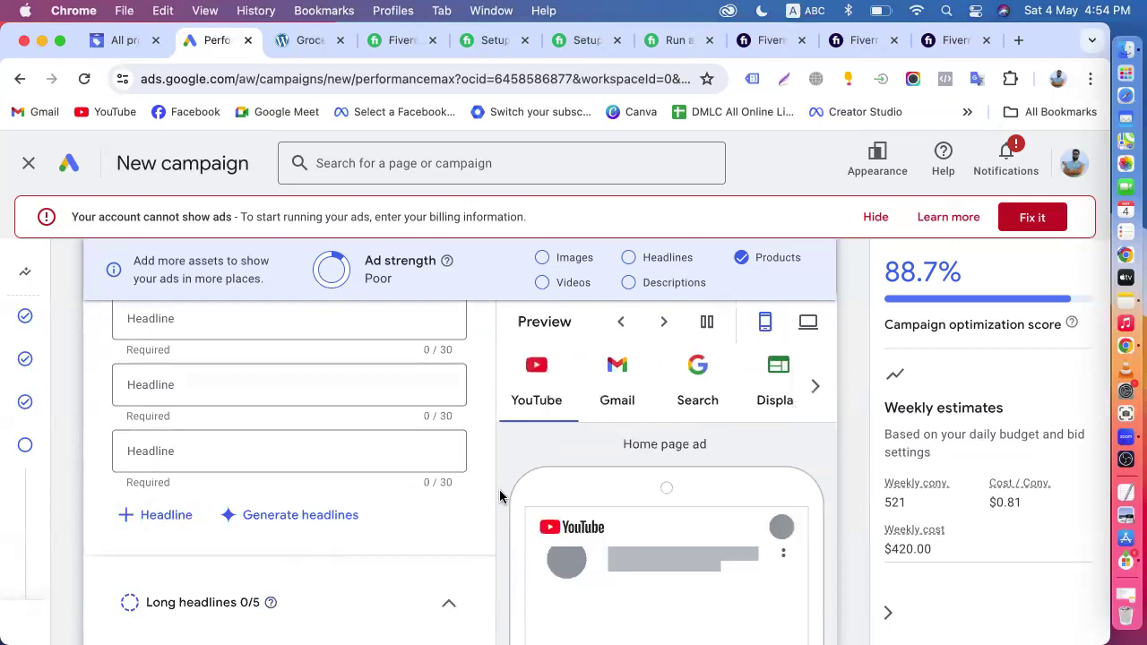
# - Review the asset group from its name and listing groups down through the Final URL, calls and headline fields
pyautogui.scroll(10, 500, 495)
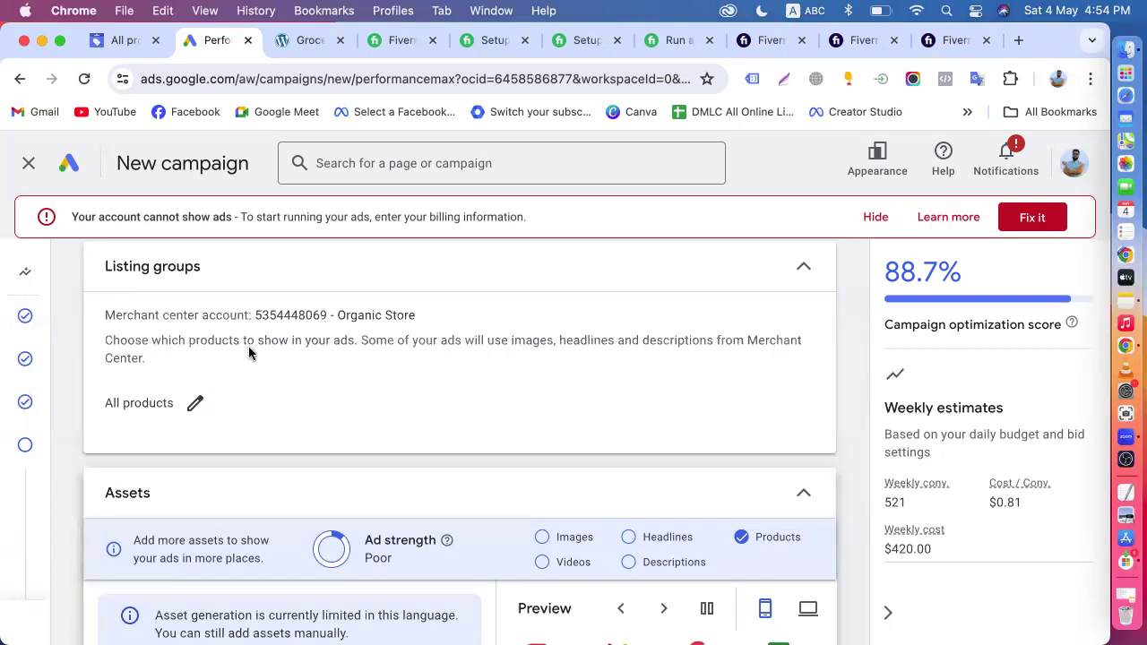
pyautogui.scroll(3, 255, 376)
pyautogui.scroll(-6, 305, 492)
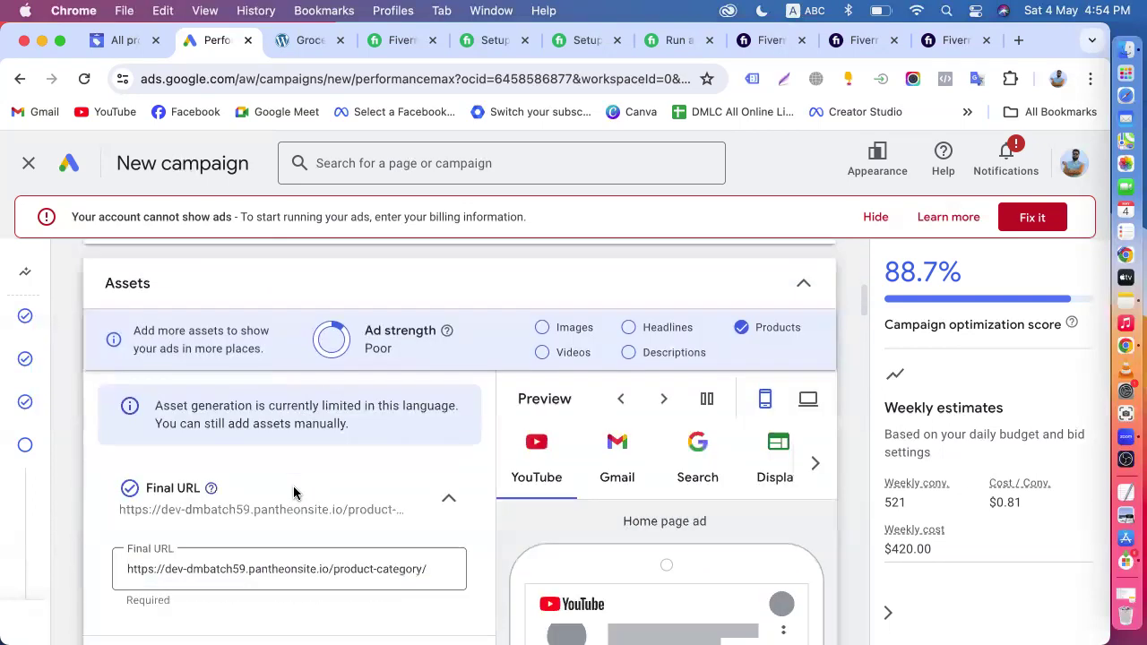
pyautogui.scroll(10, 251, 501)
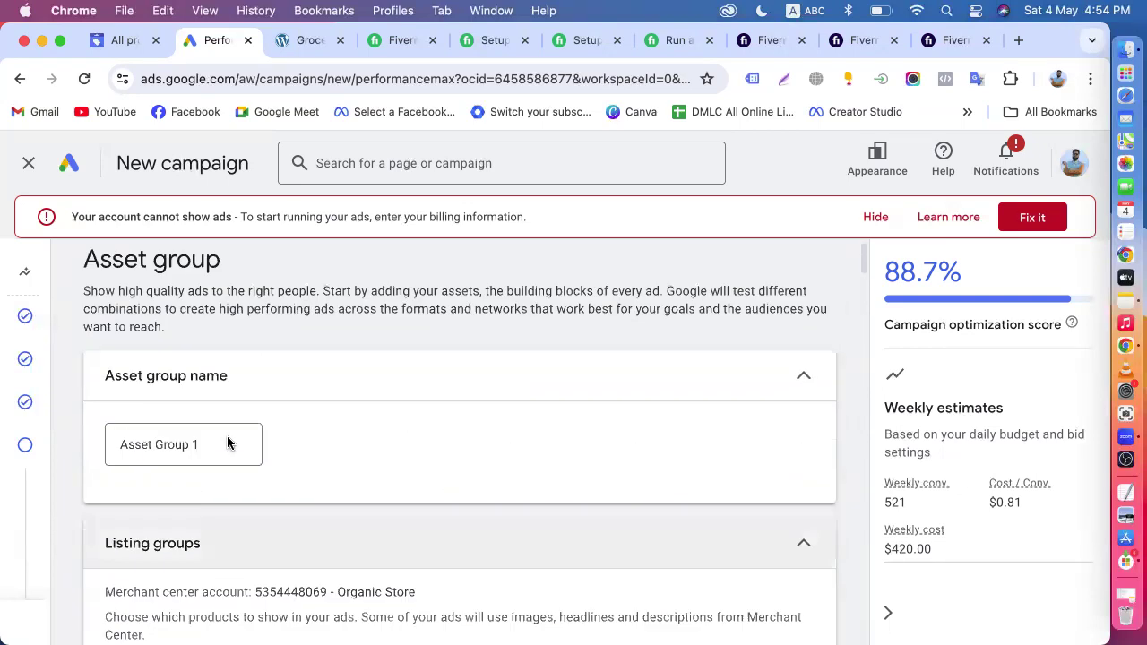
pyautogui.scroll(-4, 296, 524)
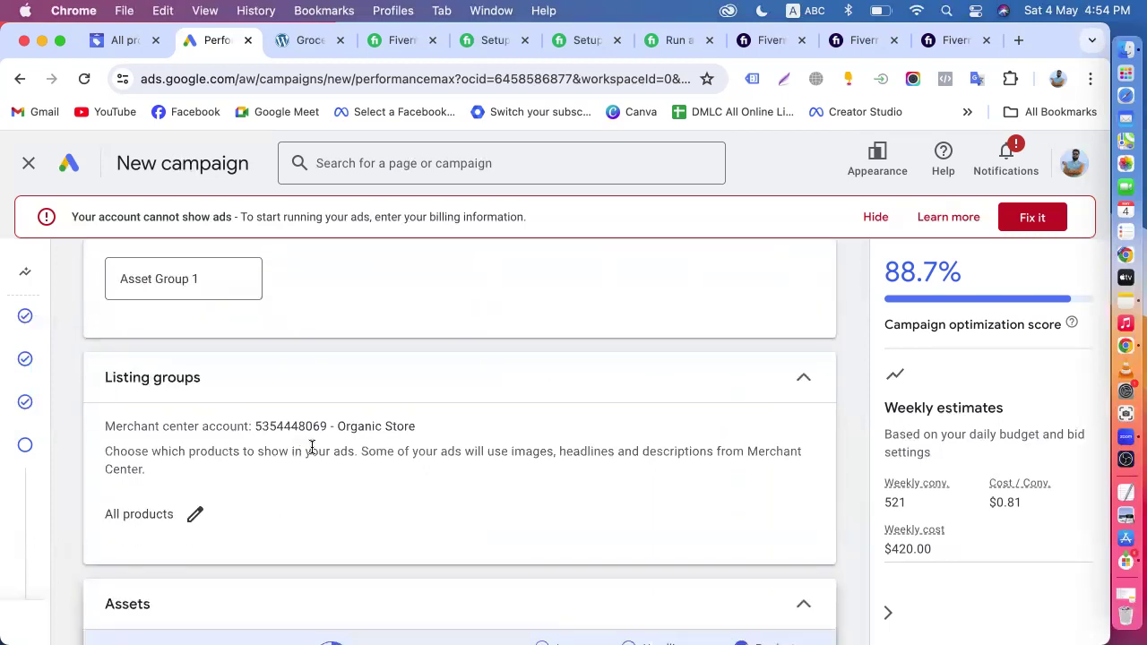
pyautogui.scroll(-1, 346, 488)
pyautogui.scroll(-5, 347, 488)
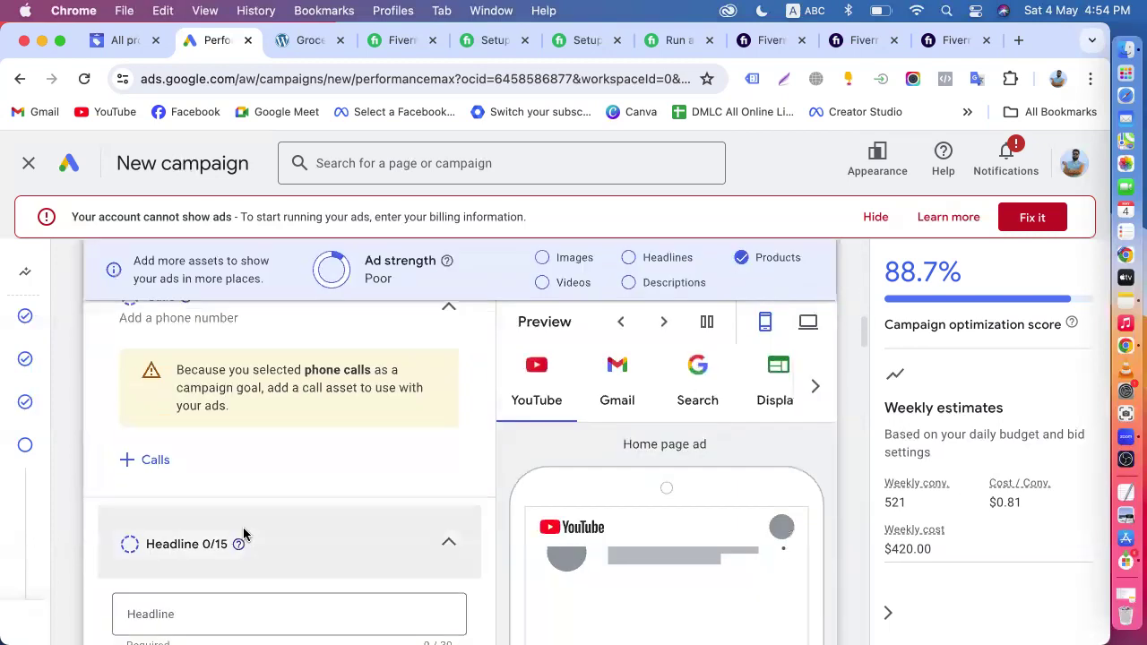
pyautogui.scroll(-2, 358, 579)
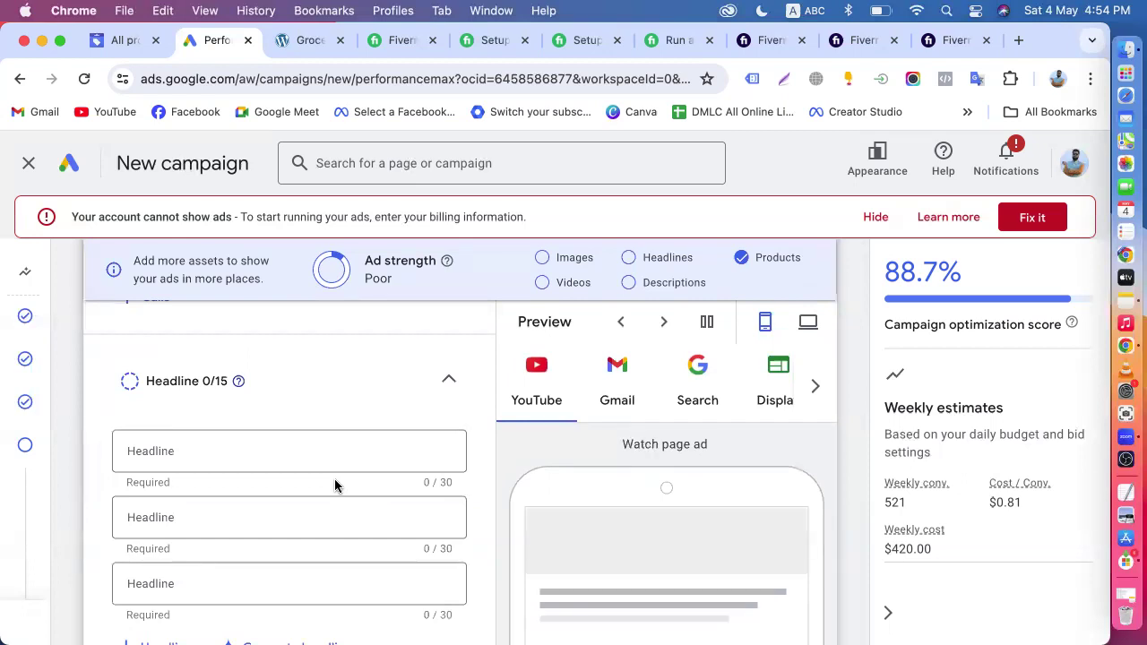
# - Look over the Final URL, calls and headline sections against the ad strength checklist once more
pyautogui.scroll(5, 334, 484)
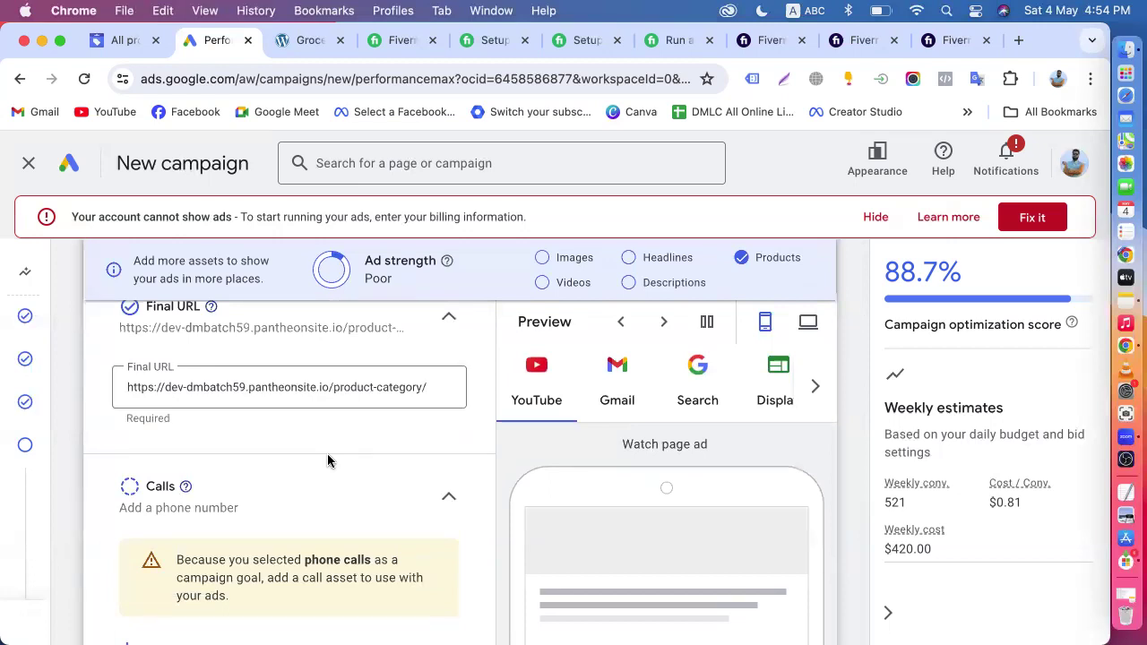
pyautogui.scroll(3, 328, 460)
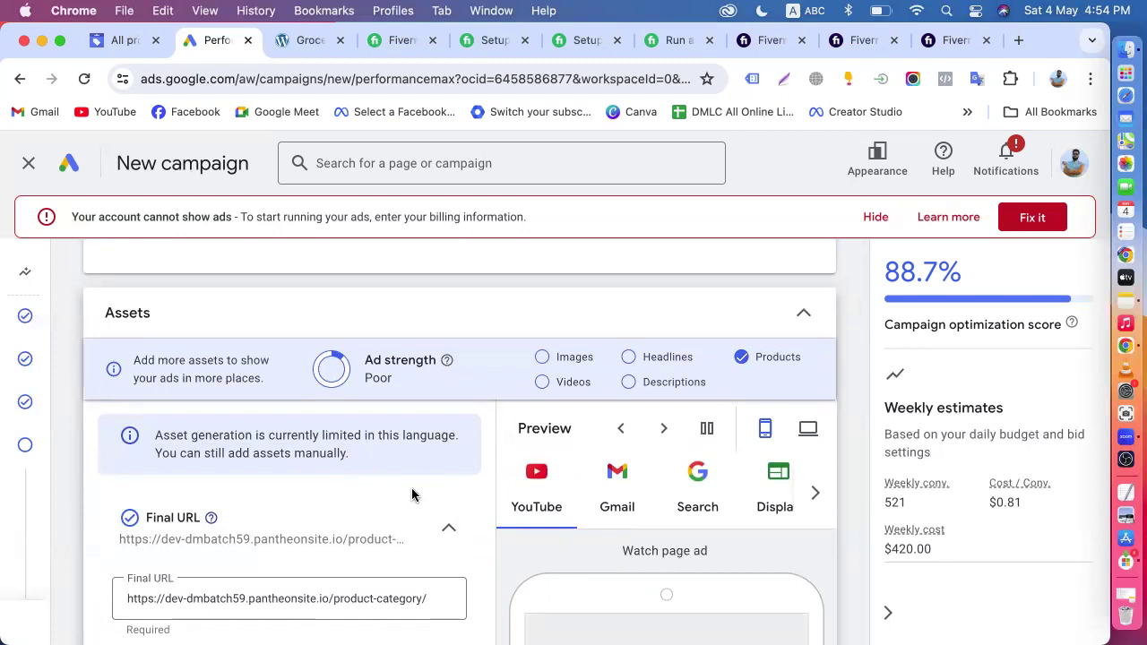
pyautogui.scroll(-3, 411, 487)
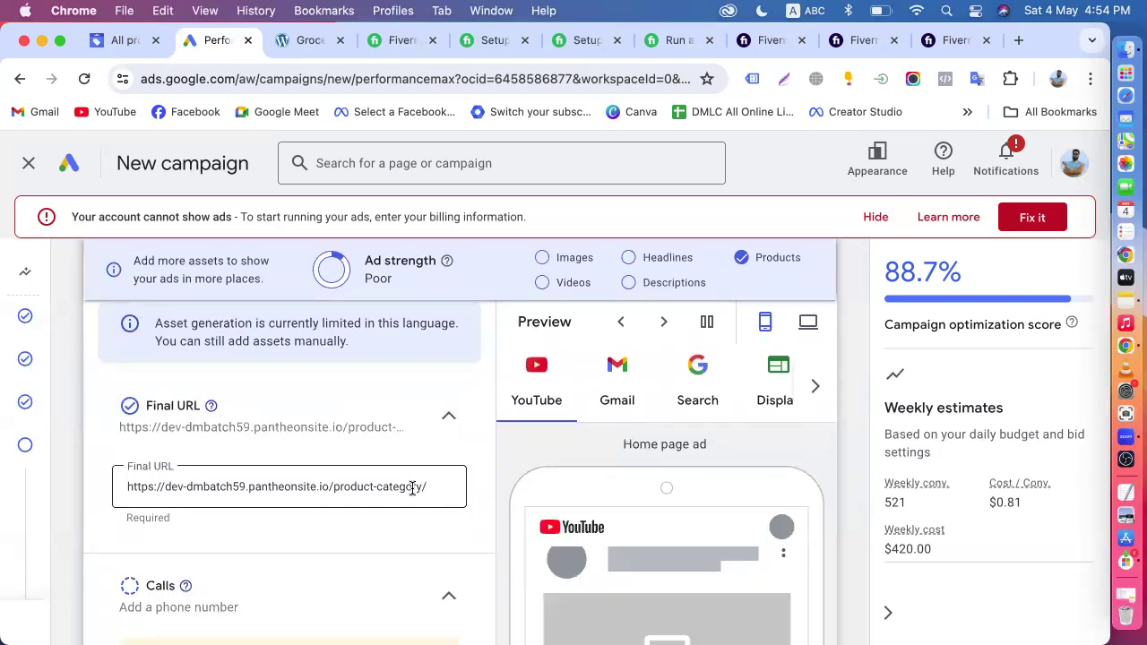
pyautogui.scroll(-3, 405, 493)
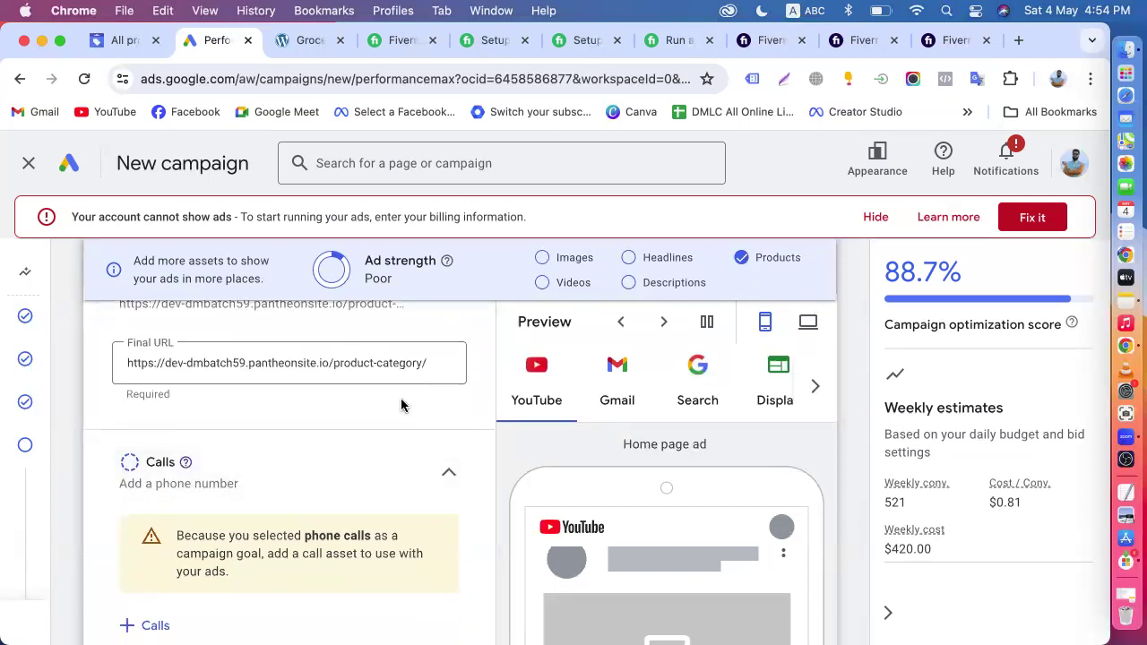
pyautogui.scroll(-5, 402, 405)
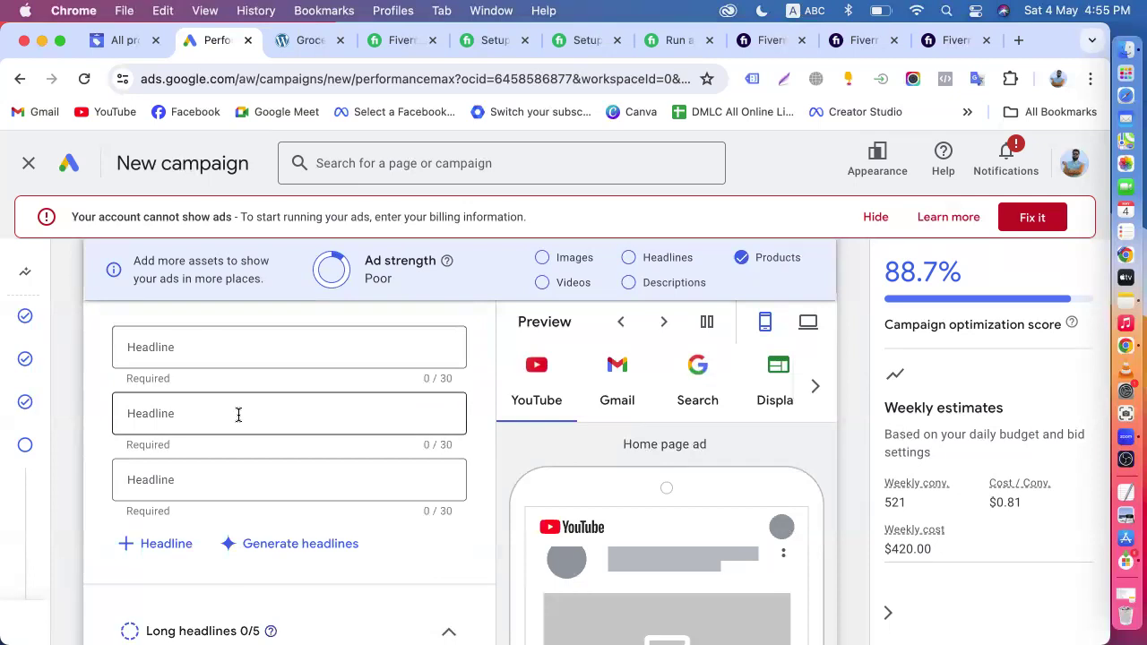
pyautogui.scroll(-15, 238, 414)
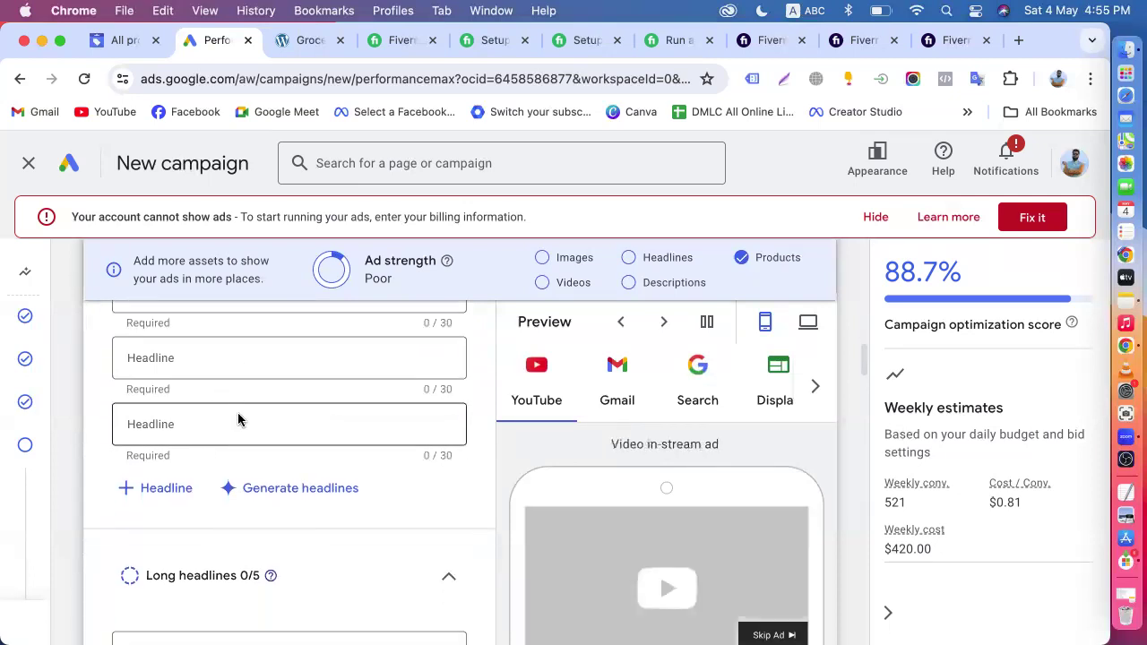
# - Look over the callouts and further asset types, and open the search themes field under Signals for entry
pyautogui.scroll(-5, 239, 419)
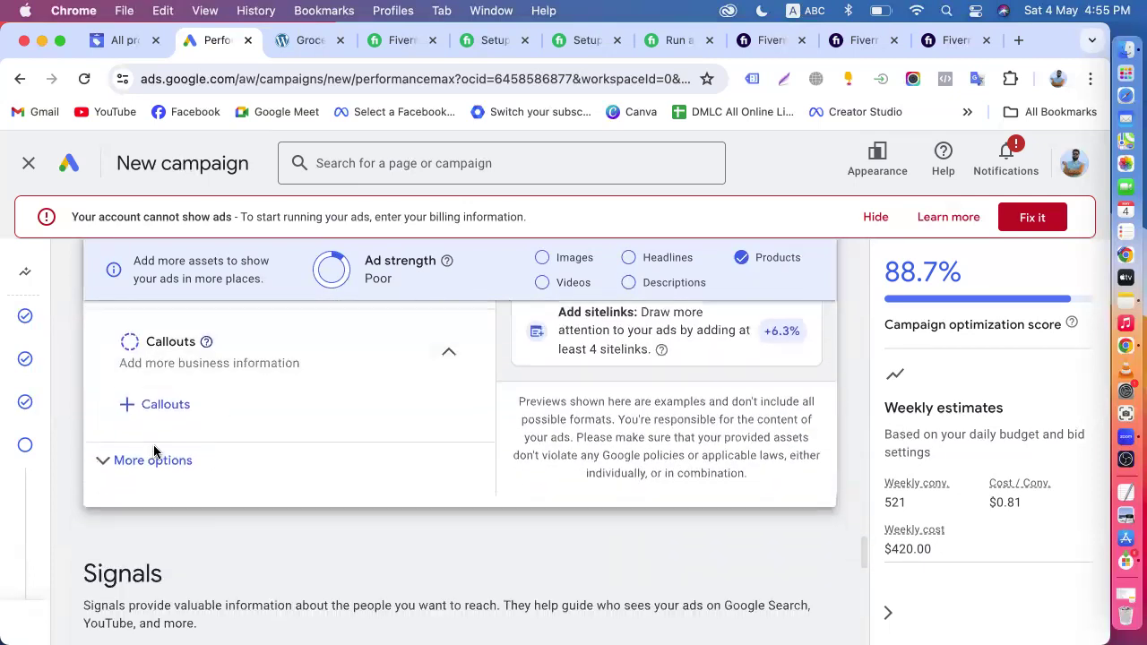
pyautogui.scroll(6, 286, 418)
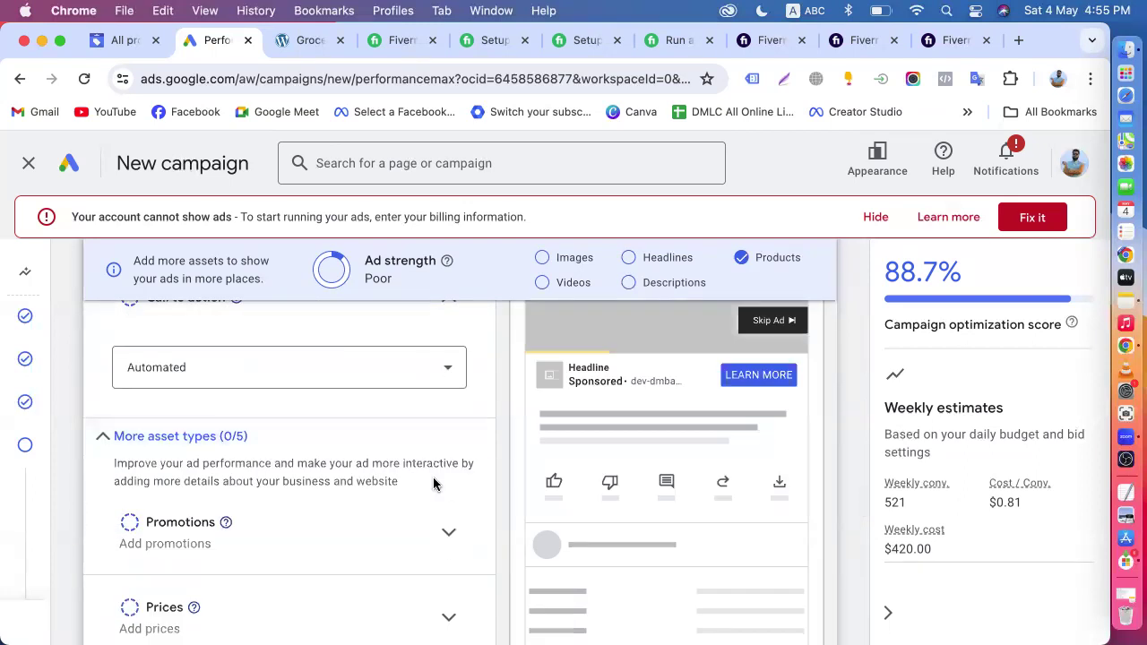
pyautogui.scroll(-10, 433, 479)
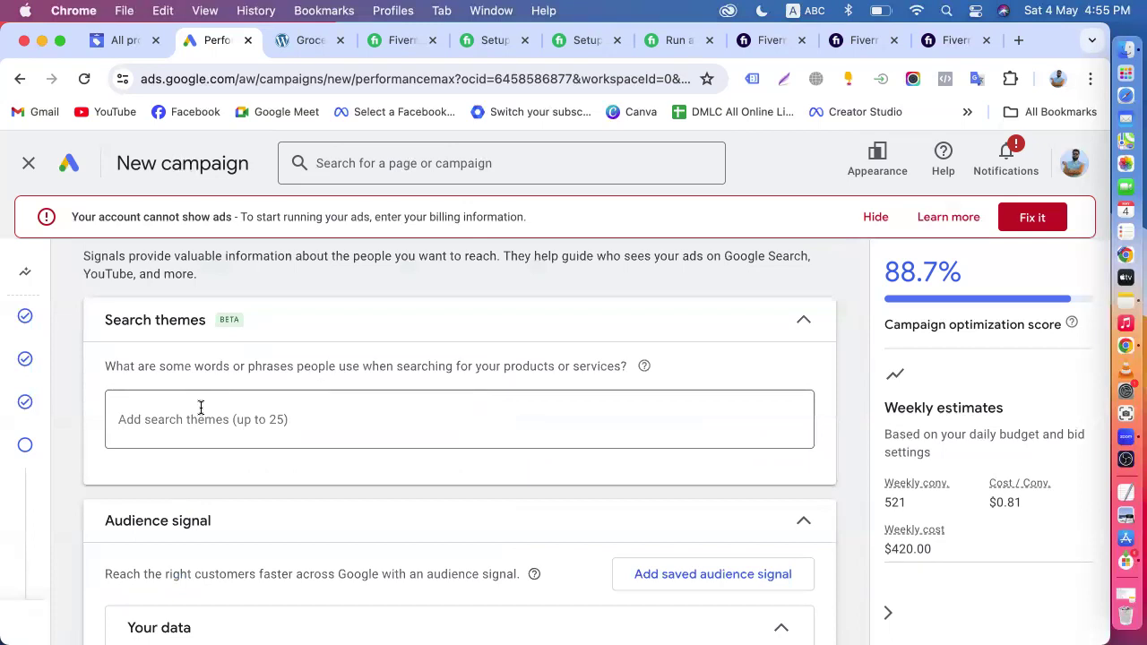
pyautogui.click(200, 408)
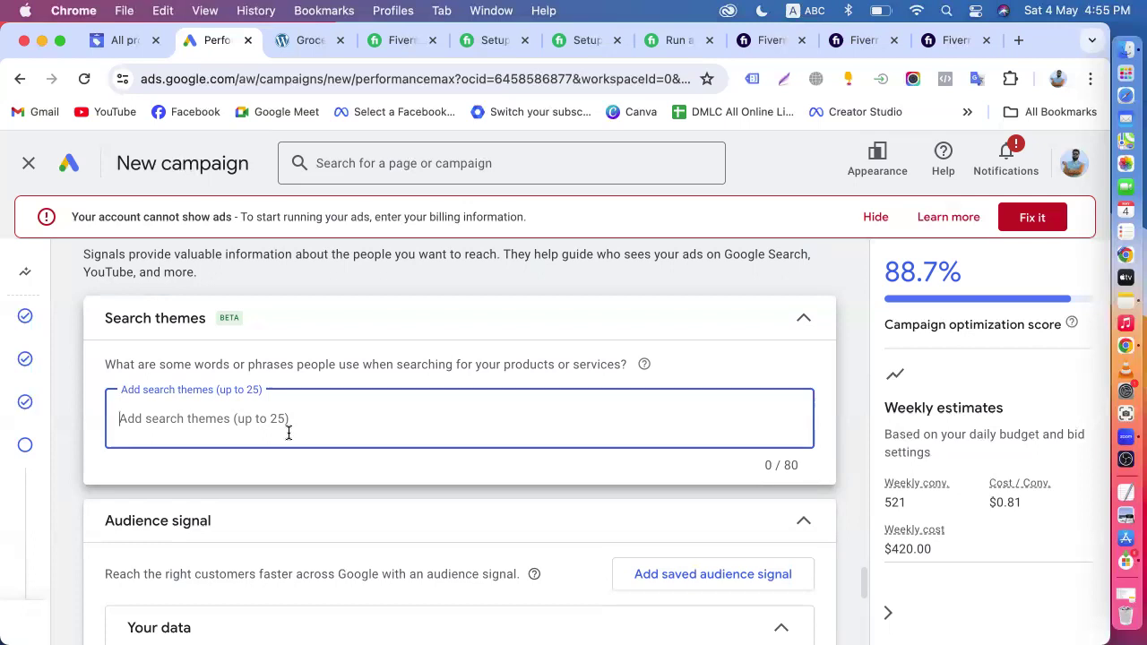
# - Examine the audience signal section and browse its first-party data segments under Website visitors
pyautogui.scroll(-4, 288, 434)
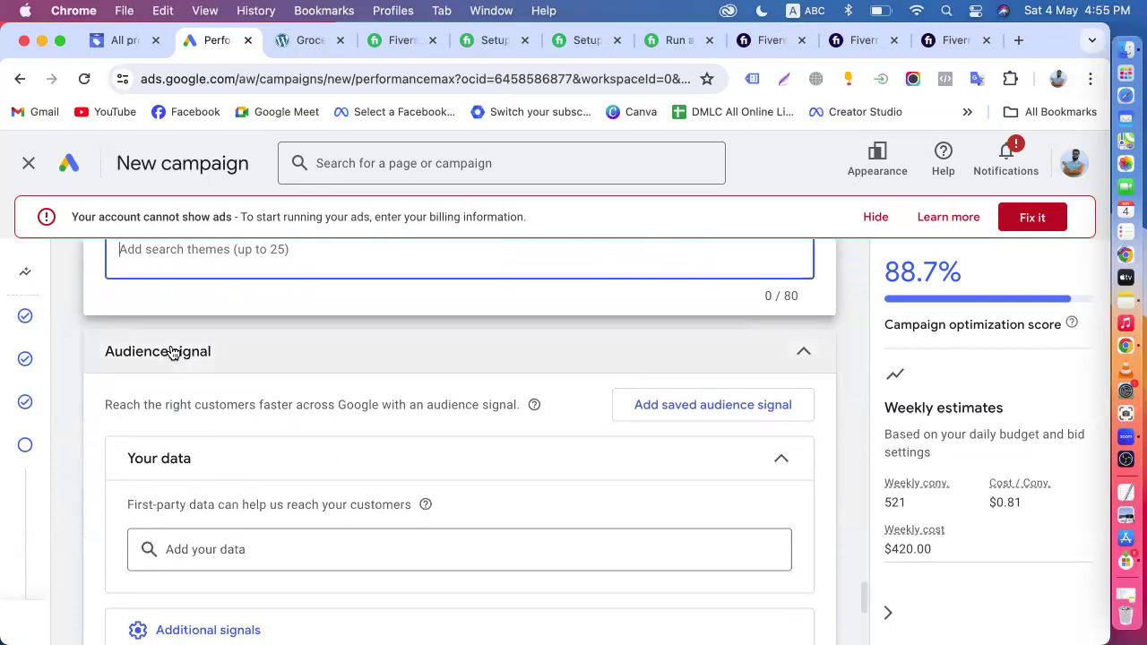
pyautogui.click(207, 355)
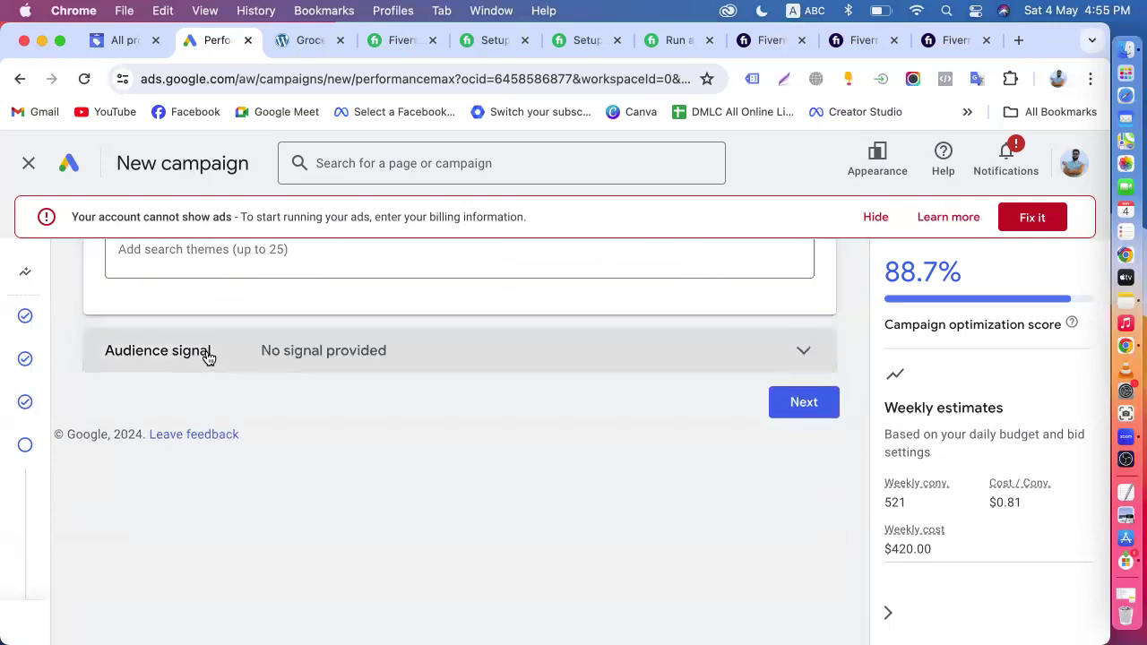
pyautogui.click(257, 368)
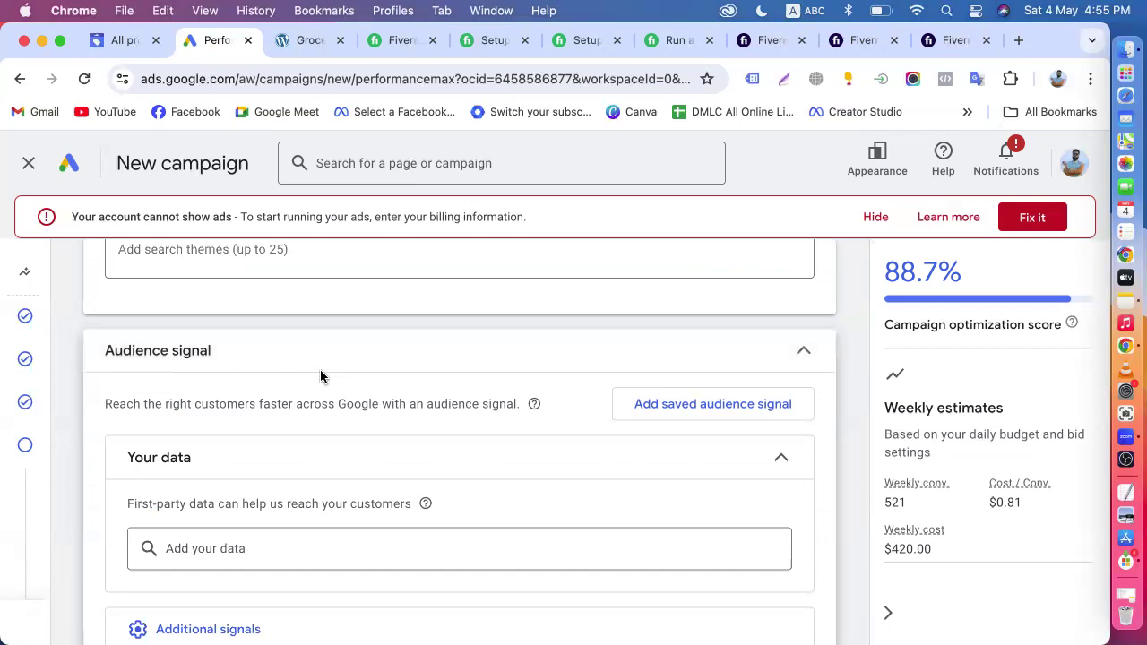
pyautogui.scroll(-2, 176, 463)
pyautogui.click(190, 465)
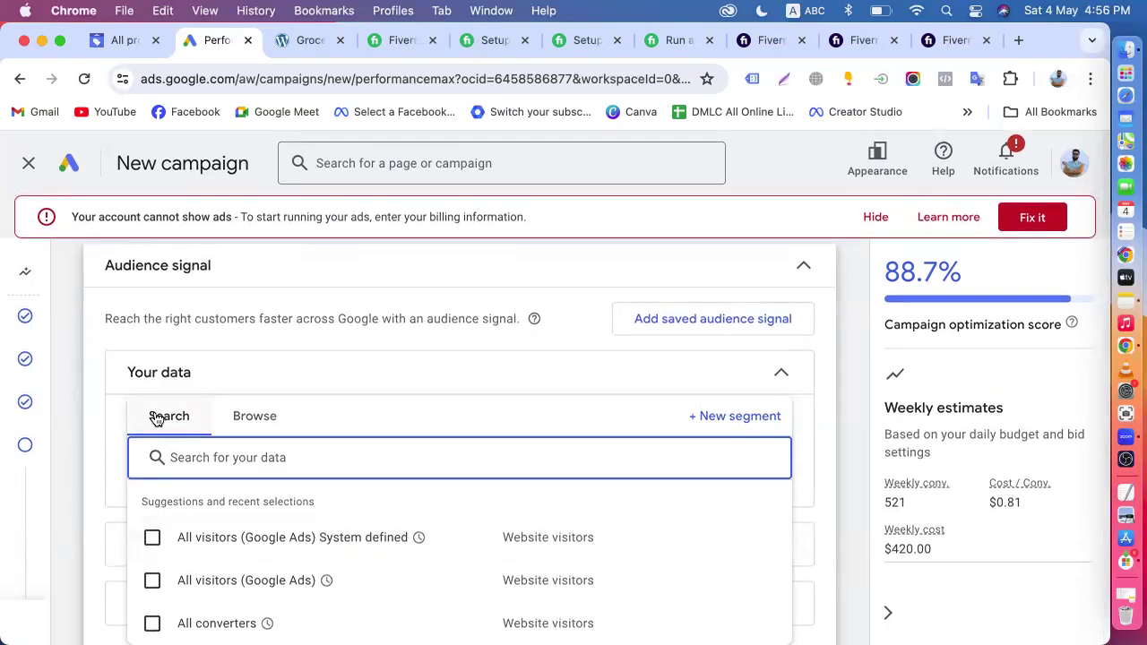
pyautogui.click(256, 421)
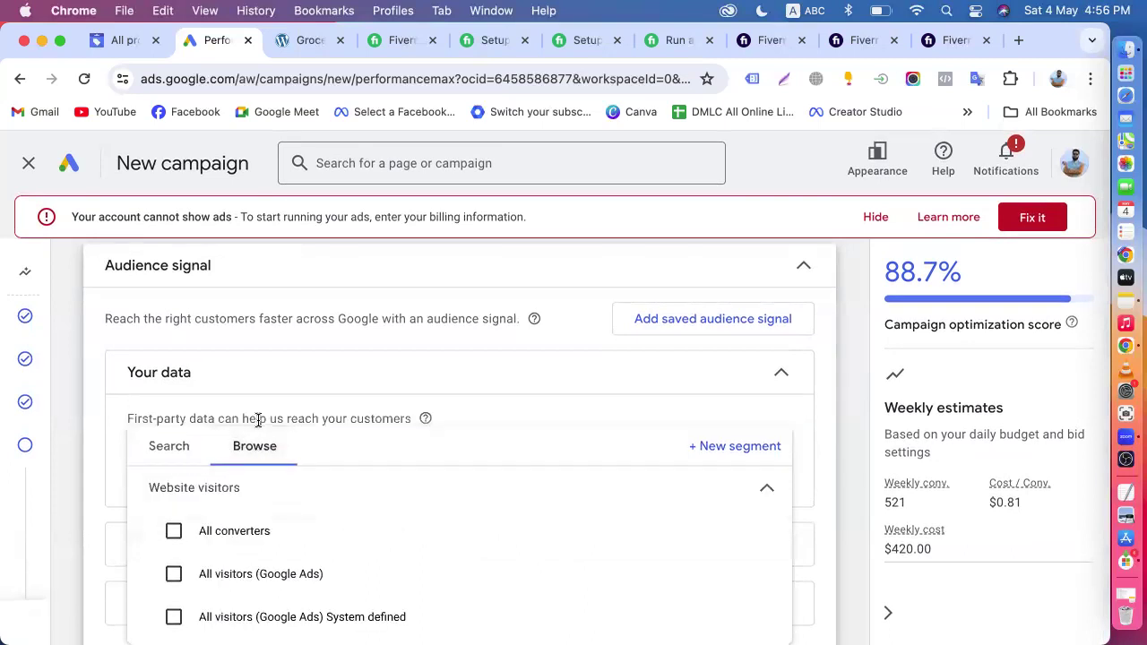
pyautogui.scroll(-2, 259, 427)
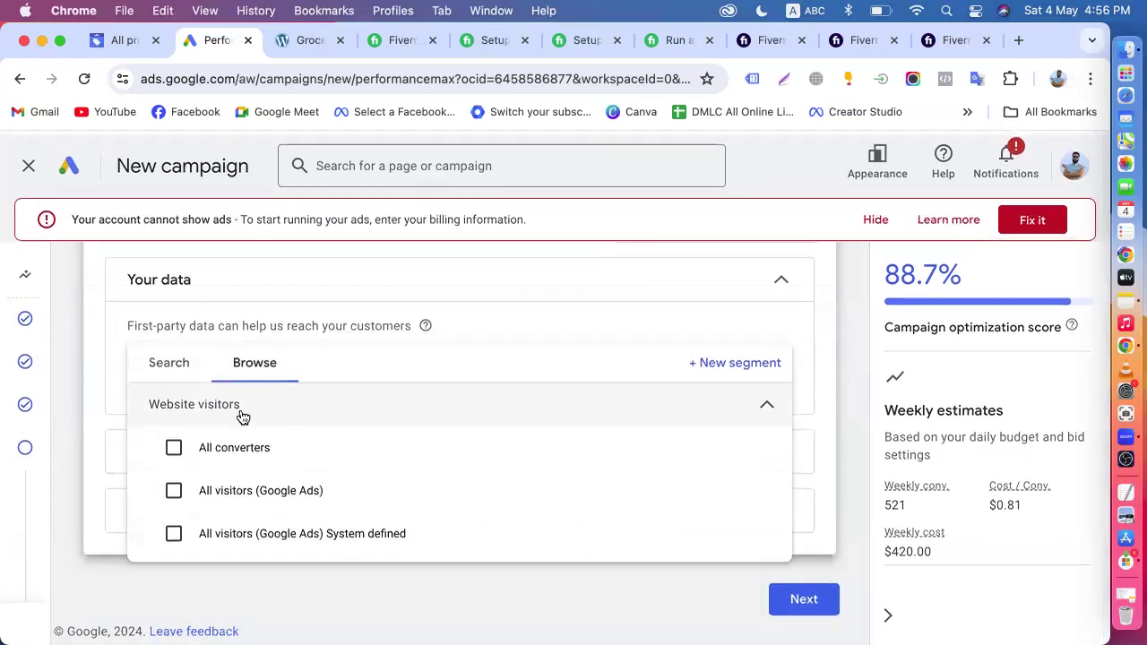
pyautogui.click(99, 405)
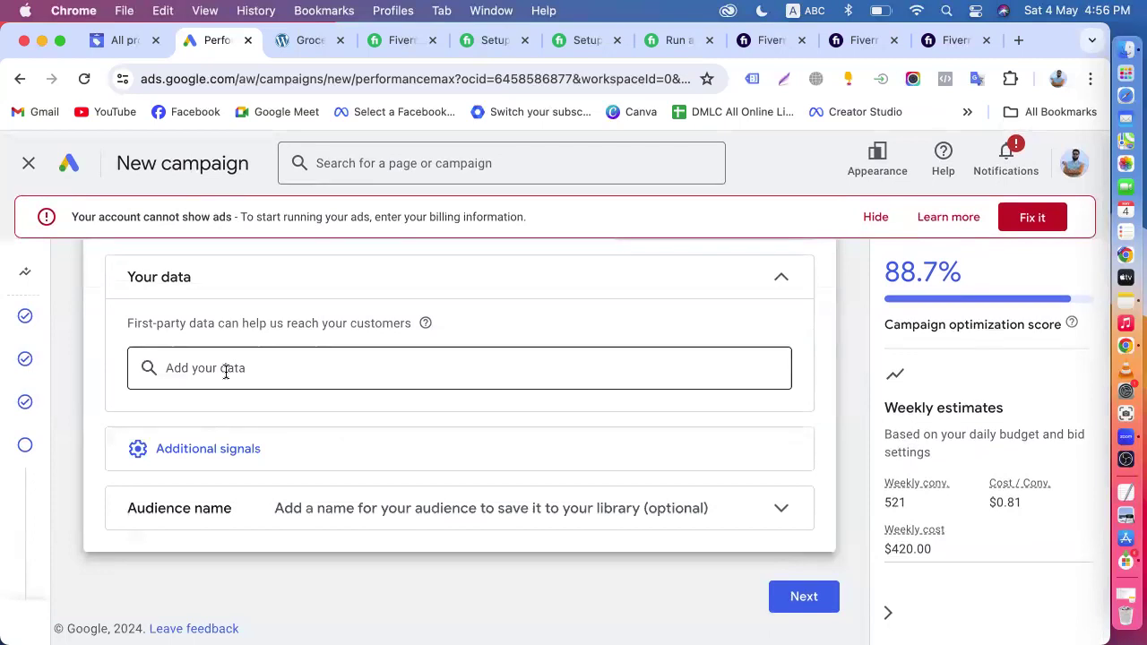
# - Reopen the Your data segment list and review its suggestions together with the search themes and audience signal sections
pyautogui.click(227, 375)
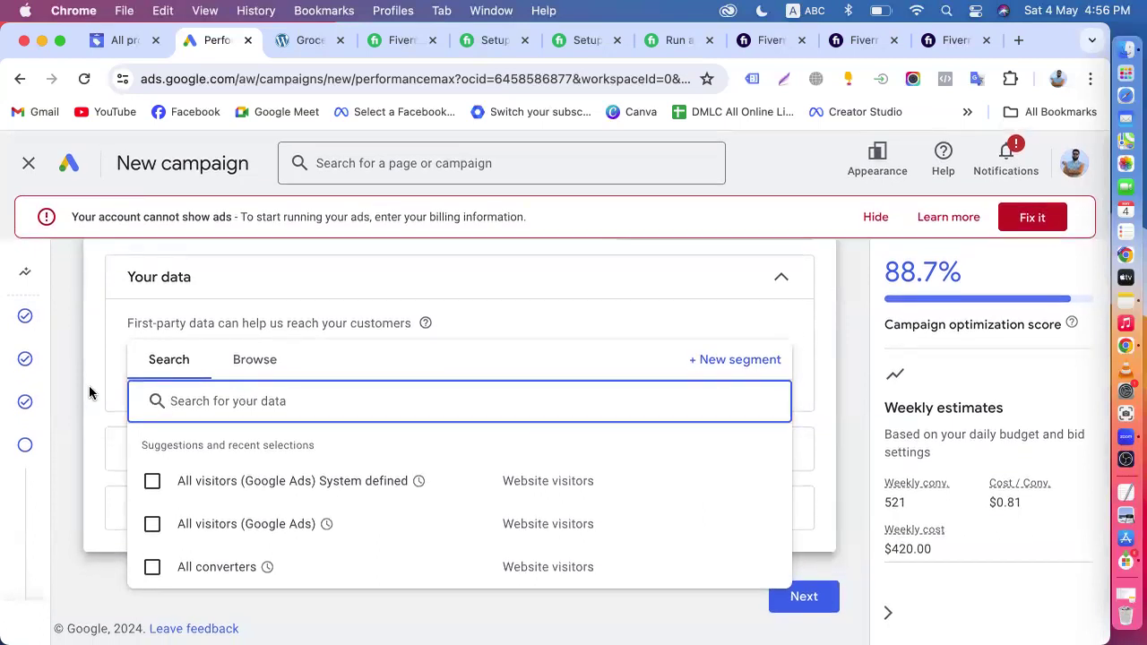
pyautogui.scroll(2, 89, 391)
pyautogui.scroll(1, 91, 394)
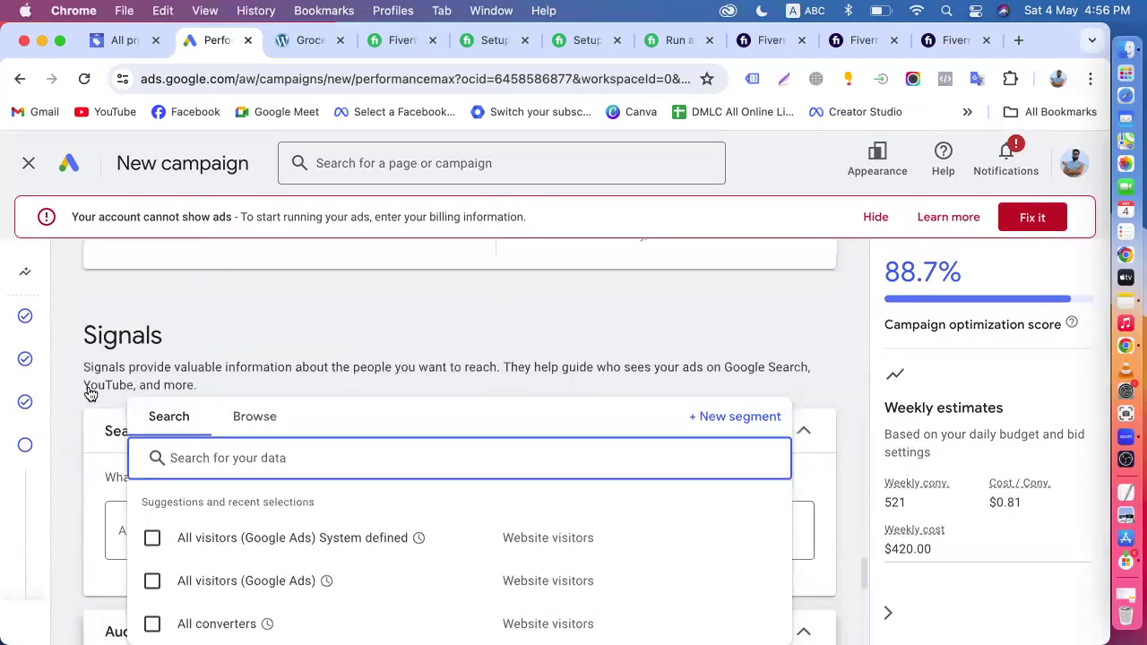
pyautogui.scroll(-2, 91, 392)
pyautogui.scroll(-2, 89, 392)
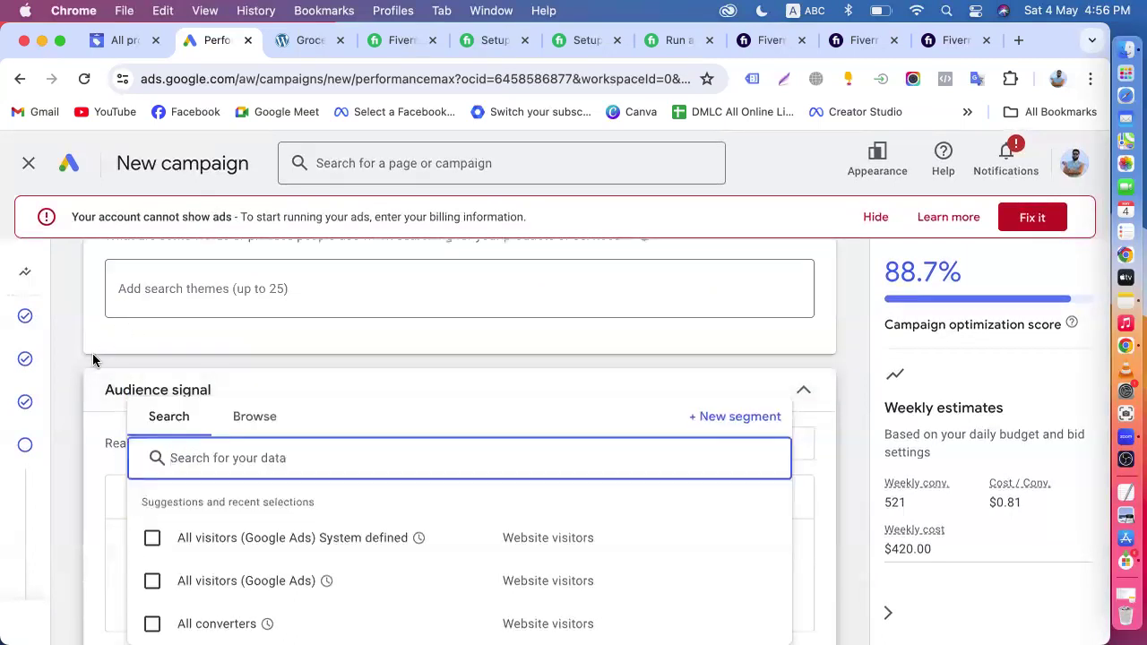
pyautogui.scroll(-3, 93, 359)
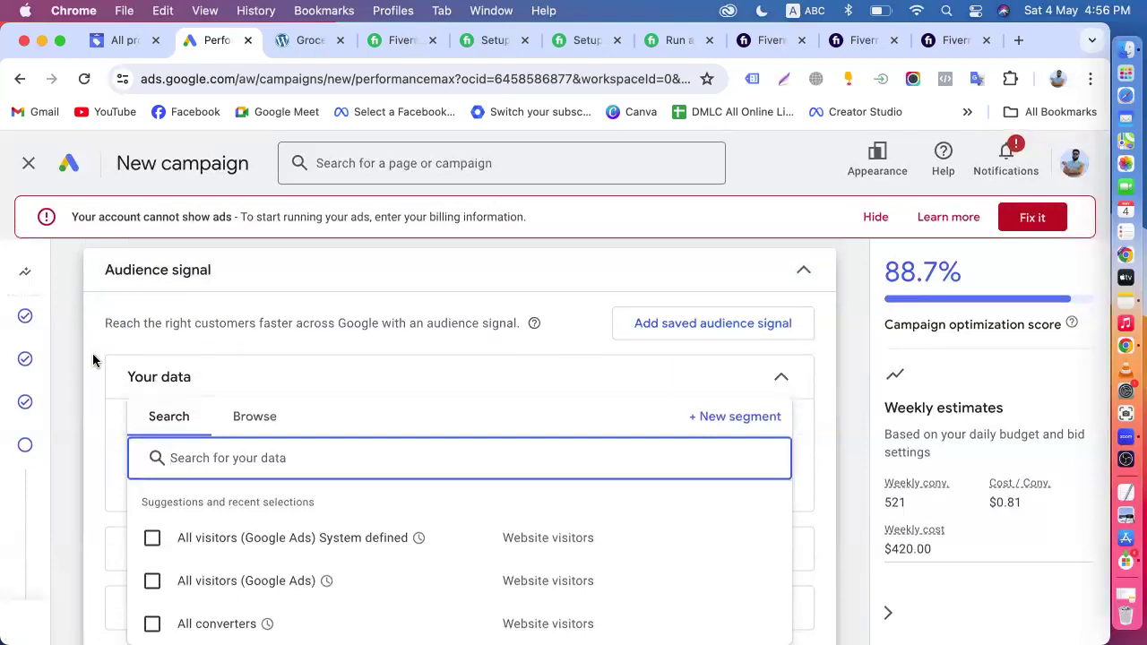
pyautogui.scroll(-1, 93, 359)
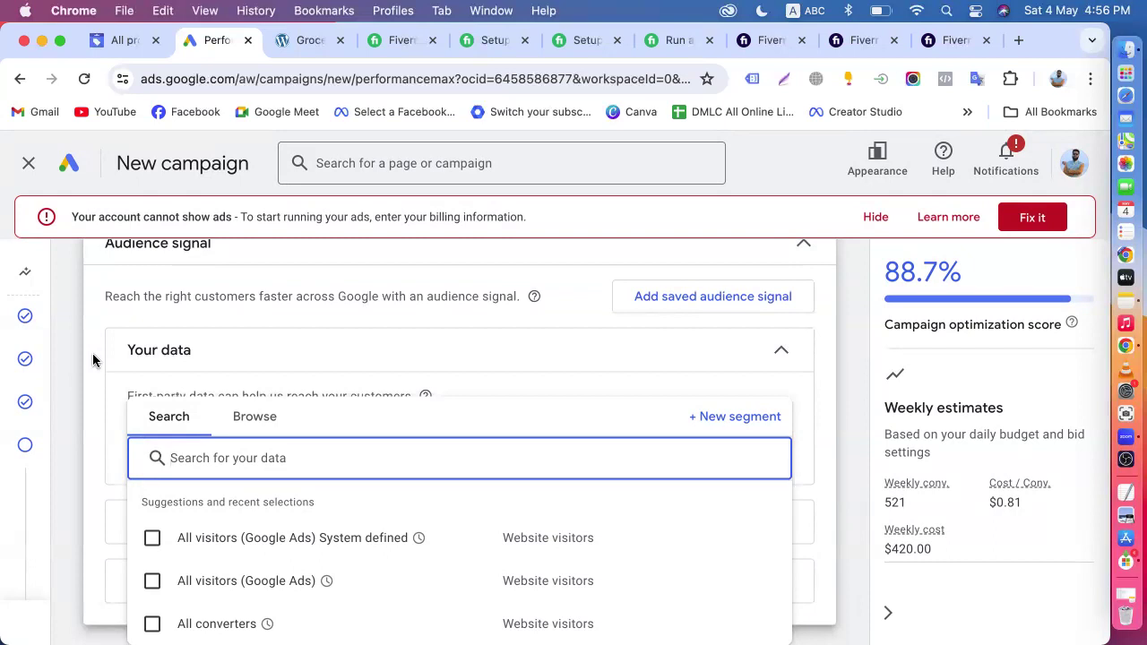
# - Look over the Your data suggestions again, along with the additional signals and audience name sections of the audience signal
pyautogui.scroll(-2, 93, 359)
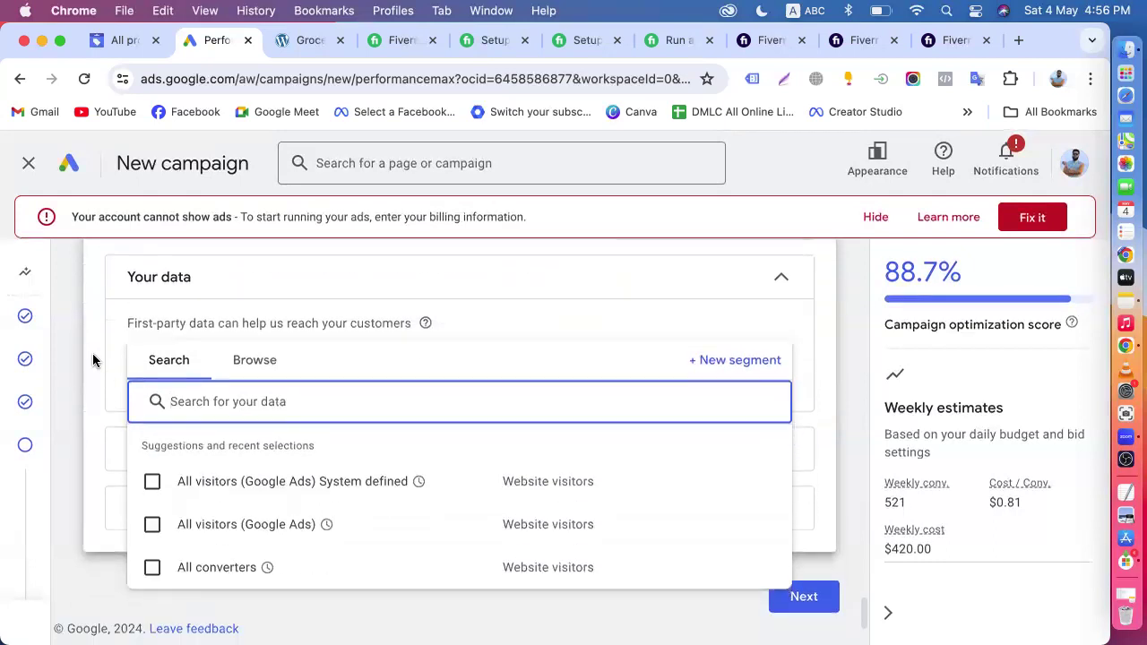
pyautogui.click(95, 388)
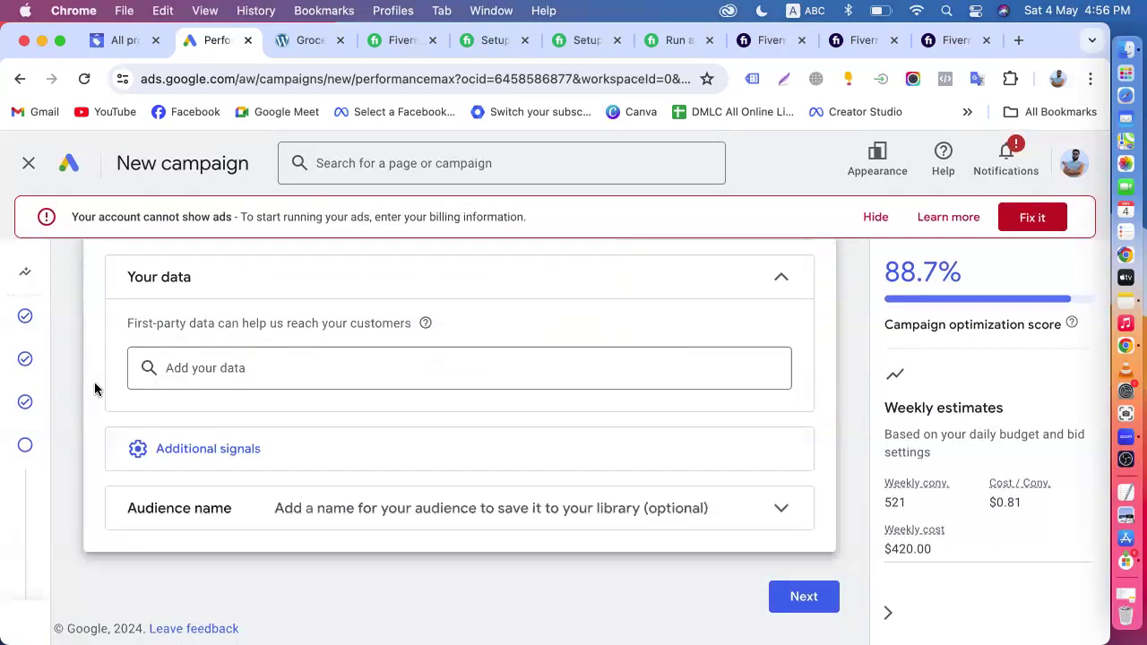
pyautogui.scroll(2, 95, 387)
pyautogui.click(181, 439)
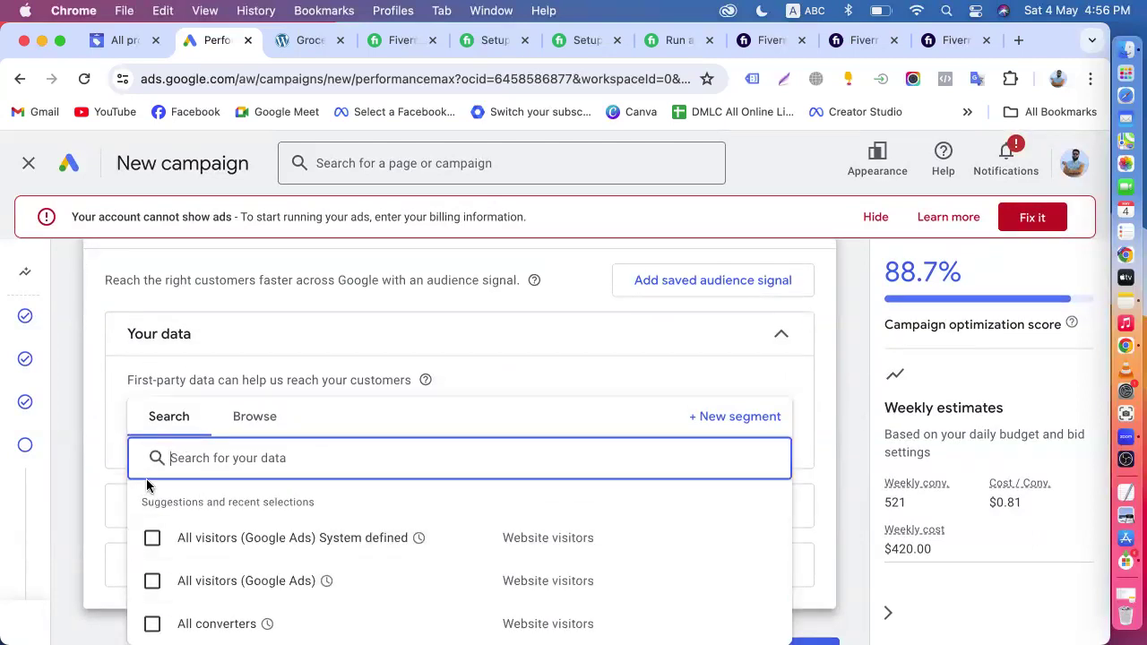
pyautogui.click(87, 465)
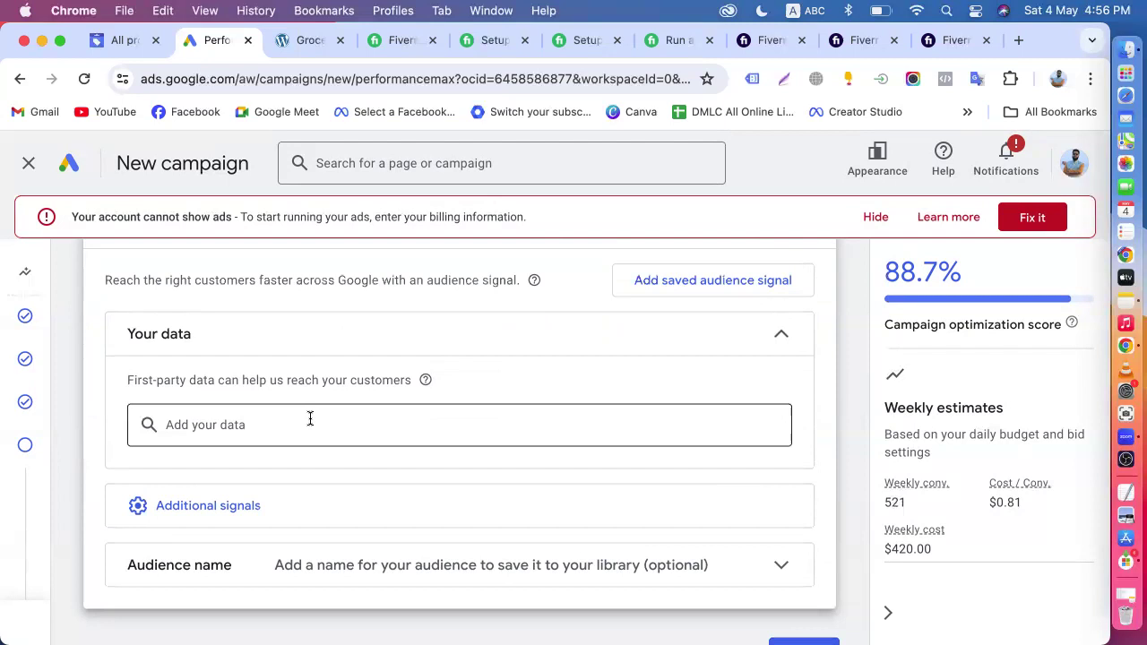
pyautogui.scroll(3, 310, 418)
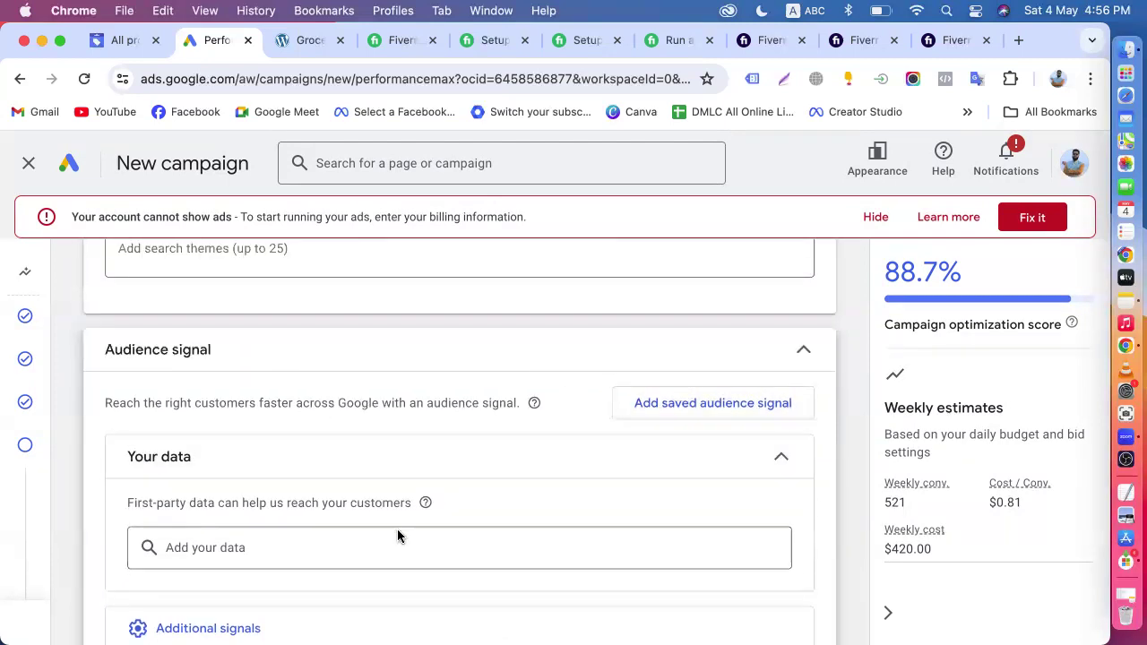
# - Open new segment creation from Your data, examine the available segment types, and close it without creating one
pyautogui.click(218, 547)
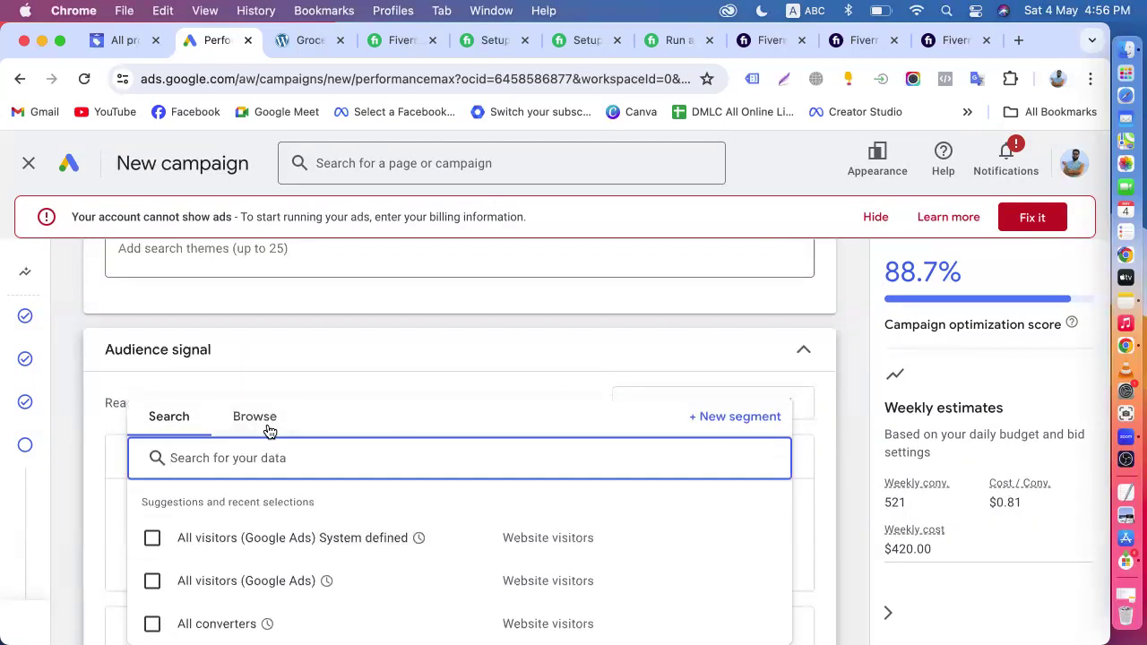
pyautogui.click(743, 417)
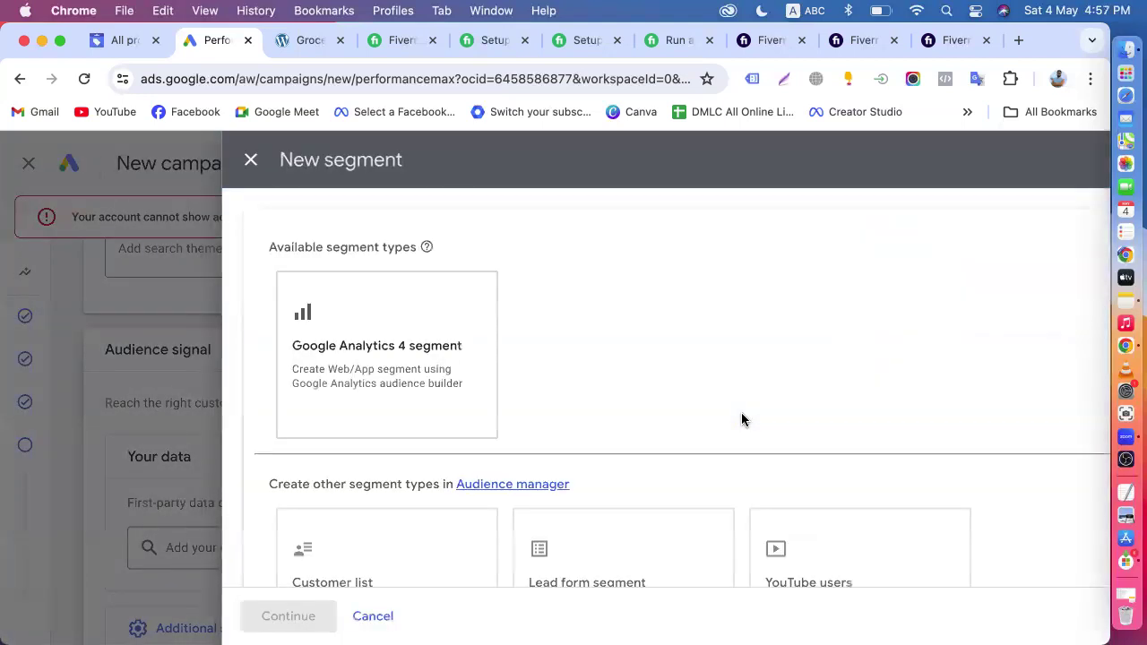
pyautogui.scroll(-5, 741, 419)
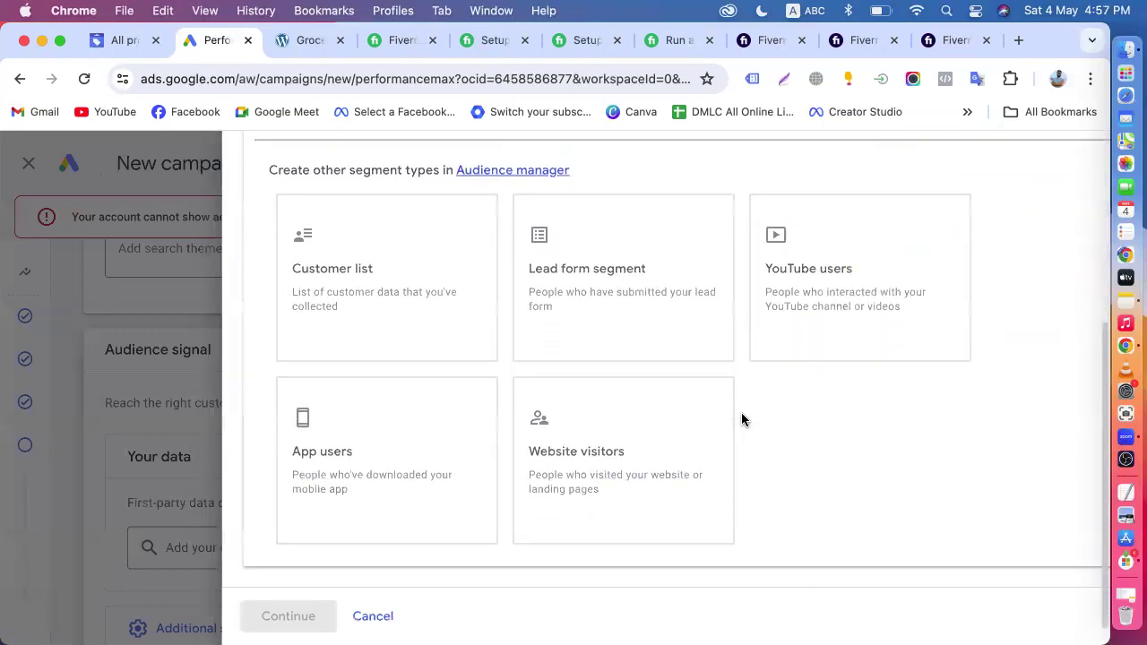
pyautogui.scroll(5, 741, 415)
pyautogui.scroll(-2, 741, 415)
pyautogui.scroll(-3, 741, 419)
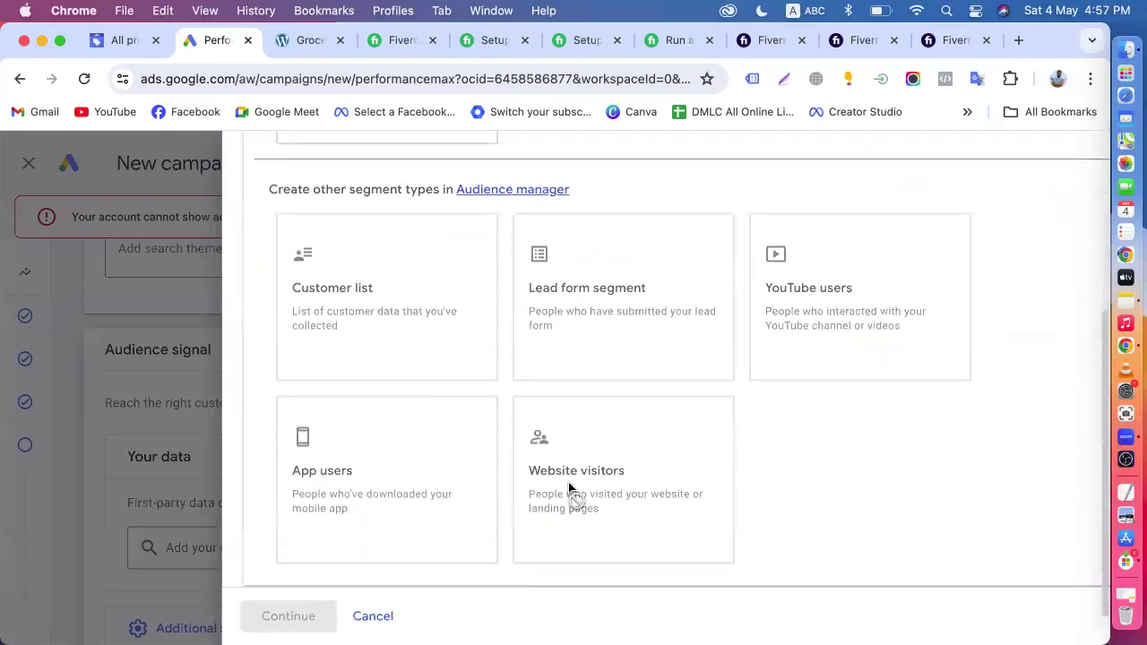
pyautogui.scroll(5, 527, 363)
pyautogui.click(248, 159)
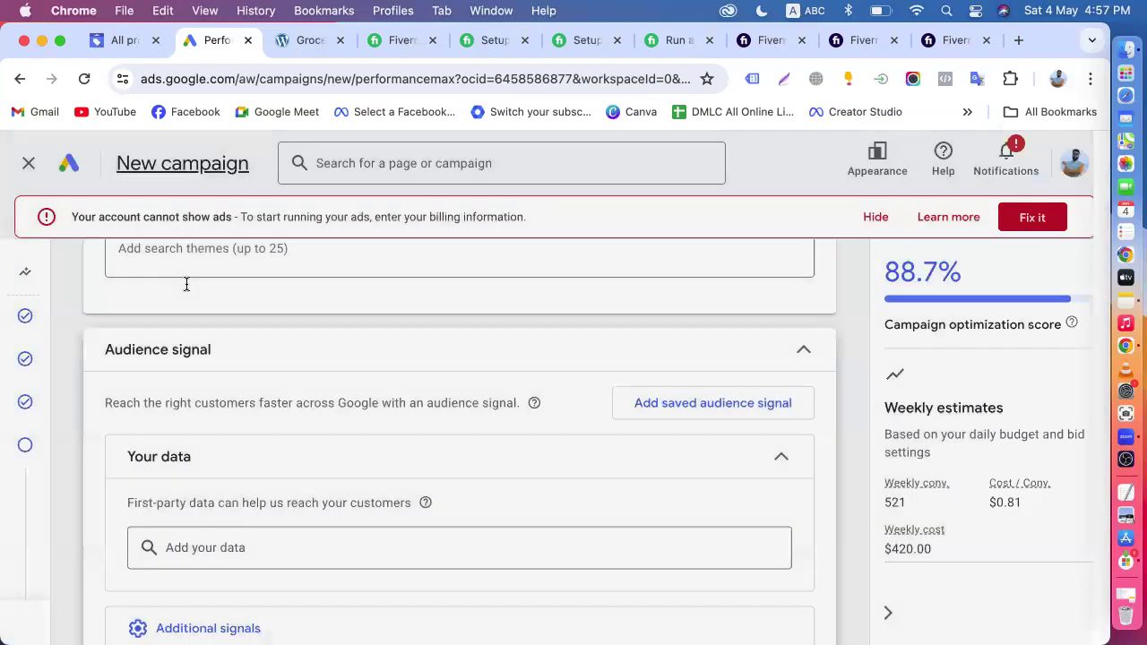
# - Open the saved audience signals and start a new audience signal to look over its sections
pyautogui.click(733, 405)
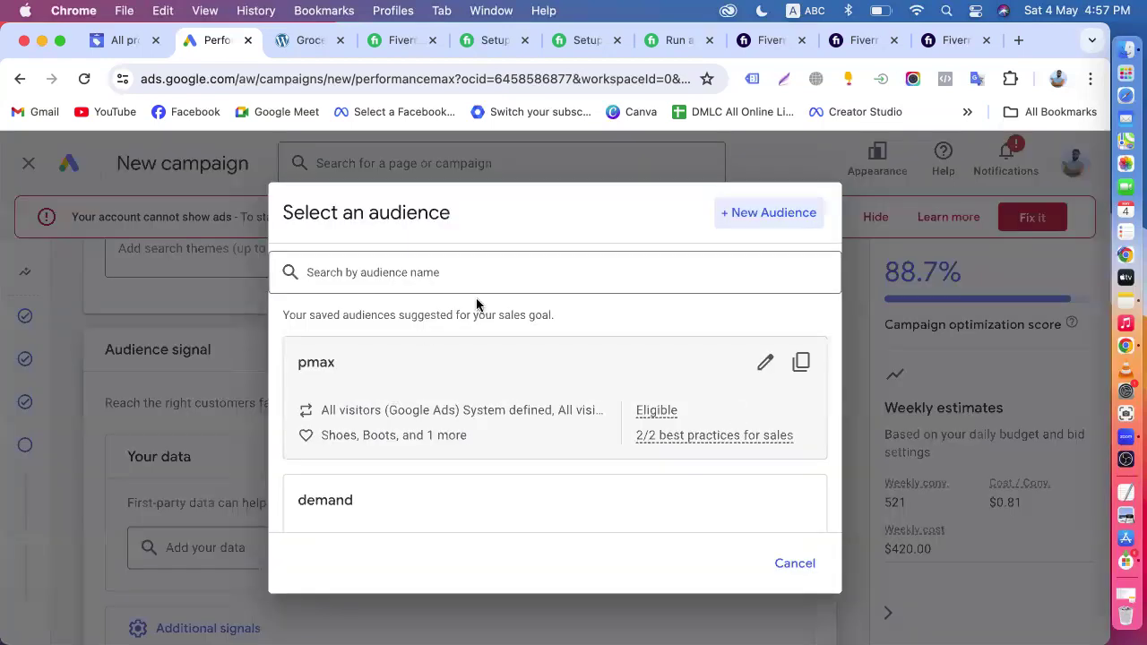
pyautogui.click(744, 224)
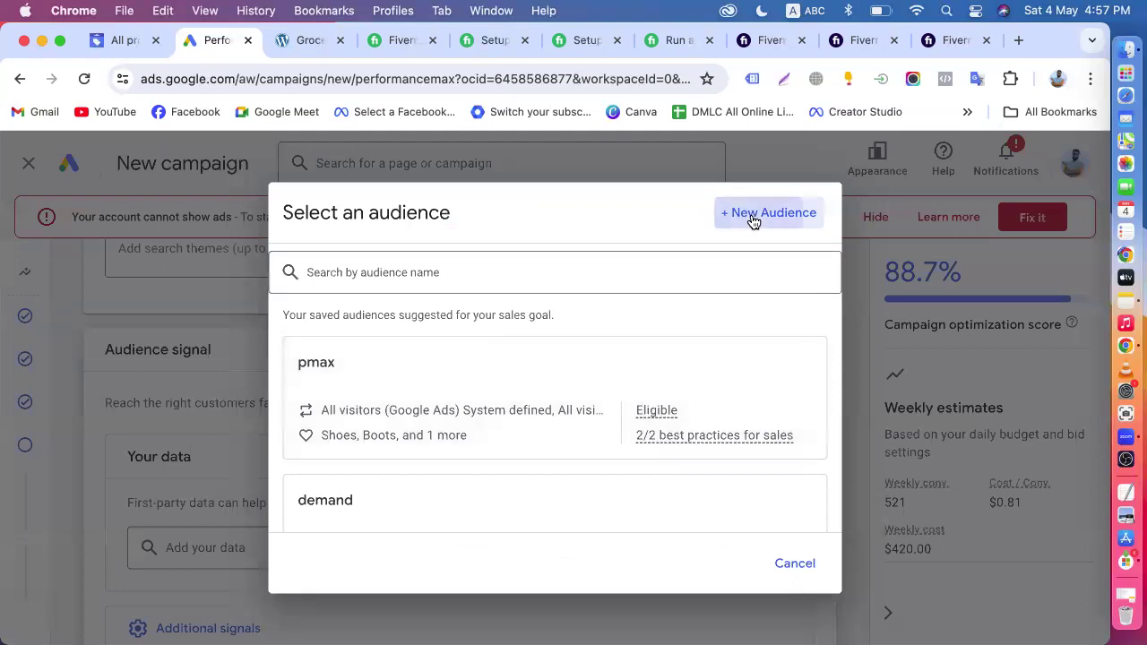
pyautogui.scroll(-2, 513, 428)
pyautogui.scroll(2, 514, 428)
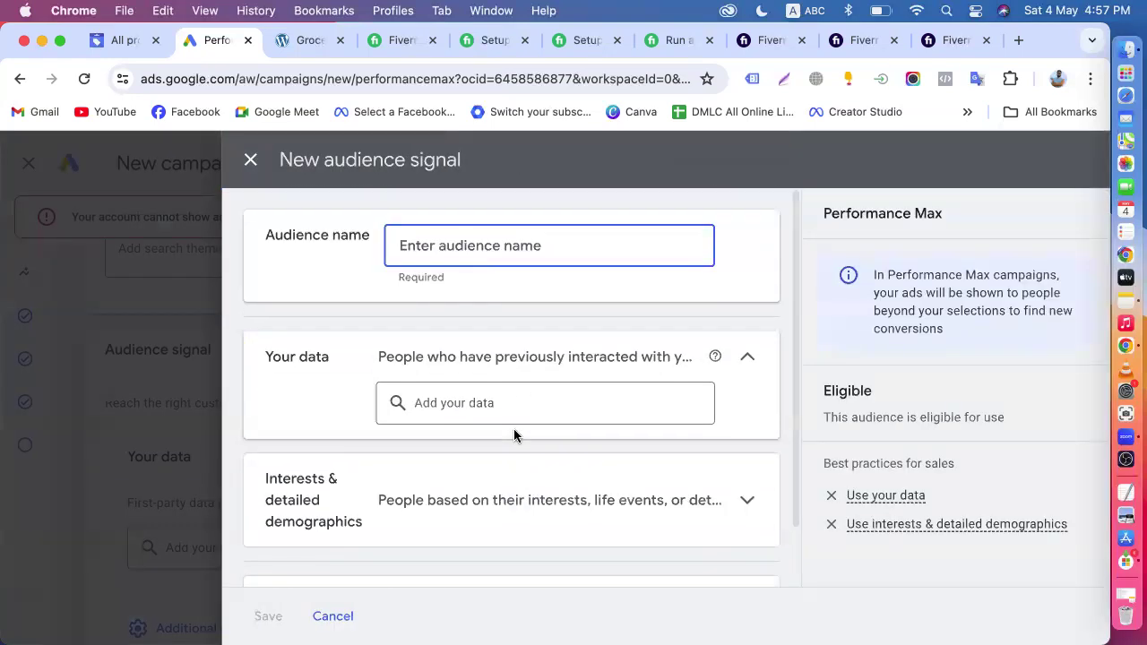
# - Examine the new segment types for the audience's first-party data and peek at Audience manager, then return to the new audience signal
pyautogui.click(463, 403)
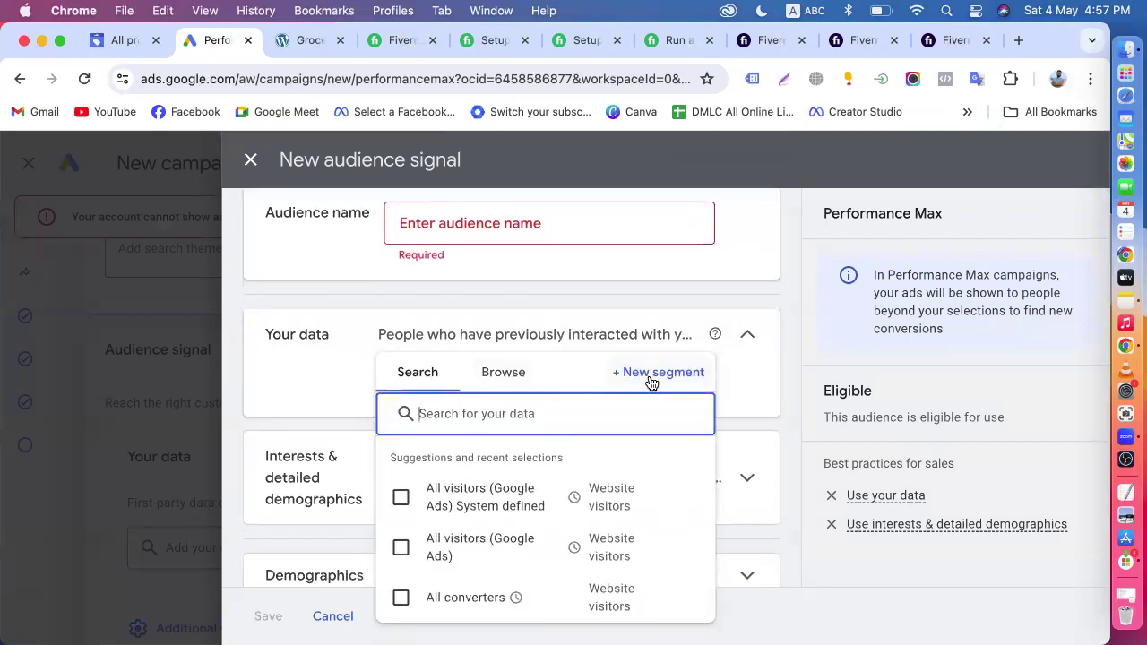
pyautogui.click(651, 380)
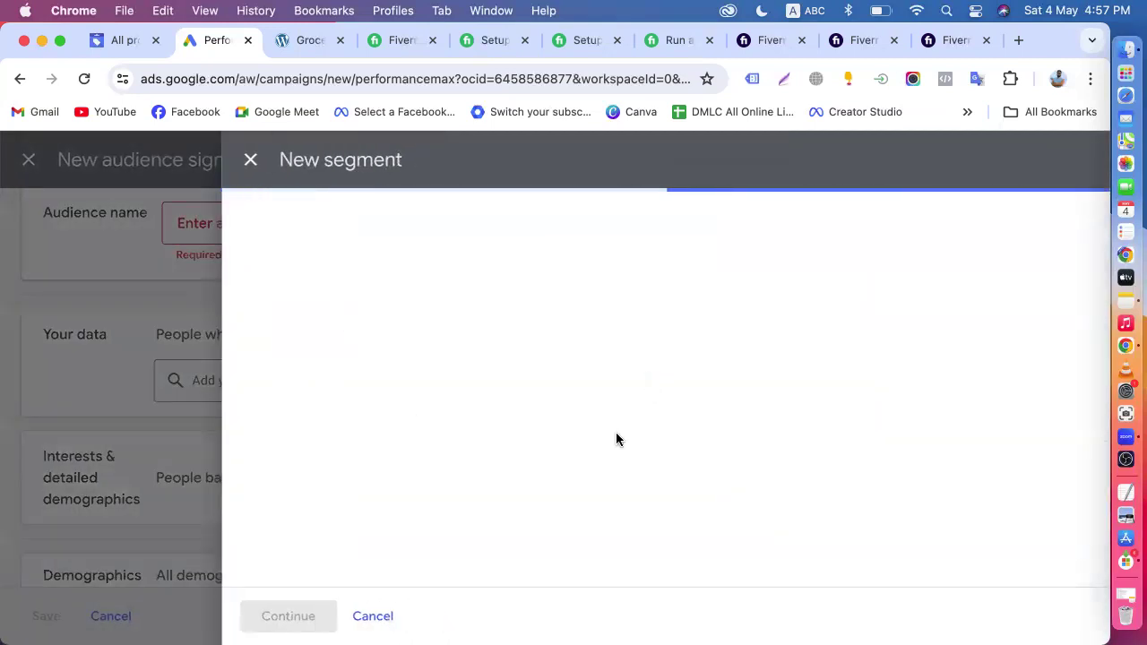
pyautogui.scroll(-5, 430, 363)
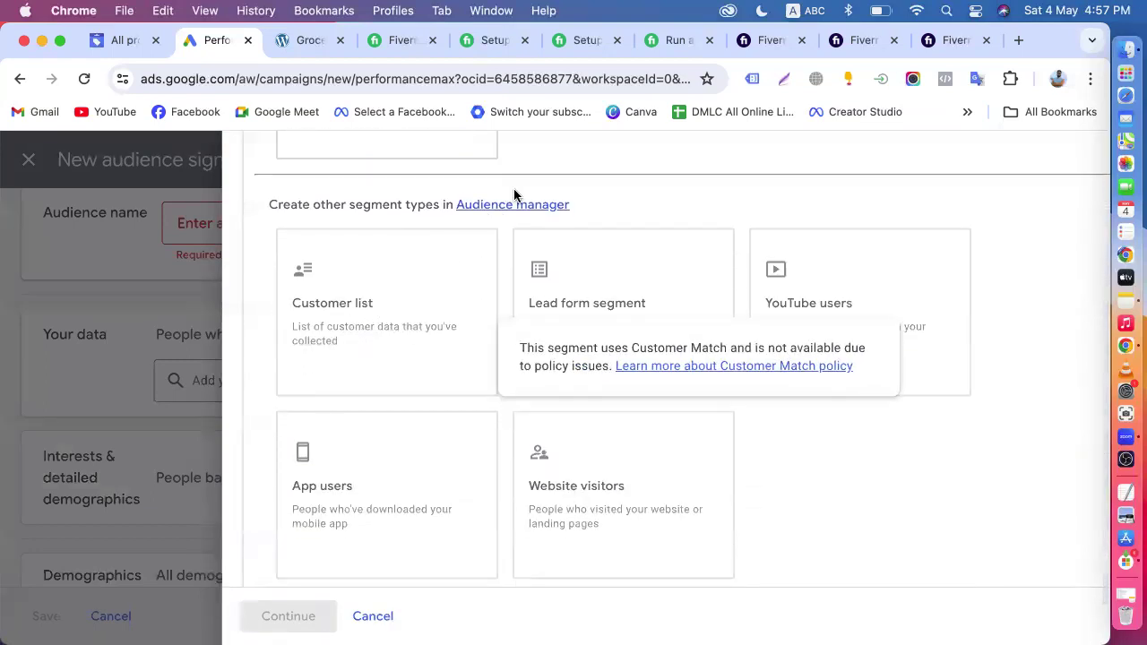
pyautogui.scroll(-1, 573, 529)
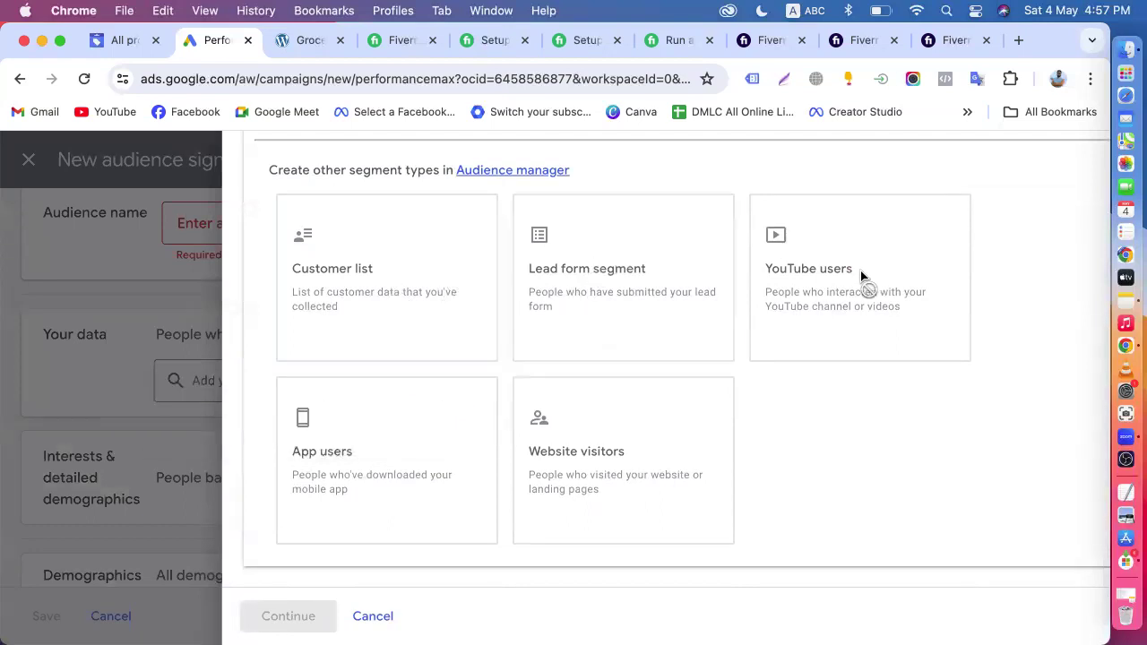
pyautogui.scroll(5, 499, 253)
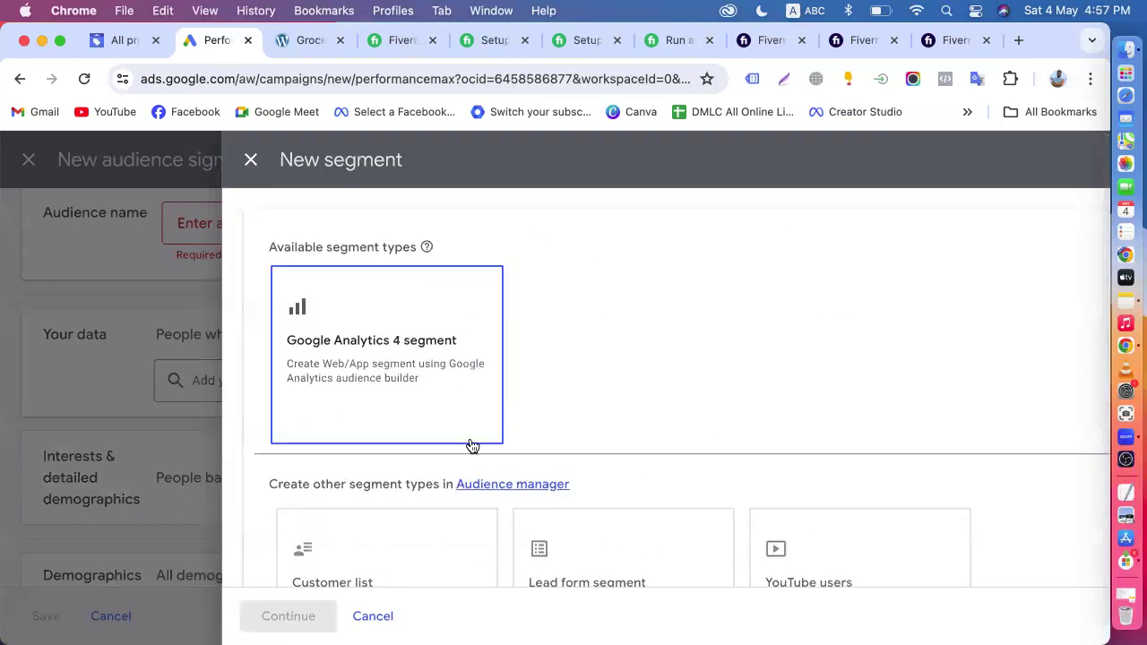
pyautogui.click(500, 486)
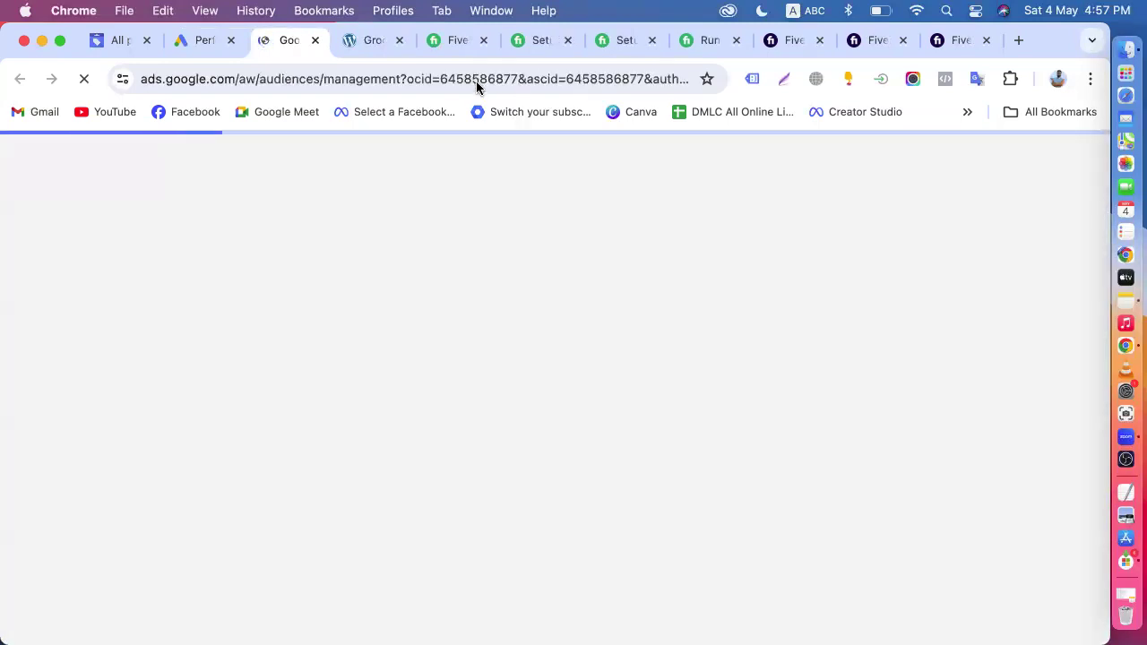
pyautogui.click(314, 40)
pyautogui.click(250, 159)
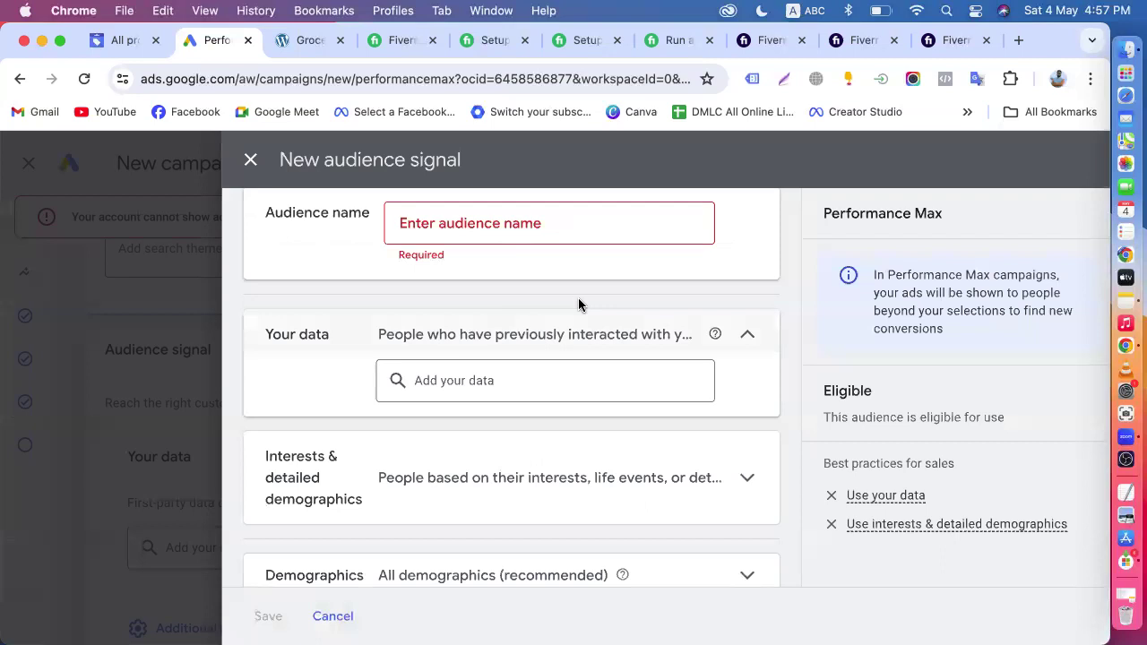
# - Review the interests, demographics and additional demographics options of the new audience signal, and cancel its creation
pyautogui.click(478, 379)
pyautogui.click(341, 469)
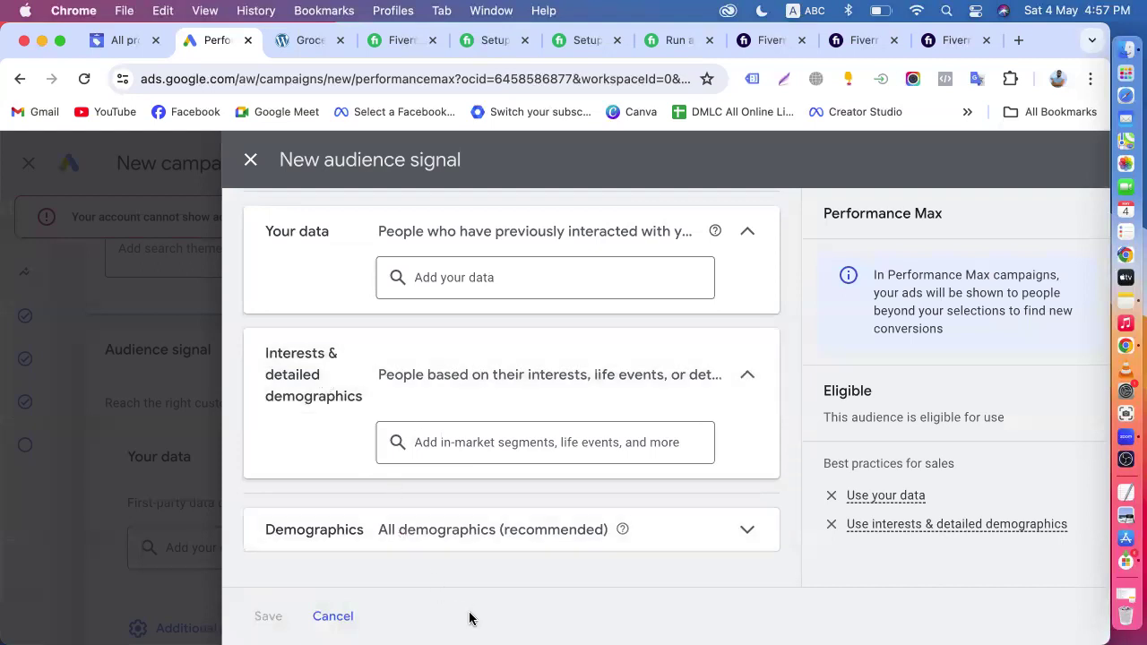
pyautogui.click(405, 531)
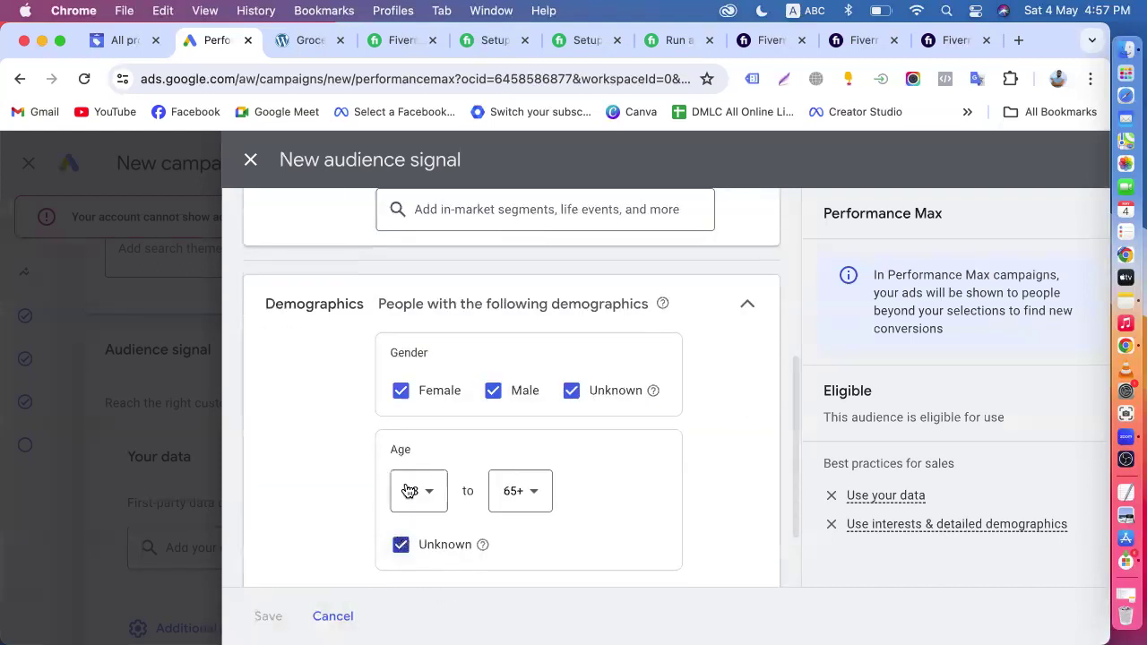
pyautogui.click(410, 507)
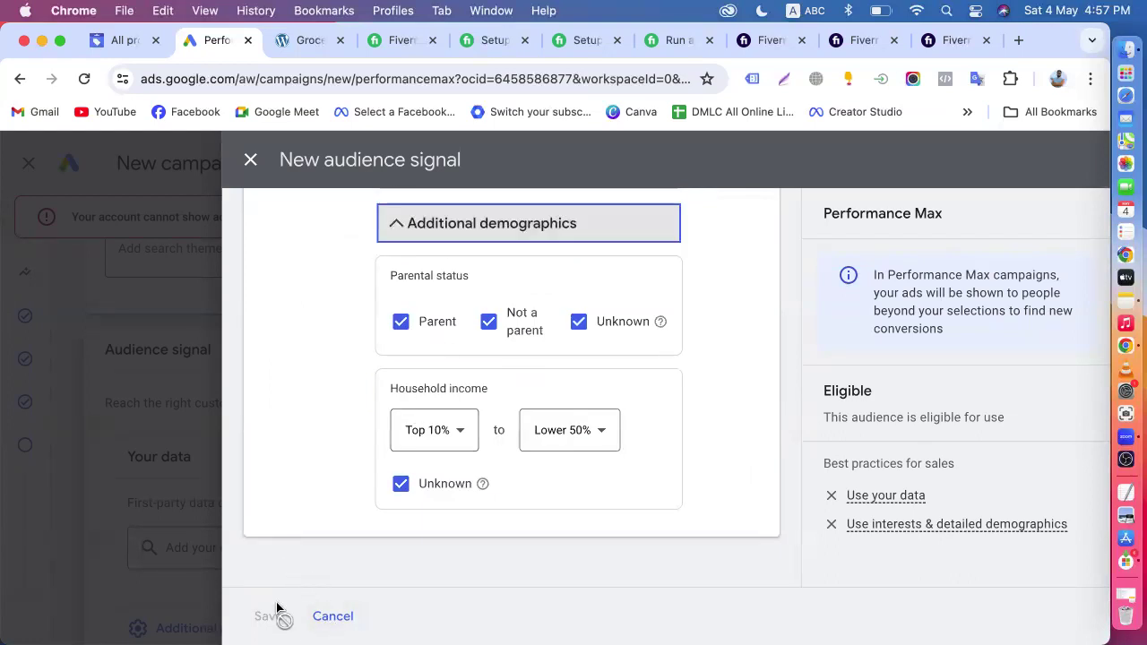
pyautogui.click(339, 629)
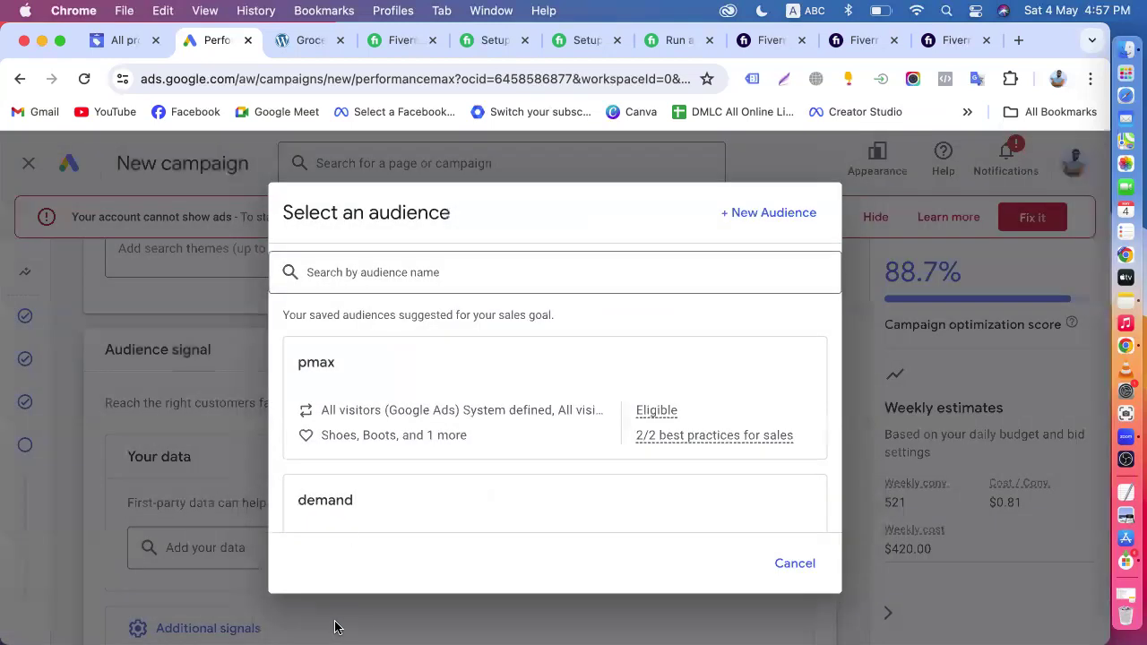
# - Look through the saved pmax and demand audiences and close the list without selecting one
pyautogui.scroll(-3, 418, 440)
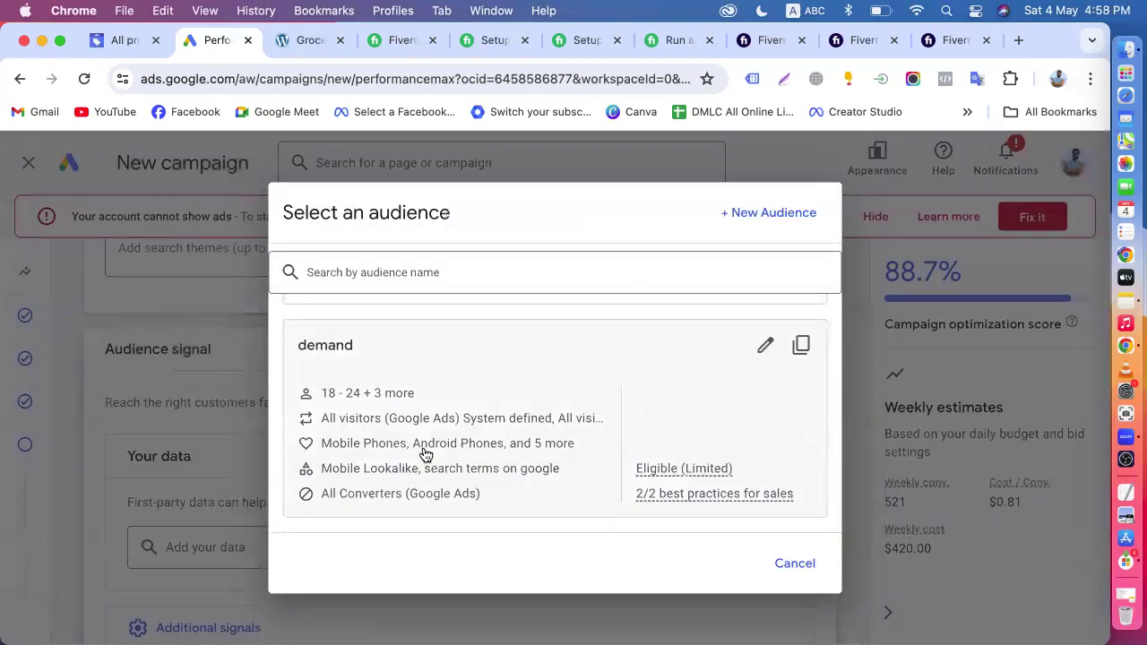
pyautogui.scroll(3, 499, 454)
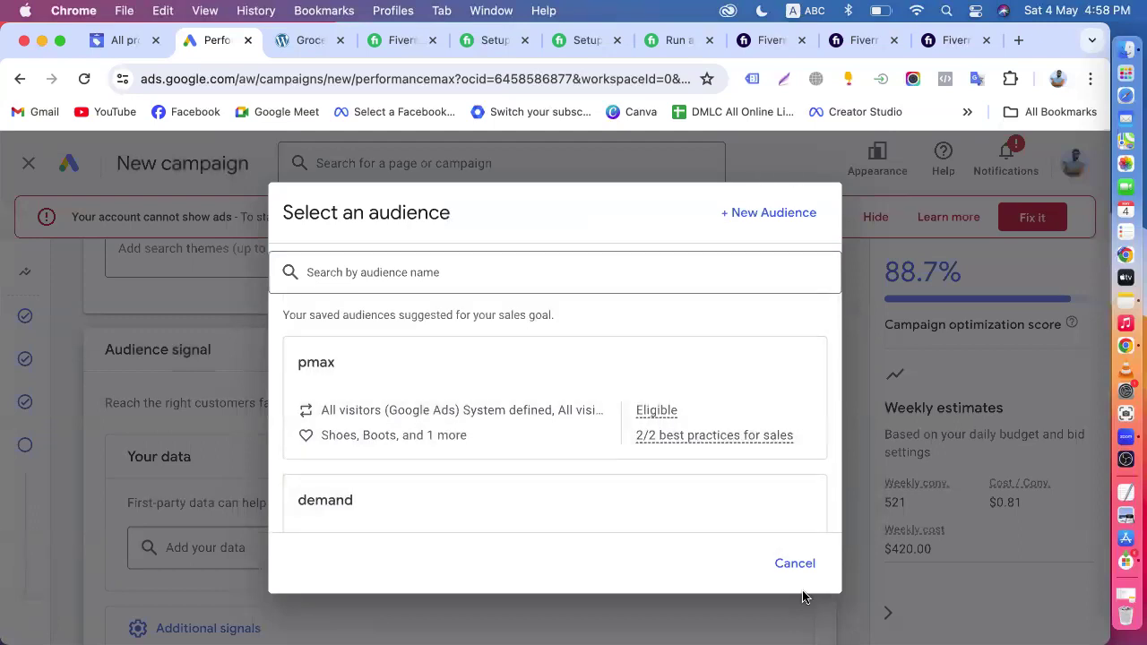
pyautogui.click(796, 568)
# - Try out "pm" and "demand" as the optional audience name, erasing each entry
pyautogui.scroll(-2, 341, 543)
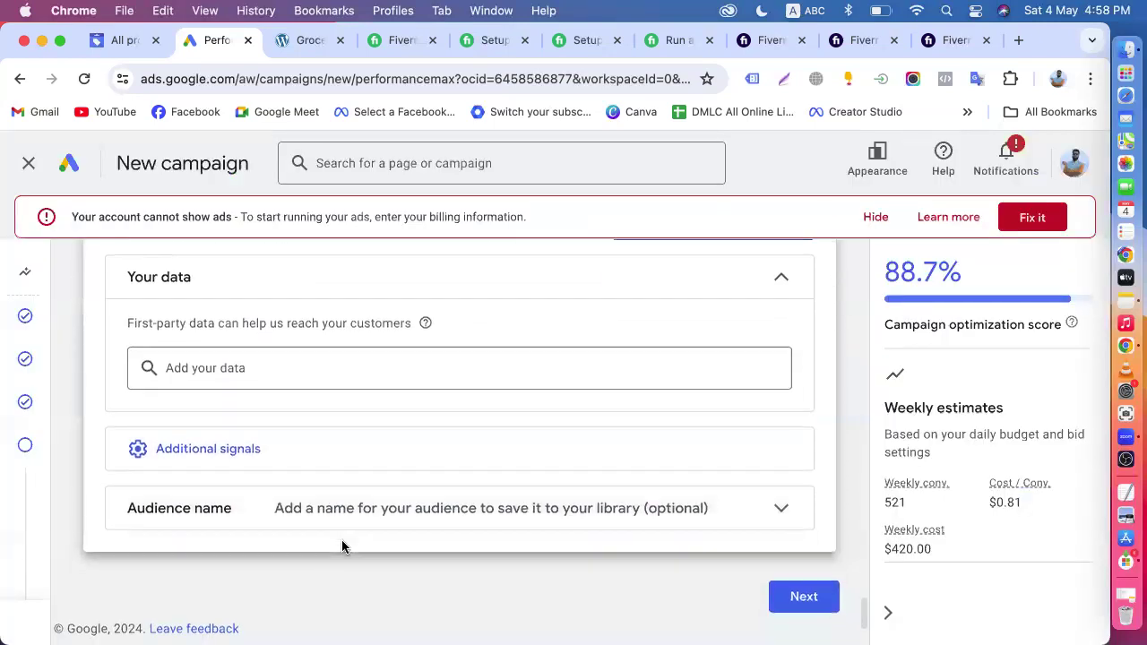
pyautogui.click(336, 509)
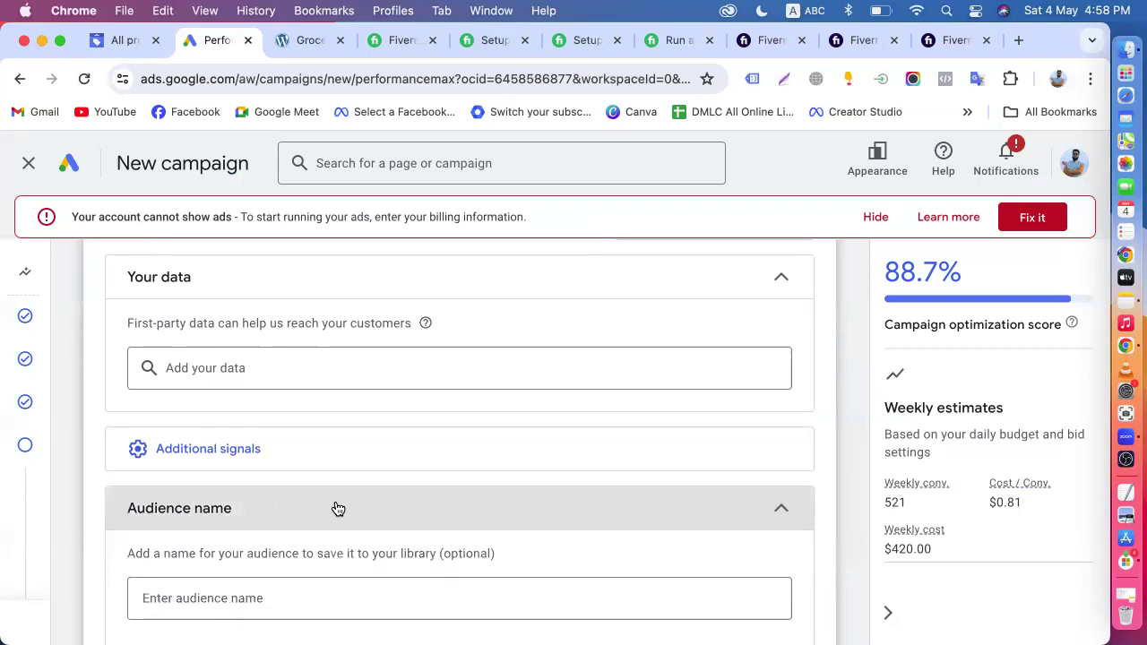
pyautogui.scroll(-3, 338, 509)
pyautogui.click(234, 491)
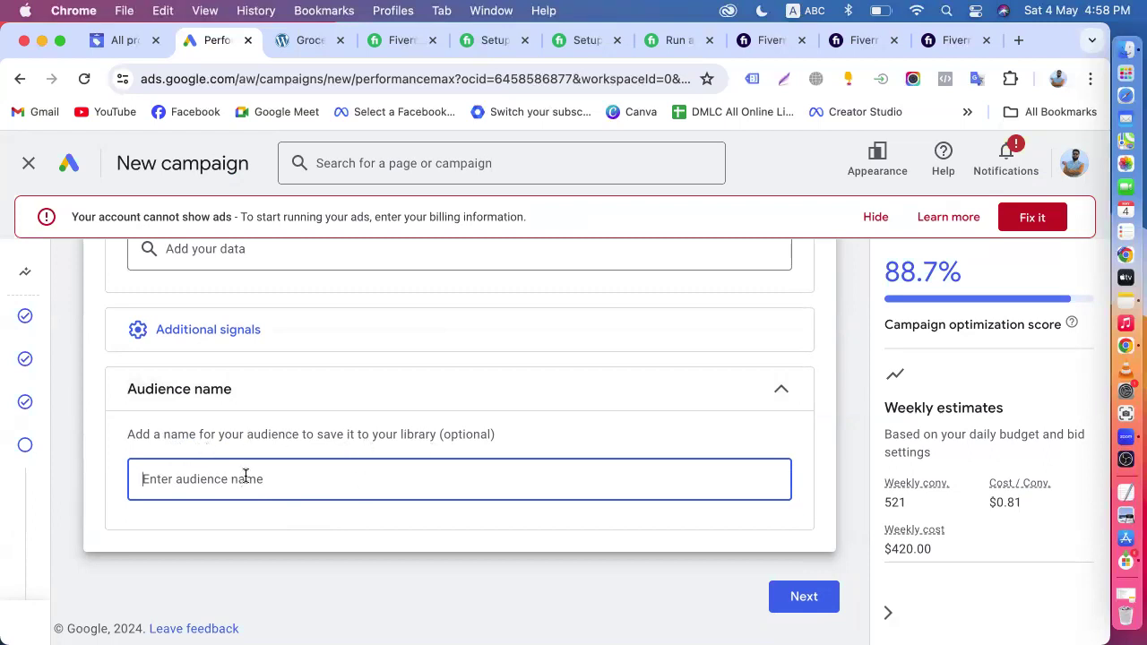
pyautogui.write('pm')
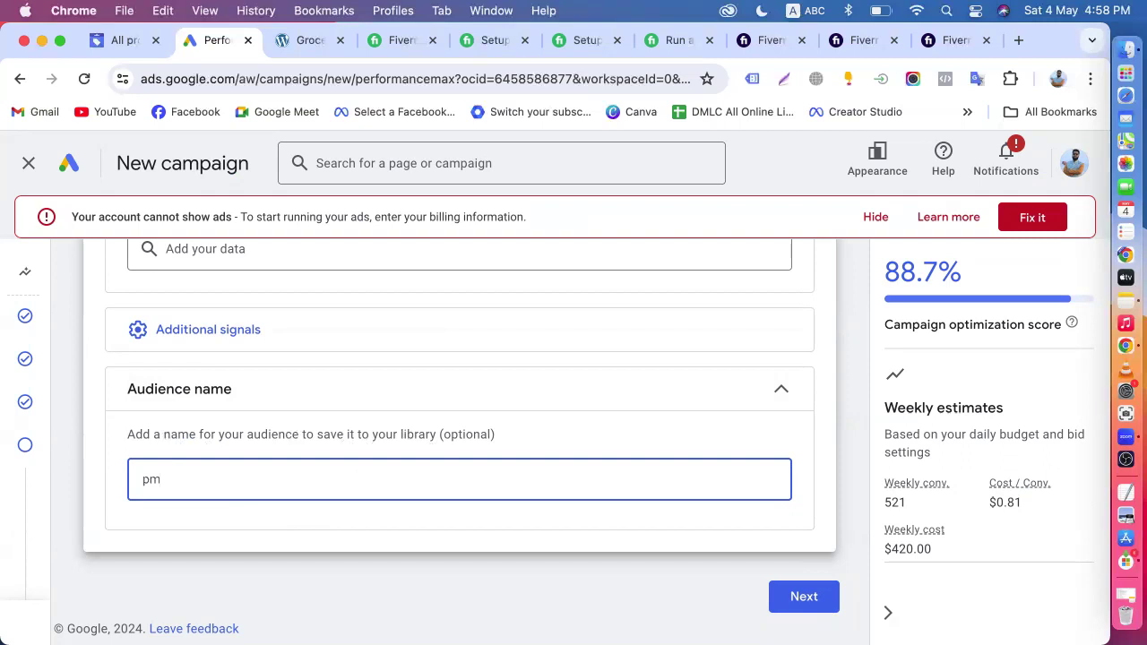
pyautogui.press('BackSpace')
pyautogui.press('BackSpace')
pyautogui.write('demand')
pyautogui.press('BackSpace')
pyautogui.press('BackSpace')
pyautogui.press('BackSpace')
pyautogui.press('BackSpace')
pyautogui.press('BackSpace')
pyautogui.press('BackSpace')
# - Look back over the search themes, headlines and additional asset types such as promotions, structured snippets and lead forms
pyautogui.scroll(10, 232, 452)
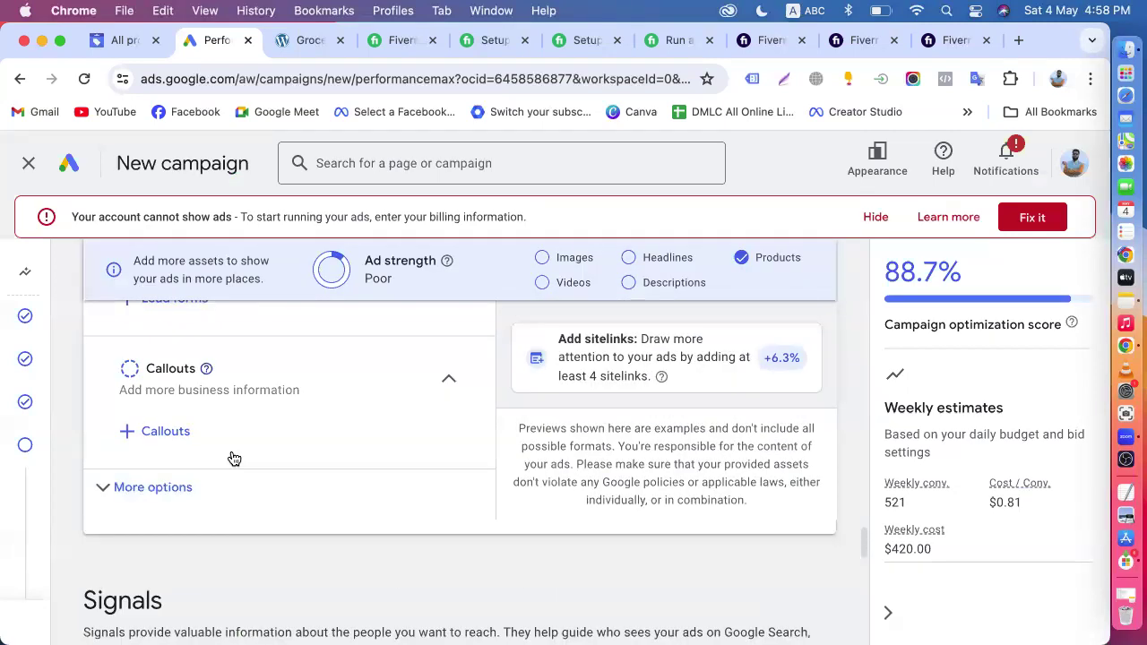
pyautogui.scroll(-2, 232, 459)
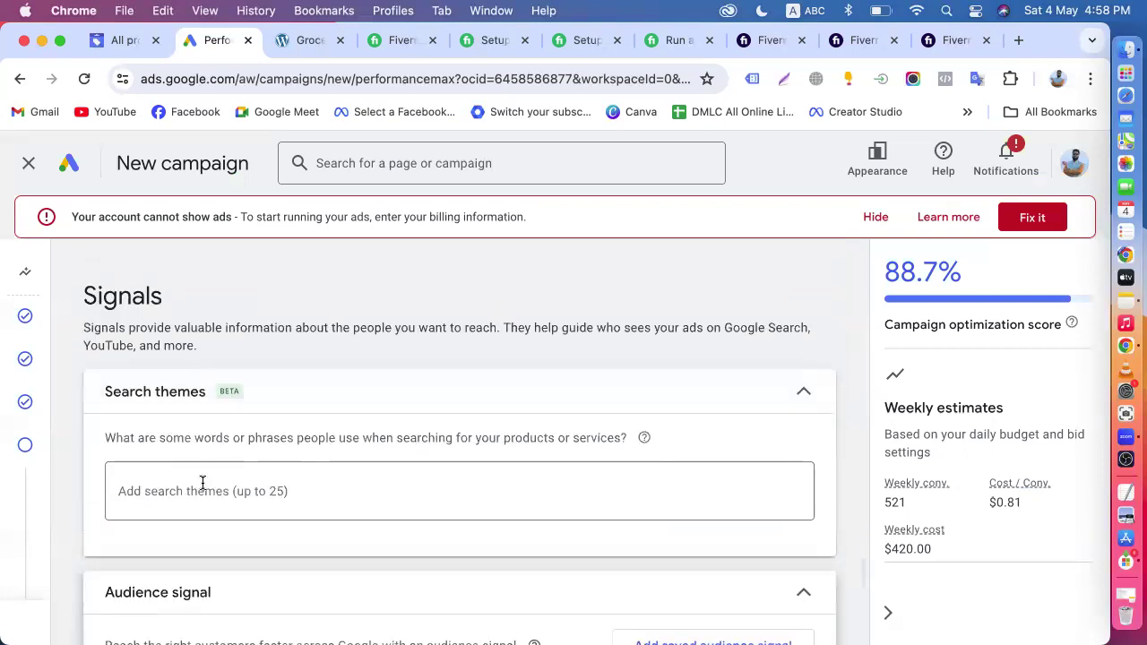
pyautogui.click(203, 483)
pyautogui.scroll(15, 202, 483)
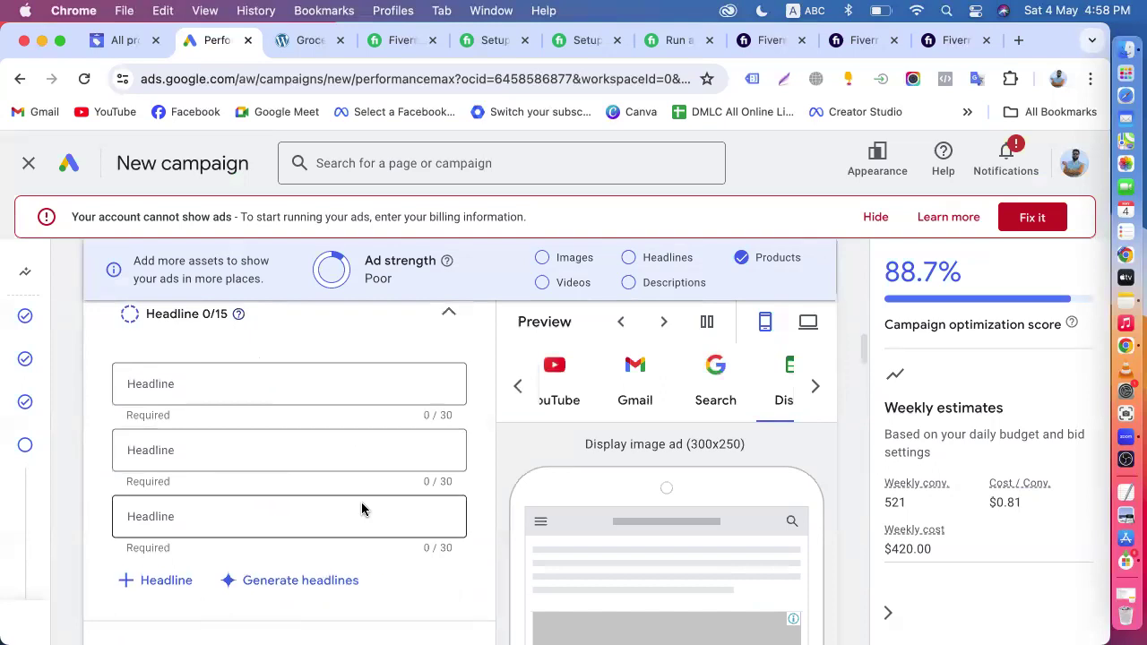
pyautogui.scroll(-15, 361, 508)
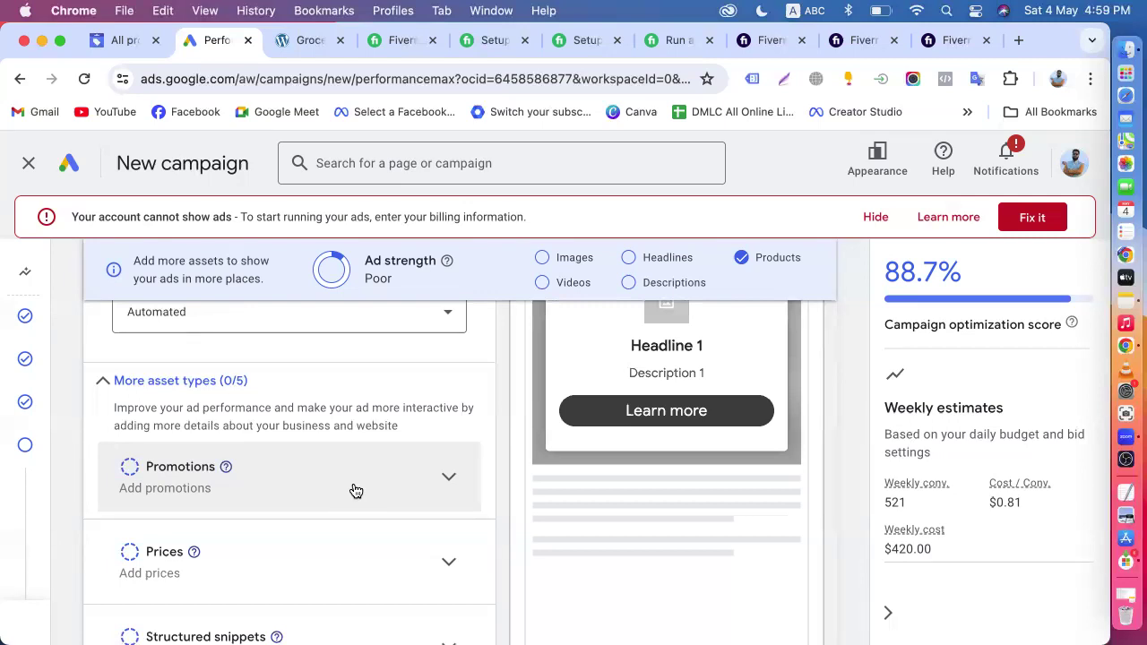
pyautogui.scroll(-3, 296, 492)
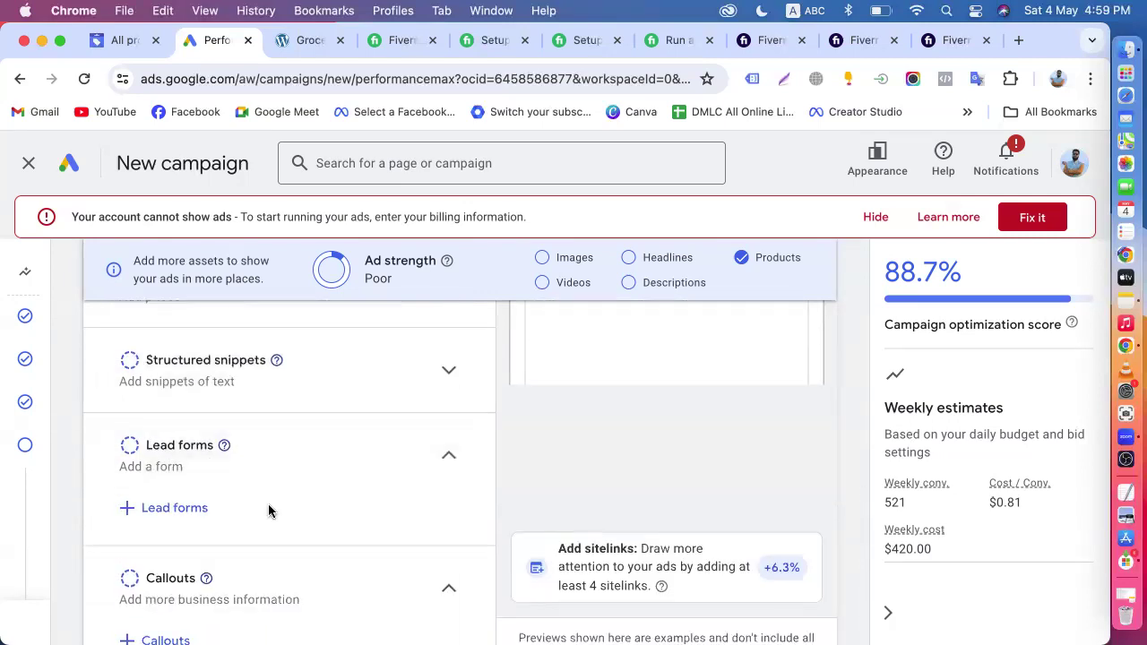
# - Review the empty search themes field and the audience signal's first-party data, additional signals and audience name sections
pyautogui.scroll(-8, 271, 494)
pyautogui.click(278, 488)
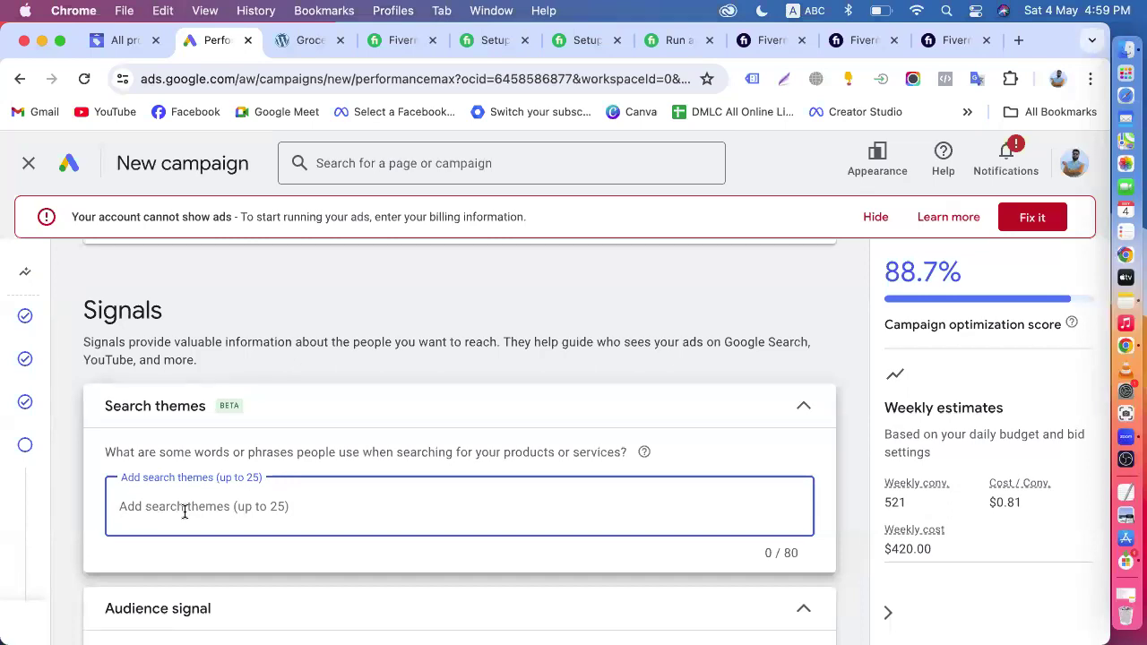
pyautogui.scroll(-2, 182, 511)
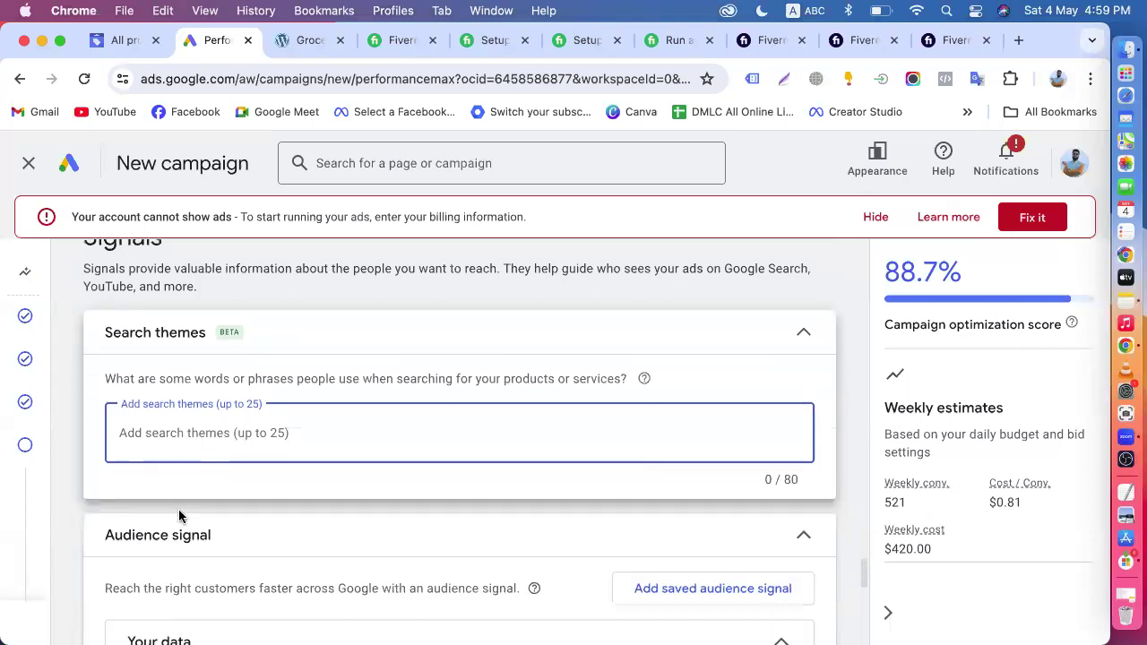
pyautogui.scroll(-3, 222, 430)
pyautogui.scroll(-2, 221, 435)
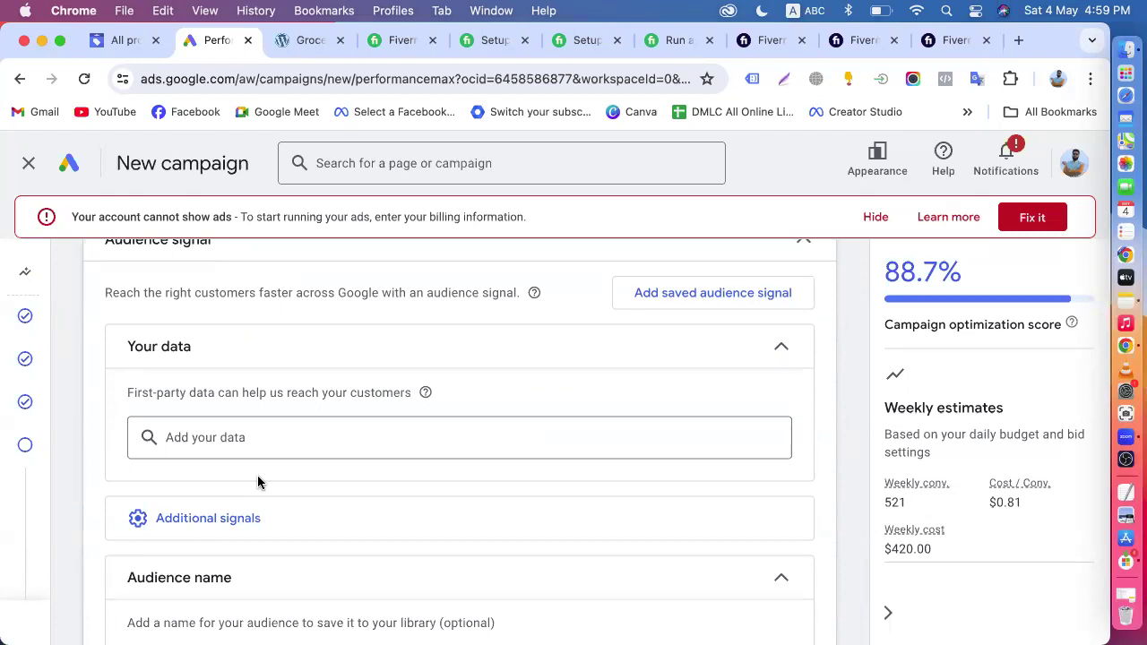
pyautogui.scroll(5, 257, 482)
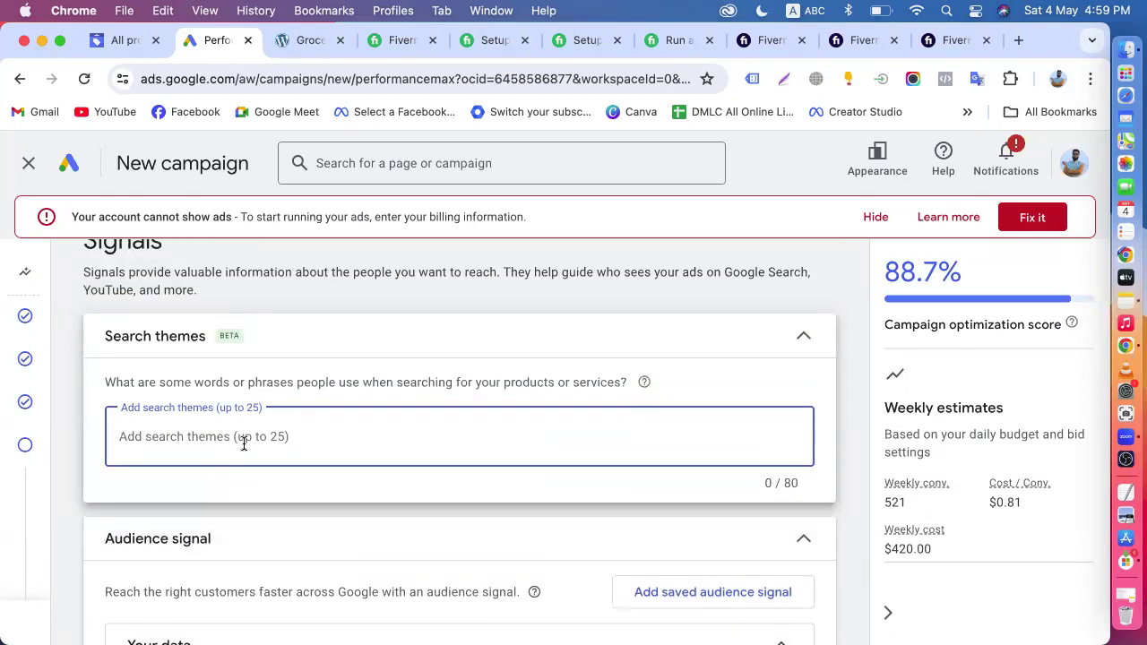
pyautogui.scroll(15, 242, 442)
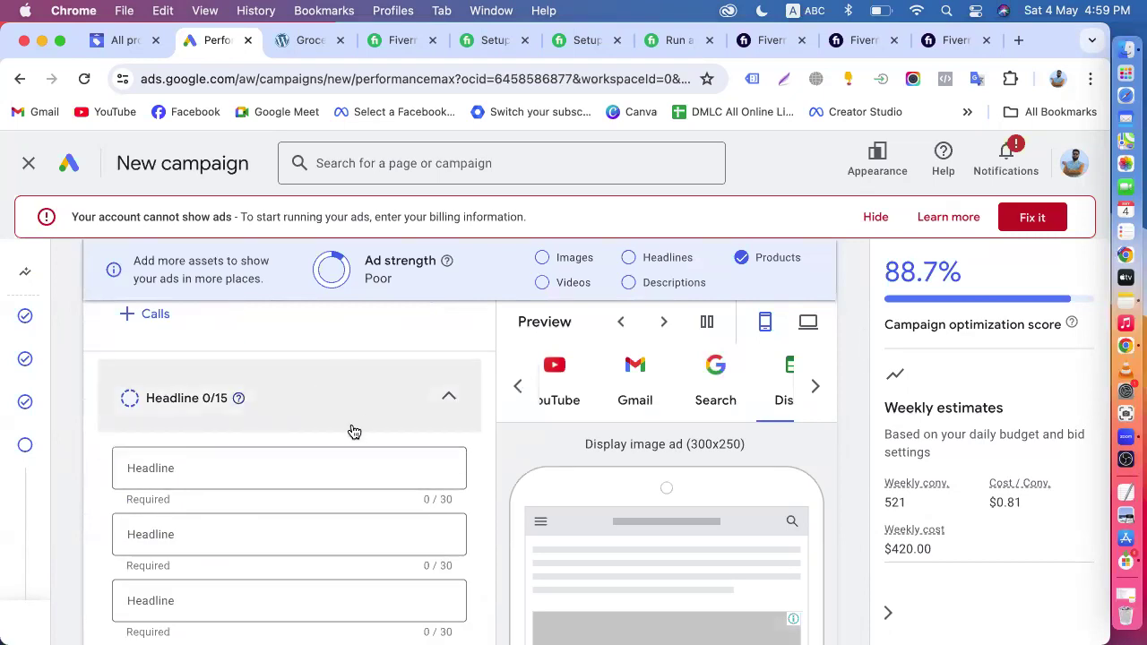
# - Look back over the asset group's listing groups, final URL, business name, lead forms, callouts and other asset types
pyautogui.scroll(-15, 354, 432)
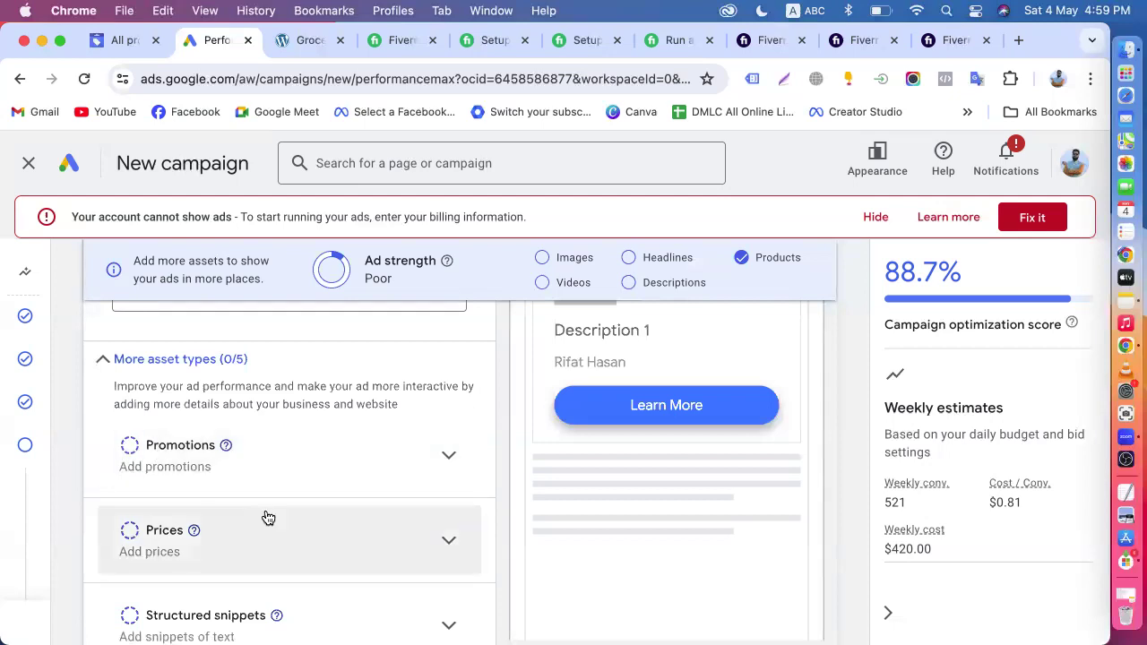
pyautogui.scroll(-5, 242, 515)
pyautogui.scroll(10, 302, 448)
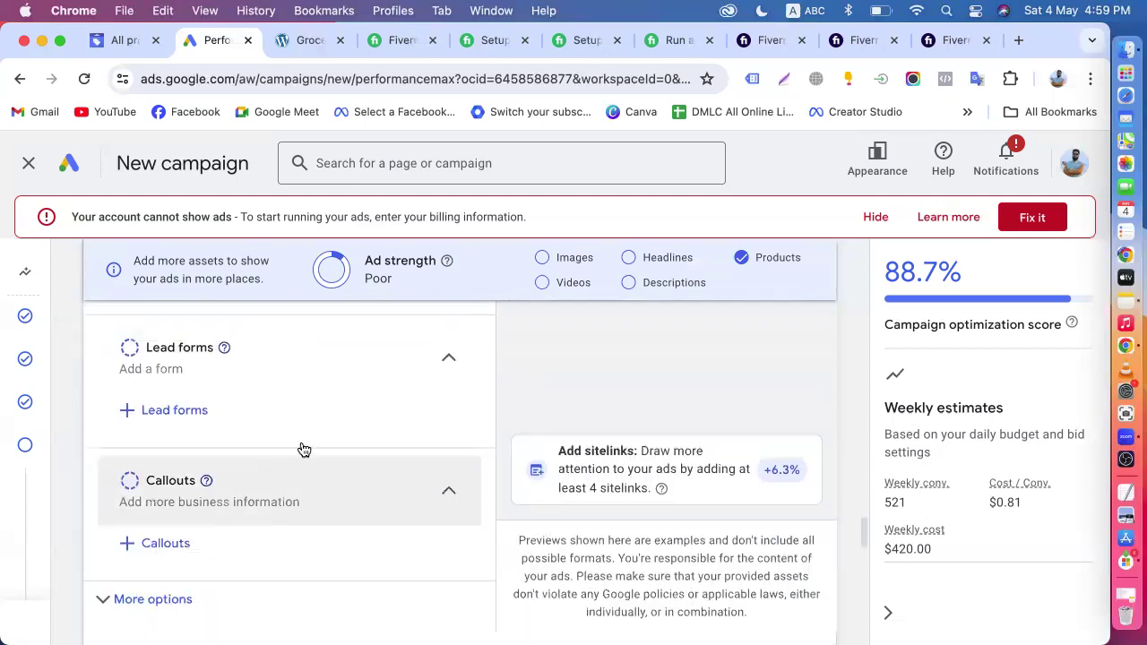
pyautogui.scroll(10, 283, 430)
pyautogui.scroll(-3, 291, 514)
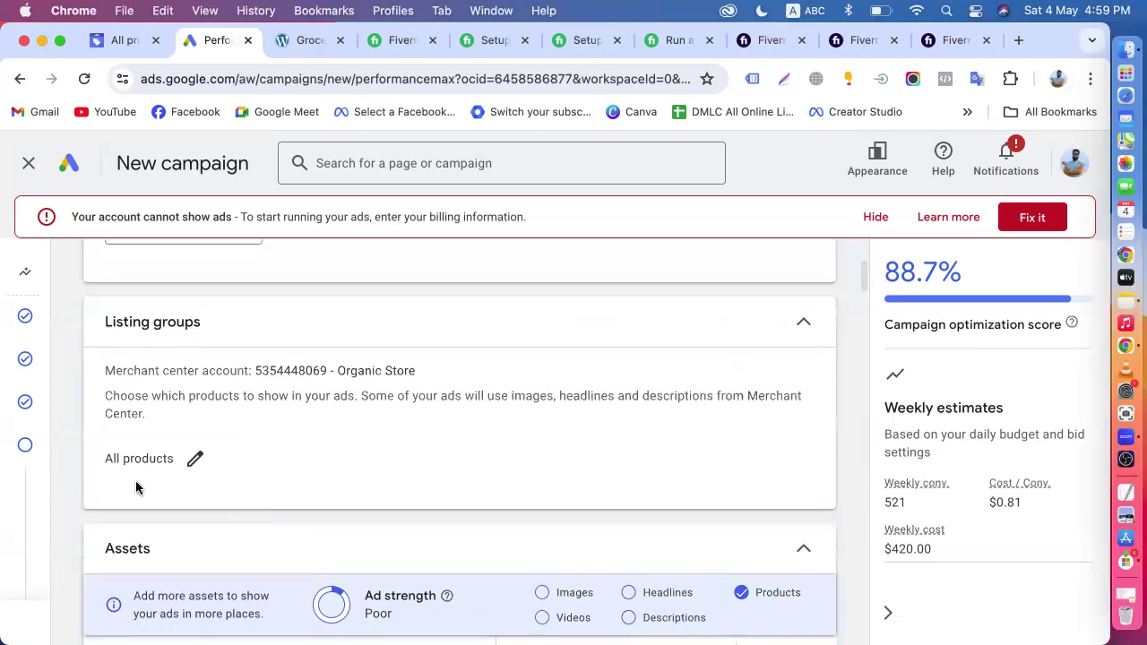
pyautogui.scroll(-15, 334, 405)
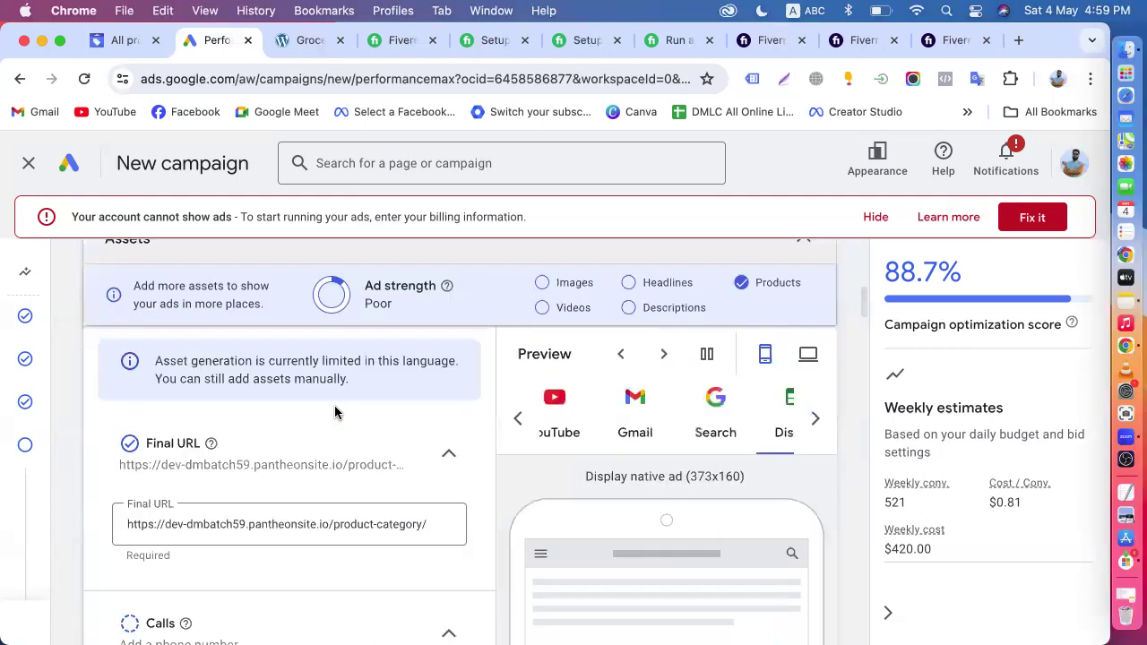
pyautogui.scroll(-6, 233, 448)
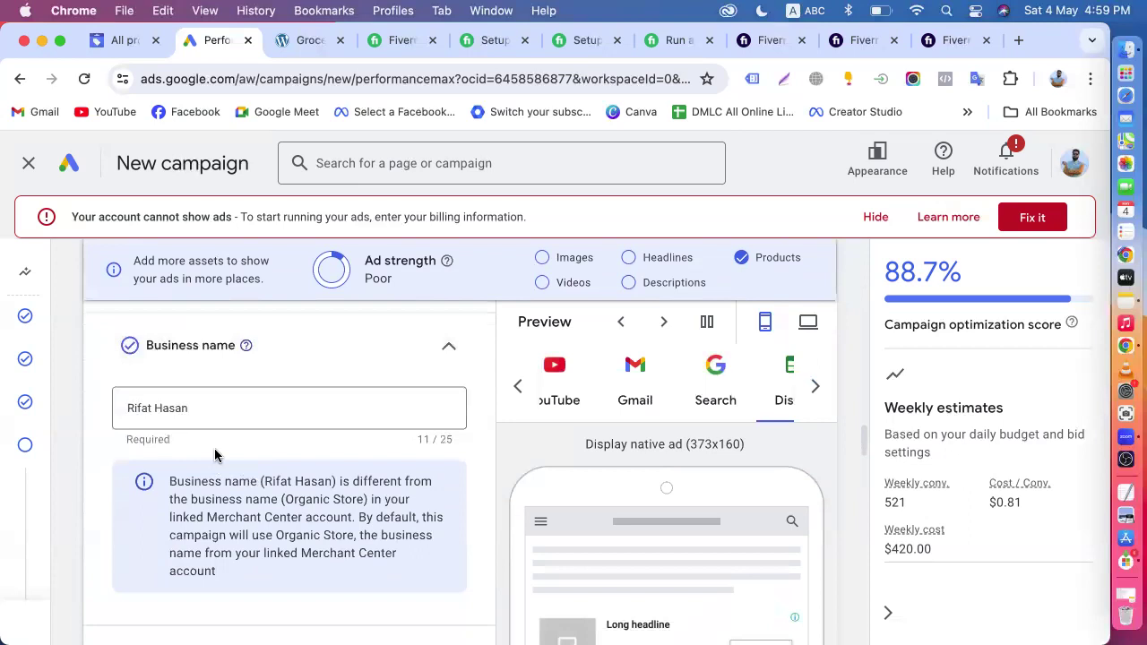
pyautogui.scroll(-10, 250, 412)
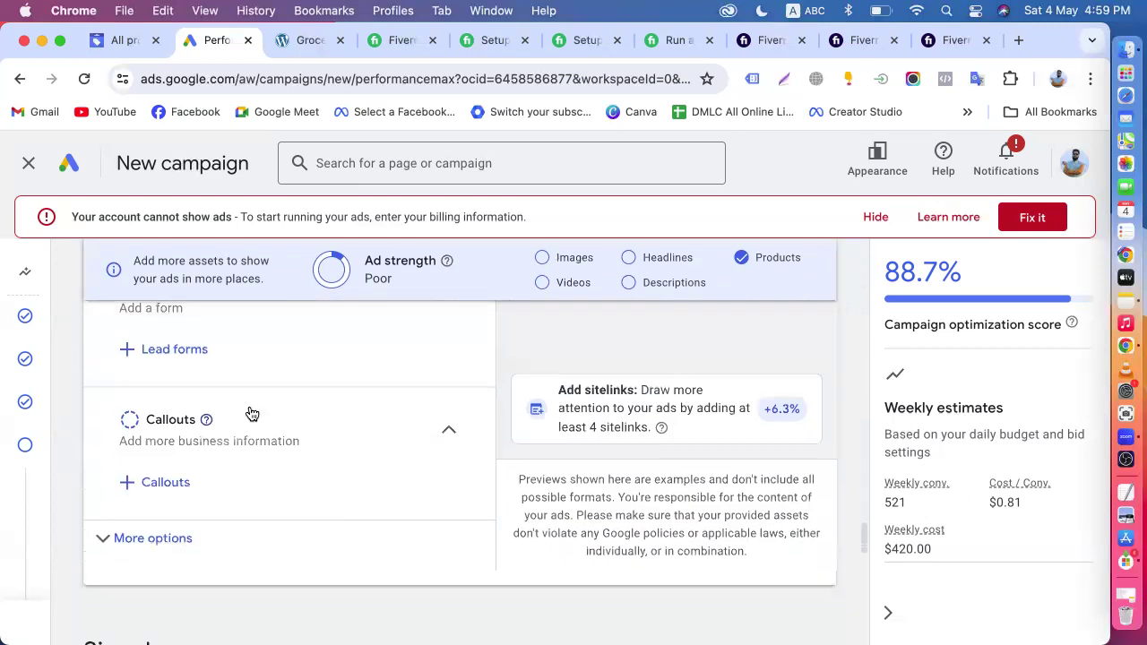
pyautogui.scroll(-4, 250, 411)
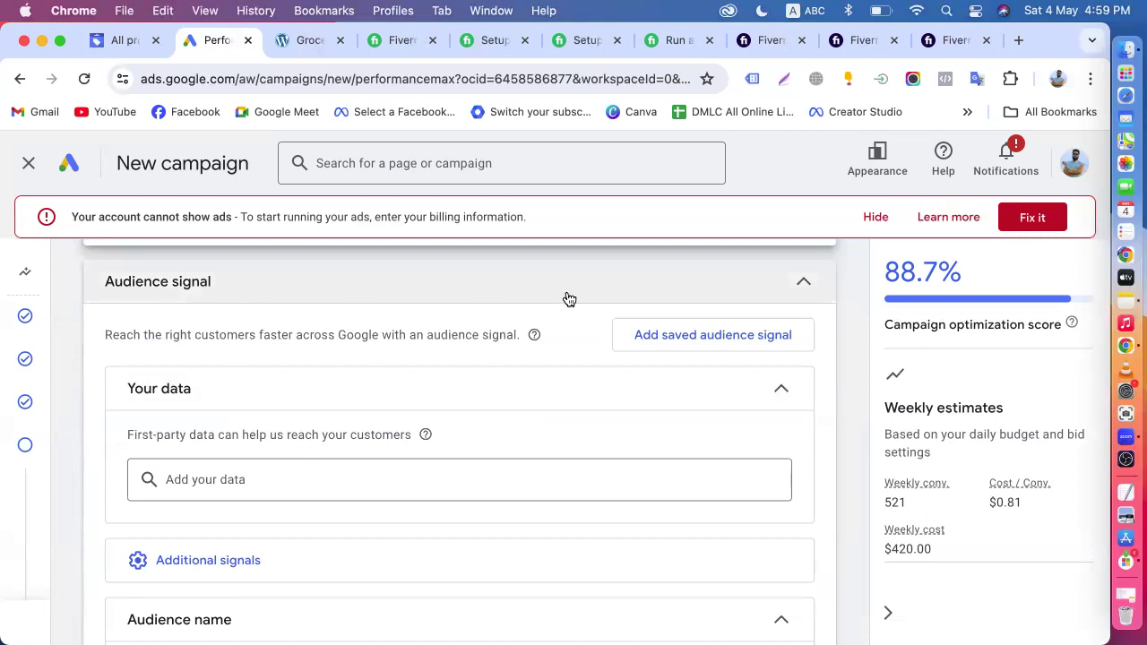
# - Look over the new audience signal form from the saved audience selection, and close both without adding an audience
pyautogui.click(668, 335)
pyautogui.click(755, 224)
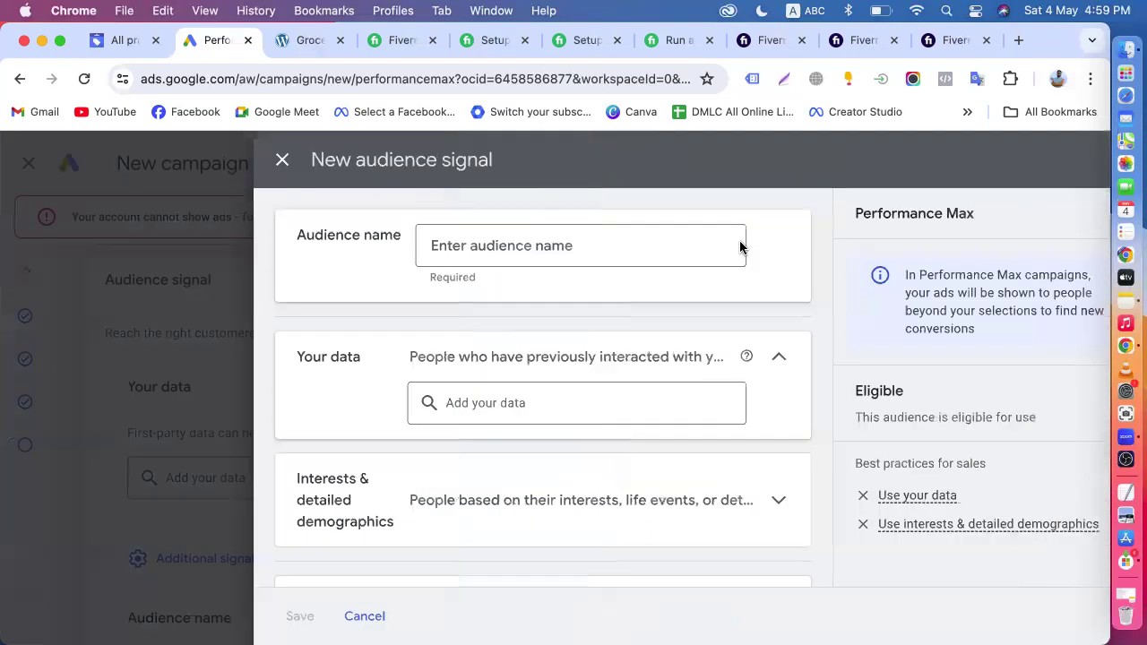
pyautogui.scroll(-2, 589, 533)
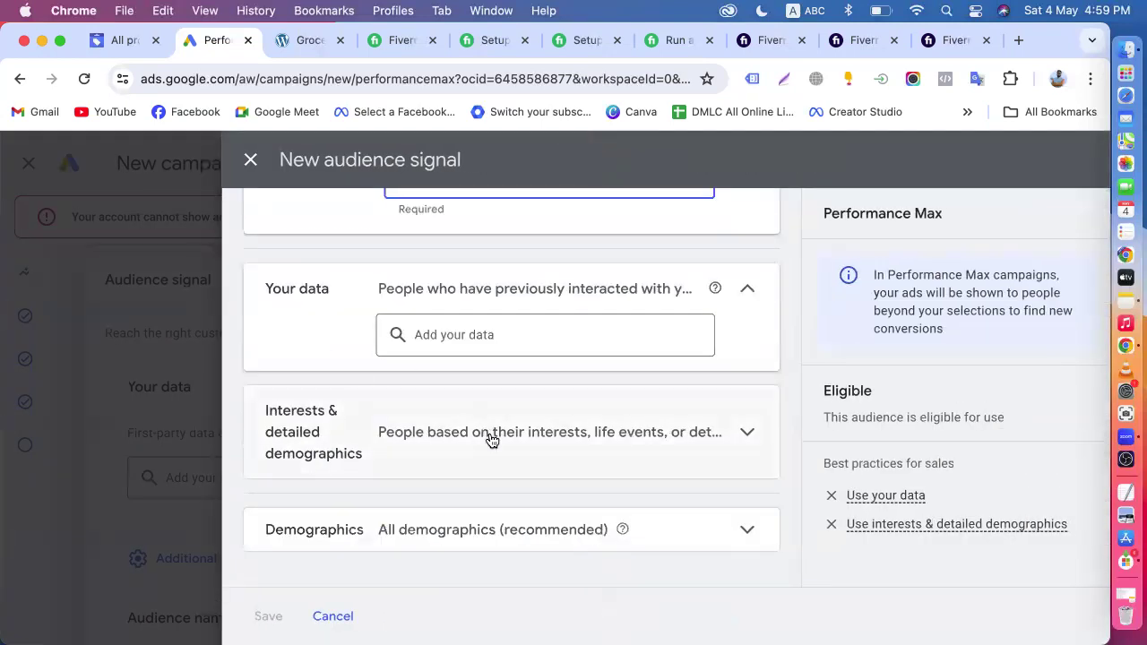
pyautogui.click(250, 160)
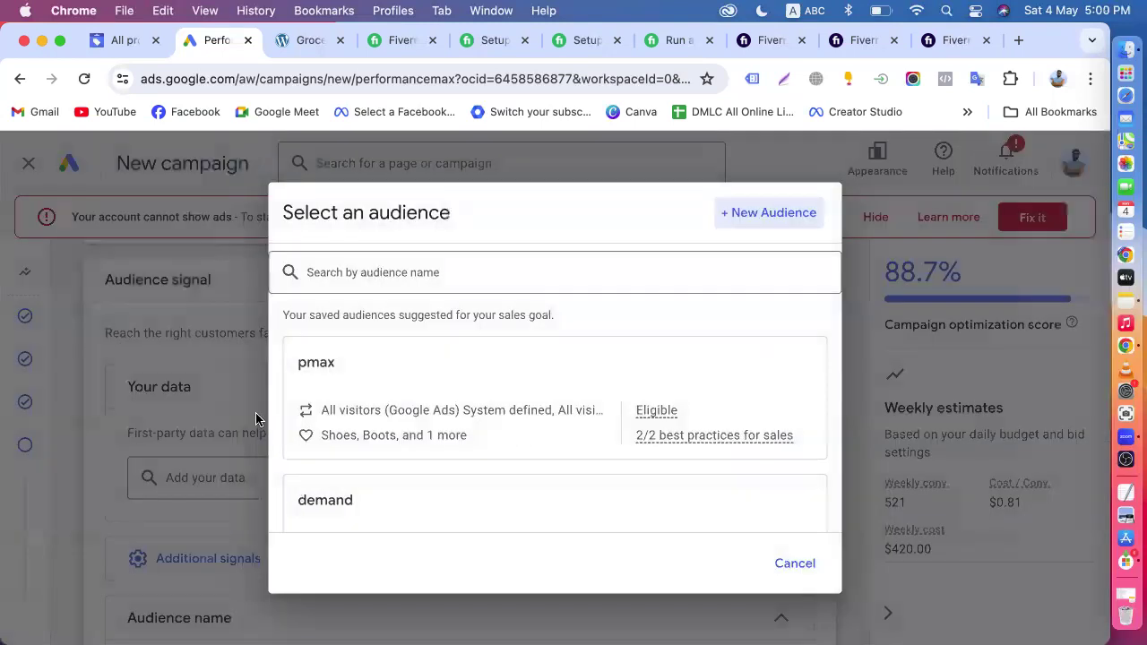
pyautogui.click(777, 574)
# - Look at the suggested website visitor and converter segments for the audience signal's first-party data and close the list without adding any
pyautogui.scroll(-3, 225, 512)
pyautogui.click(240, 366)
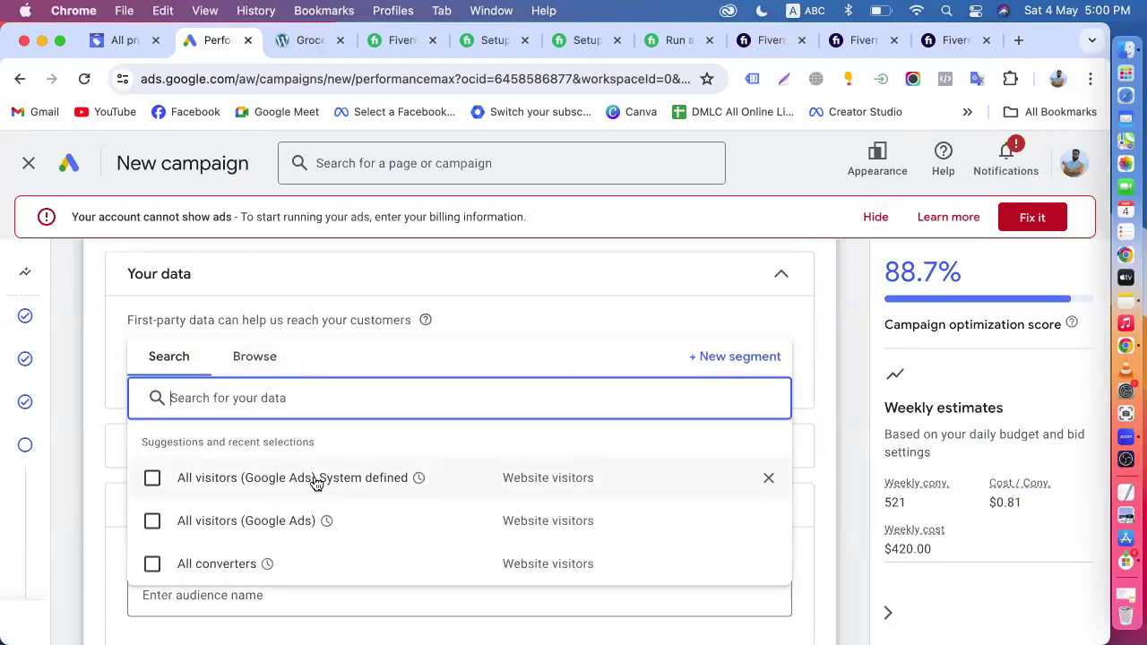
pyautogui.click(152, 478)
pyautogui.click(155, 534)
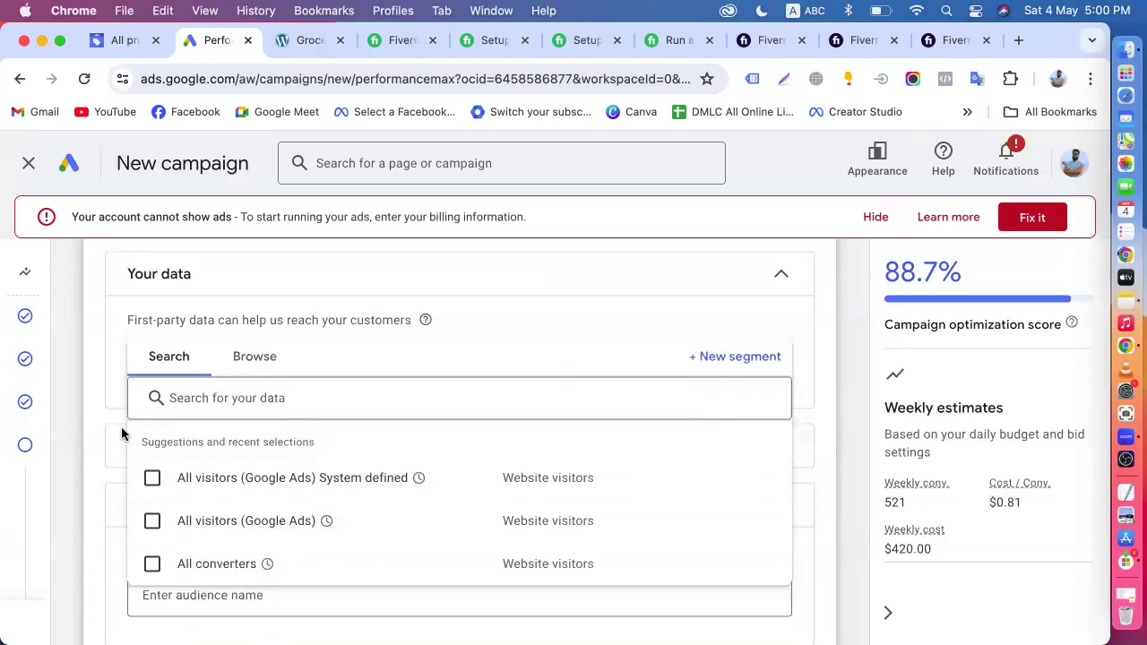
pyautogui.click(90, 425)
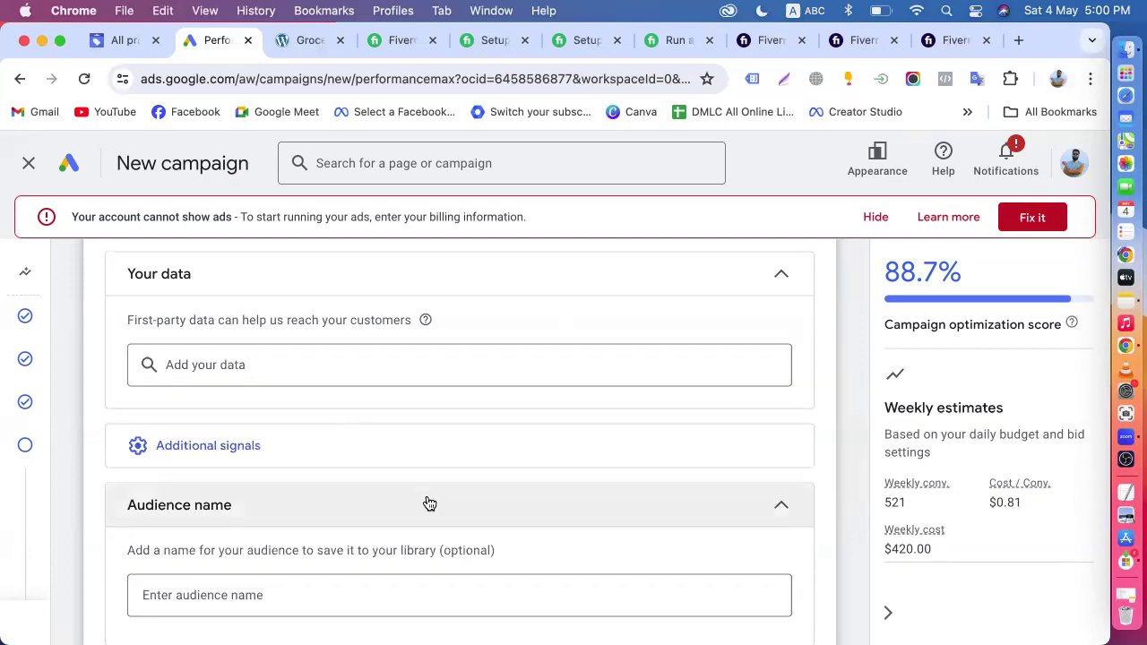
# - Continue to the budget page, set a custom average daily budget of $50, and proceed to the campaign summary
pyautogui.scroll(-3, 427, 502)
pyautogui.click(804, 596)
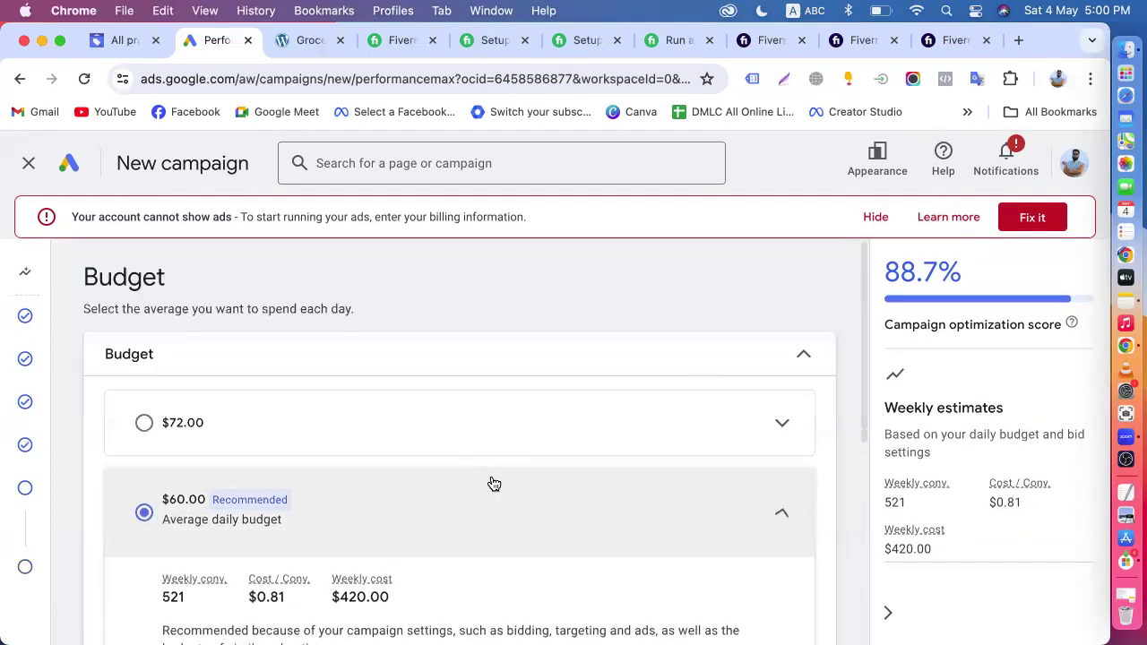
pyautogui.scroll(-3, 358, 488)
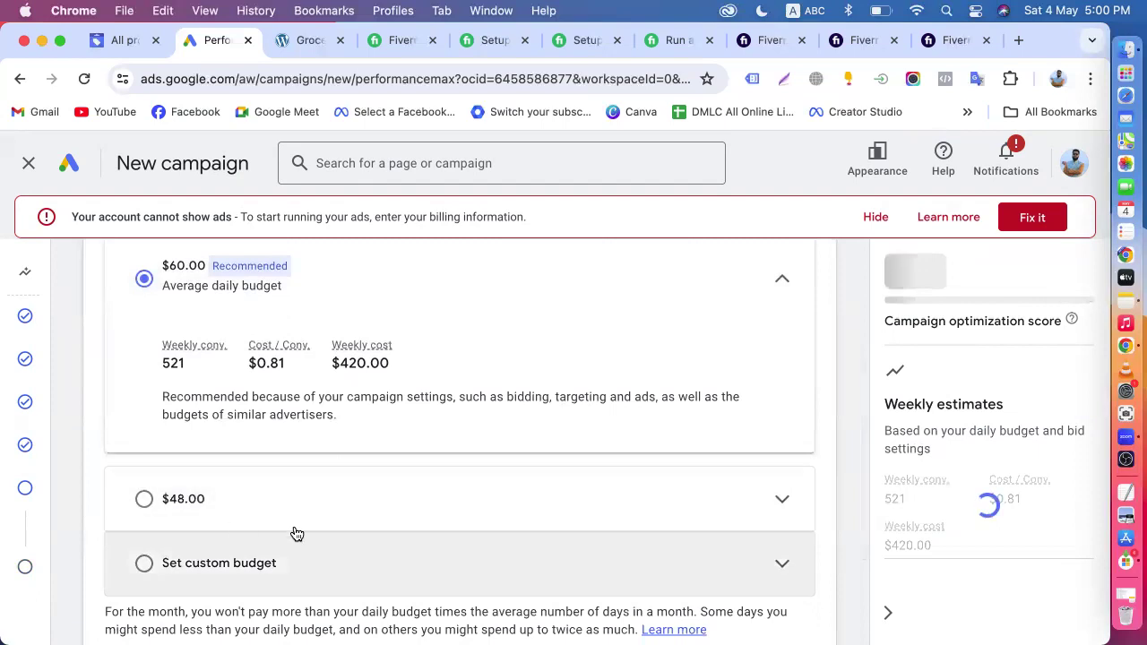
pyautogui.click(268, 566)
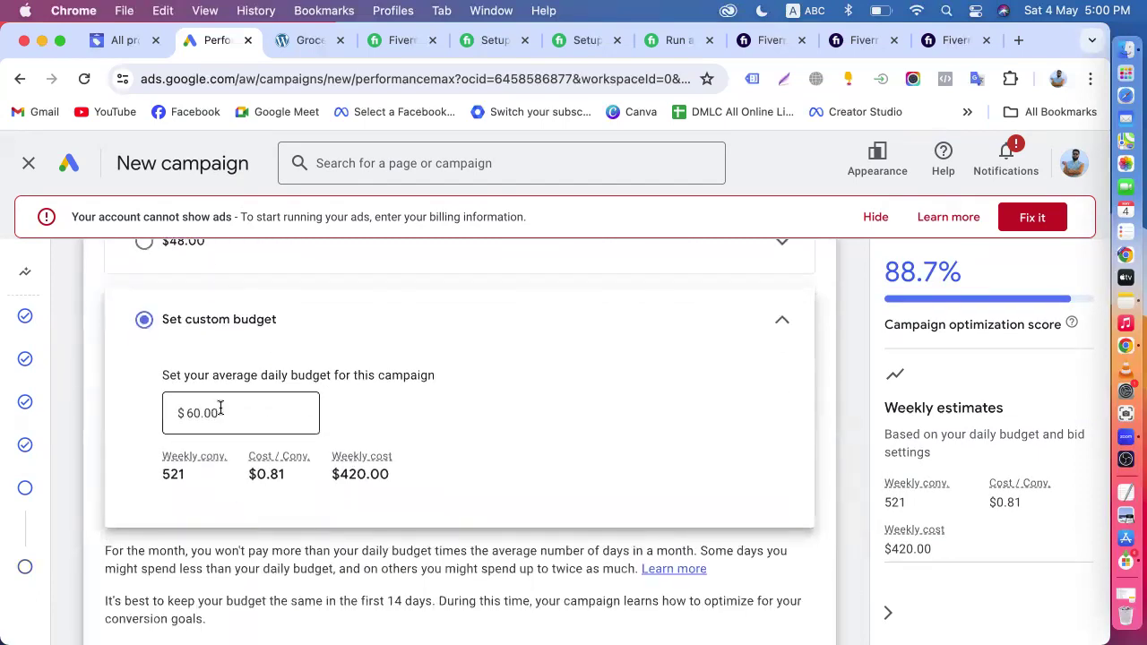
pyautogui.moveTo(222, 408); pyautogui.dragTo(122, 412)
pyautogui.write('50')
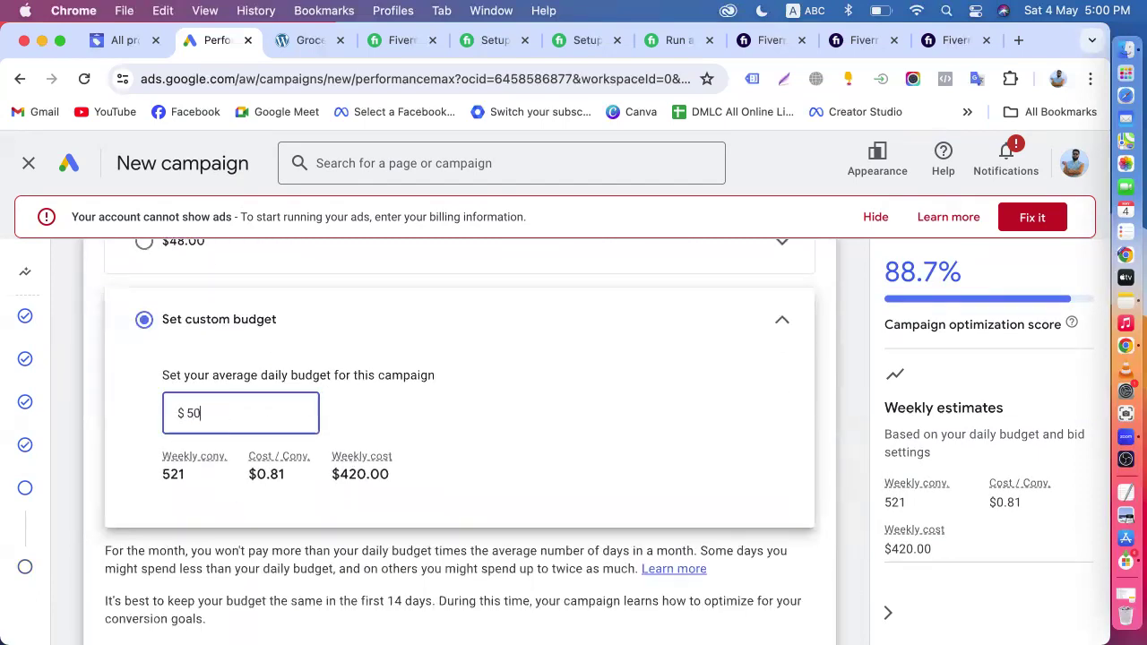
pyautogui.click(774, 550)
pyautogui.scroll(-3, 775, 555)
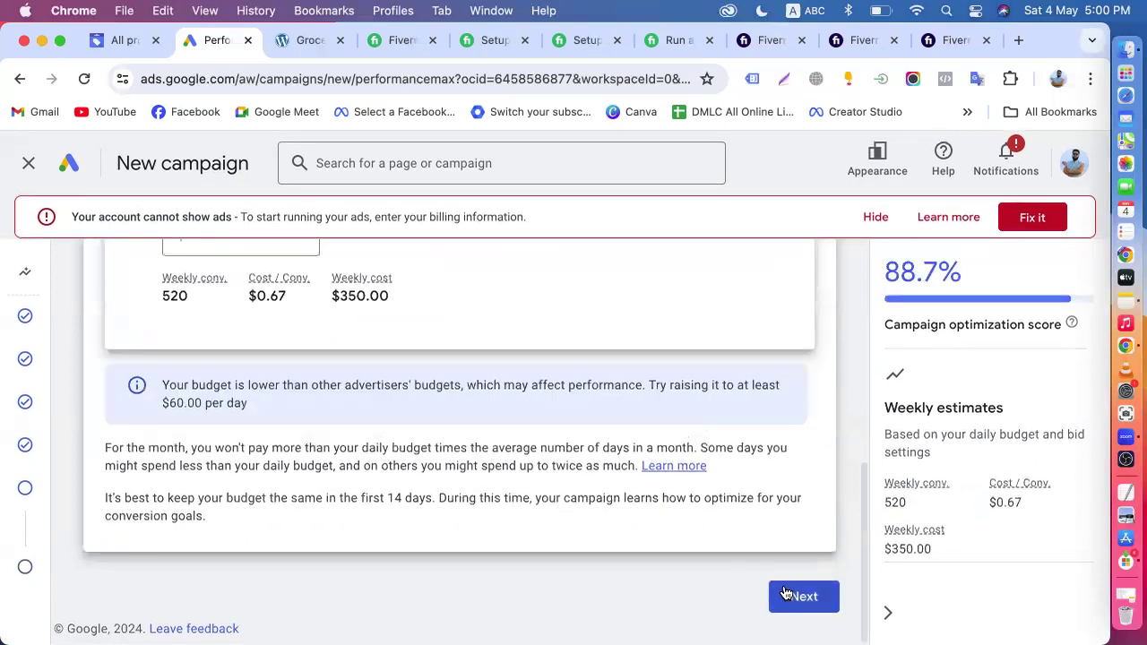
pyautogui.click(785, 588)
# - Name the campaign "Pmax" and check its summary and recommendations
pyautogui.scroll(-3, 471, 535)
pyautogui.click(324, 443)
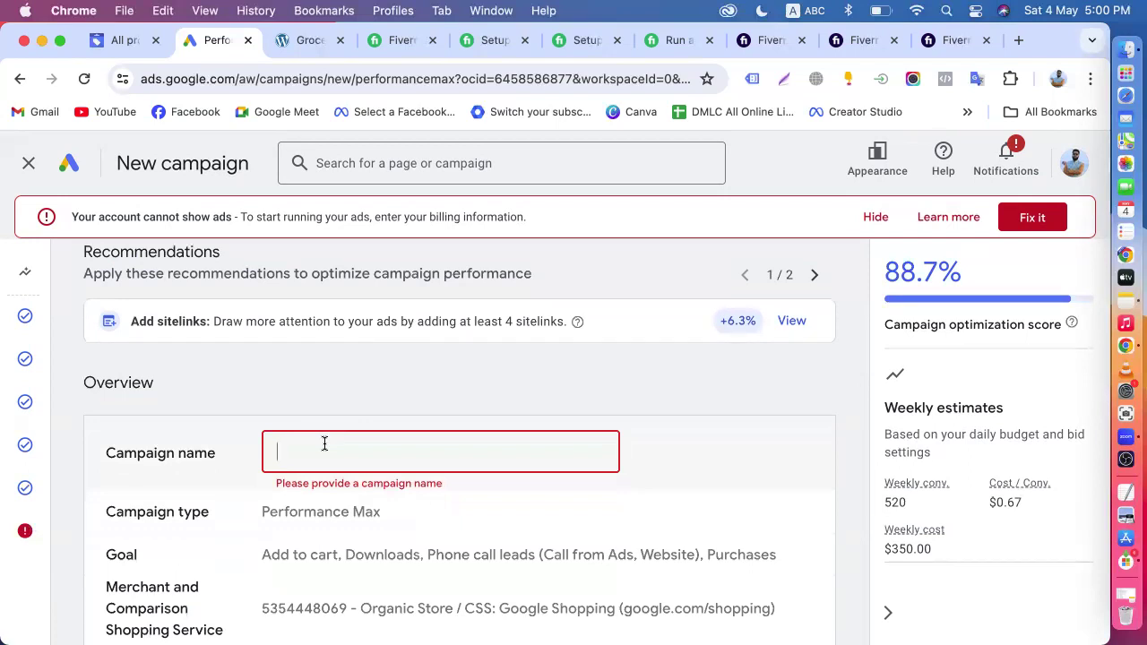
pyautogui.write('Pmax')
pyautogui.scroll(-10, 389, 345)
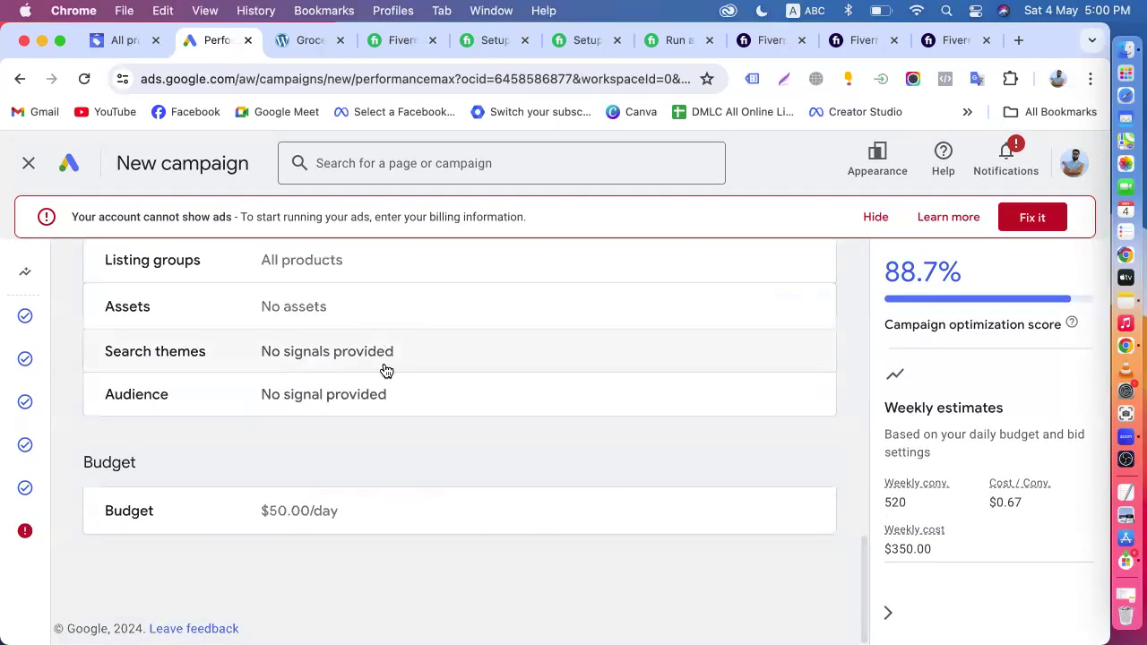
pyautogui.scroll(10, 707, 464)
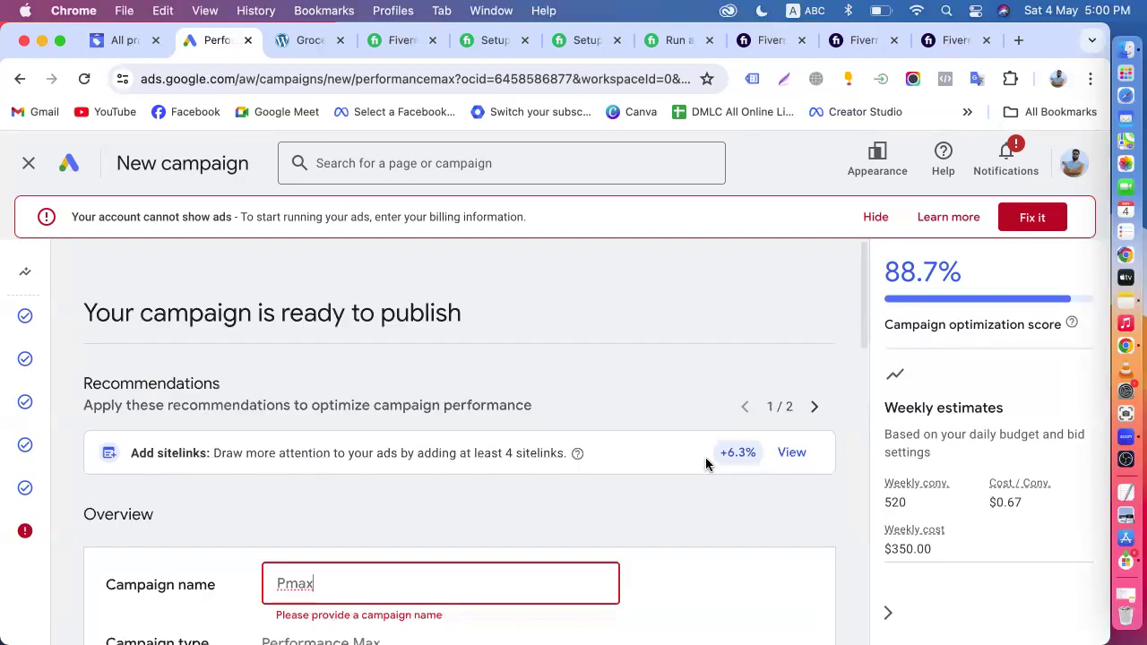
pyautogui.scroll(-10, 729, 525)
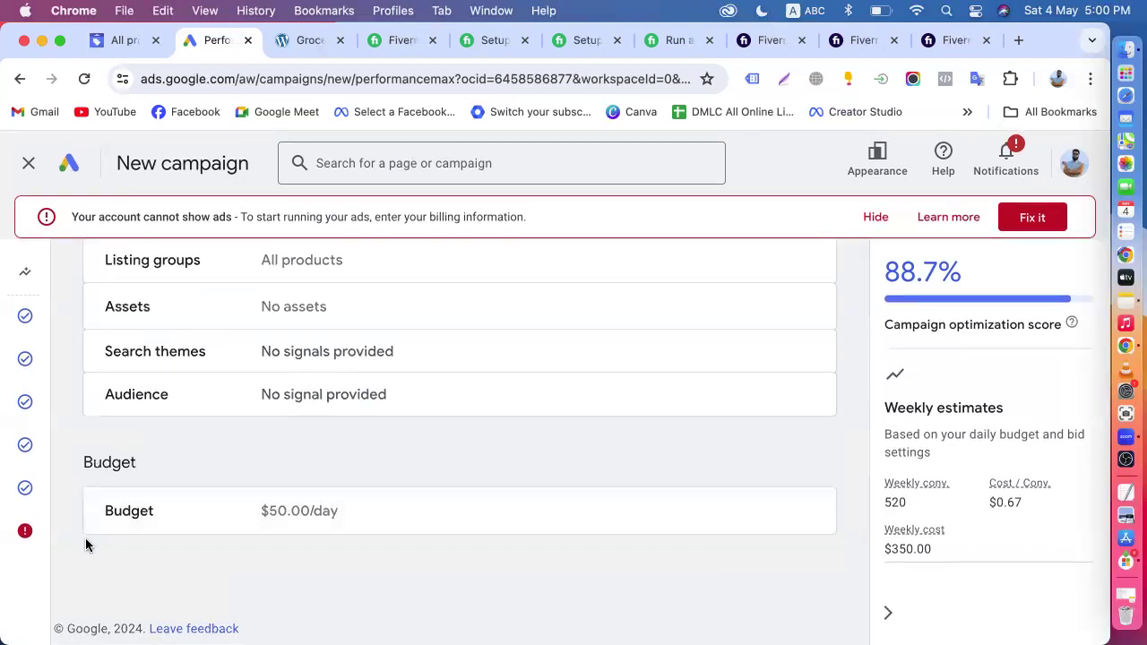
pyautogui.click(22, 533)
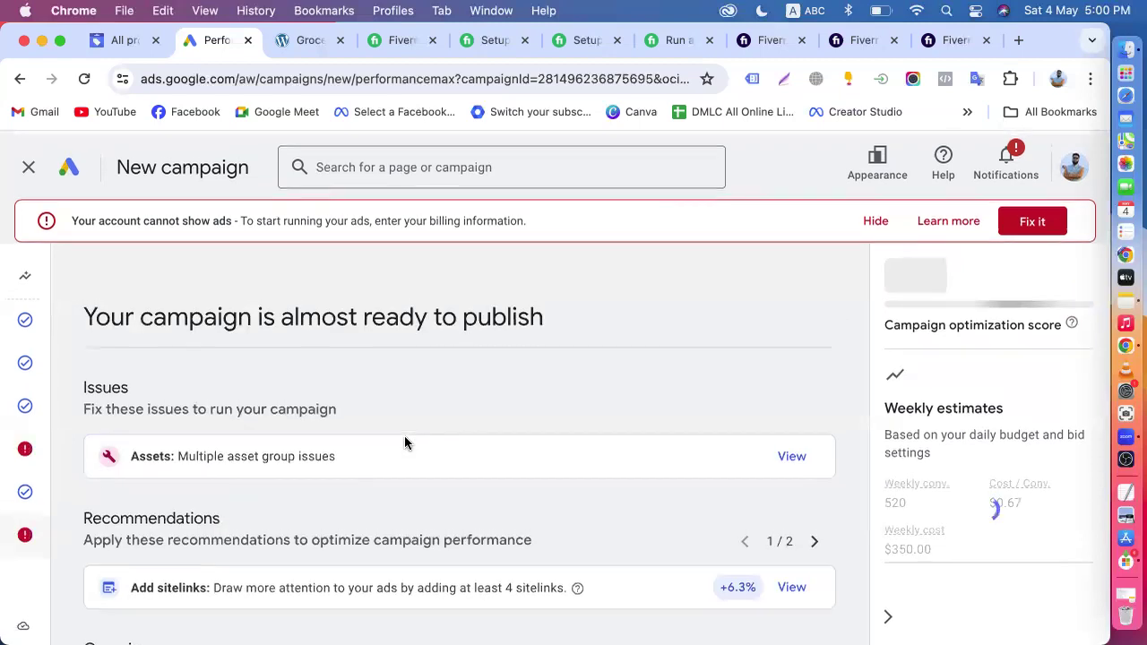
# - Open the asset group issues from the summary, look through the assets and audience signal, and exit the campaign setup
pyautogui.scroll(-10, 405, 443)
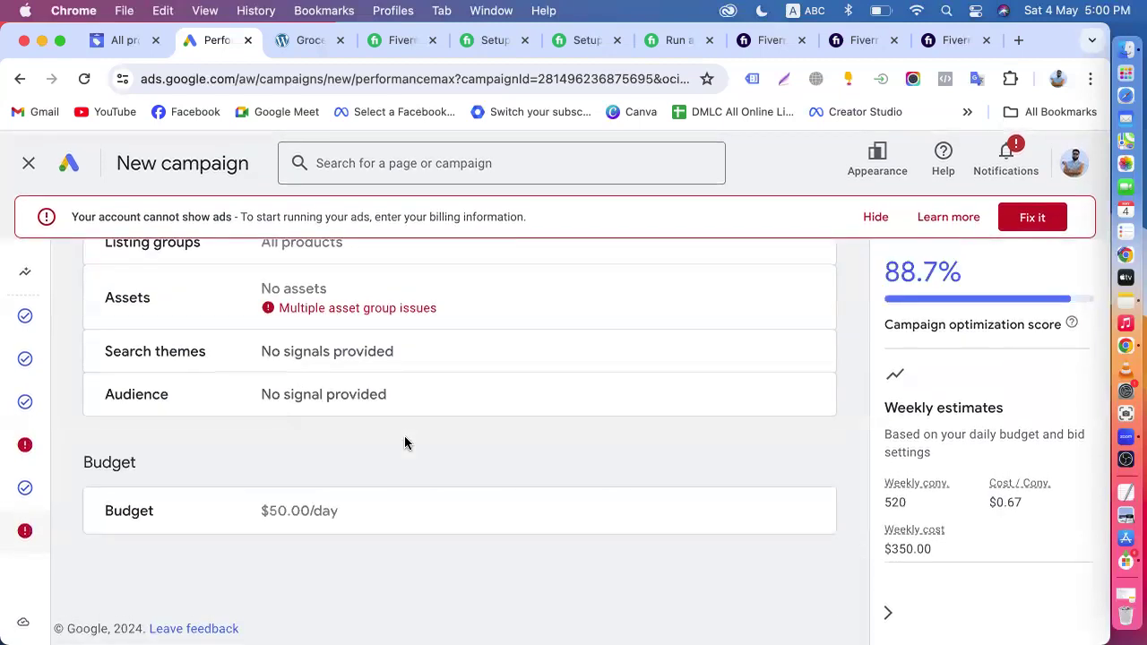
pyautogui.click(346, 308)
pyautogui.scroll(-3, 344, 306)
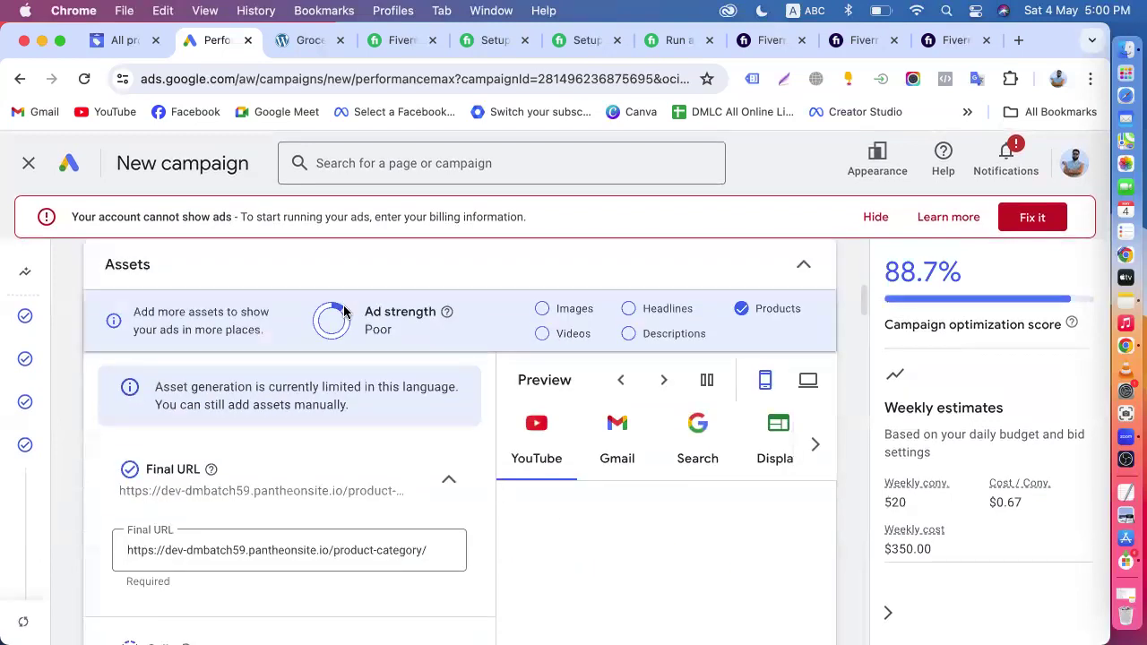
pyautogui.scroll(-5, 422, 513)
pyautogui.scroll(-10, 421, 513)
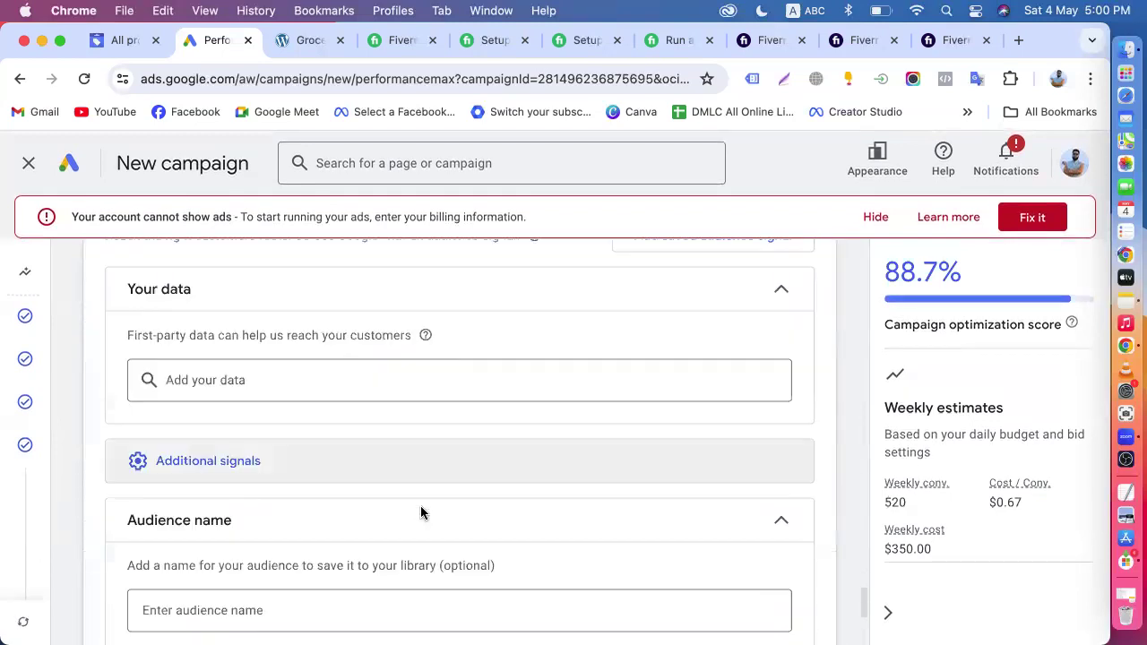
pyautogui.click(27, 167)
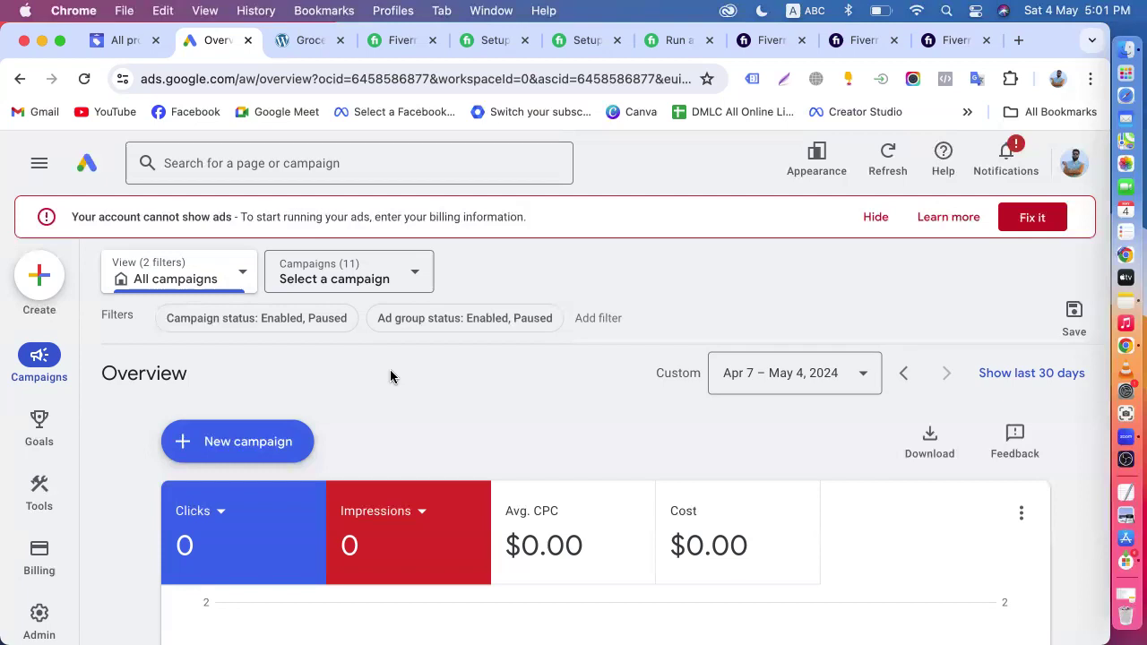
# - Switch to Google Merchant Center and look through the product attention, sales tax and automatic improvements pages and the account overview
pyautogui.click(119, 42)
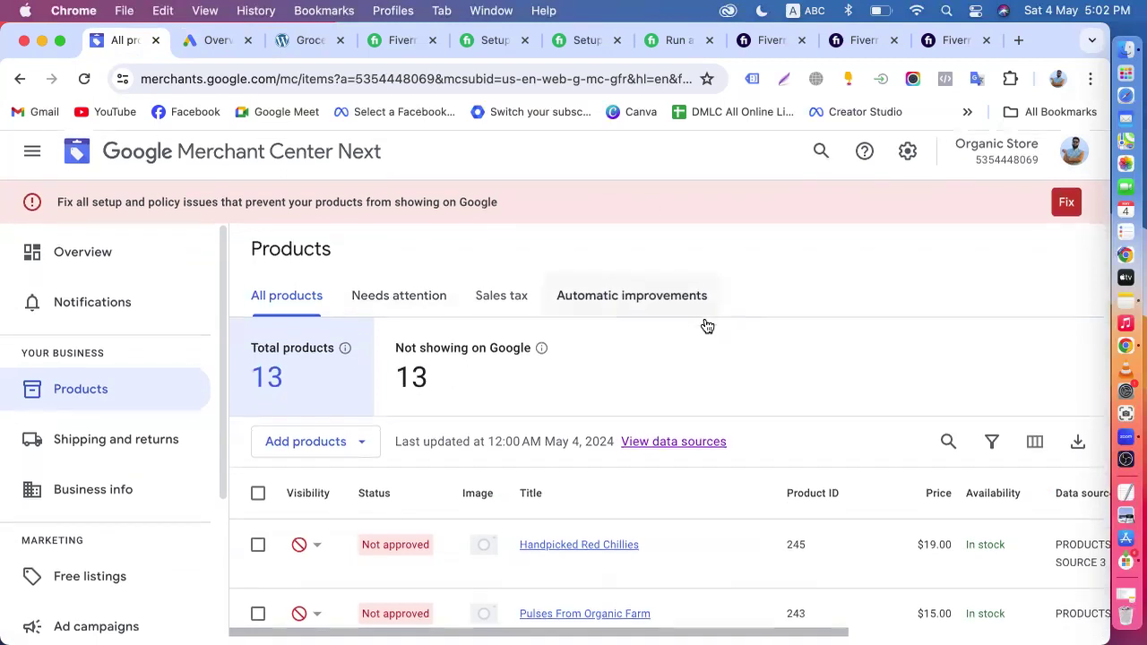
pyautogui.click(422, 307)
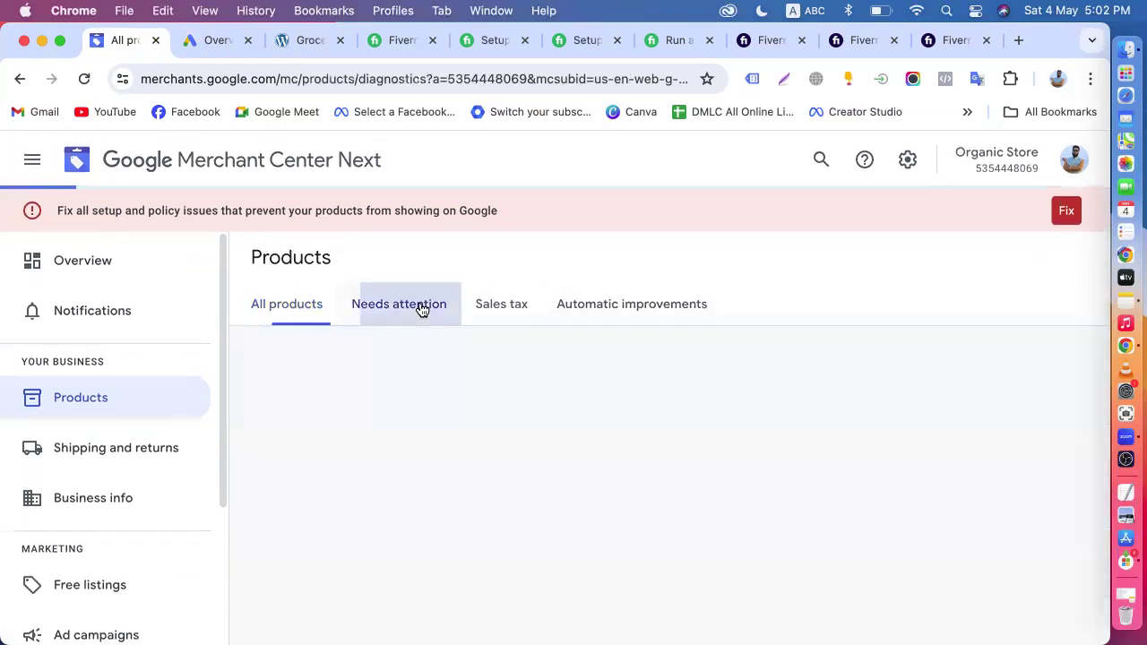
pyautogui.click(499, 319)
pyautogui.click(615, 319)
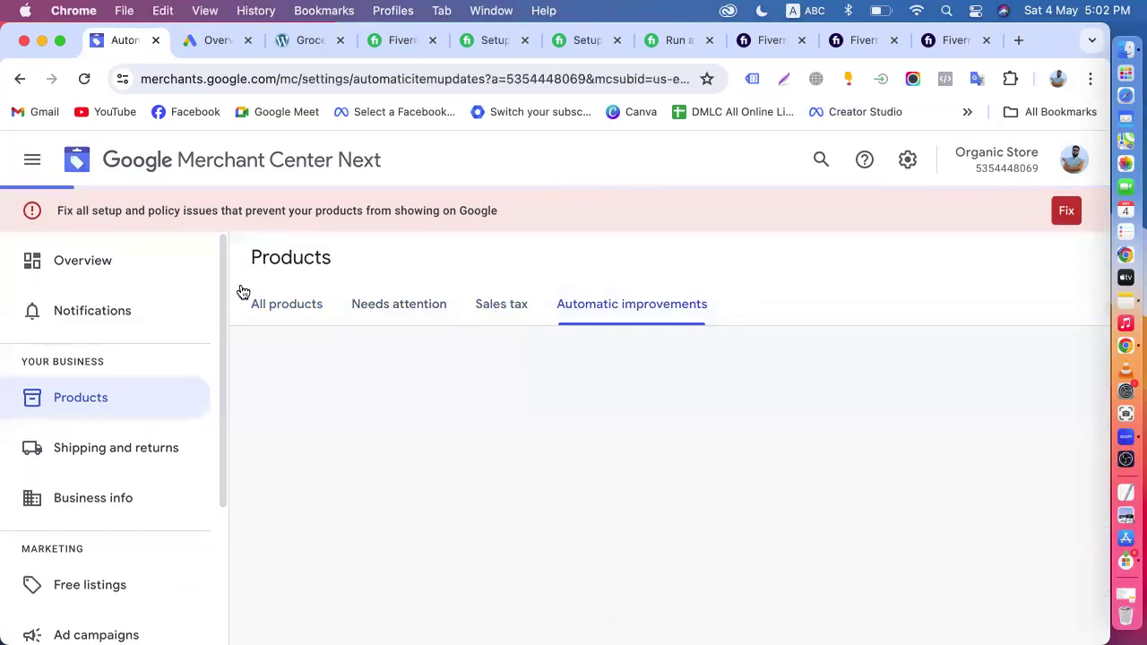
pyautogui.click(273, 310)
pyautogui.click(113, 270)
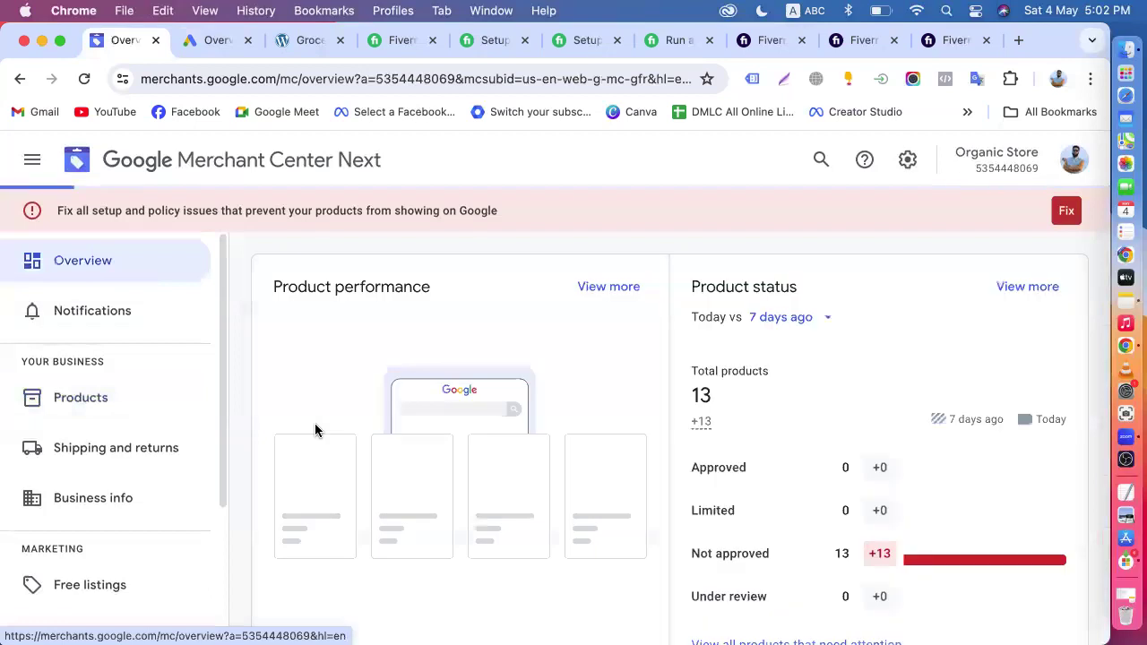
pyautogui.scroll(-10, 314, 430)
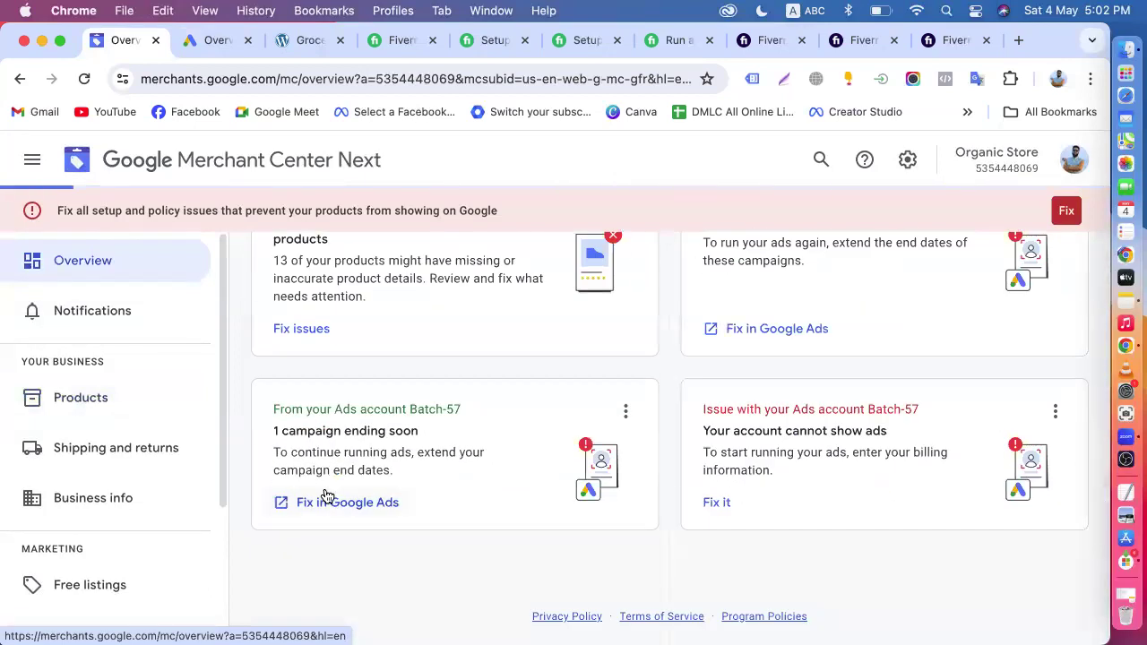